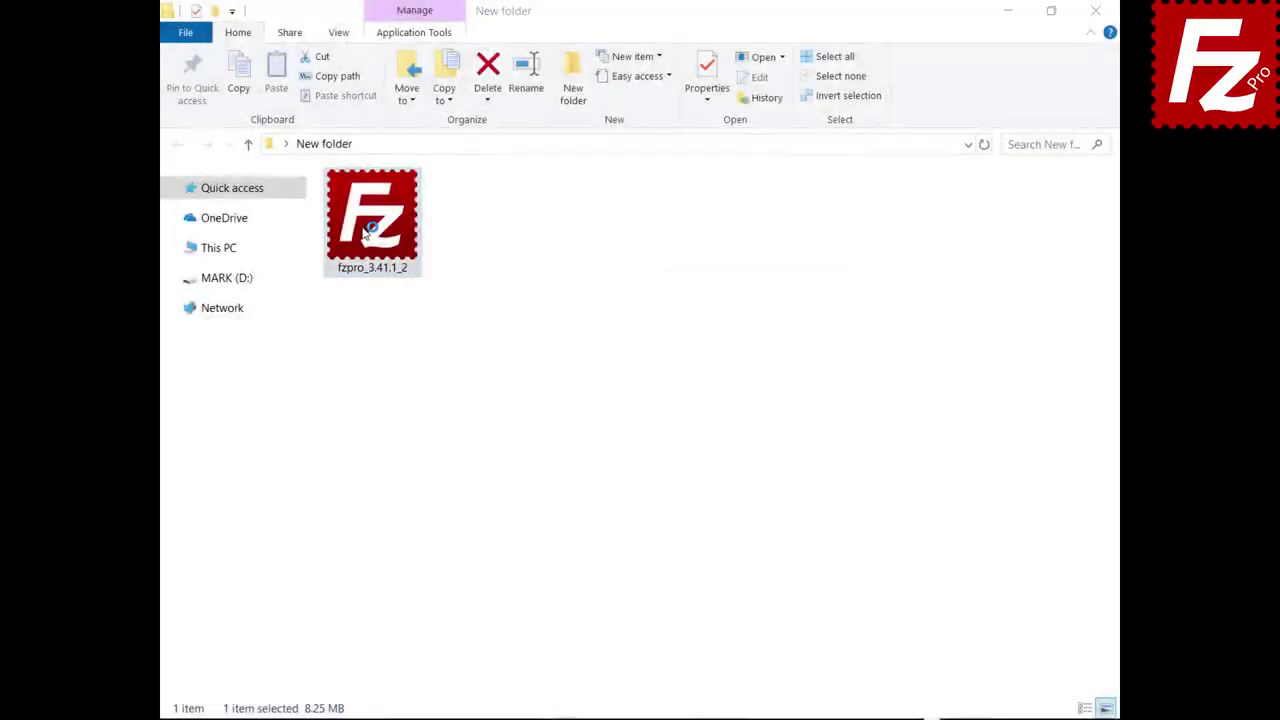
Step: Install FileZilla Pro 3.41.1 for all users with default components, location and Start Menu folder
click(740, 518)
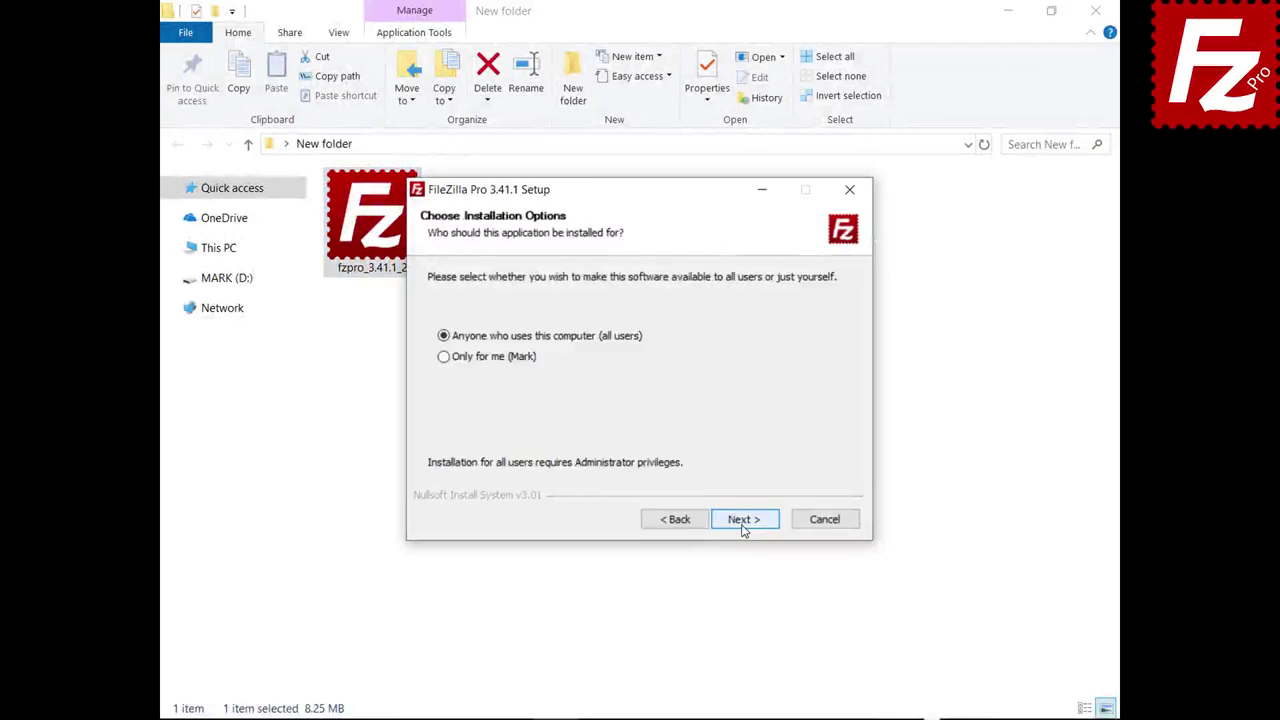
click(743, 519)
click(742, 527)
click(742, 527)
click(742, 527)
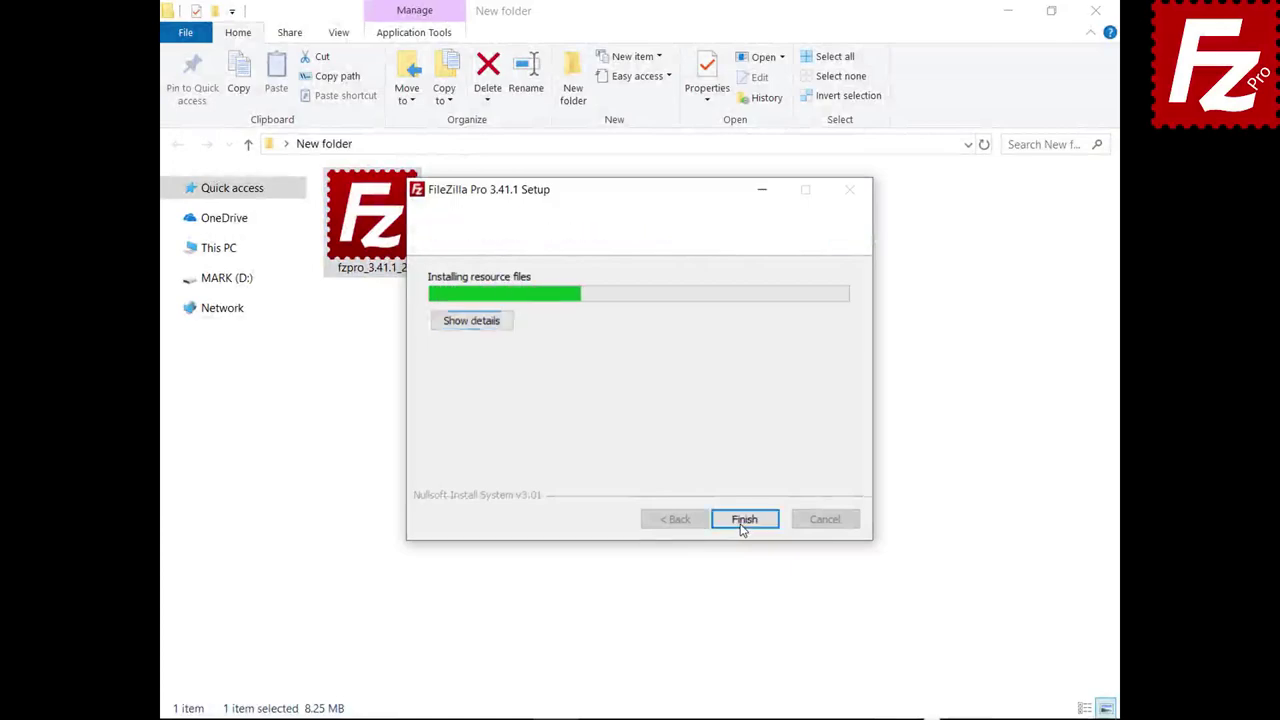
click(743, 520)
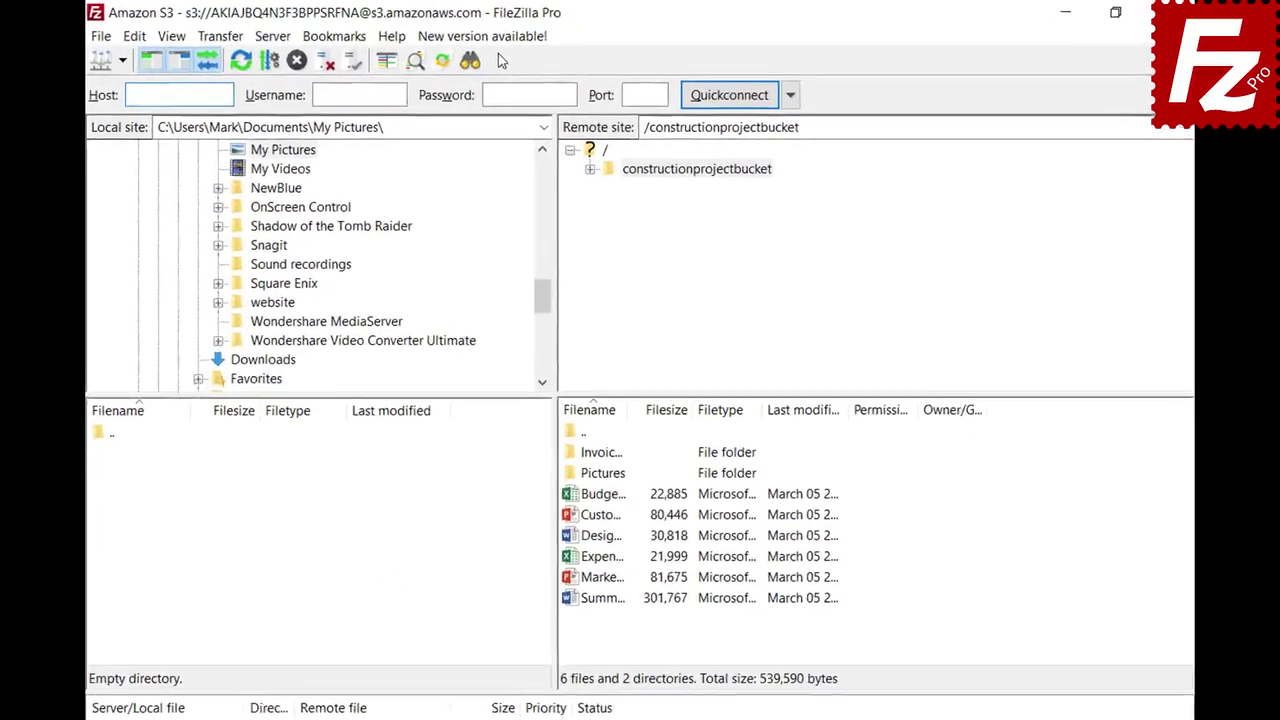
Step: Request the version 3.41.2 update, relaunch FileZilla Pro and check for updates from Help
click(481, 36)
click(497, 62)
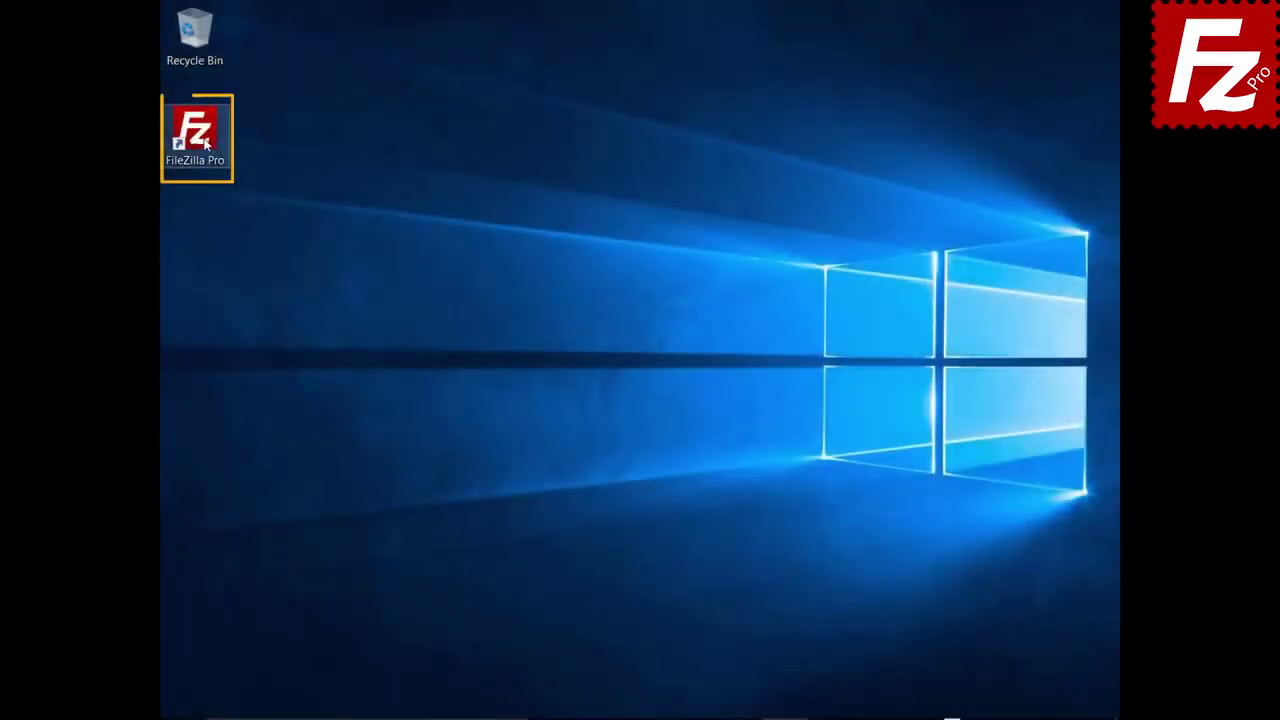
double_click(197, 135)
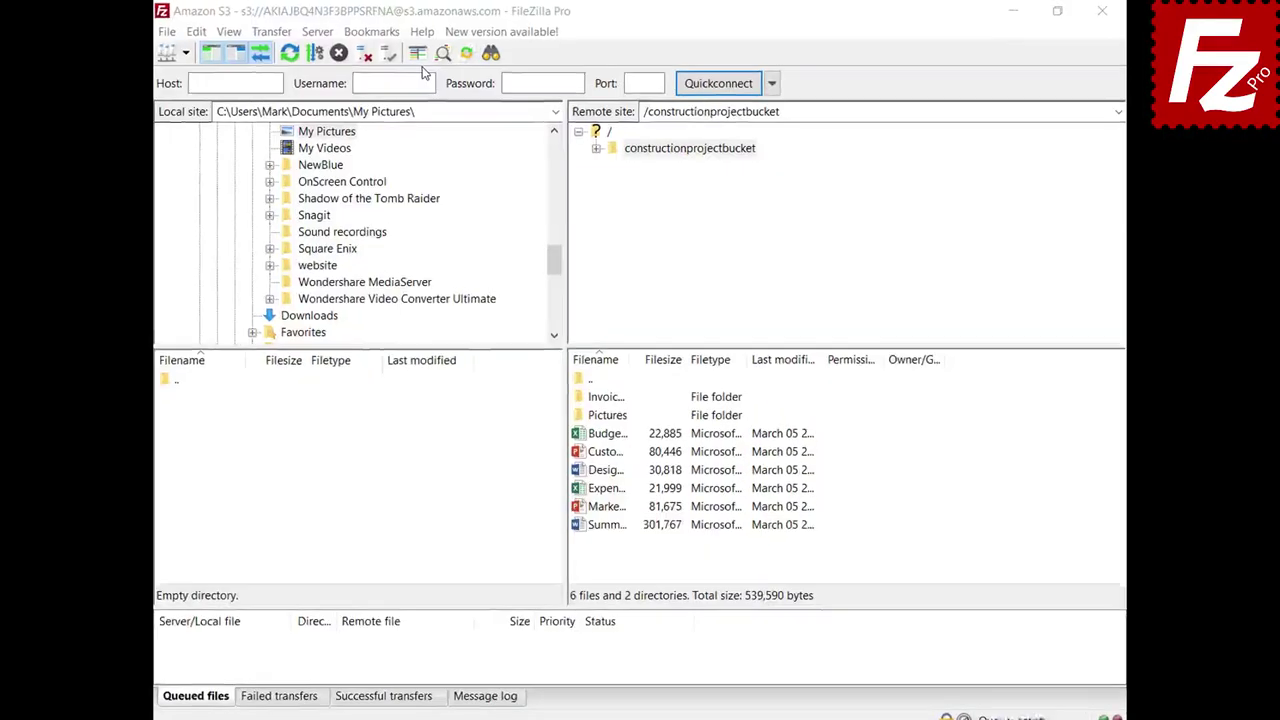
click(402, 34)
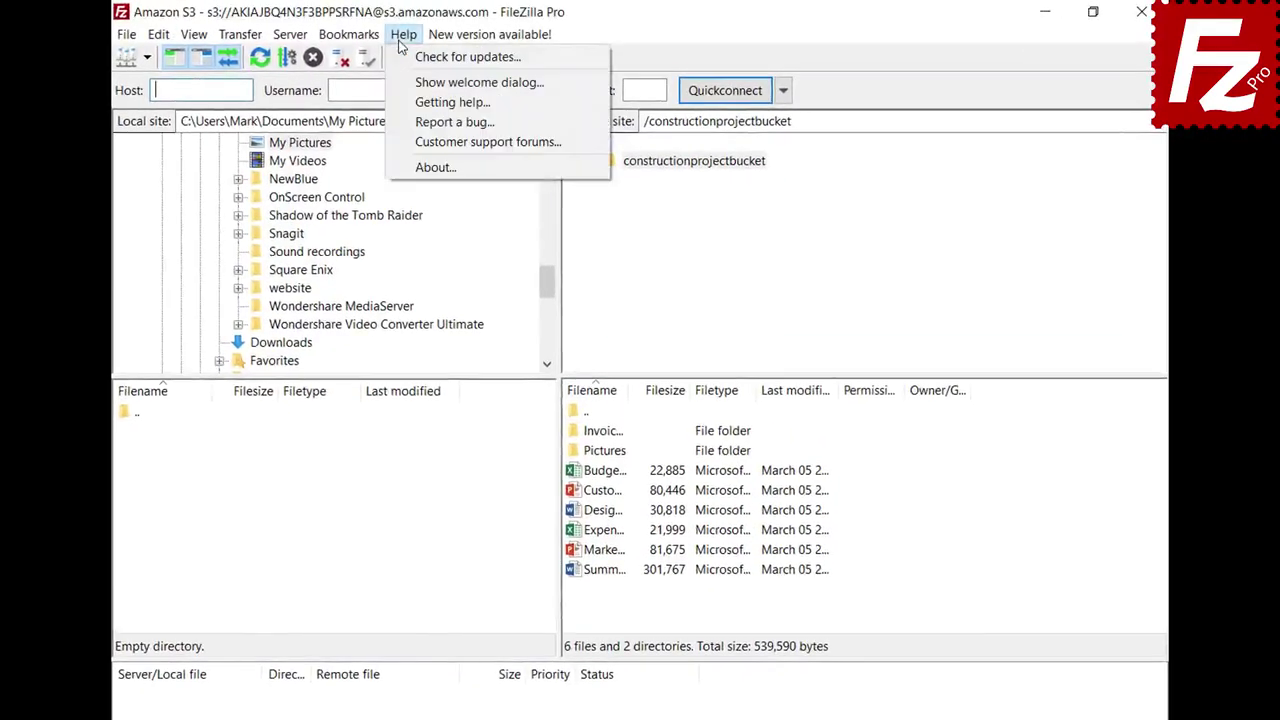
click(400, 58)
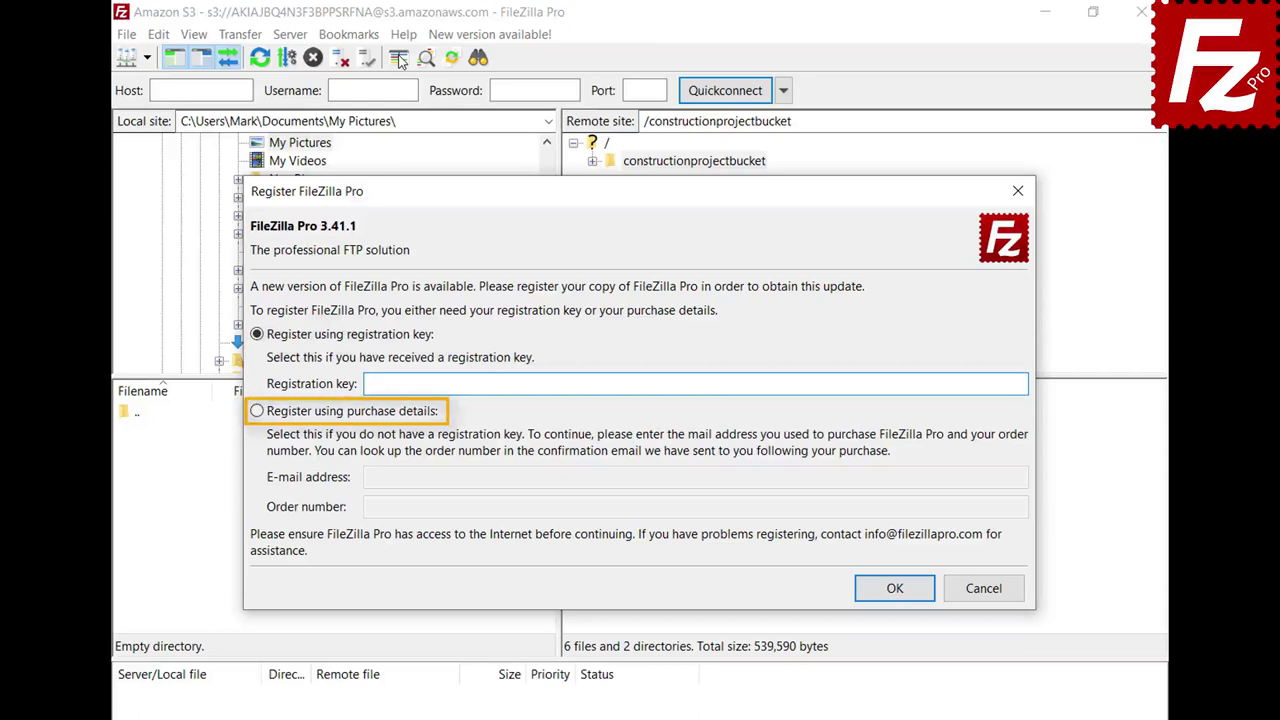
Step: Register with the purchase e-mail and order number, then dismiss the clock-error failure message
click(258, 414)
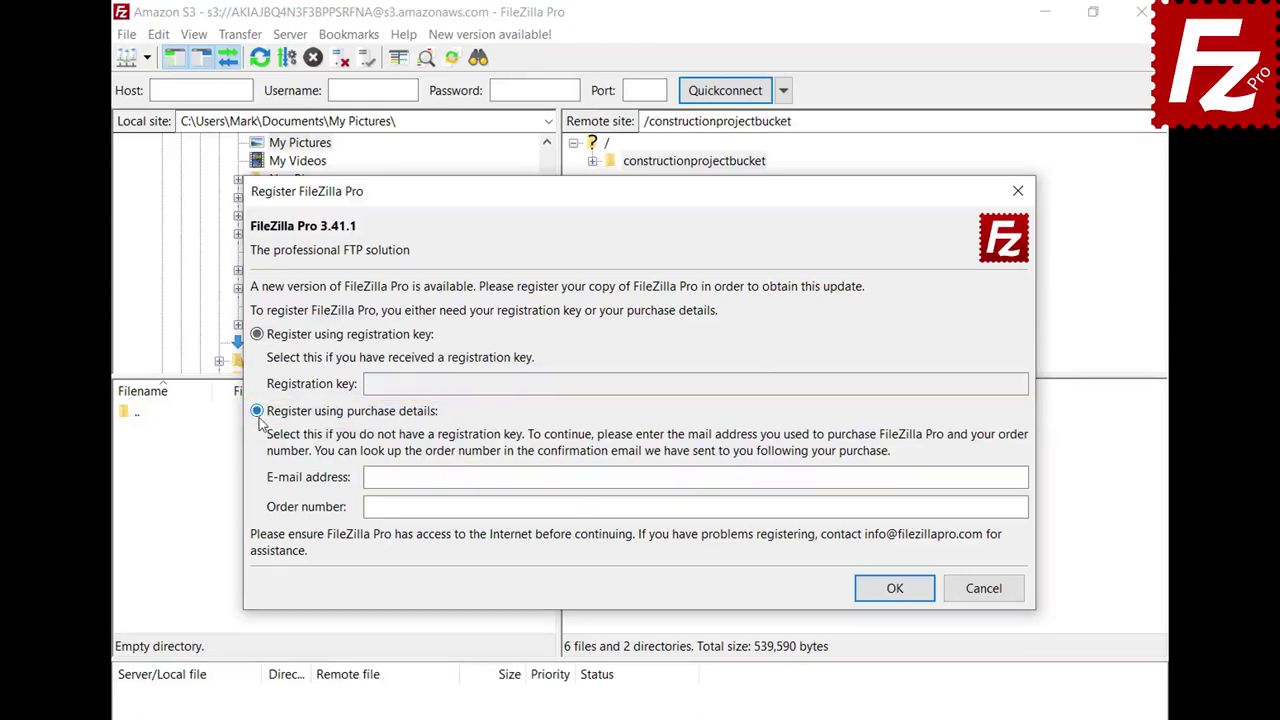
click(977, 481)
key(ctrl+v)
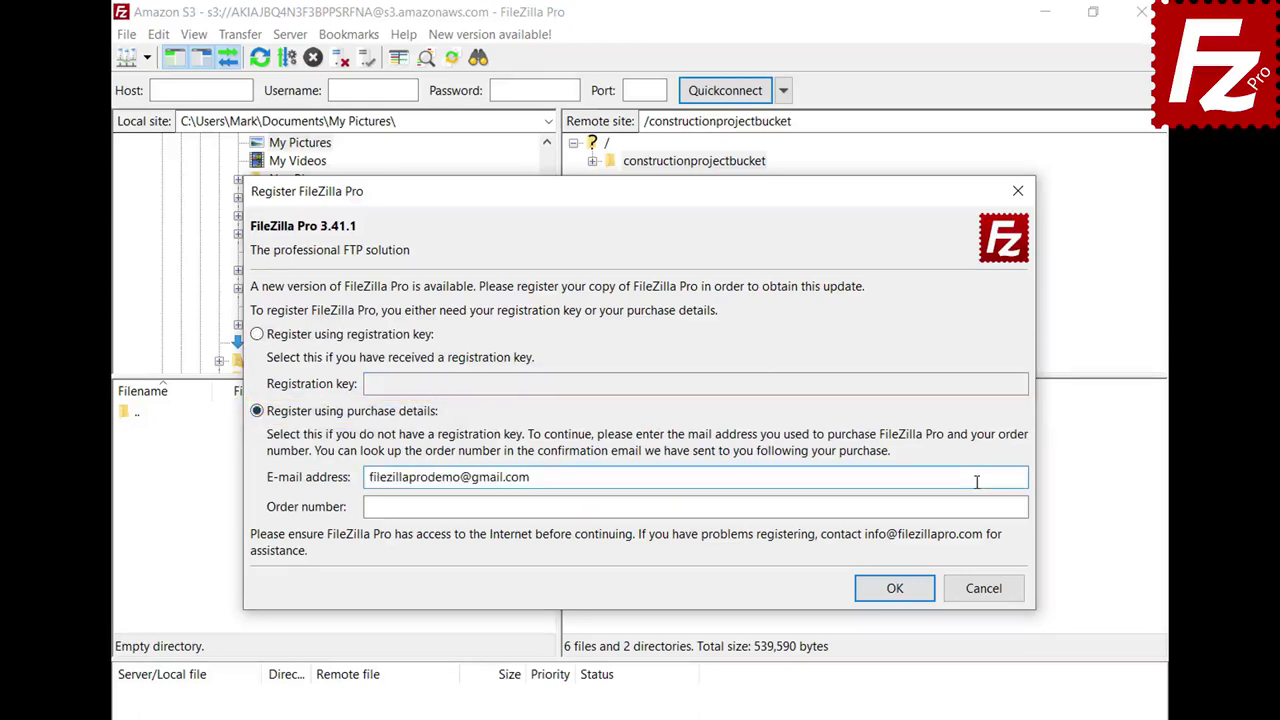
click(979, 506)
key(ctrl+v)
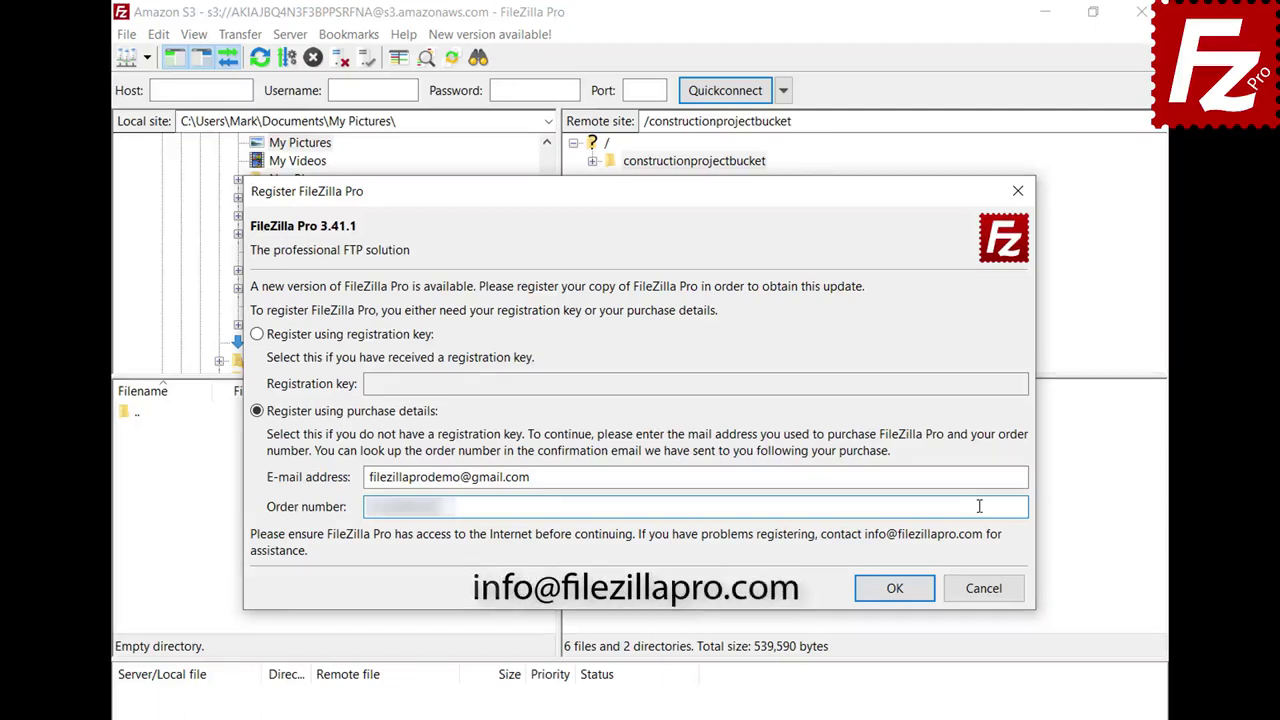
click(899, 589)
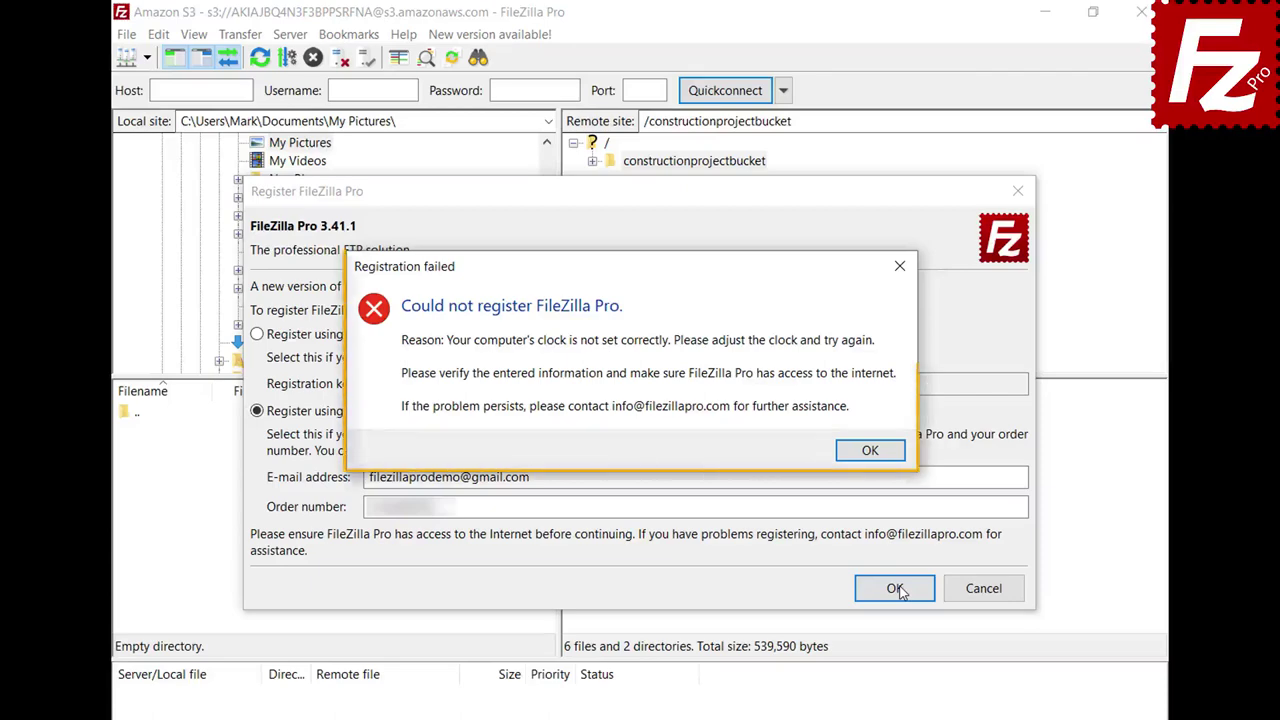
click(870, 451)
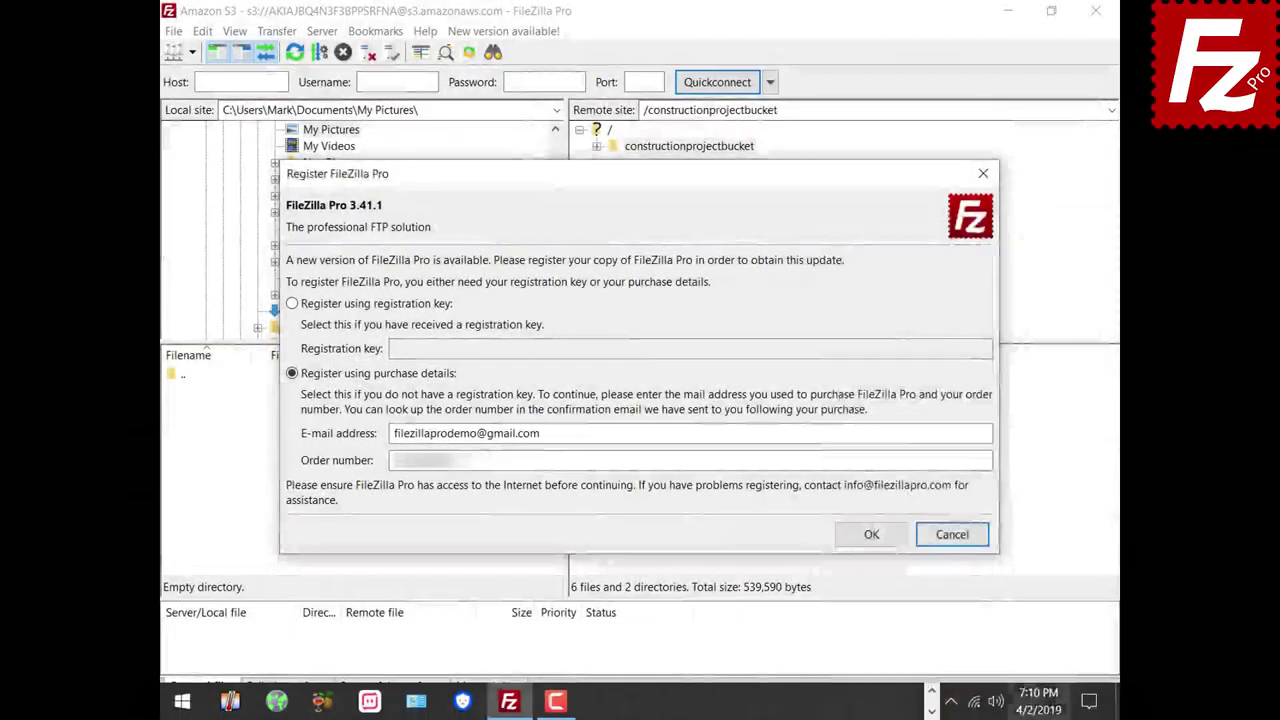
Step: Turn on Set time automatically in Windows date settings, close Settings and retry registration
right_click(840, 705)
click(1024, 276)
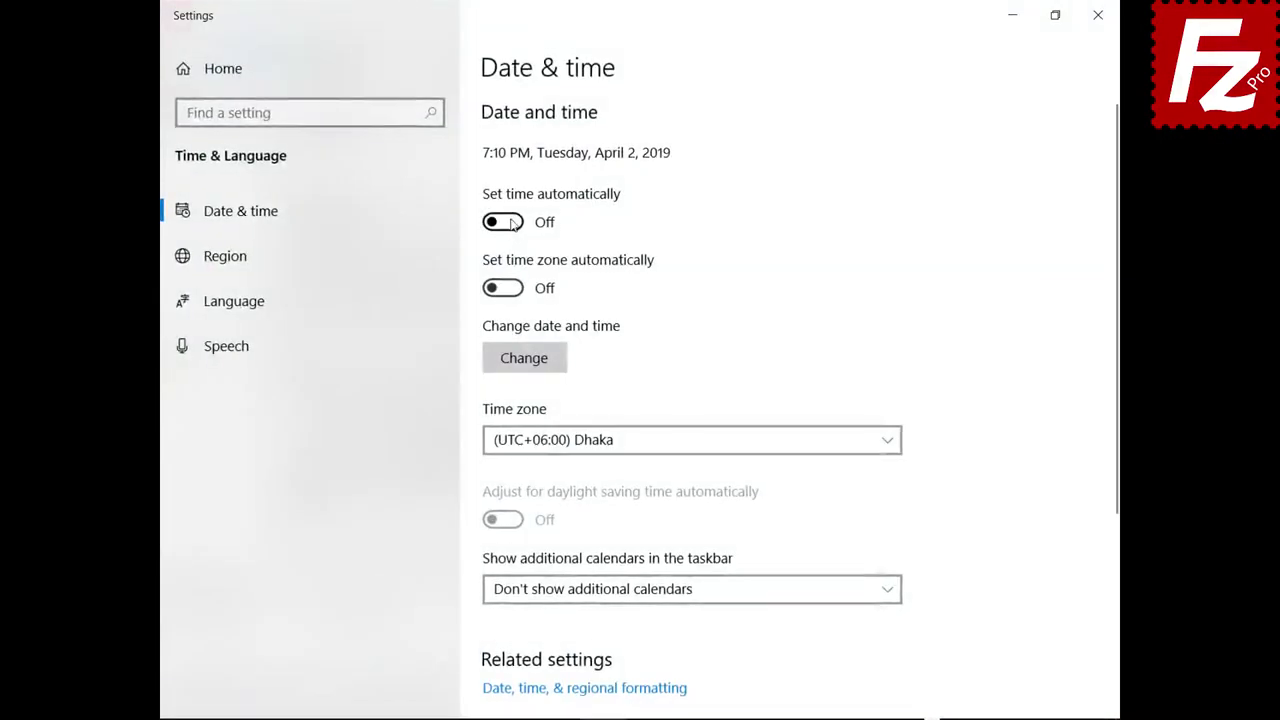
click(510, 222)
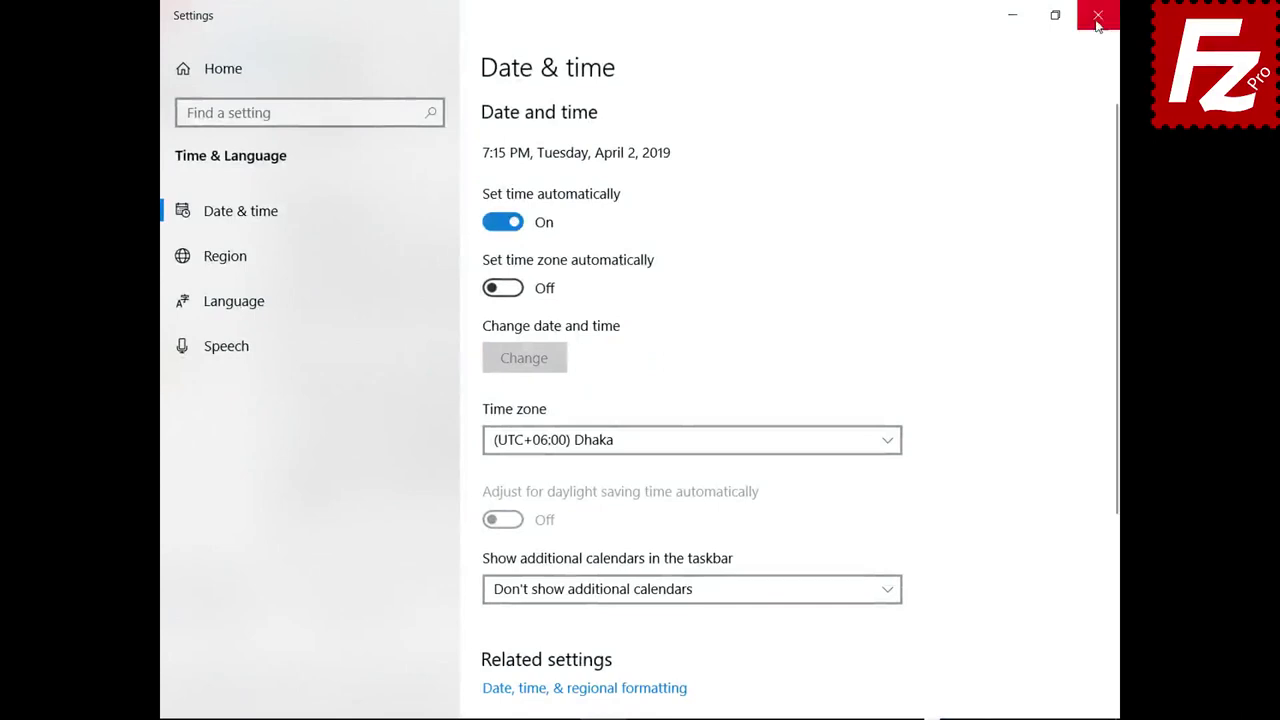
click(1097, 15)
click(871, 536)
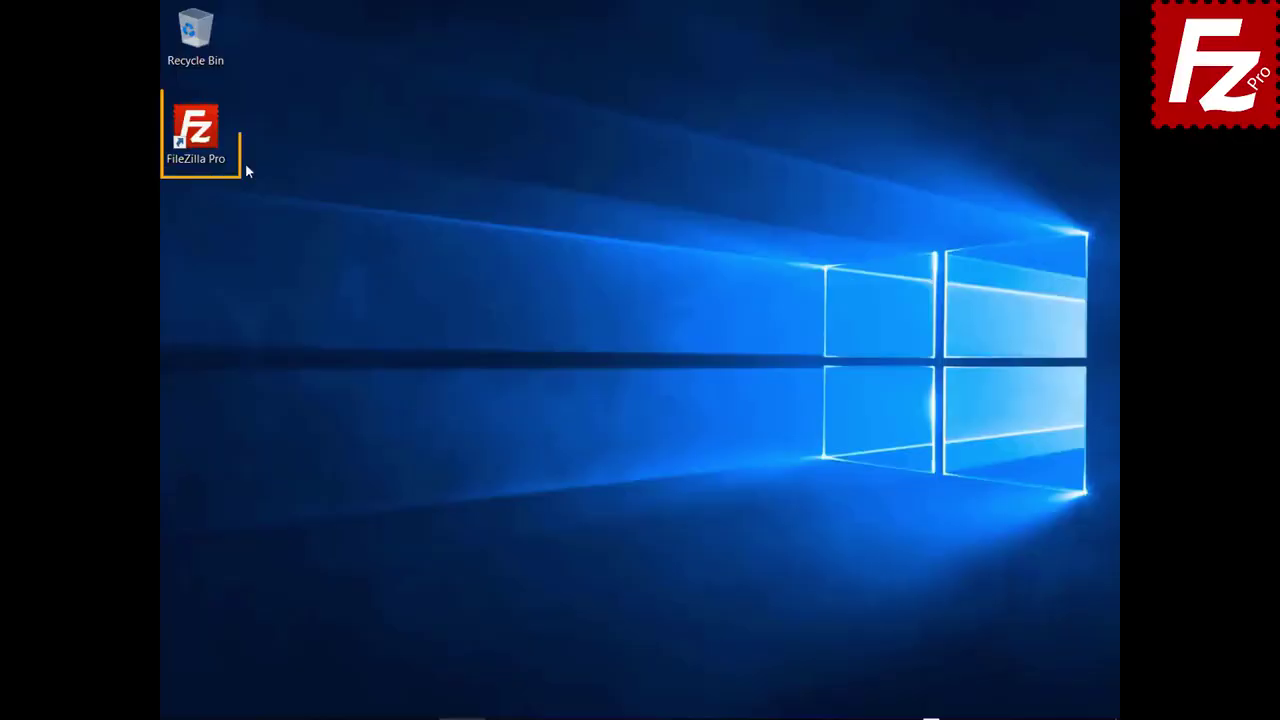
Step: Connect to FTP Tutorial, open Documents > Construction Project and upload Budget.xlsx
double_click(196, 135)
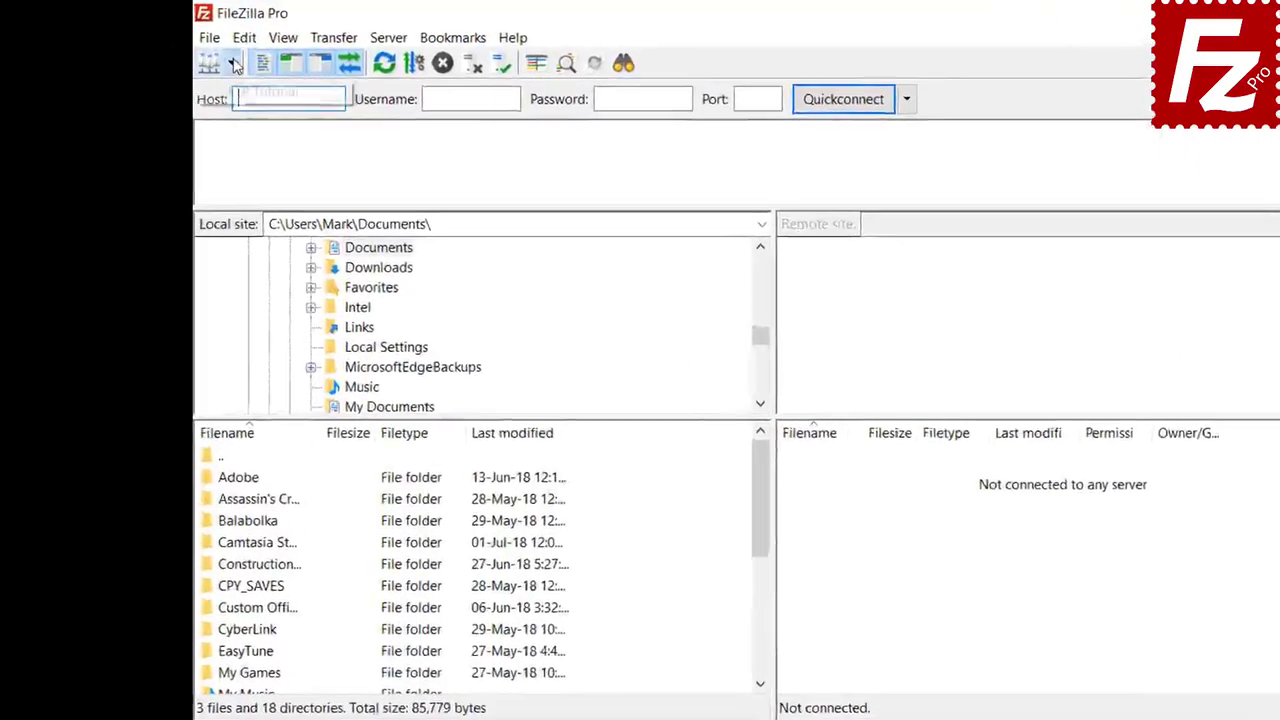
click(262, 91)
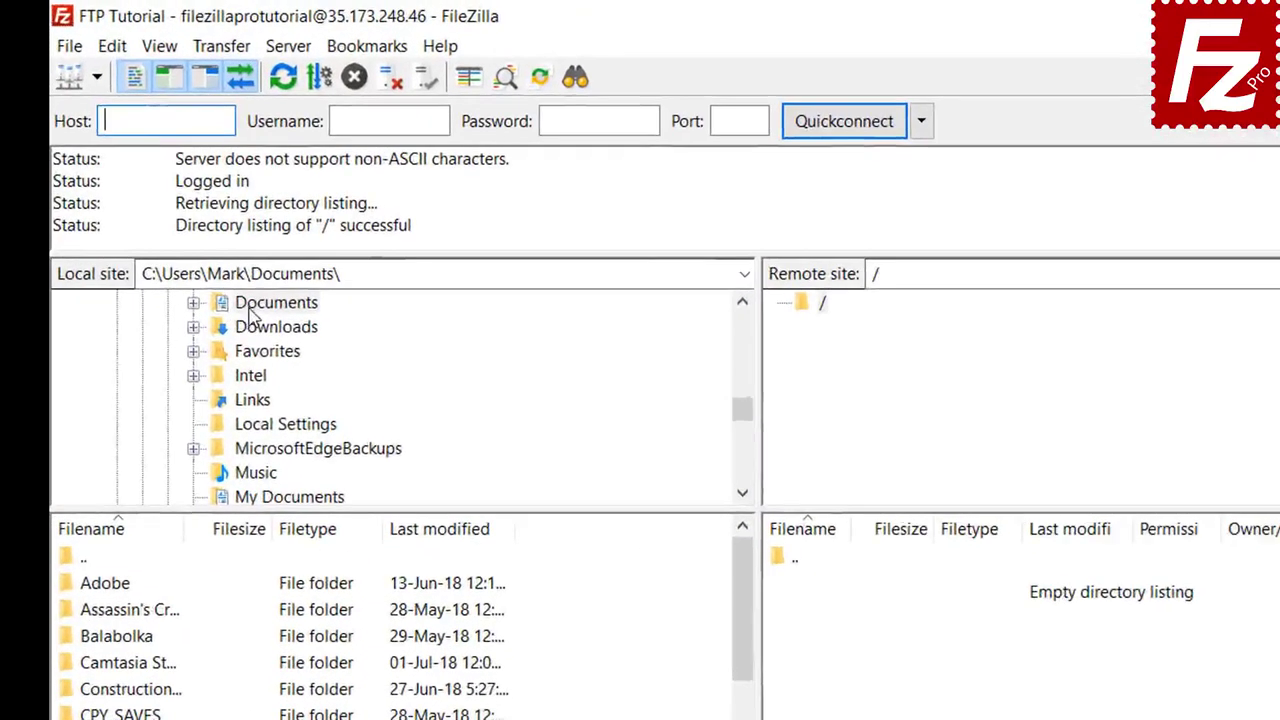
double_click(295, 207)
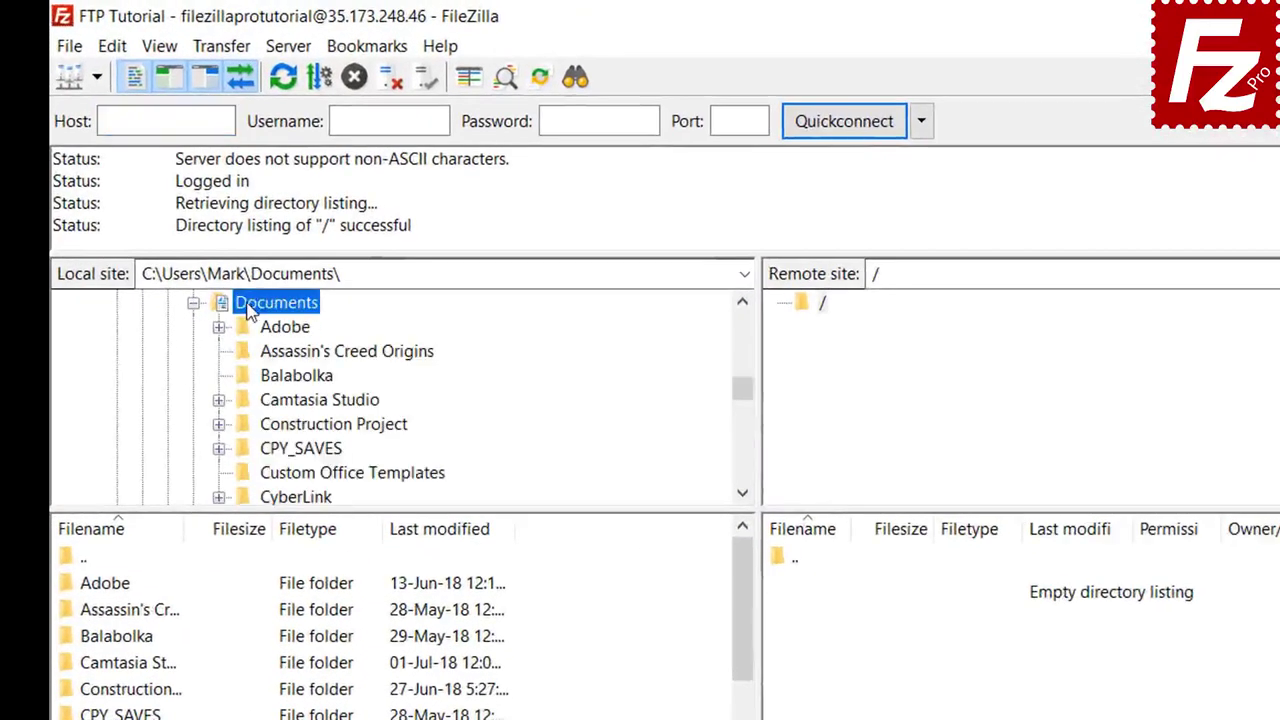
double_click(262, 428)
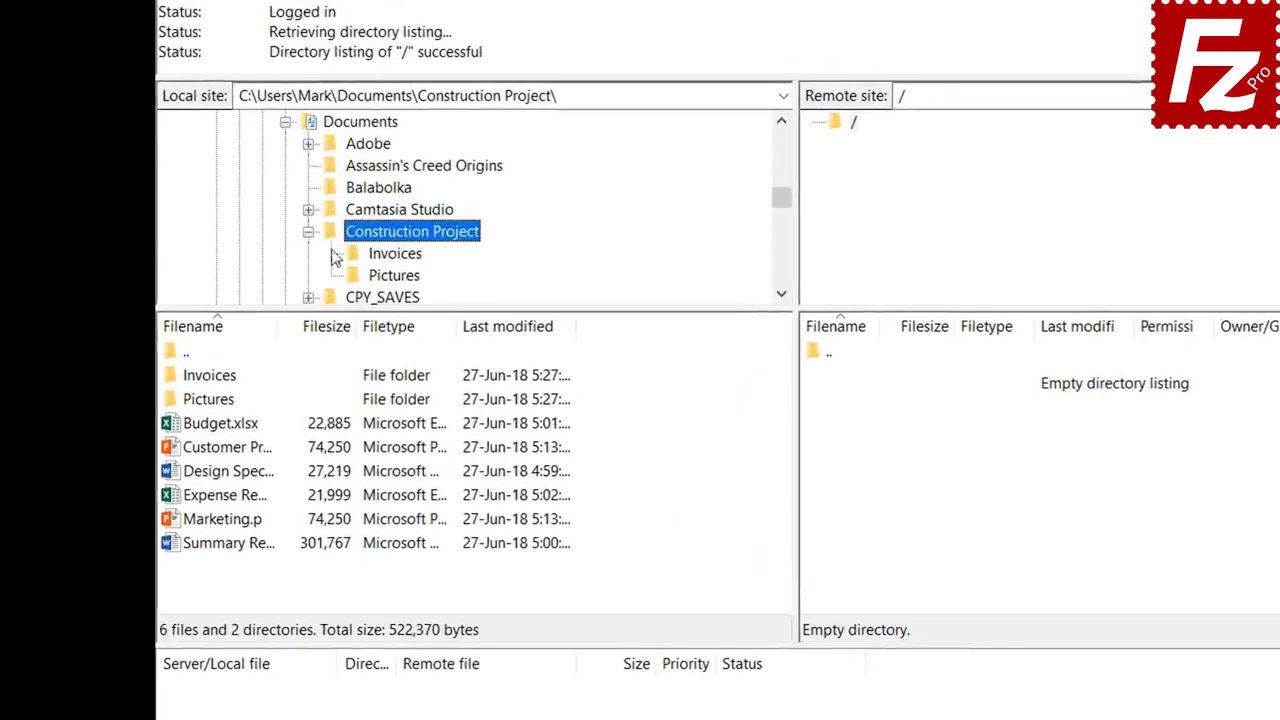
double_click(240, 428)
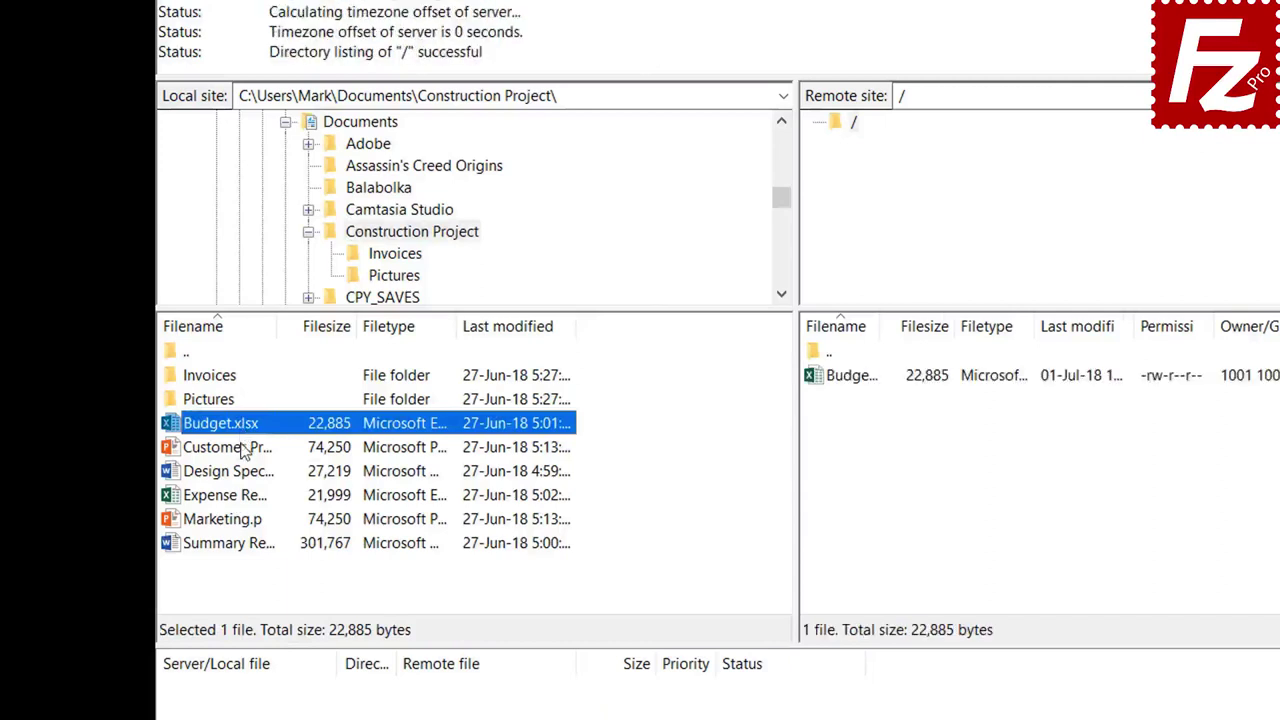
Step: Upload Customer Presentation.pptx, then Design Spec, Expense Report and Marketing.pptx together
right_click(243, 447)
click(300, 459)
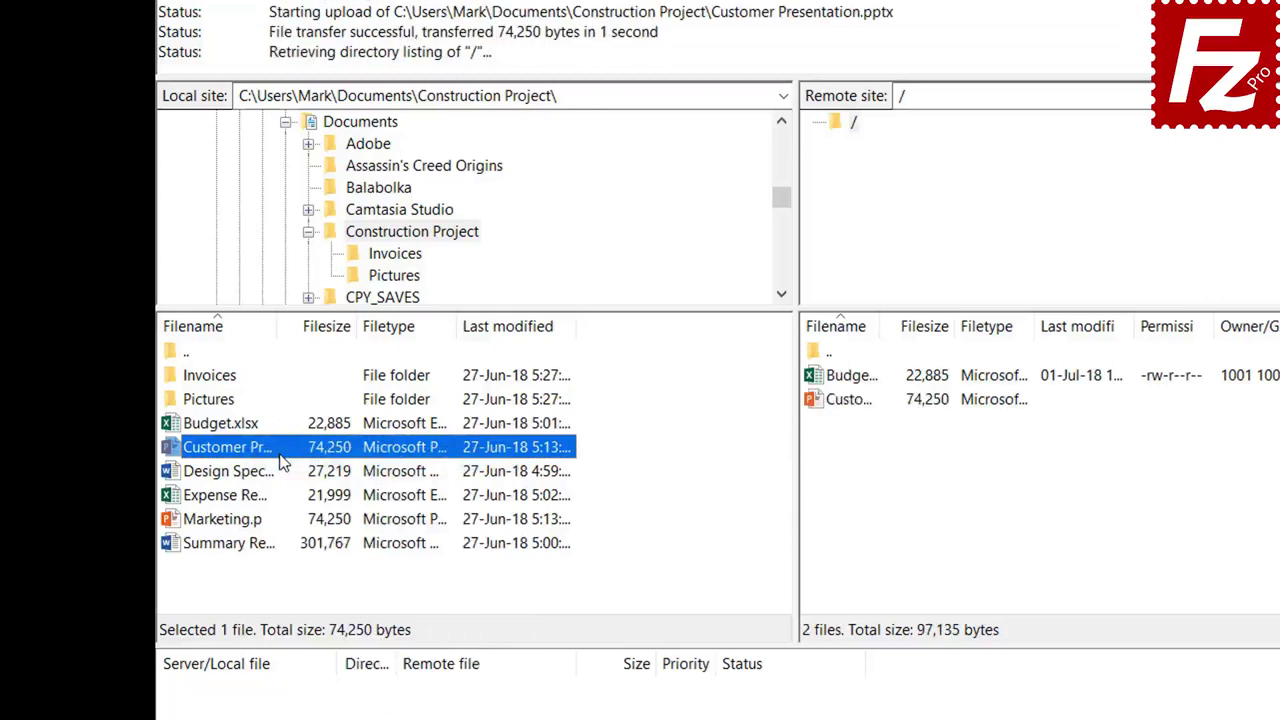
click(285, 471)
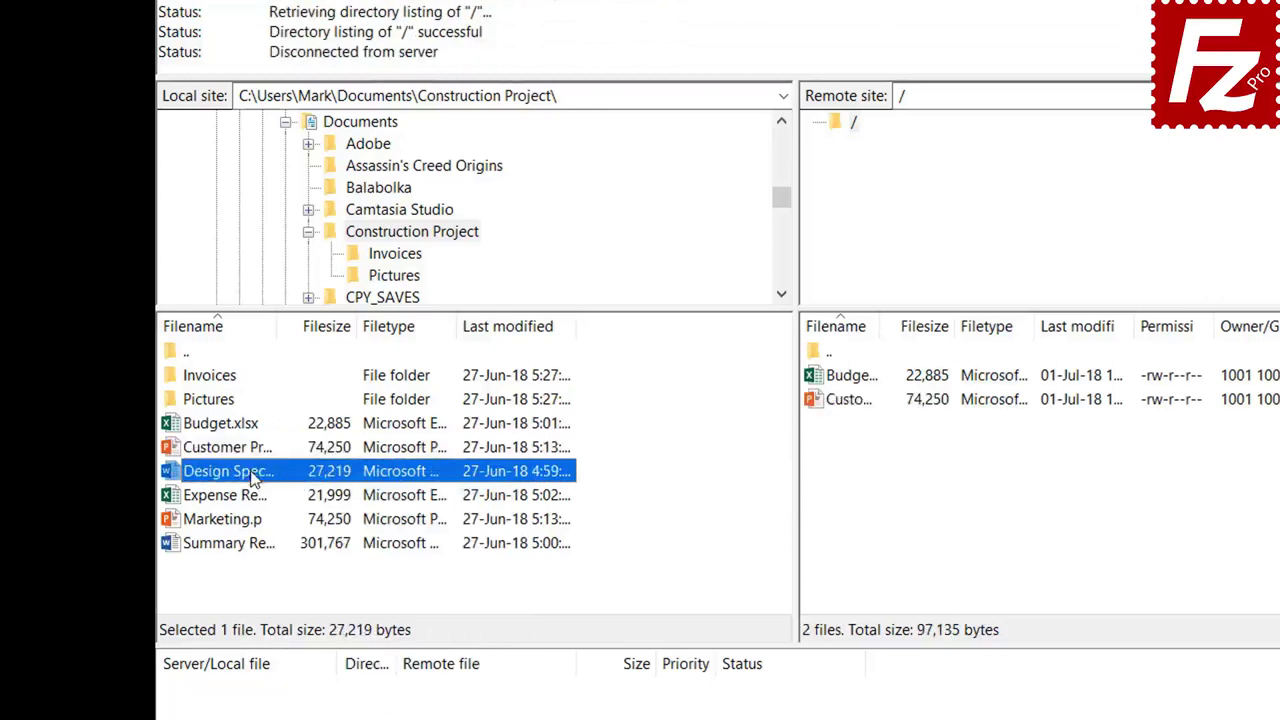
shift+click(250, 495)
shift+click(246, 519)
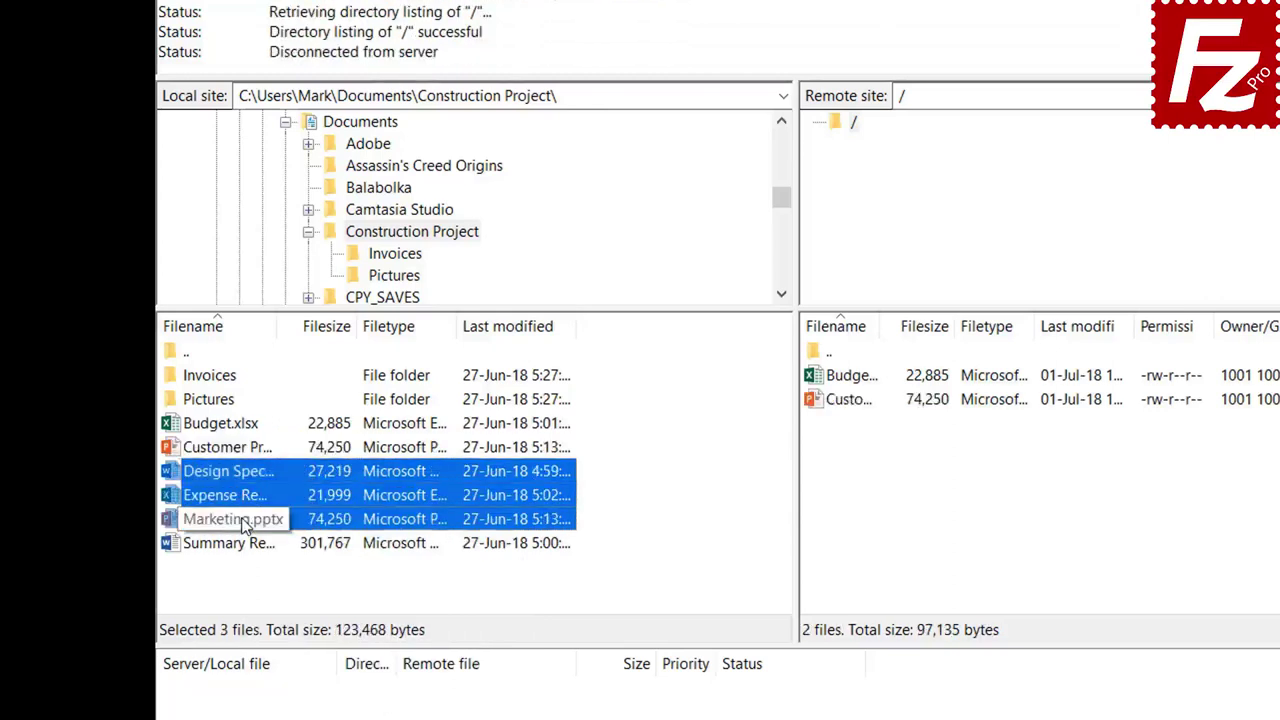
right_click(243, 494)
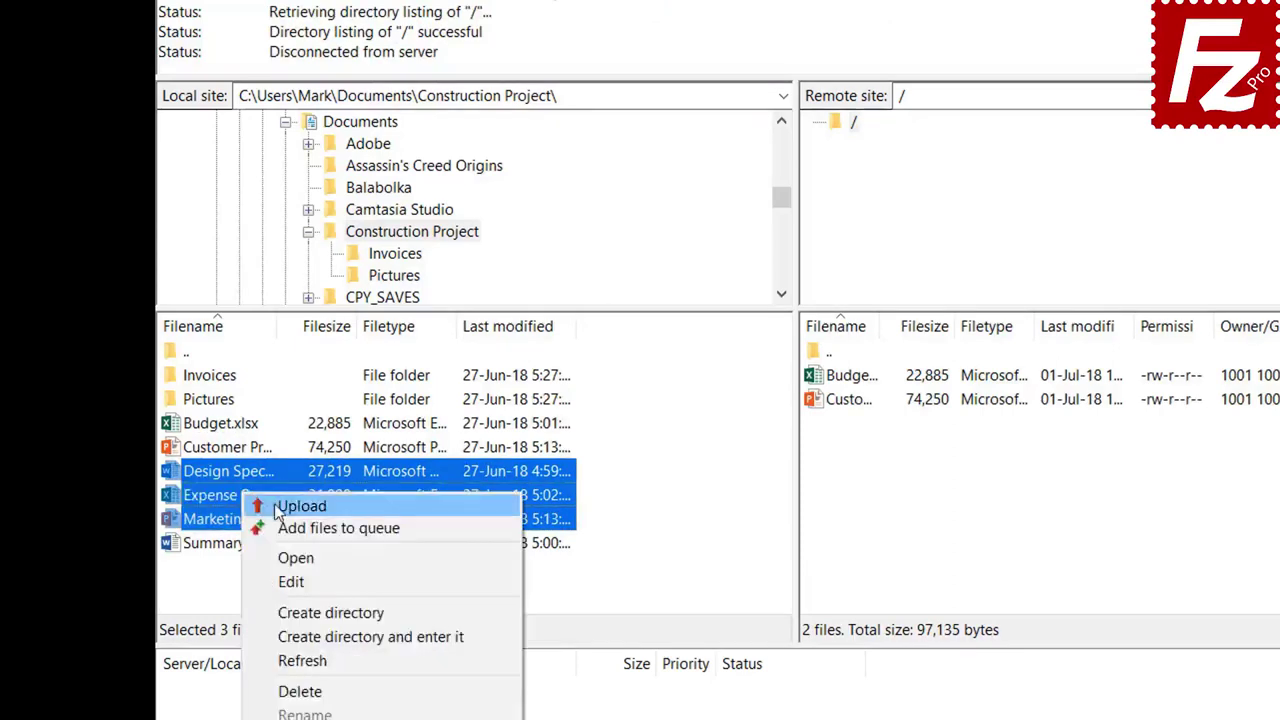
click(272, 507)
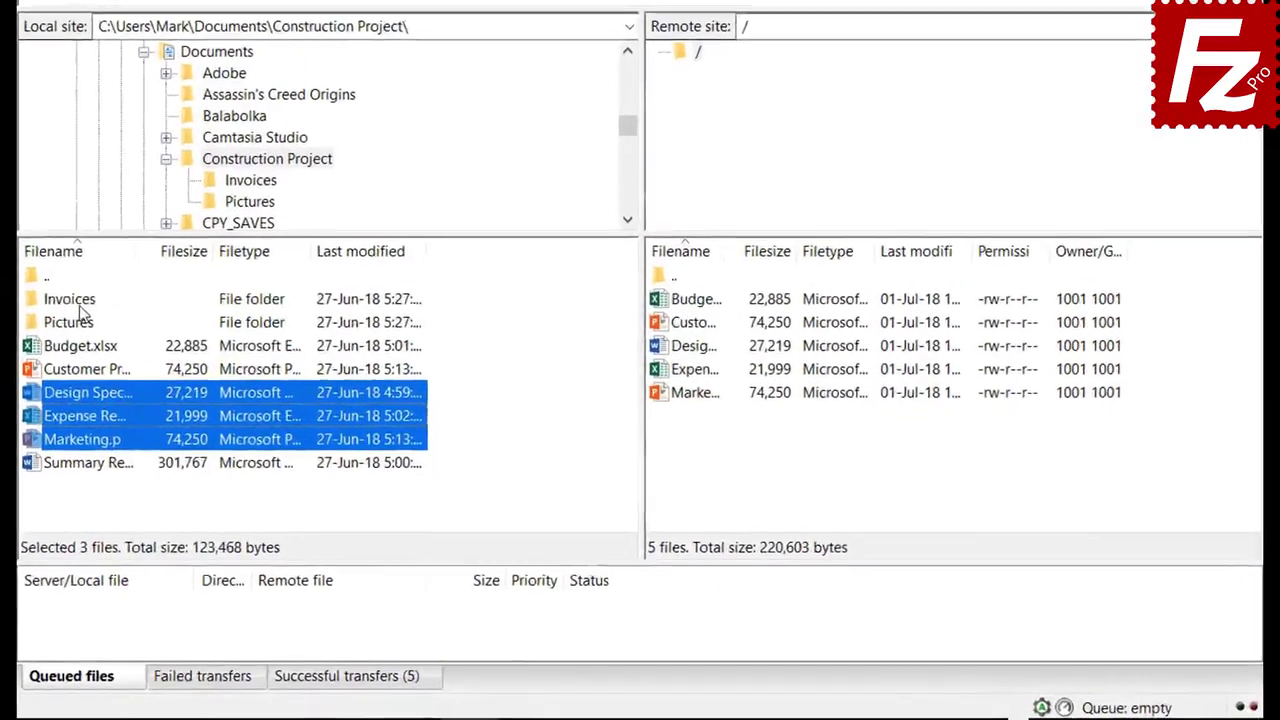
Step: Queue the Invoices and Pictures folders and Summary Report.docx for upload, then process the queue
right_click(207, 398)
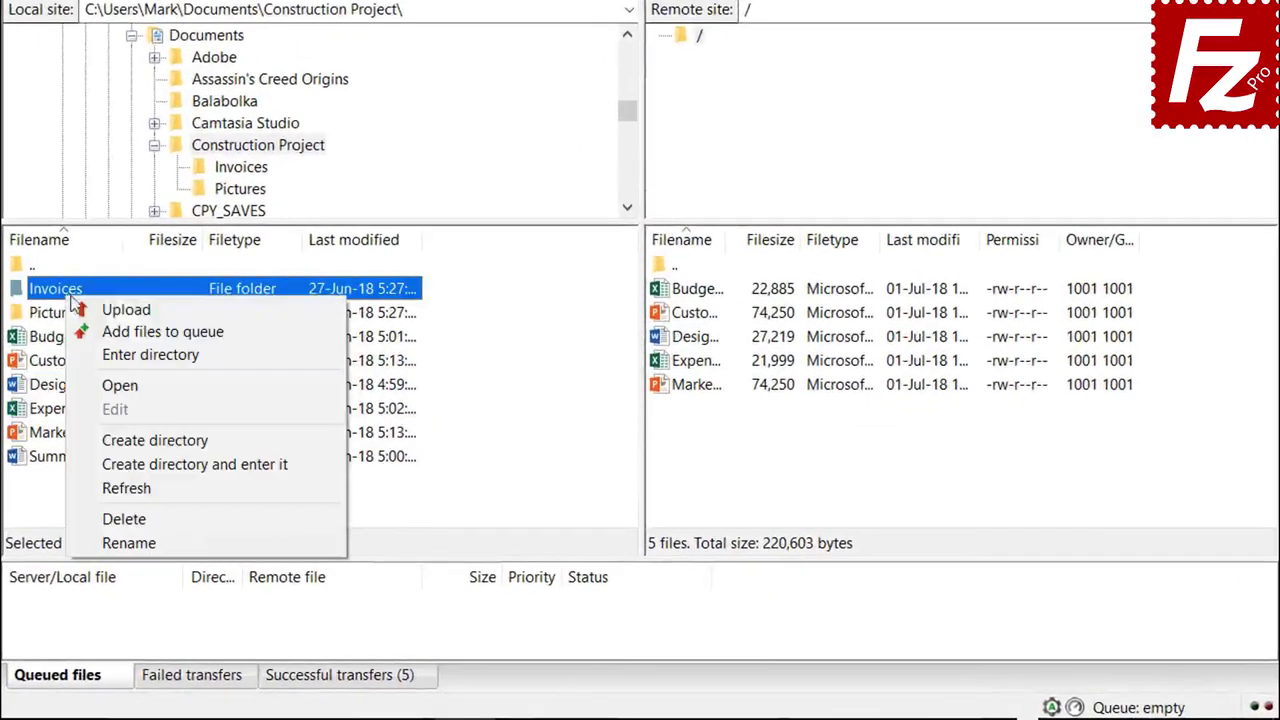
click(105, 310)
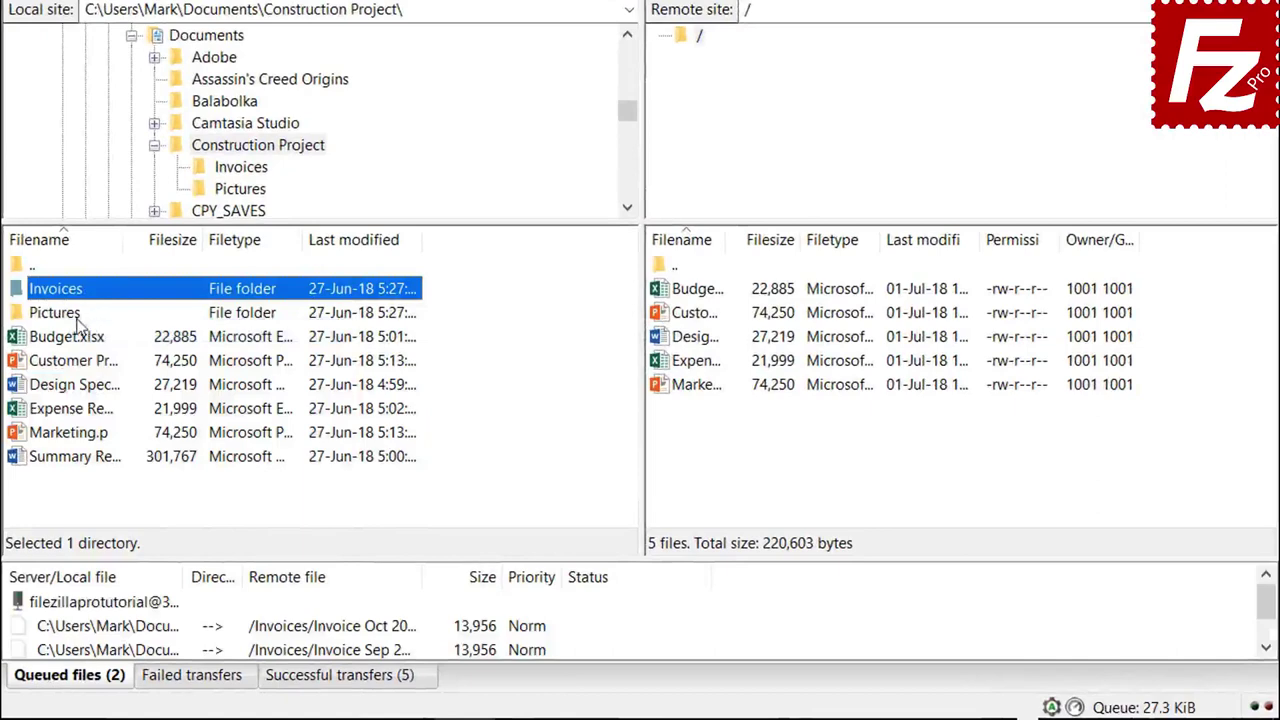
right_click(75, 318)
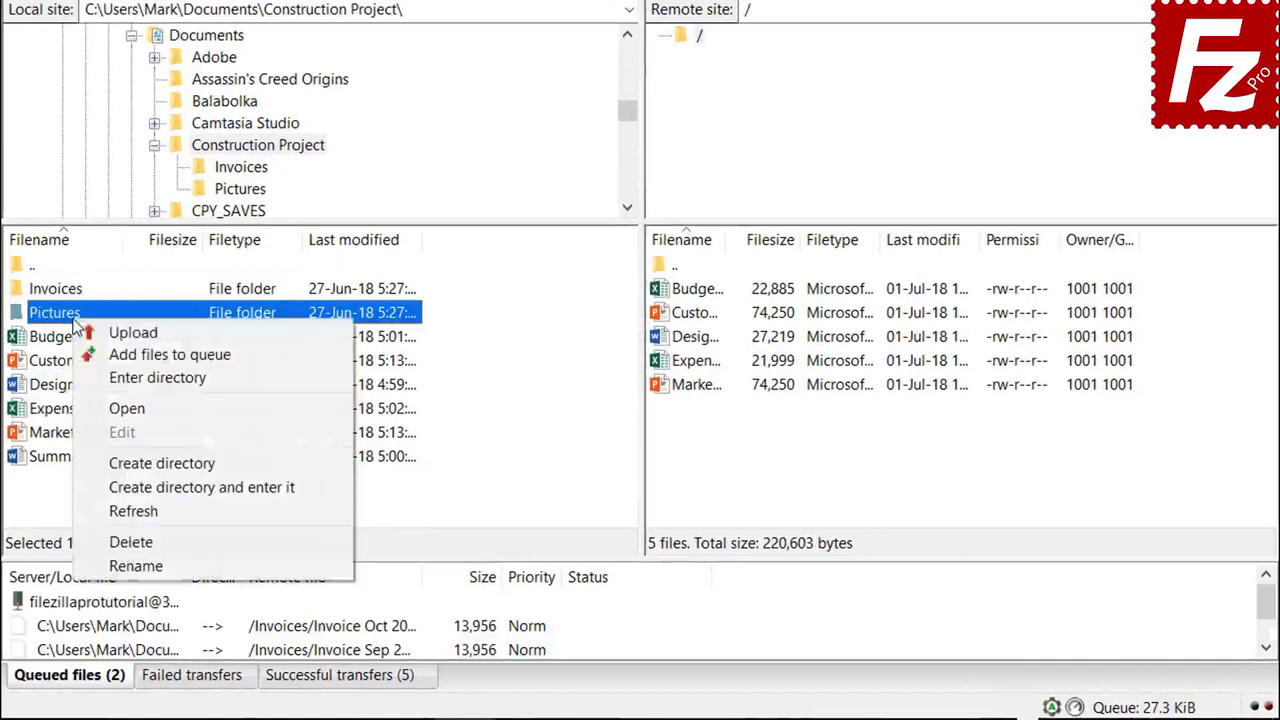
click(115, 356)
click(98, 460)
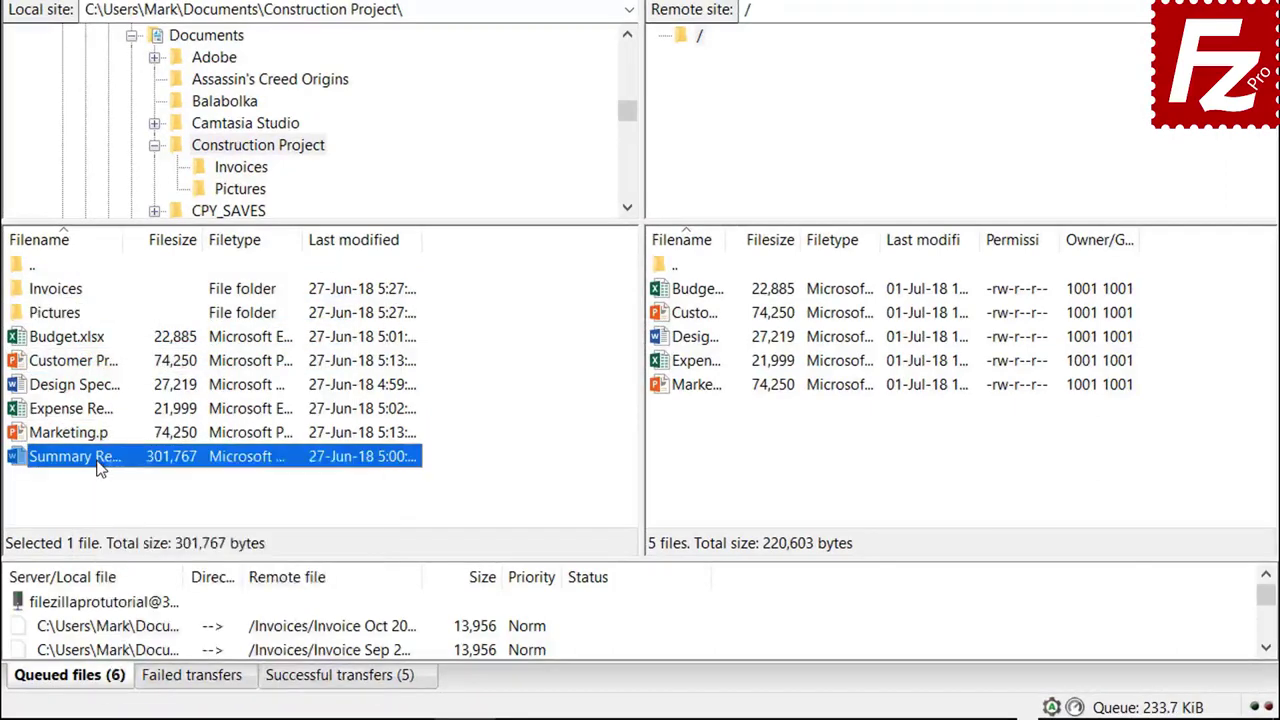
right_click(100, 468)
click(105, 494)
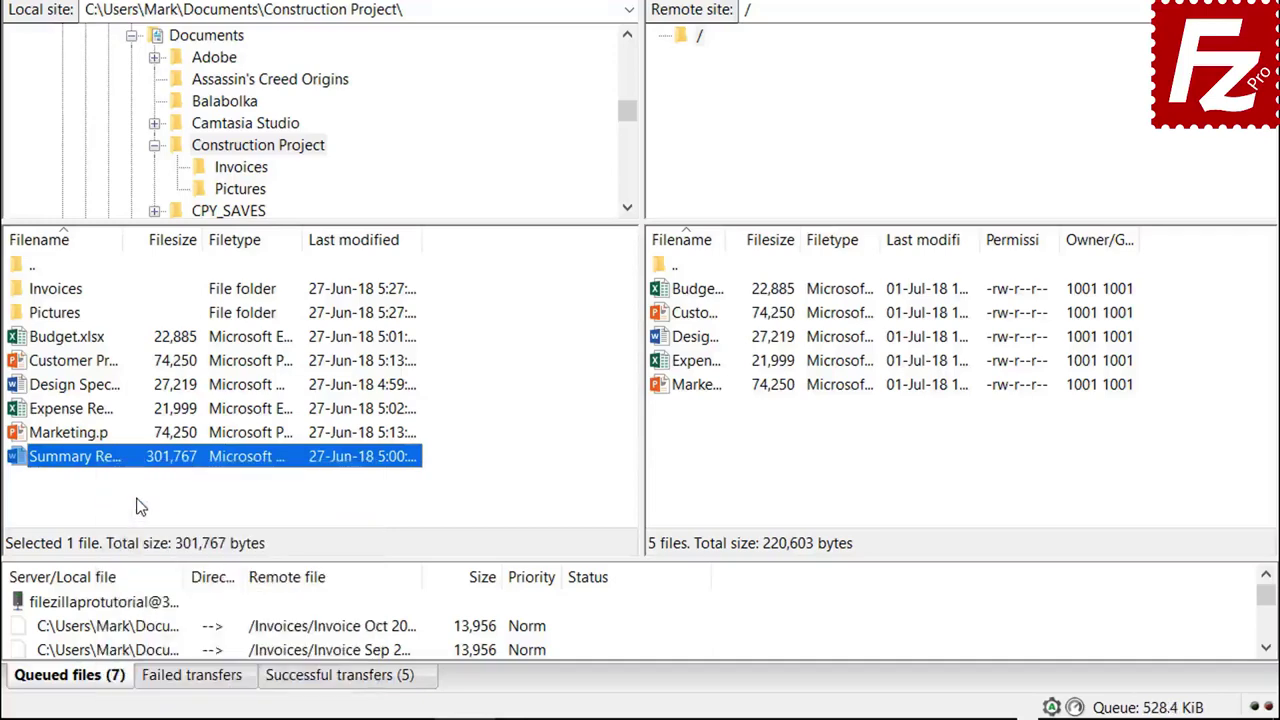
right_click(140, 604)
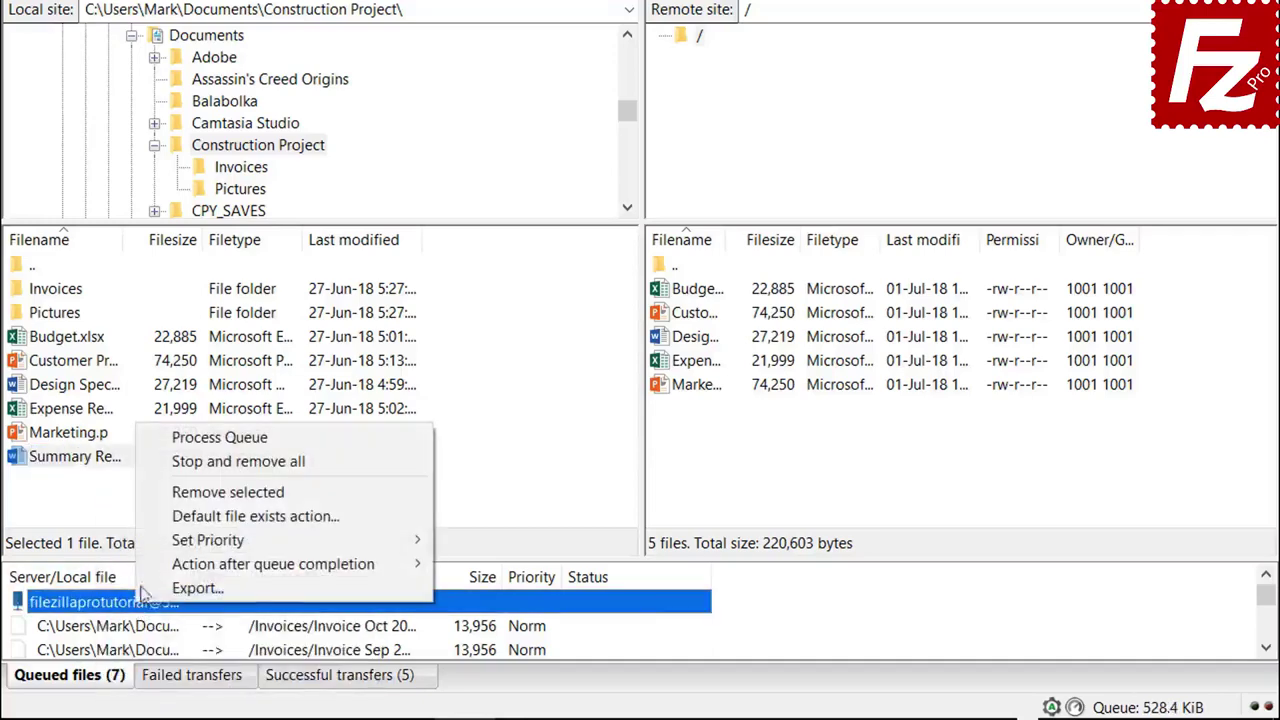
click(188, 440)
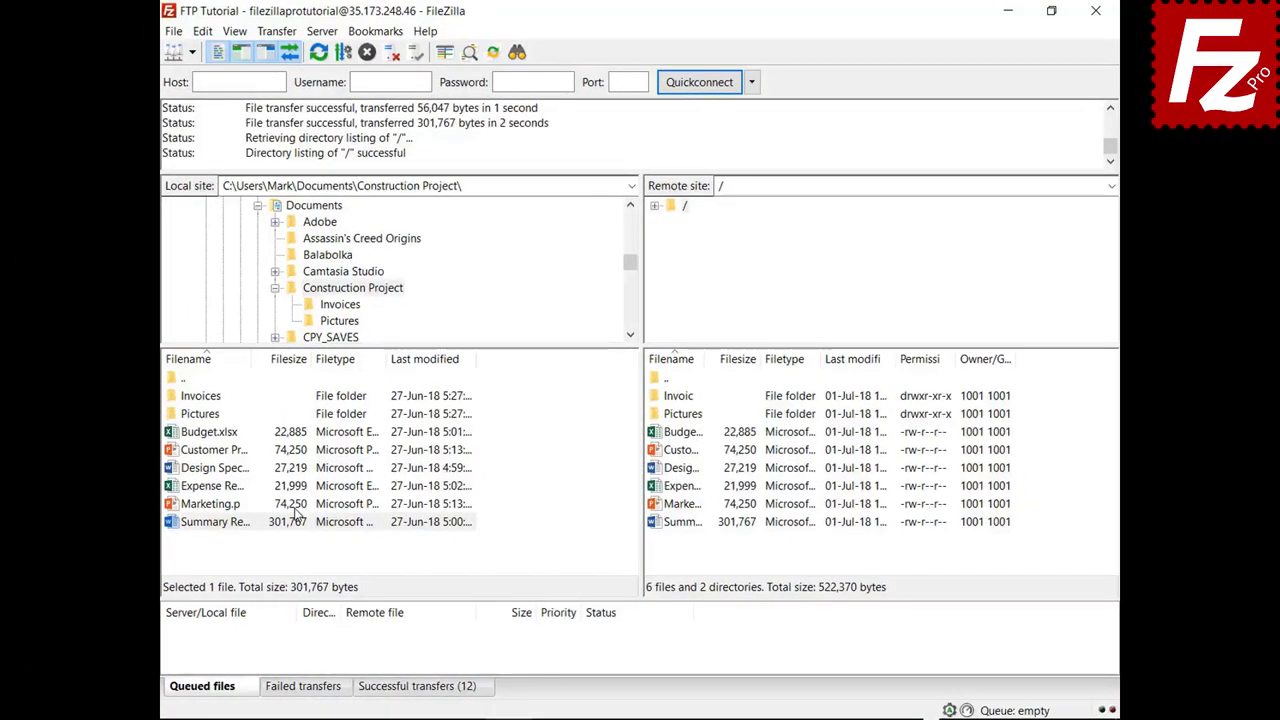
Step: Create a local Backup folder under Documents and download Budget.xlsx into it
click(274, 287)
click(314, 205)
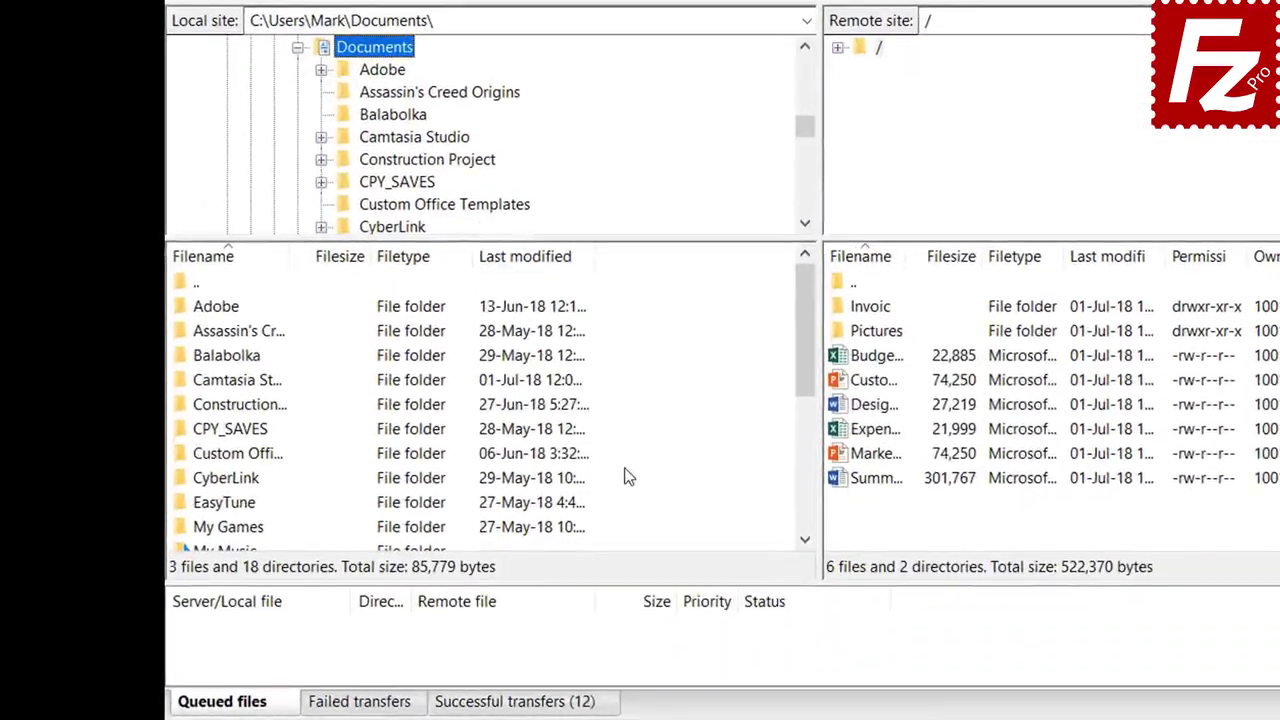
right_click(636, 613)
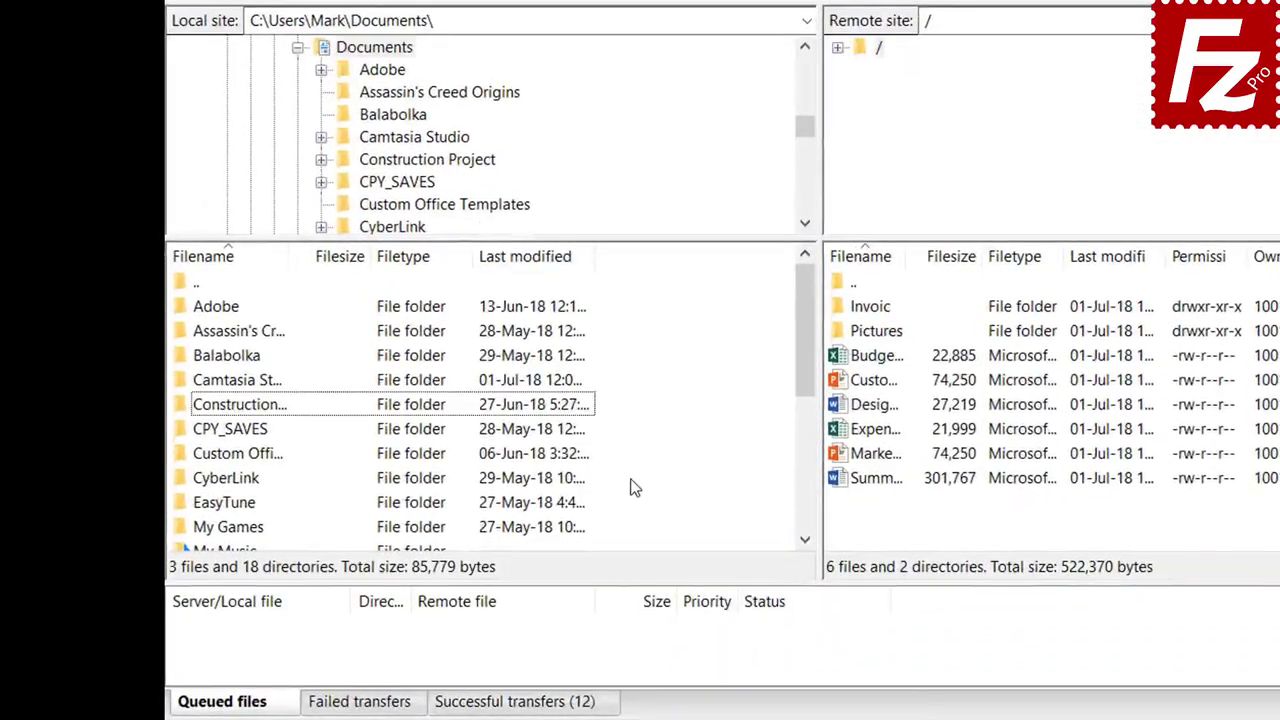
click(697, 626)
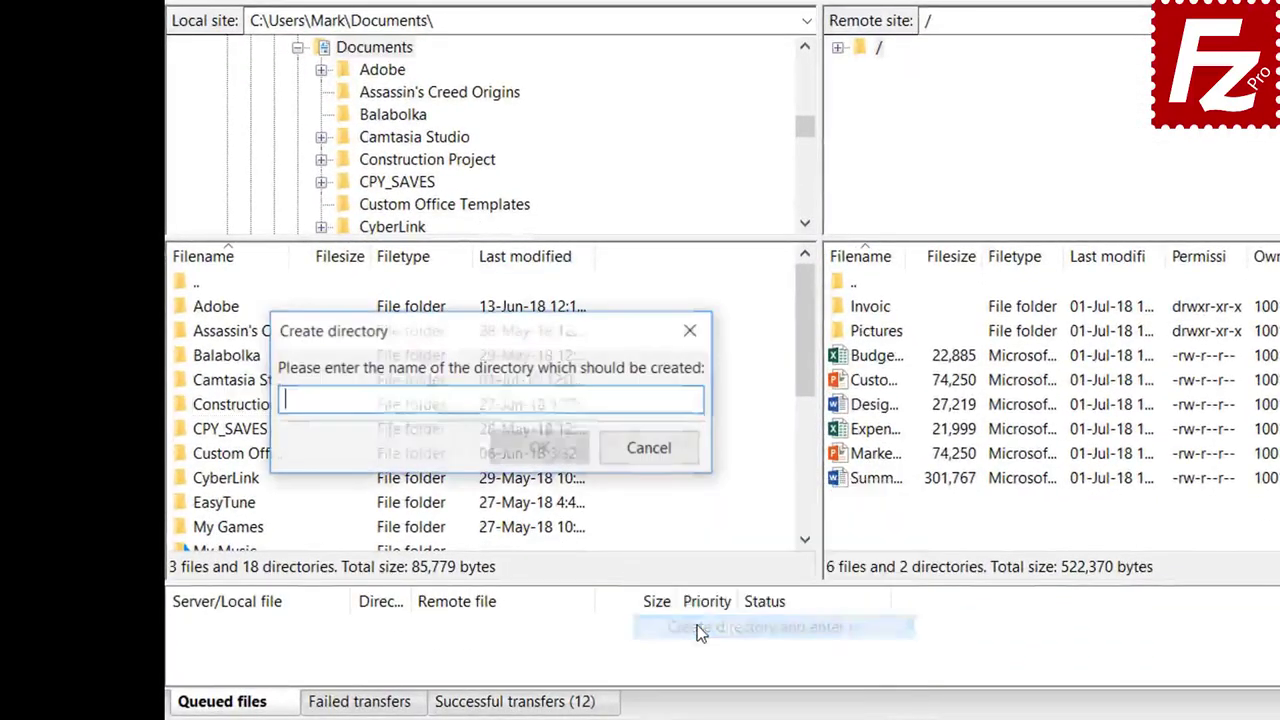
text(Backu)
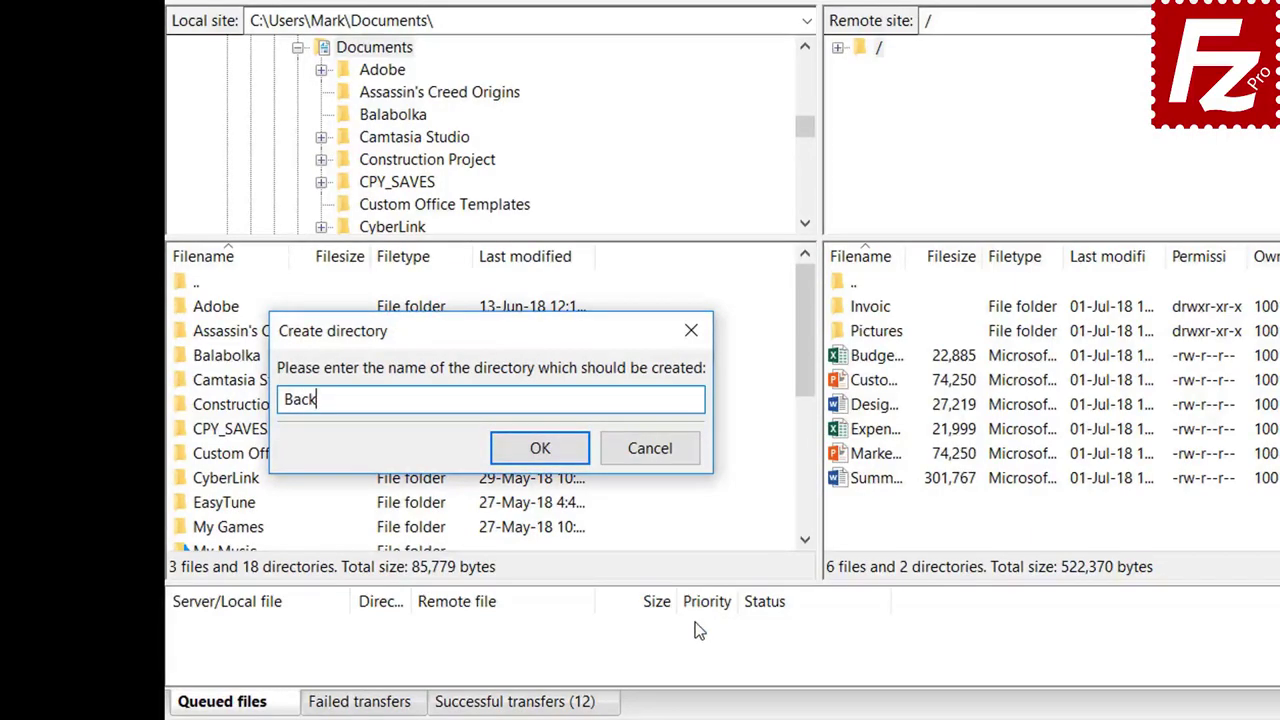
text(p)
key(Return)
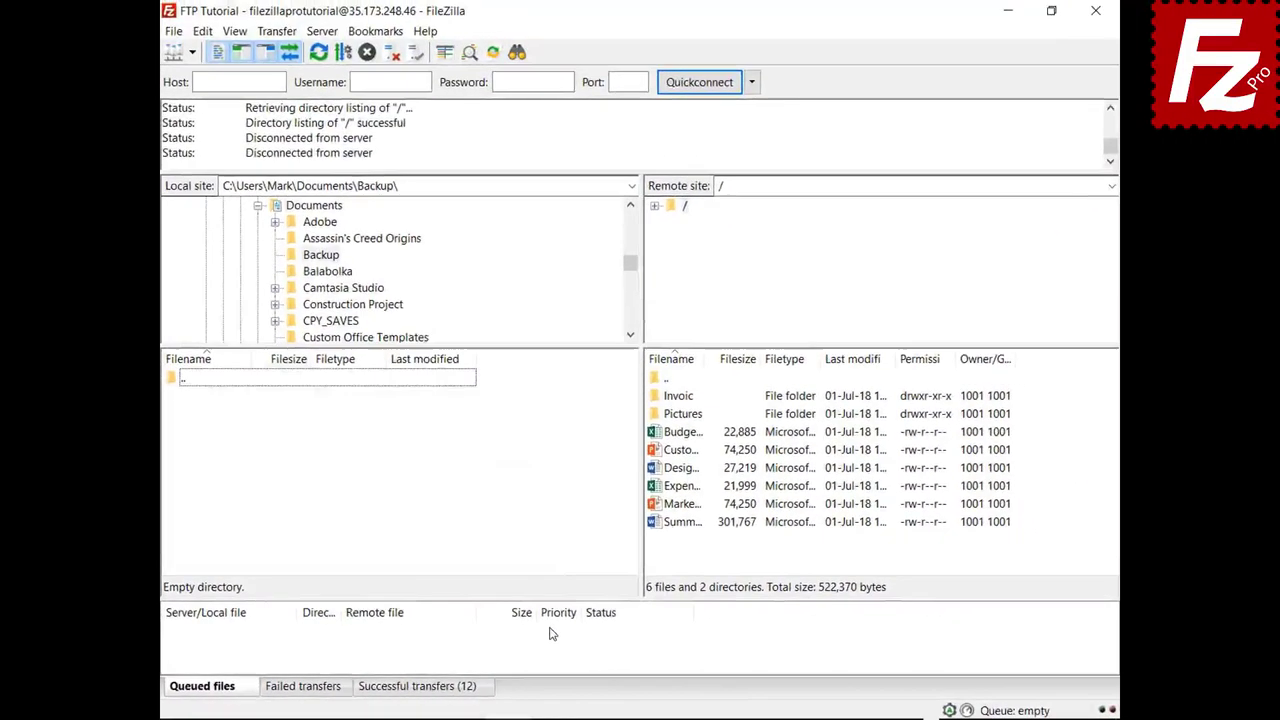
double_click(694, 436)
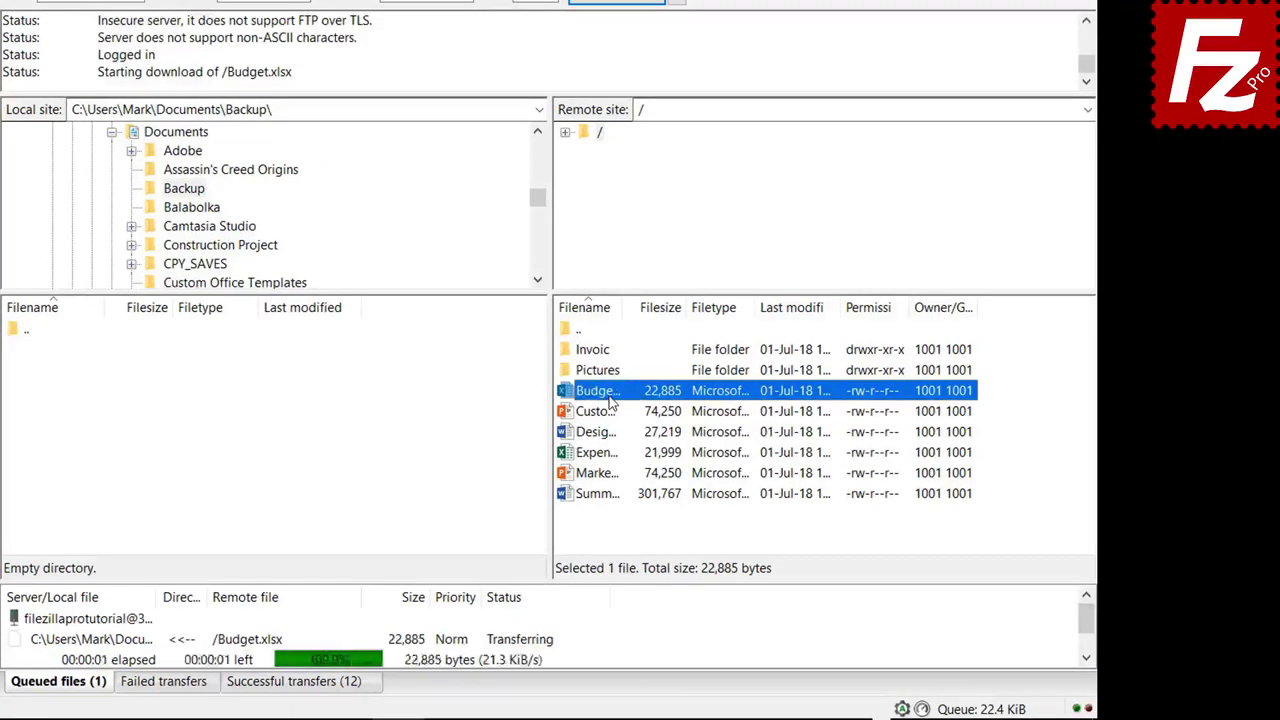
Step: Download the Customer Presentation, Design, Expense and Marketing files from the server
click(612, 414)
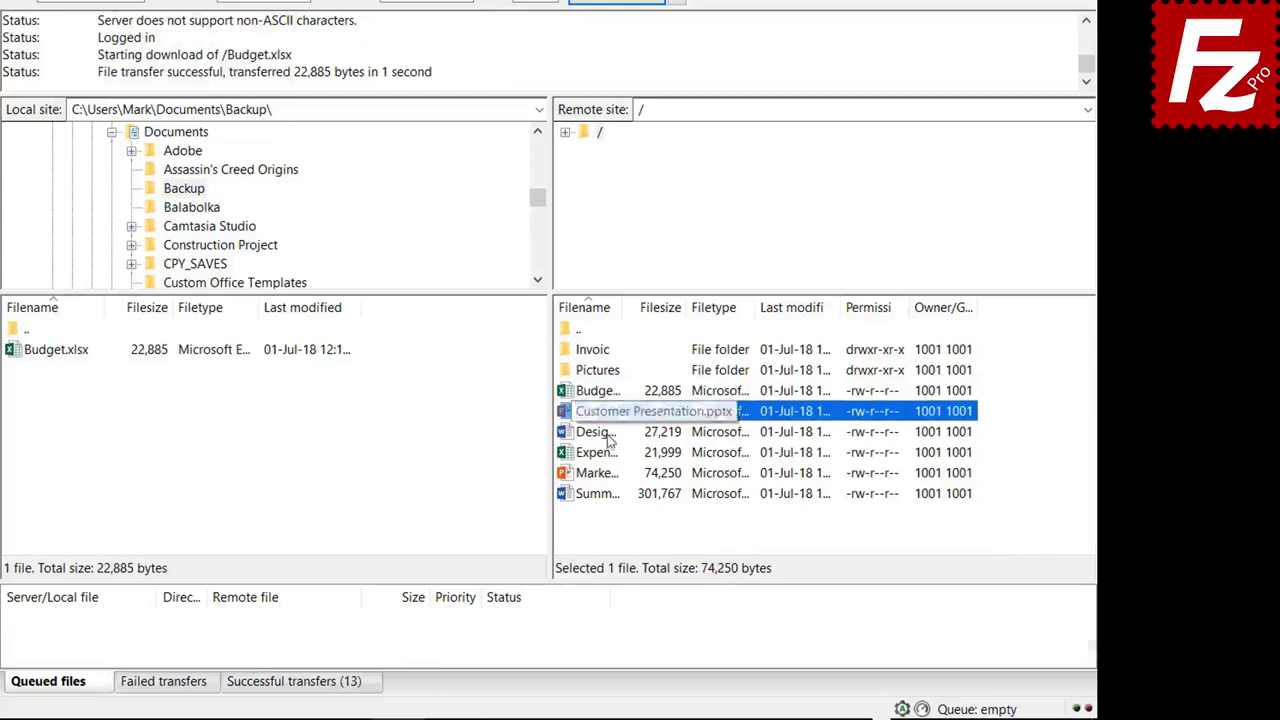
ctrl+click(612, 434)
ctrl+click(608, 455)
ctrl+click(606, 474)
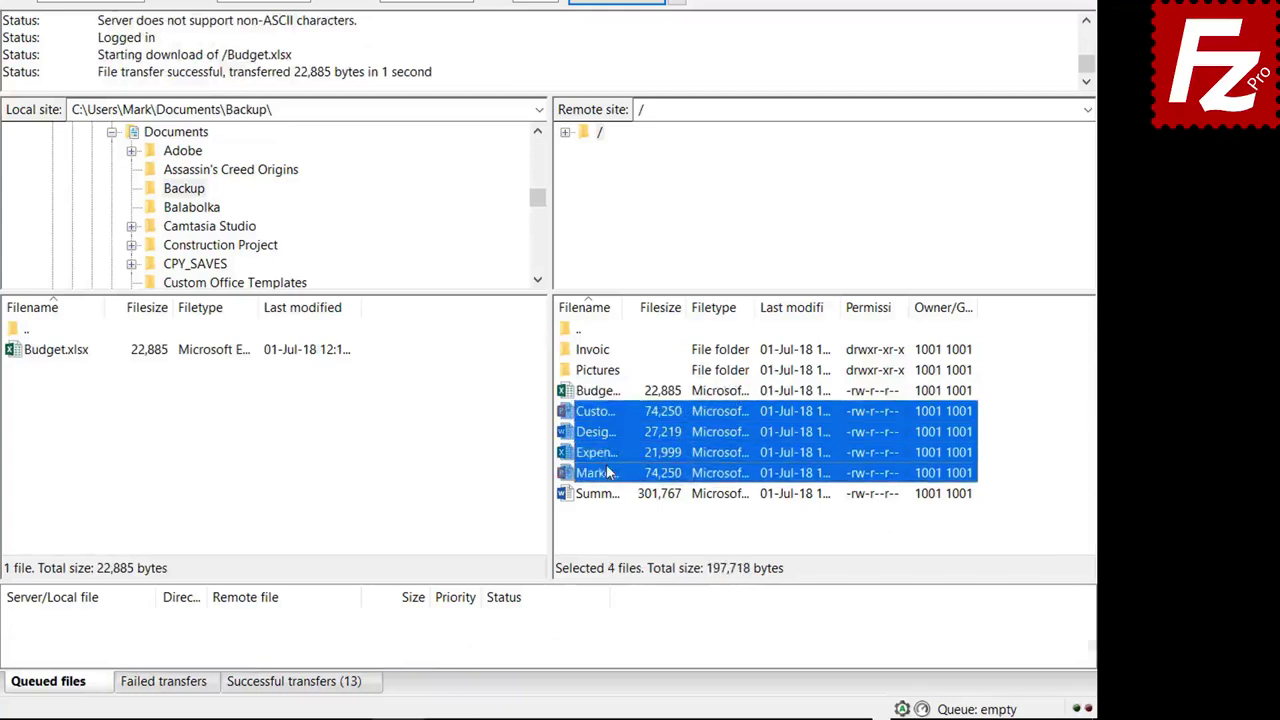
right_click(606, 474)
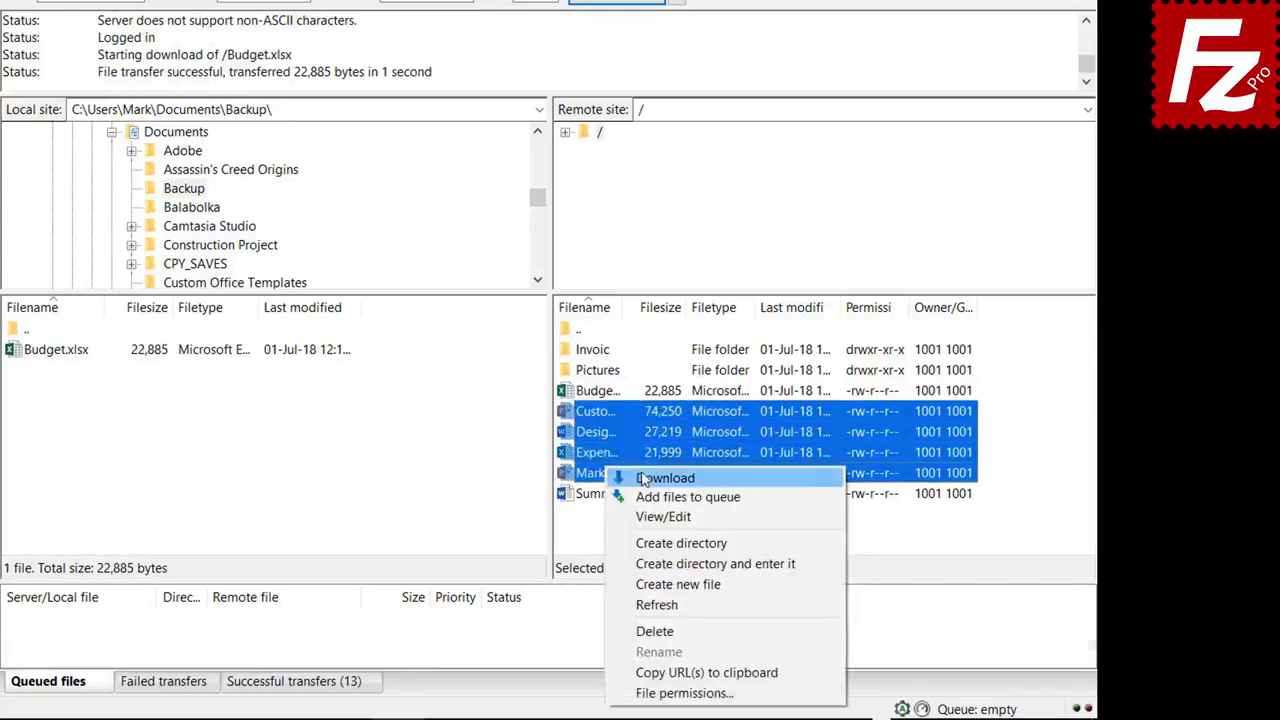
click(644, 478)
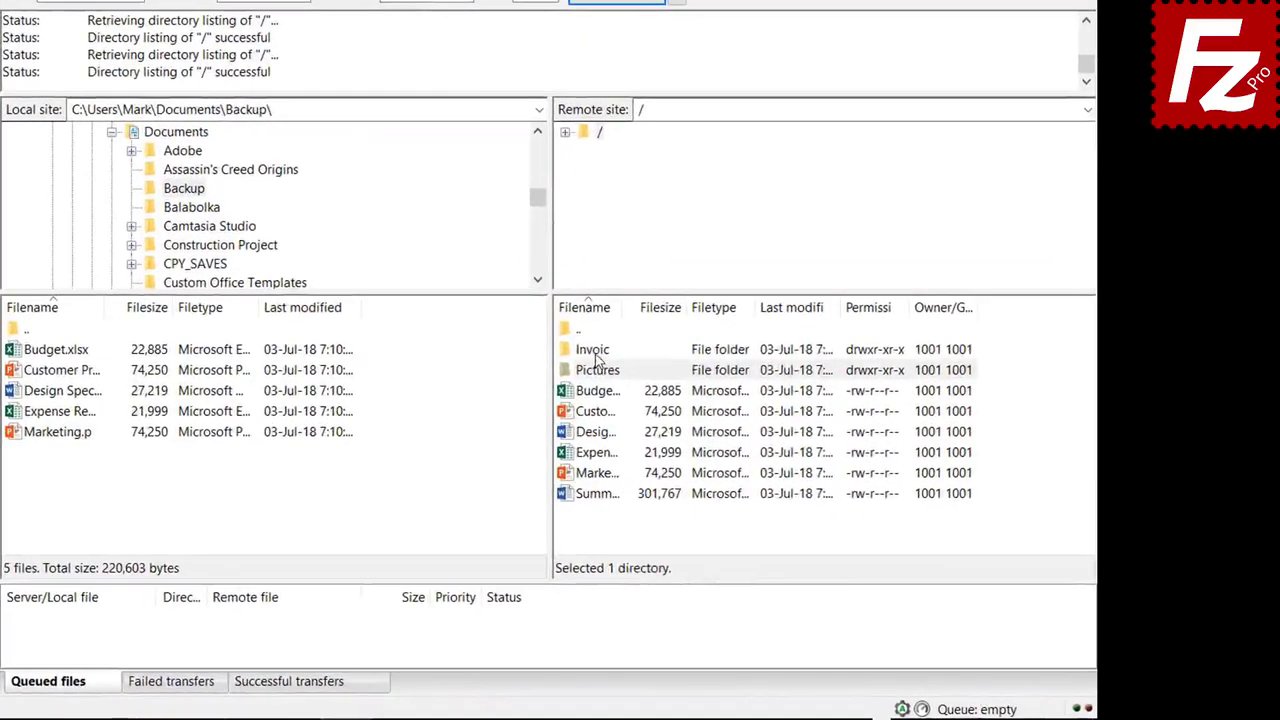
Step: Queue the Invoices and Pictures folders and Summary file for download, then process the queue
right_click(681, 398)
click(620, 388)
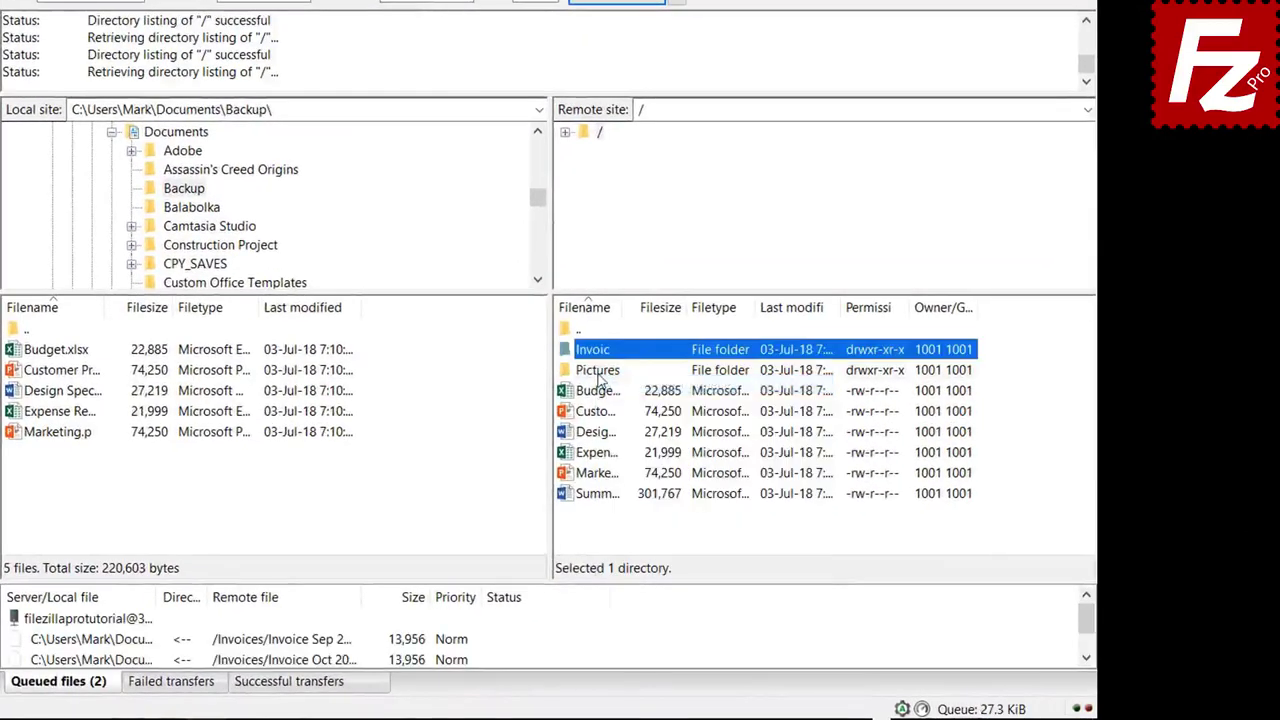
right_click(605, 372)
click(615, 404)
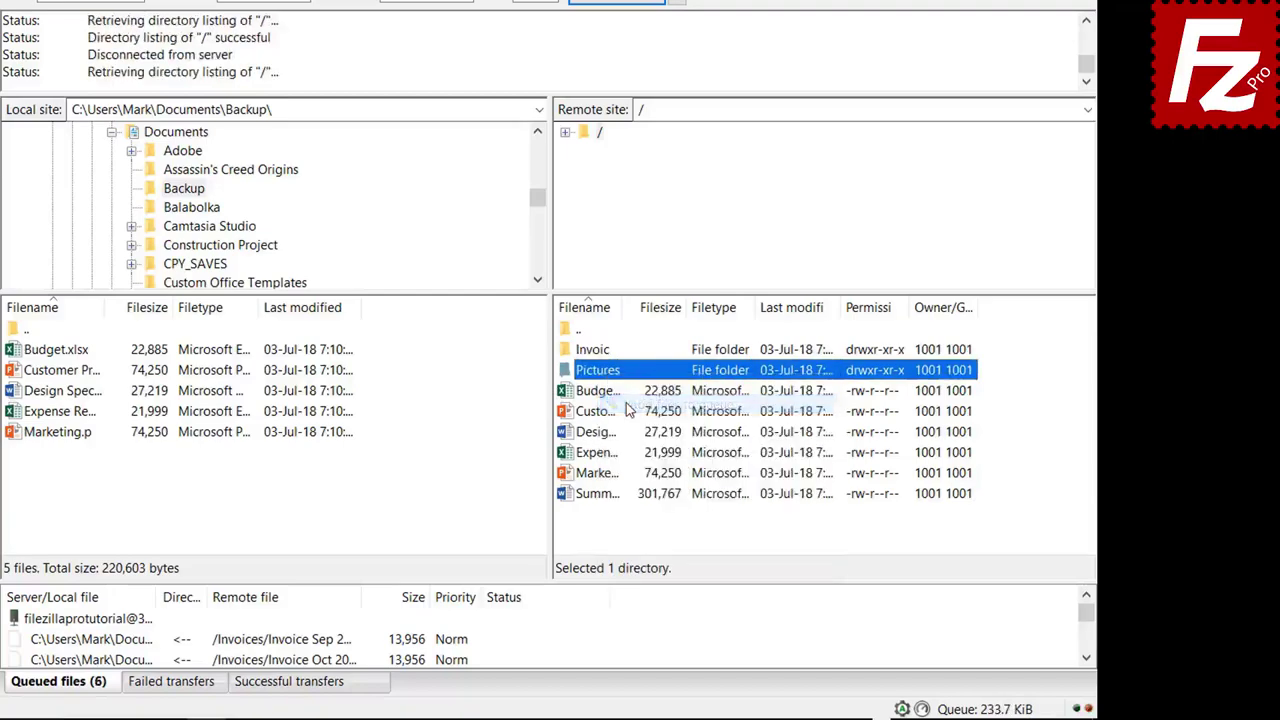
right_click(604, 496)
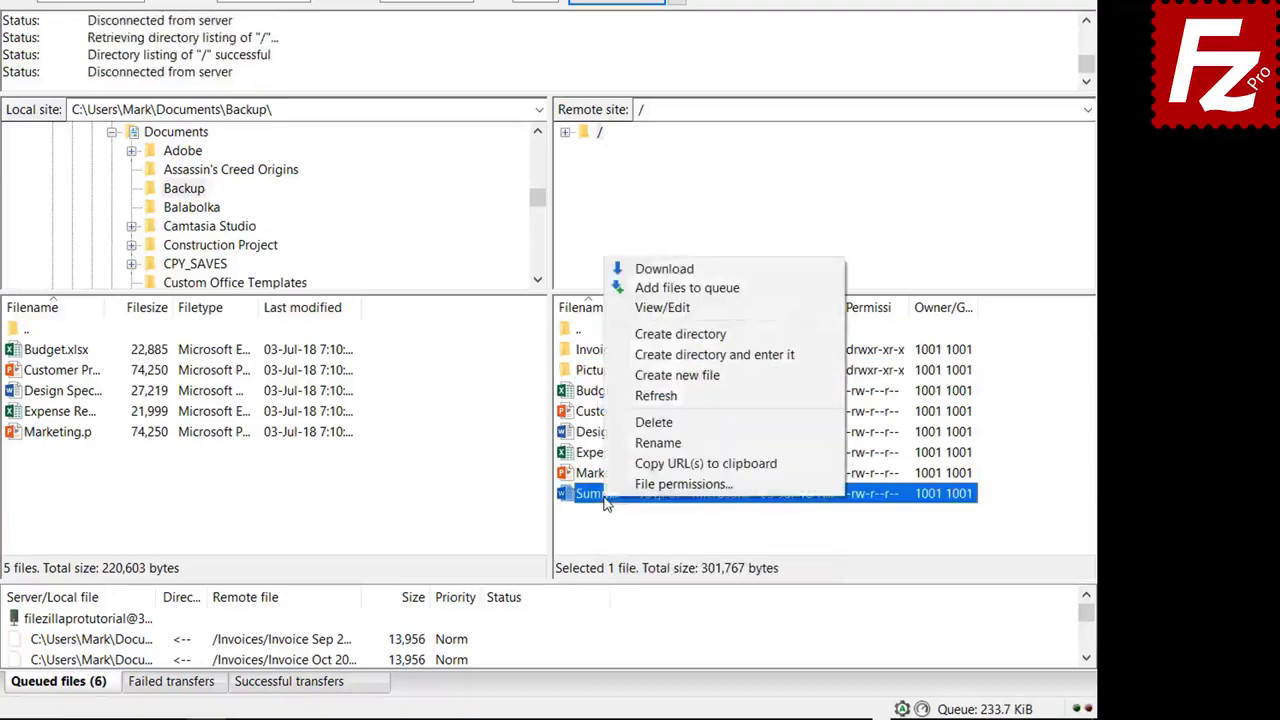
click(647, 290)
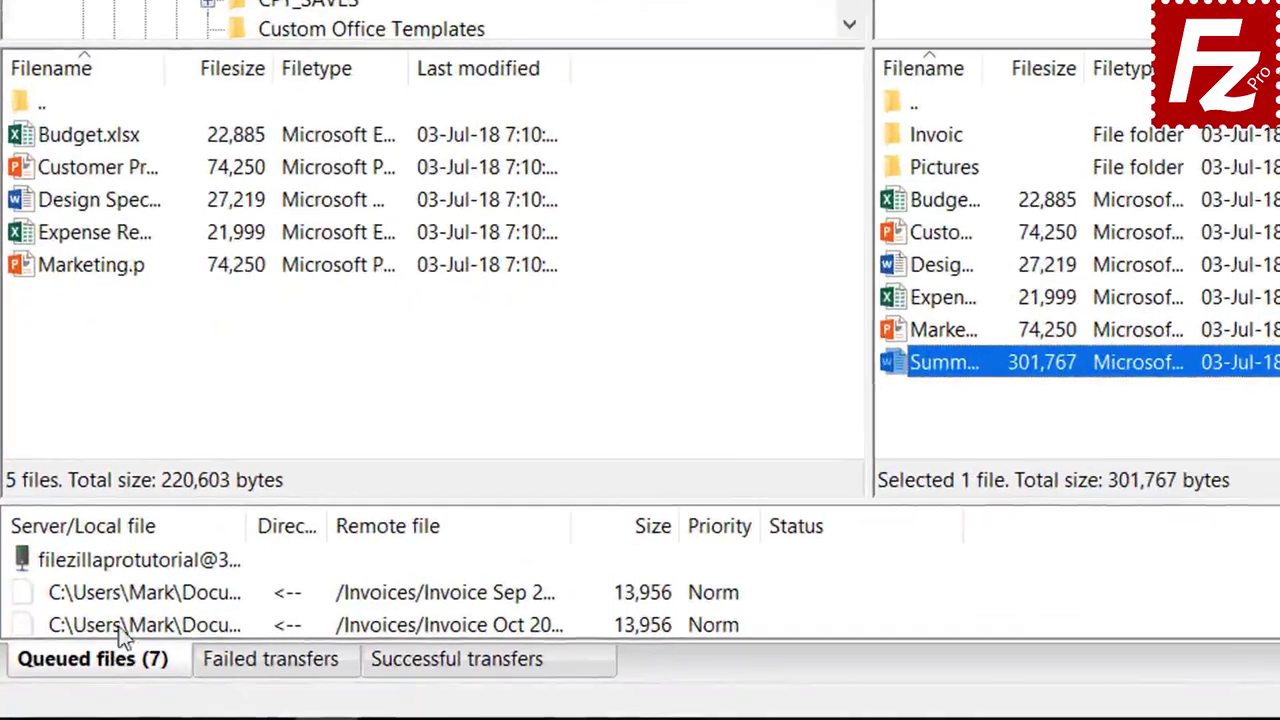
right_click(118, 558)
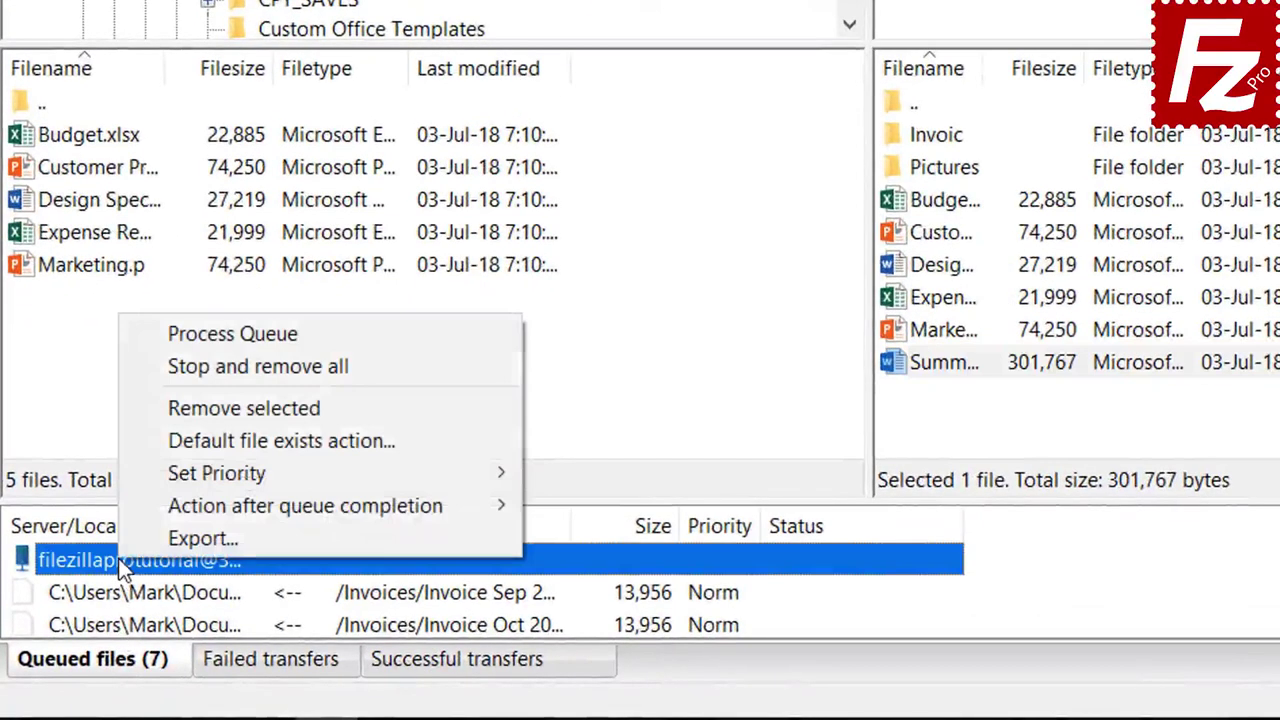
click(183, 334)
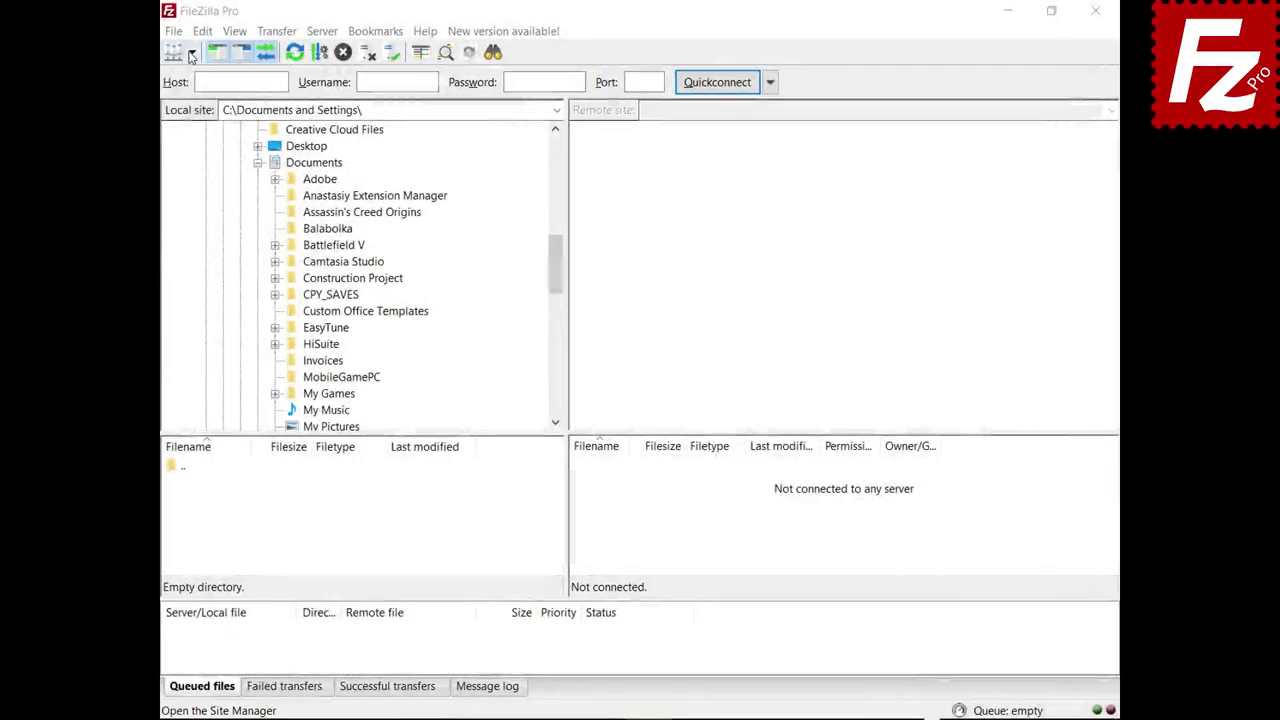
Step: Open the Site Manager list of saved sites in the fresh window
click(191, 52)
Step: Connect to the FTP site, drag Financial.xlsx into local Documents and Evaluation.pdf to the server root
click(197, 94)
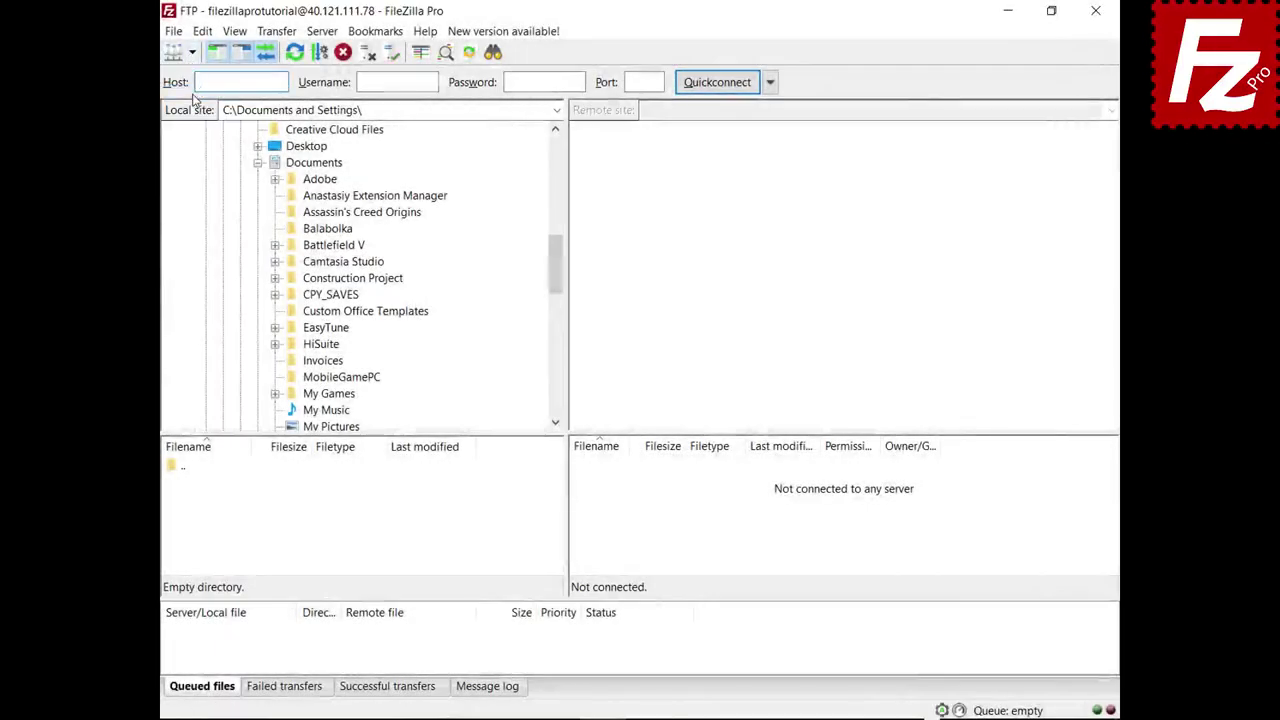
click(600, 500)
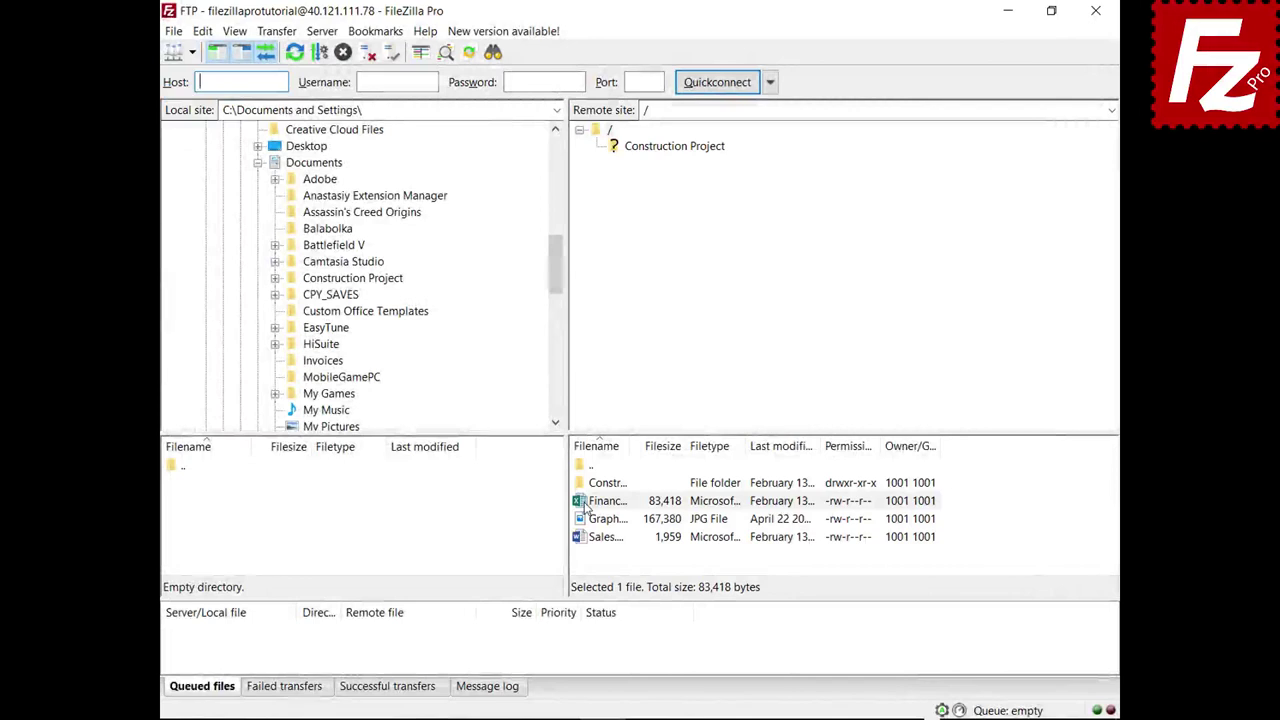
drag(585, 505, 360, 175)
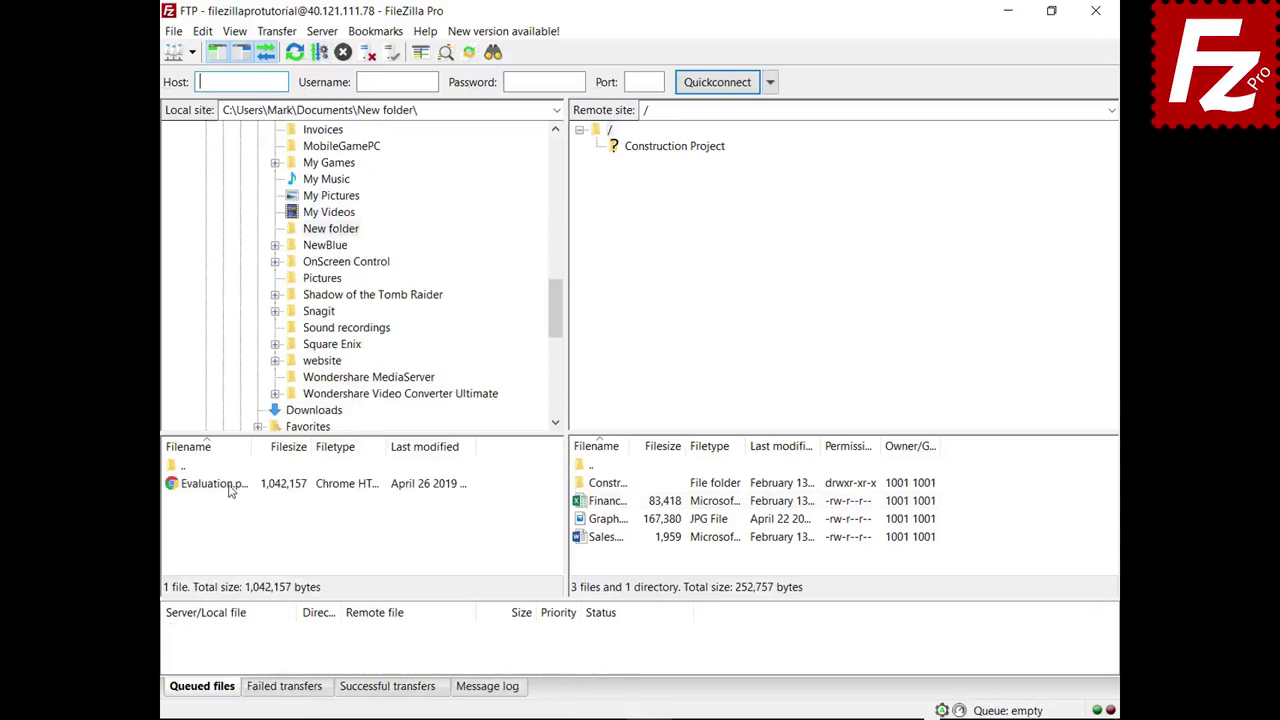
click(229, 486)
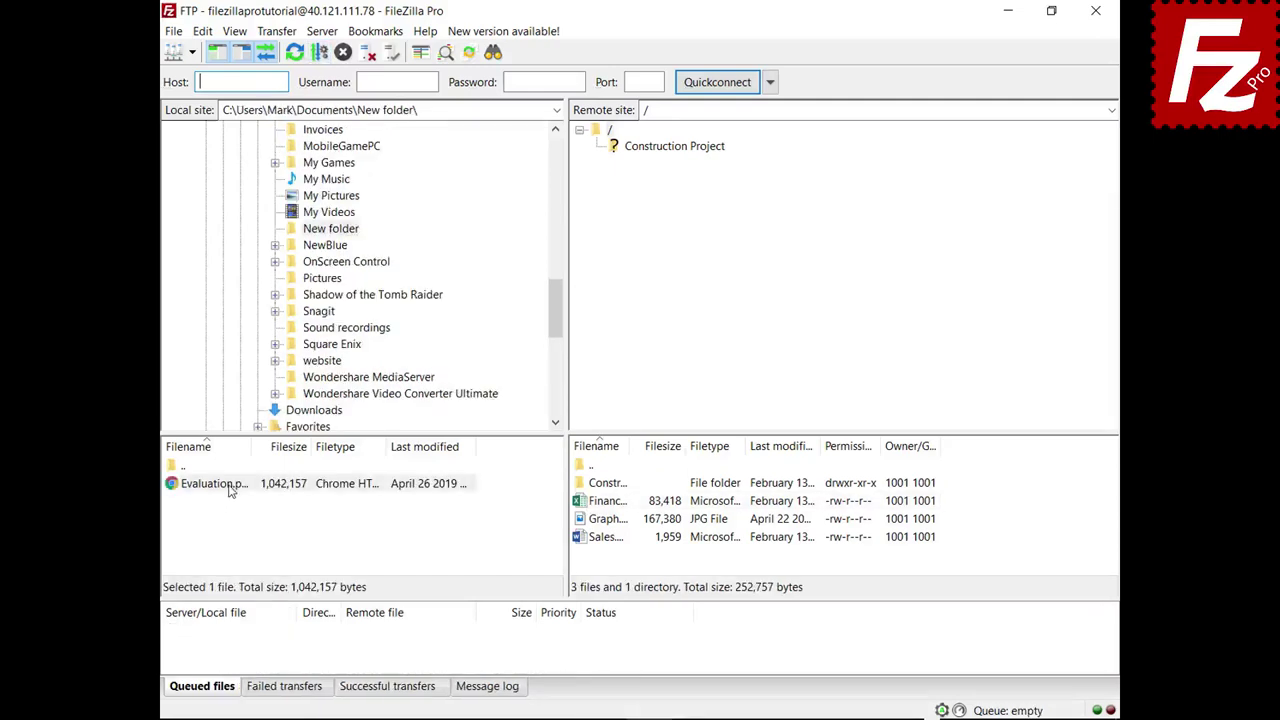
drag(229, 486, 620, 560)
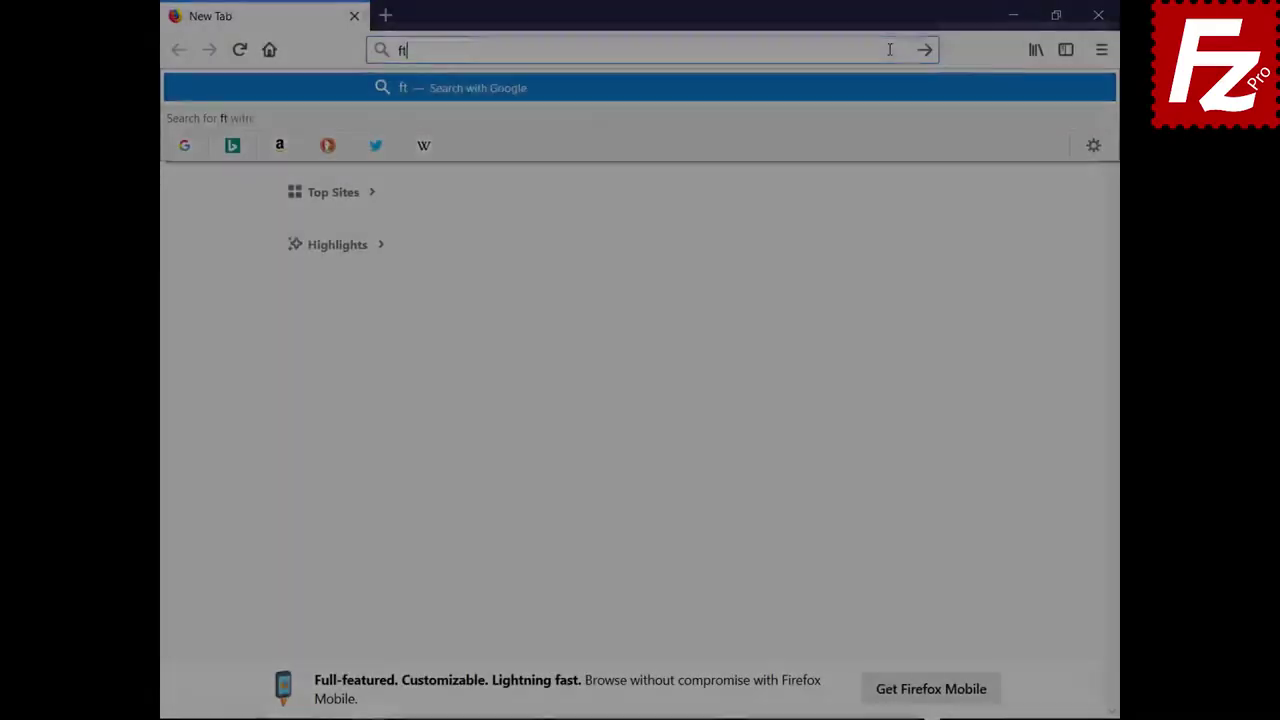
Step: Load ftptest.net and enter host 40.121.111.78 with the FTP account's username
text(ptest.net)
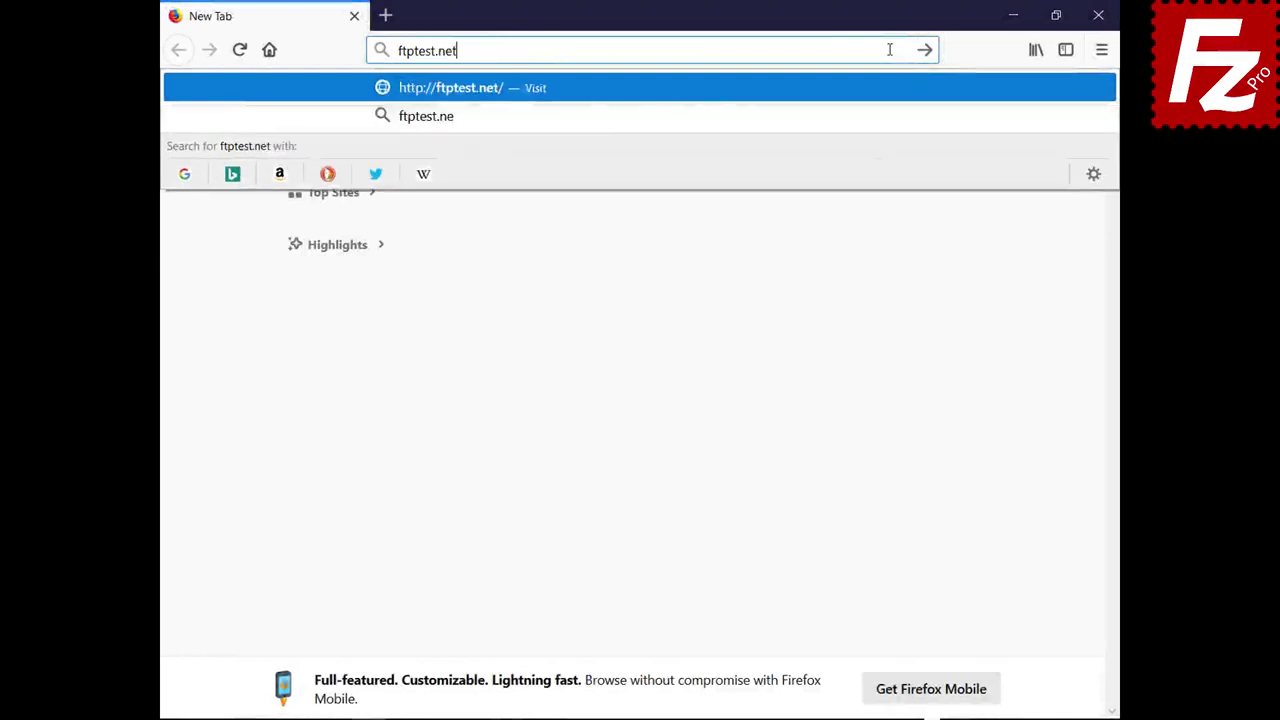
key(Return)
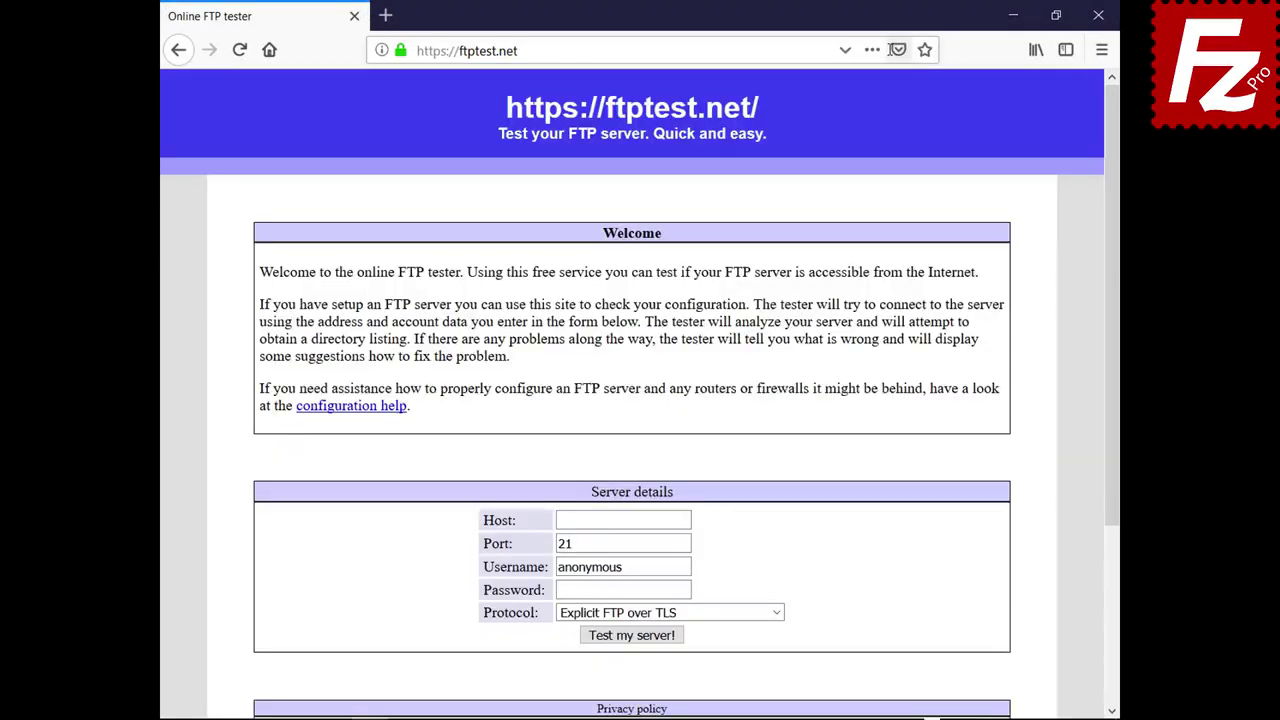
click(623, 520)
text(40.121.111.78)
double_click(623, 567)
key(BackSpace)
text(filezillaprotutorial)
Step: Enter the account password, allow fallback to plain FTP (insecure), and run the server test
click(623, 590)
text(*********)
click(740, 612)
click(772, 671)
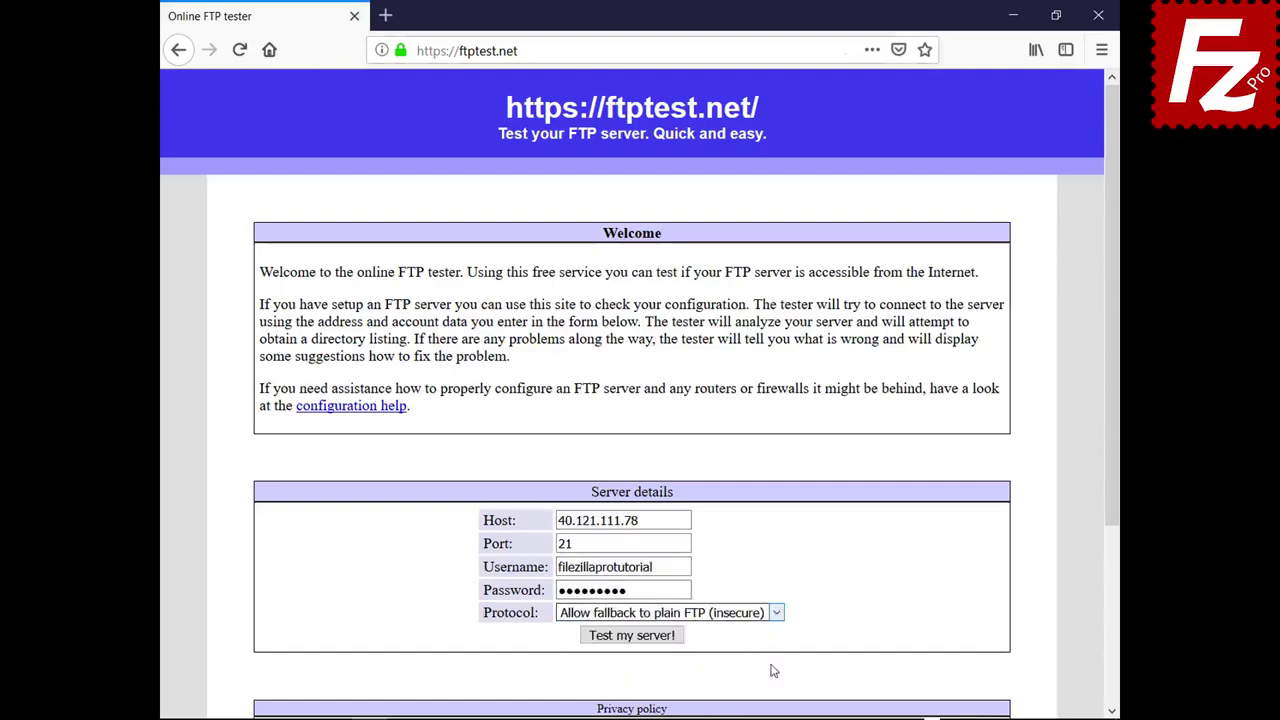
click(638, 638)
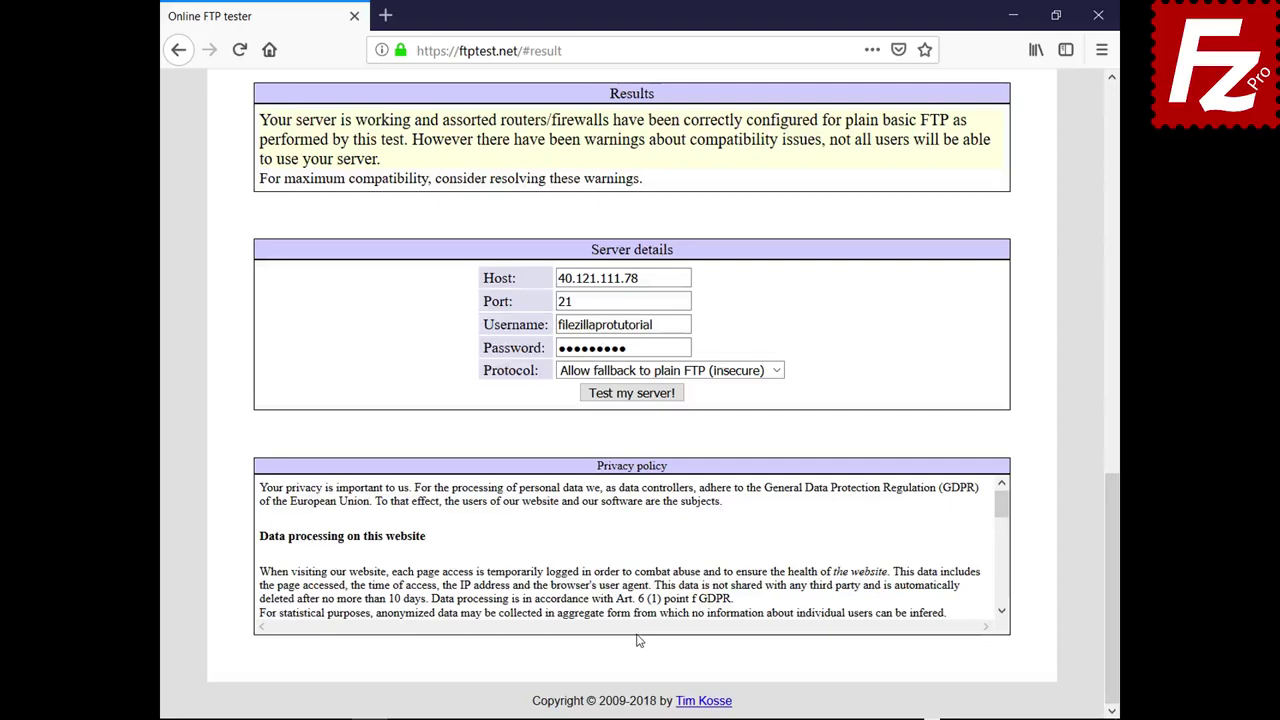
drag(1110, 545, 1050, 167)
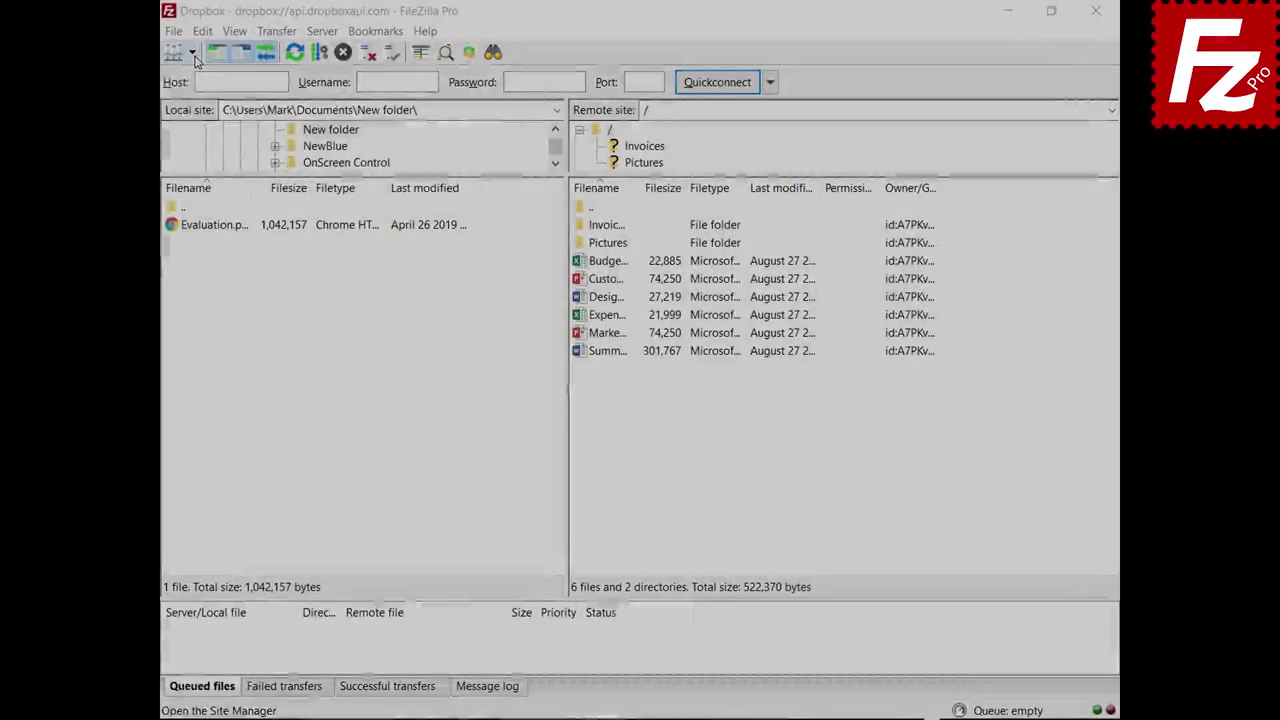
Step: Connect to the saved OneDrive site in a new tab, then switch back to the Dropbox tab
click(192, 52)
click(212, 111)
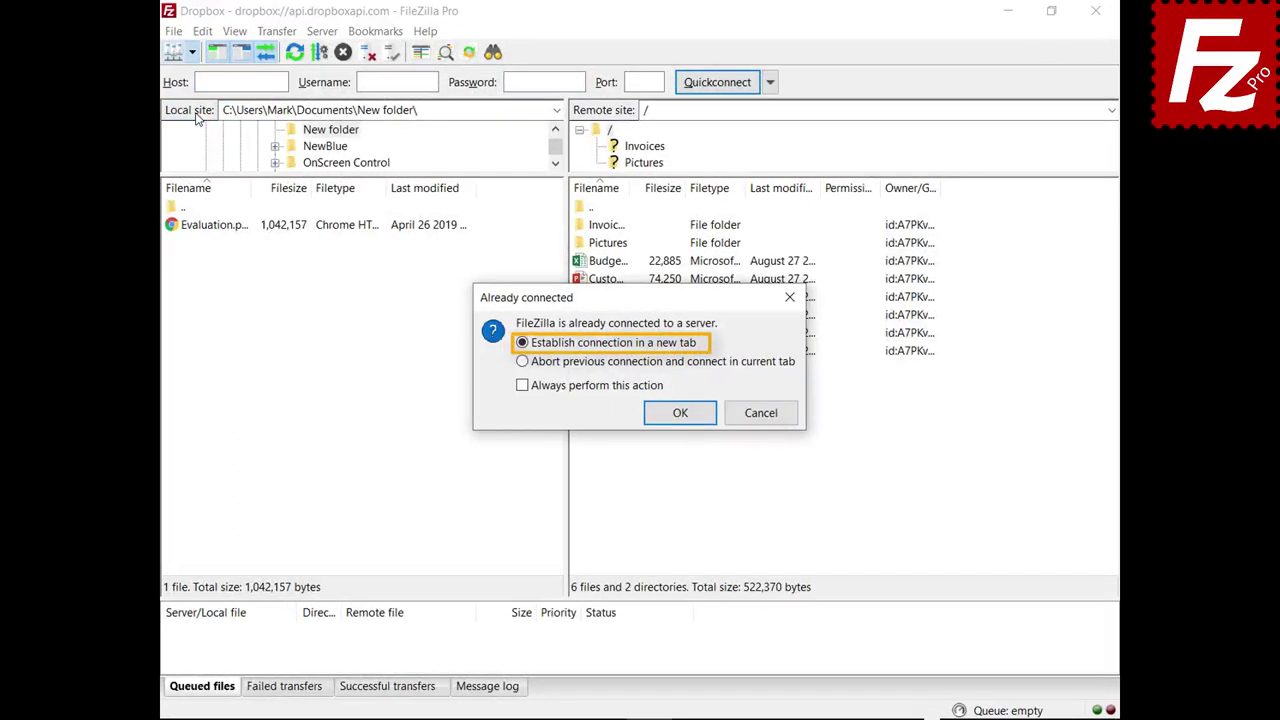
click(681, 416)
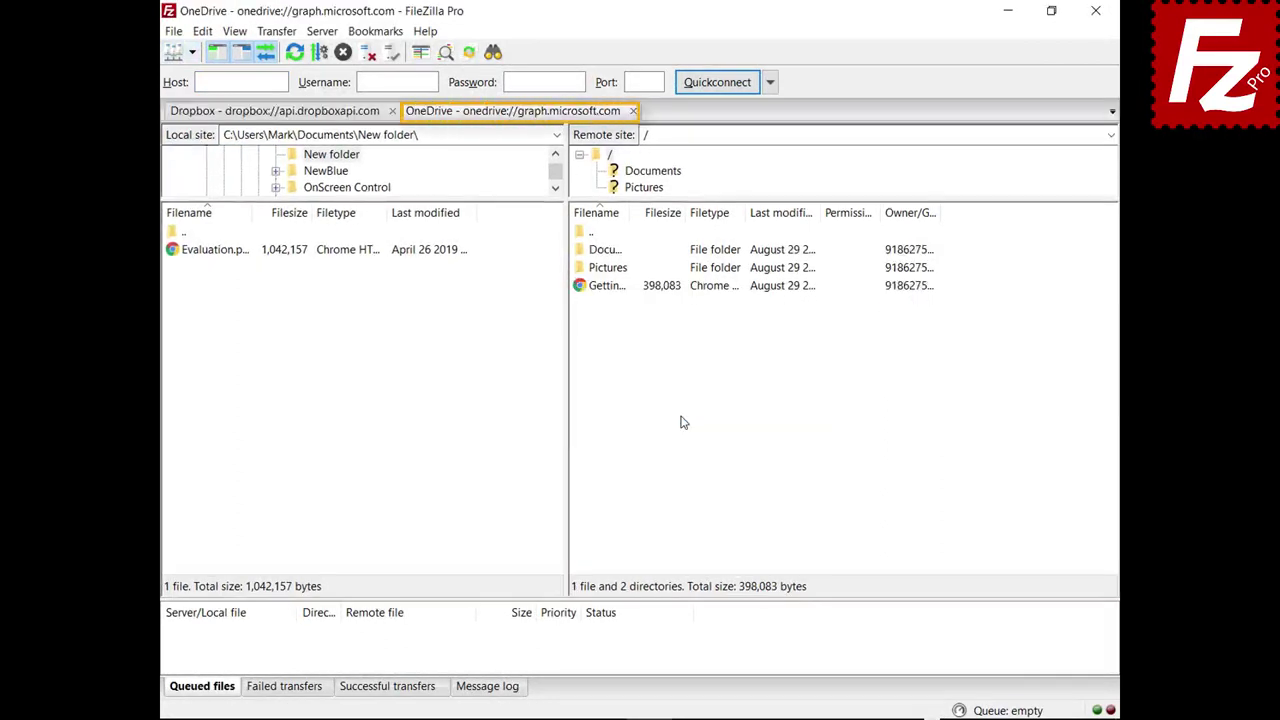
click(272, 112)
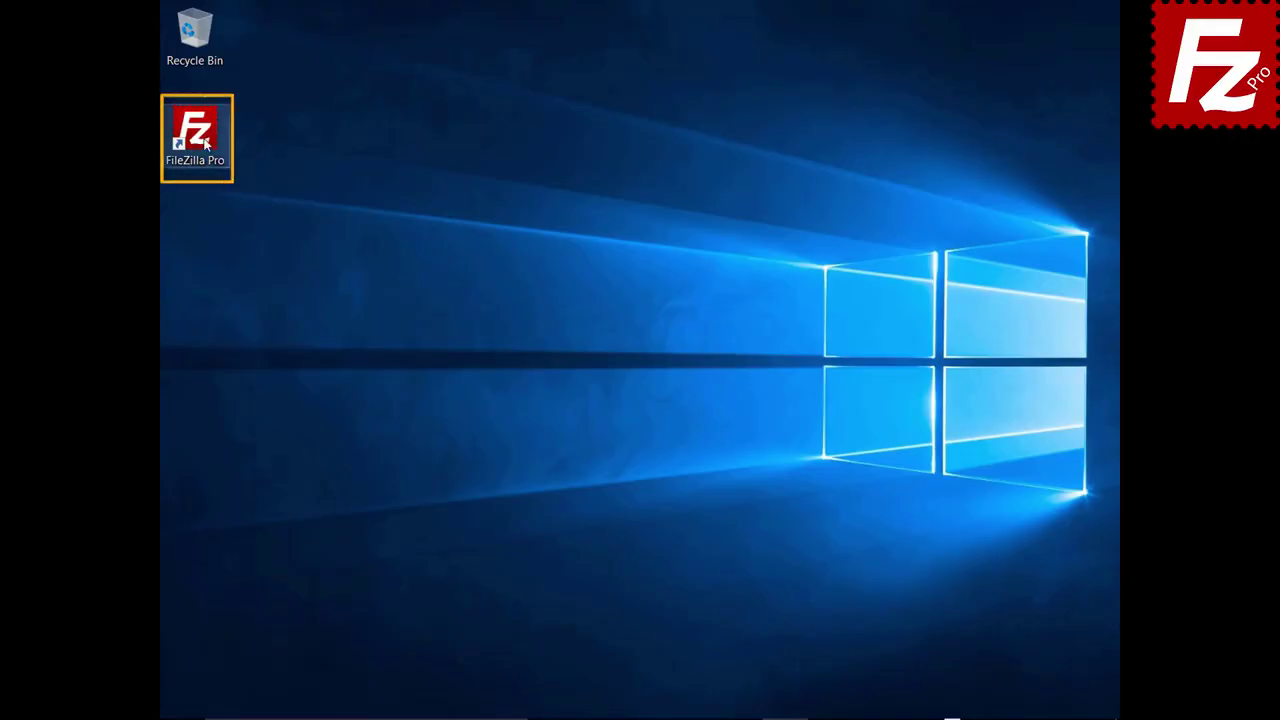
Step: Launch FileZilla Pro and open the Site Manager from the File menu
double_click(197, 135)
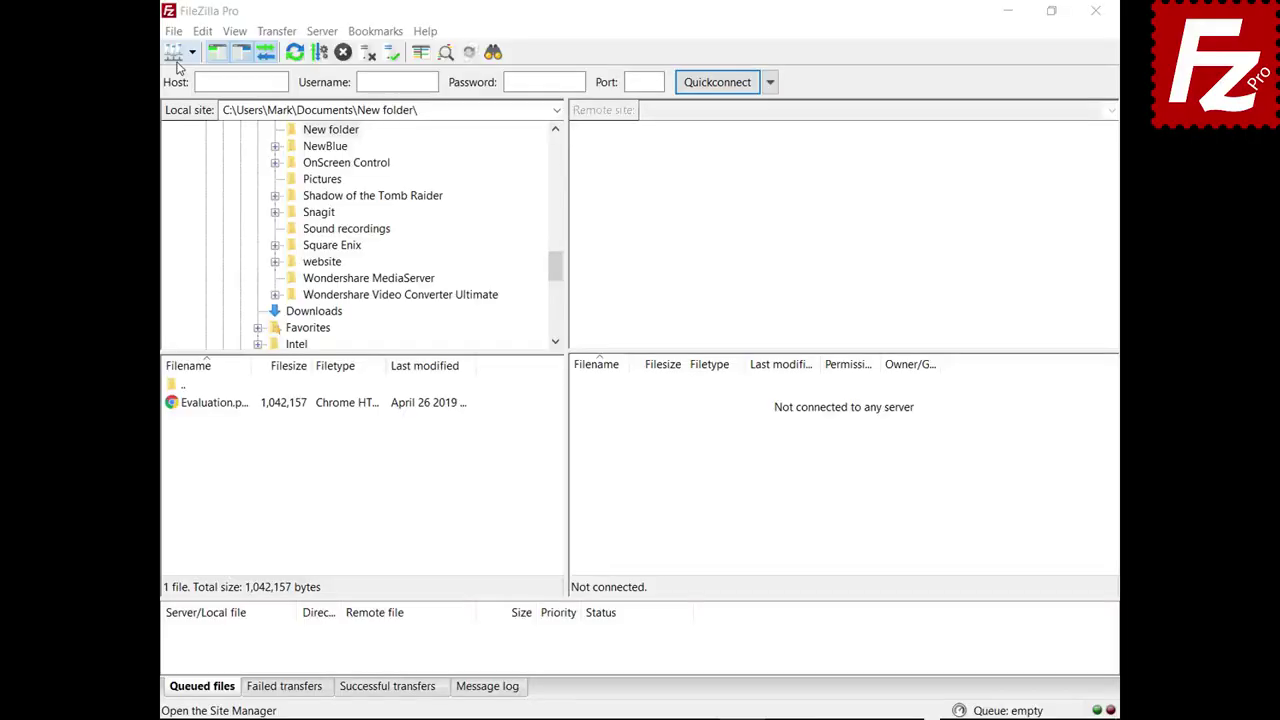
click(173, 31)
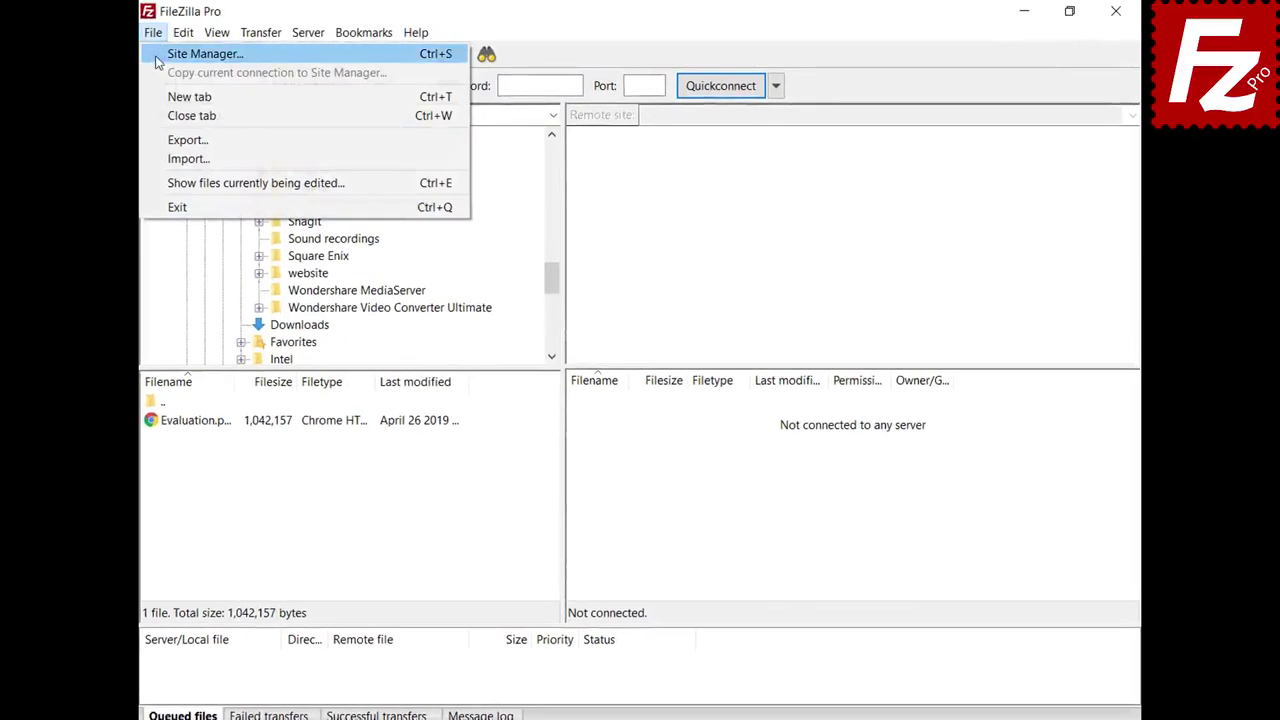
click(160, 55)
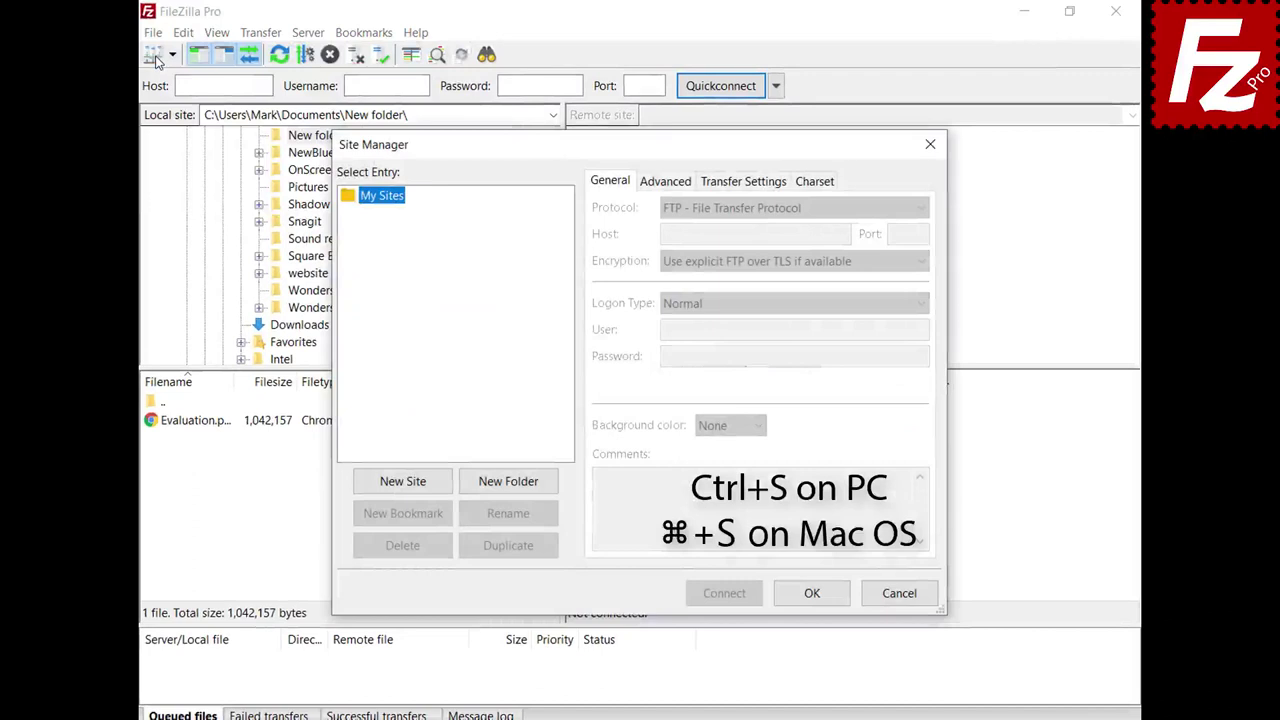
Step: Create a new site named My Server with host 40.121.111.78 and port 21
click(408, 484)
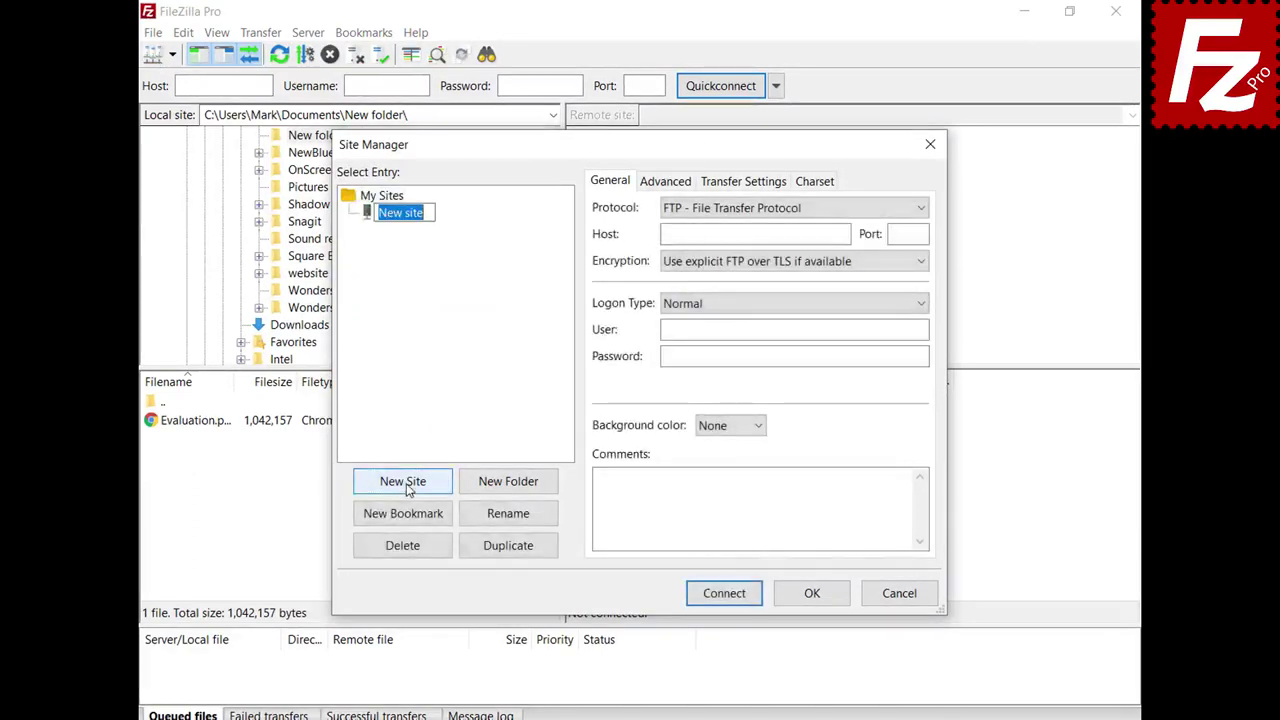
text(My)
text(Server)
click(843, 234)
text(40.121.111.78)
click(920, 234)
text(21)
Step: Fill in the login user name and password, and give the site a Green background colour
click(925, 329)
key(ctrl+v)
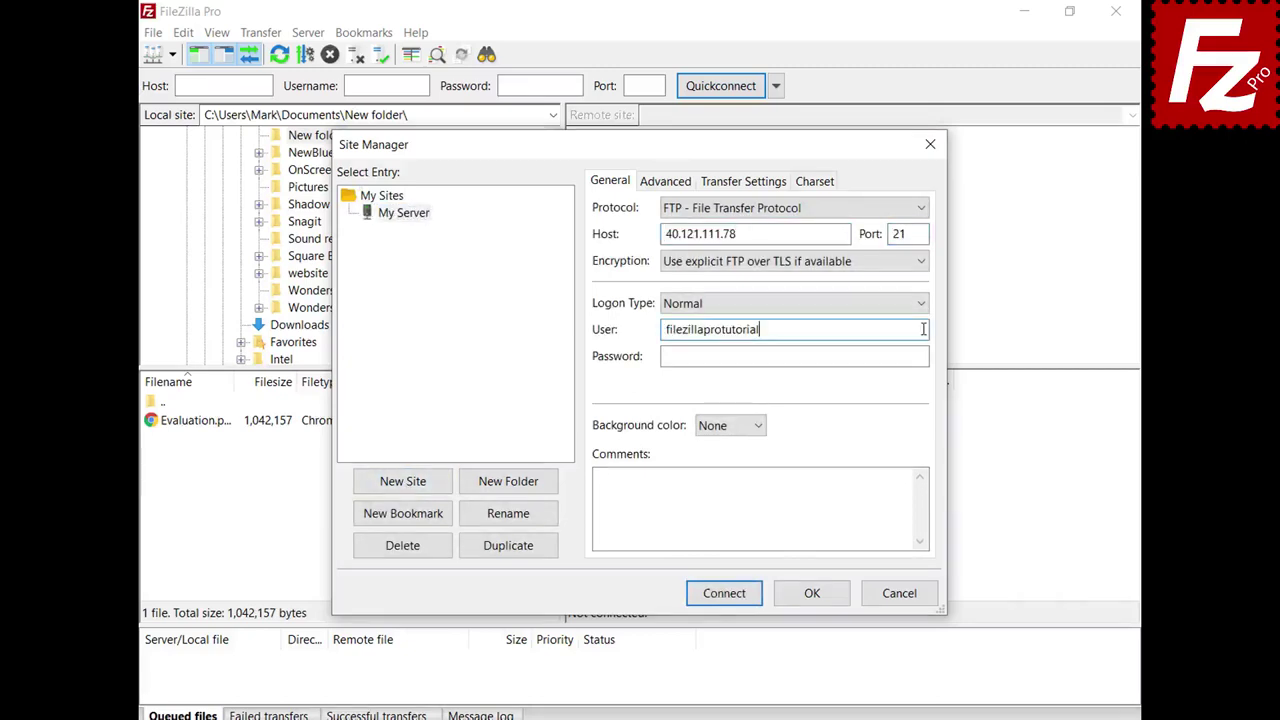
click(925, 356)
key(ctrl+v)
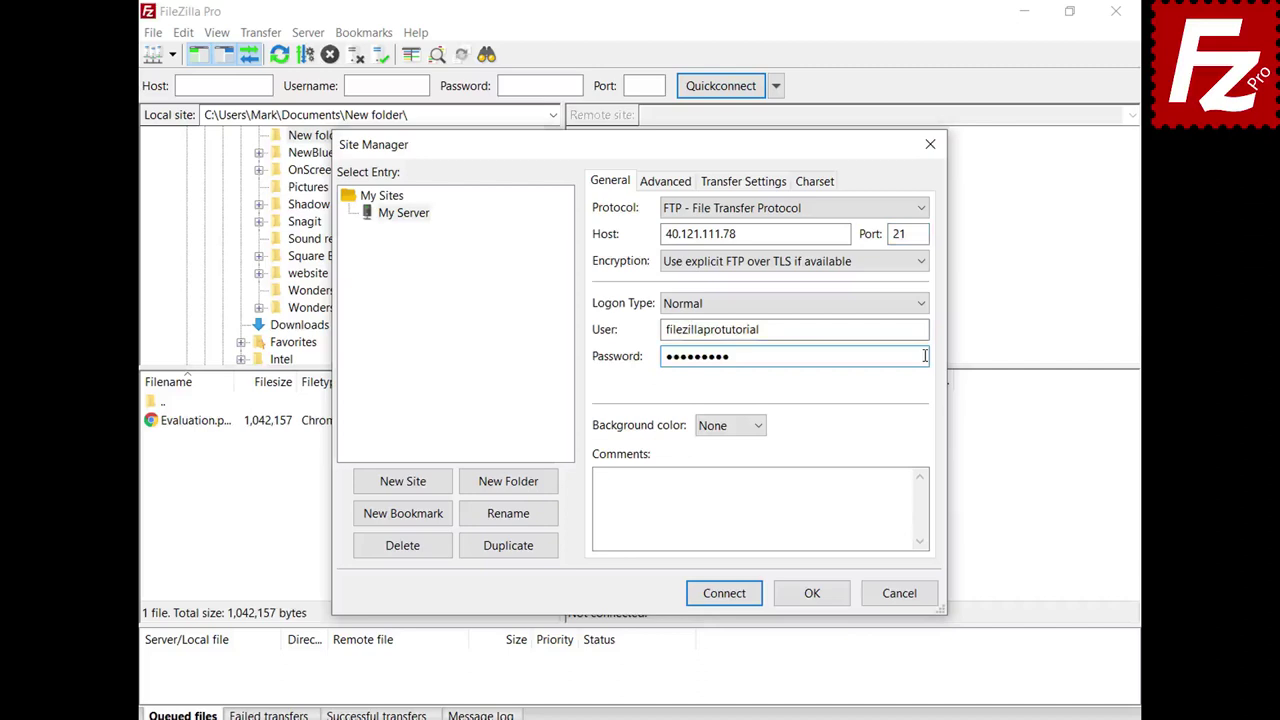
click(758, 426)
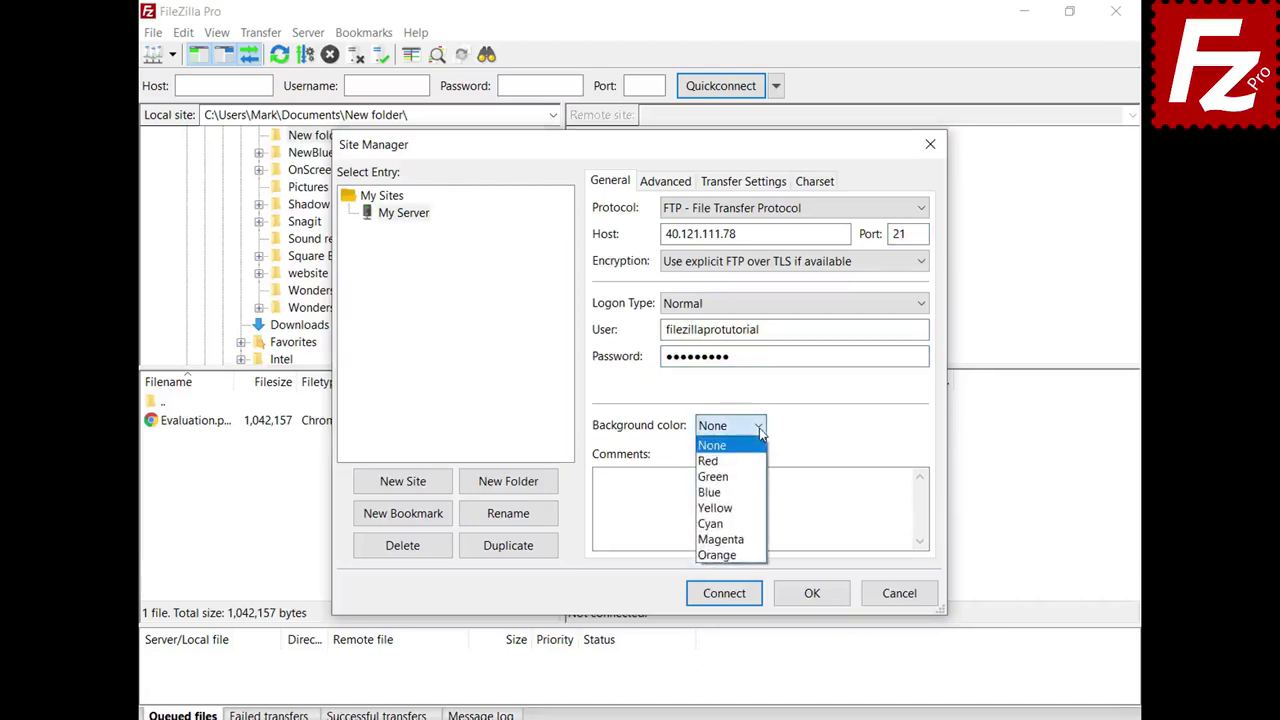
click(755, 477)
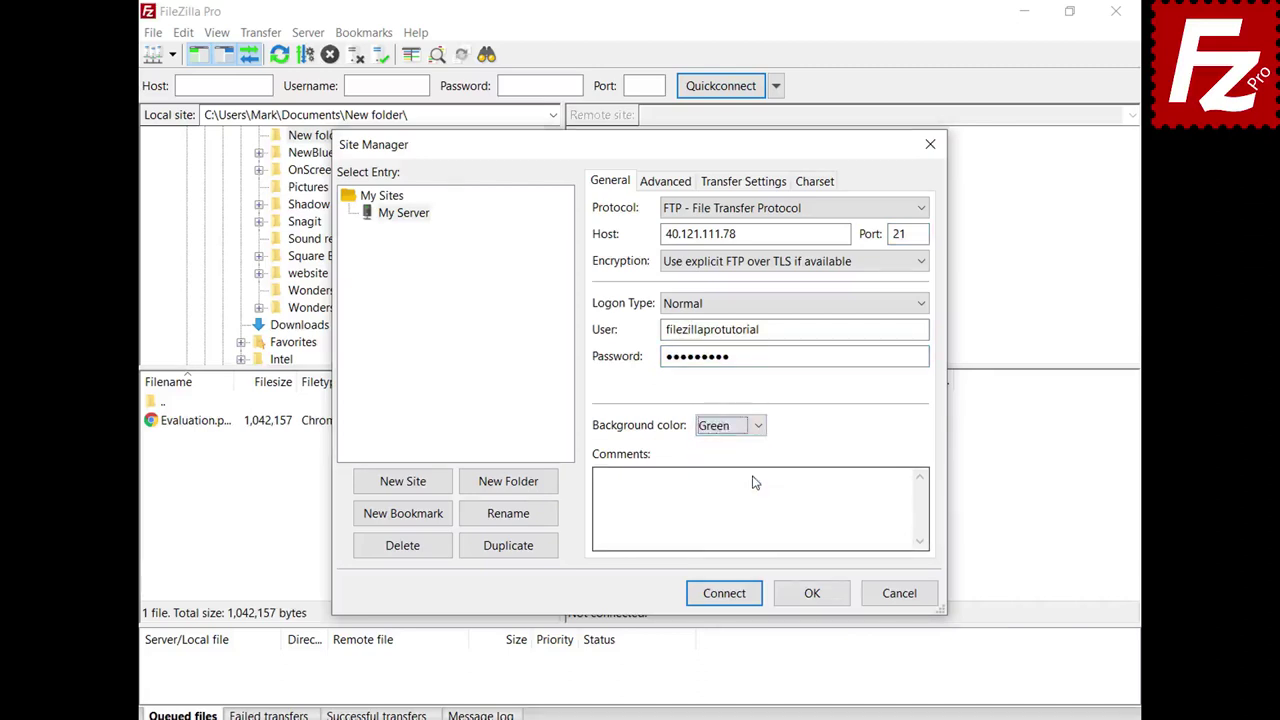
click(652, 186)
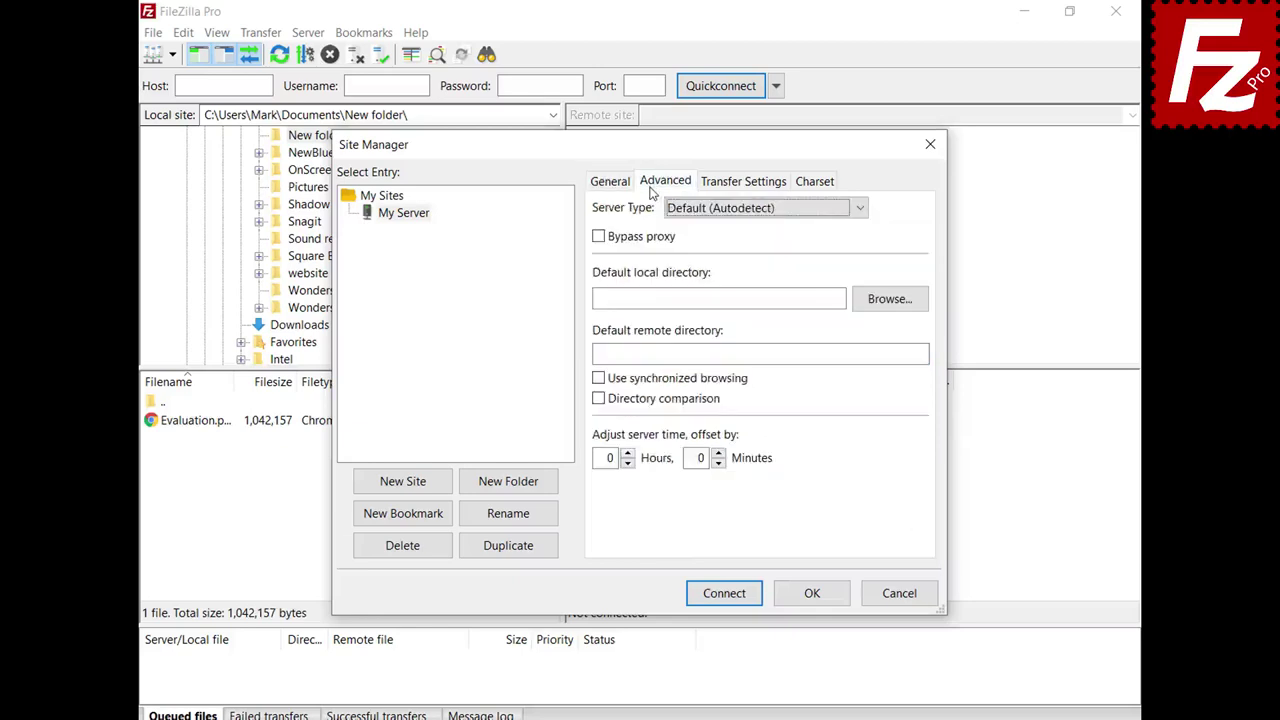
Step: Keep server type Default (Autodetect), review Transfer Settings and Charset, and save My Server
click(859, 212)
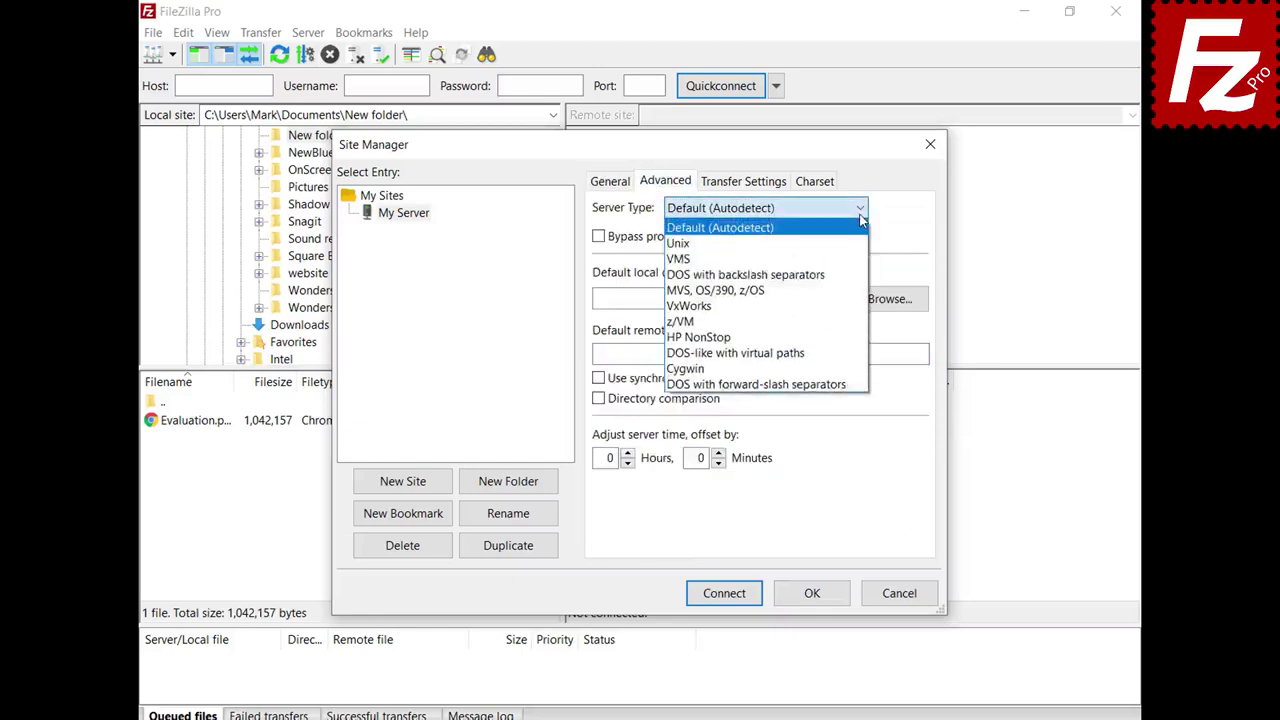
click(861, 216)
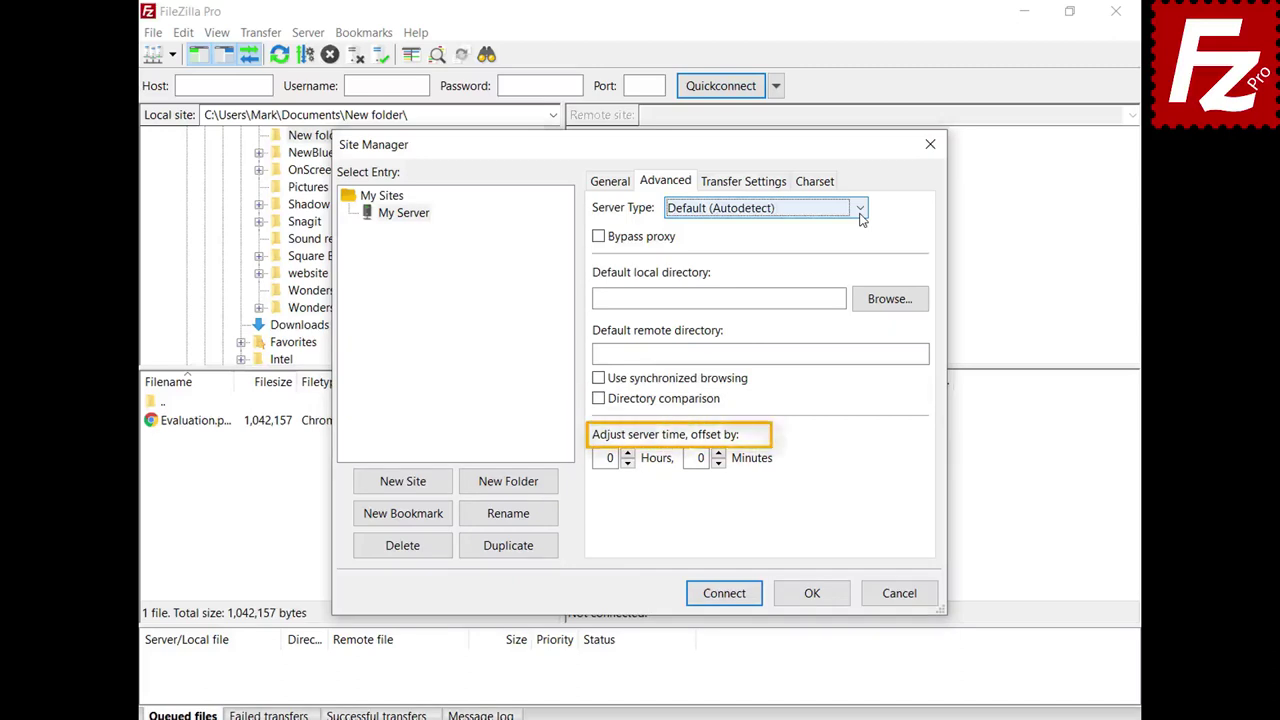
click(743, 184)
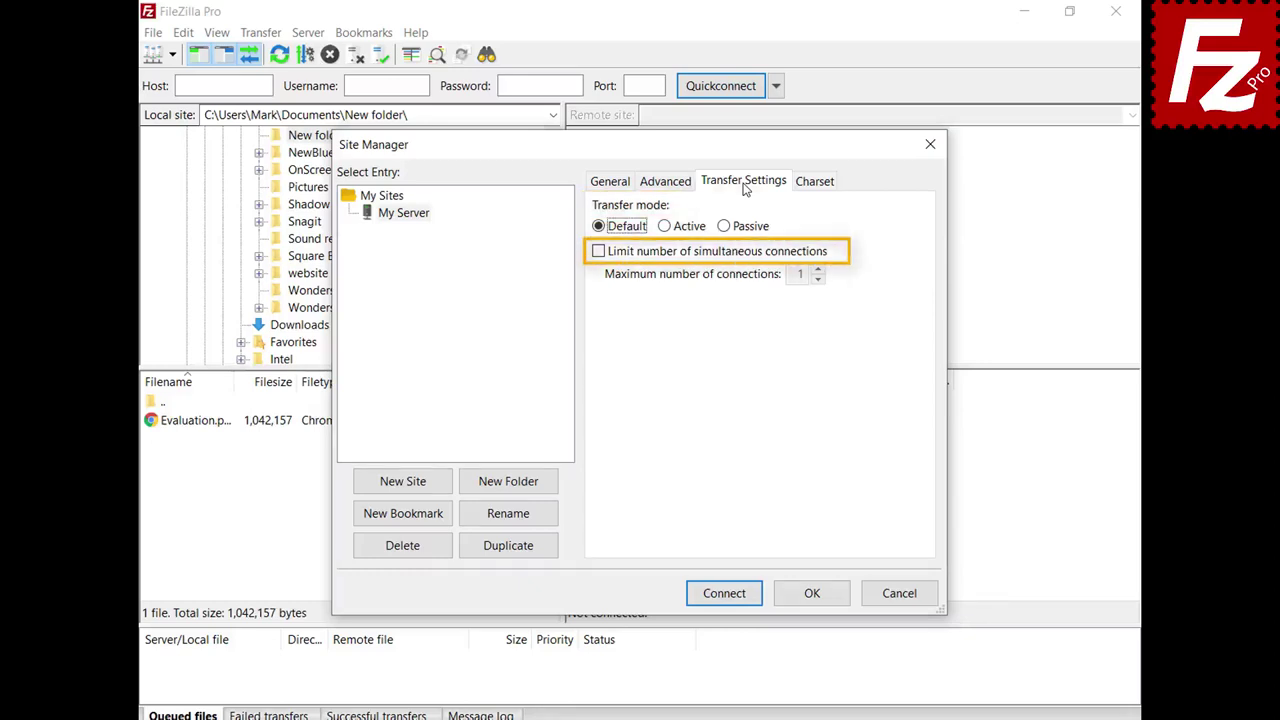
click(814, 182)
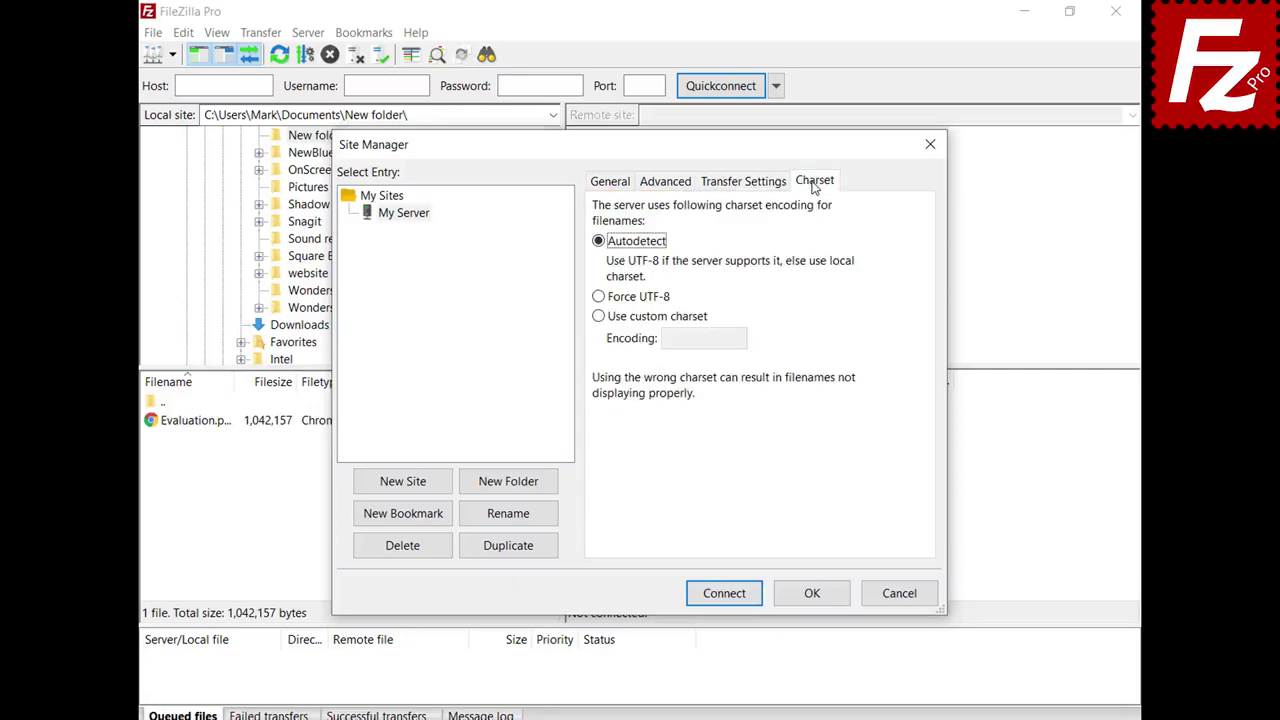
click(816, 597)
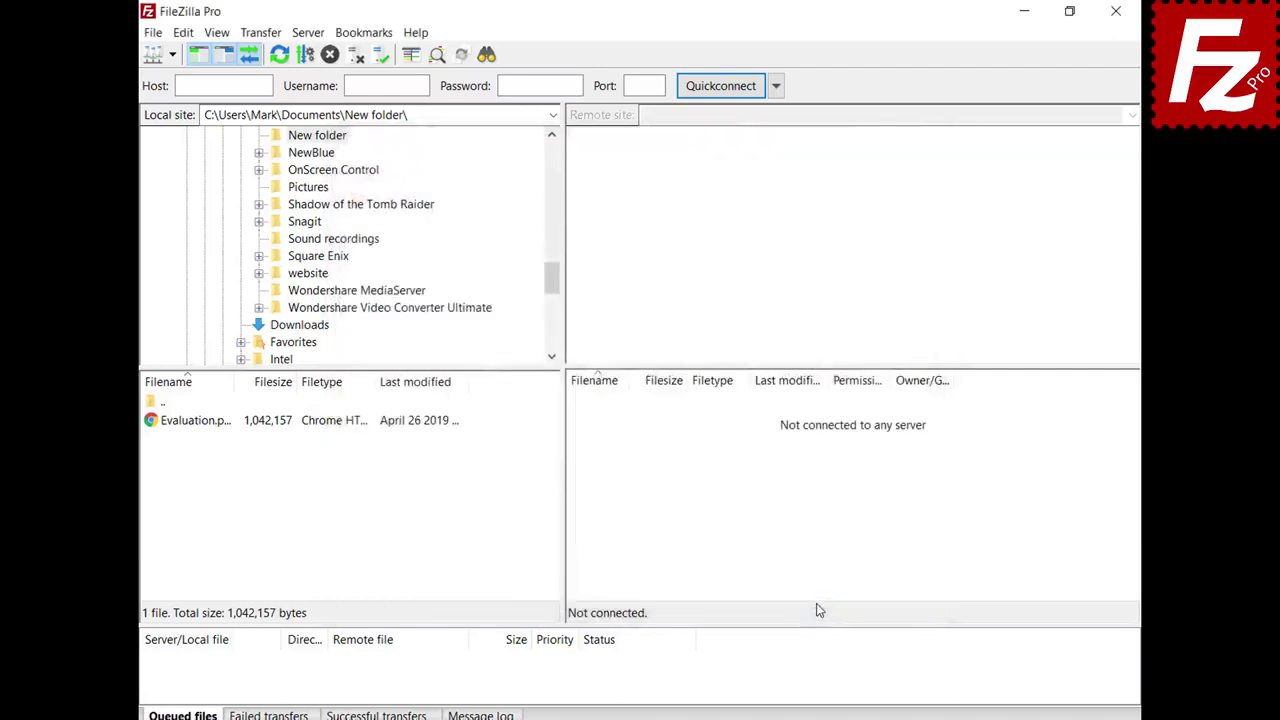
Step: Connect to My Server and create a new site folder named Sites
click(172, 54)
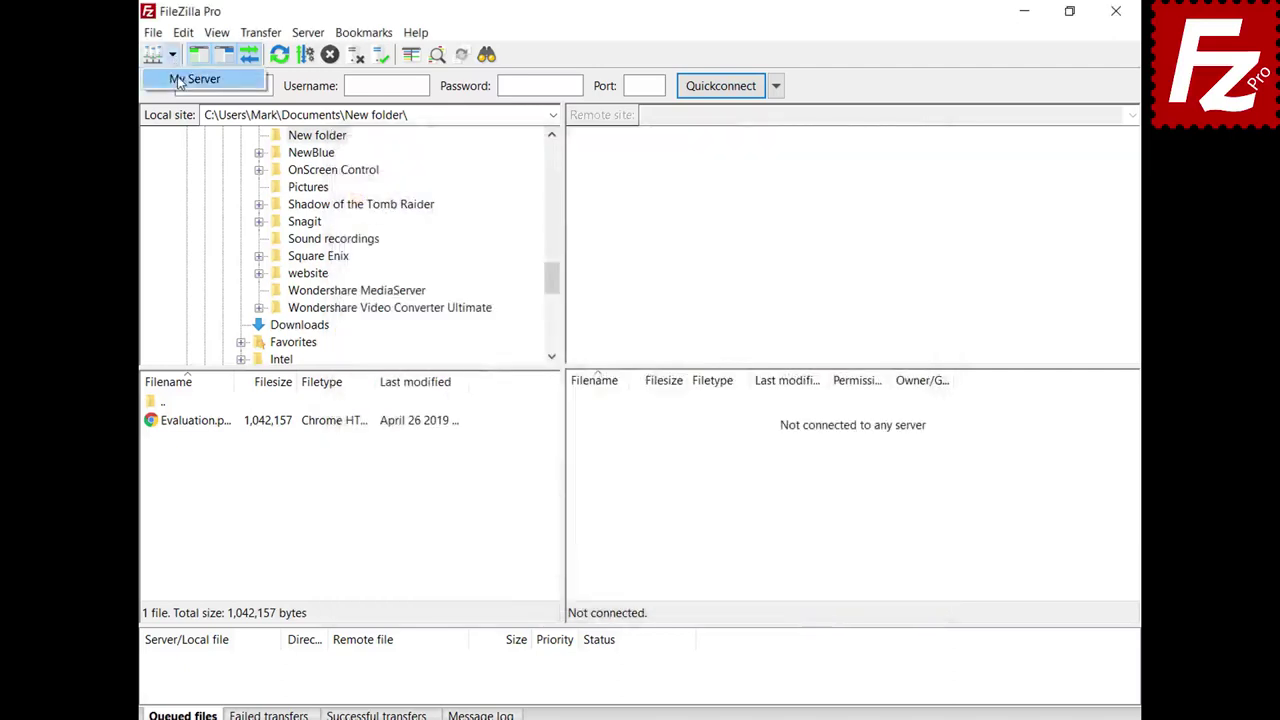
click(190, 79)
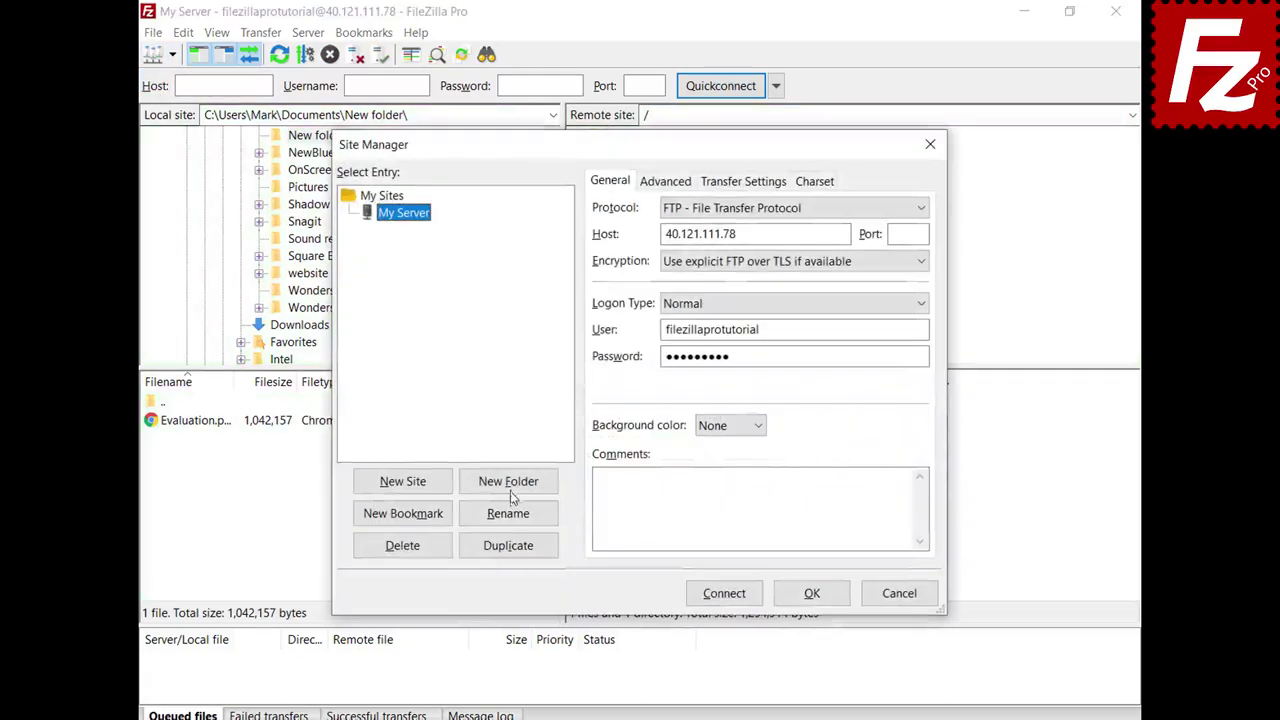
click(510, 489)
text(Sites)
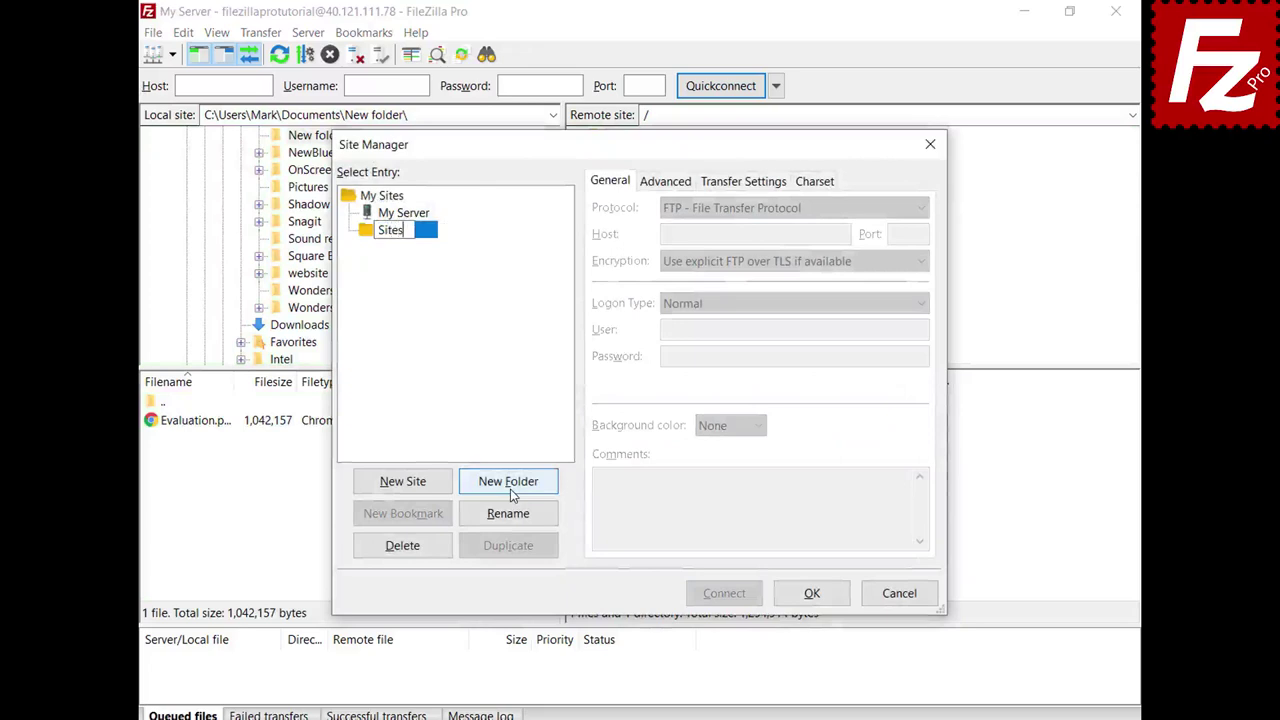
key(Return)
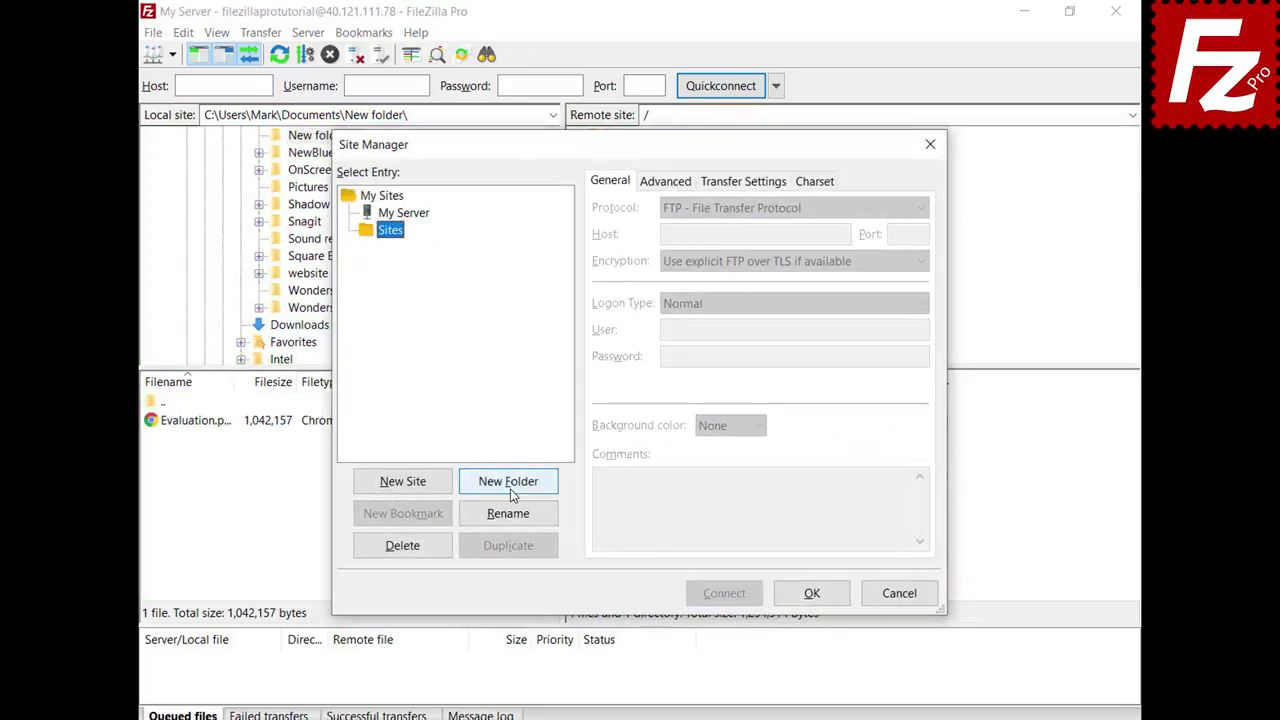
Step: Move My Server into the Sites folder and save the Site Manager changes
click(420, 218)
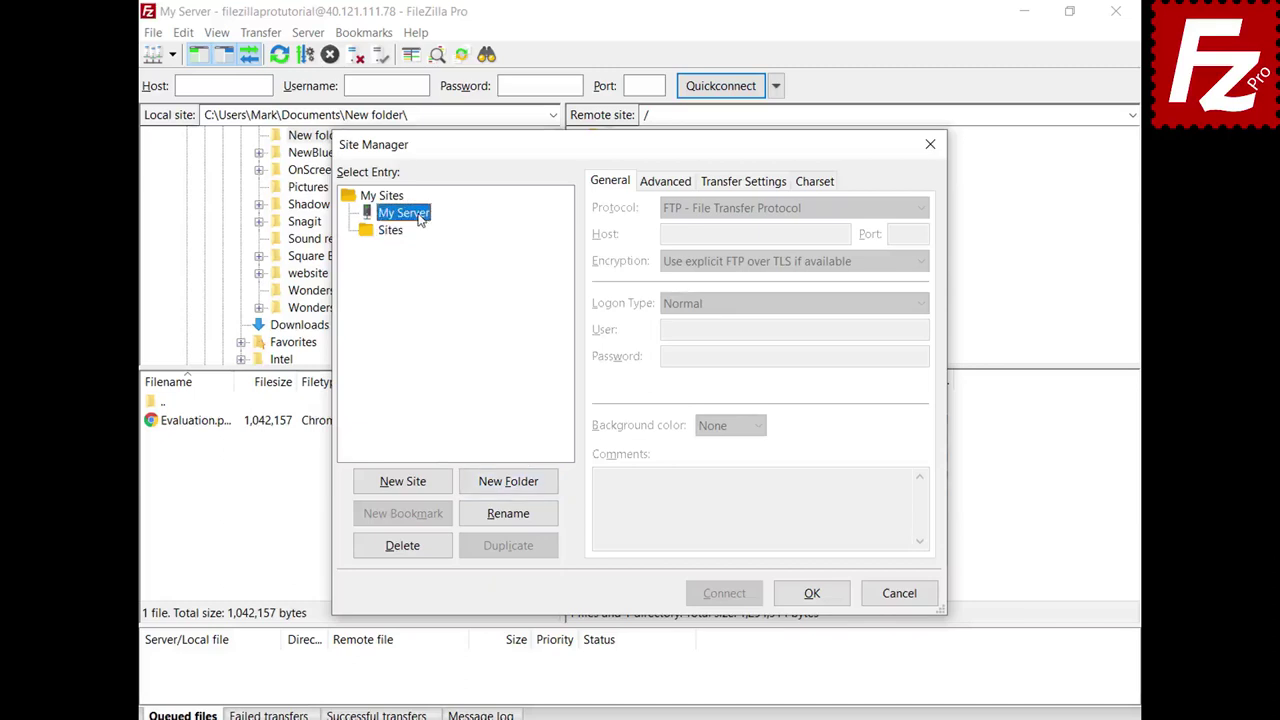
drag(420, 218, 405, 247)
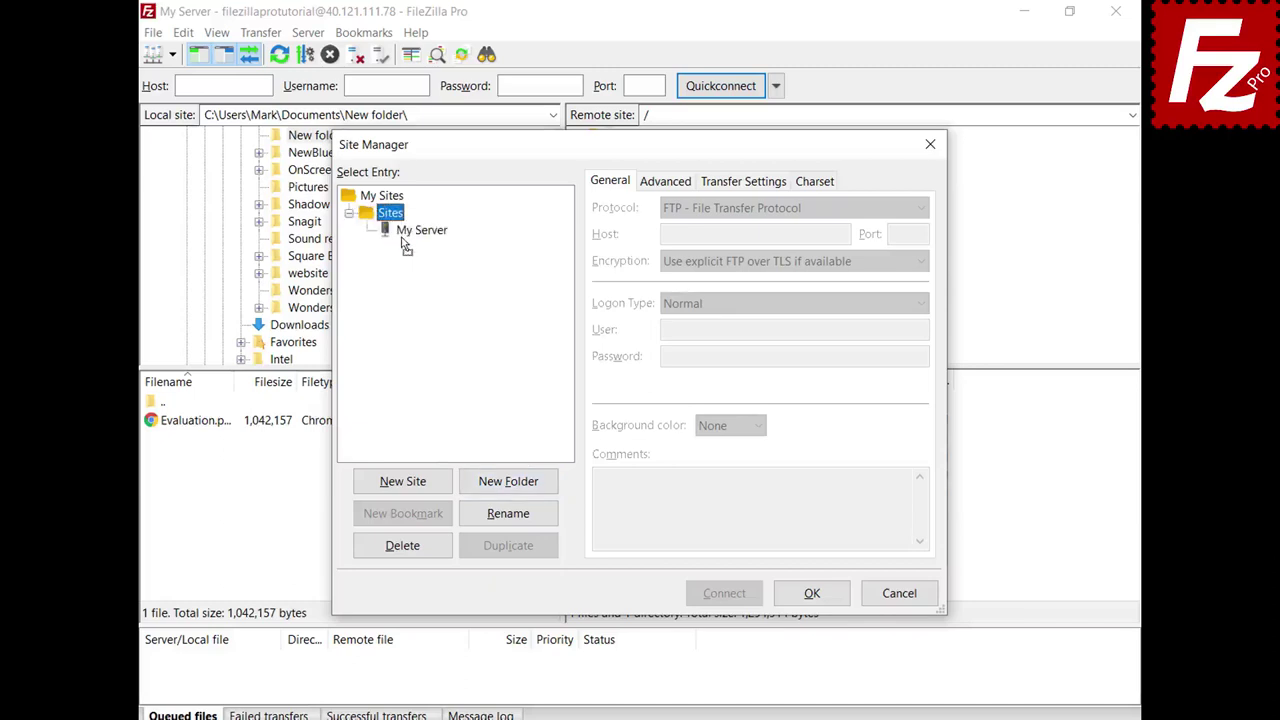
click(812, 593)
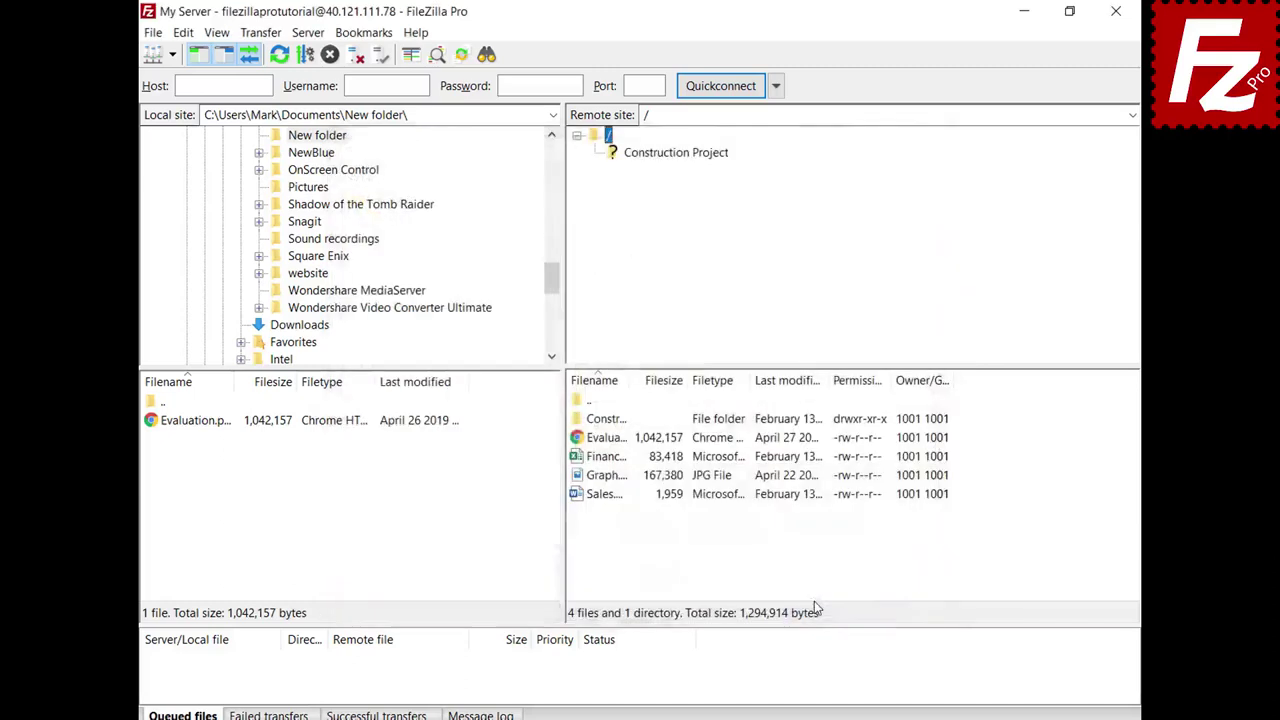
Step: Reconnect to My Server by selecting it under Sites in the Site Manager
click(172, 54)
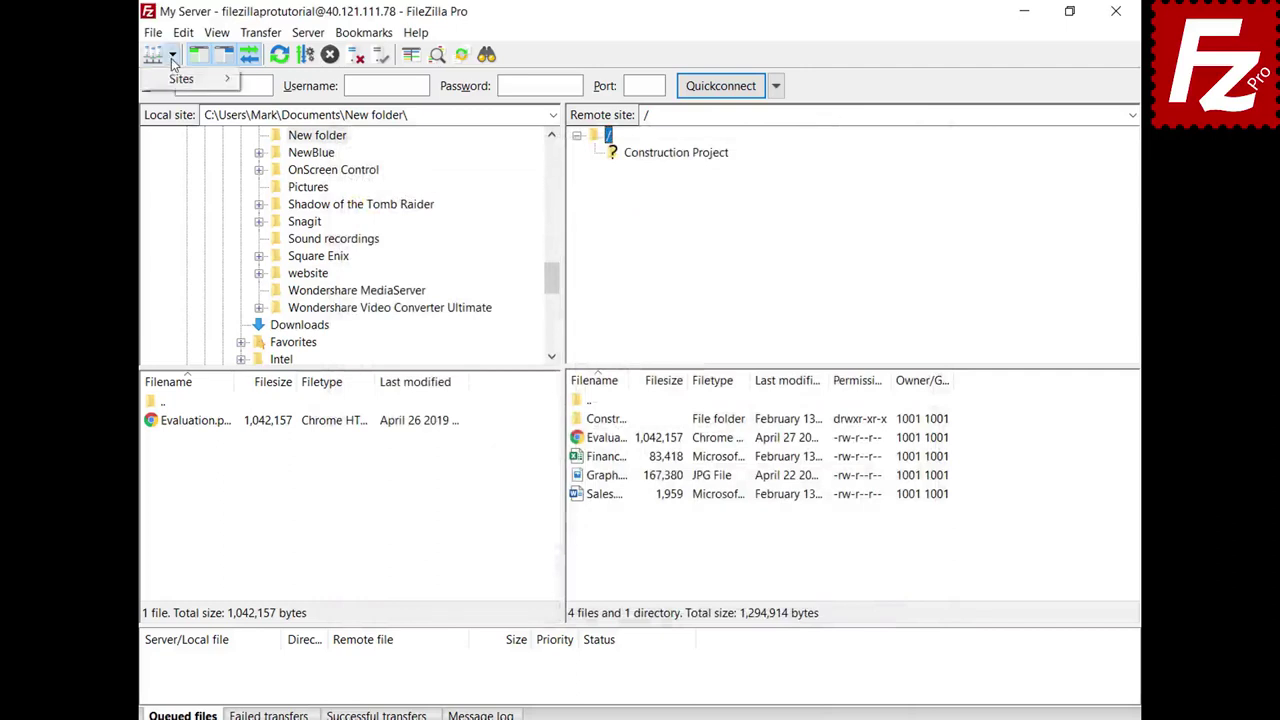
click(174, 82)
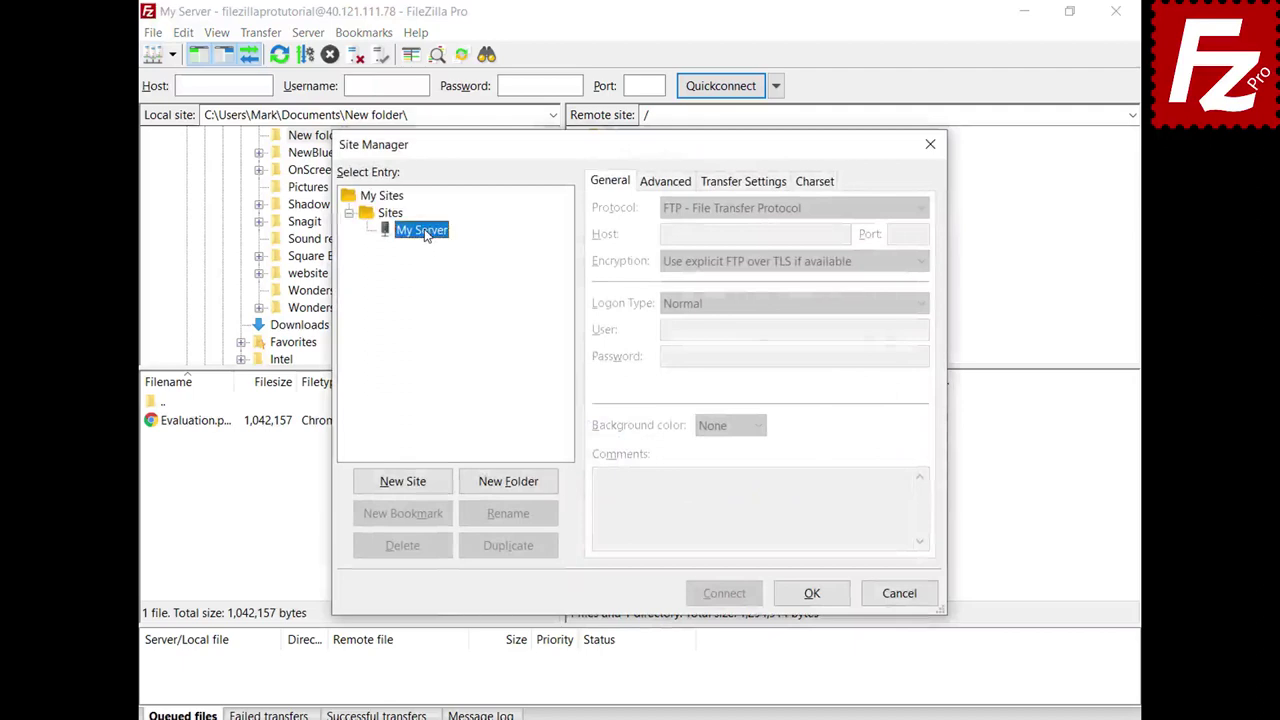
click(422, 231)
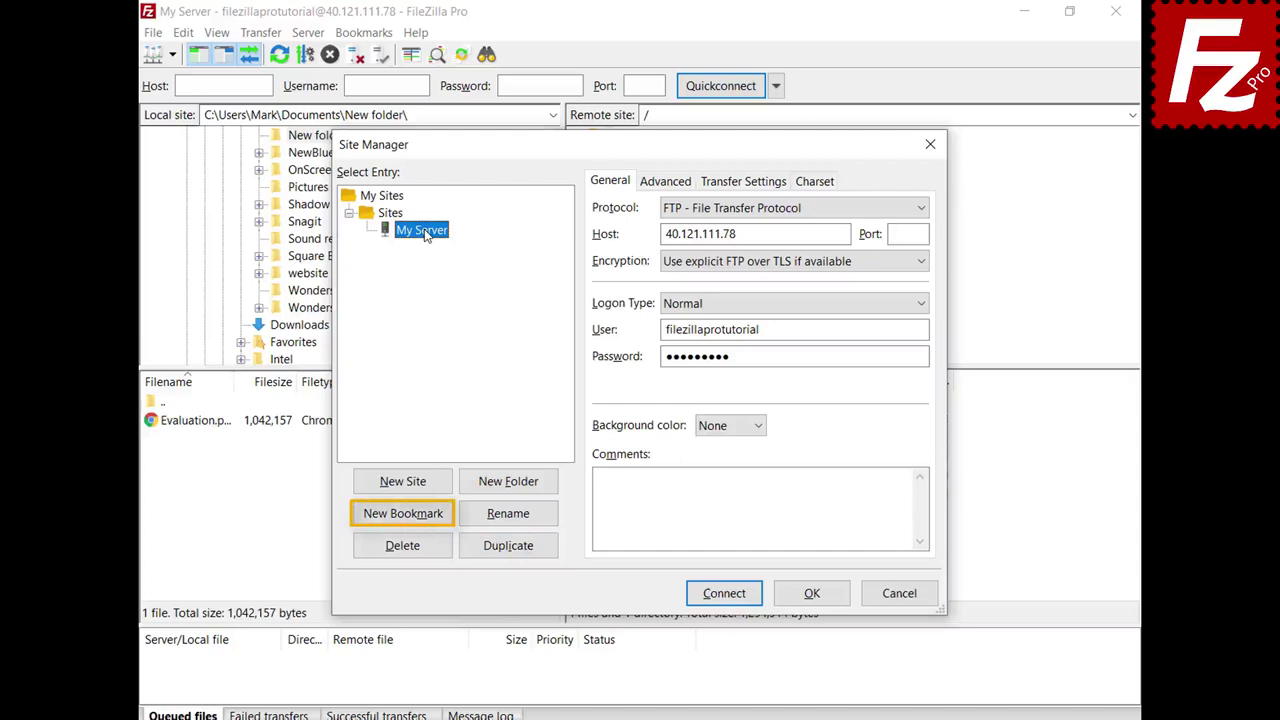
click(817, 598)
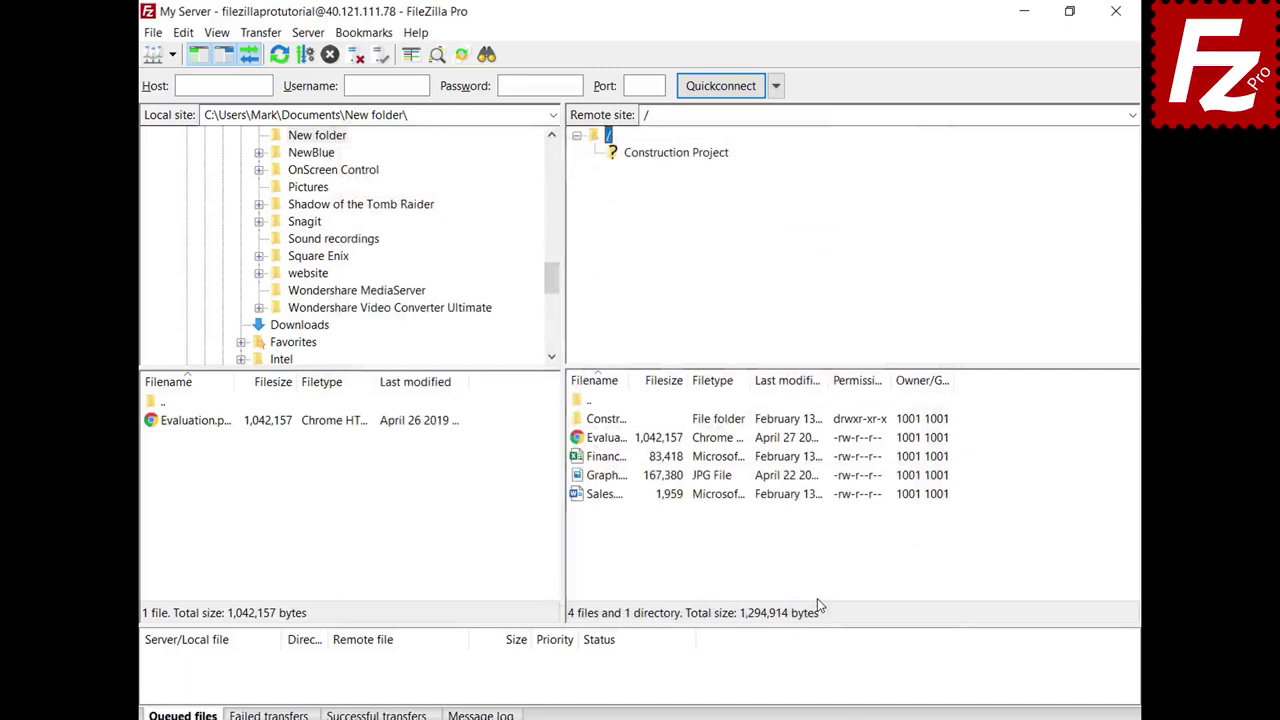
Step: Open Edit > Settings and go to the Interface page
click(183, 32)
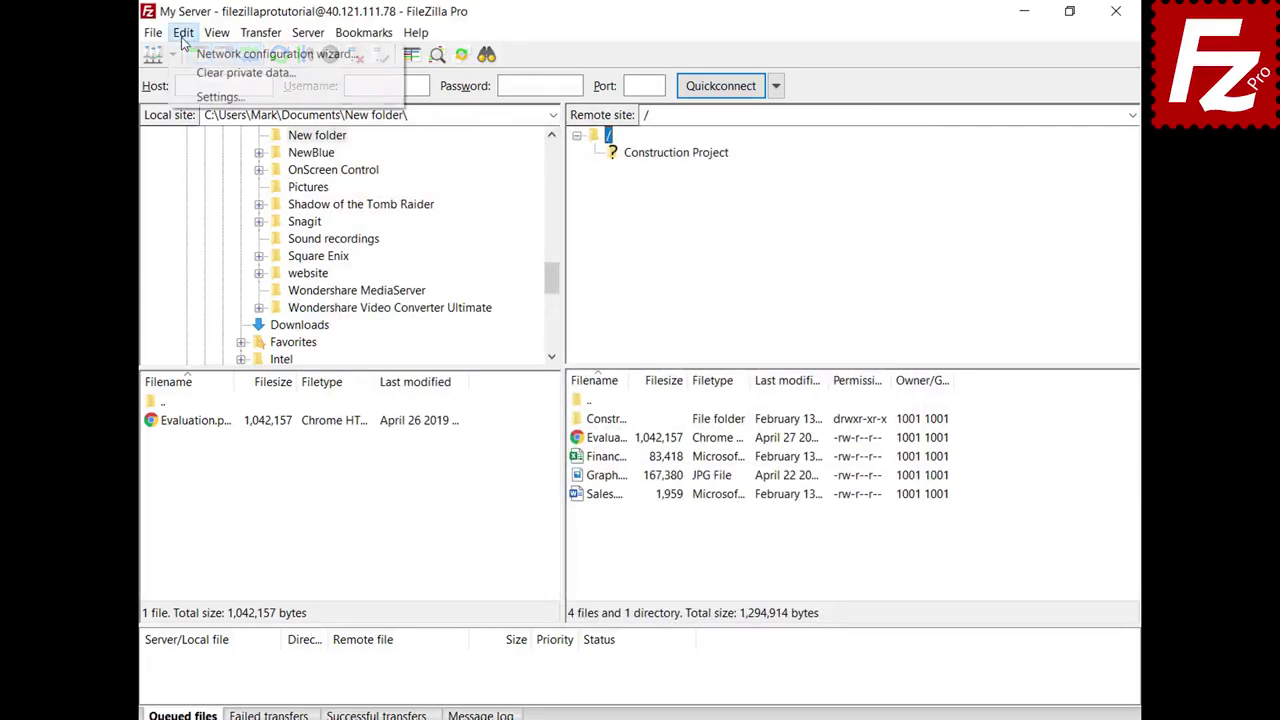
click(218, 97)
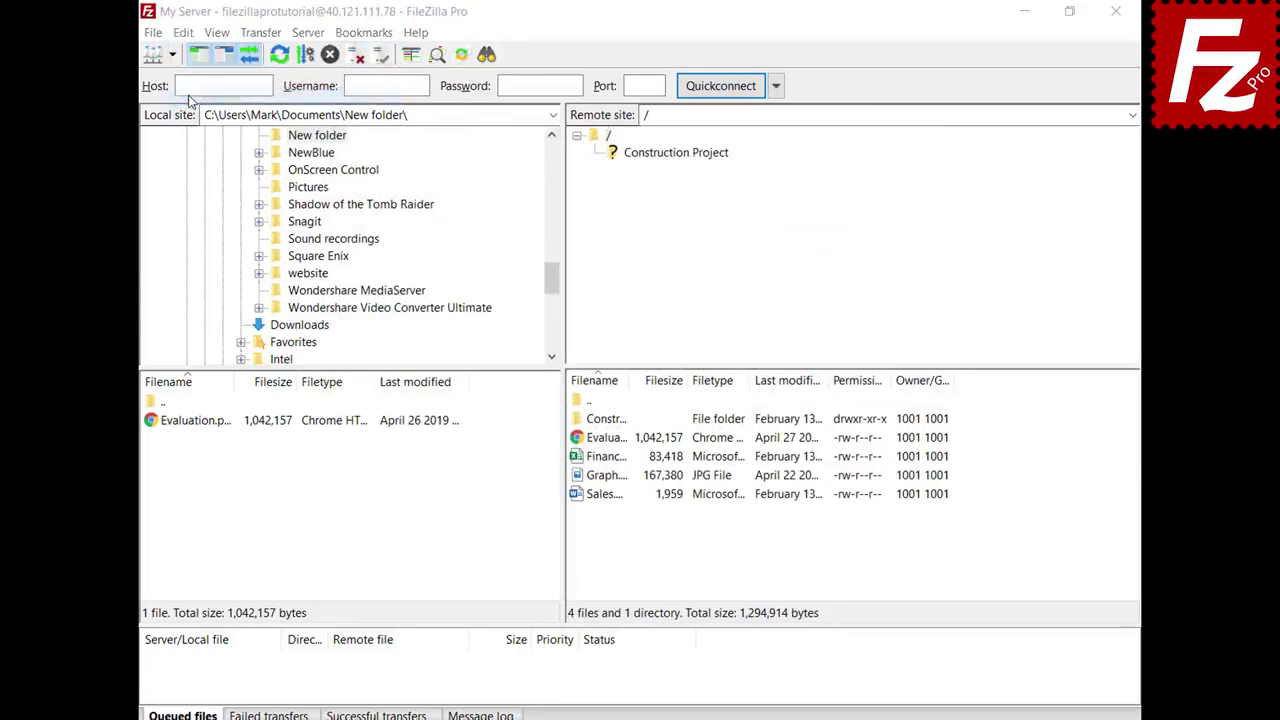
click(336, 423)
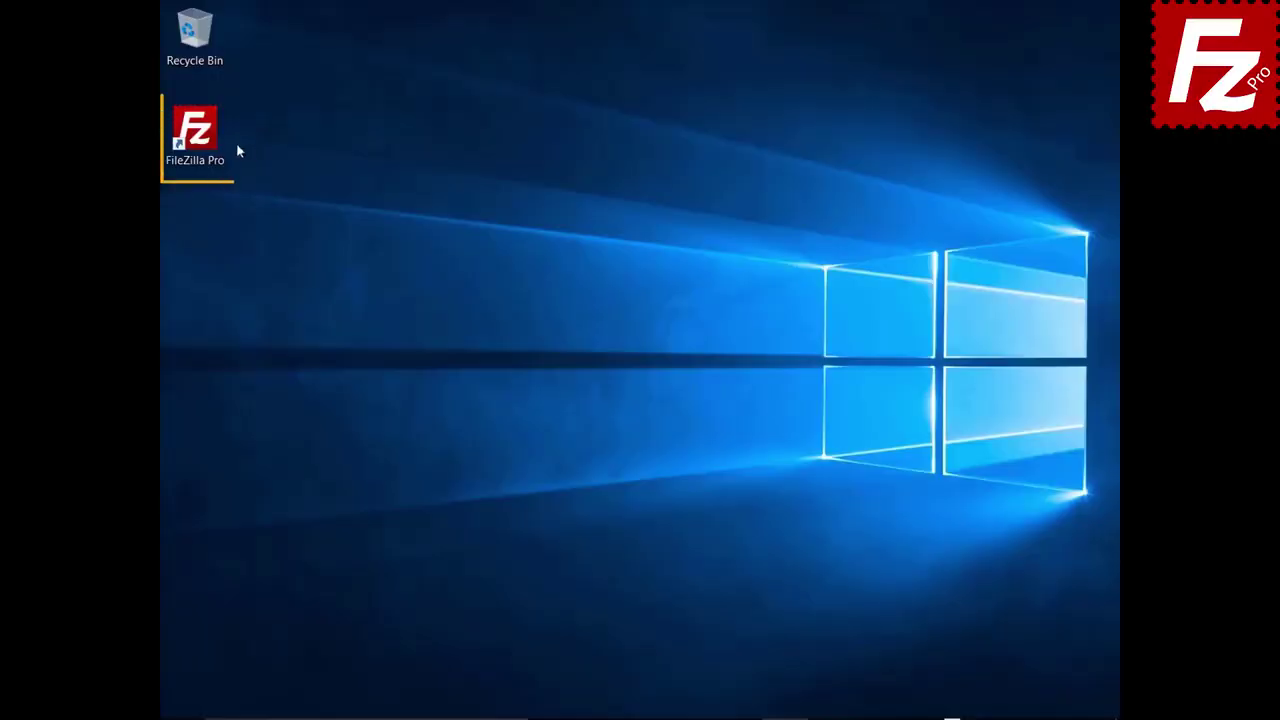
Step: Relaunch FileZilla Pro, view the FTP Tutorial site in Site Manager, and close it without connecting
double_click(205, 143)
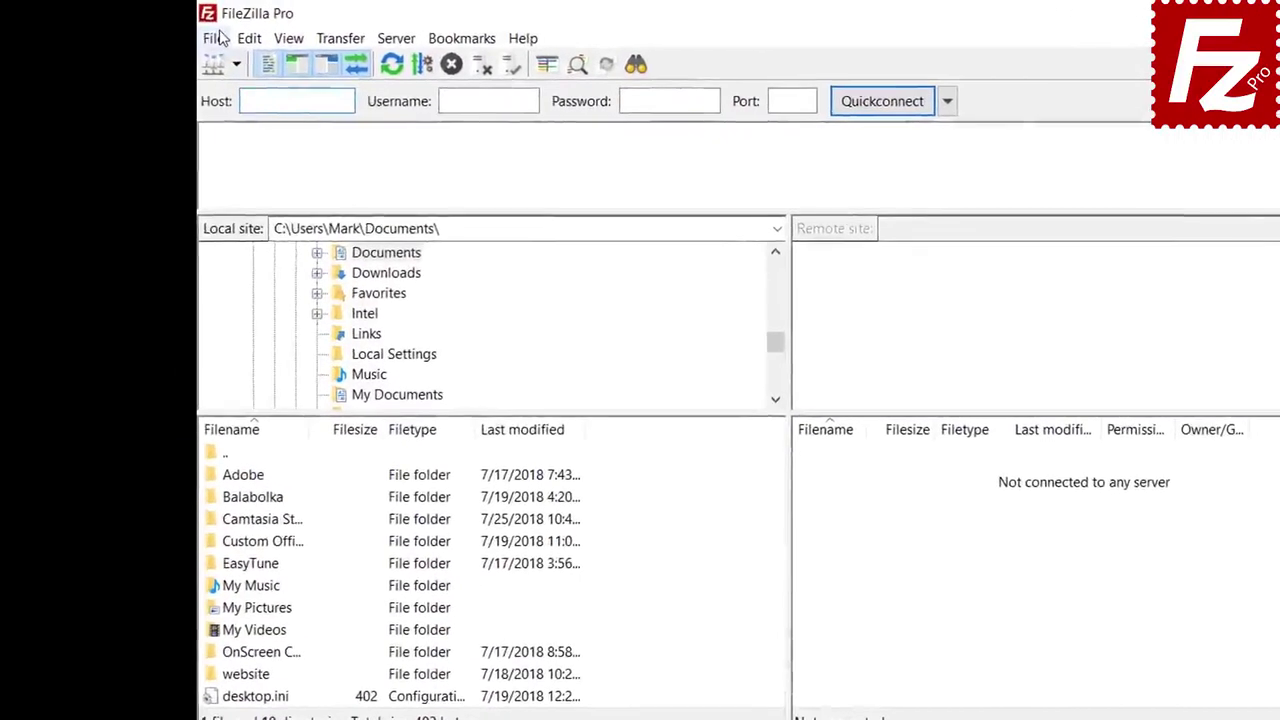
click(216, 38)
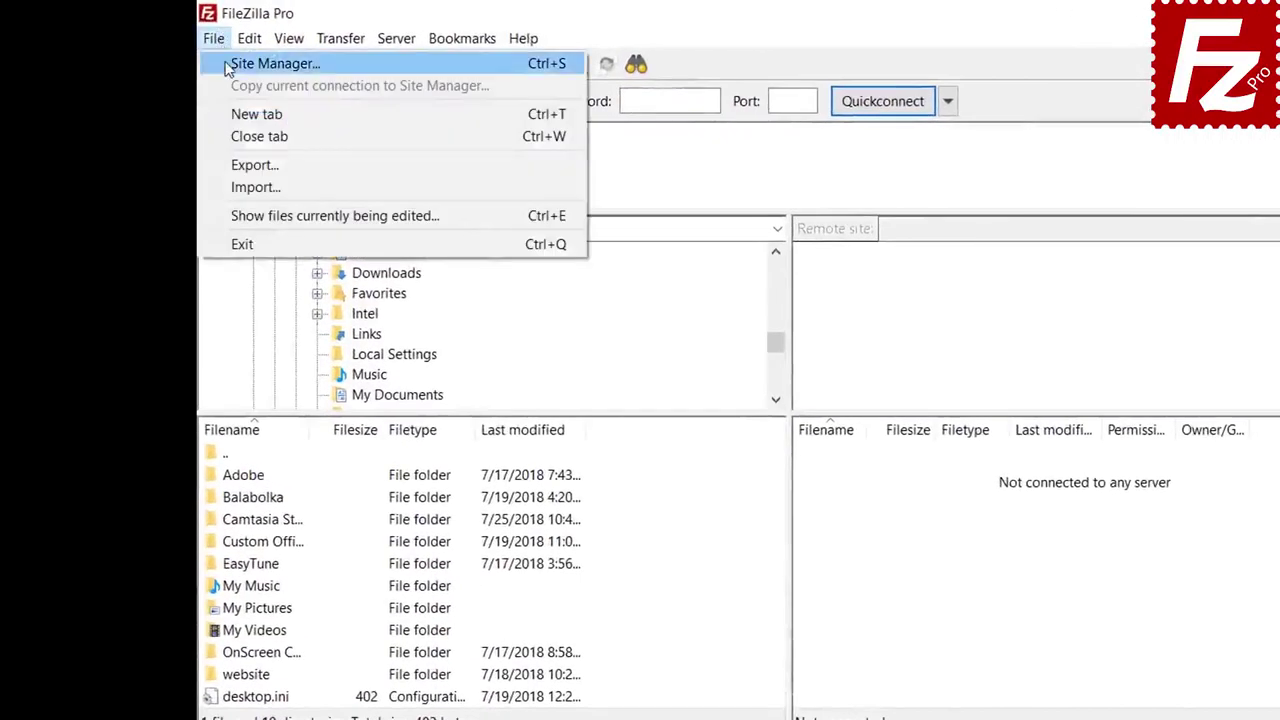
click(268, 63)
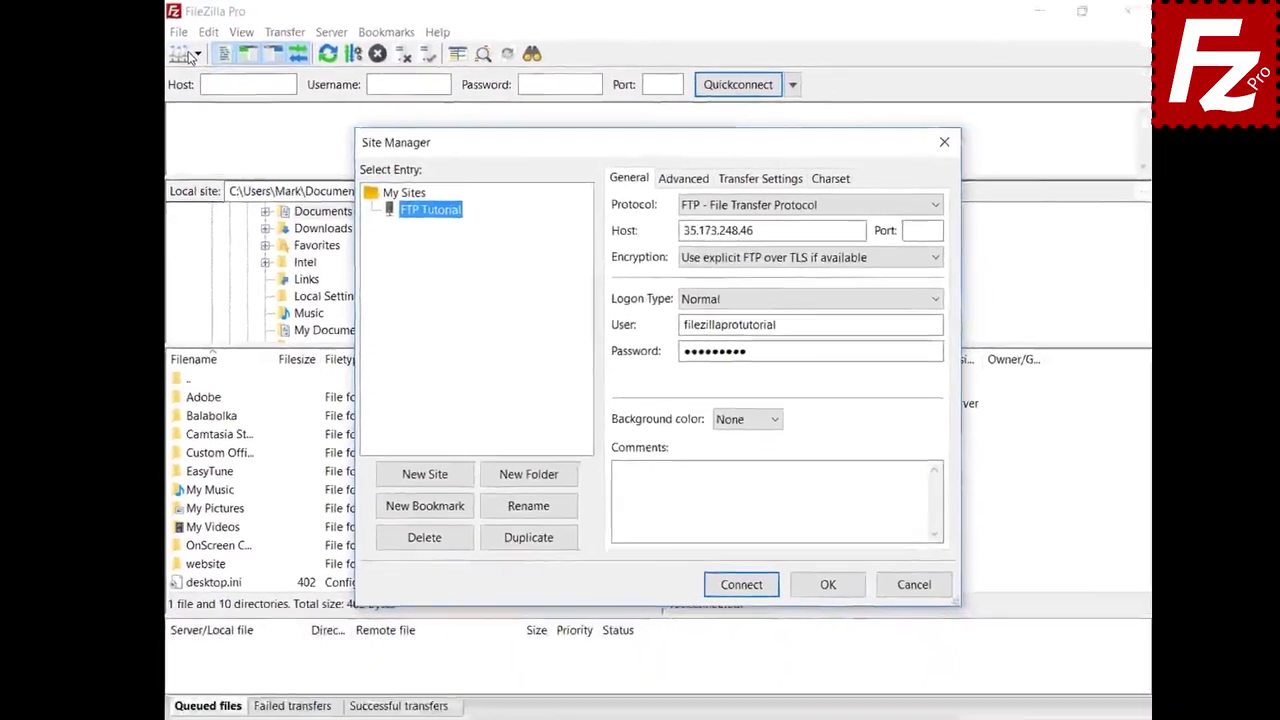
key(Escape)
click(217, 33)
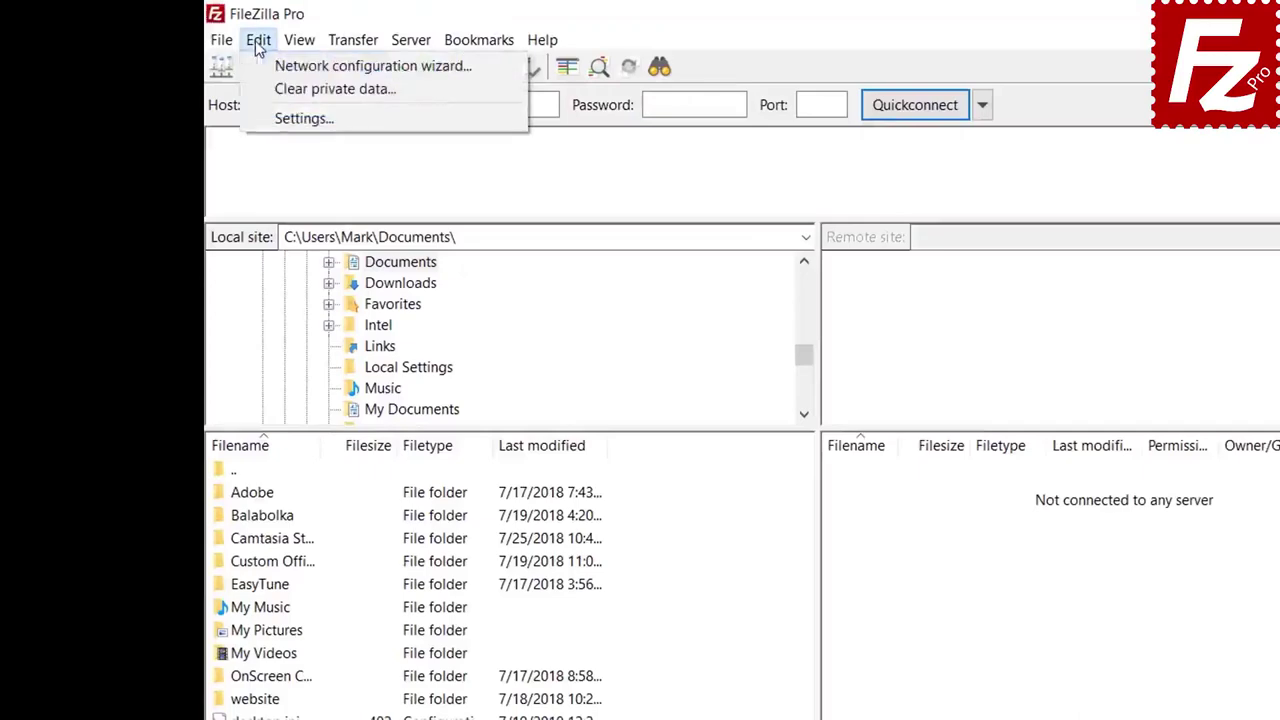
Step: Protect saved passwords with a master password, entered and repeated, and apply the settings
click(272, 118)
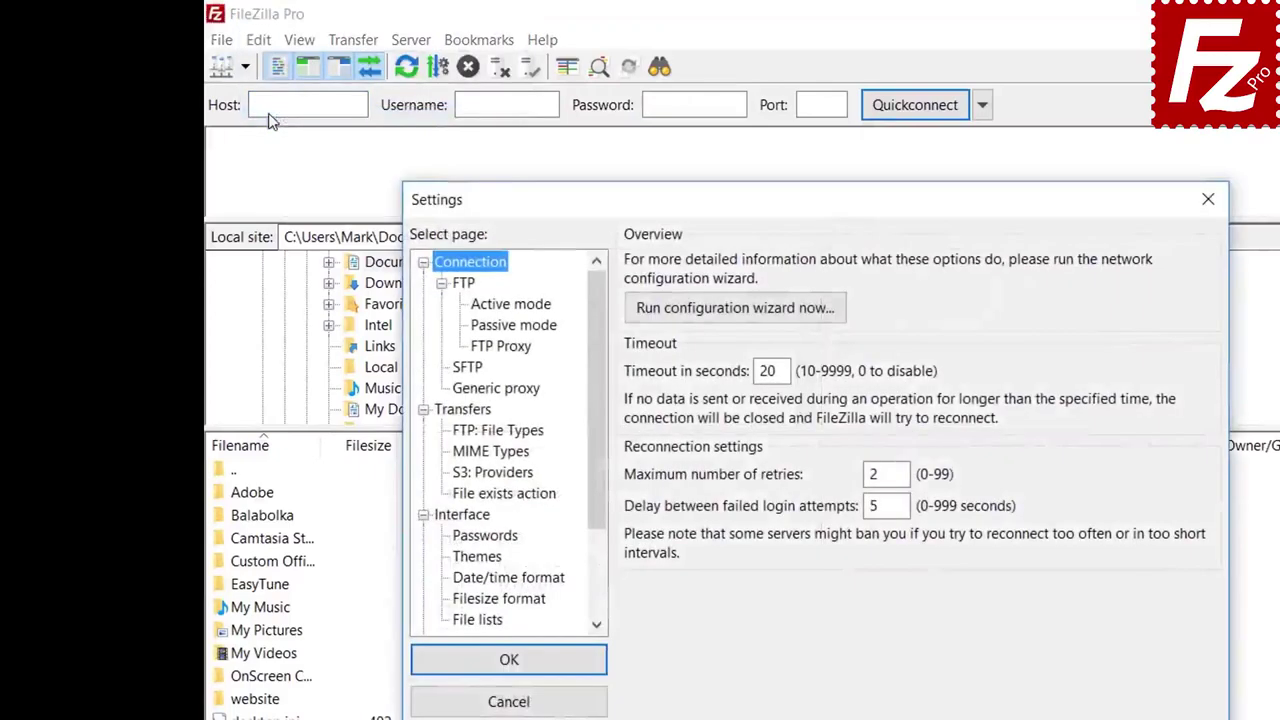
click(493, 541)
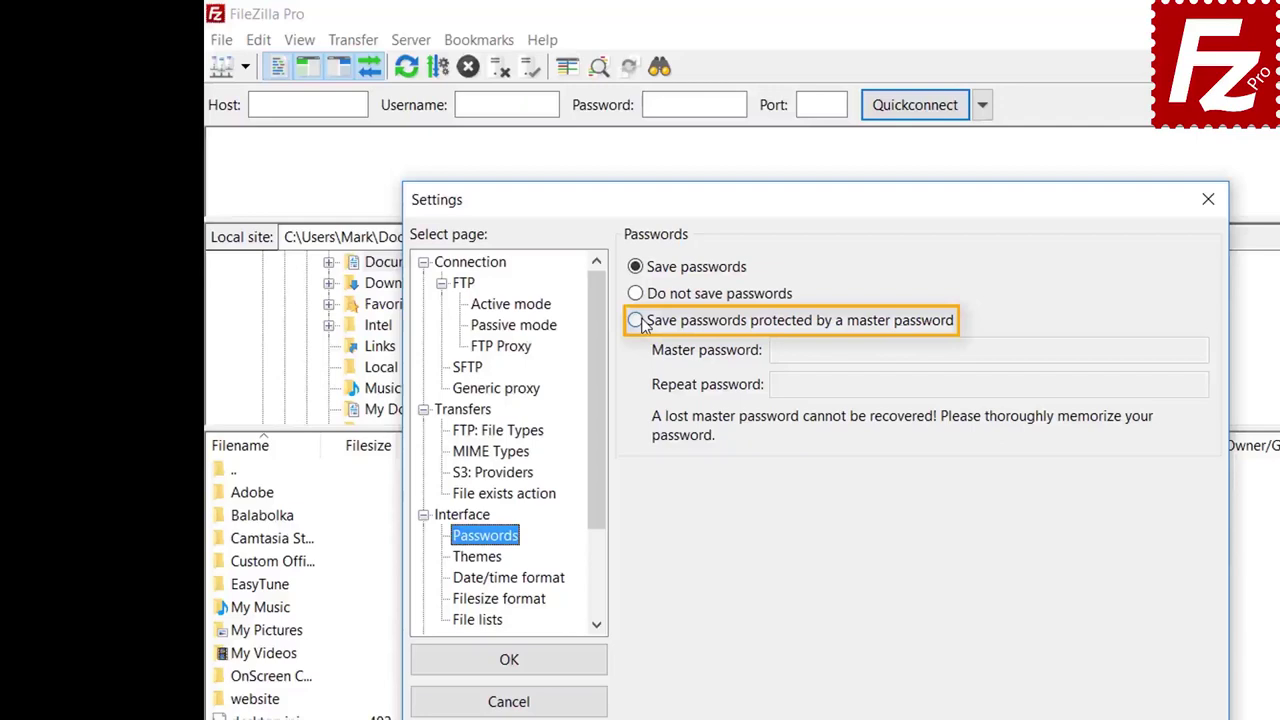
click(637, 321)
click(1043, 350)
text(•••••••)
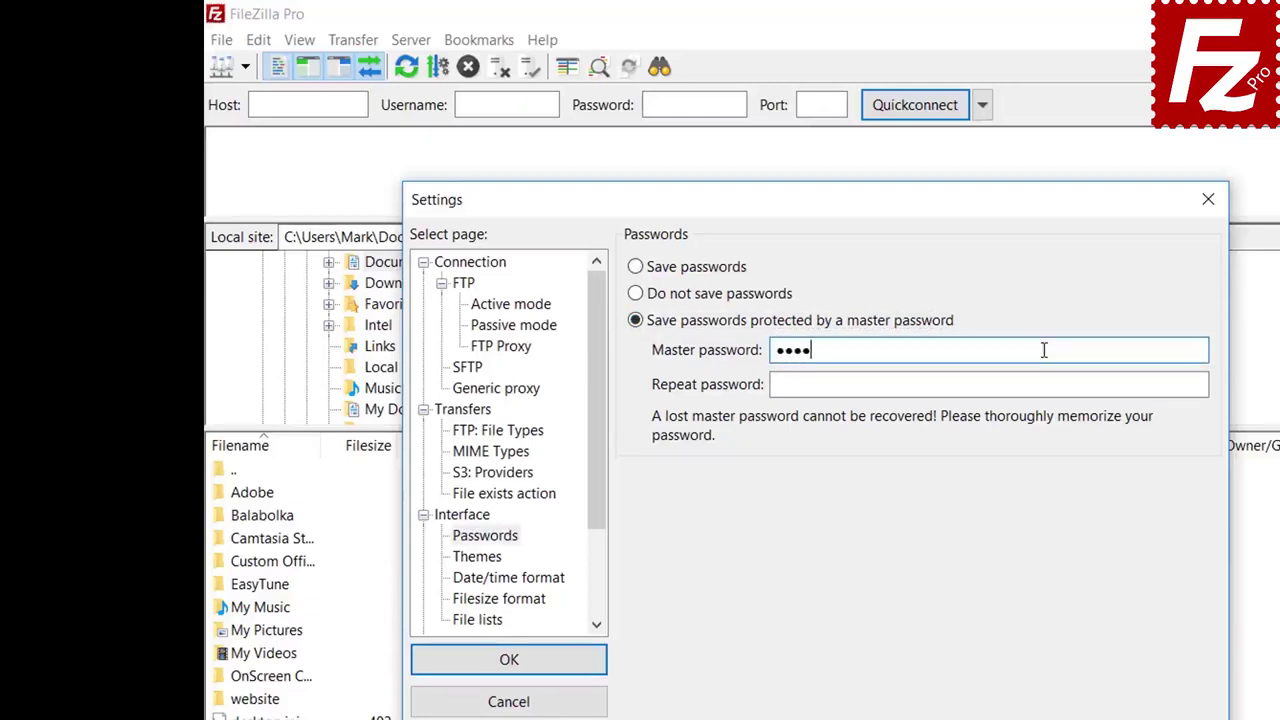
text(•••)
click(1017, 386)
text(•••••••••)
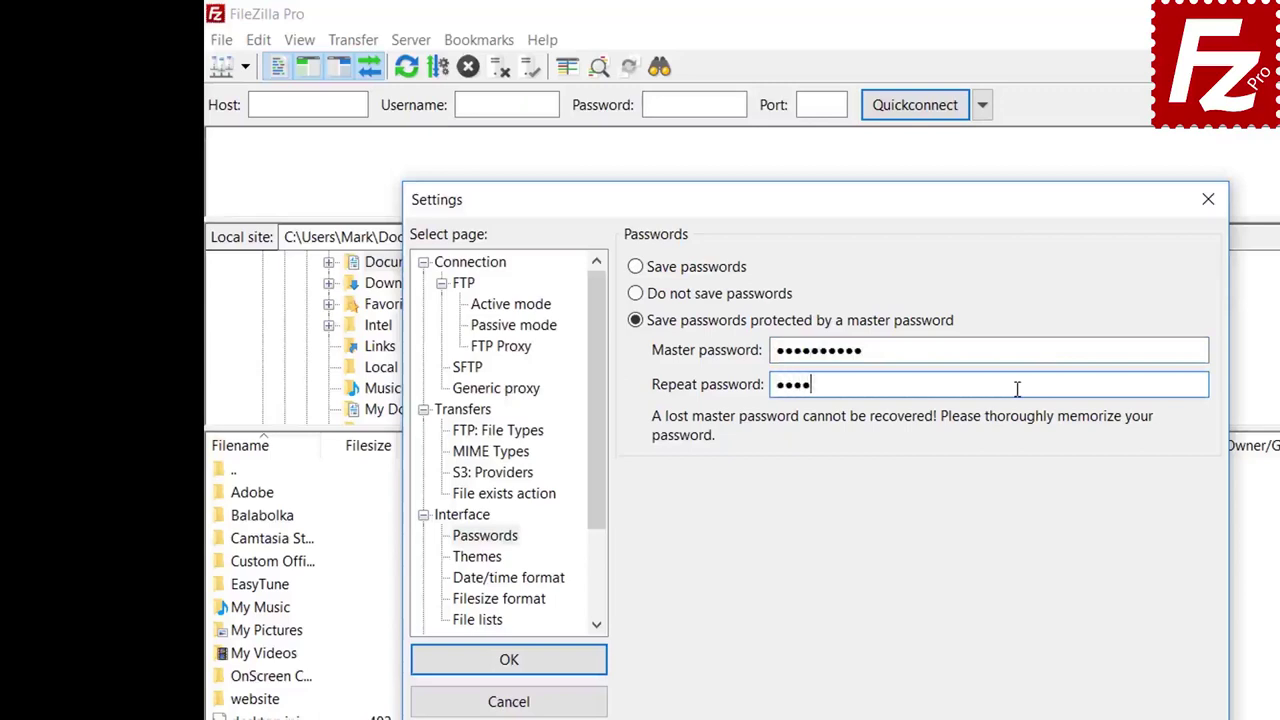
text(•)
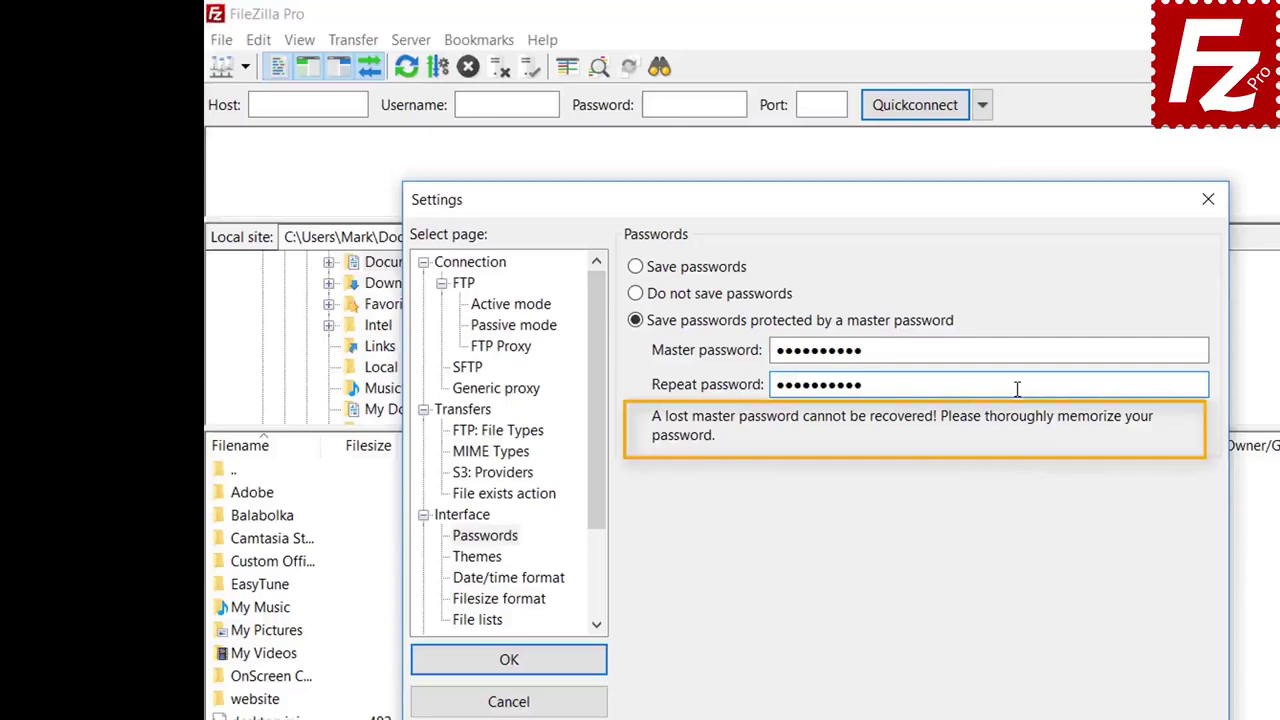
click(509, 663)
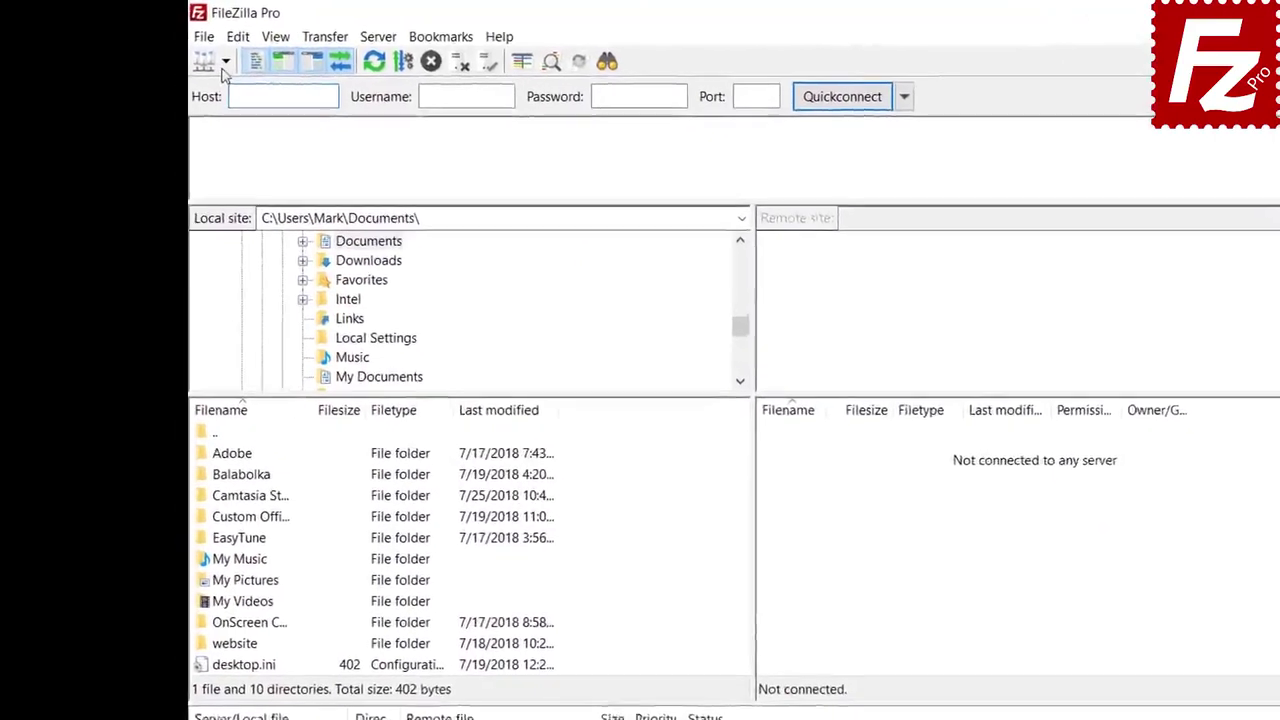
Step: Connect to the FTP Tutorial site, unlocking its stored password with the master password
click(192, 52)
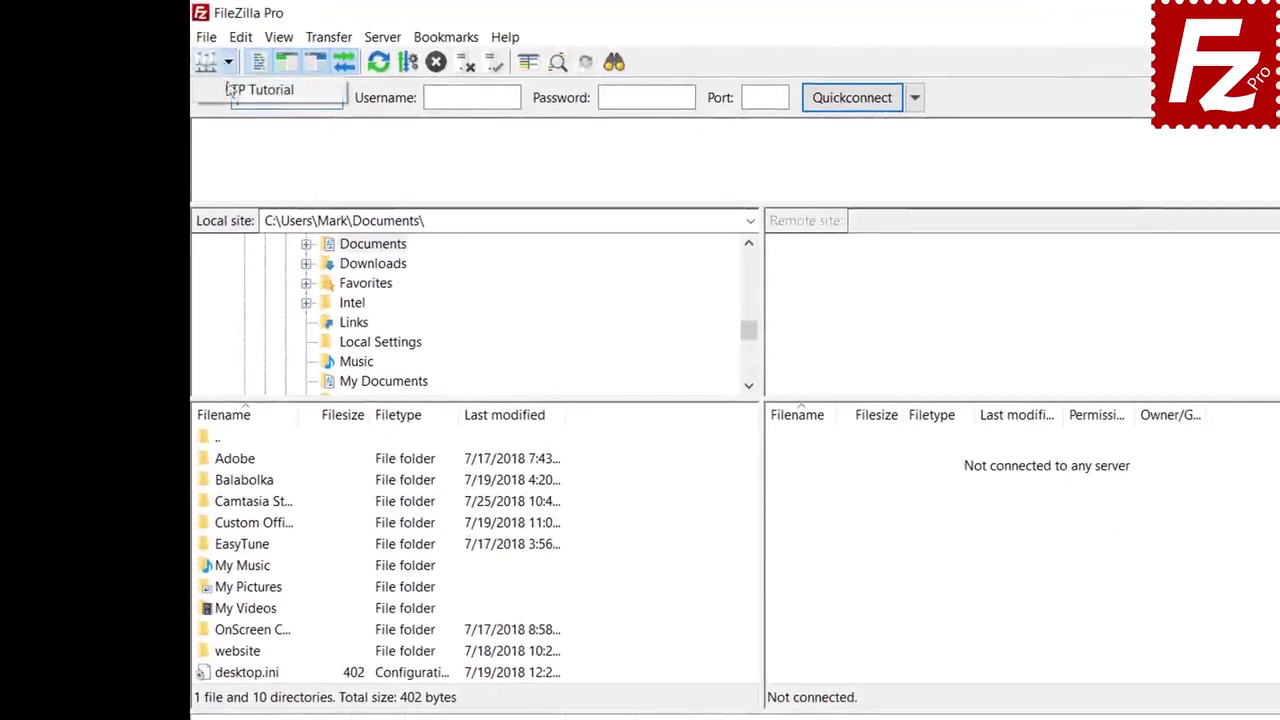
click(229, 89)
text(**********)
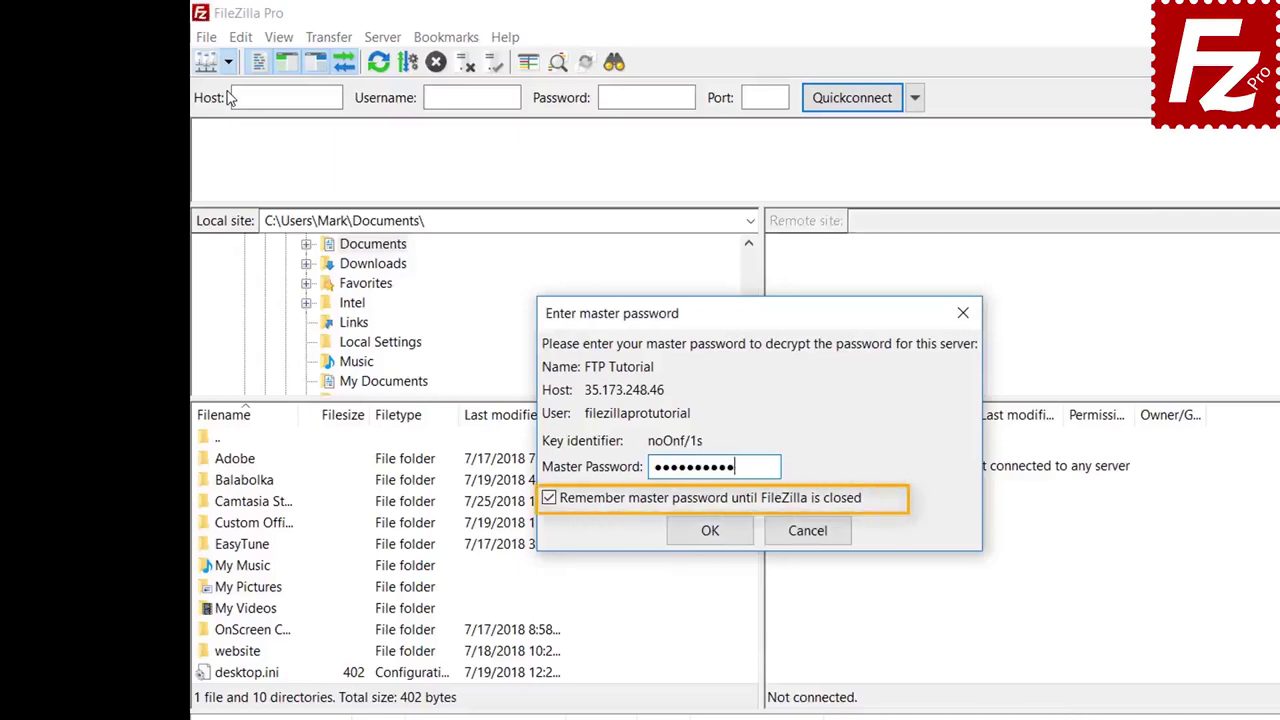
click(710, 532)
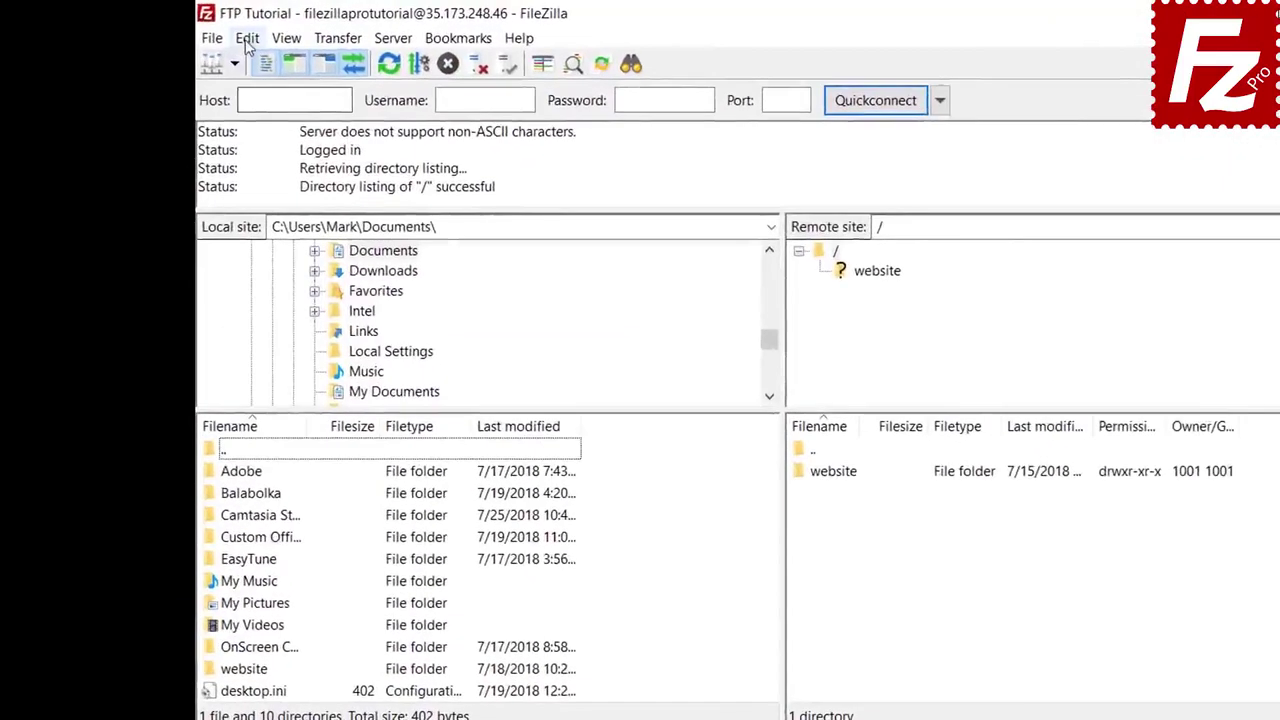
click(202, 31)
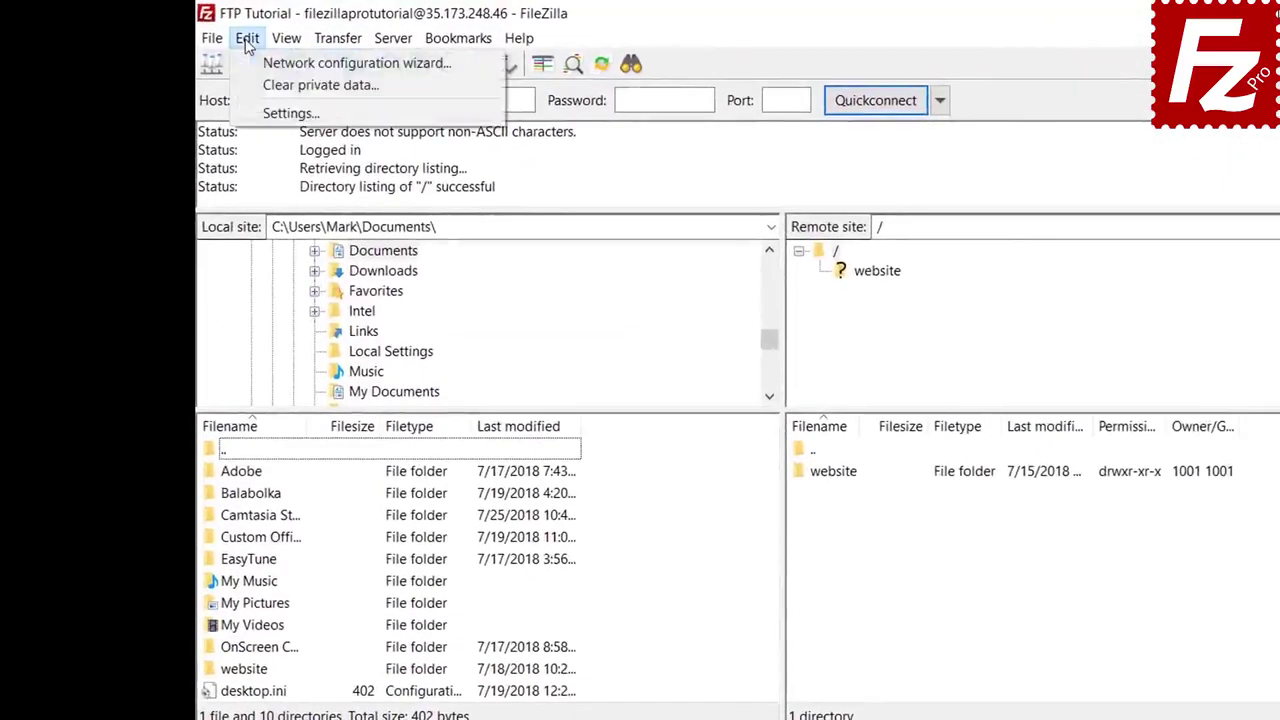
click(262, 113)
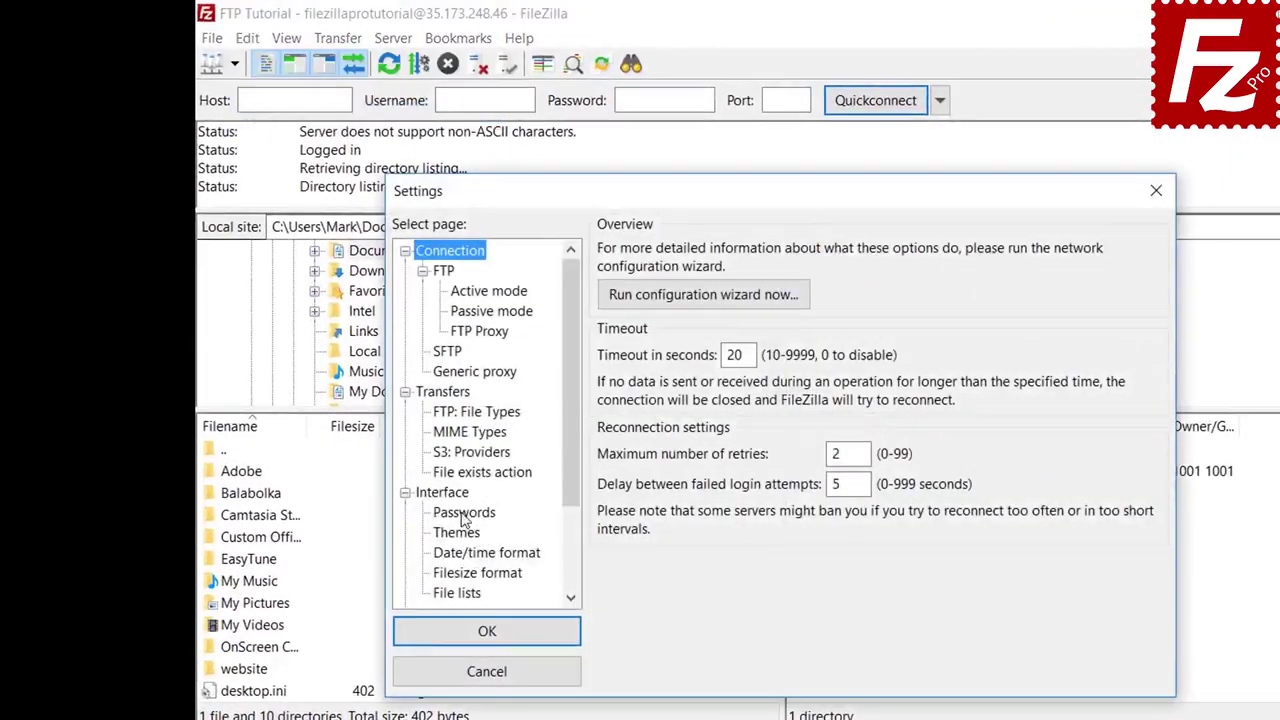
click(464, 512)
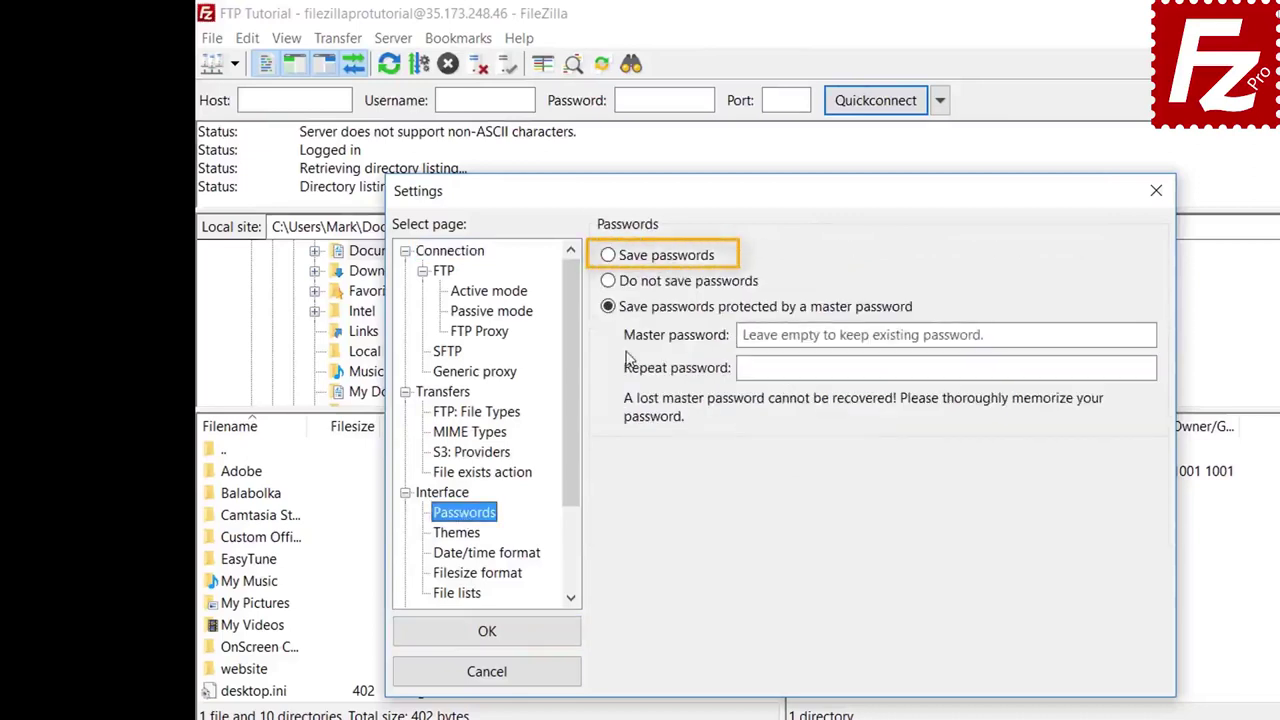
click(609, 256)
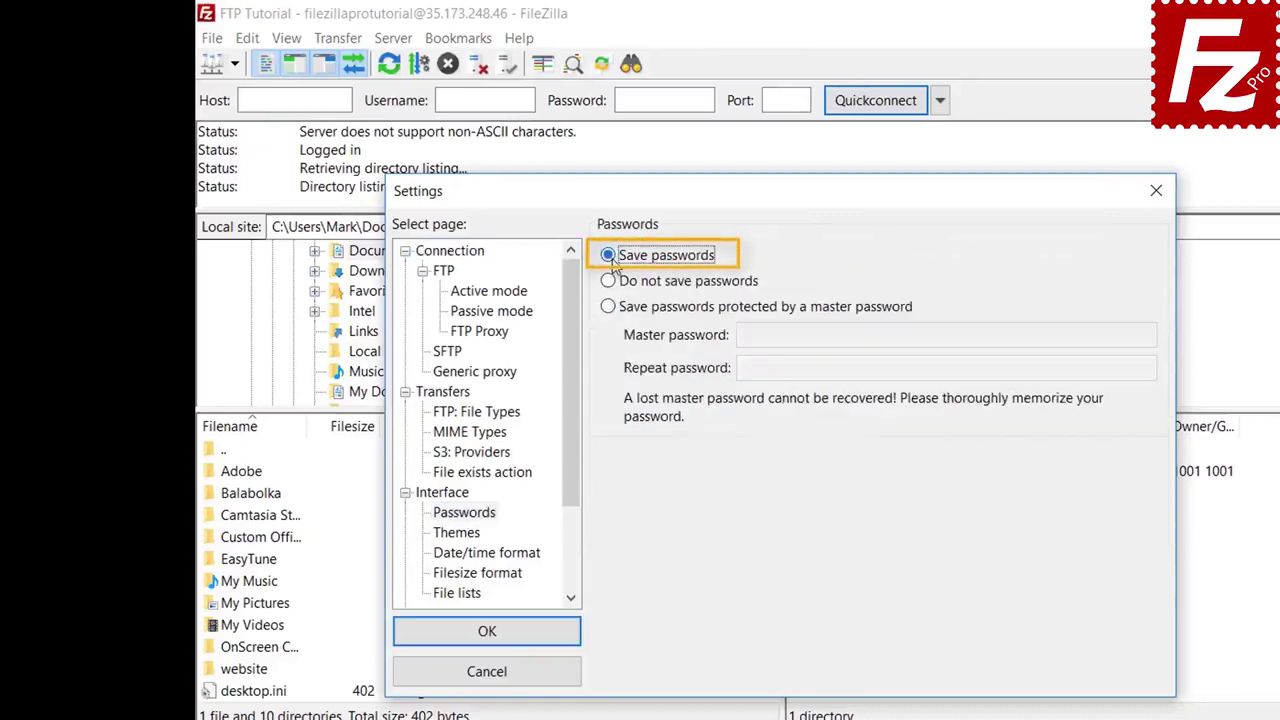
click(503, 640)
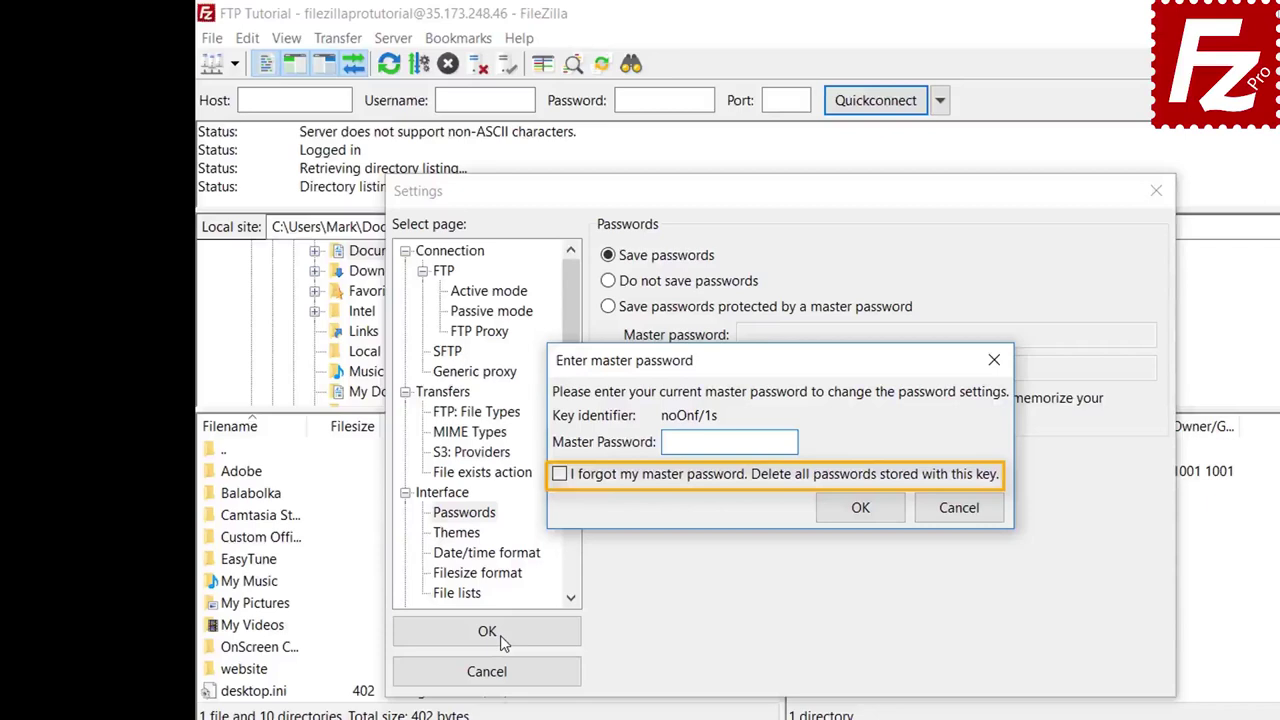
click(958, 507)
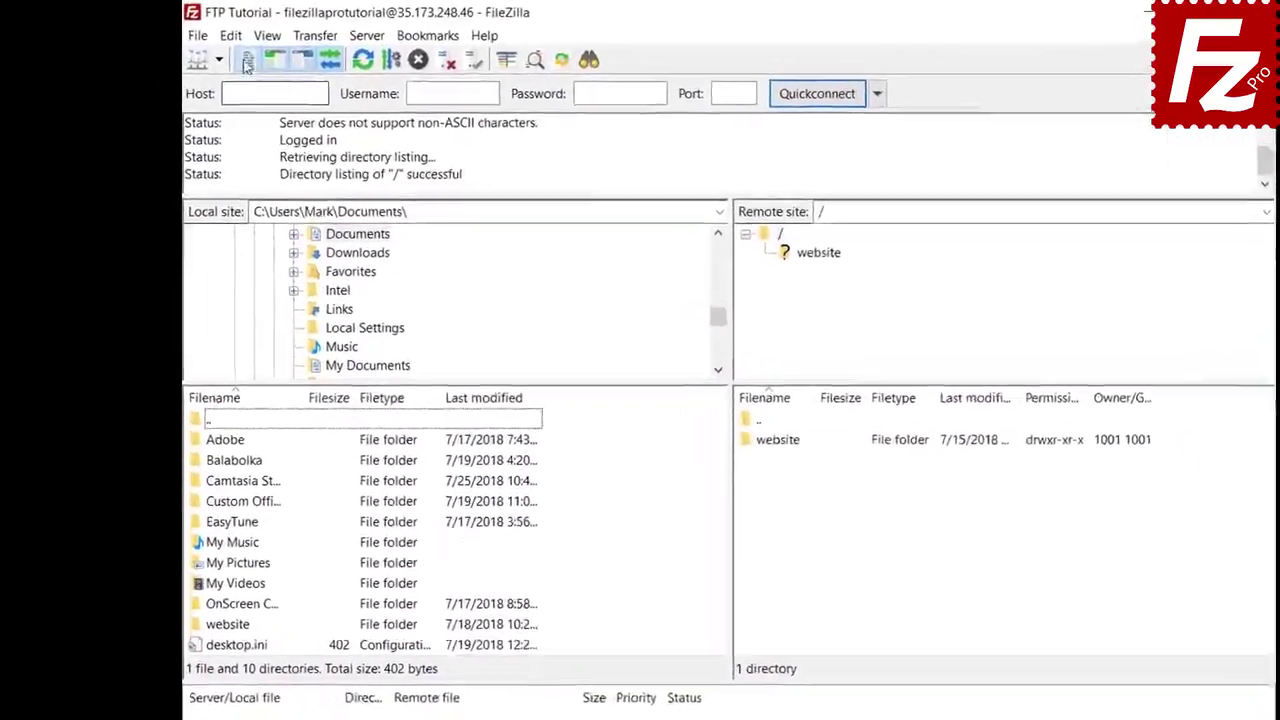
Step: Clear private data with Quickconnect history and Reconnect information checked
click(245, 38)
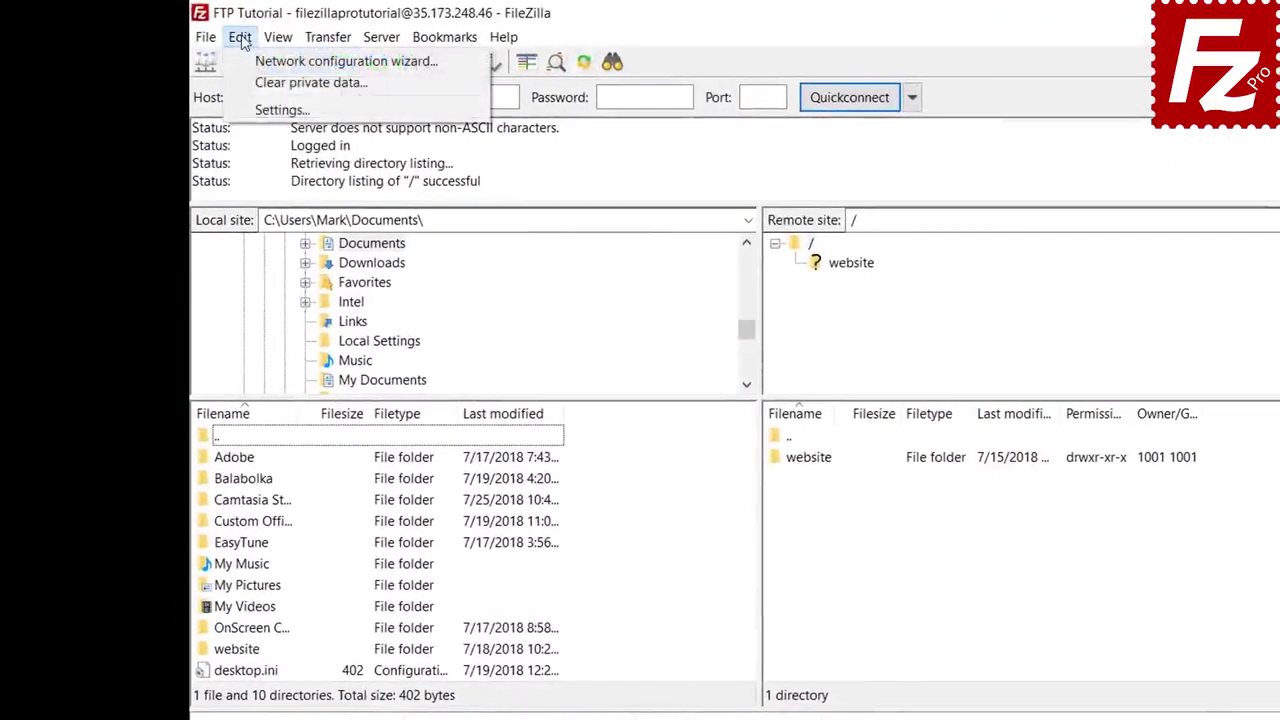
click(251, 84)
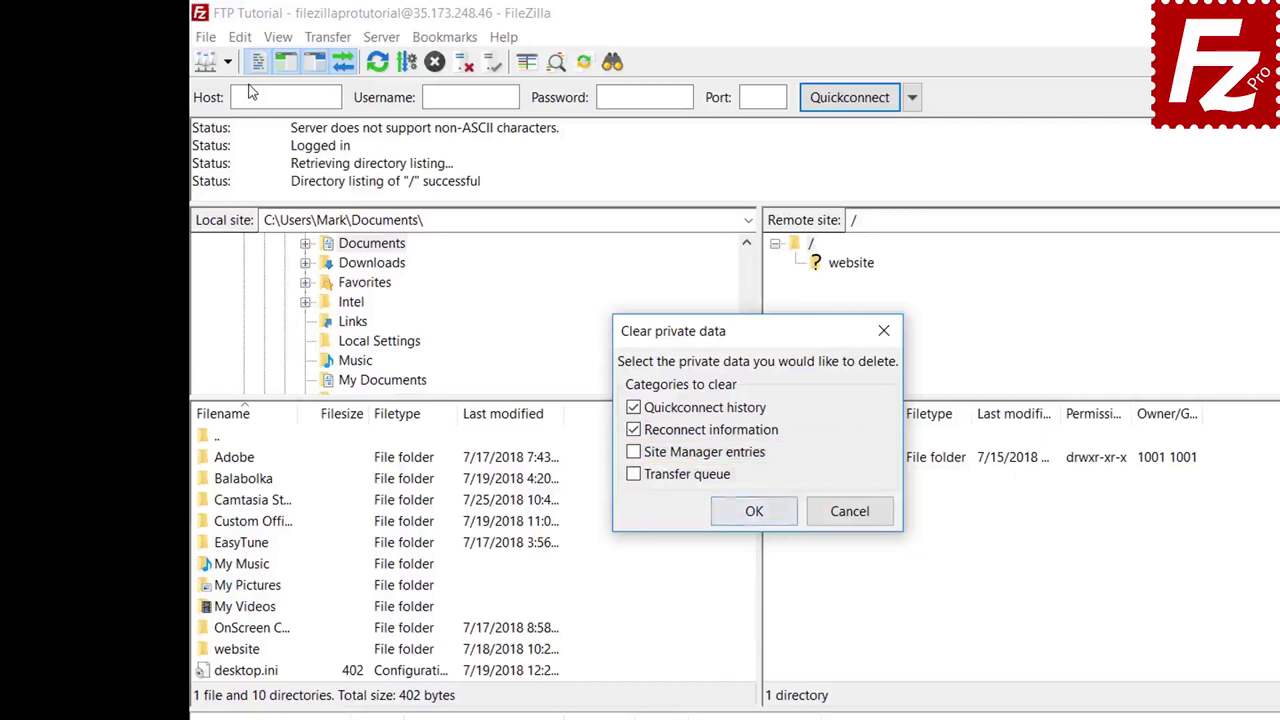
click(750, 520)
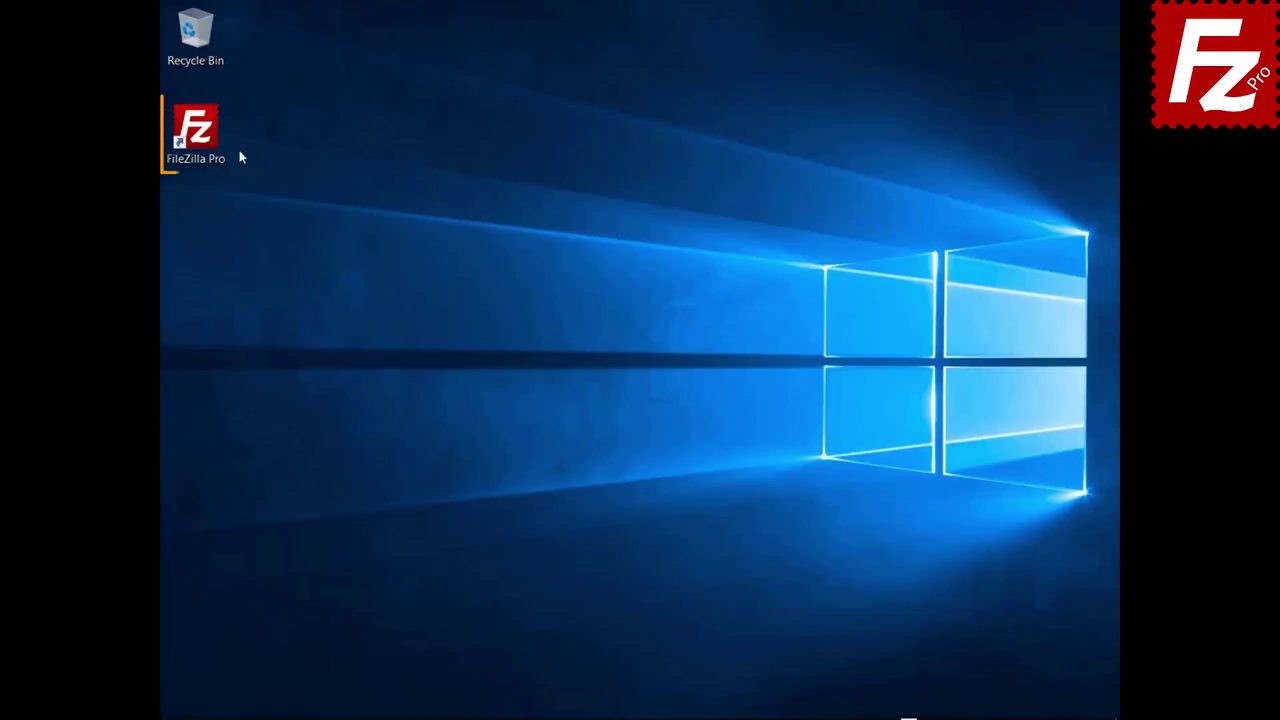
Step: Select the FileZilla Pro shortcut on the Windows desktop
click(204, 148)
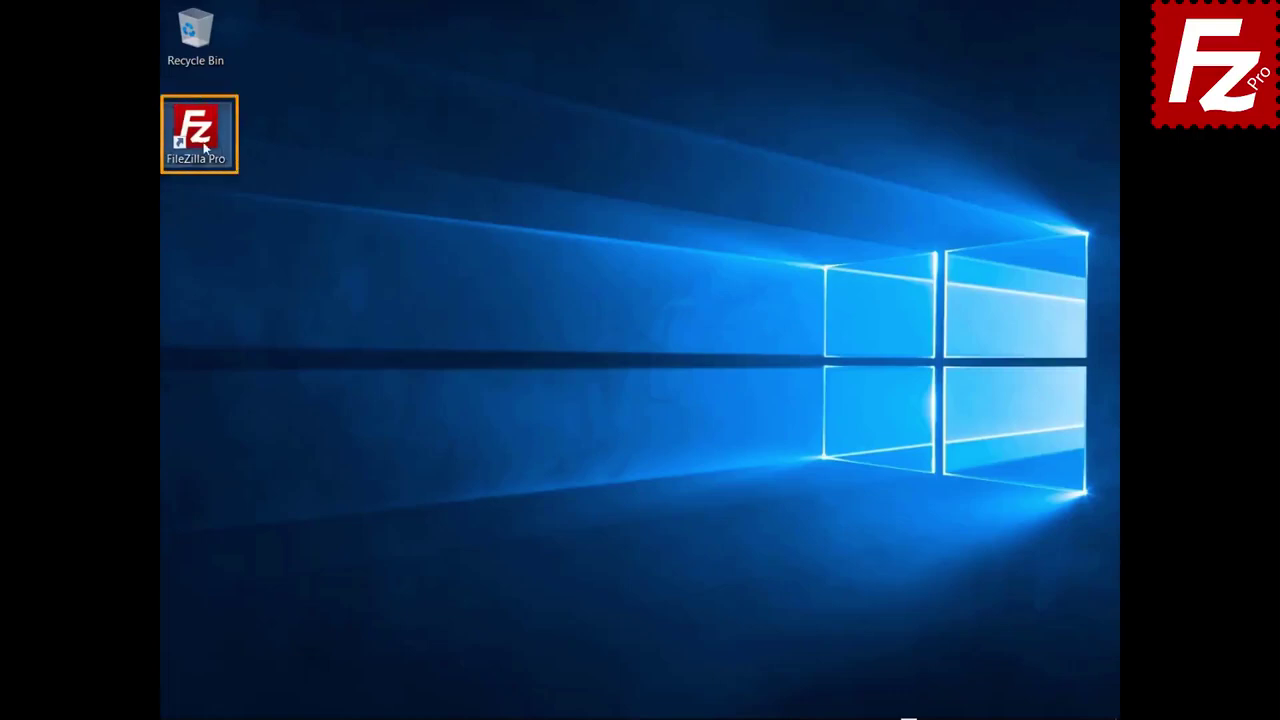
Step: Relaunch FileZilla Pro, connect to the FTP Tutorial site, and bring up File search
double_click(204, 148)
click(192, 56)
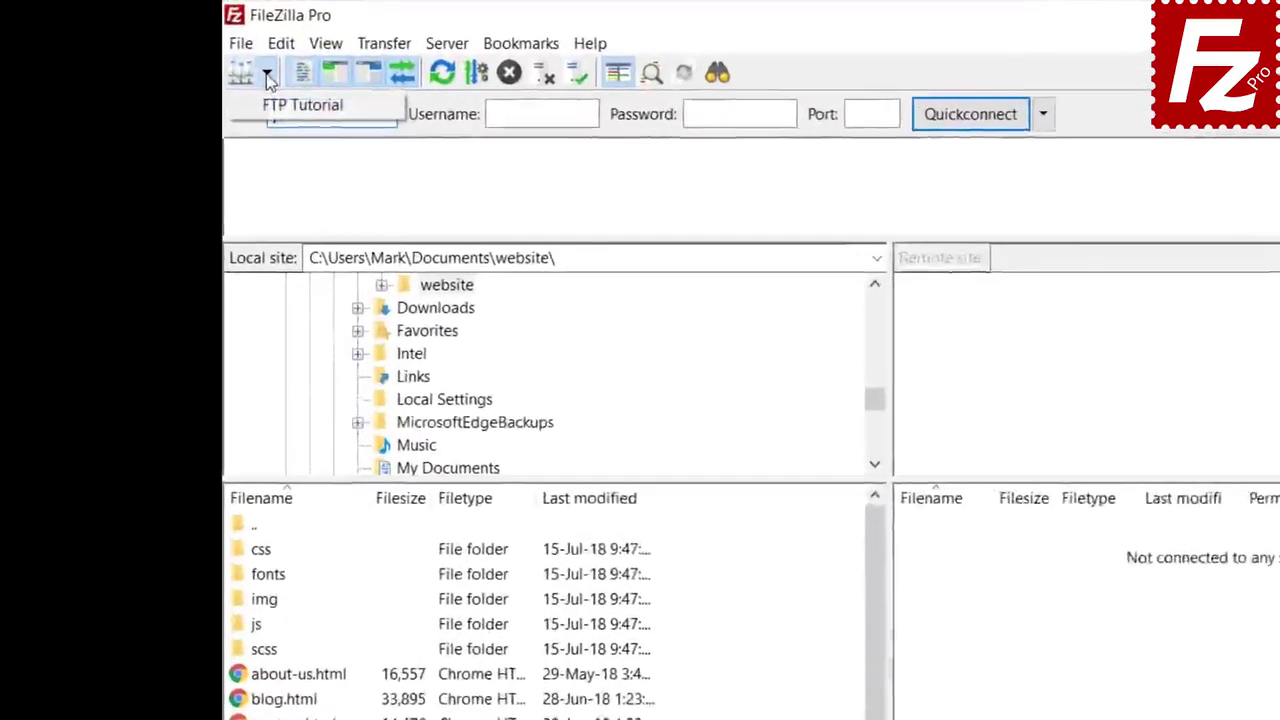
click(280, 104)
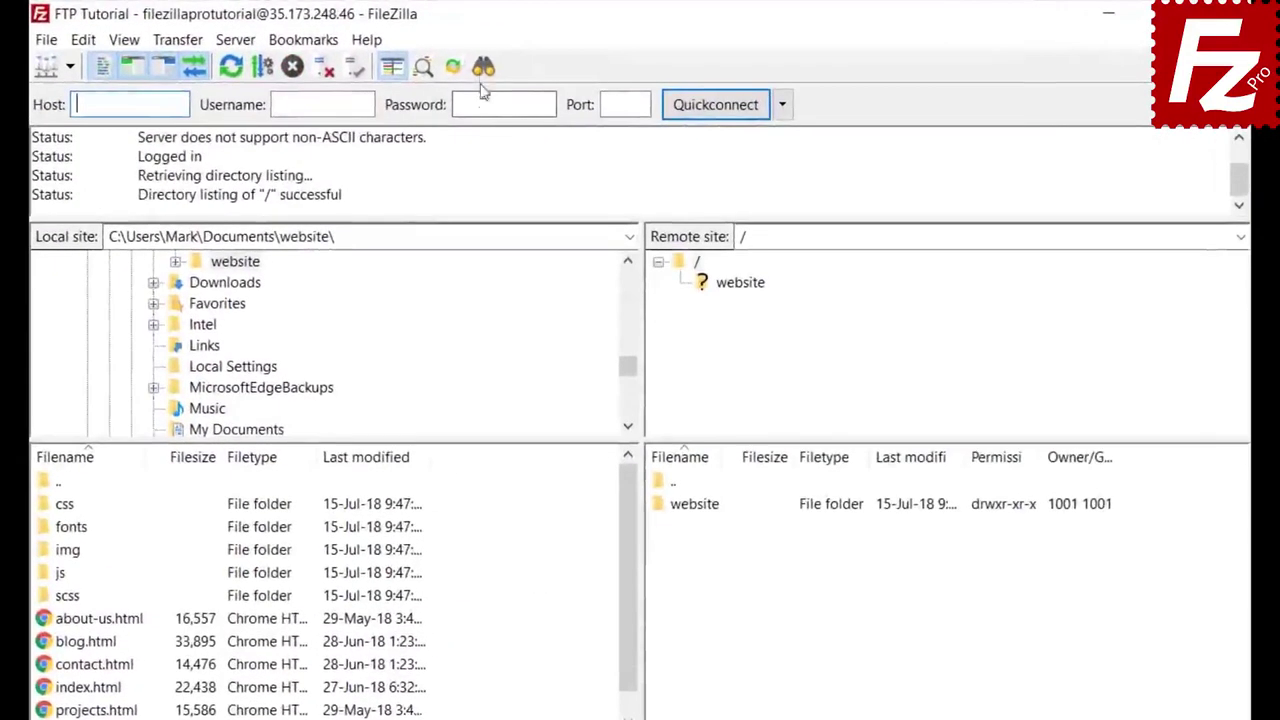
click(483, 67)
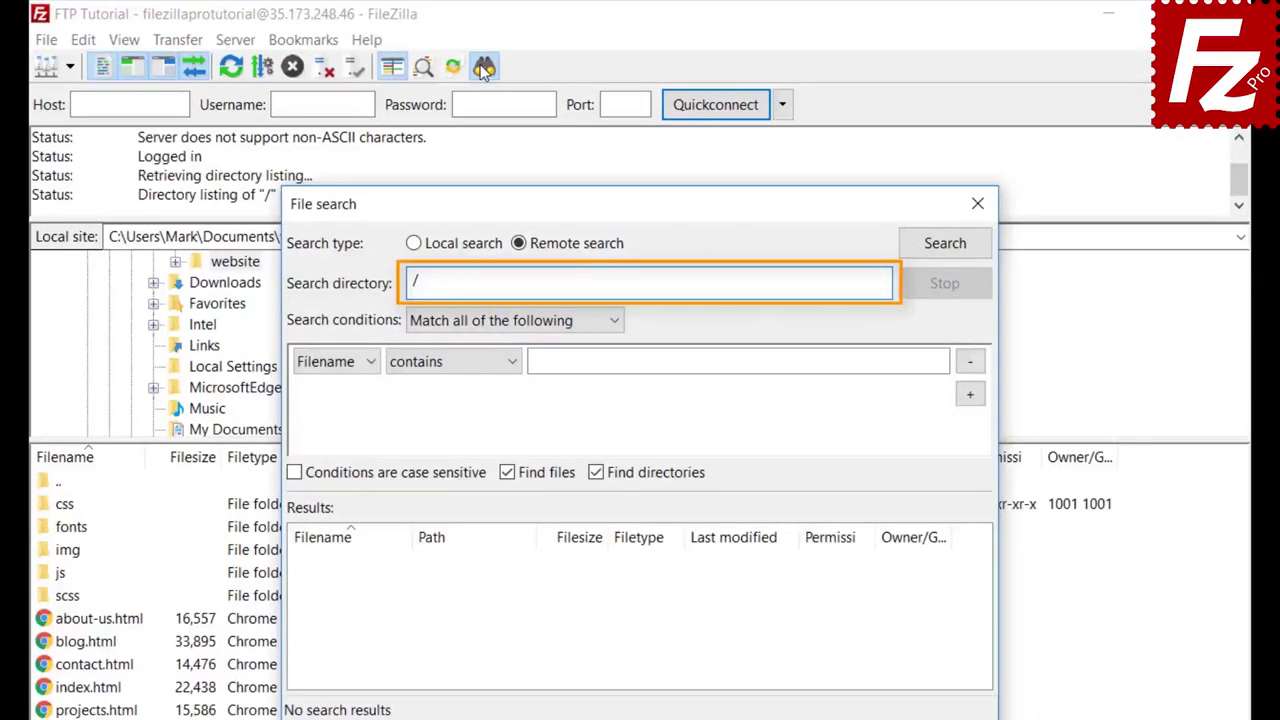
Step: Set the first search condition to match all: Filename contains .jpg
click(470, 323)
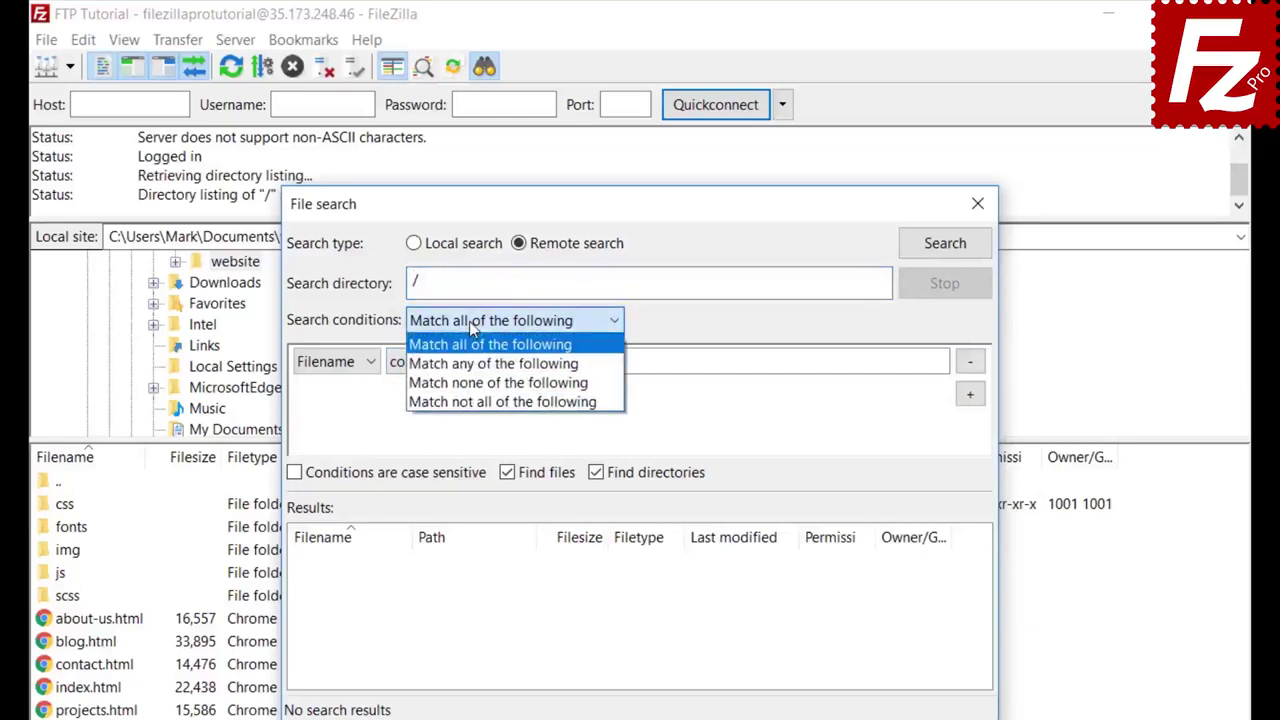
click(469, 321)
click(328, 362)
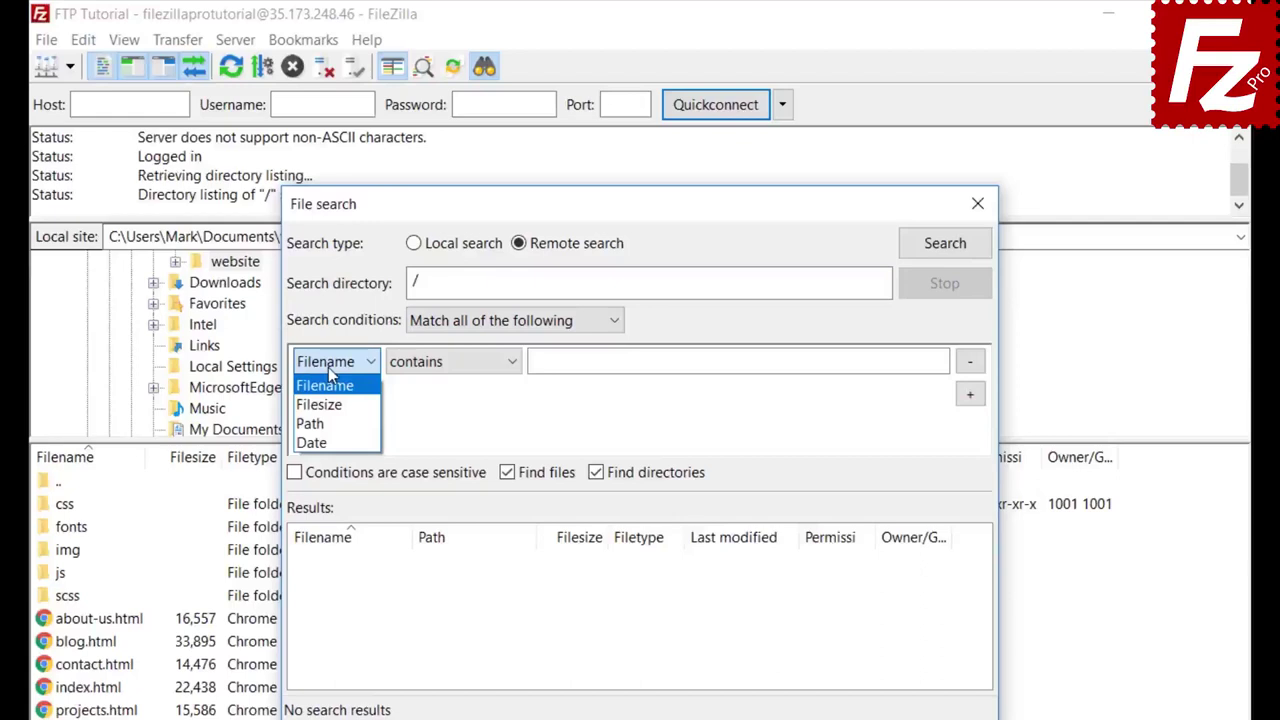
click(328, 367)
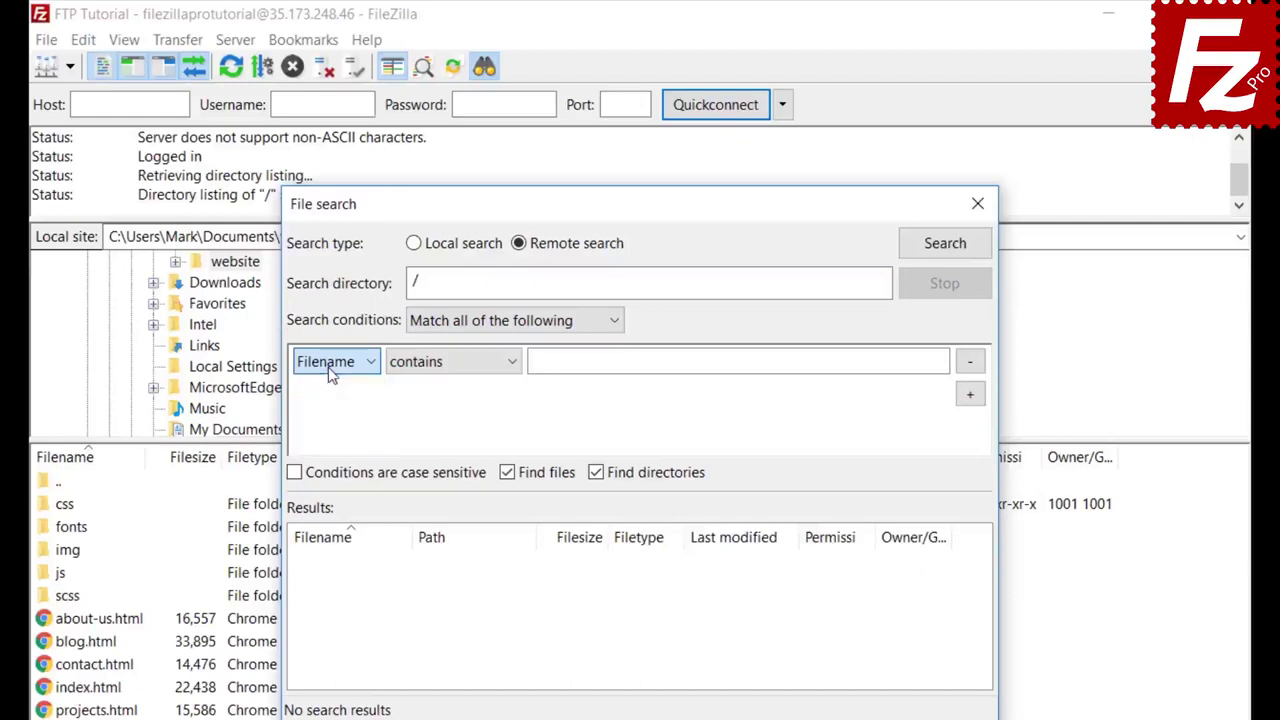
click(452, 372)
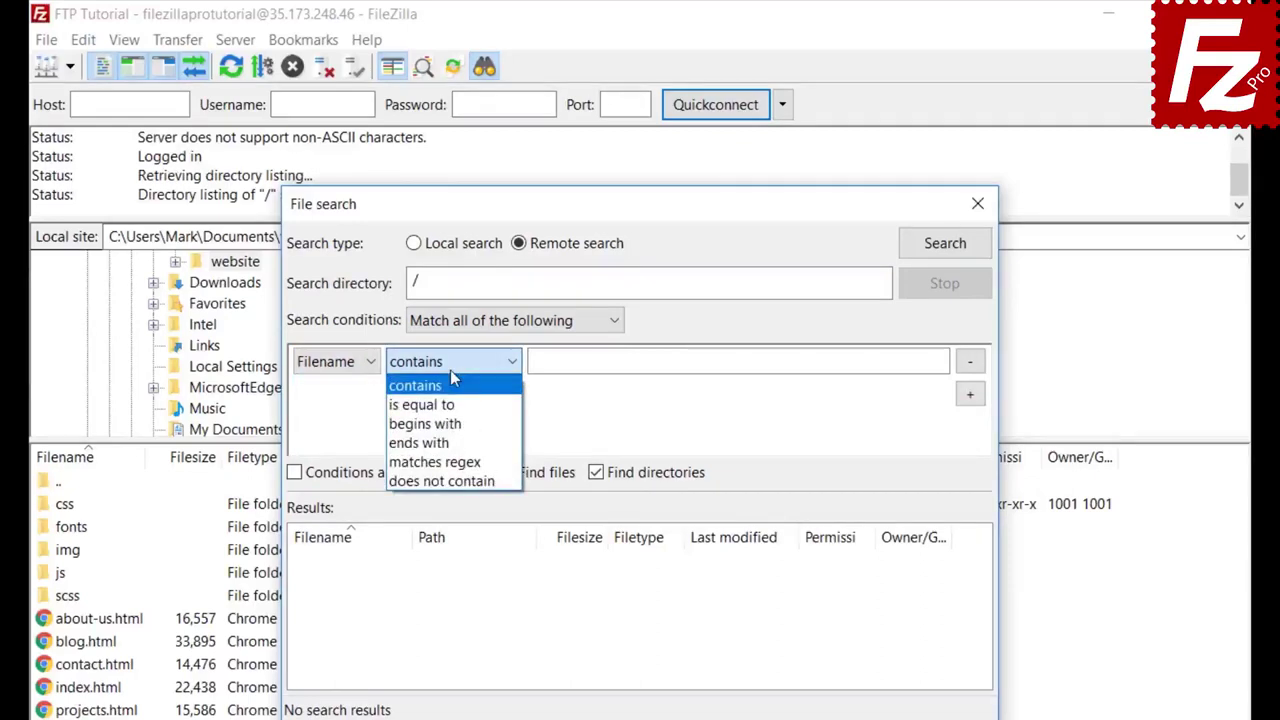
click(452, 385)
click(355, 364)
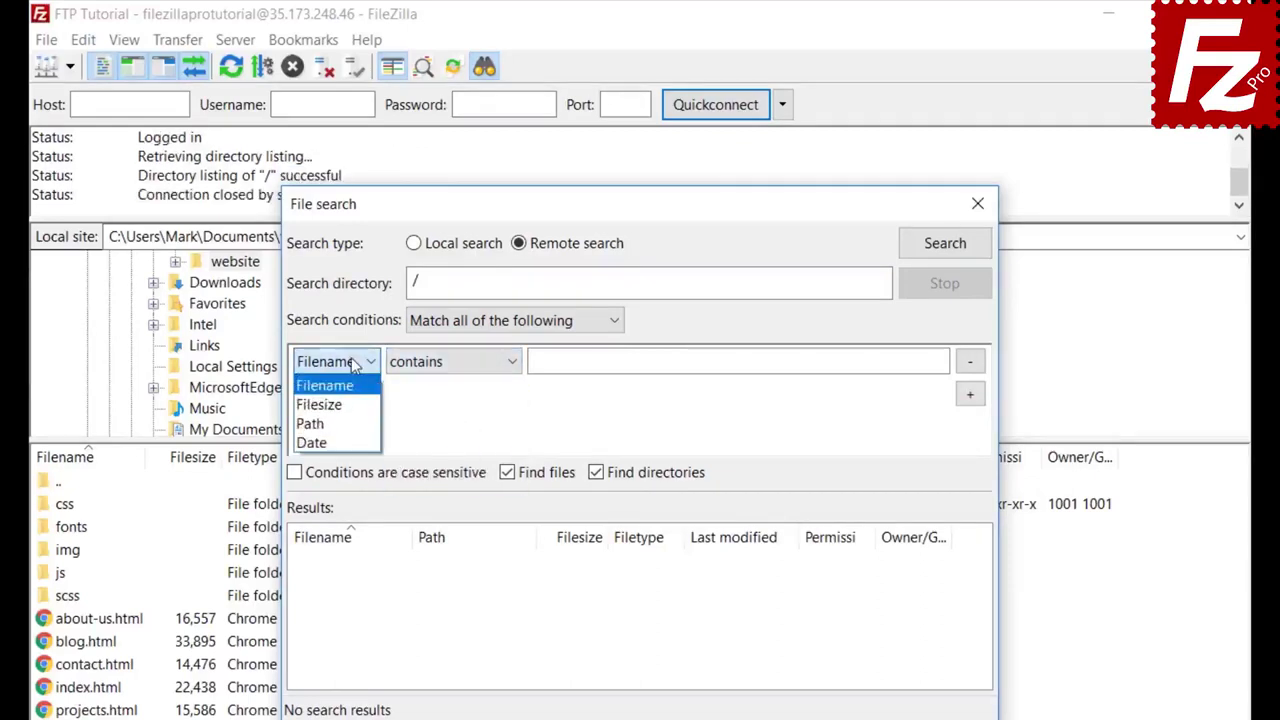
click(352, 387)
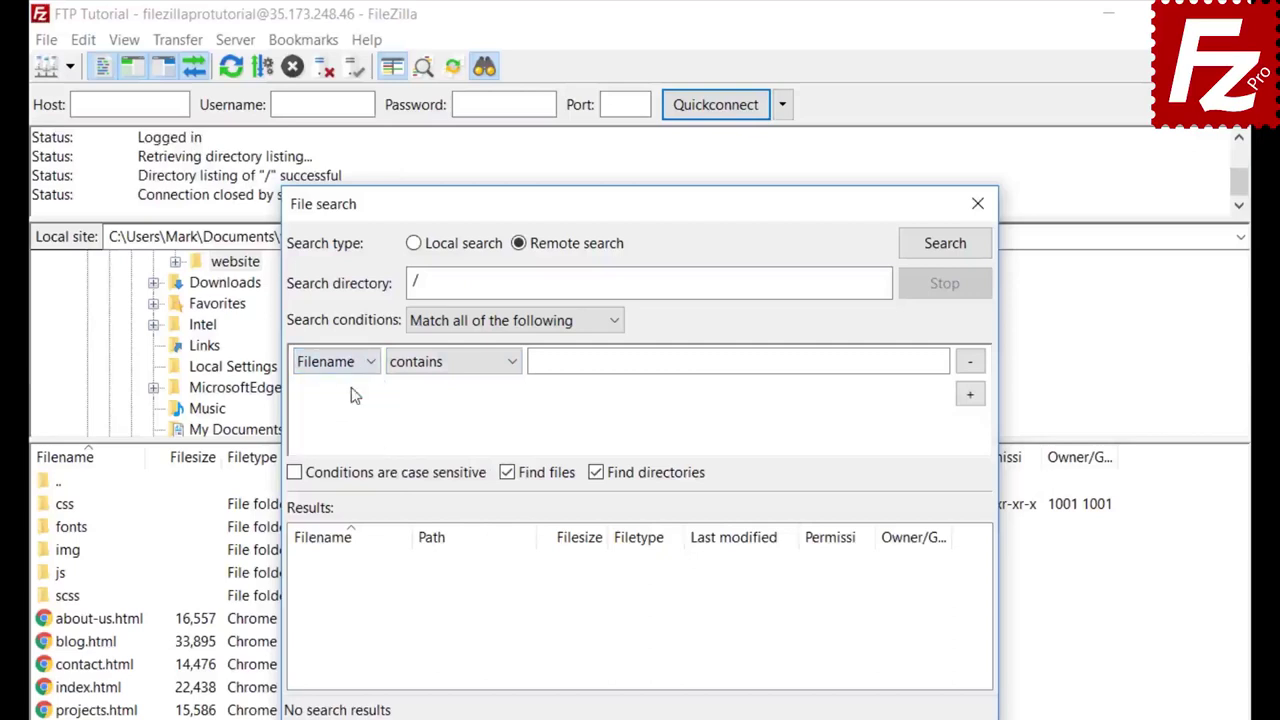
click(447, 364)
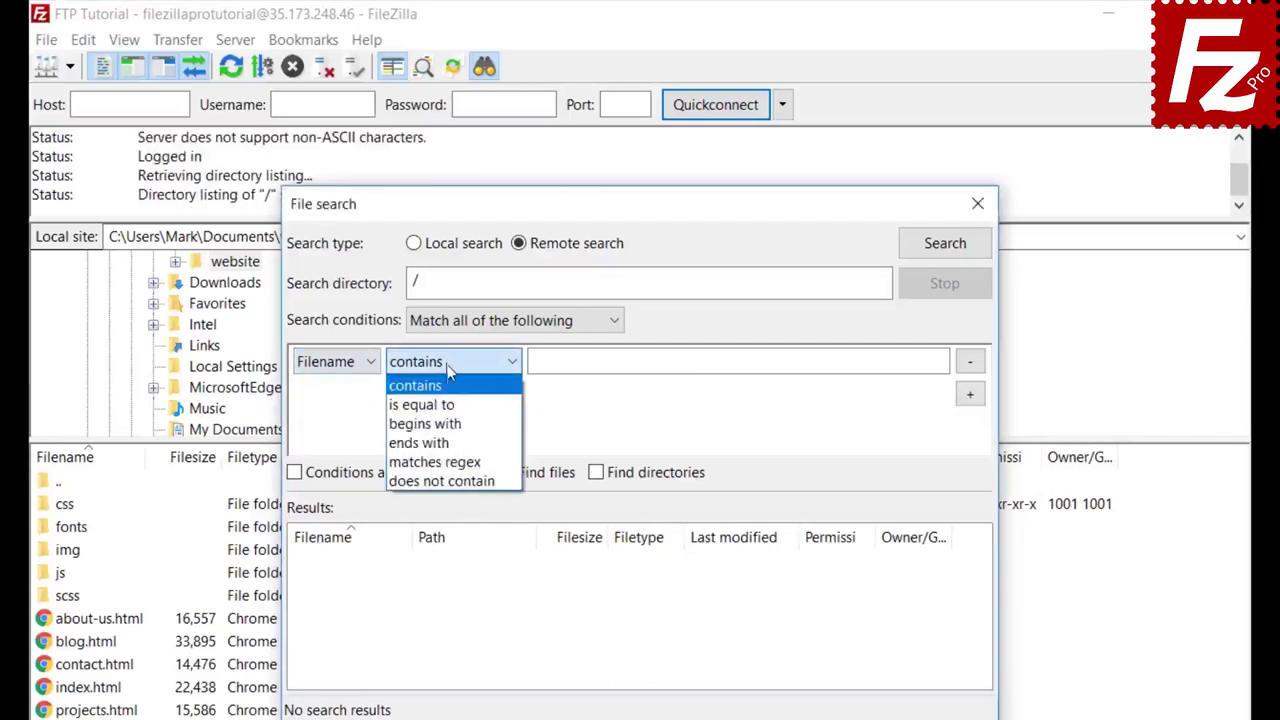
click(448, 385)
click(583, 361)
text(.jpg)
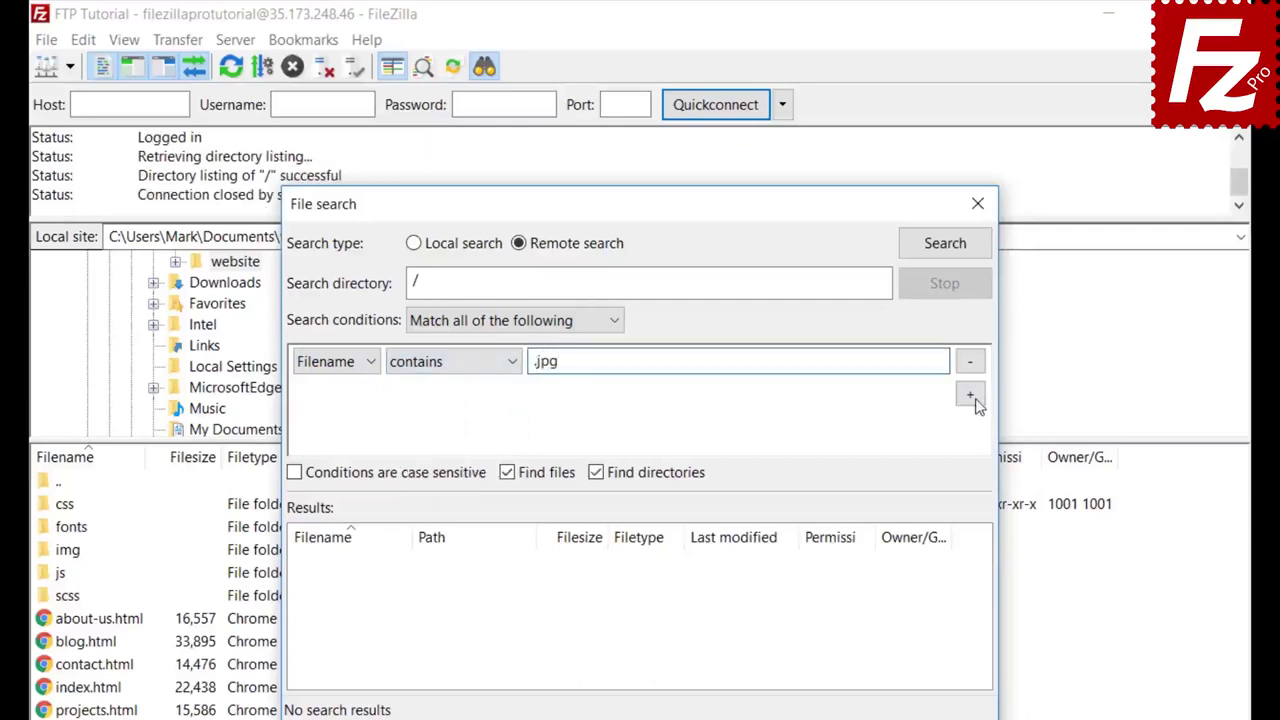
Step: Add a second condition: Filesize greater than 500000 bytes
click(969, 394)
click(330, 395)
click(331, 447)
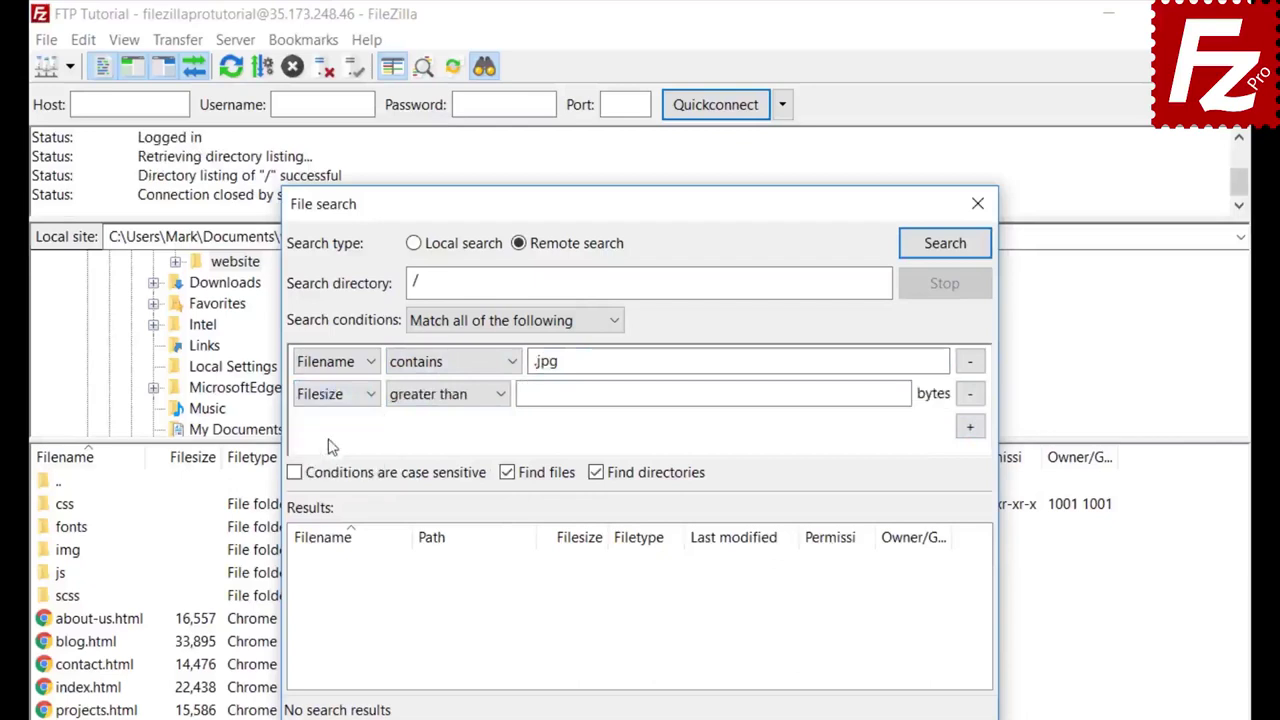
click(432, 398)
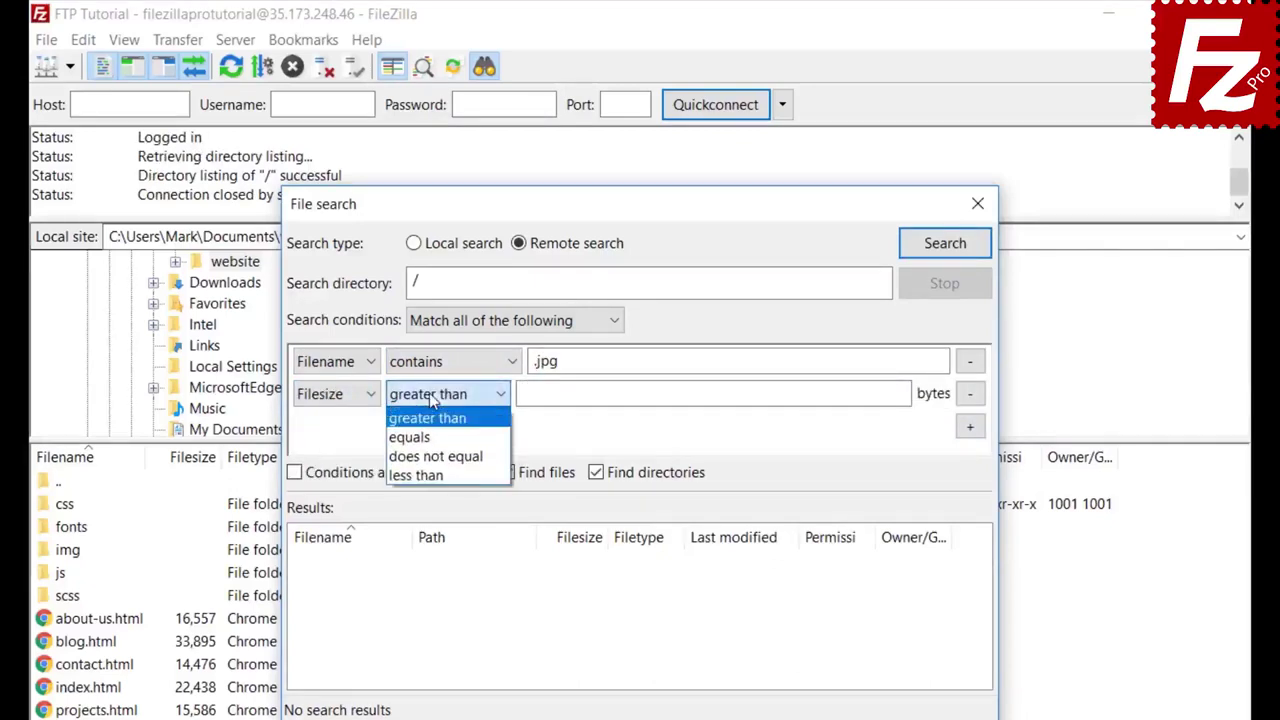
click(432, 398)
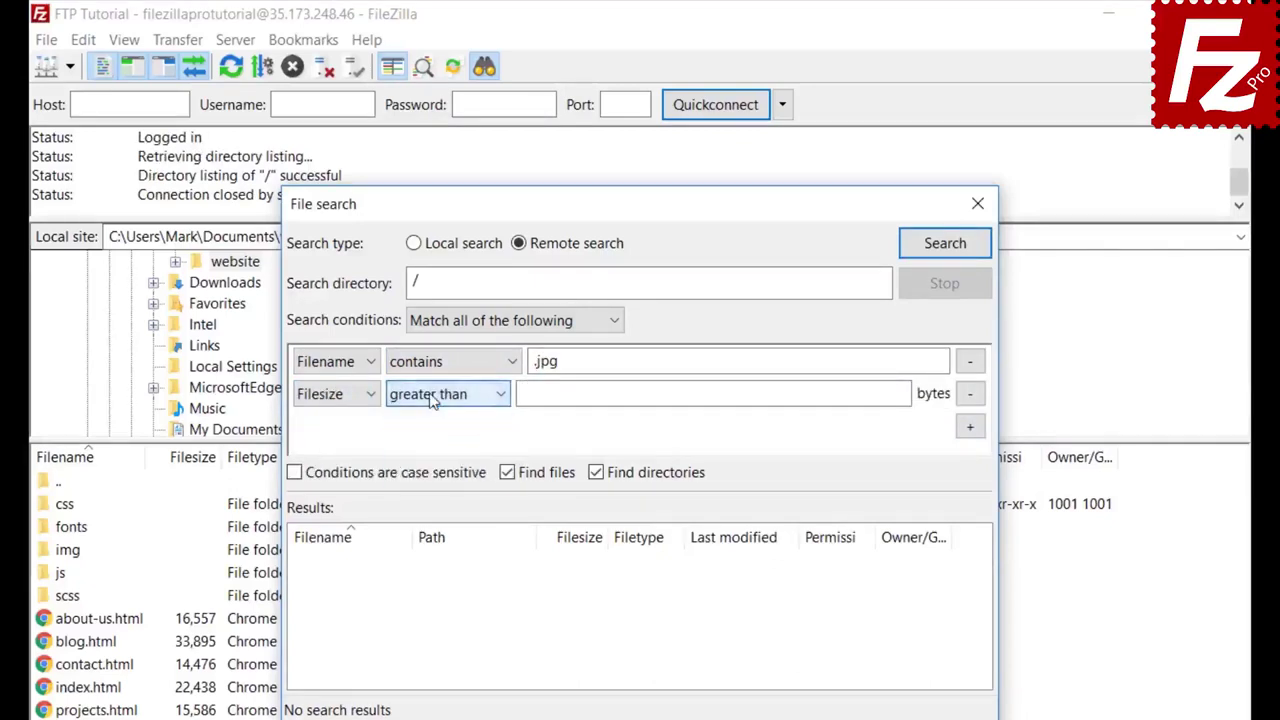
click(531, 393)
text(5)
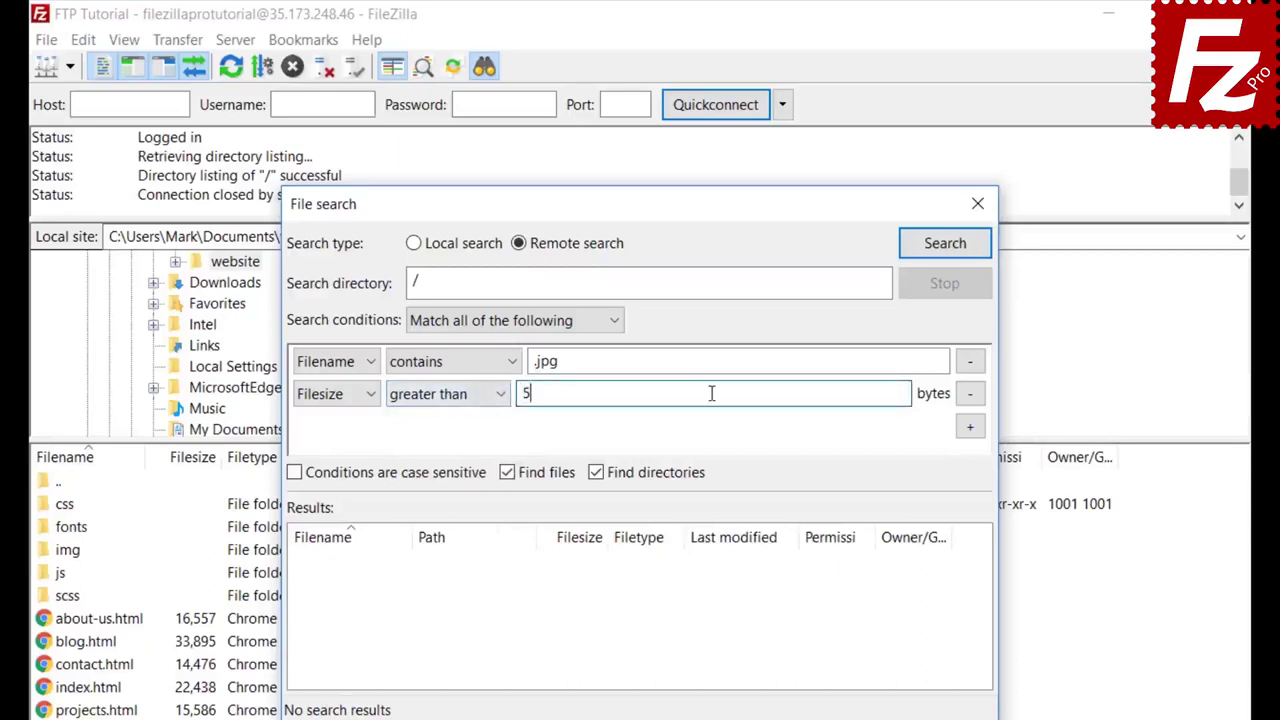
text(00000)
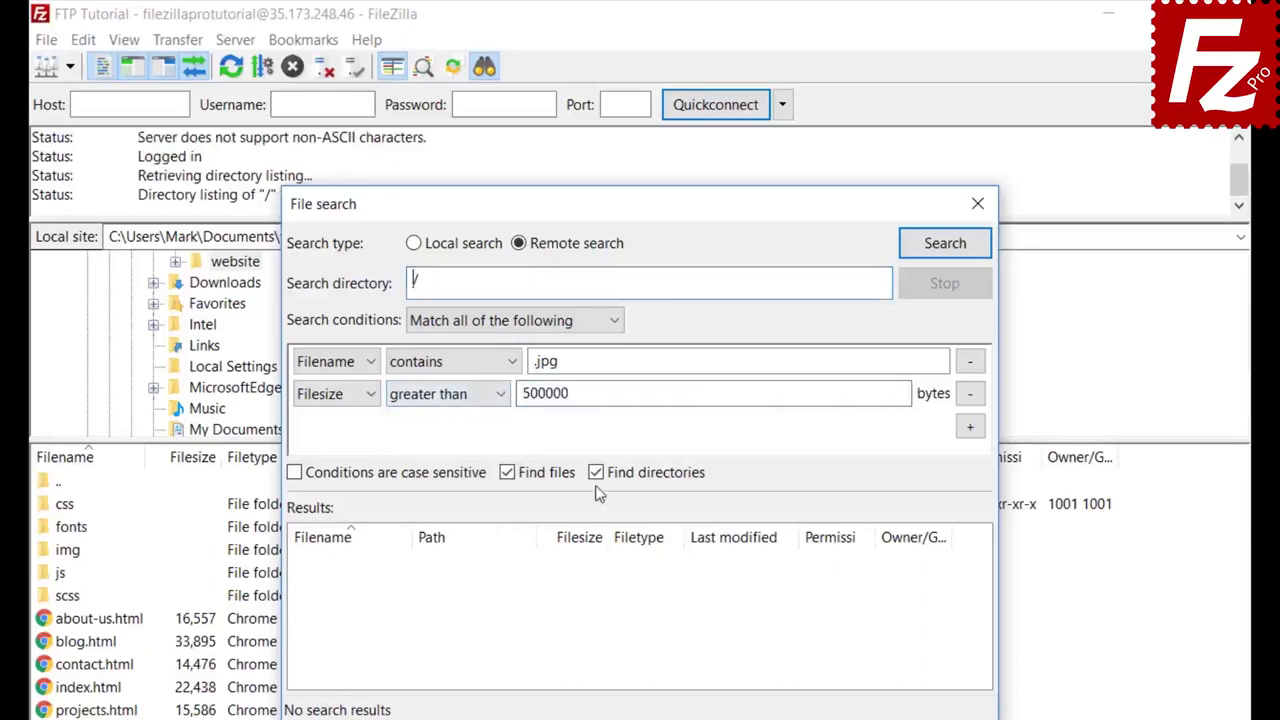
Step: Exclude directories and run the remote search, finding feature-bg.jpg
click(596, 473)
drag(609, 203, 842, 205)
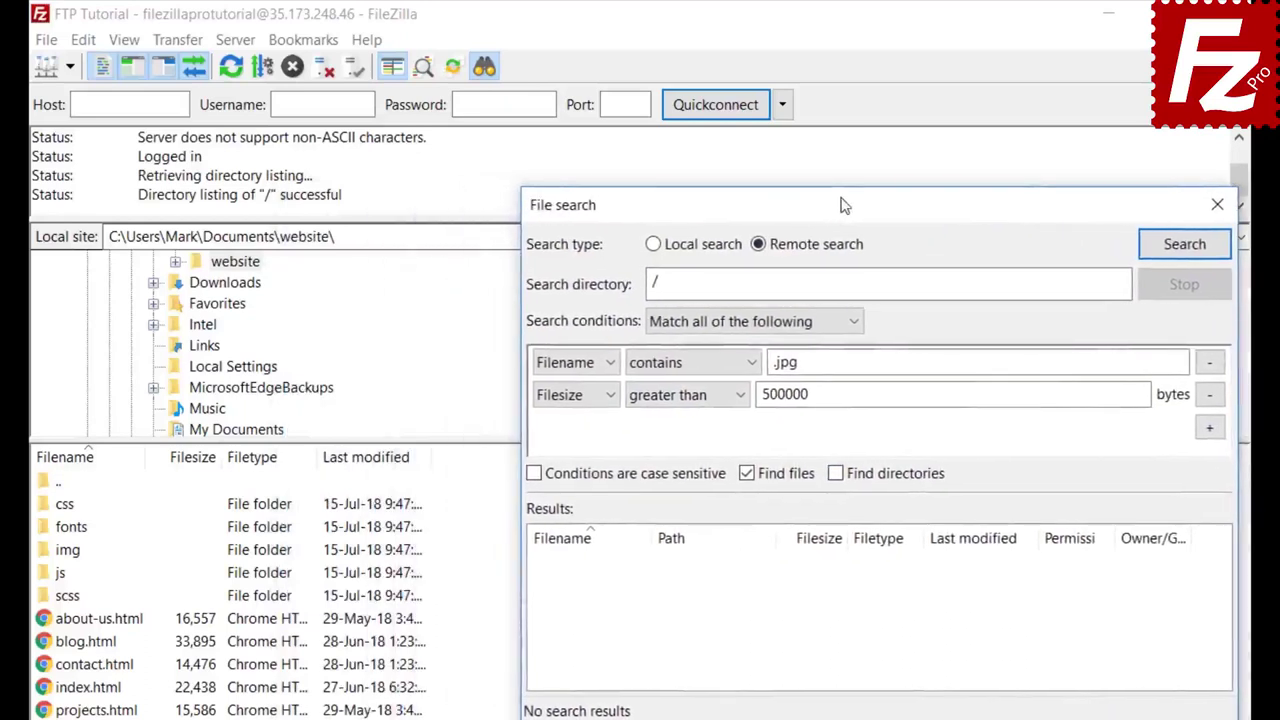
click(1185, 247)
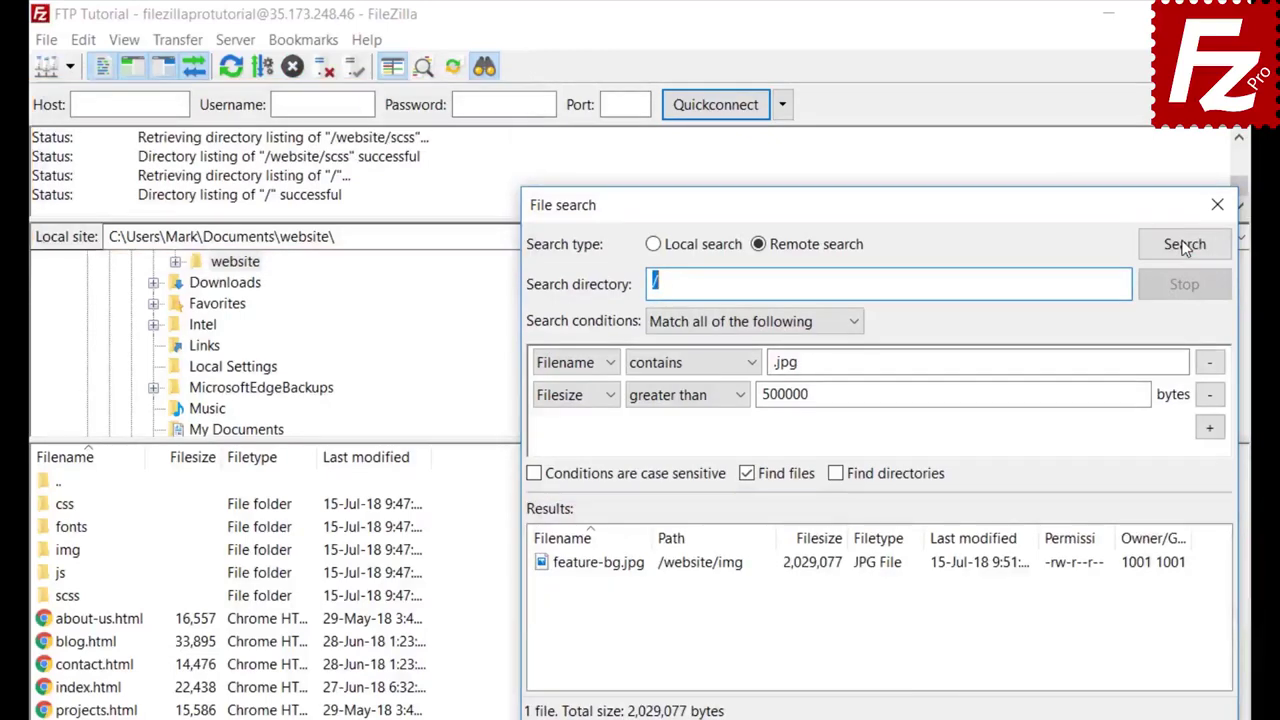
Step: Add feature-bg.jpg to the download queue only, then close File search
right_click(640, 568)
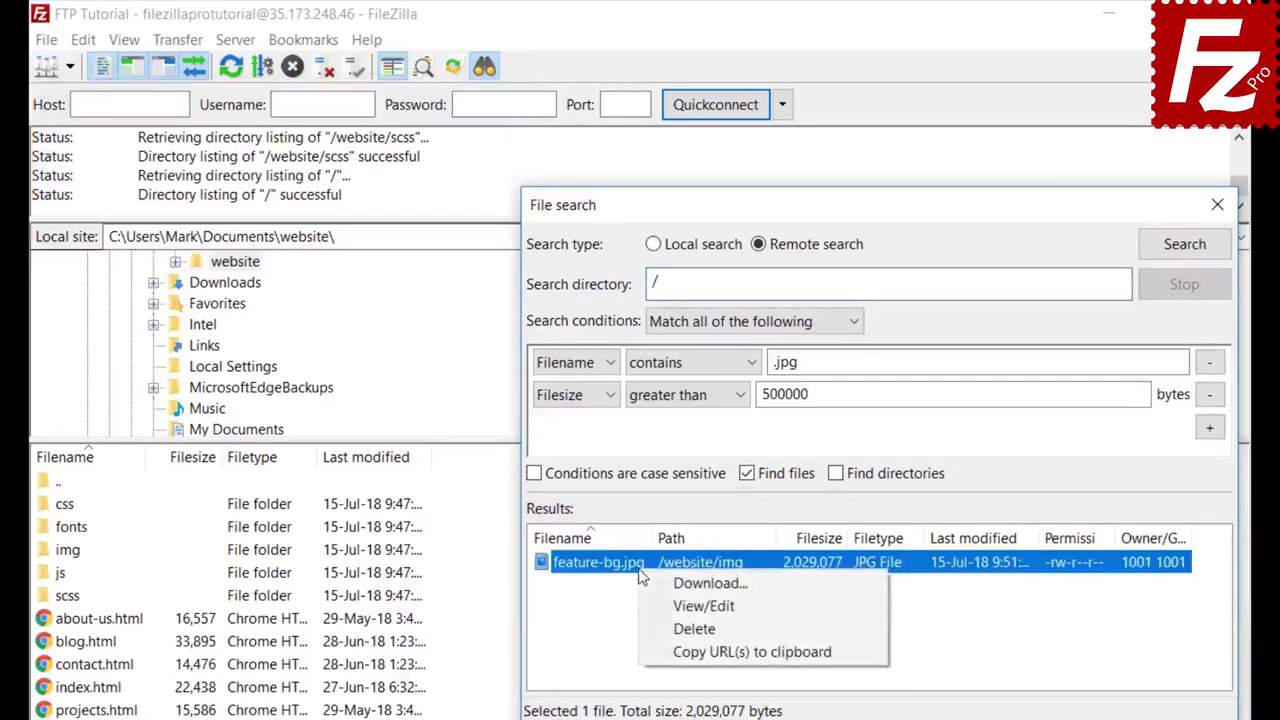
click(655, 583)
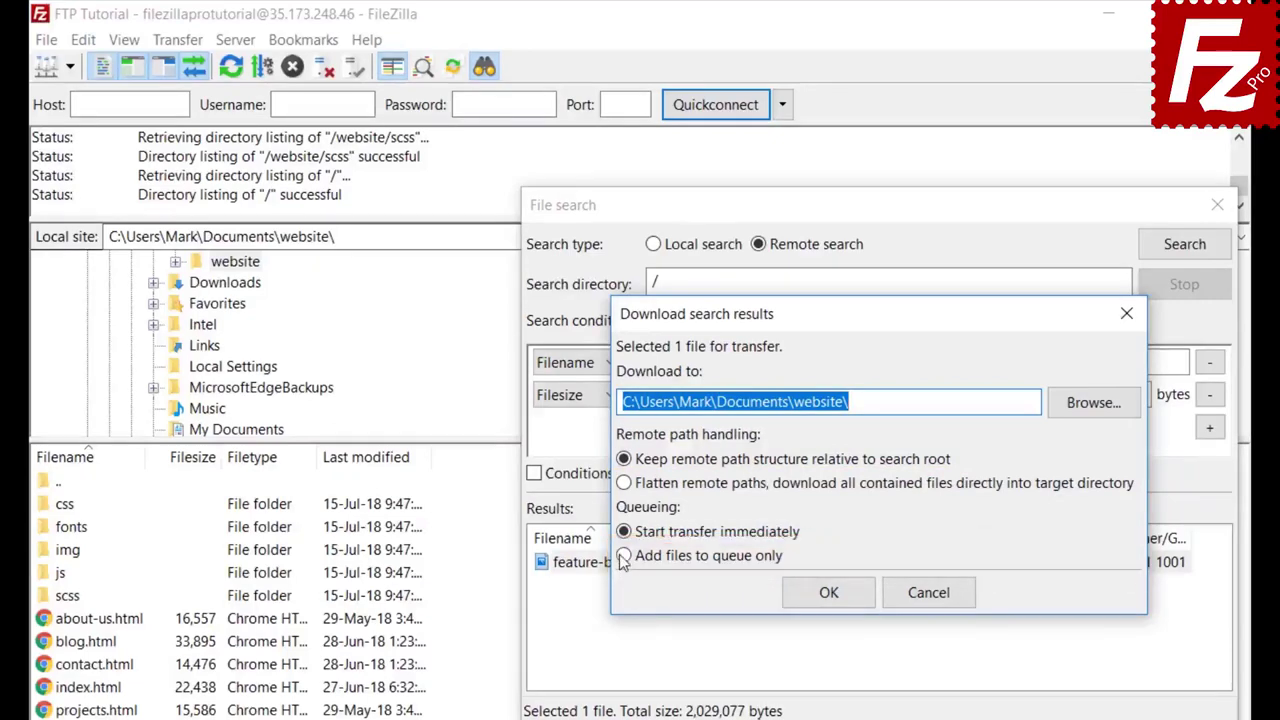
click(623, 556)
click(834, 598)
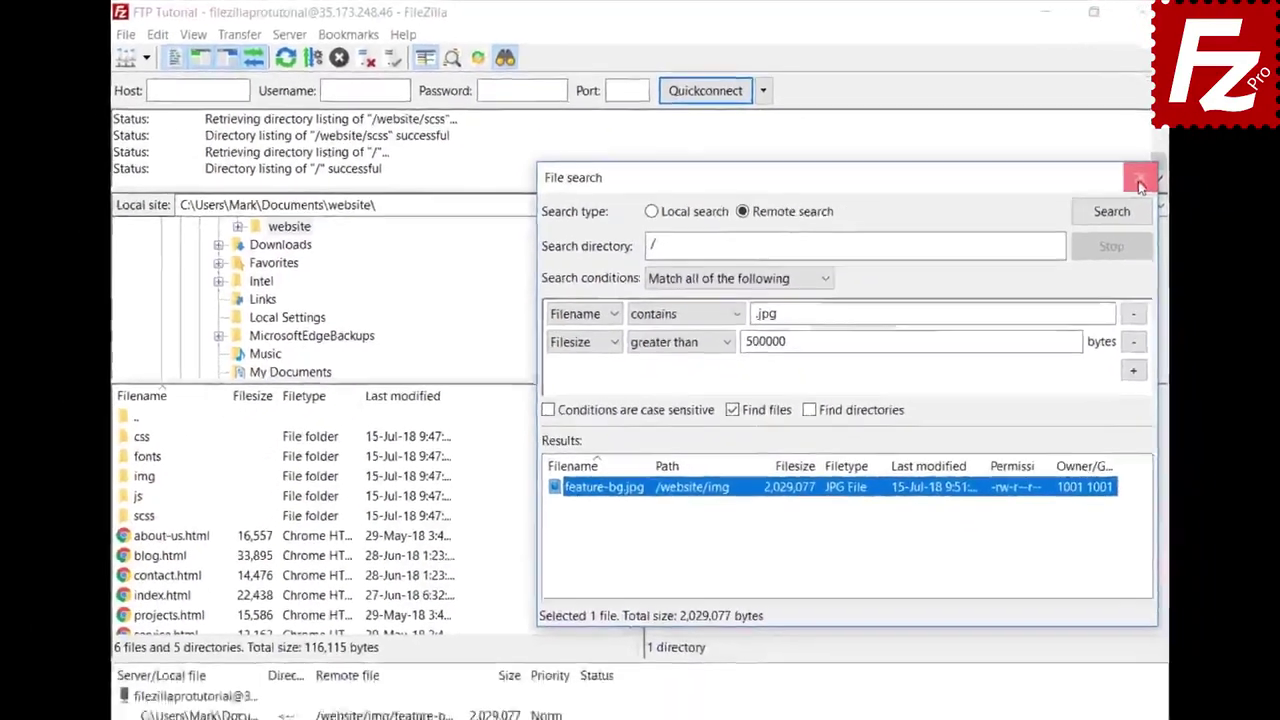
click(1217, 204)
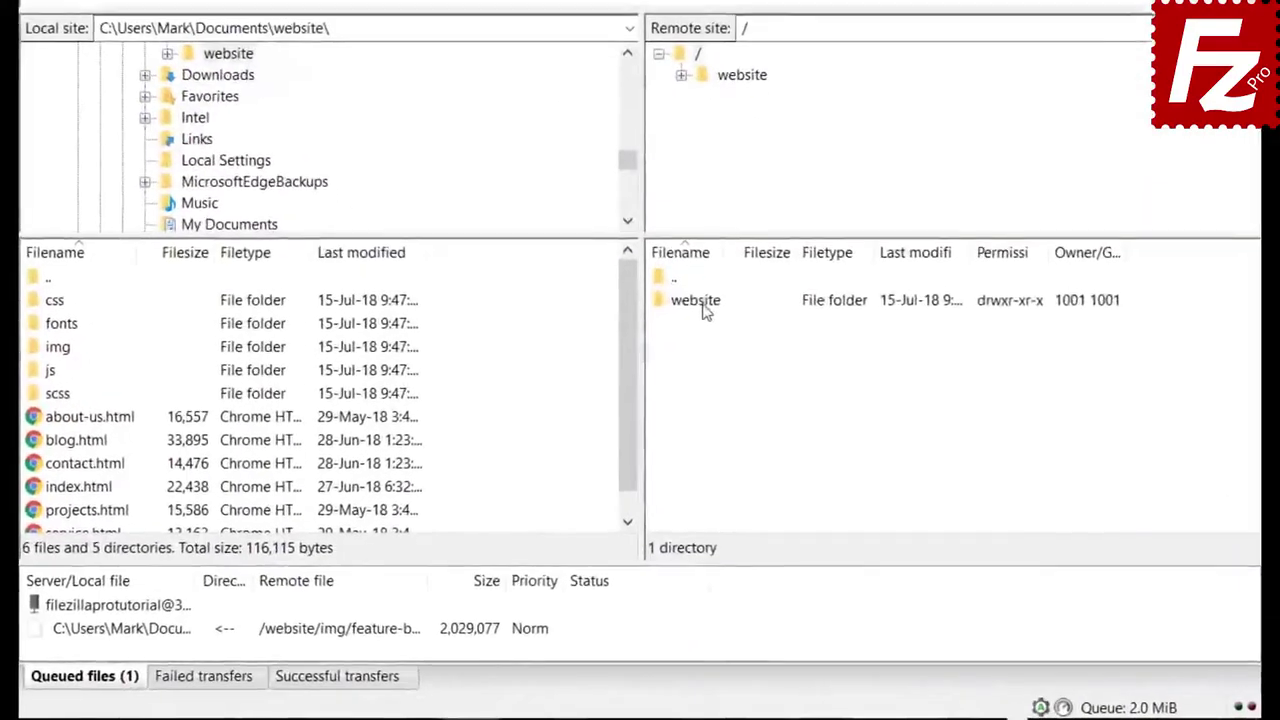
Step: Browse to remote /website/css, select the file after bootstrap.css, and start Quick Search
double_click(683, 395)
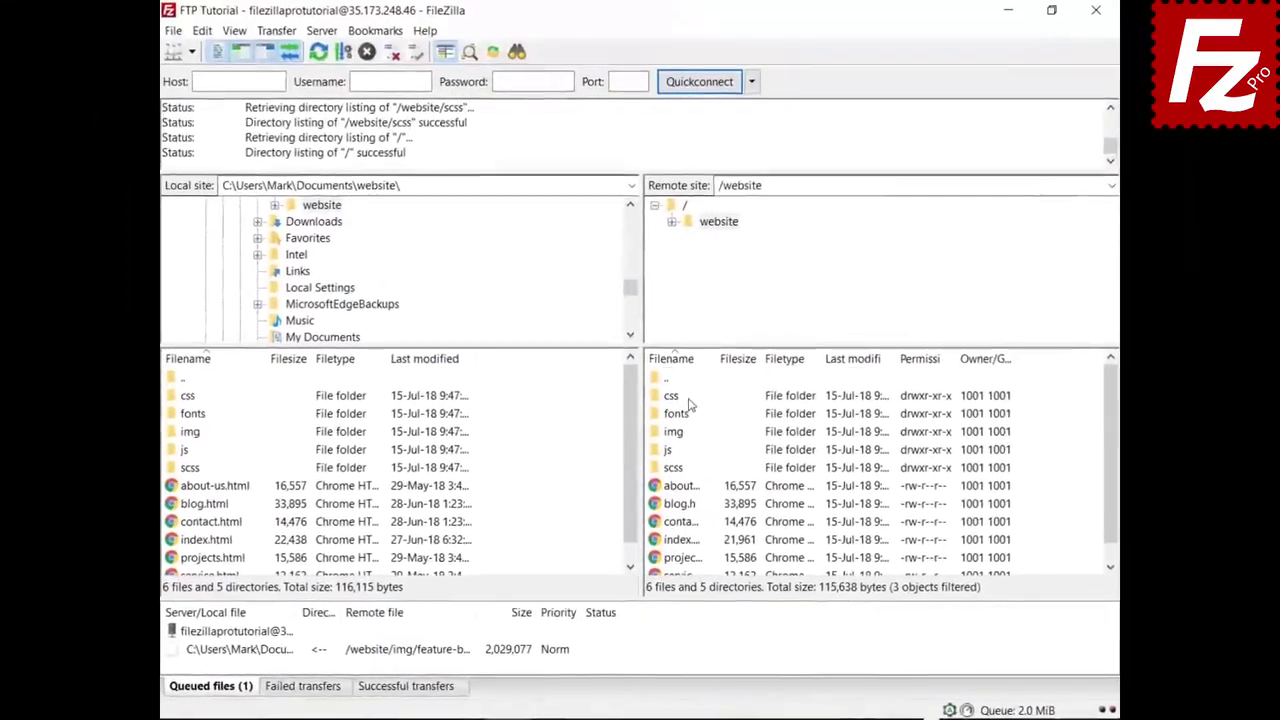
double_click(676, 397)
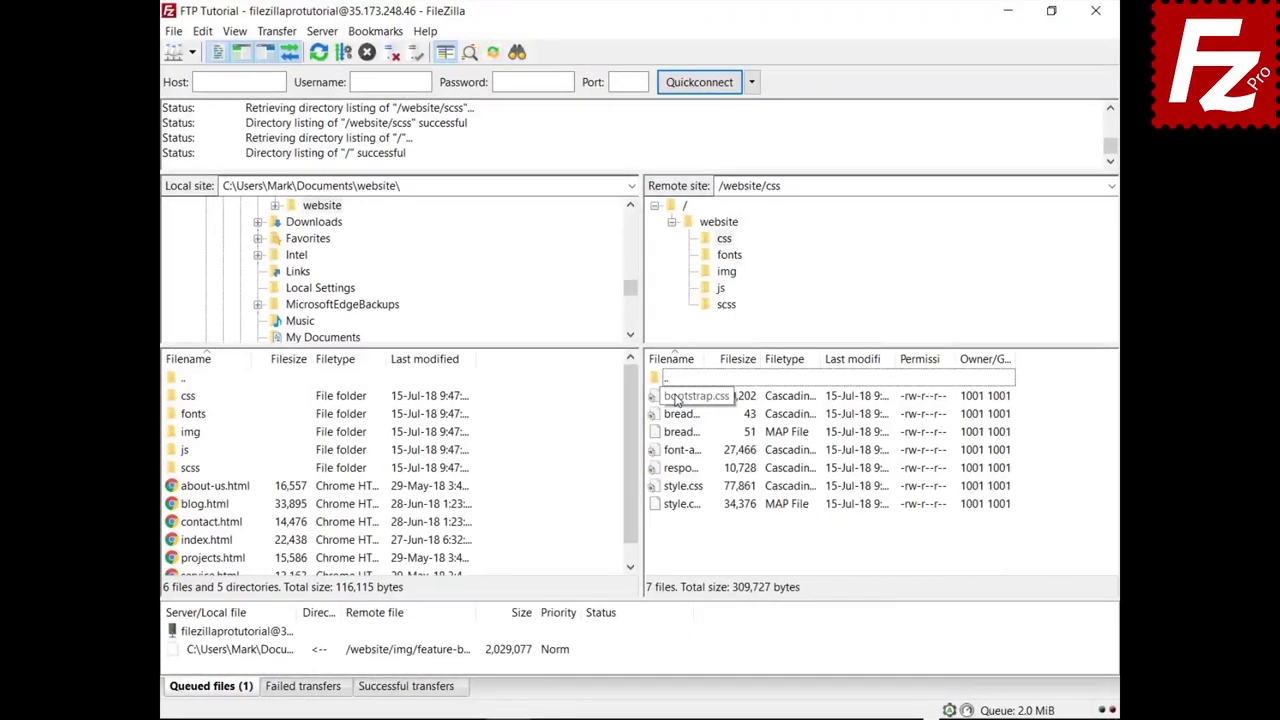
click(676, 397)
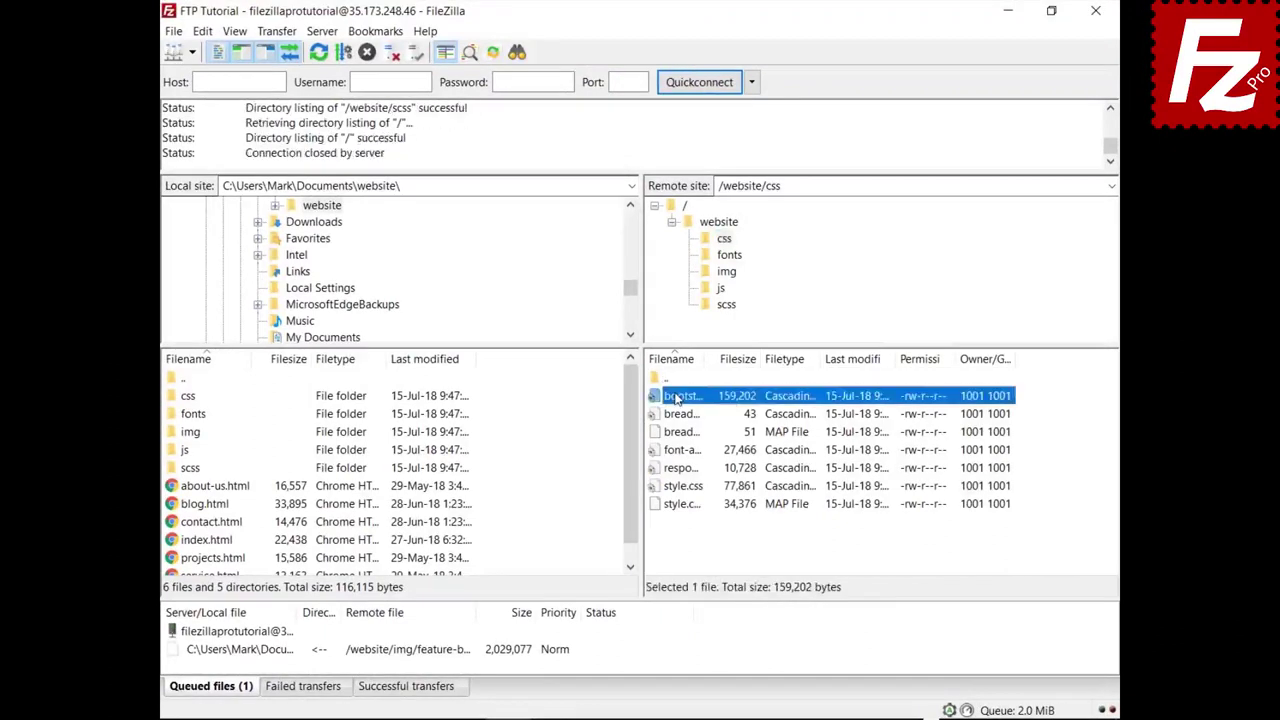
key(Down)
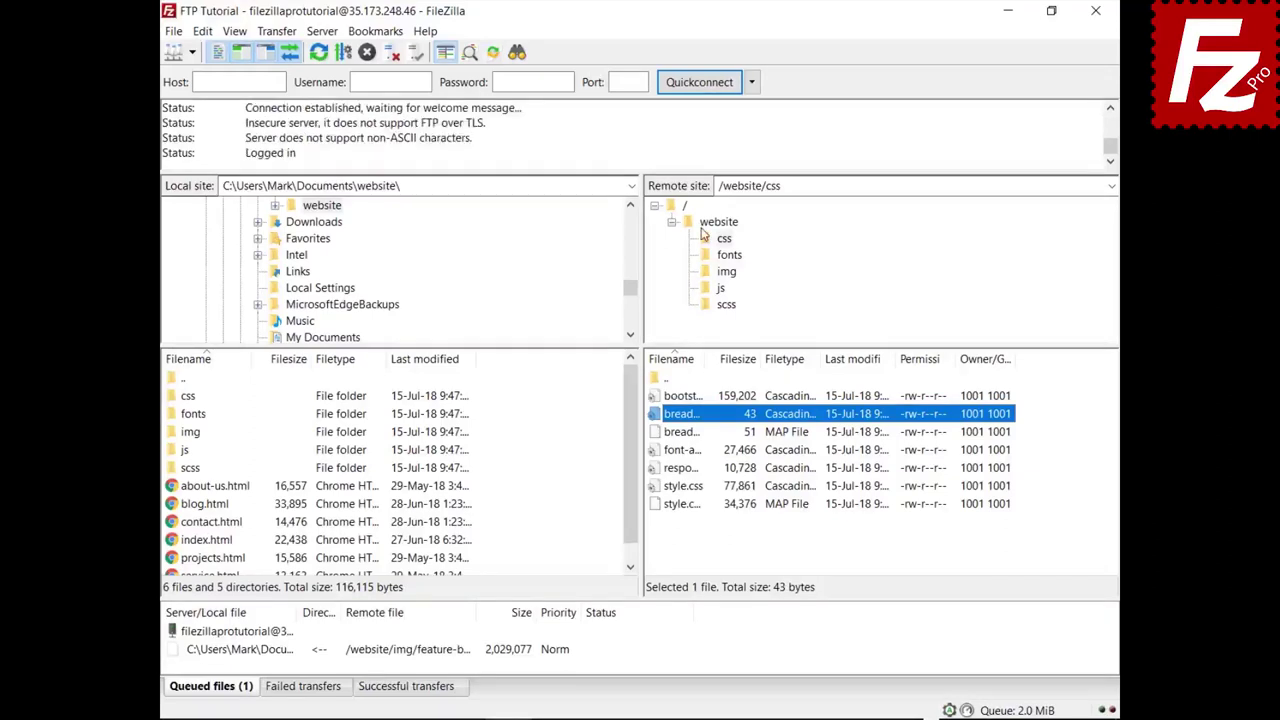
key(ctrl+f)
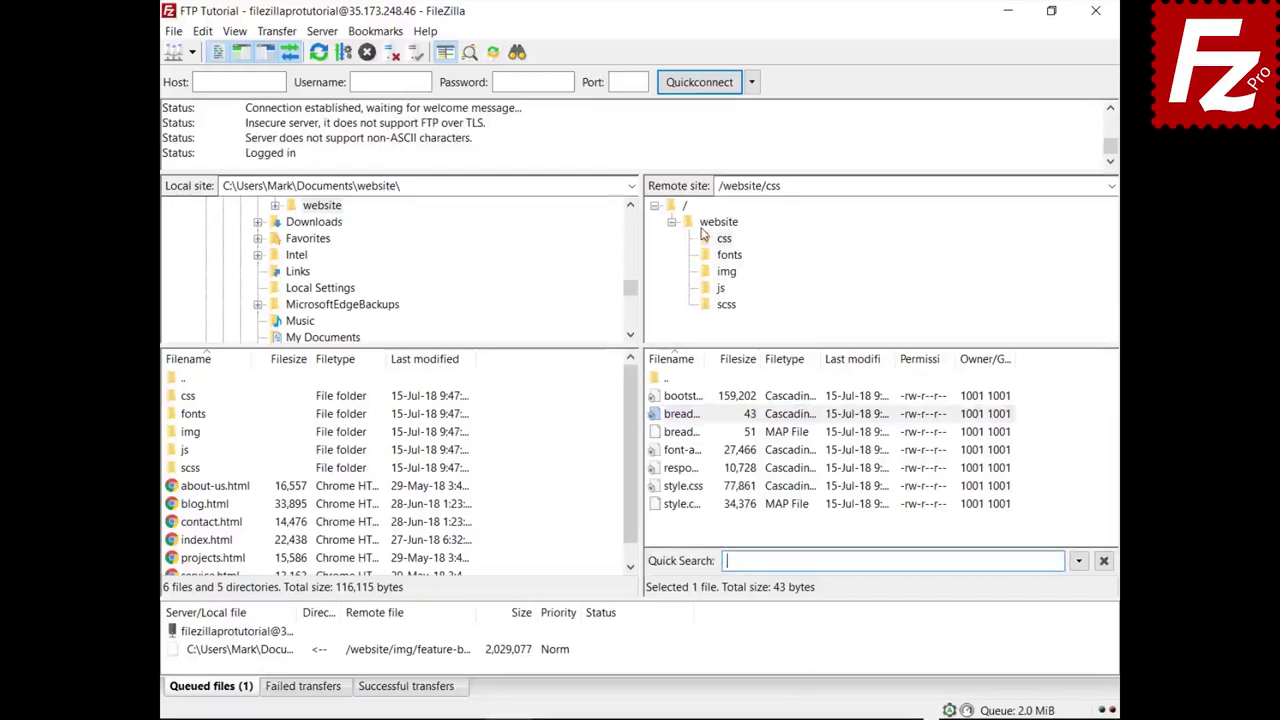
Step: Quick-search the css listing for 'style' and apply Invert Filter
text(style)
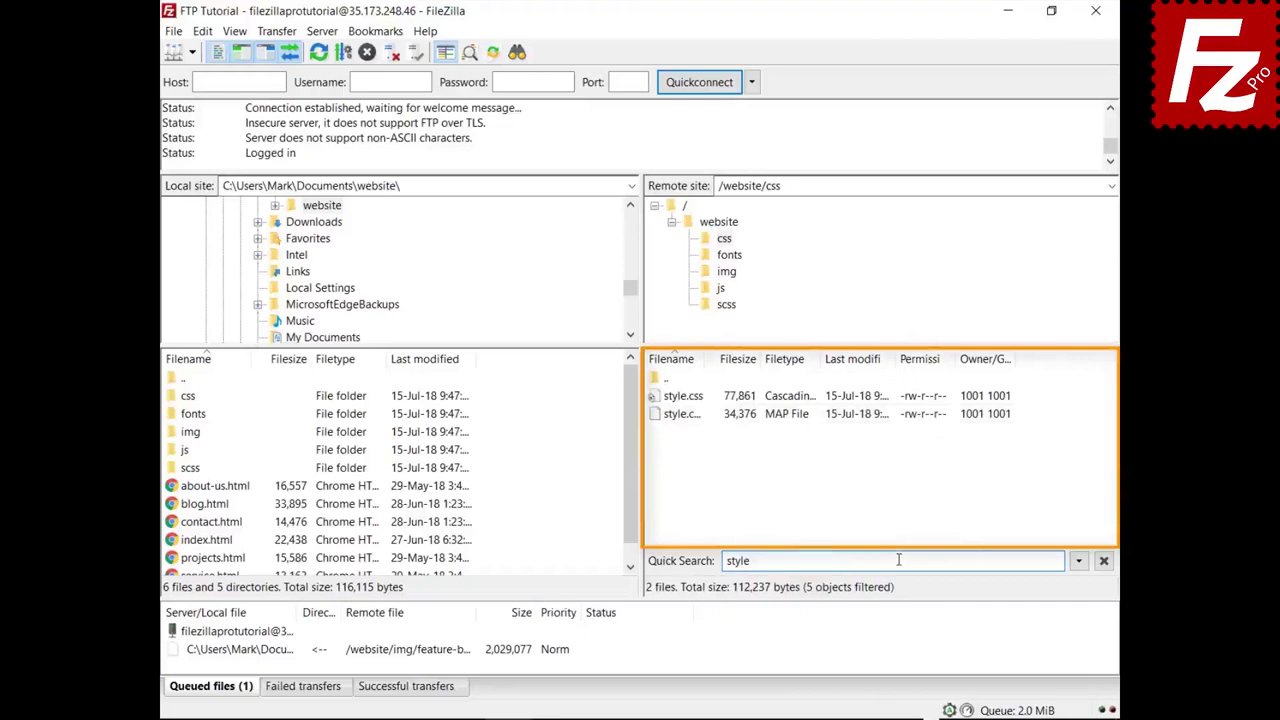
click(1079, 563)
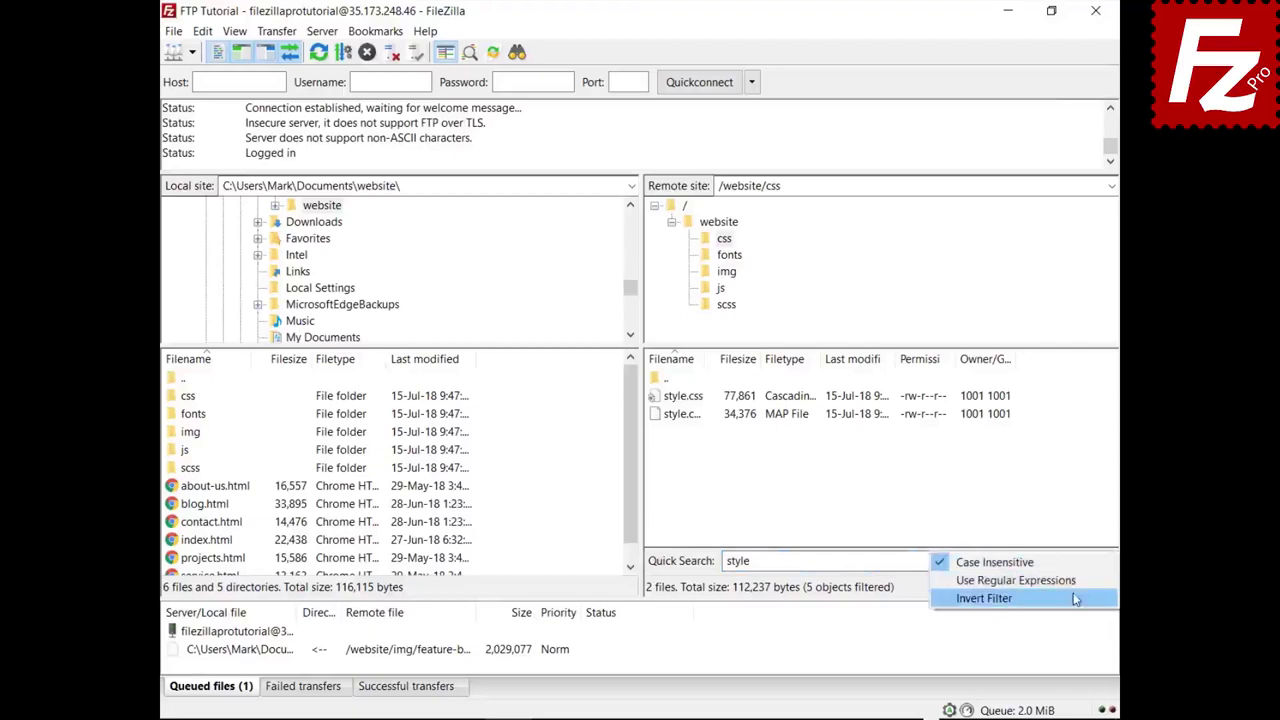
click(1072, 599)
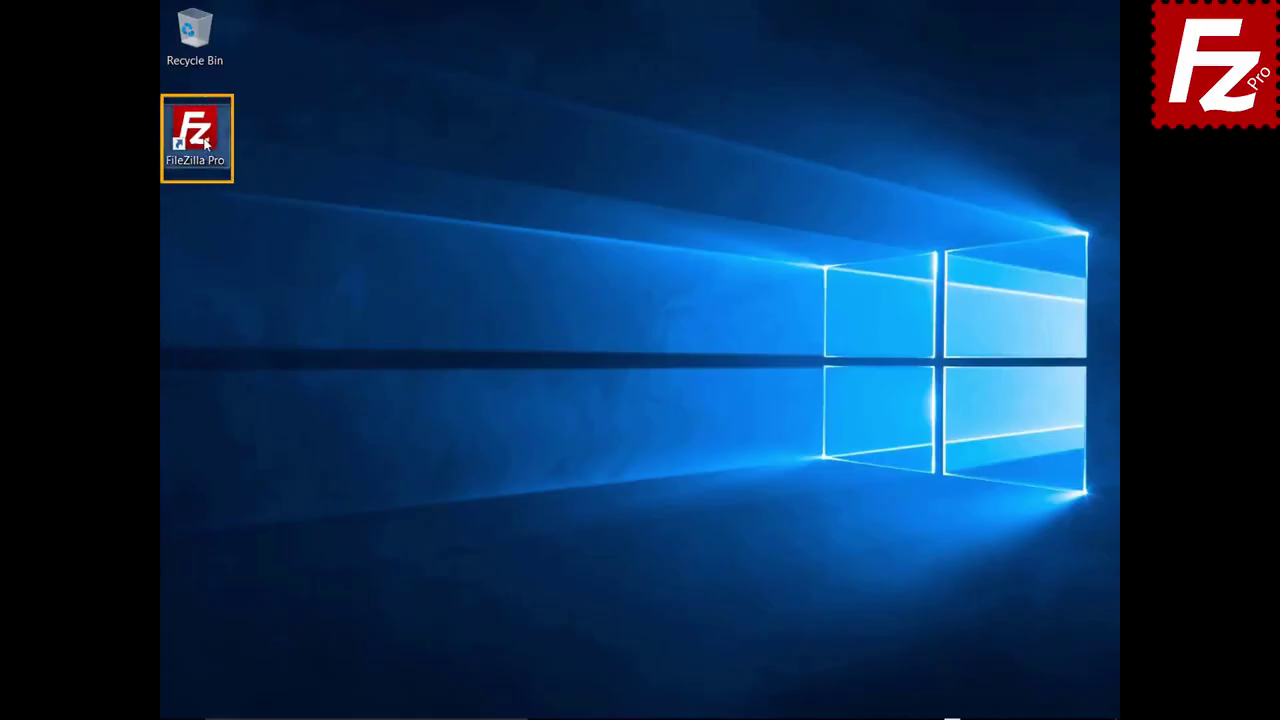
Step: Launch FileZilla Pro from the desktop shortcut and open the Edit menu
double_click(205, 143)
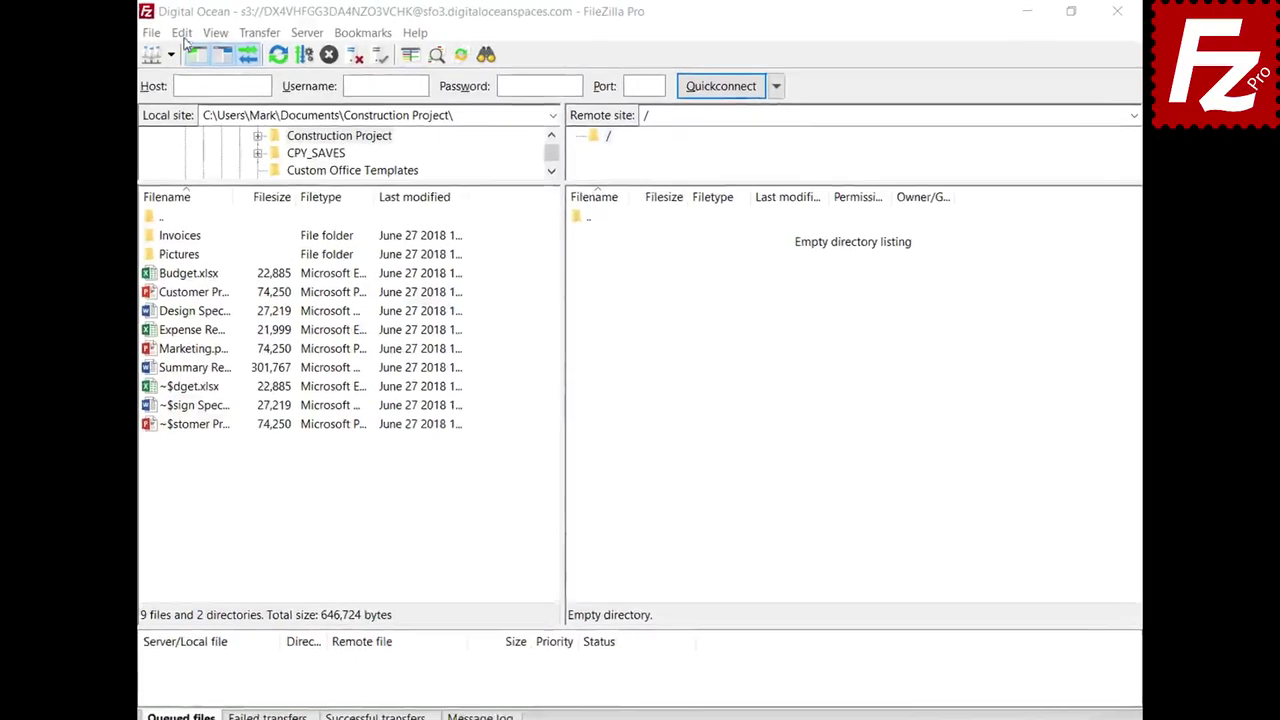
click(201, 31)
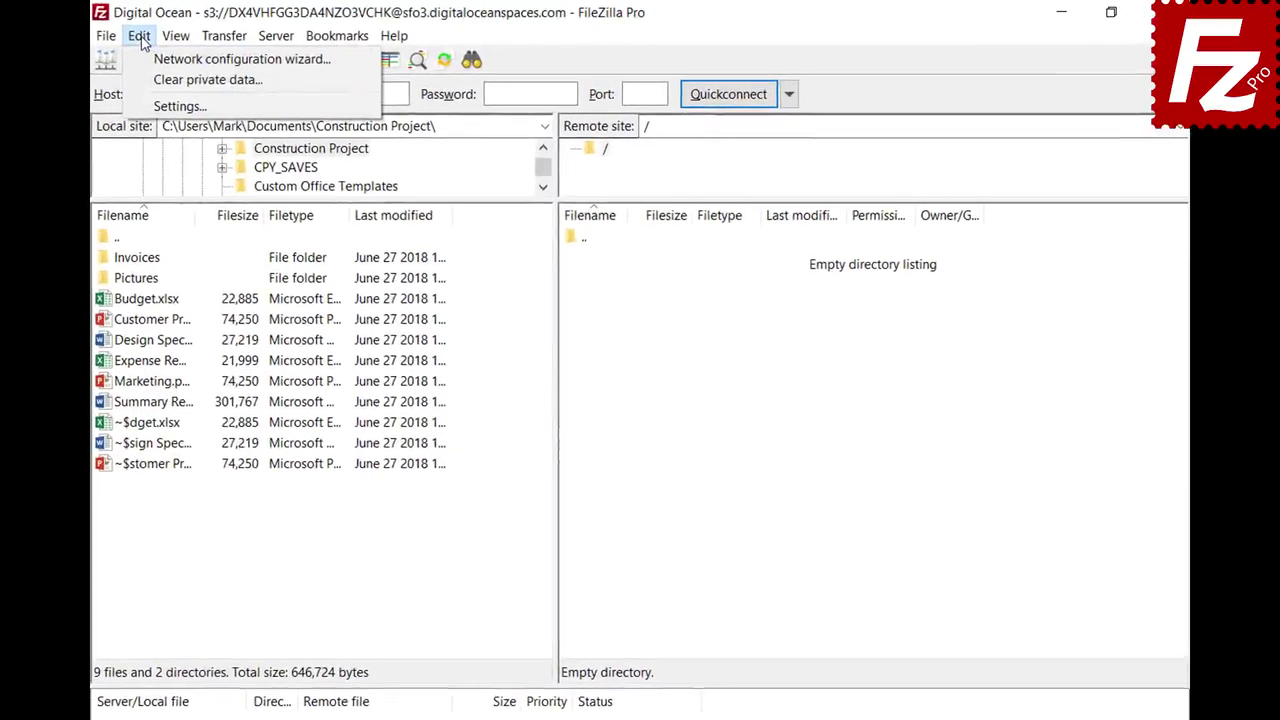
Step: Add json to the ASCII file types under FTP: File Types and save the settings
click(170, 106)
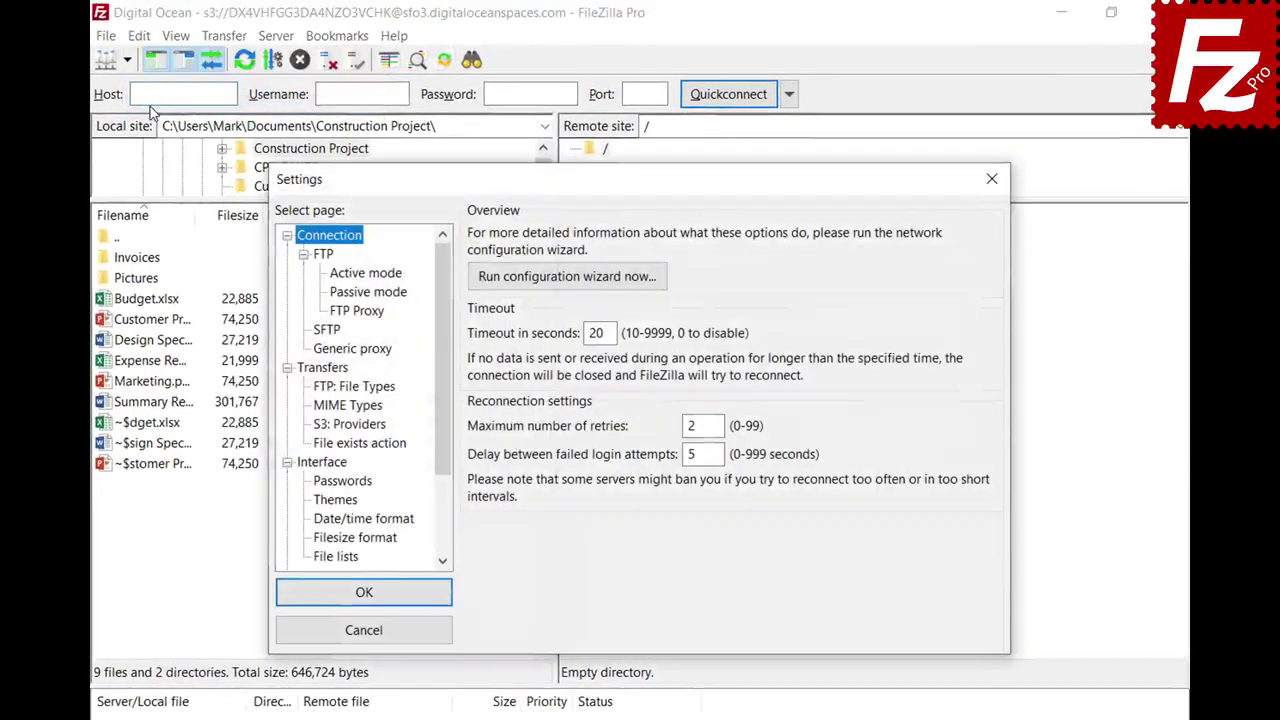
click(317, 390)
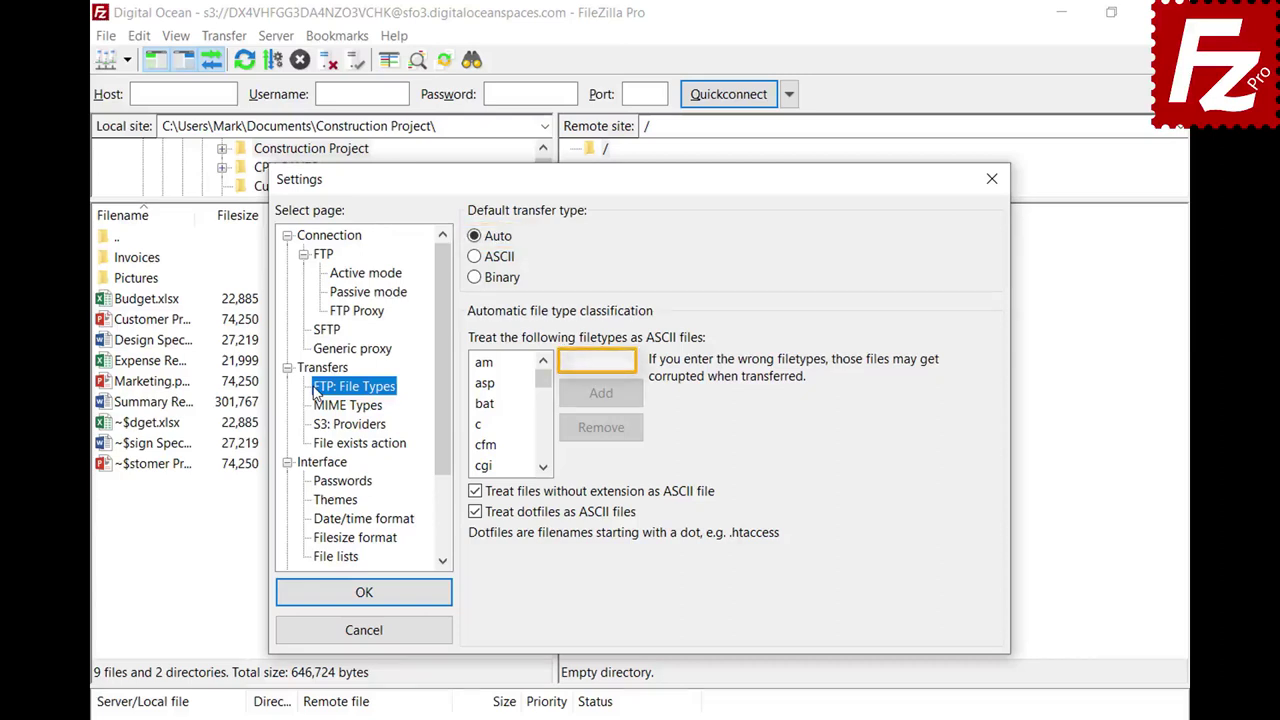
click(628, 362)
text(json)
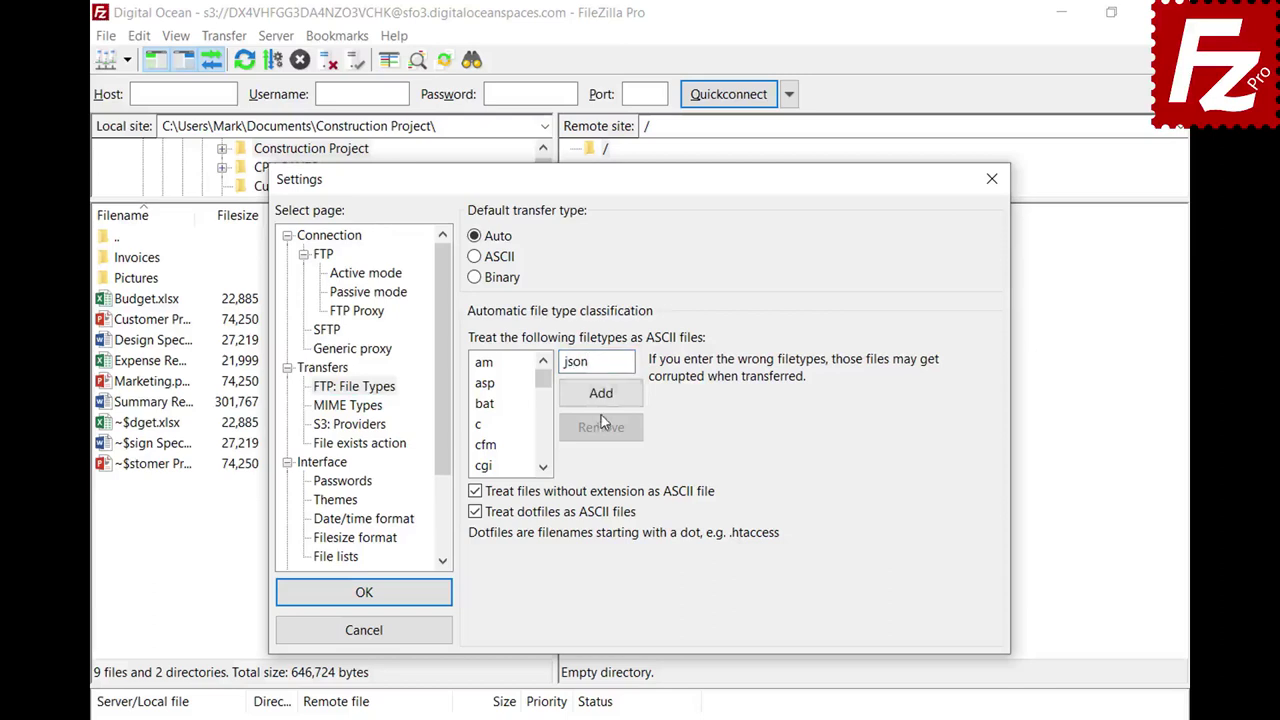
click(601, 401)
drag(545, 385, 546, 414)
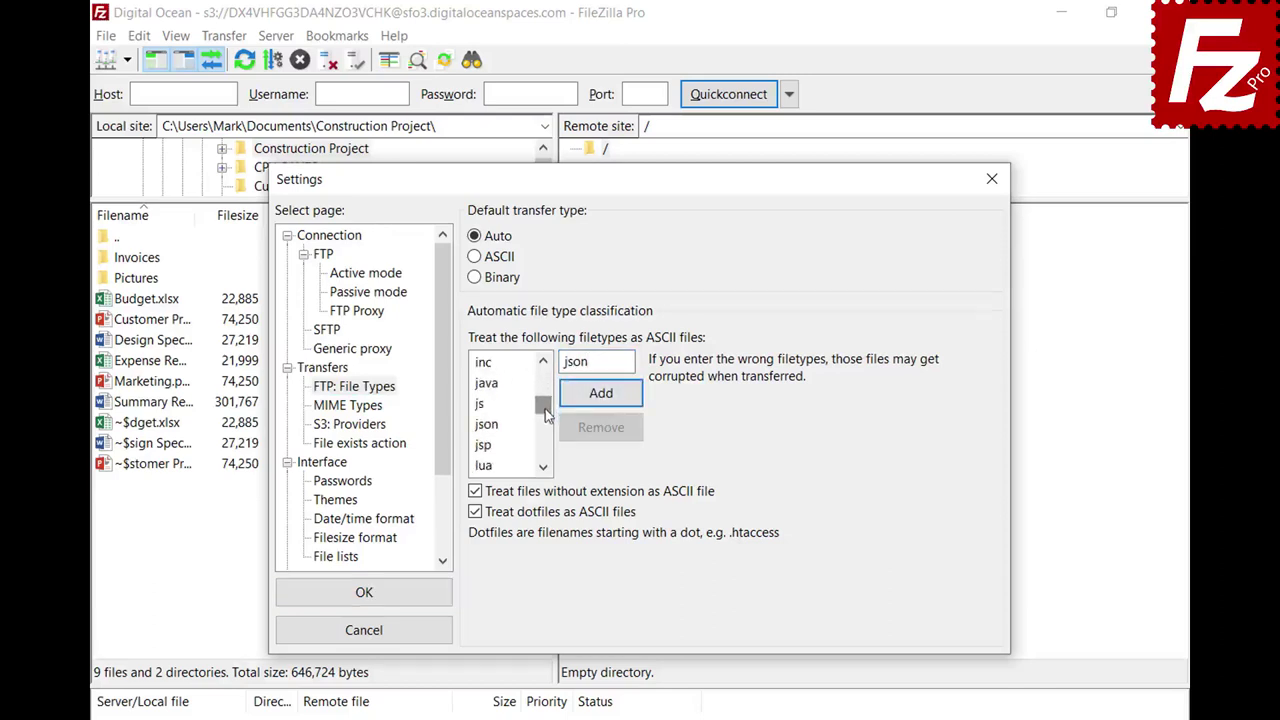
click(497, 426)
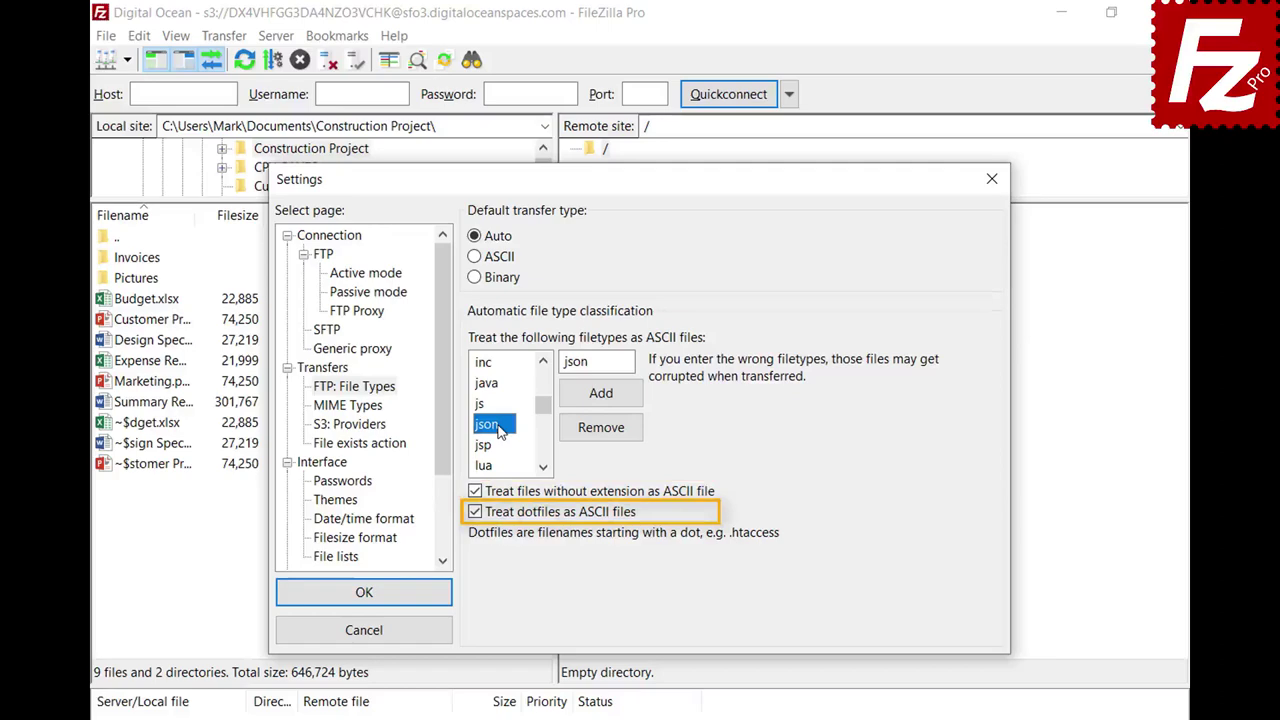
click(362, 603)
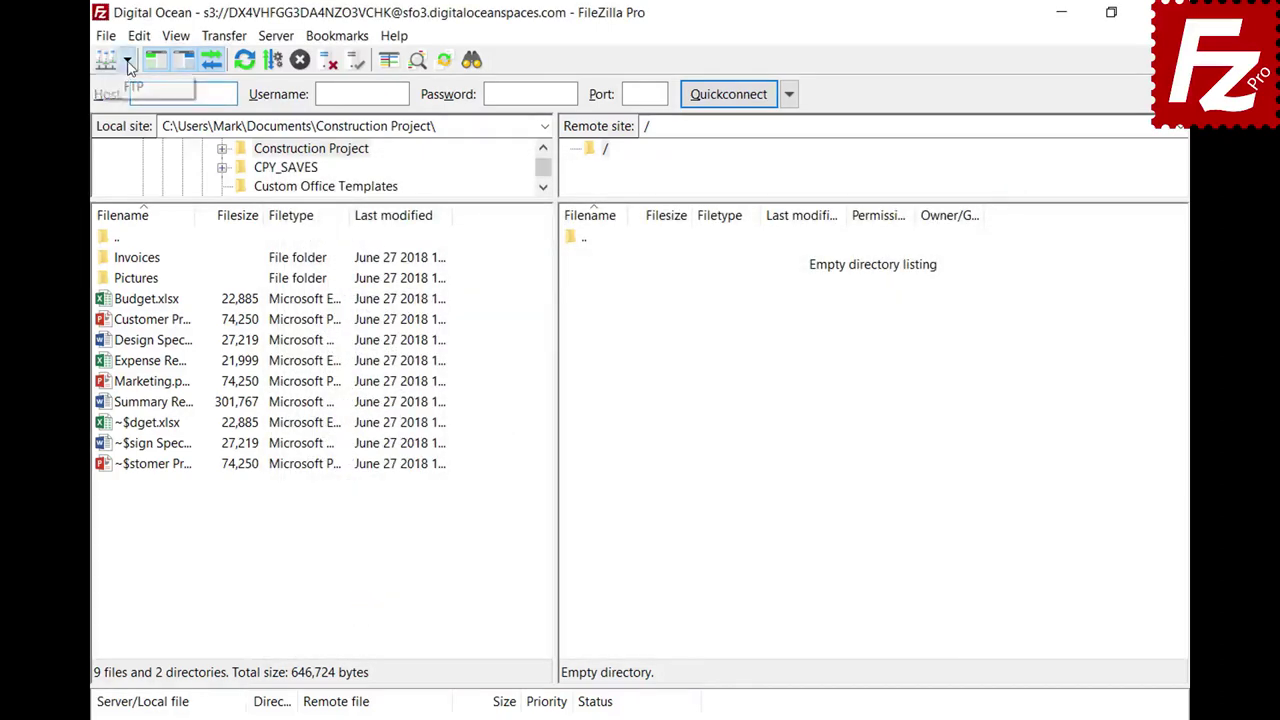
Step: Open the saved FTP site in a new tab and view the transfer type choices
click(132, 88)
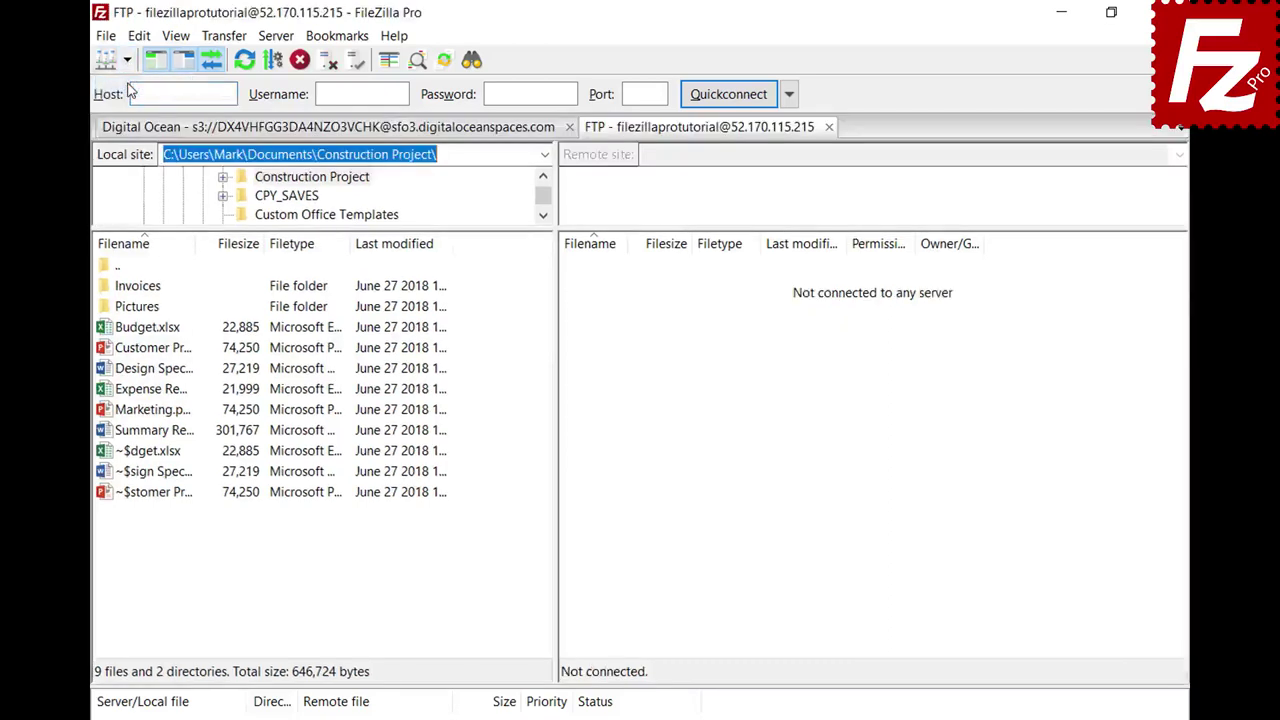
click(224, 37)
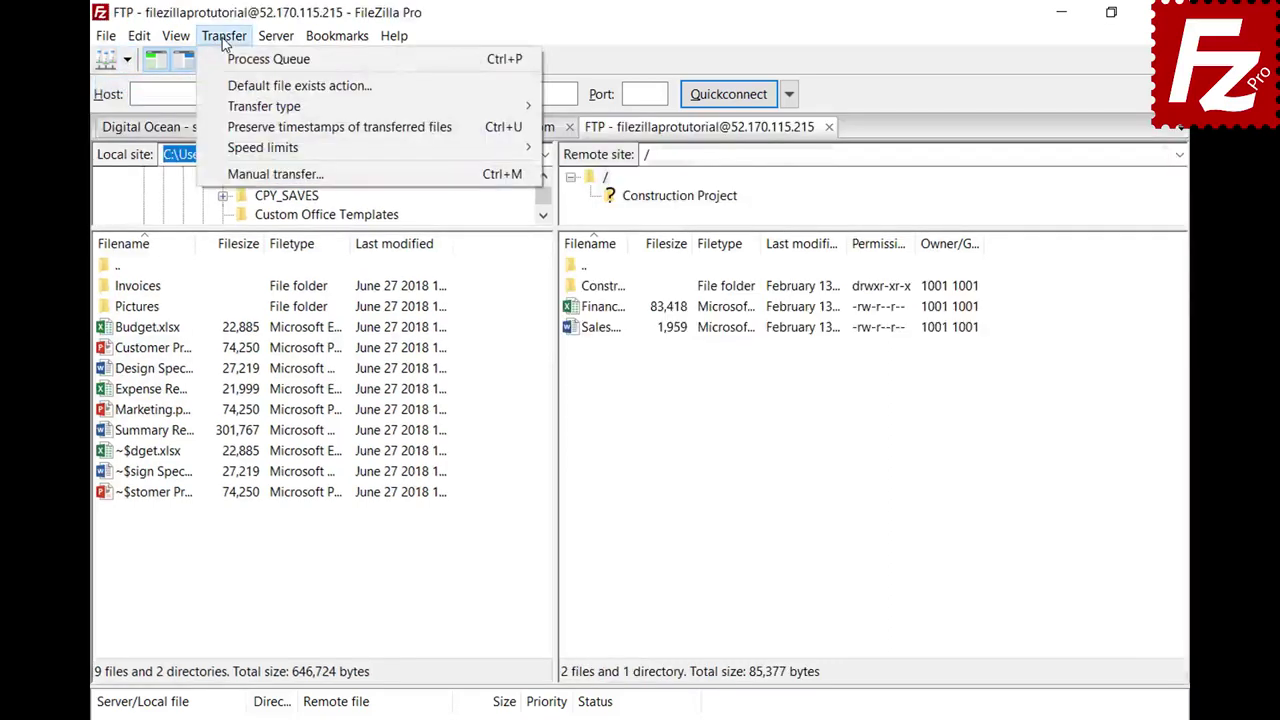
mouse_move(231, 108)
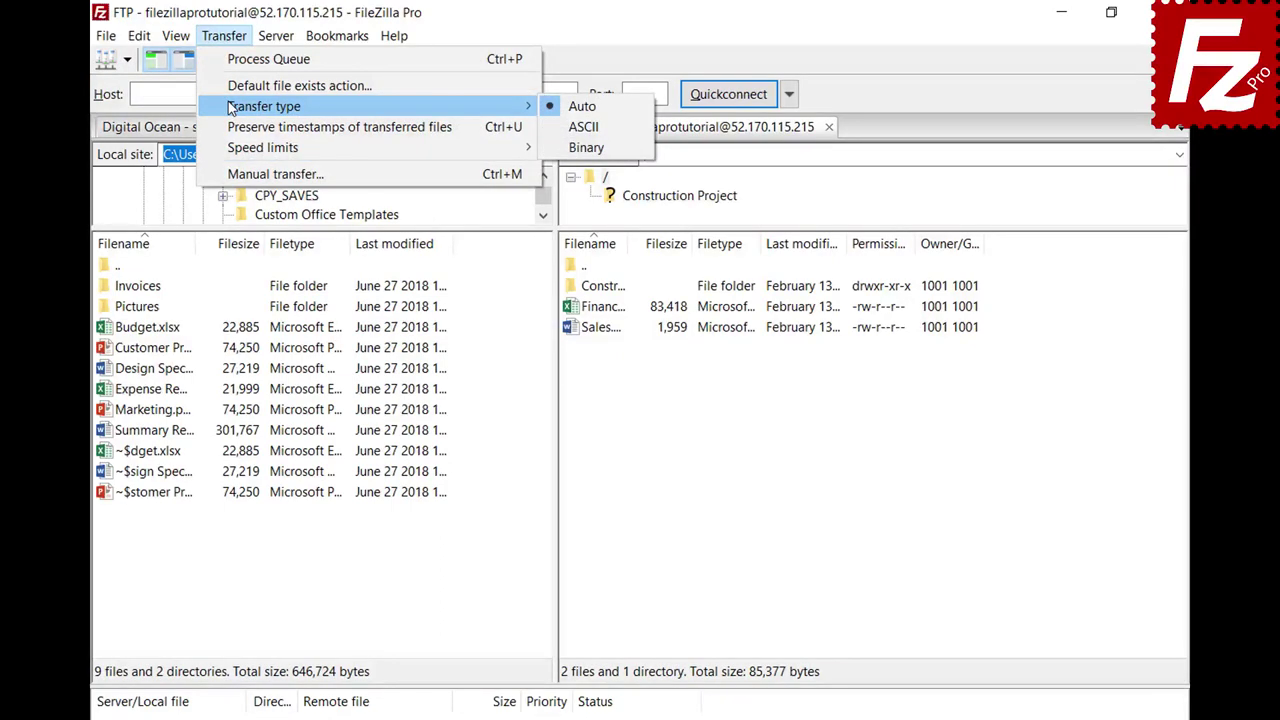
key(Escape)
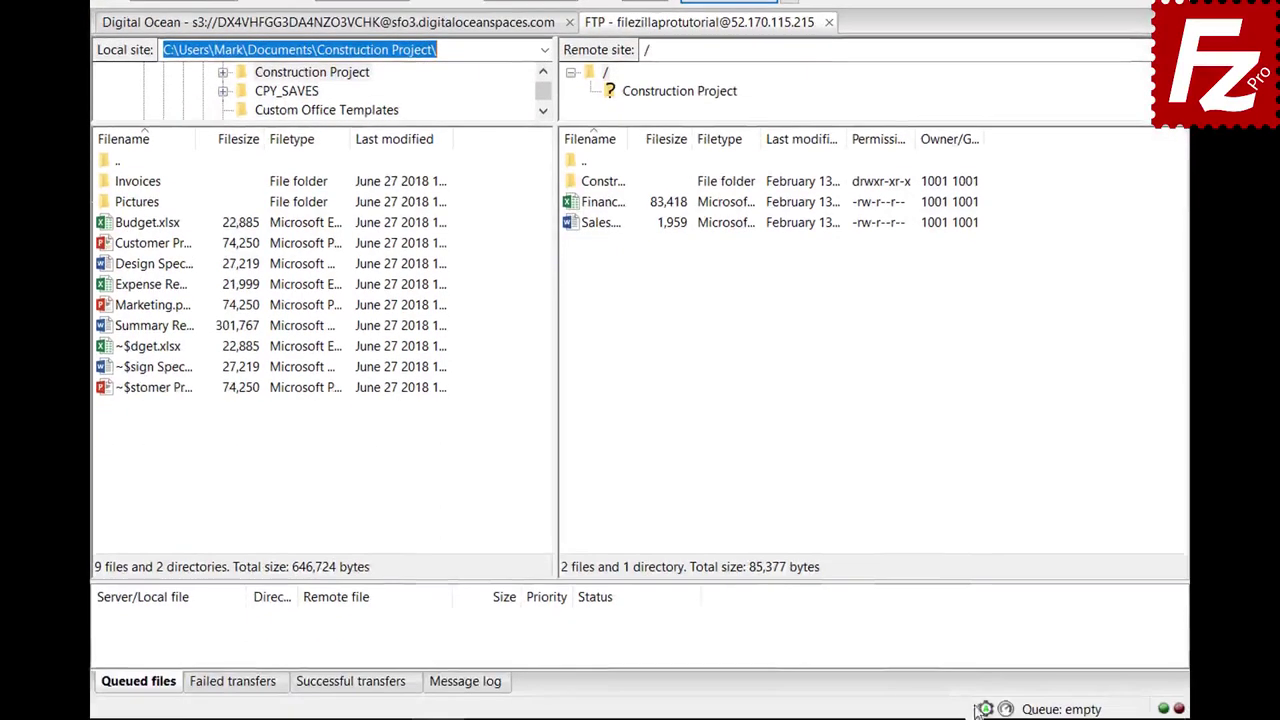
click(986, 708)
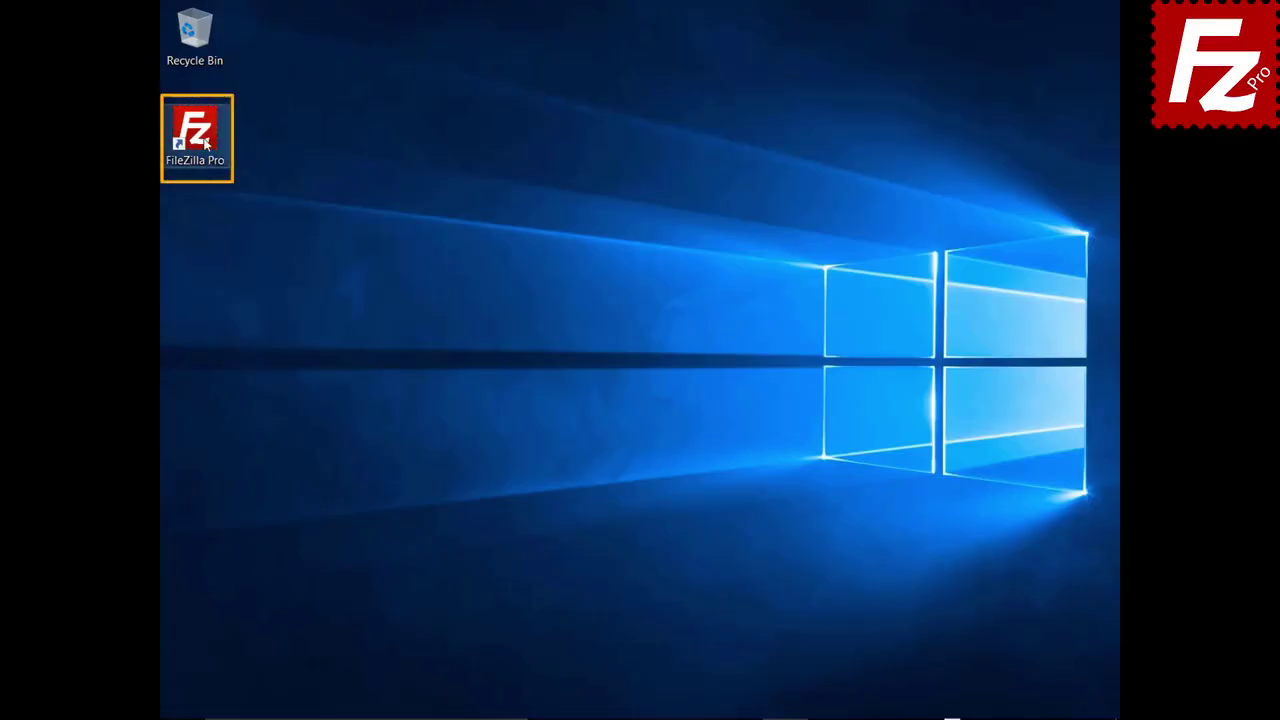
Step: Launch FileZilla Pro and connect to the saved FTP Tutorial site
double_click(205, 143)
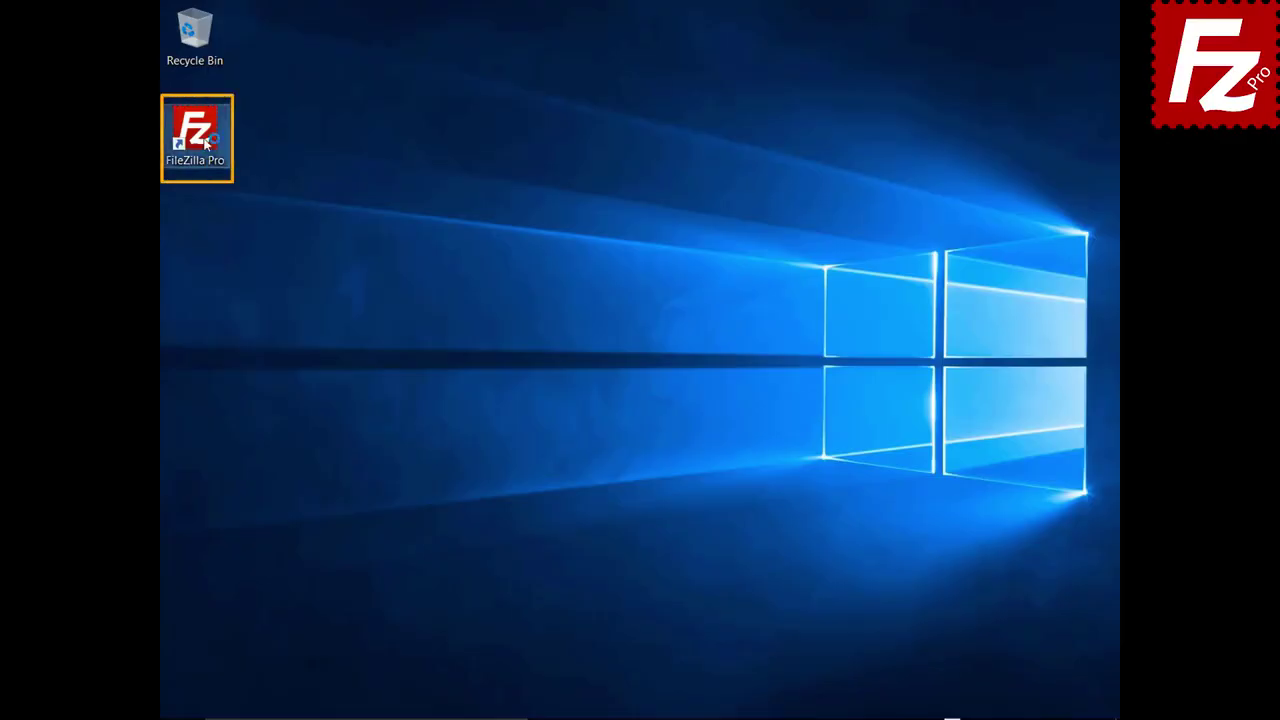
click(224, 63)
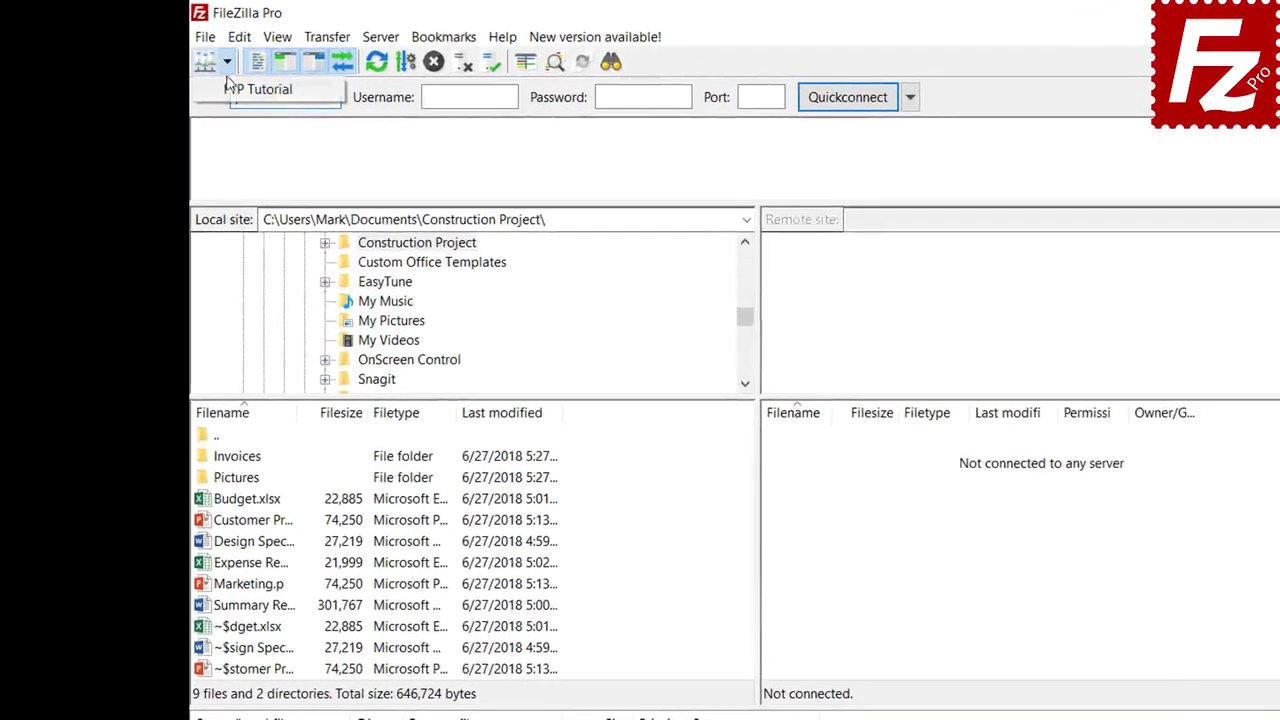
click(232, 89)
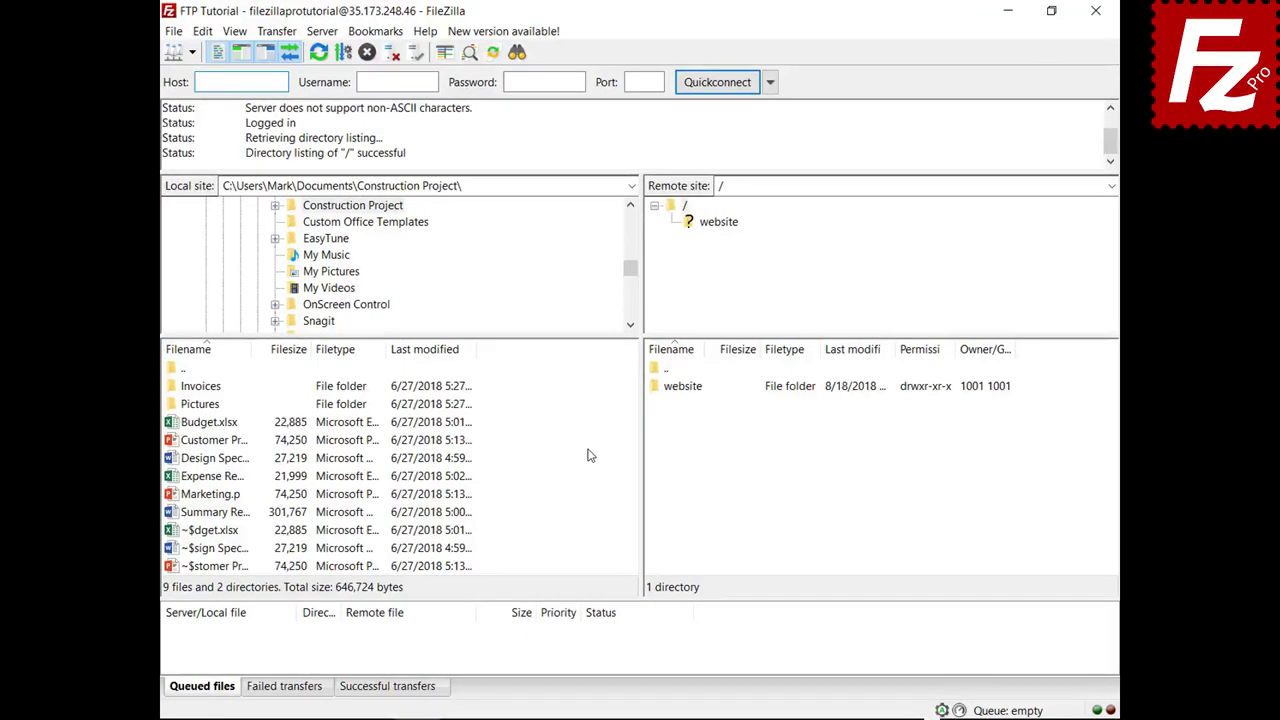
Step: Upload Summary Report.docx from the local list to the server root
click(215, 514)
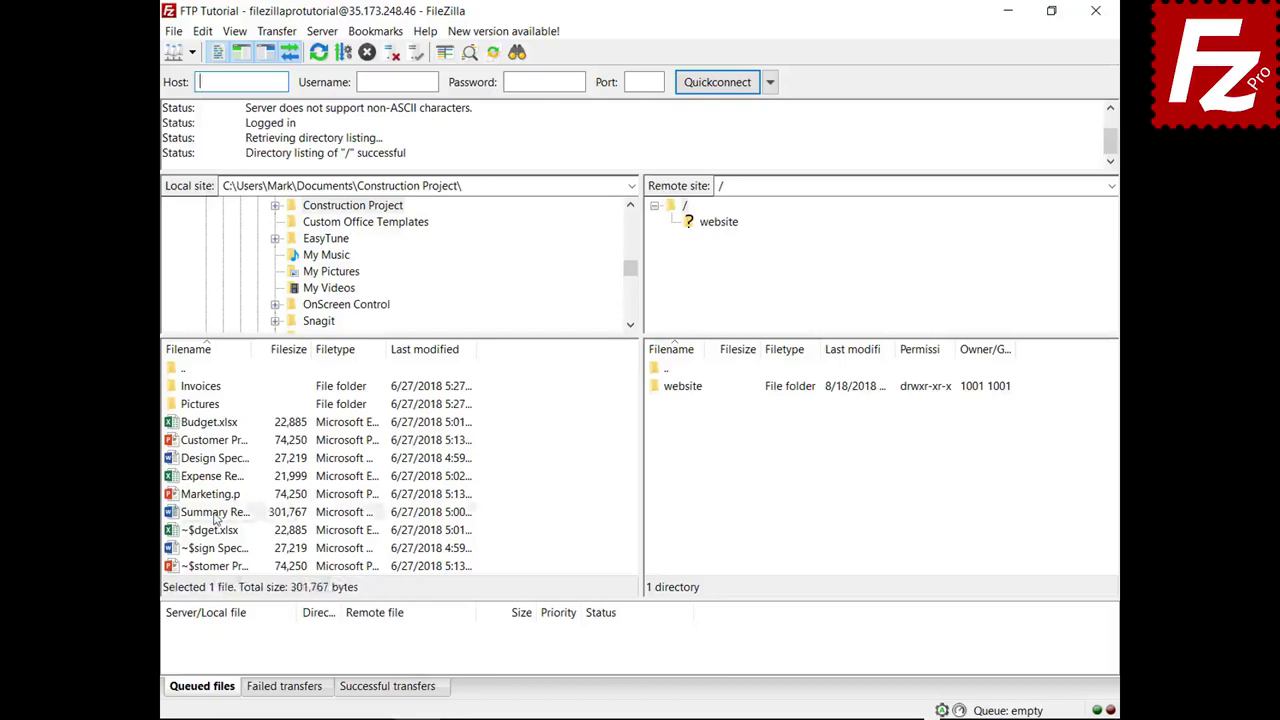
right_click(215, 514)
click(258, 525)
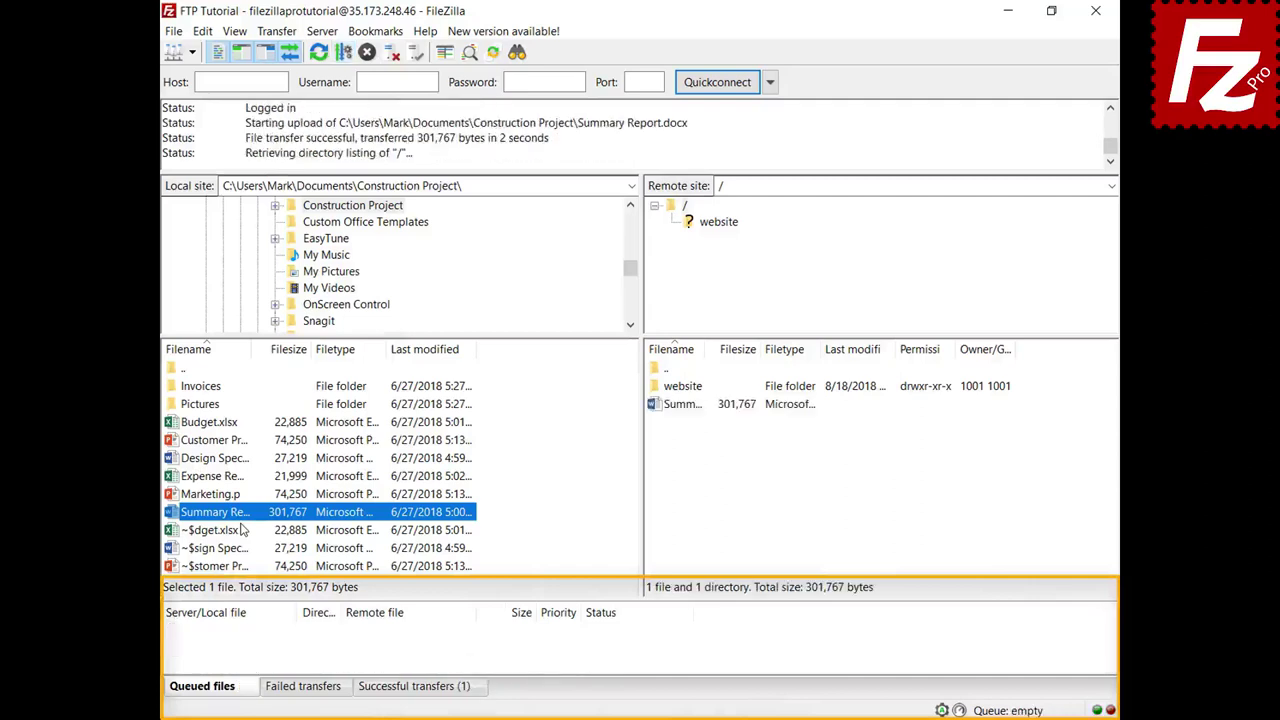
Step: Queue Budget.xlsx and the Invoices folder, then process the transfer queue
right_click(215, 422)
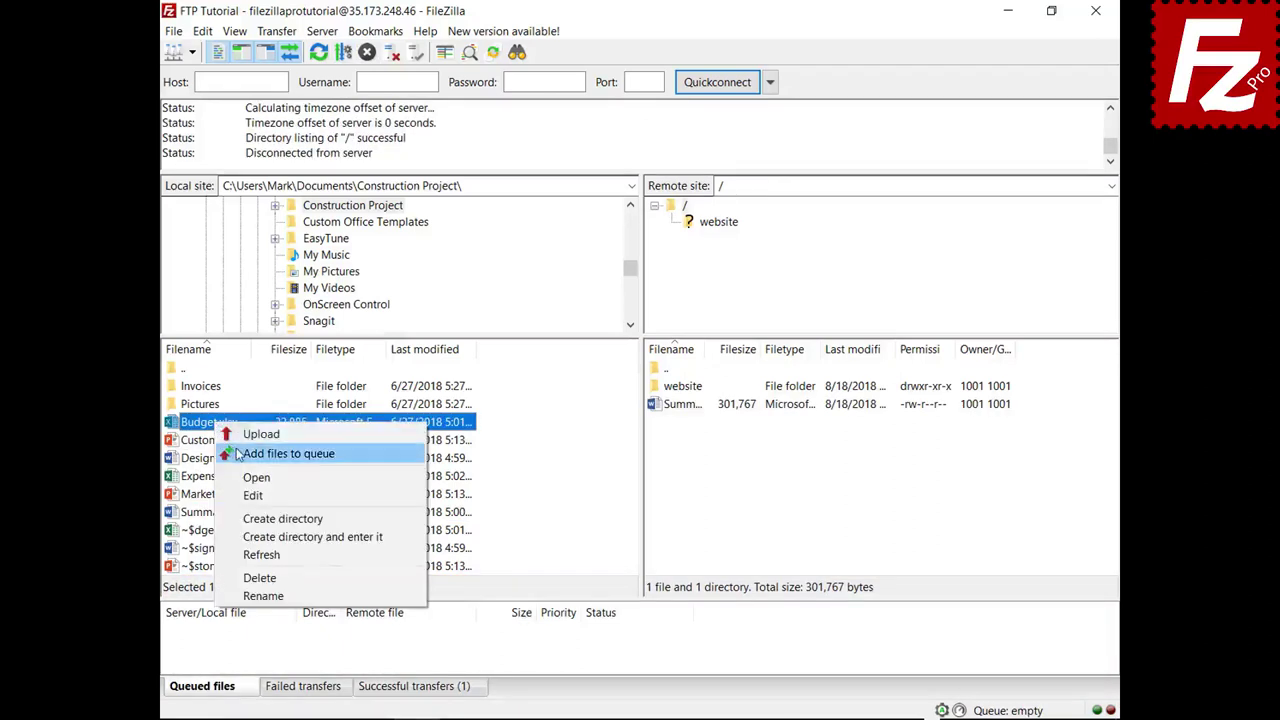
click(237, 455)
right_click(212, 387)
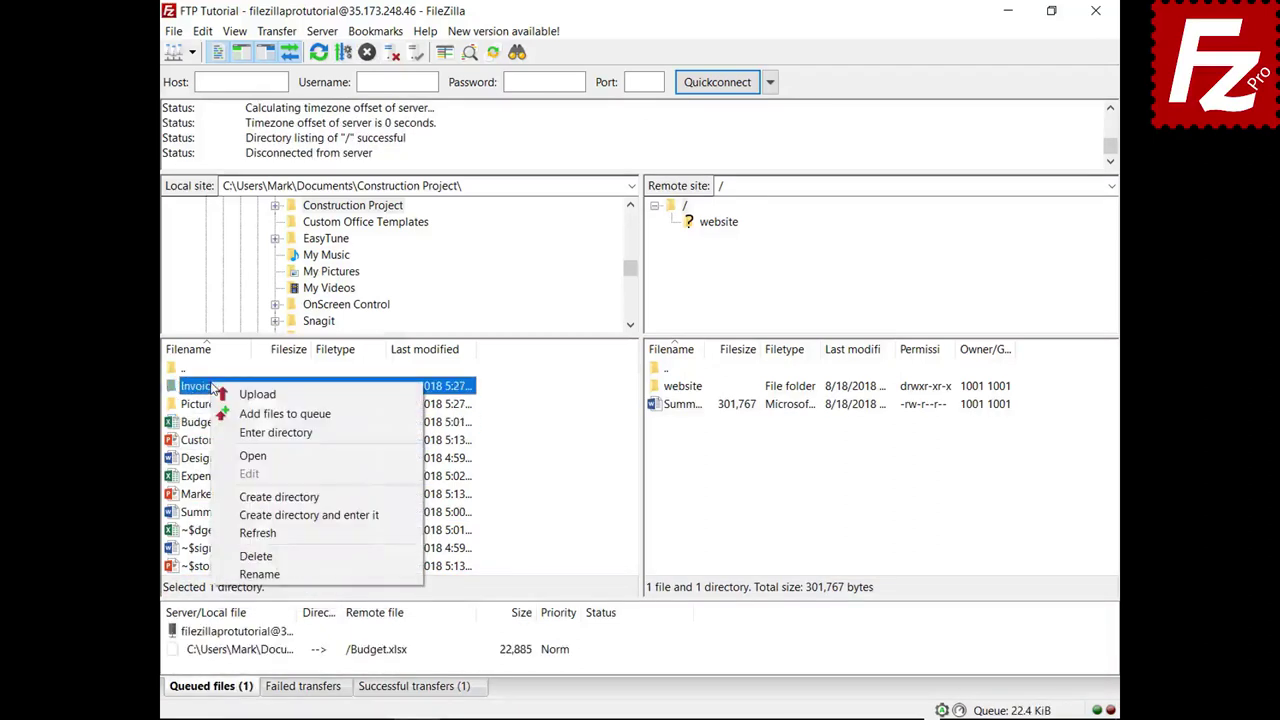
click(227, 413)
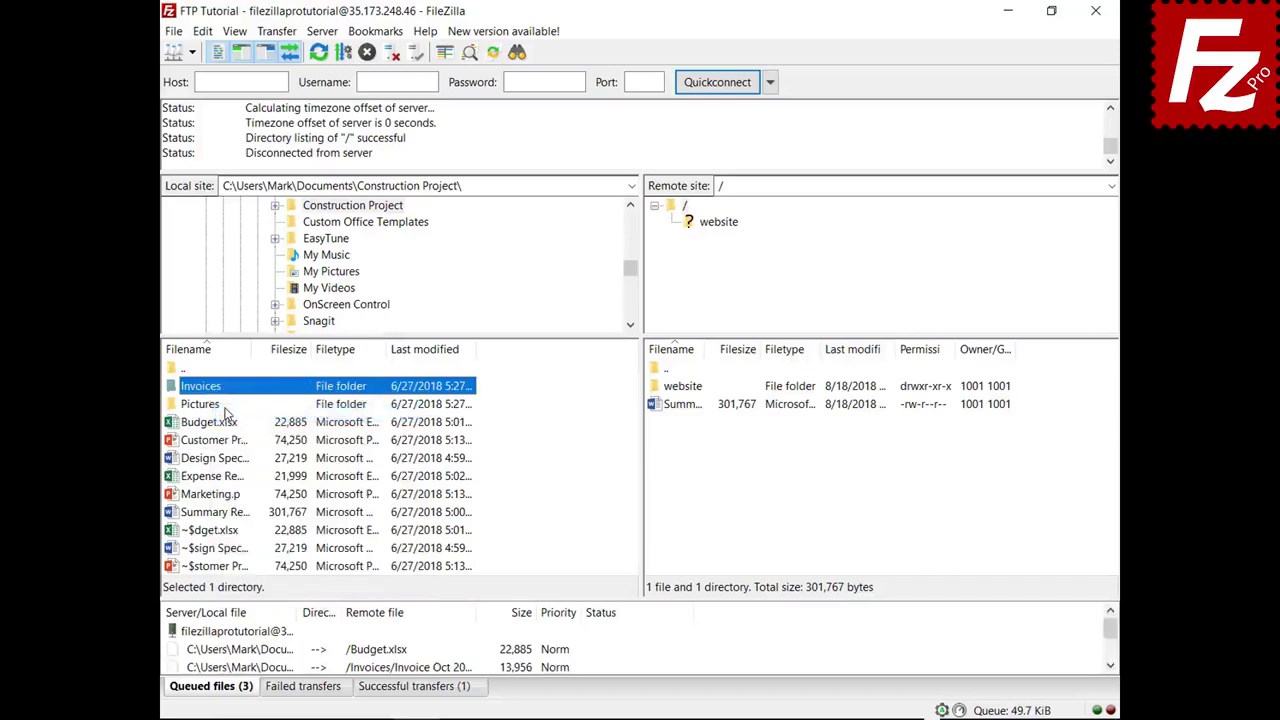
right_click(245, 633)
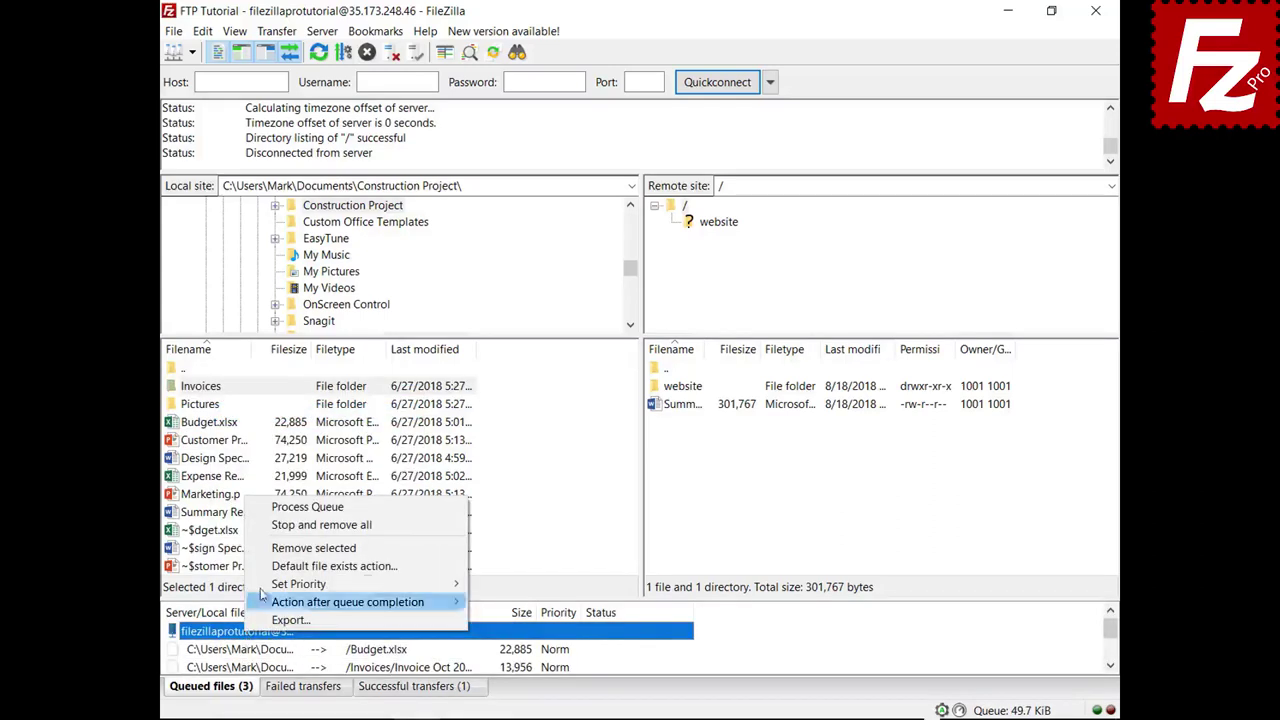
click(279, 510)
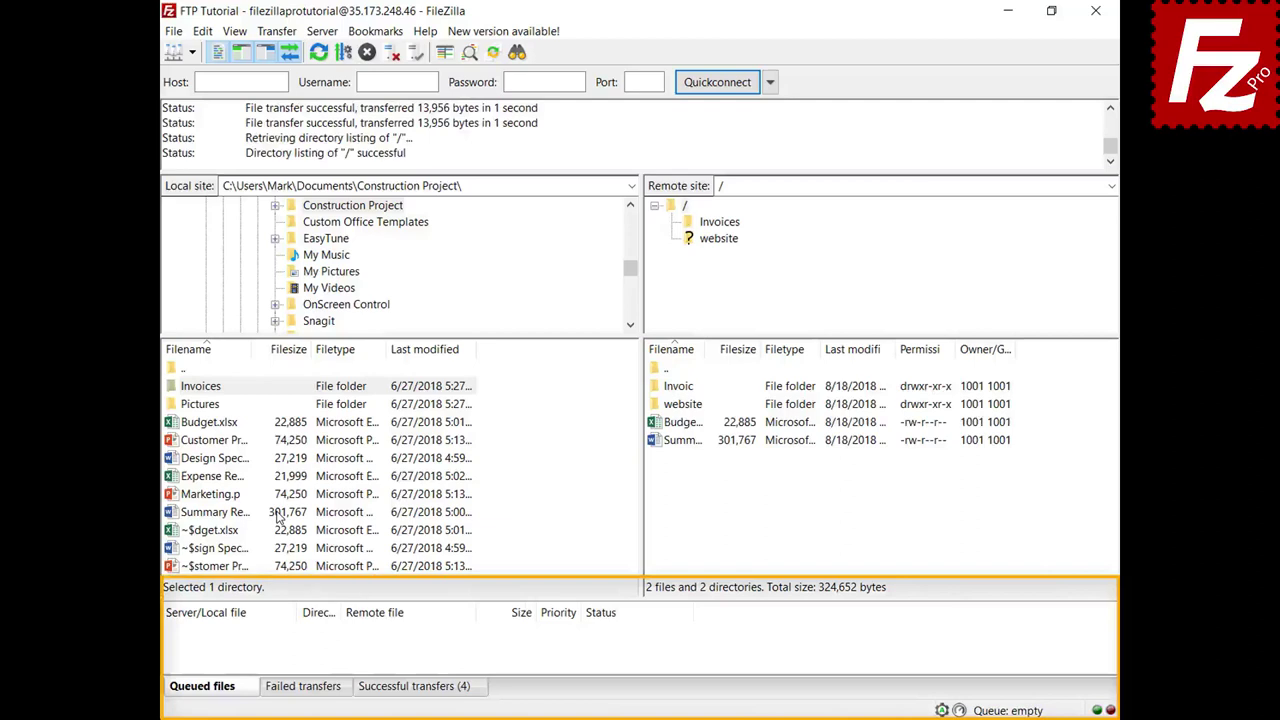
Step: Add Design Specs.docx and Expense Report.xlsx to the transfer queue
right_click(222, 459)
click(232, 490)
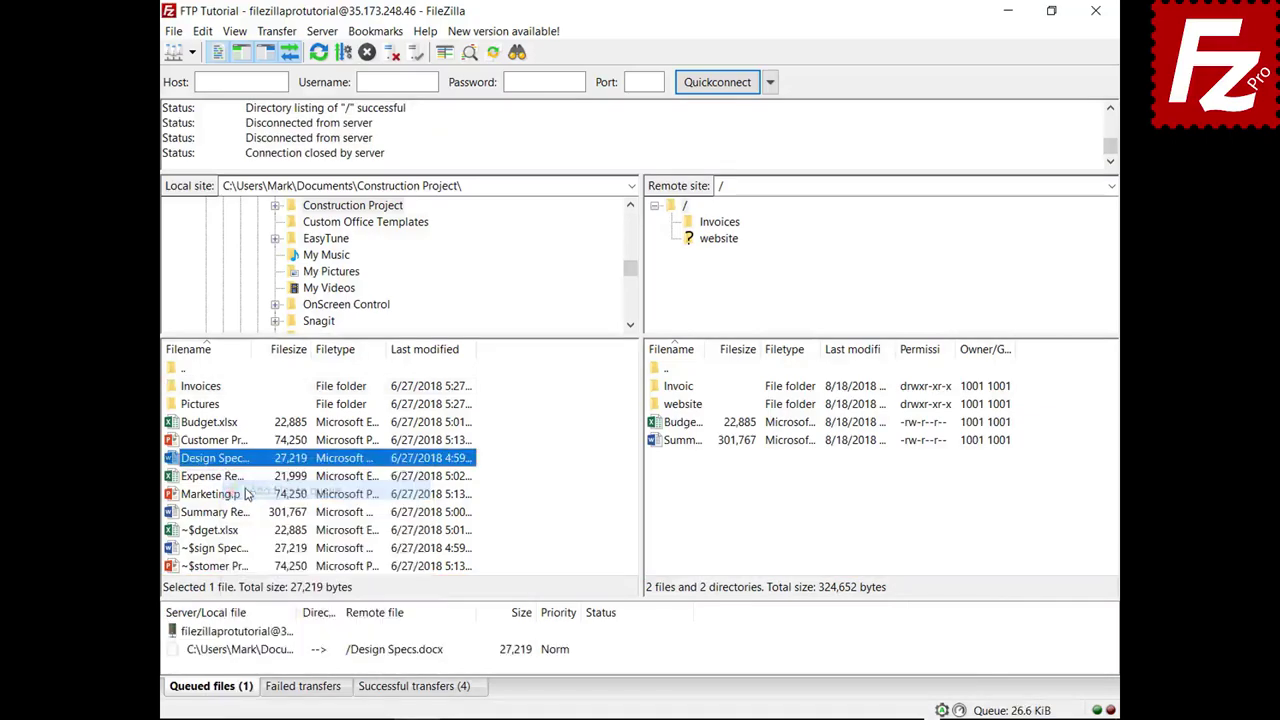
right_click(230, 479)
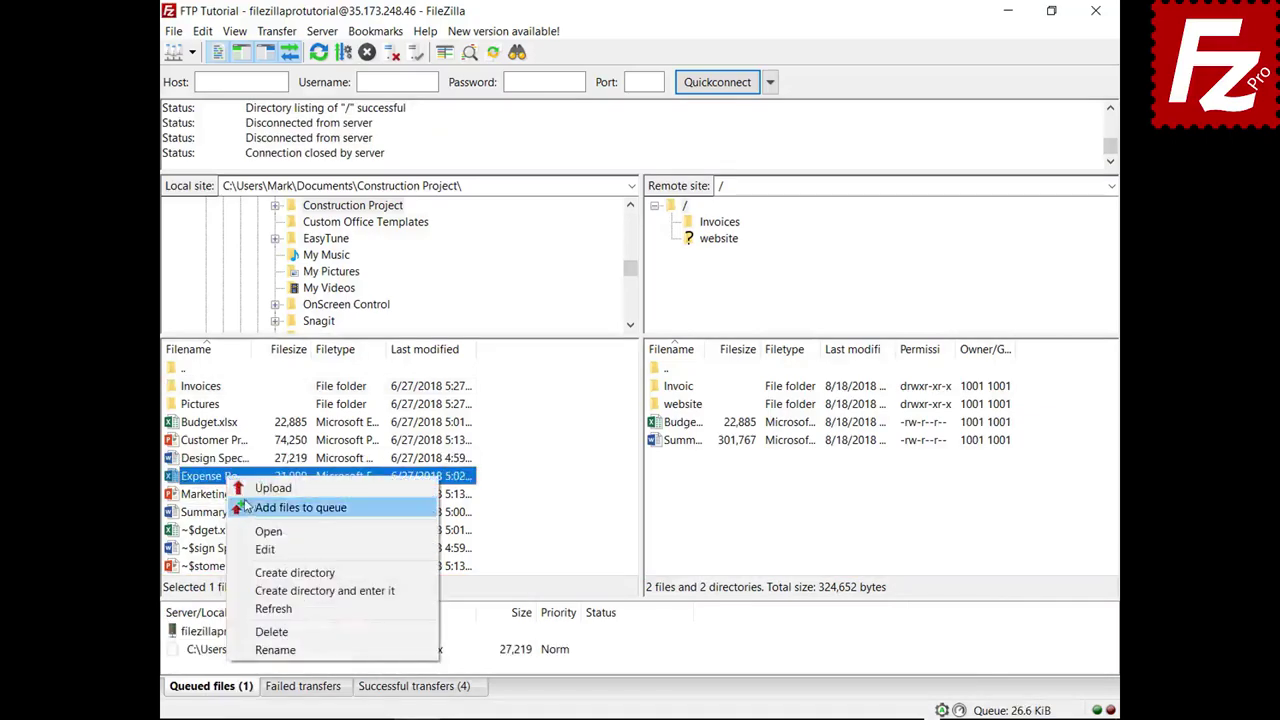
click(250, 508)
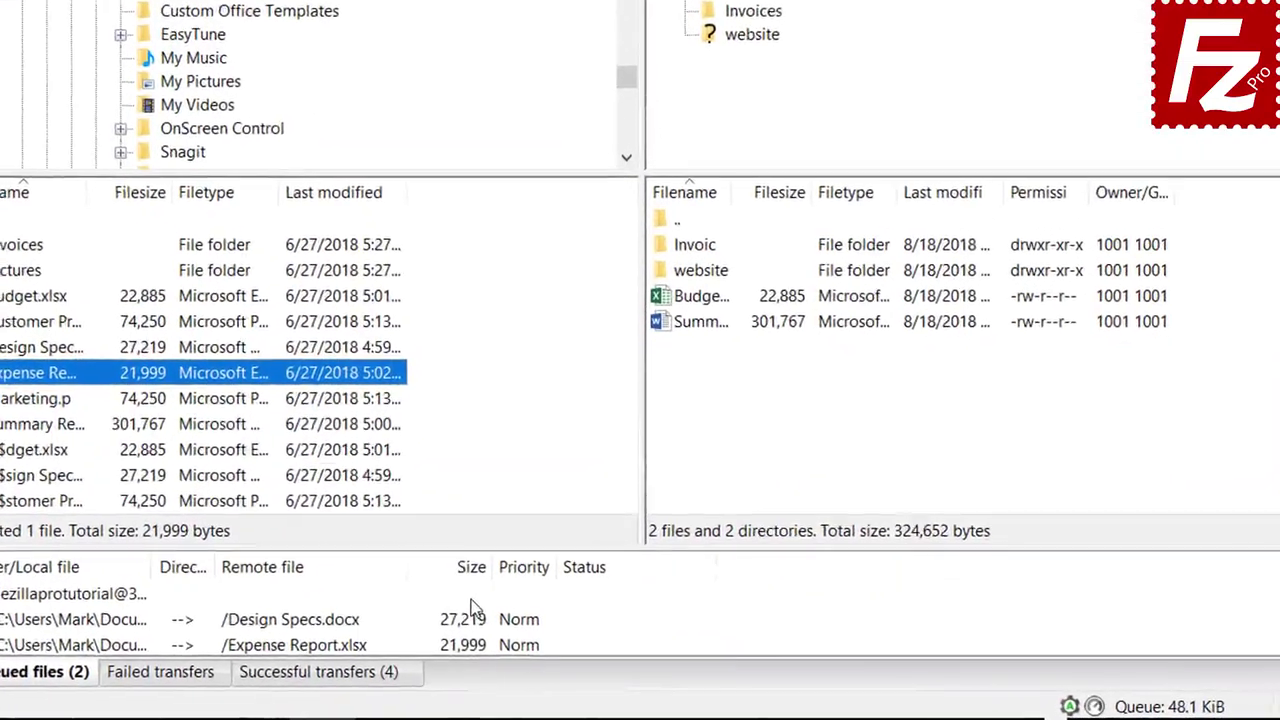
Step: Sort the queue by size, give Expense Report.xlsx High priority, and process the queue
click(521, 617)
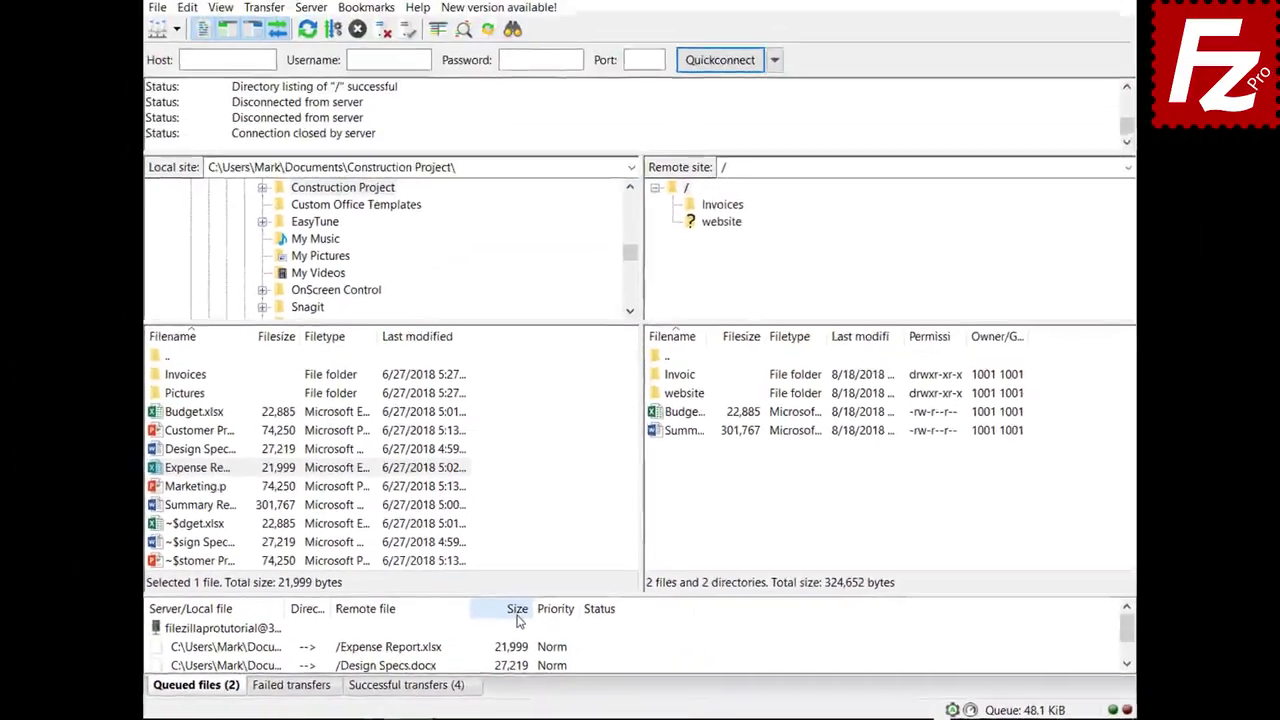
right_click(290, 652)
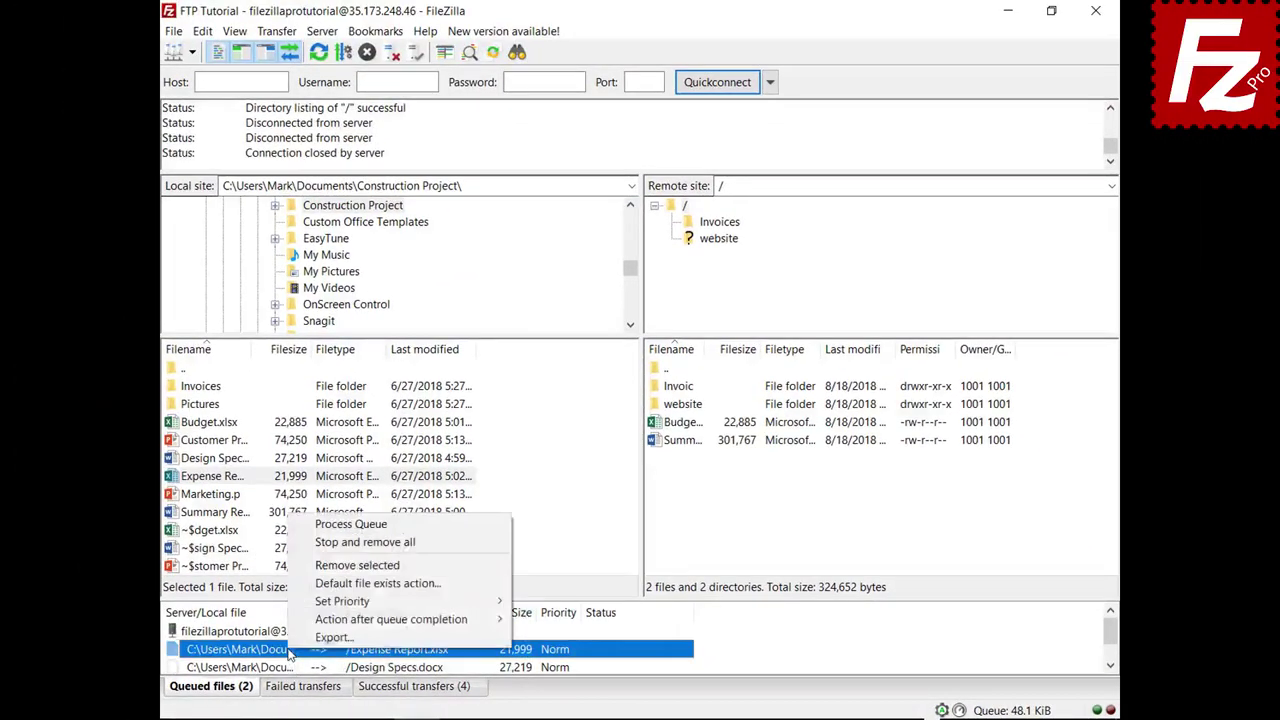
mouse_move(325, 605)
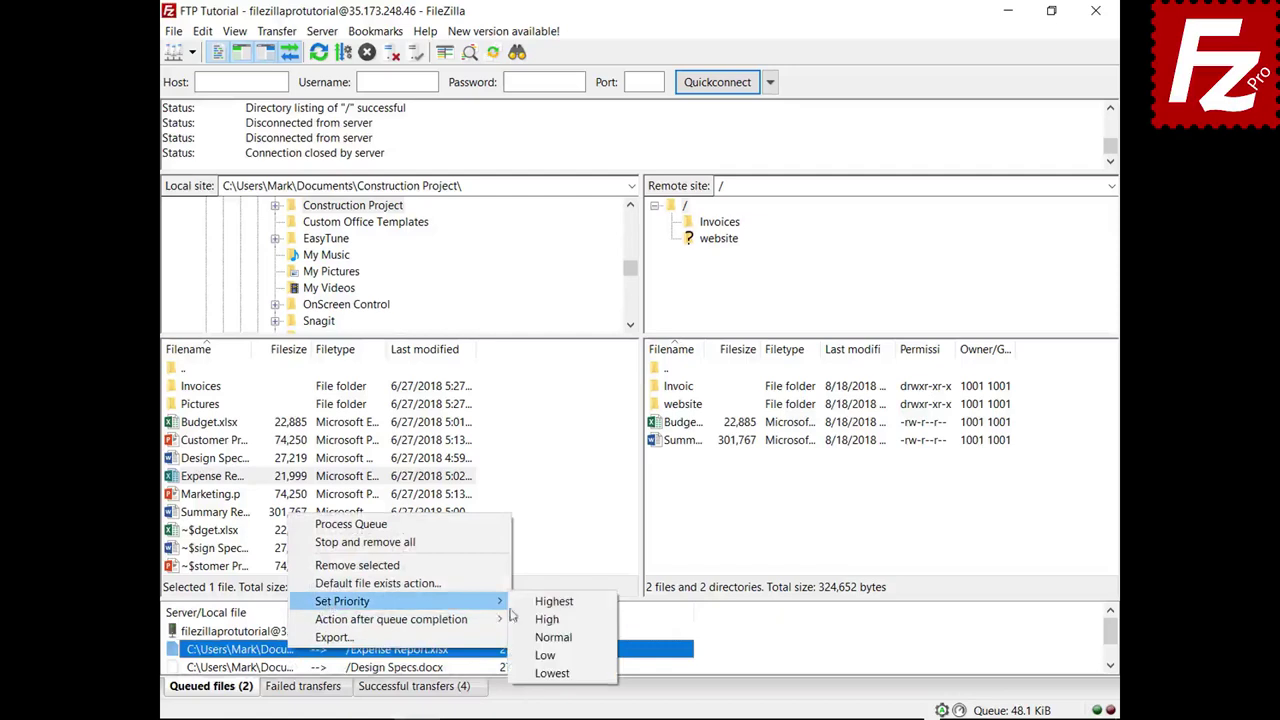
click(546, 617)
right_click(268, 631)
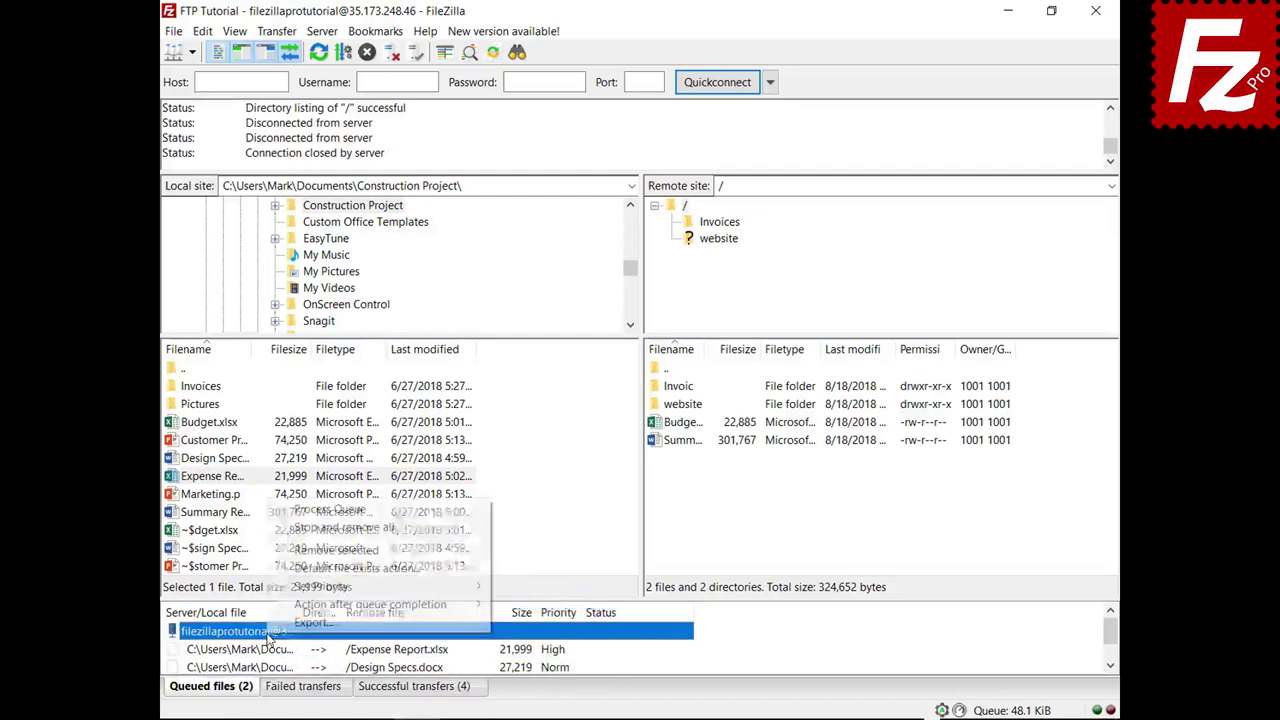
click(341, 510)
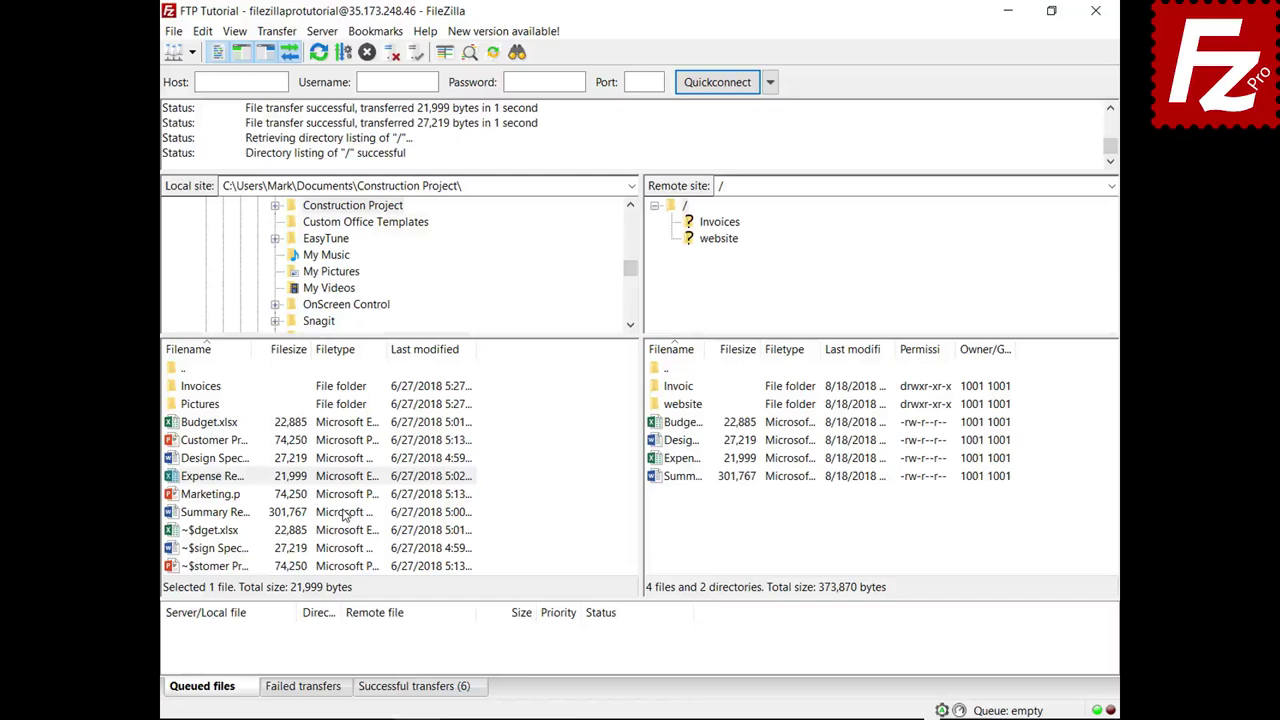
Step: Queue Budget.xlsx again and review the file exists action settings without changing them
right_click(233, 425)
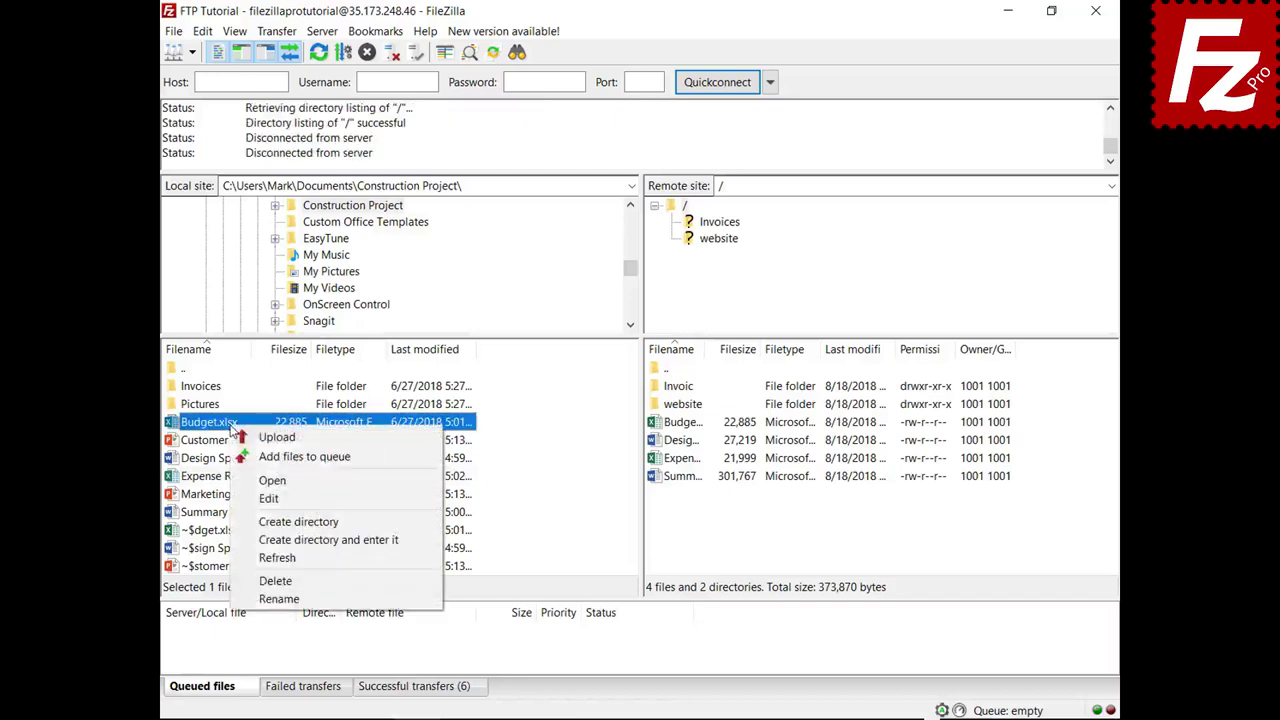
click(247, 457)
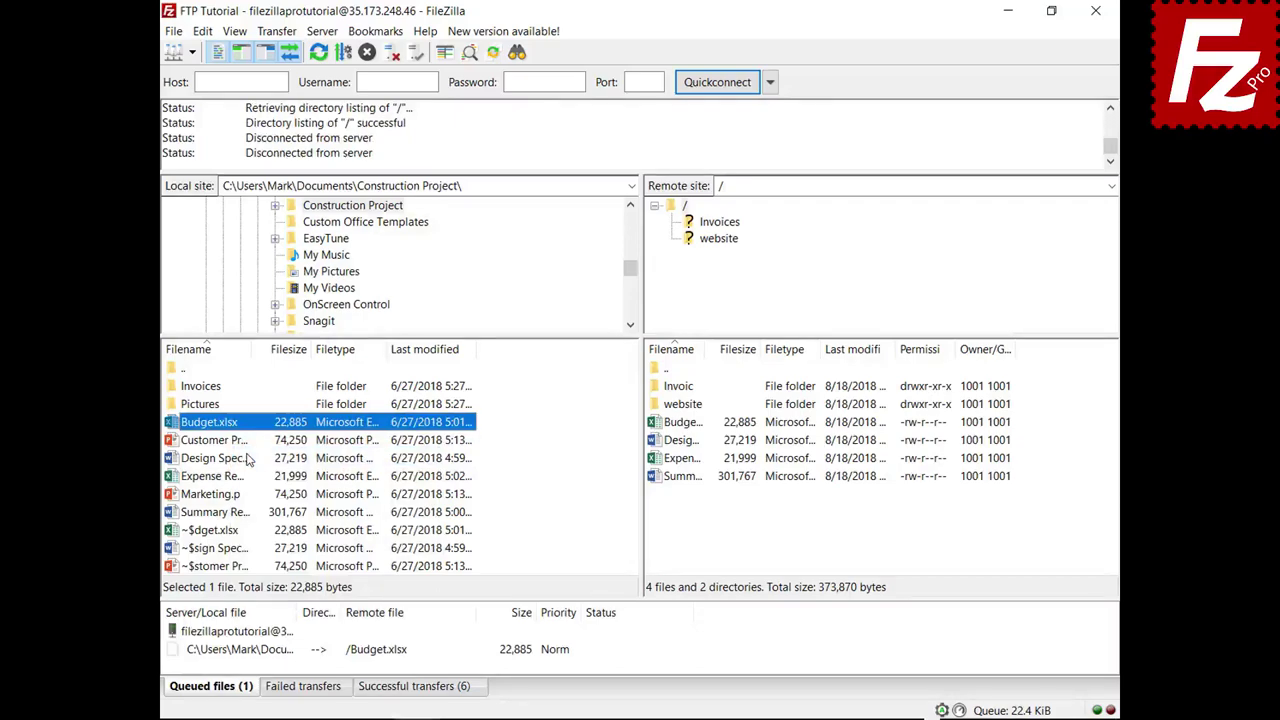
click(202, 31)
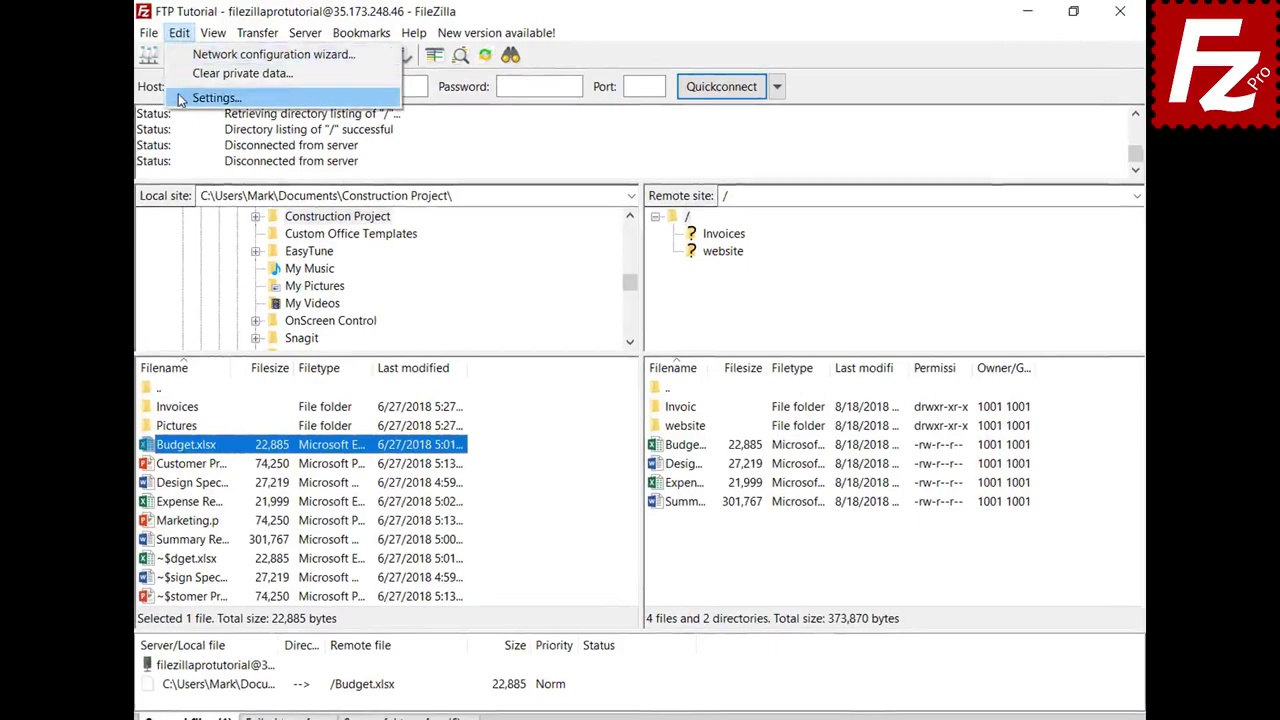
click(182, 97)
click(392, 410)
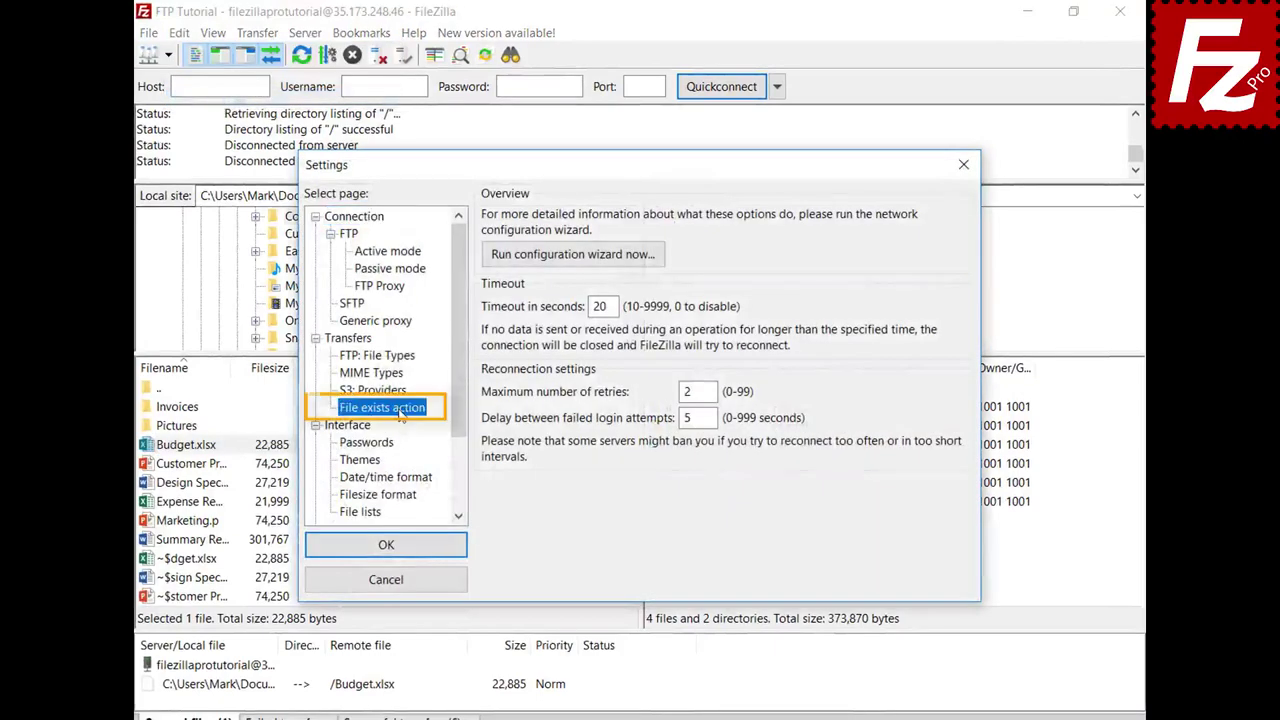
click(400, 584)
Step: Set the queued Budget.xlsx transfer to Overwrite file and process the queue
click(271, 690)
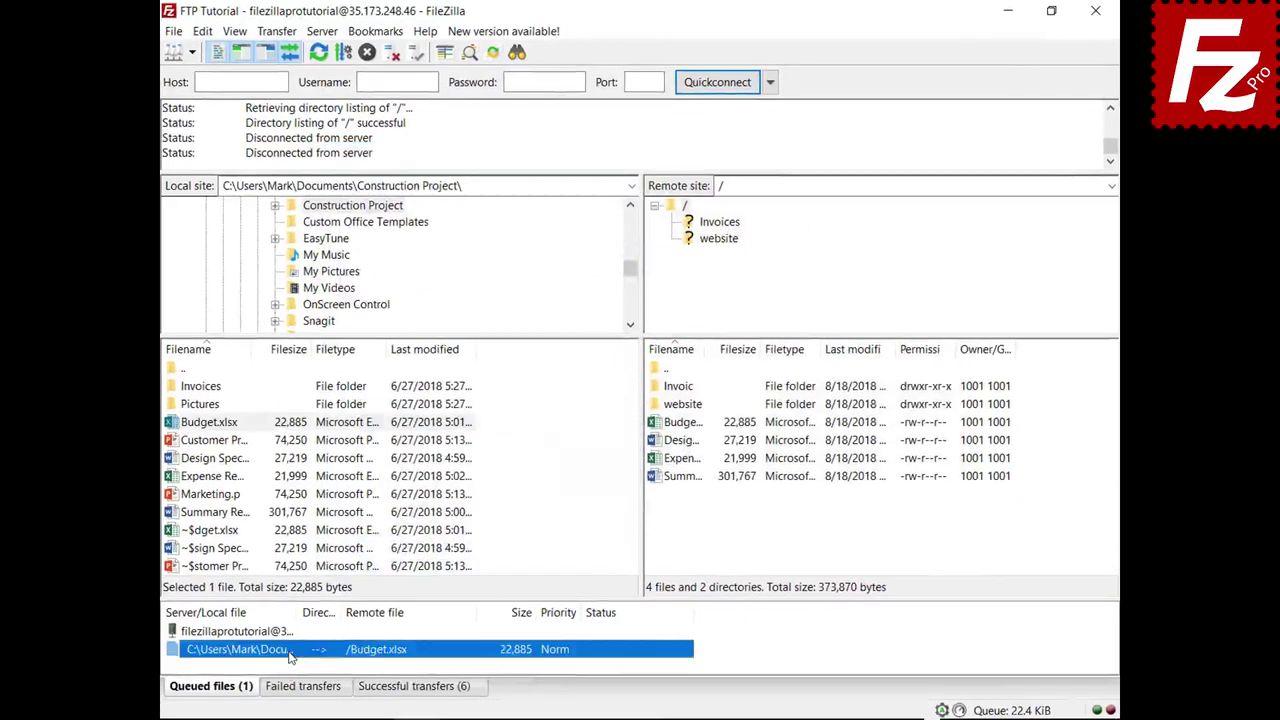
right_click(290, 657)
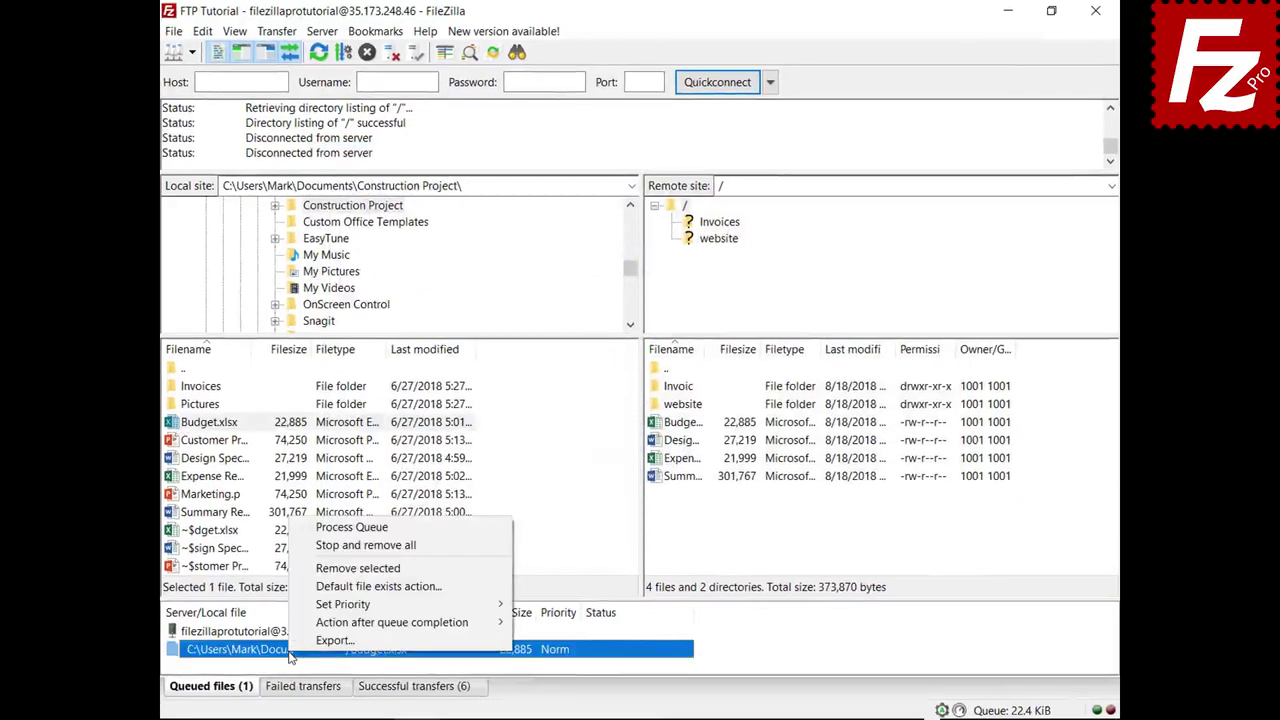
click(380, 586)
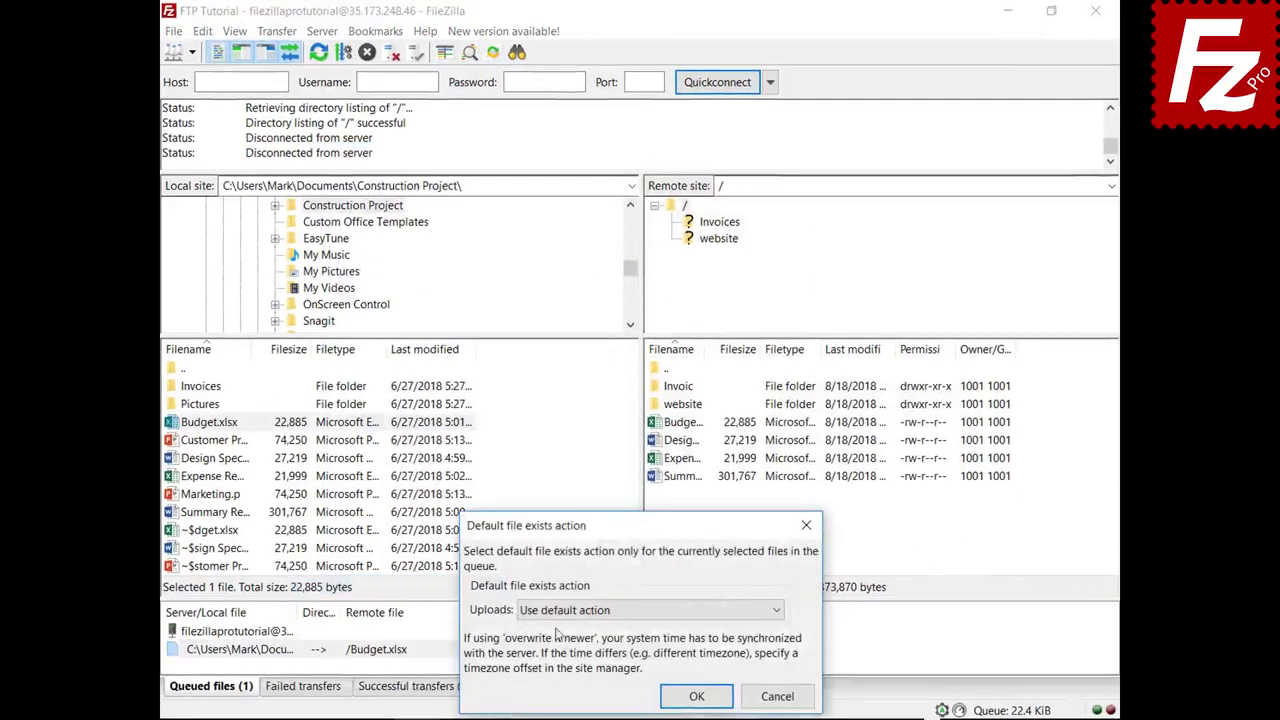
click(558, 612)
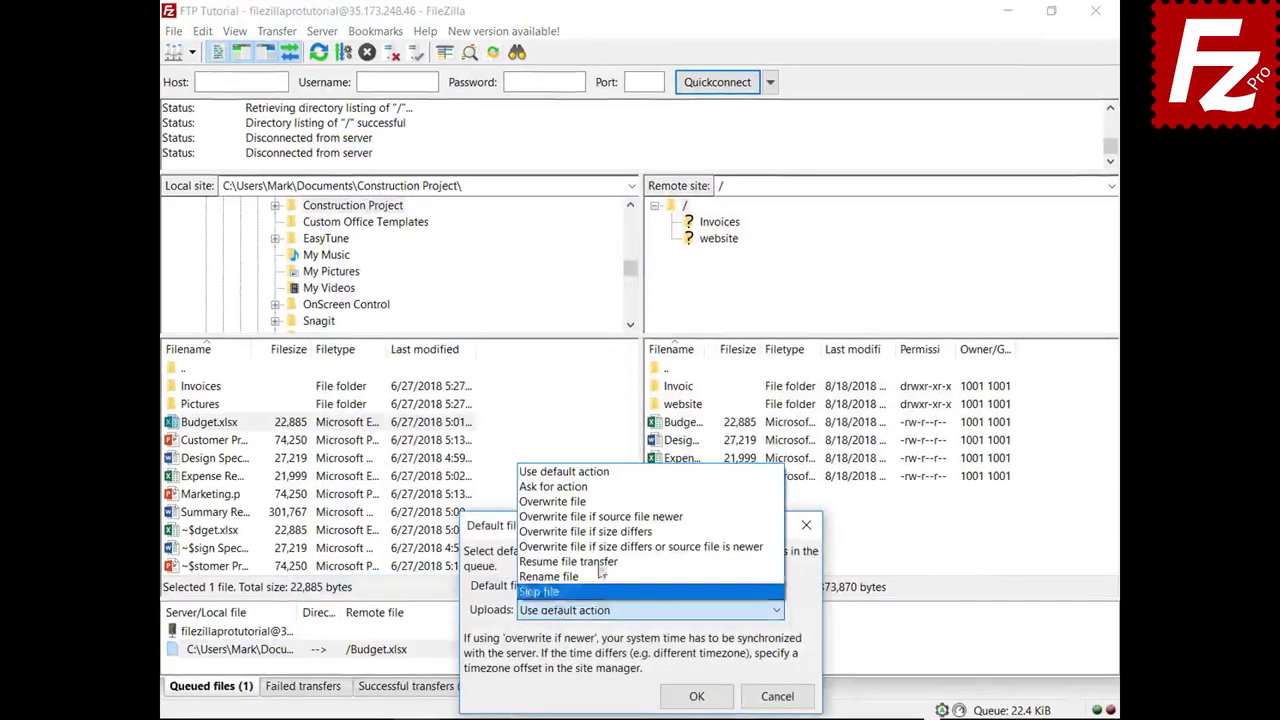
click(588, 502)
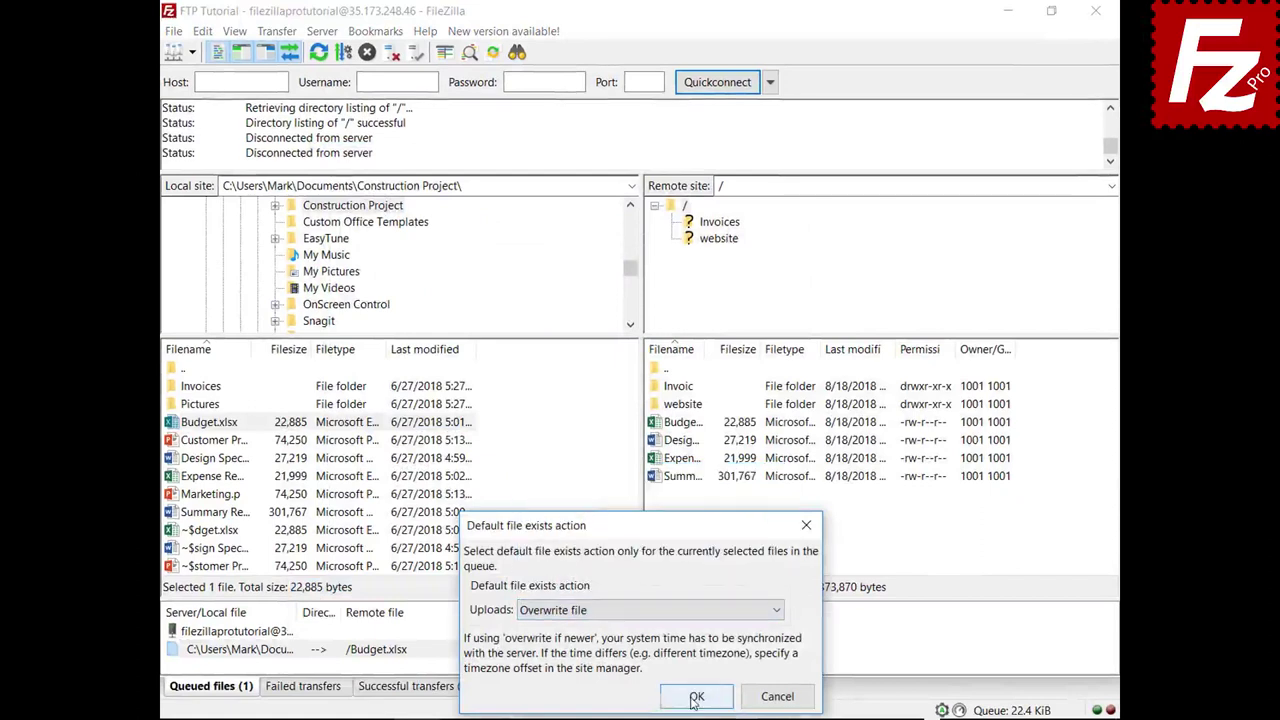
click(697, 695)
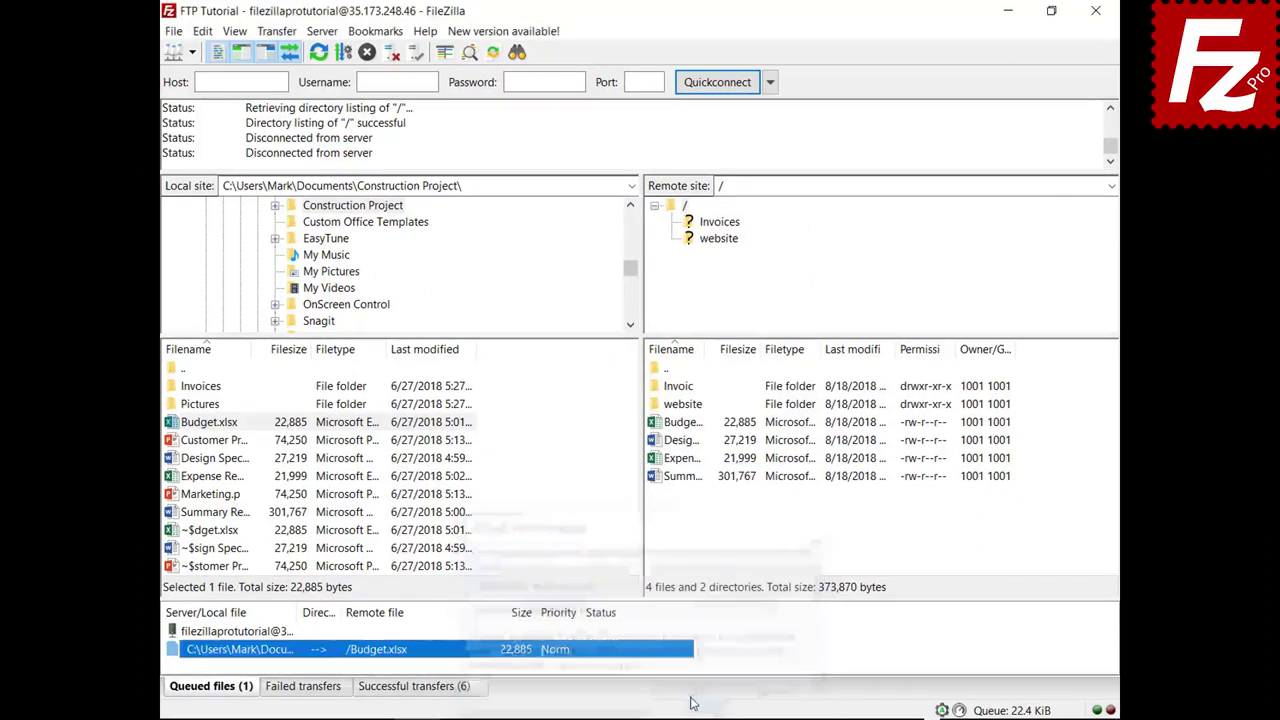
right_click(243, 633)
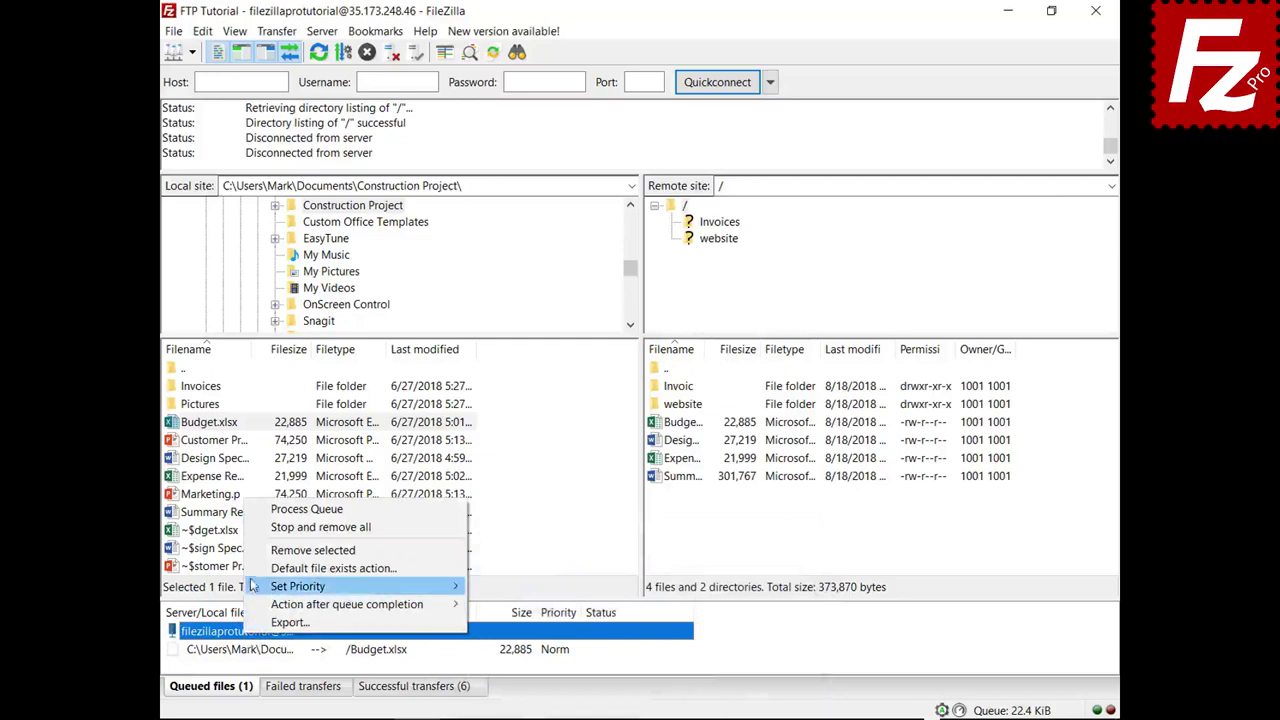
click(255, 510)
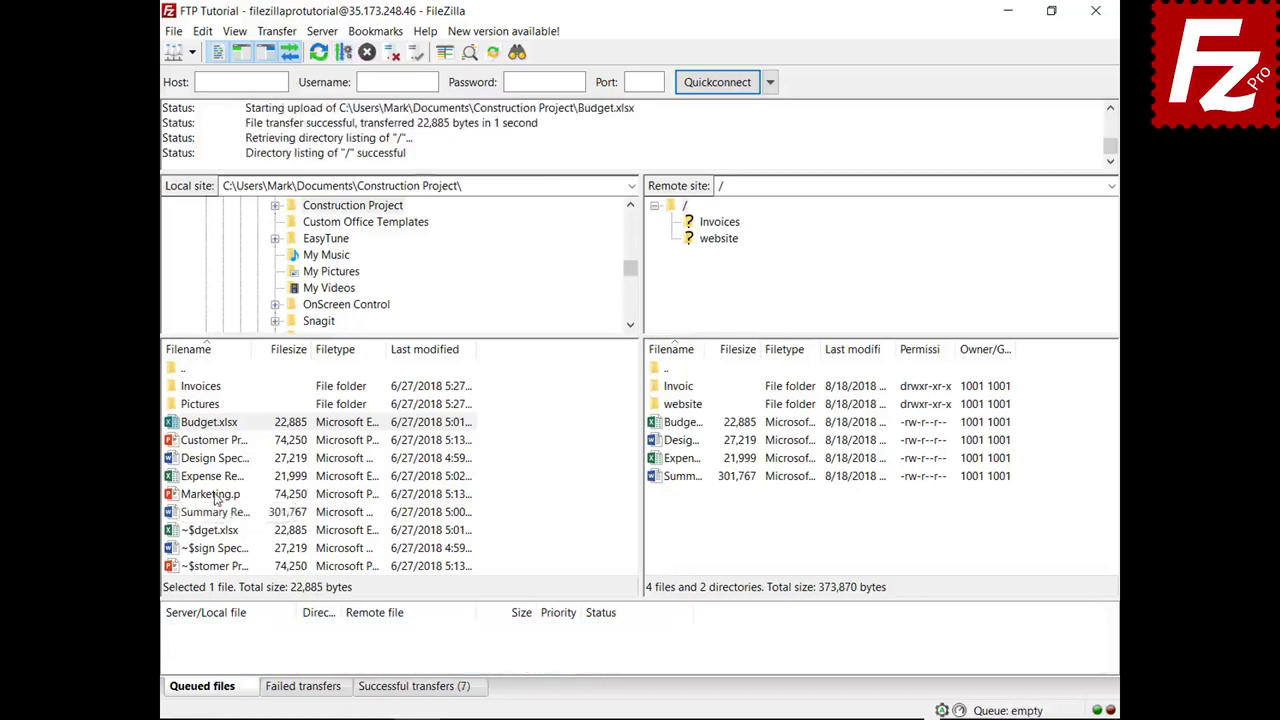
right_click(217, 495)
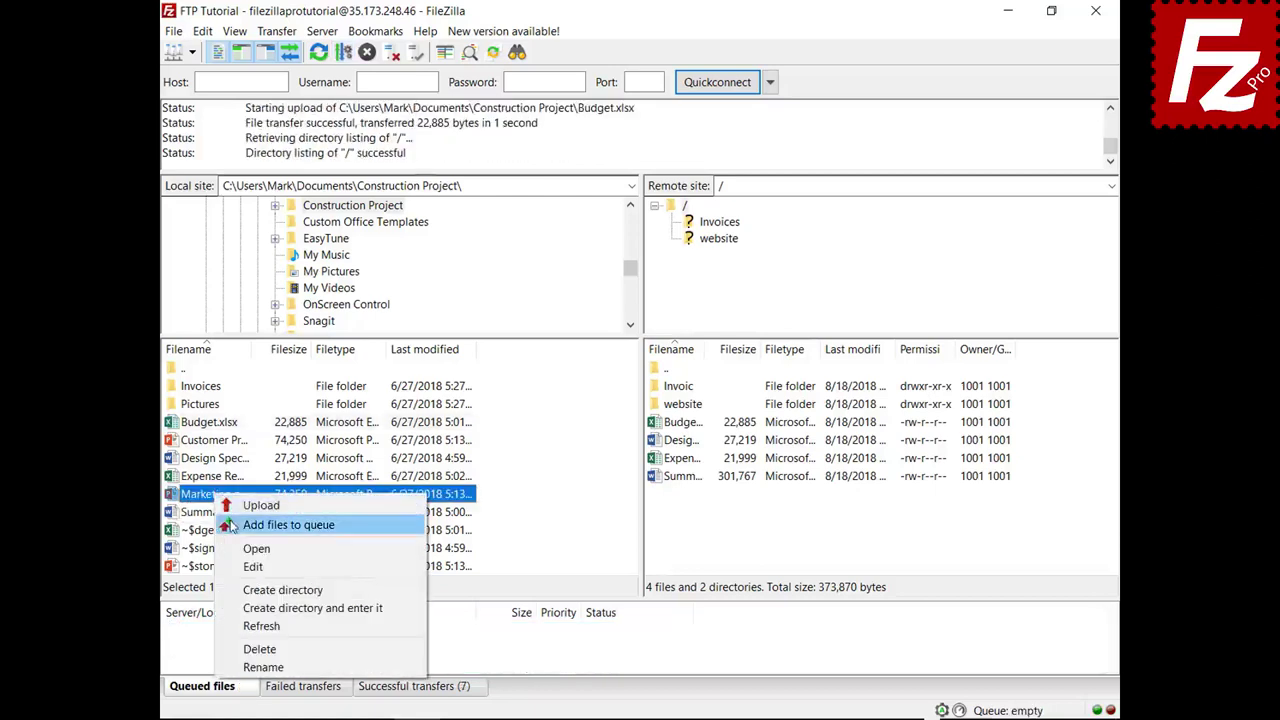
Step: Queue Marketing.pptx and set FileZilla to close once the queue finishes
click(270, 525)
right_click(254, 652)
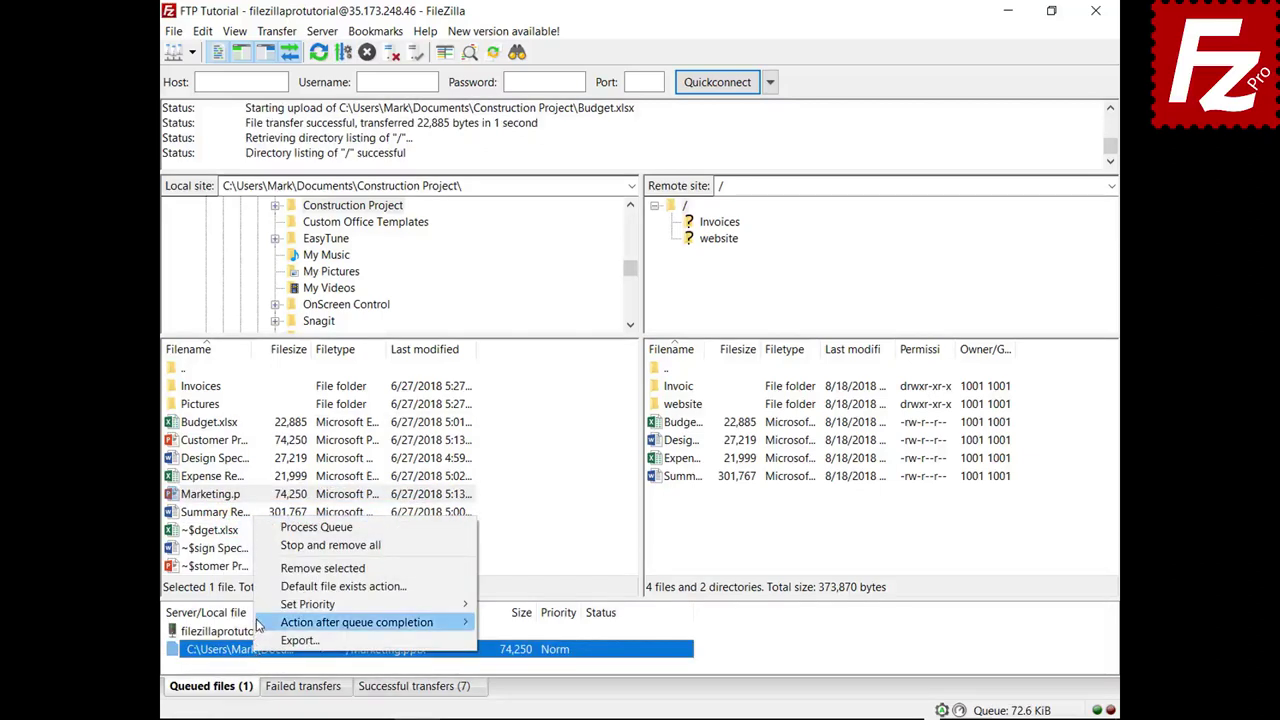
mouse_move(258, 622)
click(498, 514)
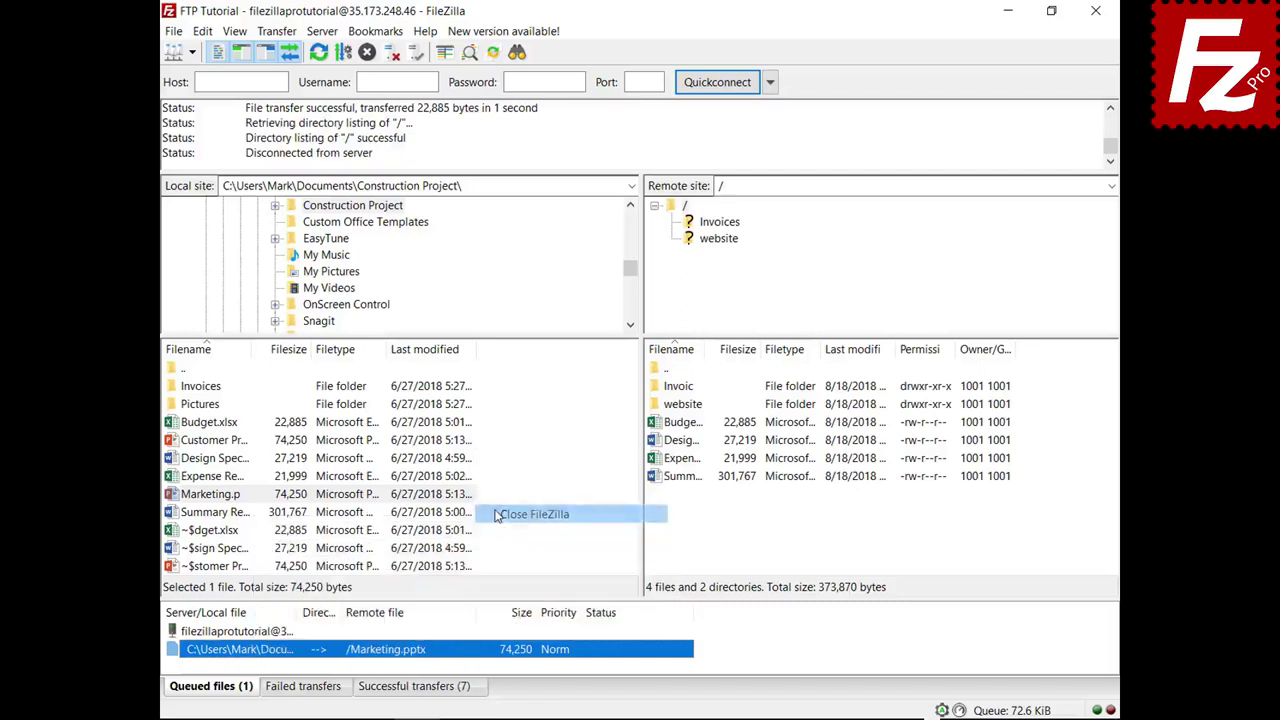
Step: Process the queue to upload Marketing.pptx, then relaunch FileZilla Pro from the desktop
right_click(263, 634)
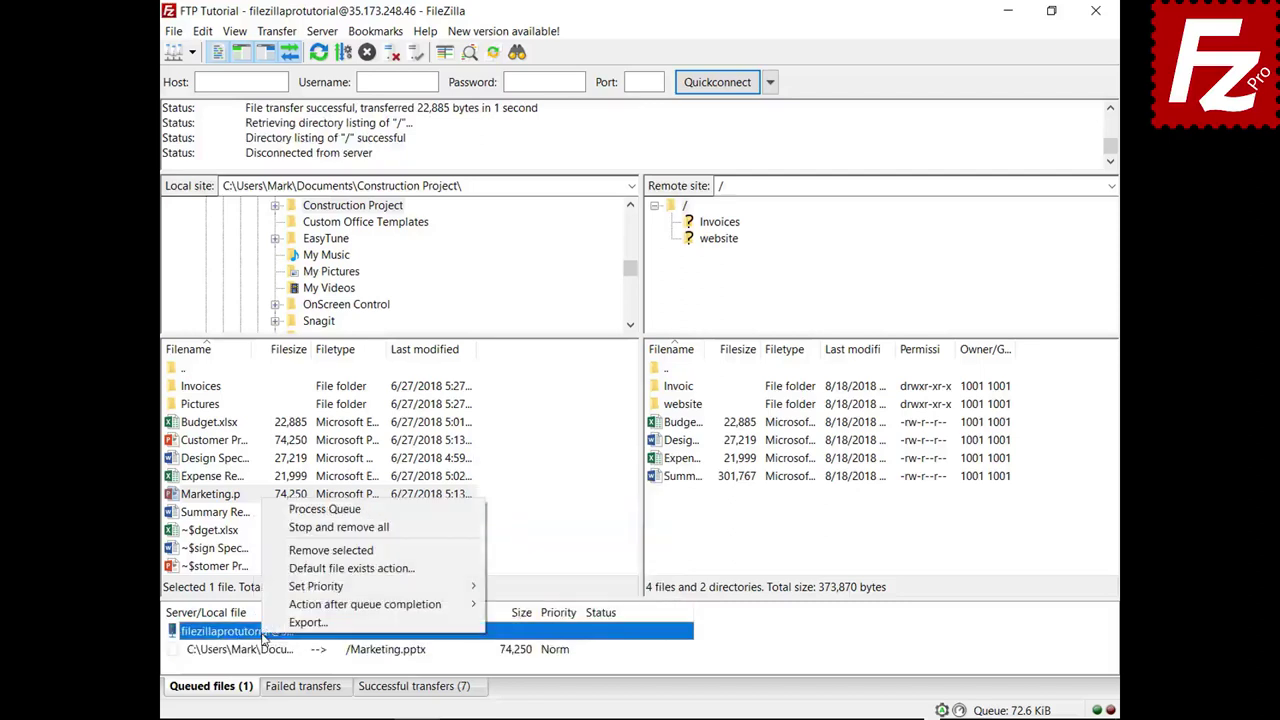
click(310, 509)
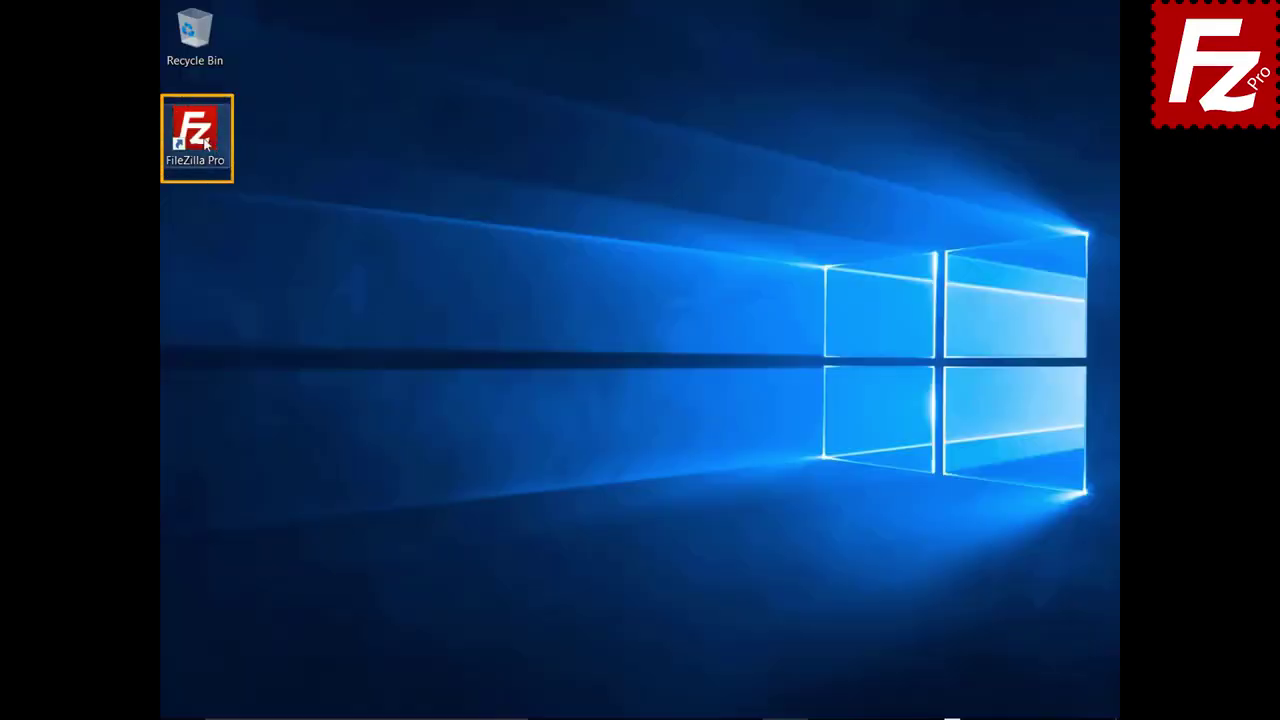
double_click(205, 143)
click(206, 54)
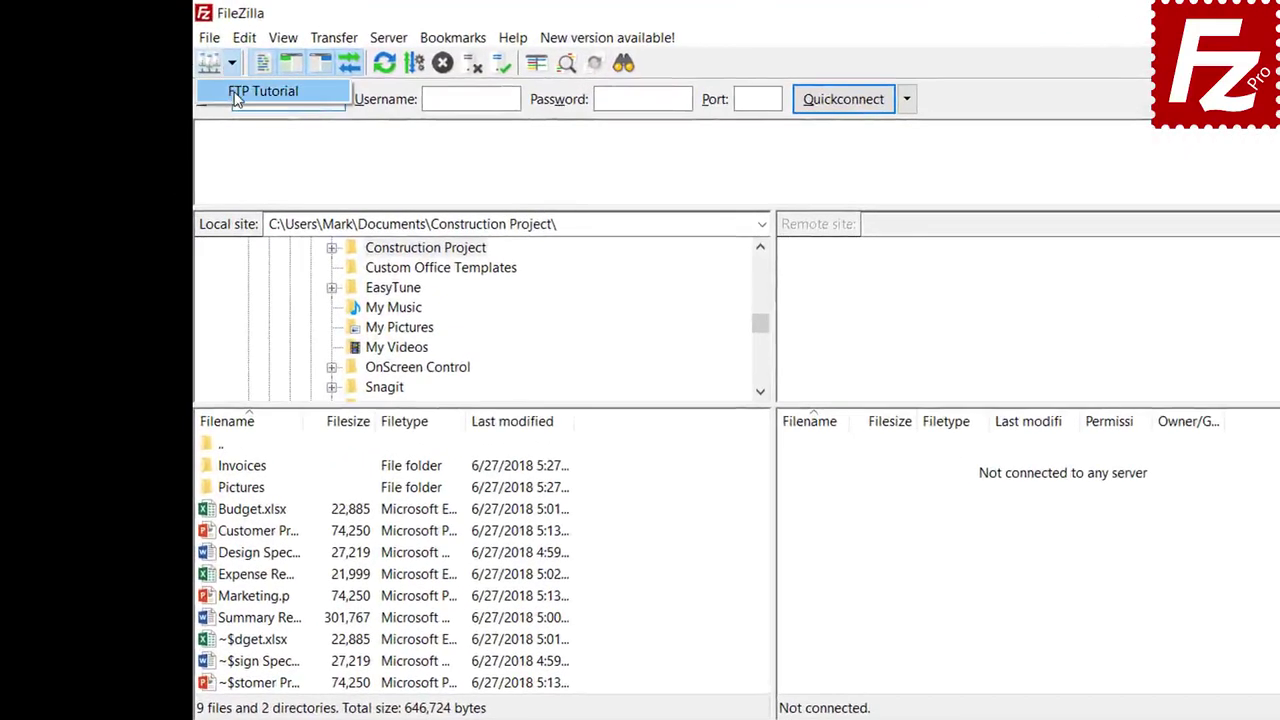
Step: Connect to FTP Tutorial and add the Pictures folder to the transfer queue
click(262, 92)
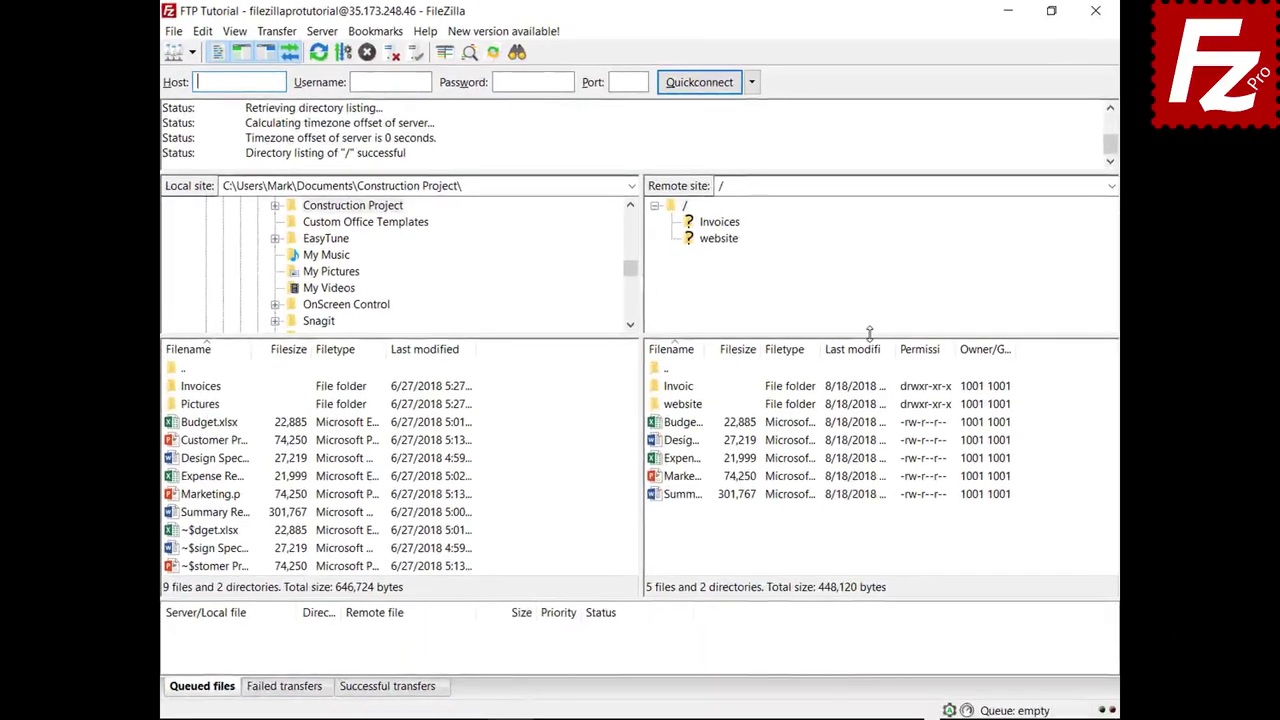
right_click(210, 406)
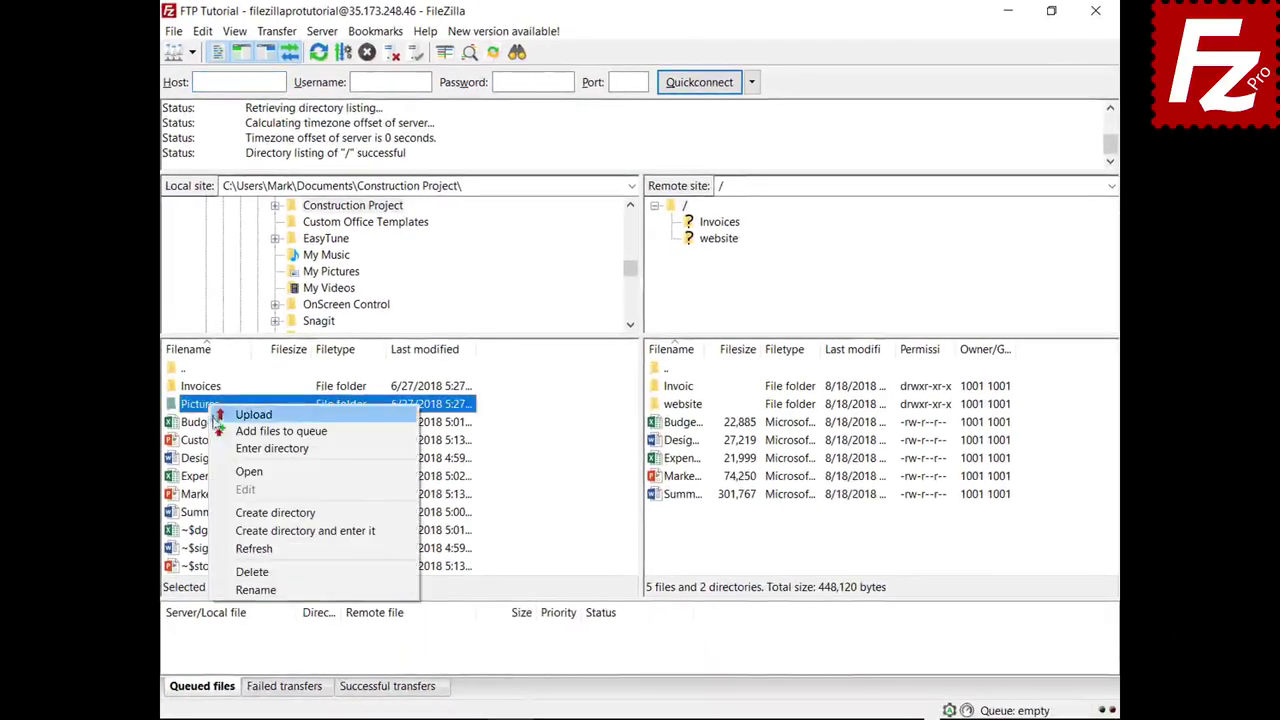
click(218, 431)
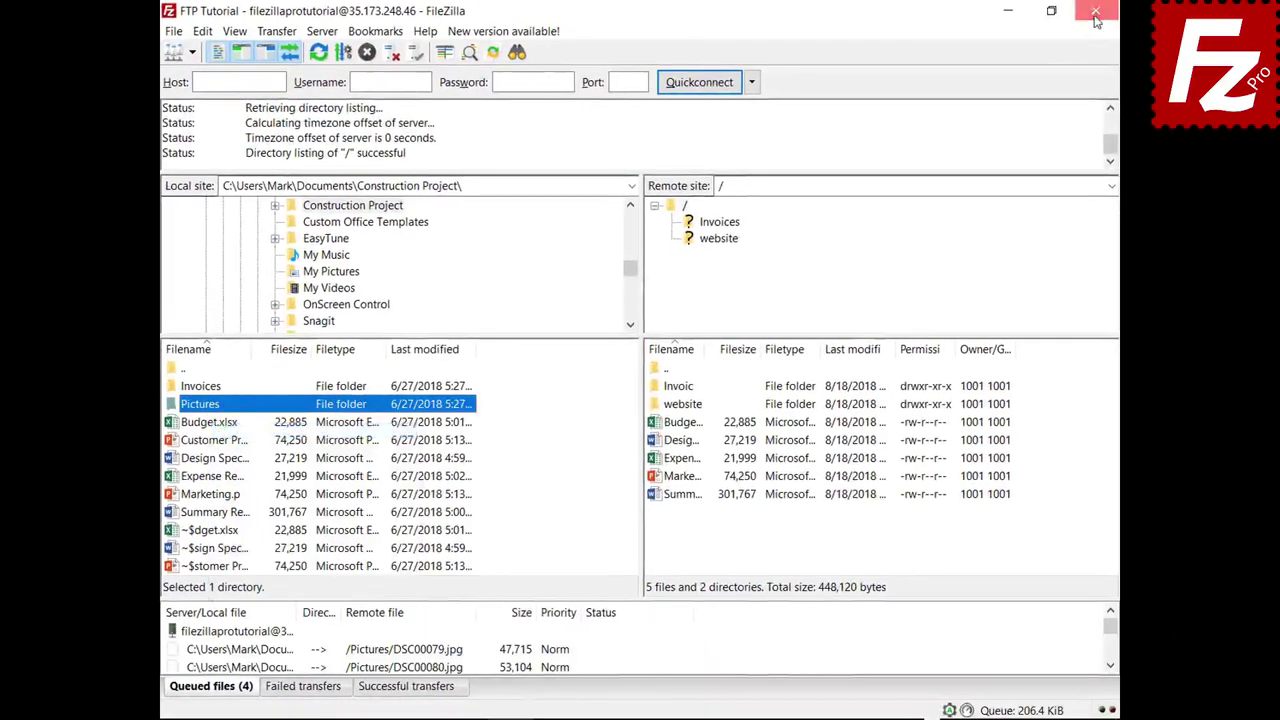
Step: Reopen FileZilla Pro and process the saved queue of DSC00079–DSC00082.jpg uploads
double_click(195, 130)
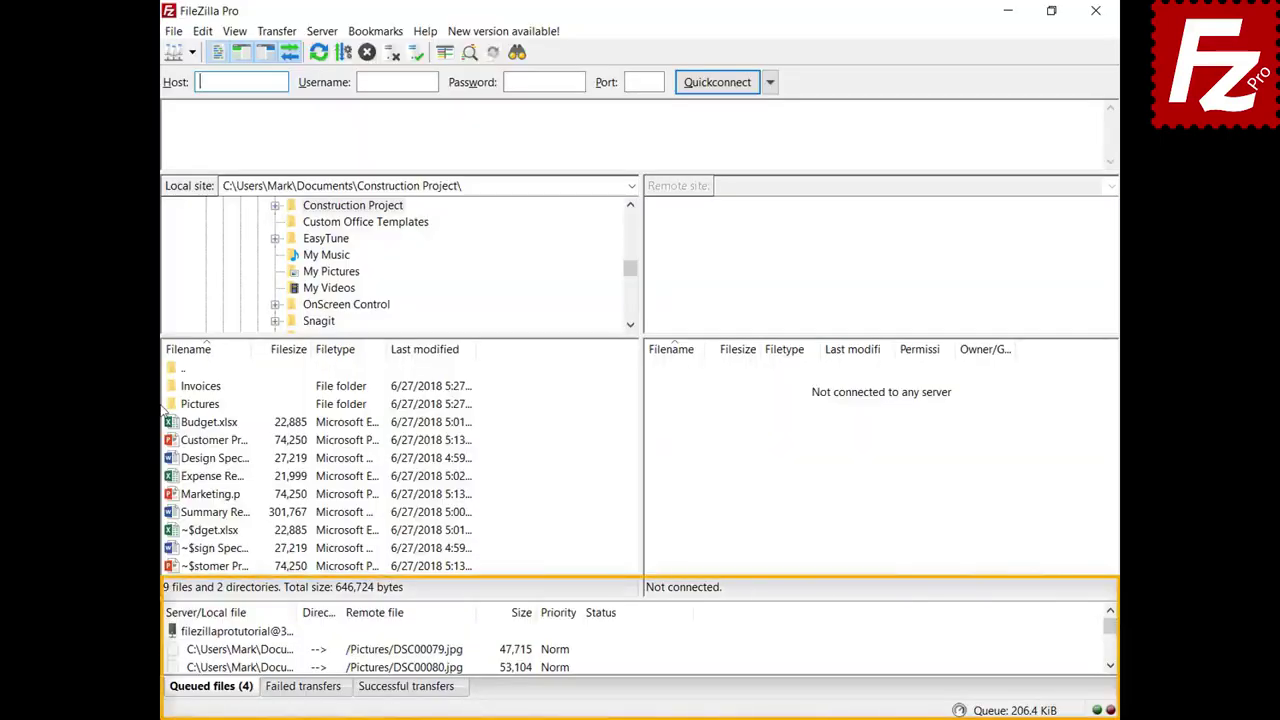
right_click(252, 633)
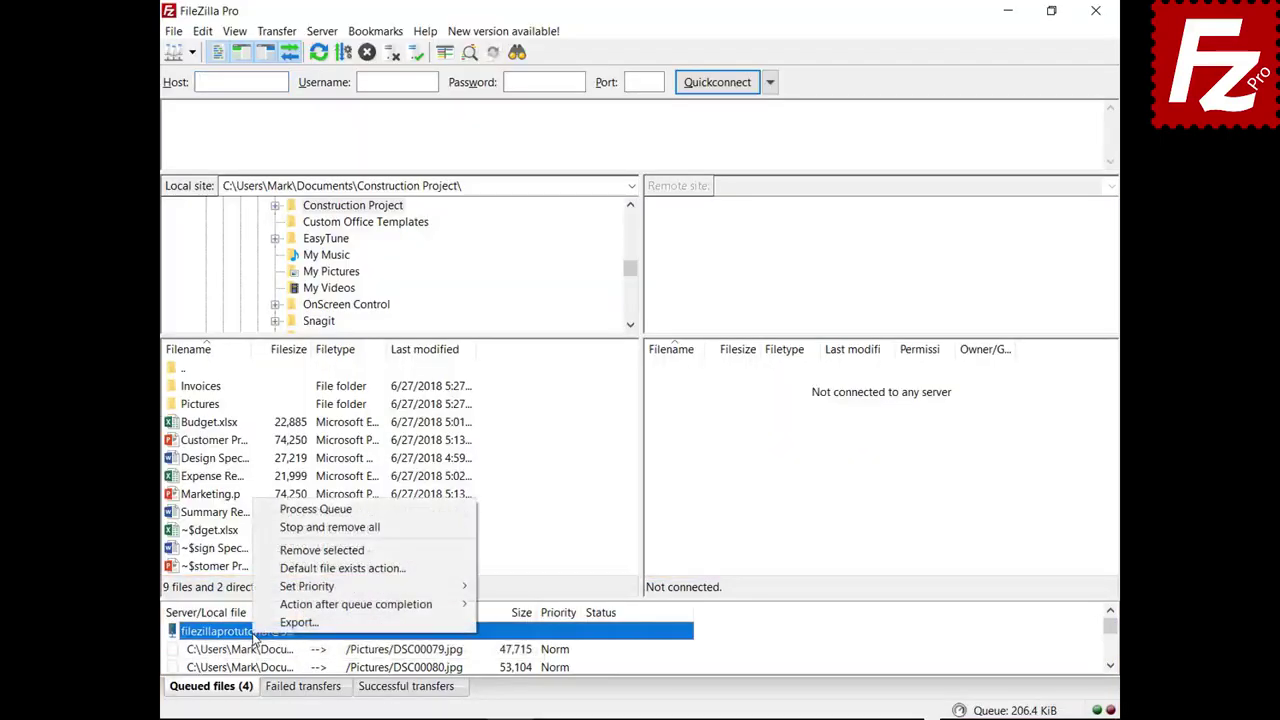
click(280, 510)
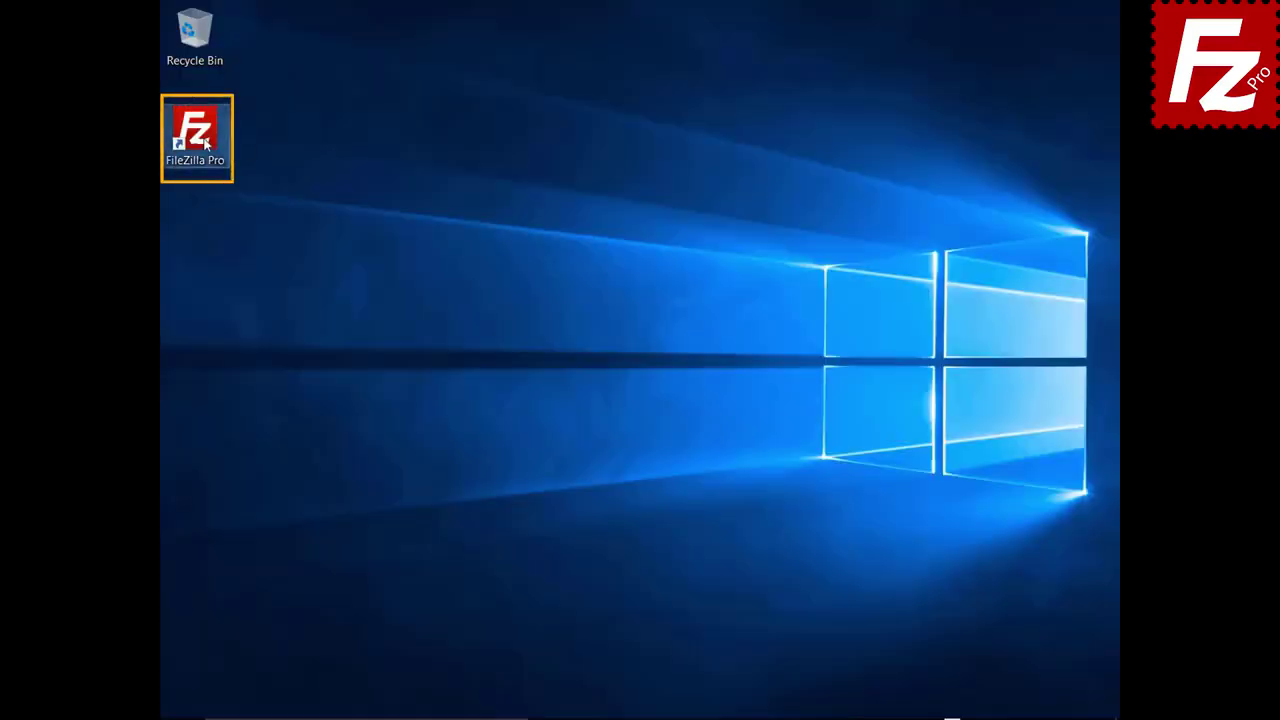
double_click(197, 138)
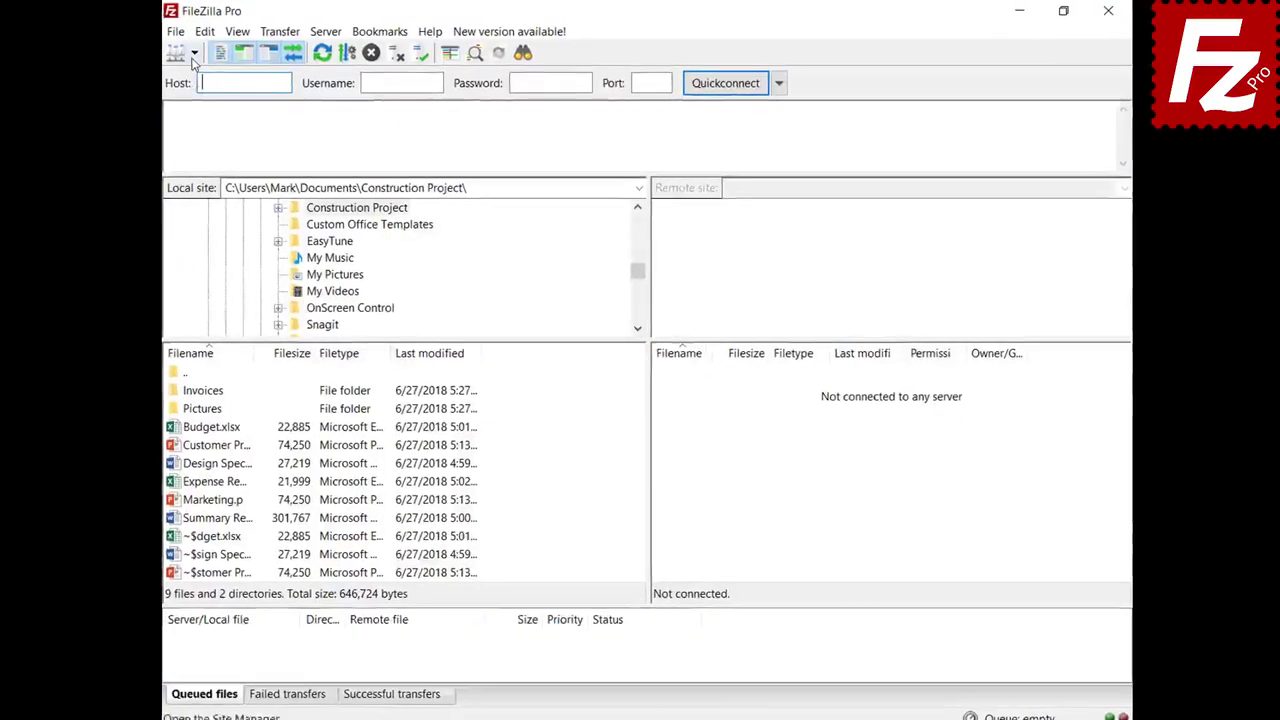
click(197, 54)
Step: Connect to FTP Tutorial, queue Marketing.pptx, then remove it from the queue
click(206, 77)
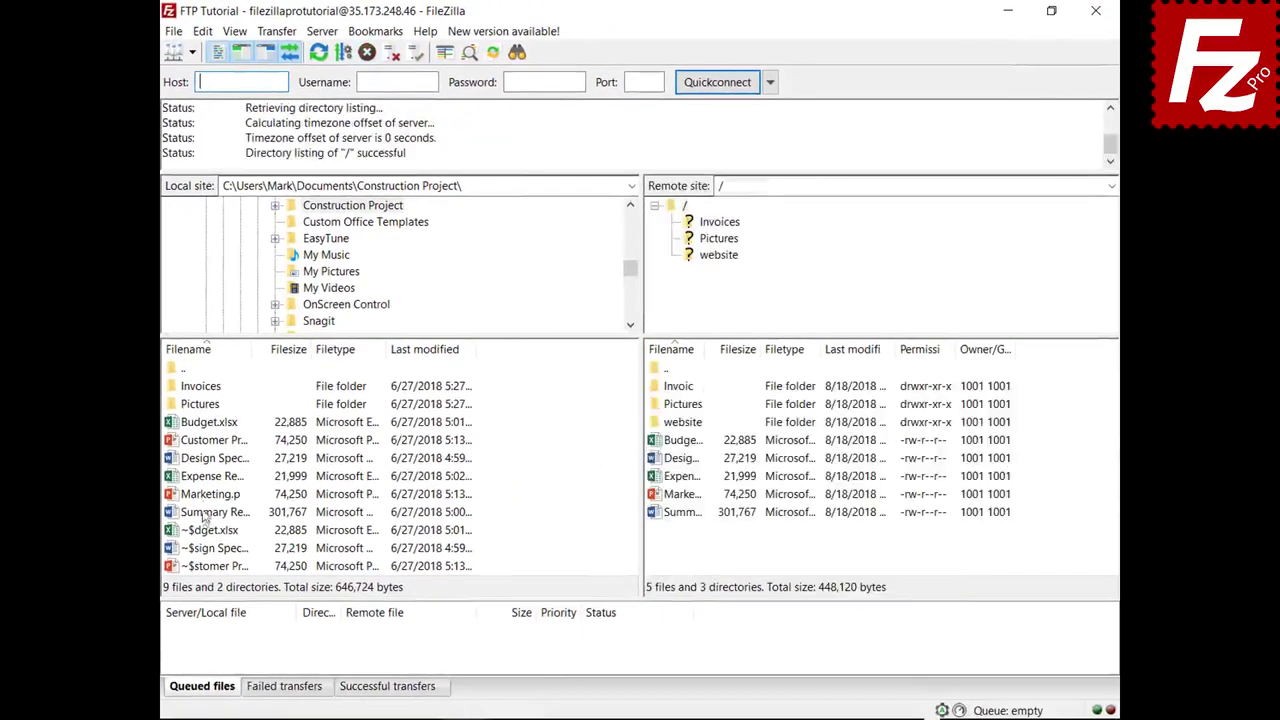
right_click(207, 495)
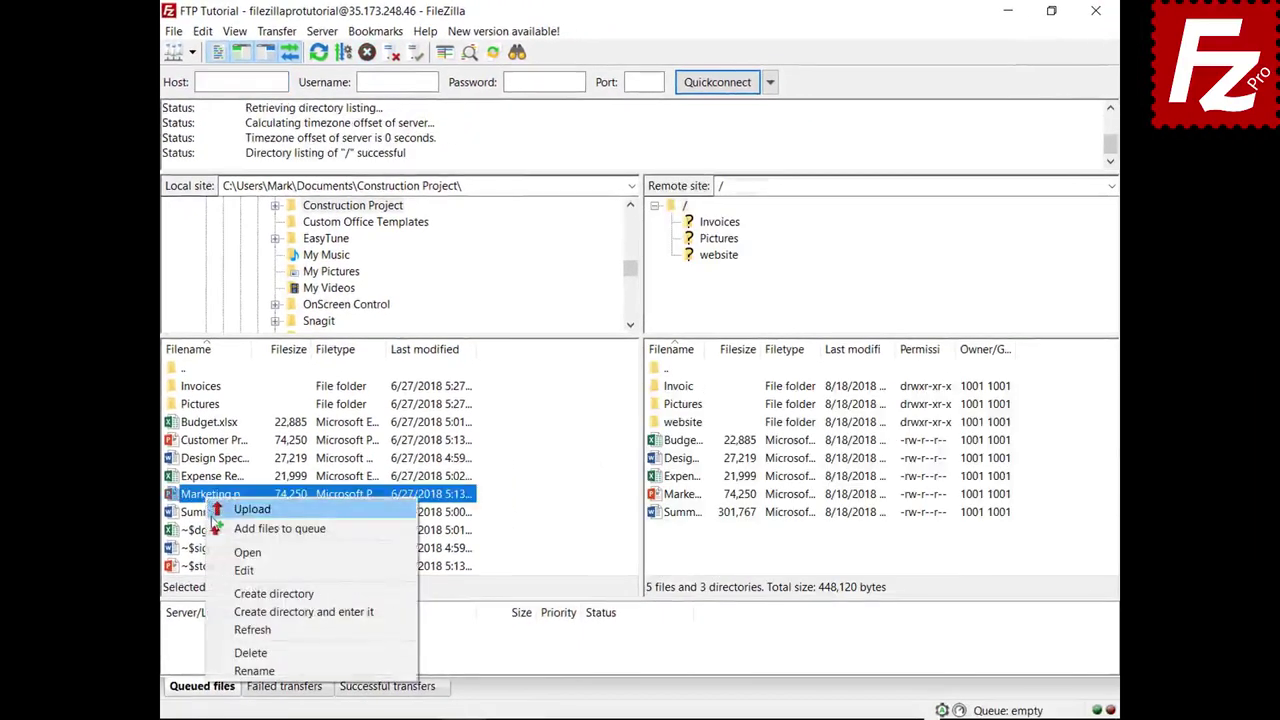
click(216, 528)
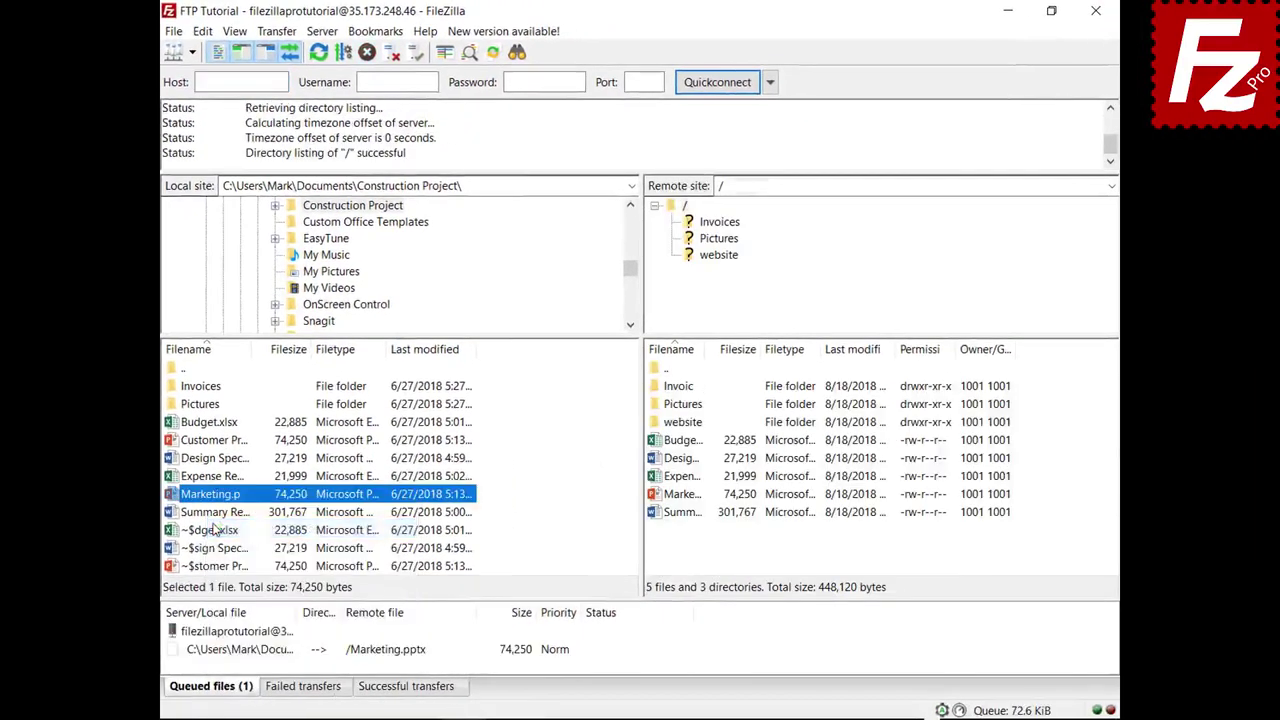
right_click(255, 660)
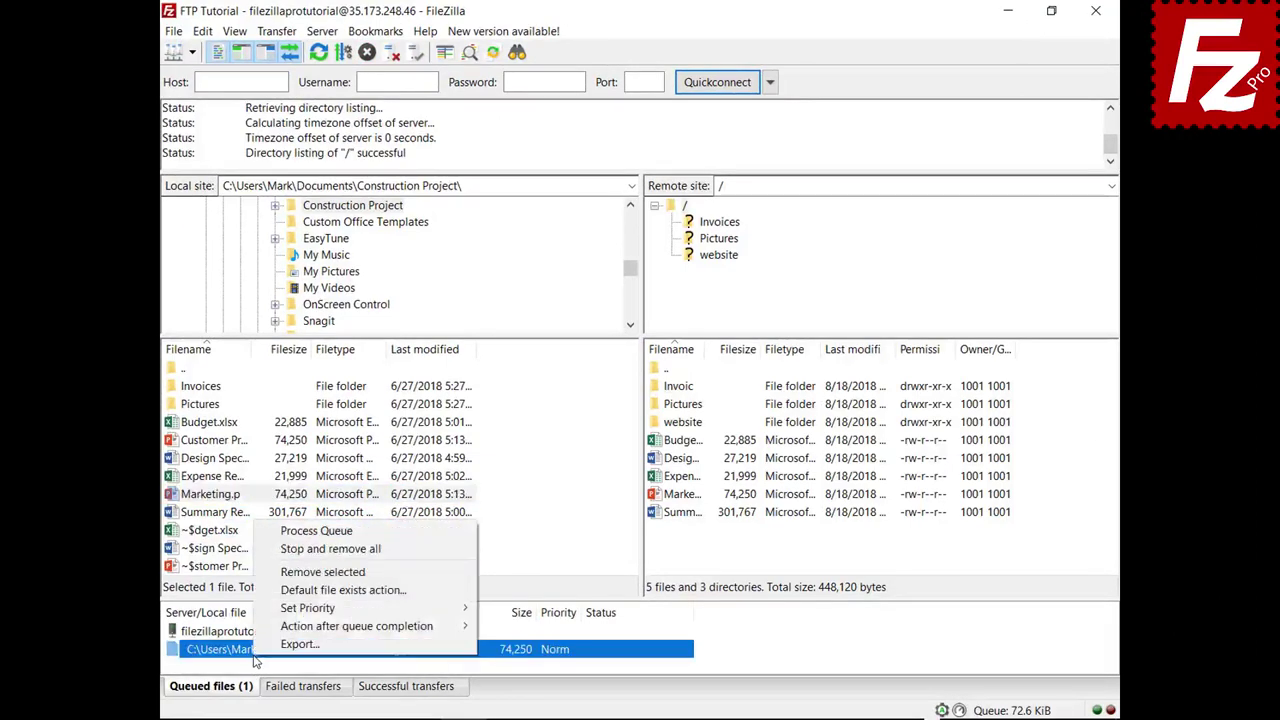
click(300, 549)
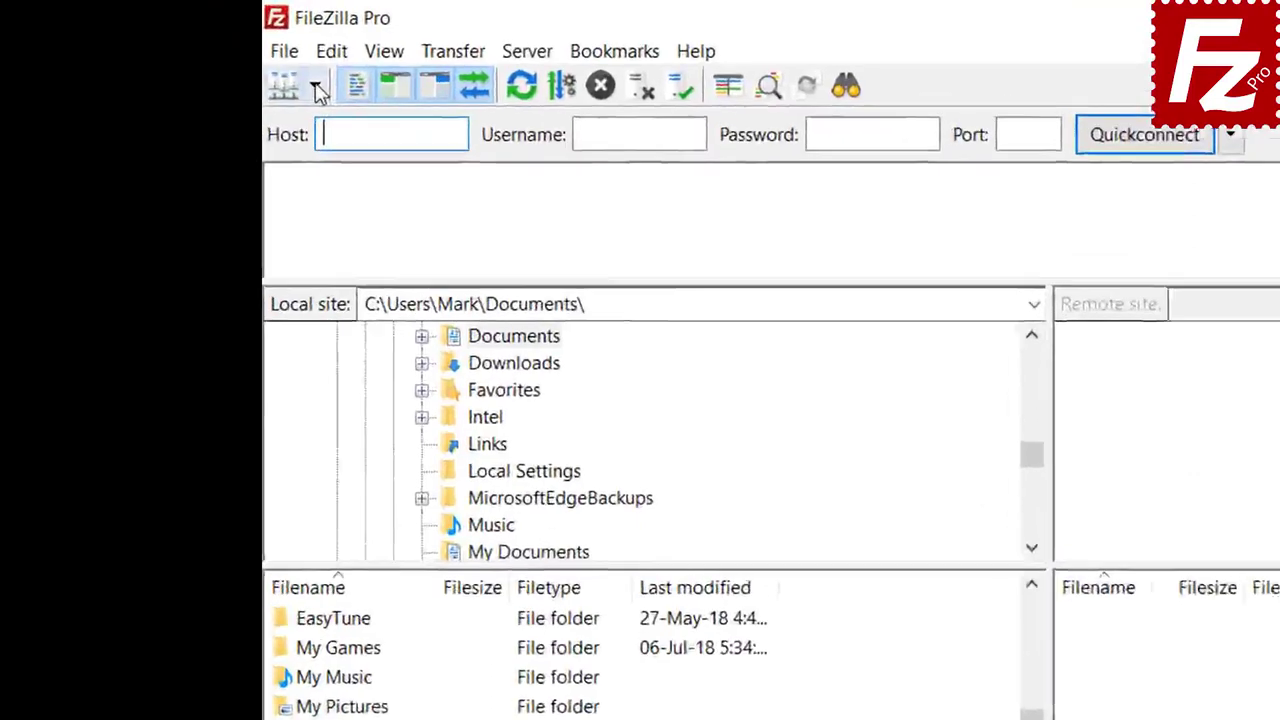
Step: Connect to FTP Tutorial and open the website folder locally and on the server
click(192, 52)
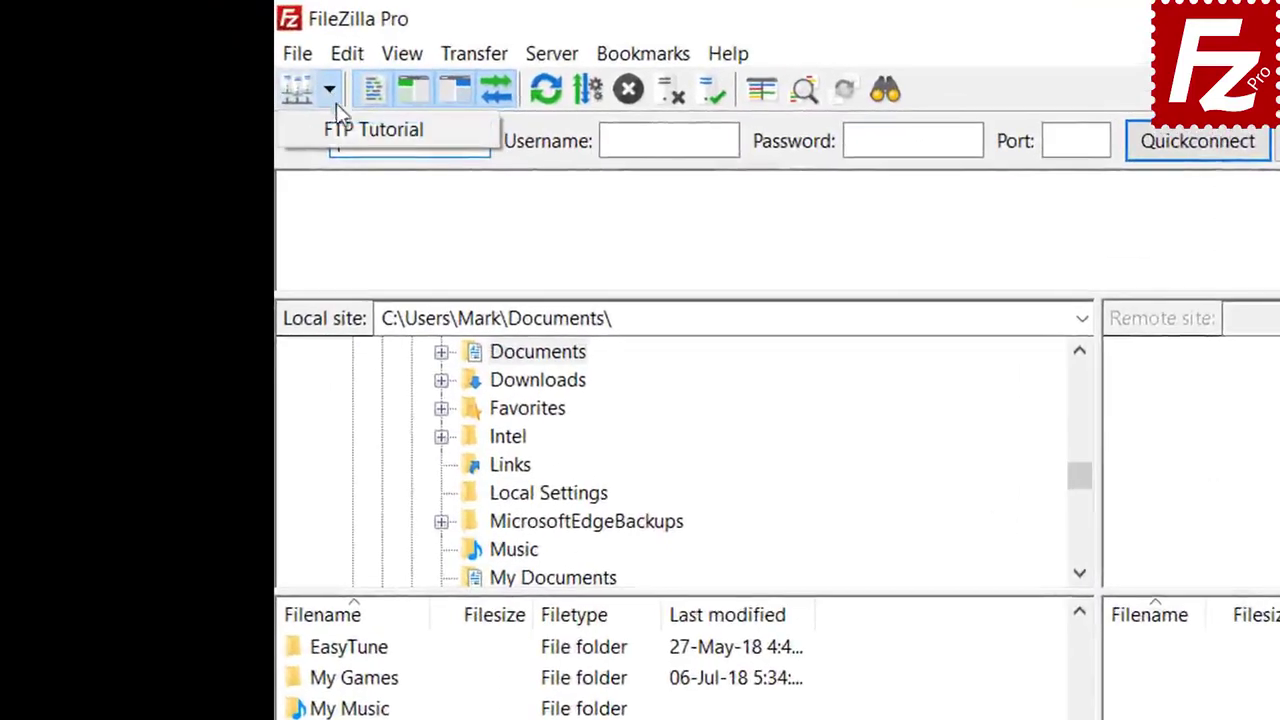
click(340, 124)
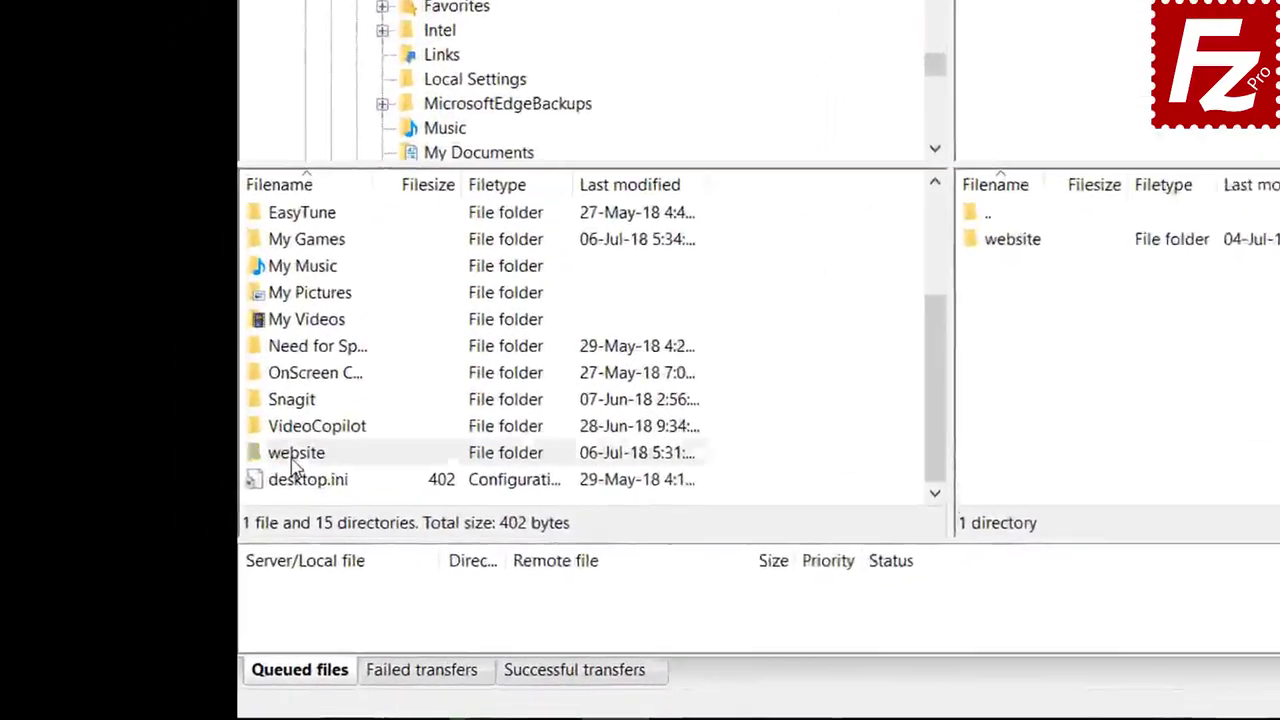
double_click(197, 539)
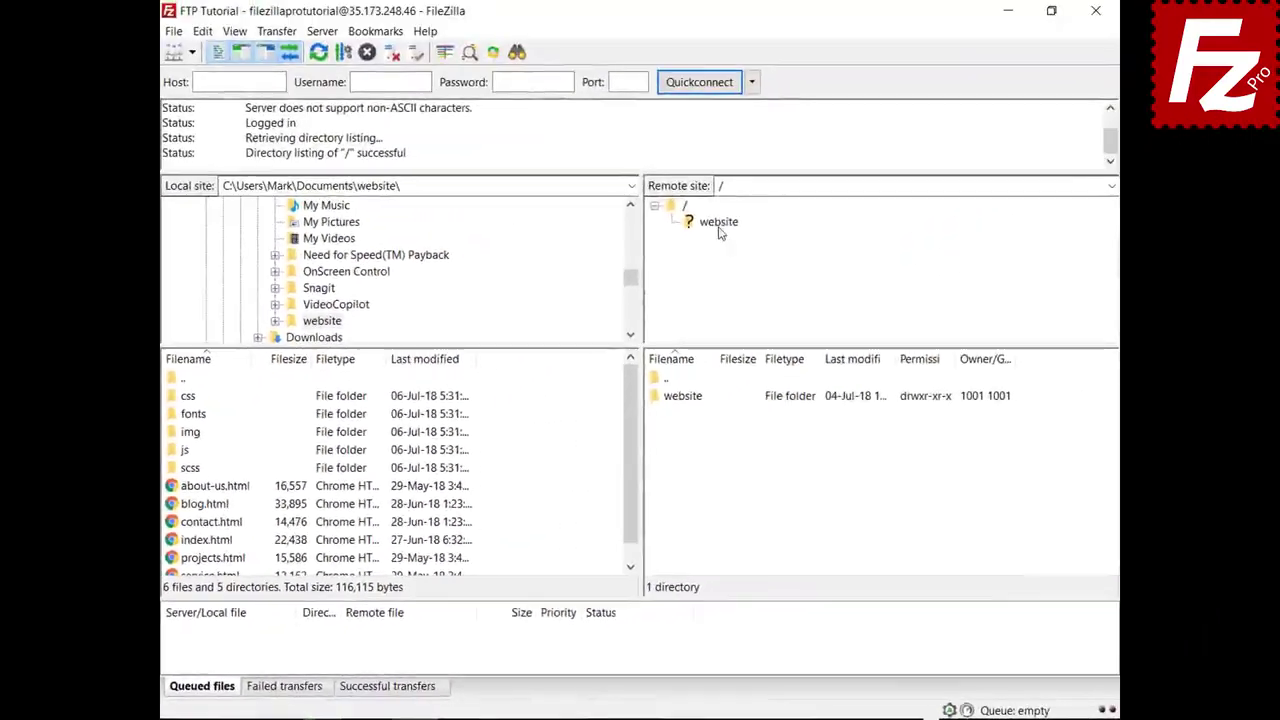
click(689, 236)
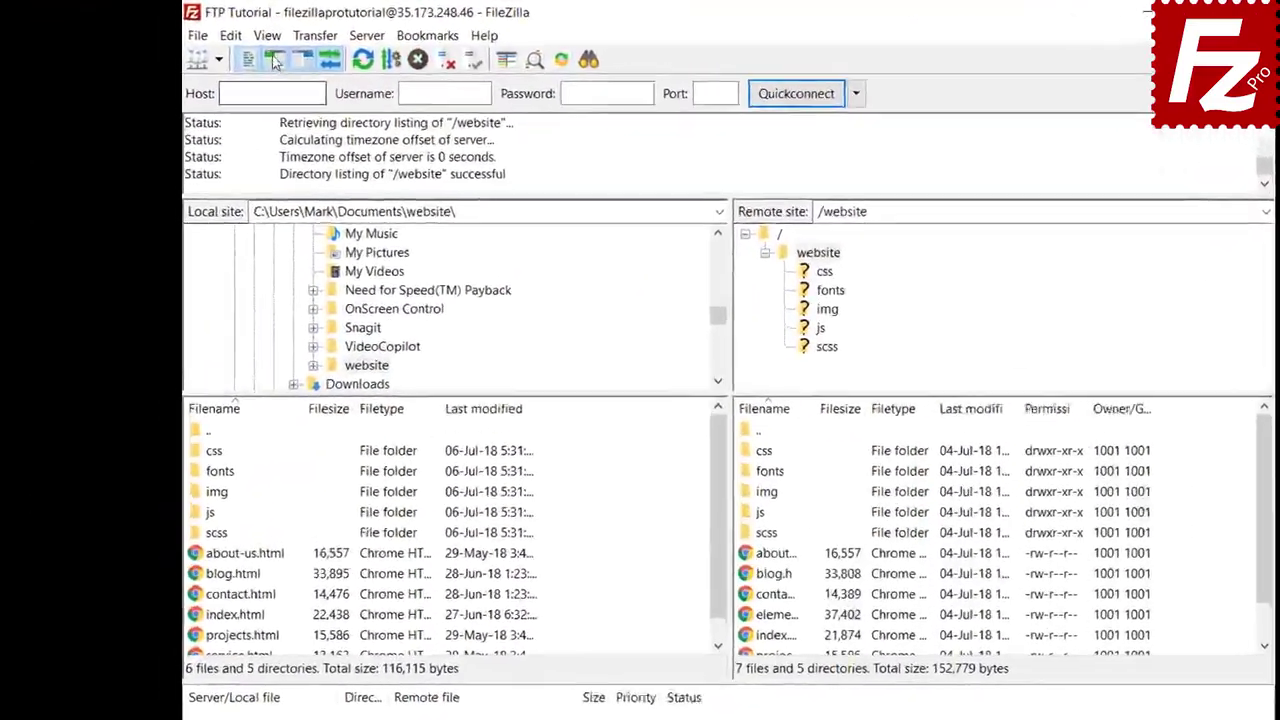
Step: Enable directory comparison between the local and remote website folders
click(234, 31)
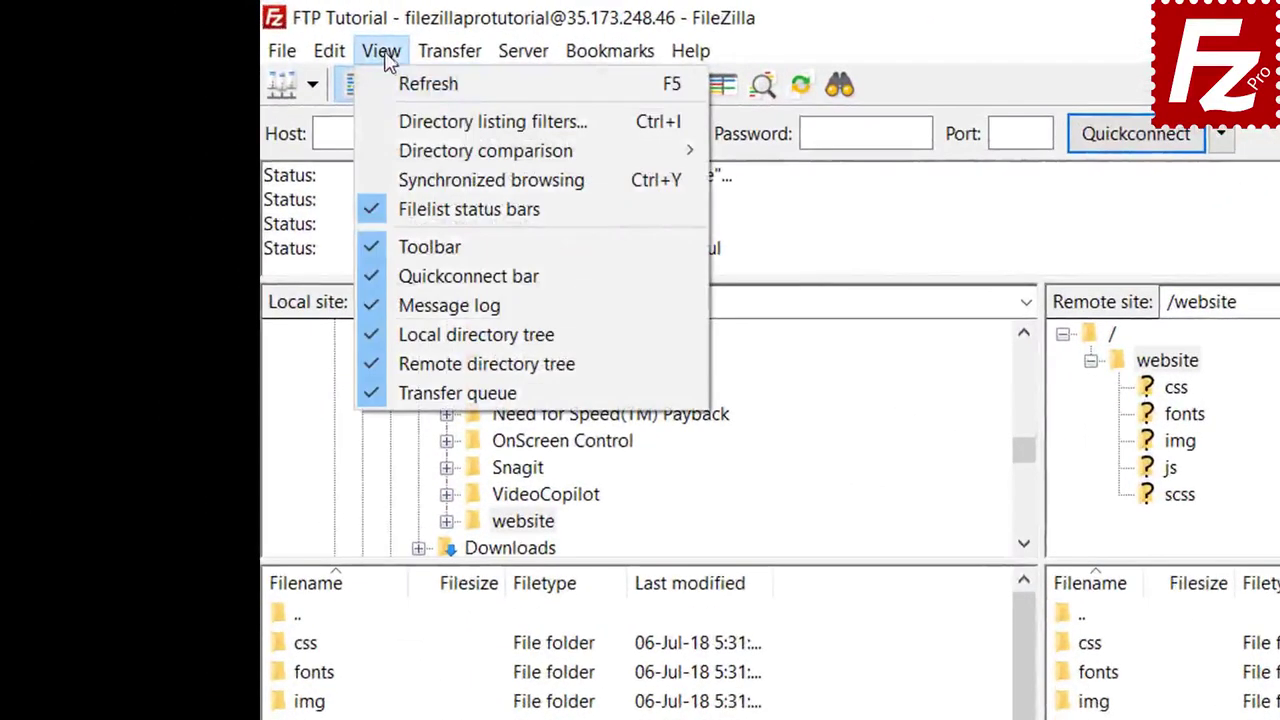
mouse_move(409, 152)
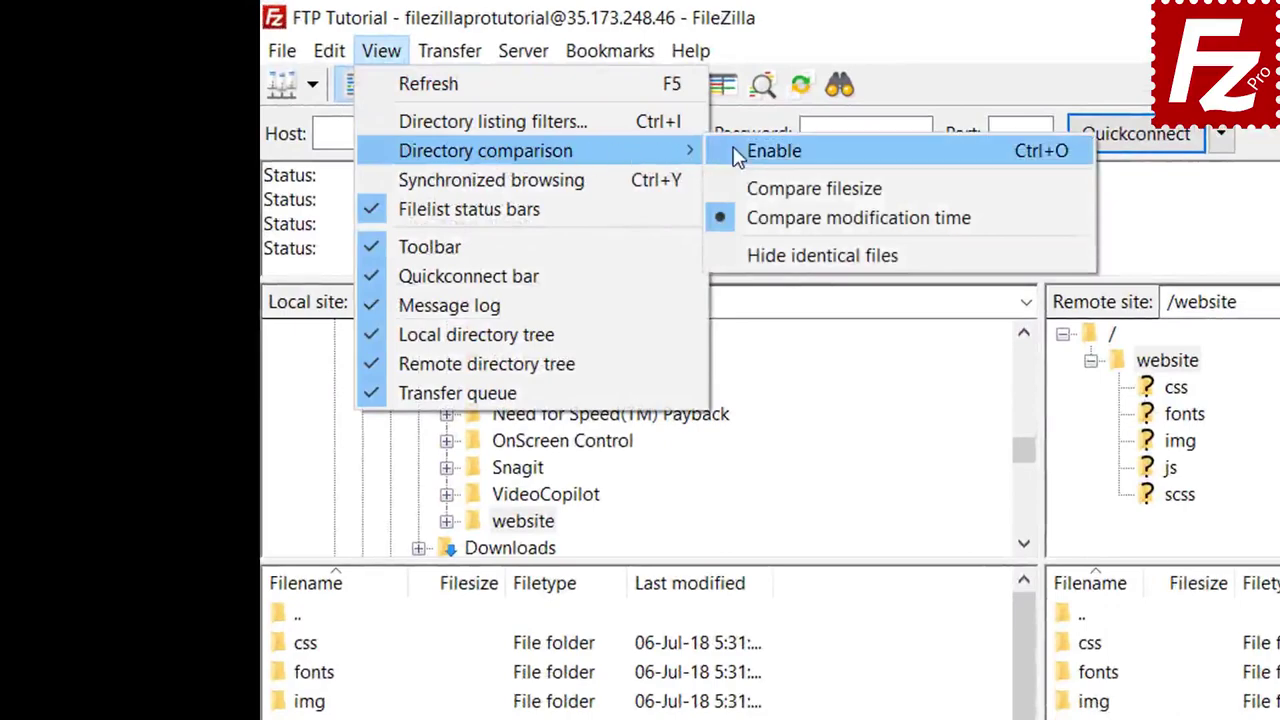
click(736, 152)
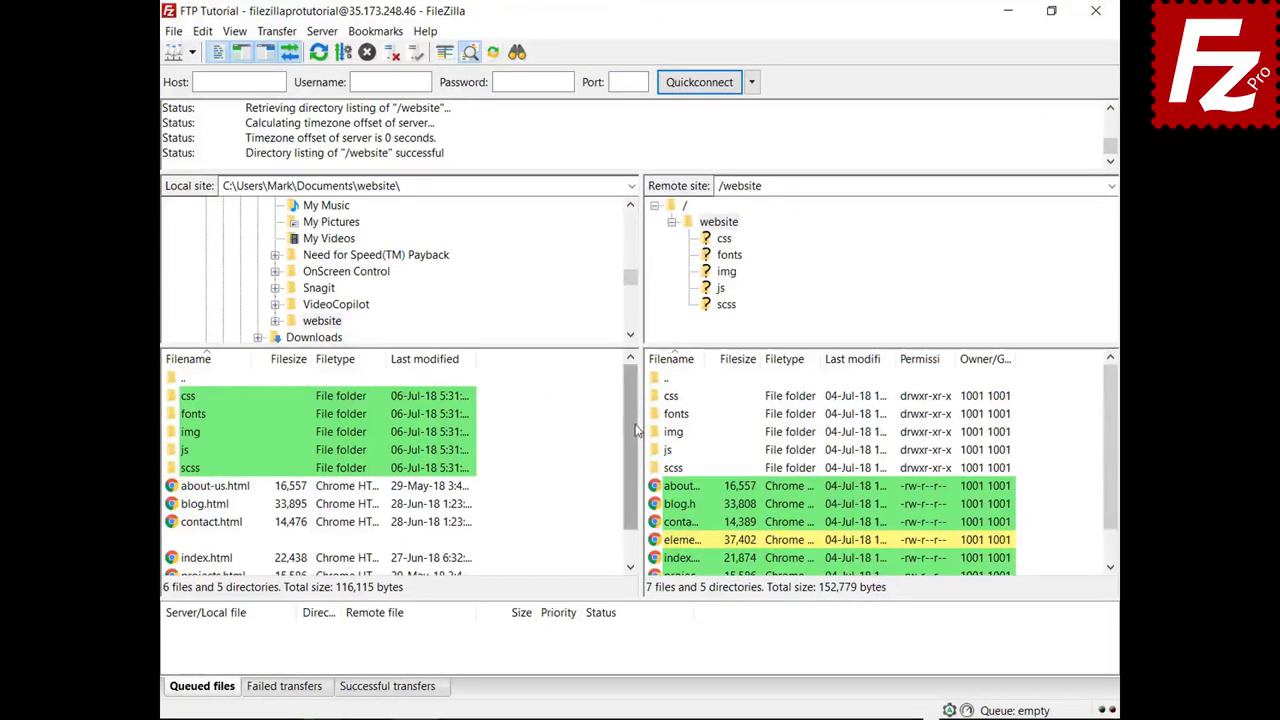
scroll(632, 463, down, 1)
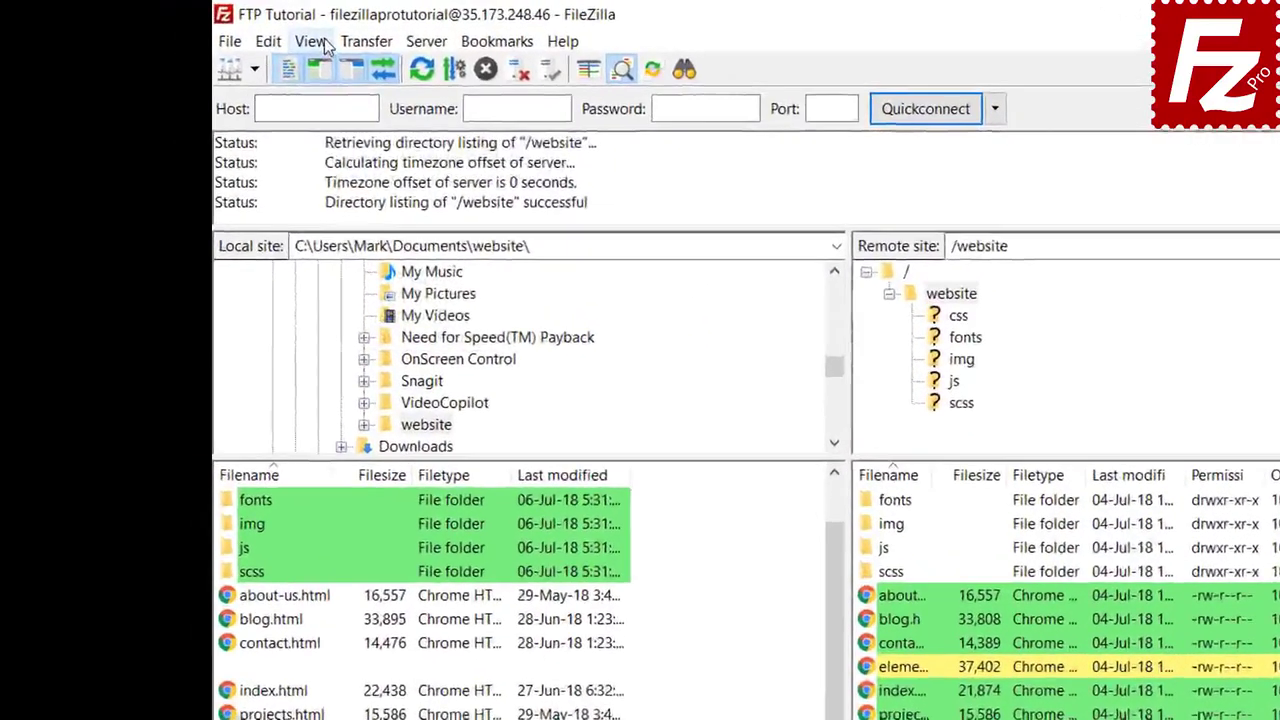
Step: Switch directory comparison to compare files by size instead of modification time
click(234, 31)
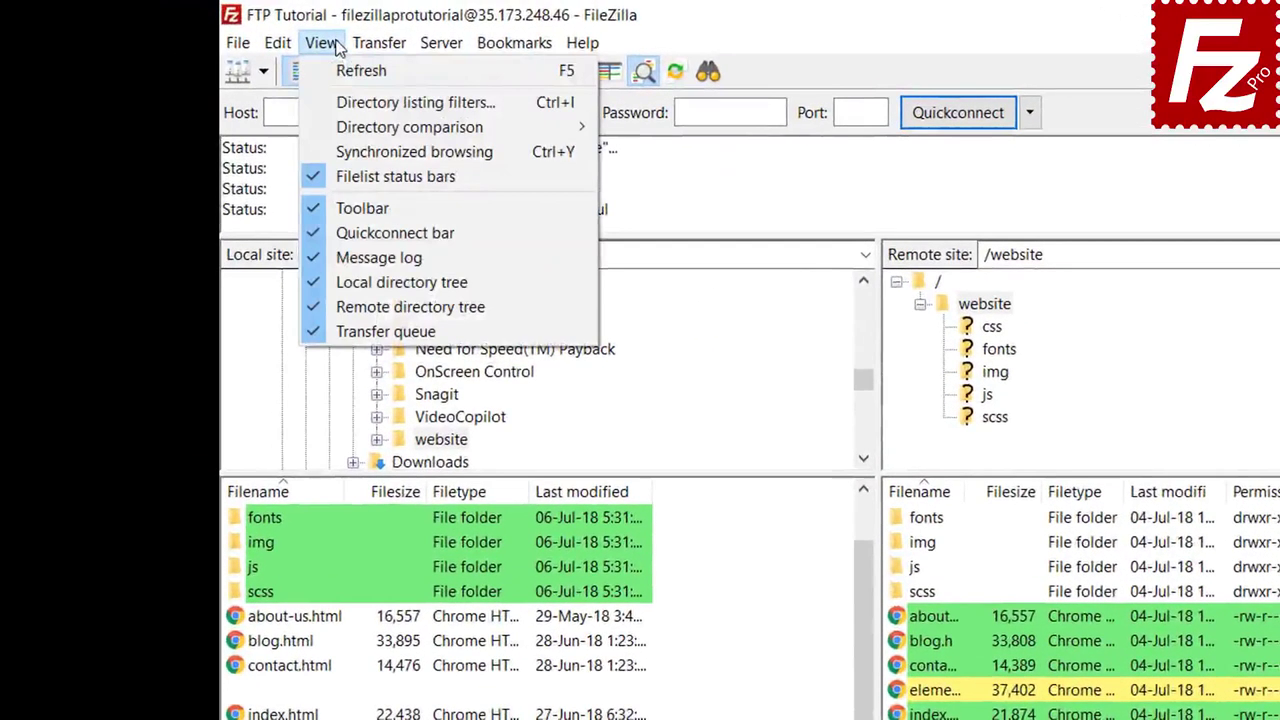
mouse_move(358, 122)
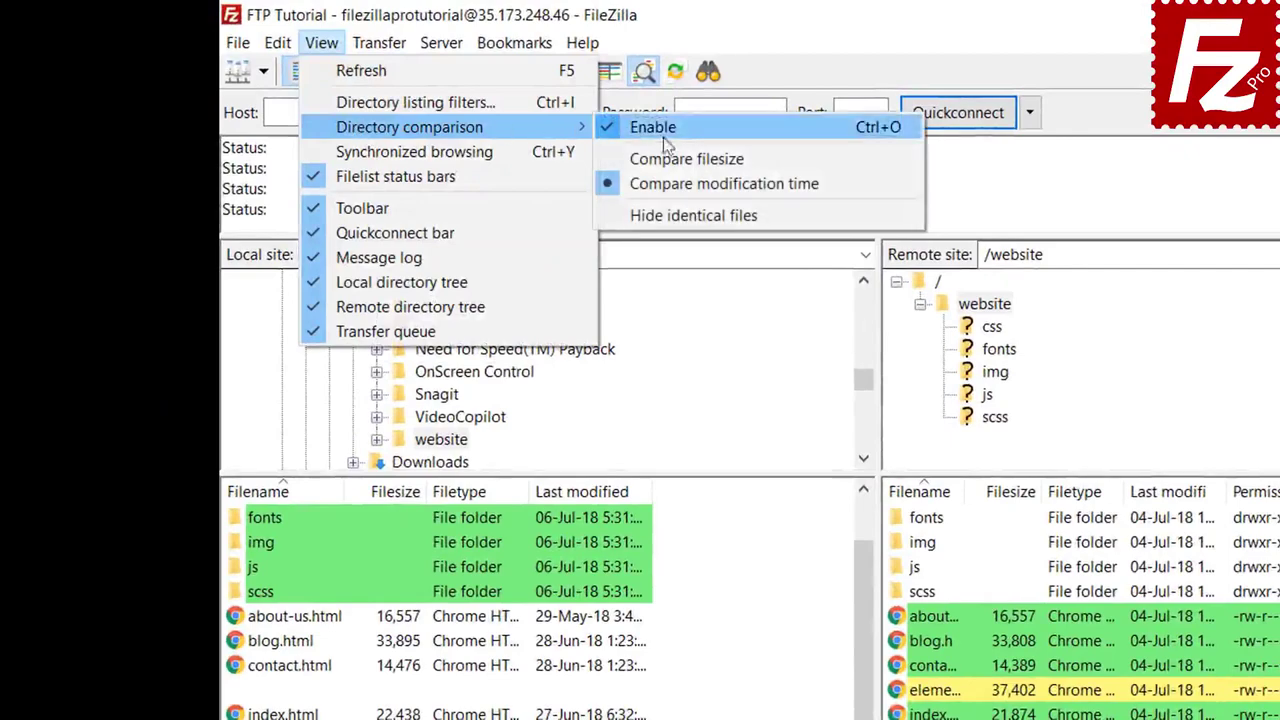
click(680, 160)
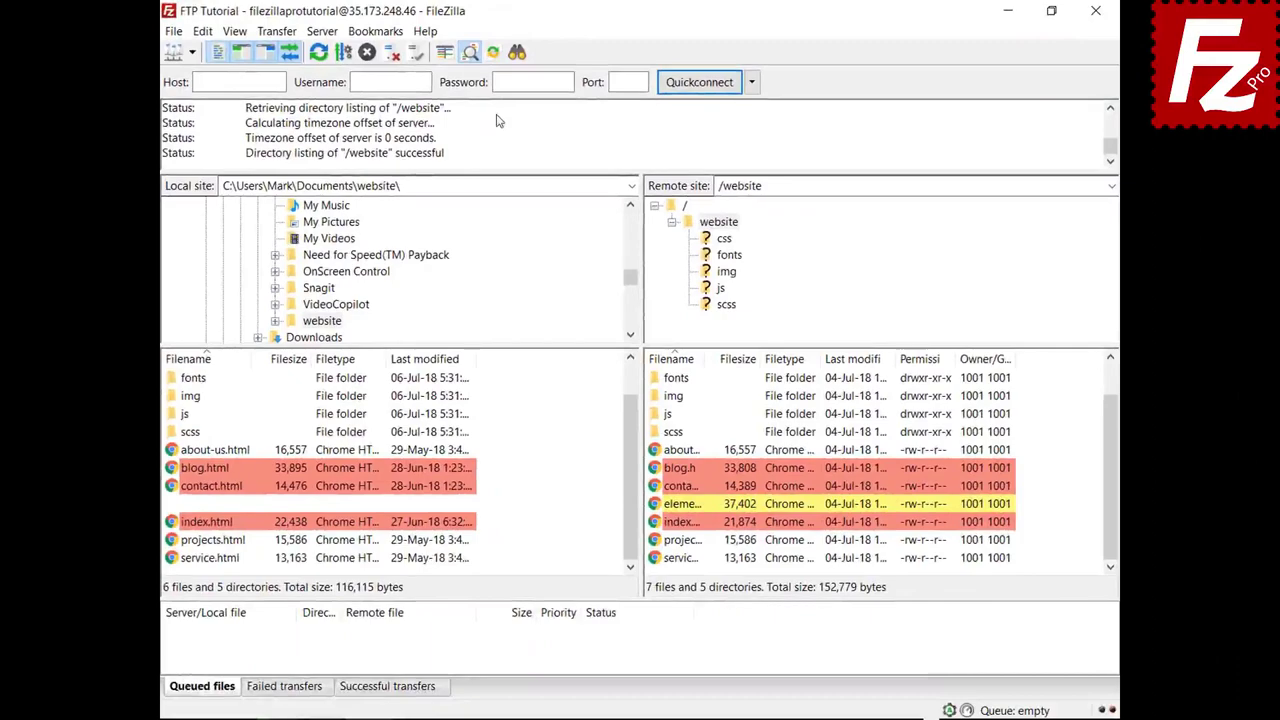
Step: Turn on synchronized browsing, open the css folder on both sides, then img remotely
click(234, 31)
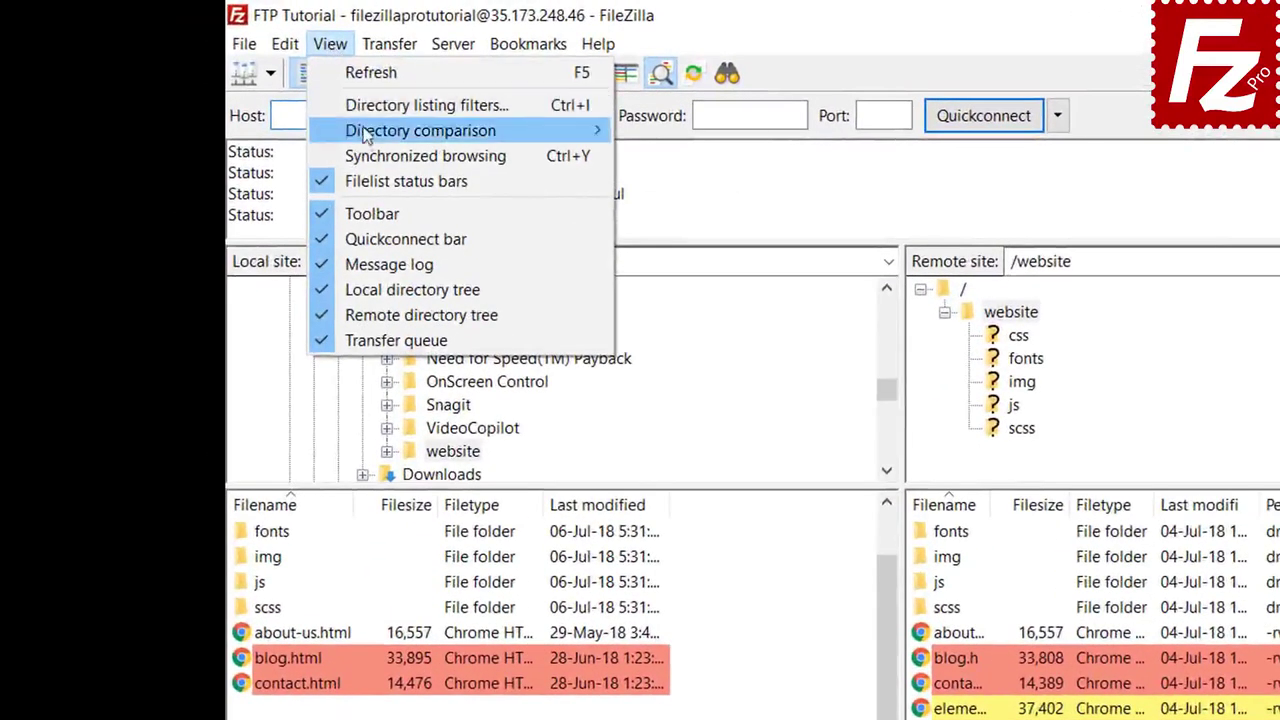
click(368, 152)
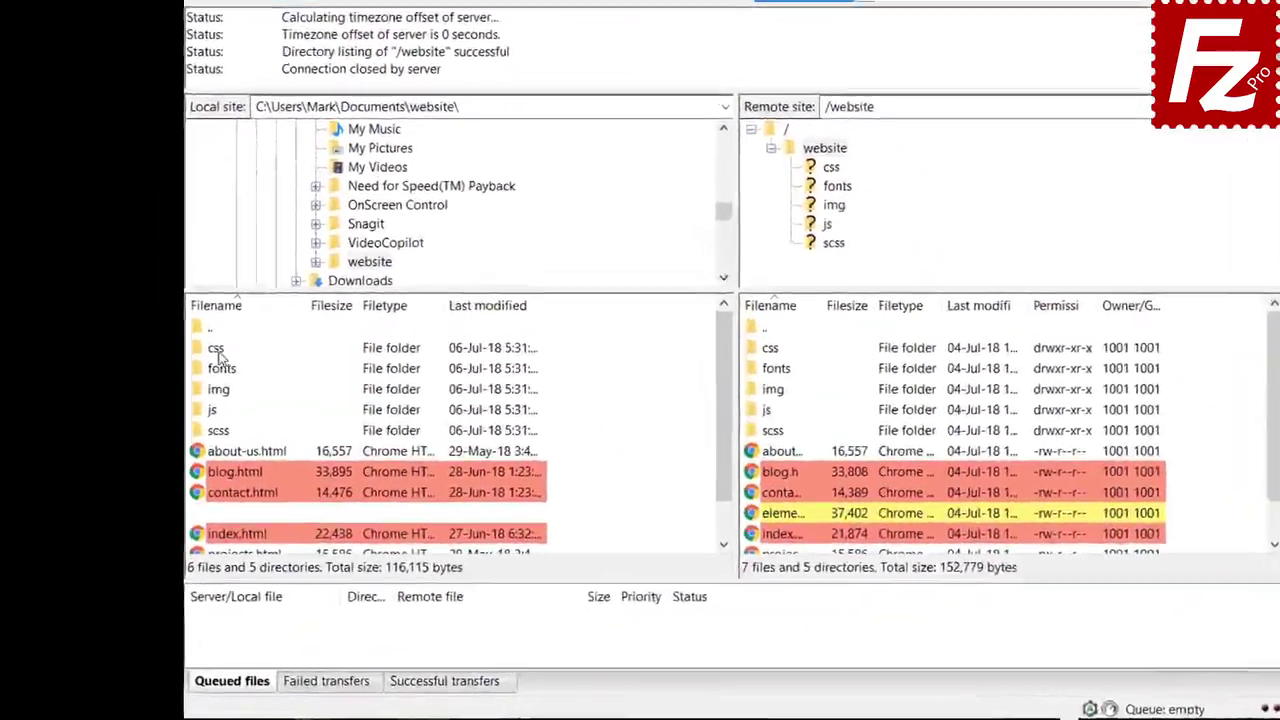
click(190, 397)
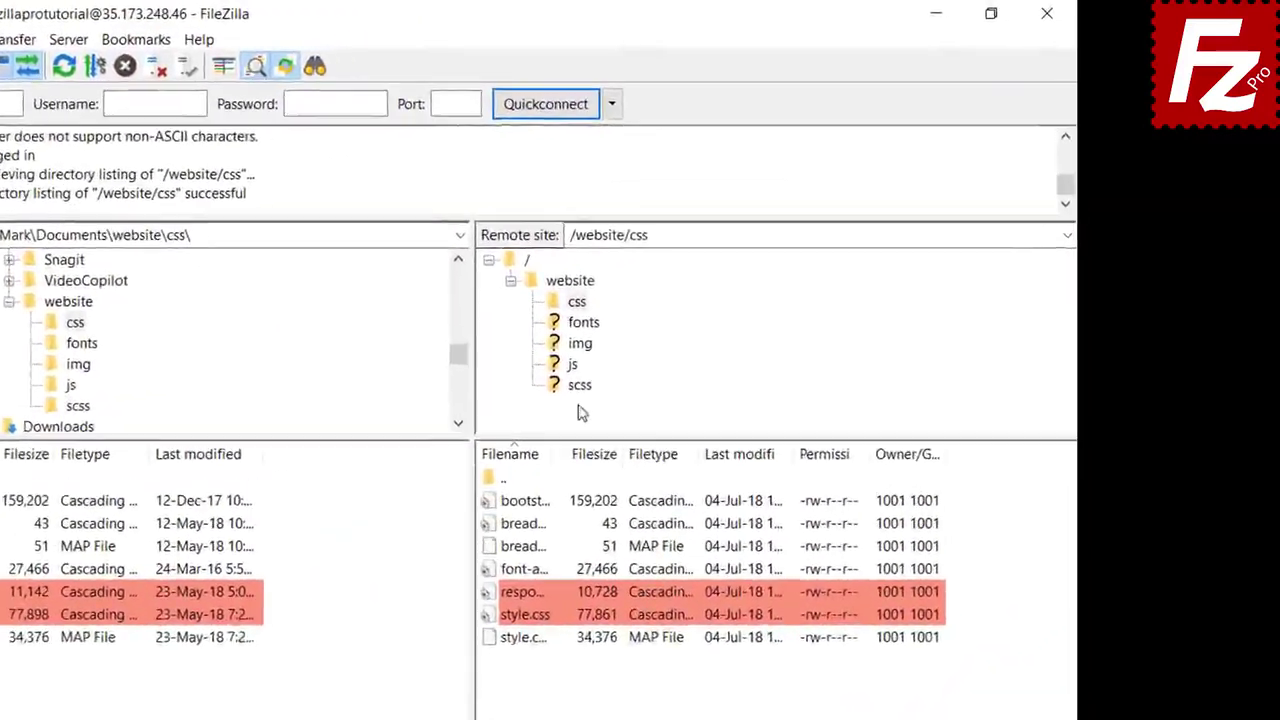
click(539, 366)
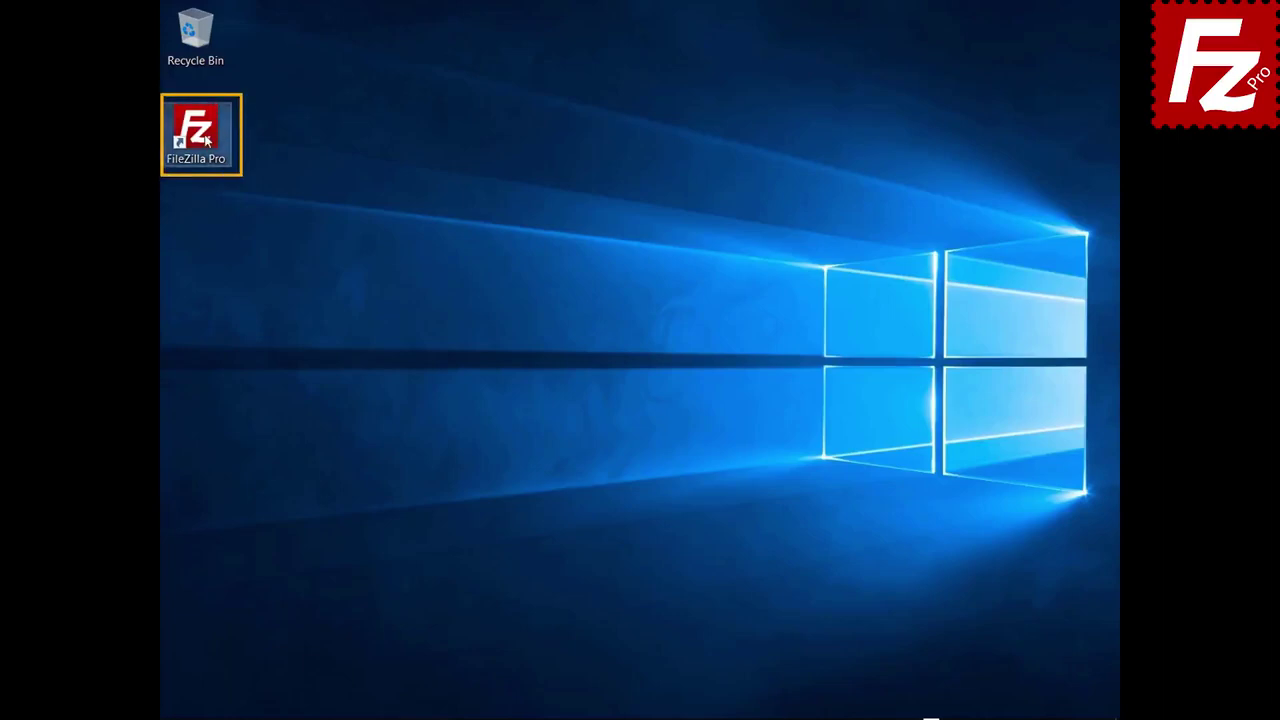
Step: Relaunch FileZilla Pro, connect to FTP Tutorial, and open Construction Project in both panes
double_click(205, 140)
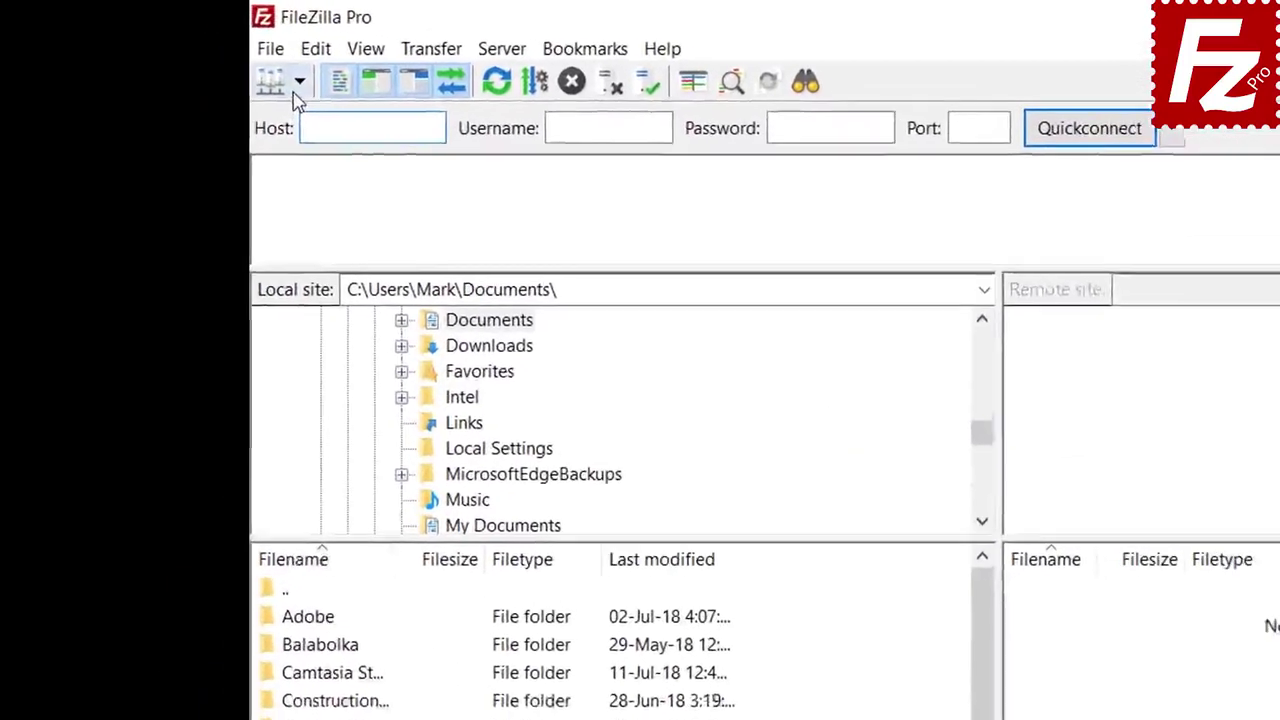
click(192, 52)
click(343, 119)
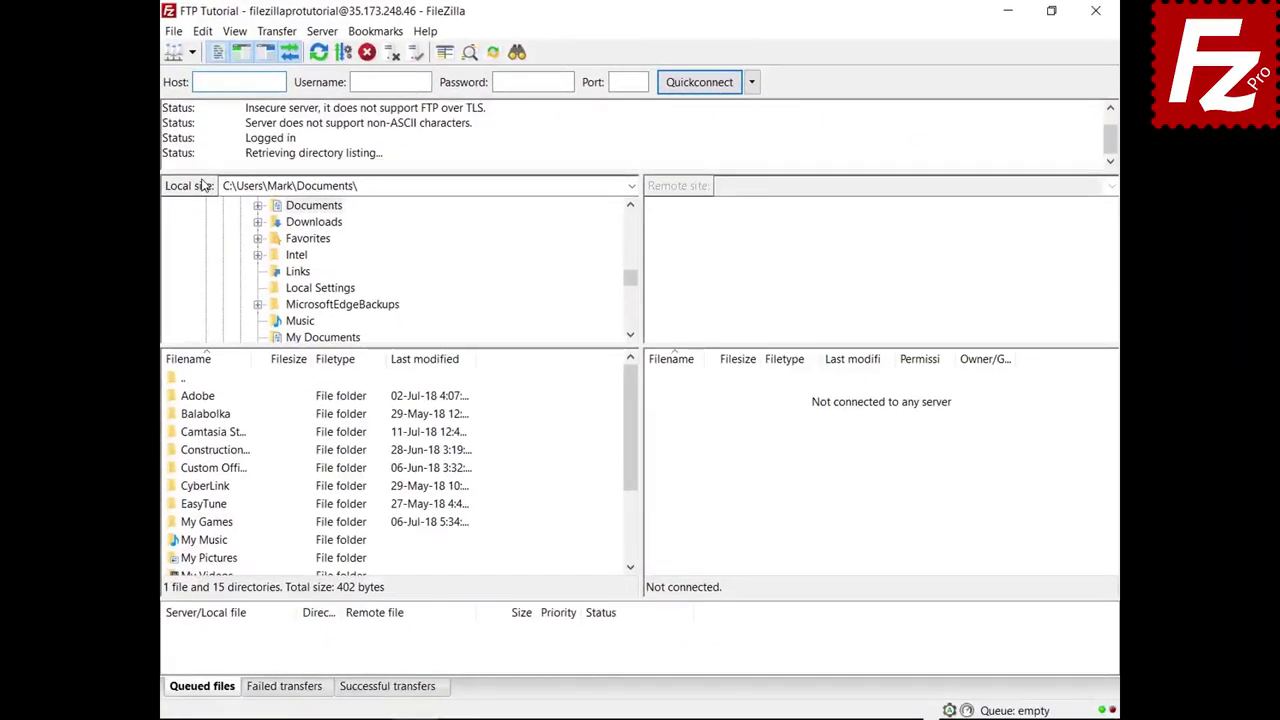
double_click(230, 450)
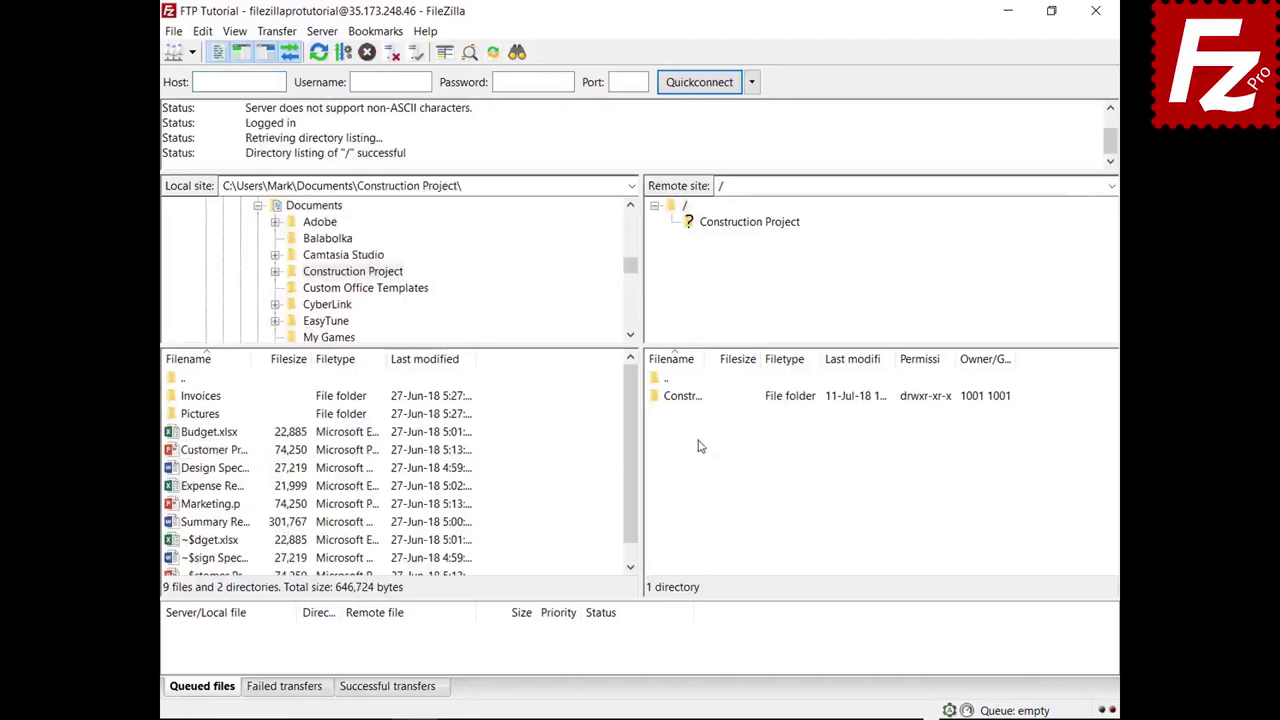
double_click(698, 400)
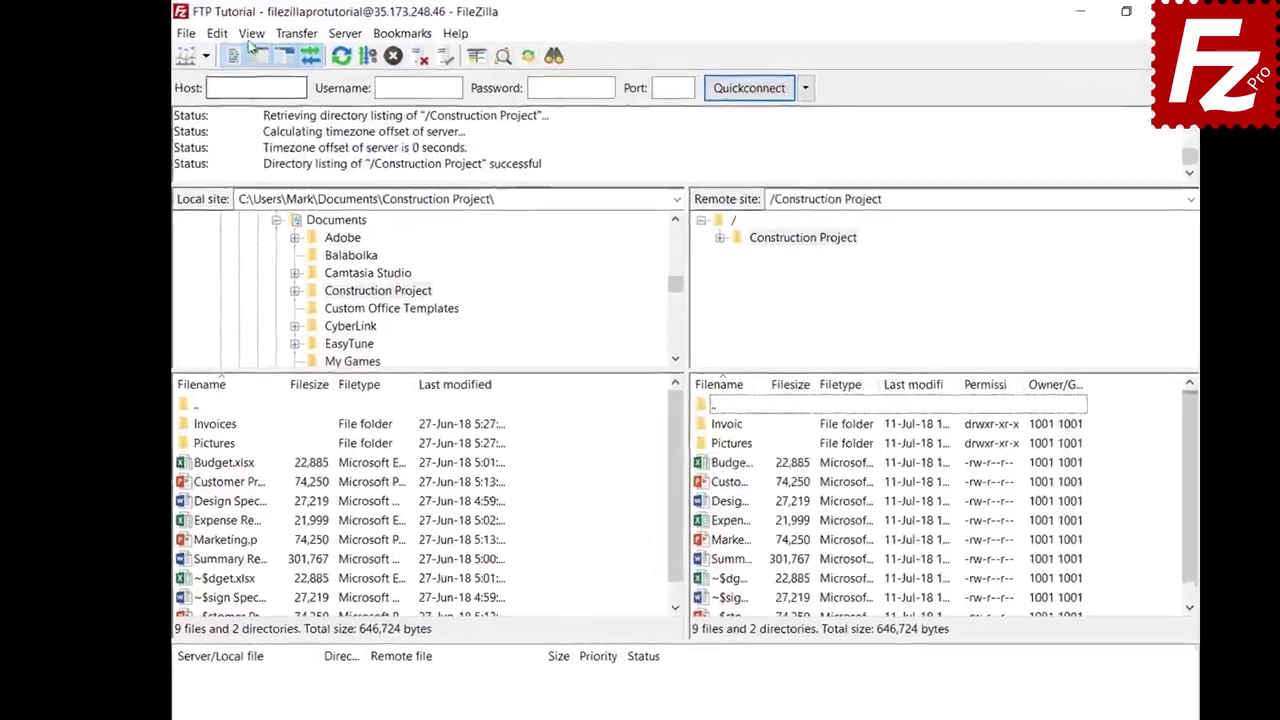
Step: From Directory listing filters, edit filter rules and add a new filter named 'Microsoft Office Temporaries'
click(234, 31)
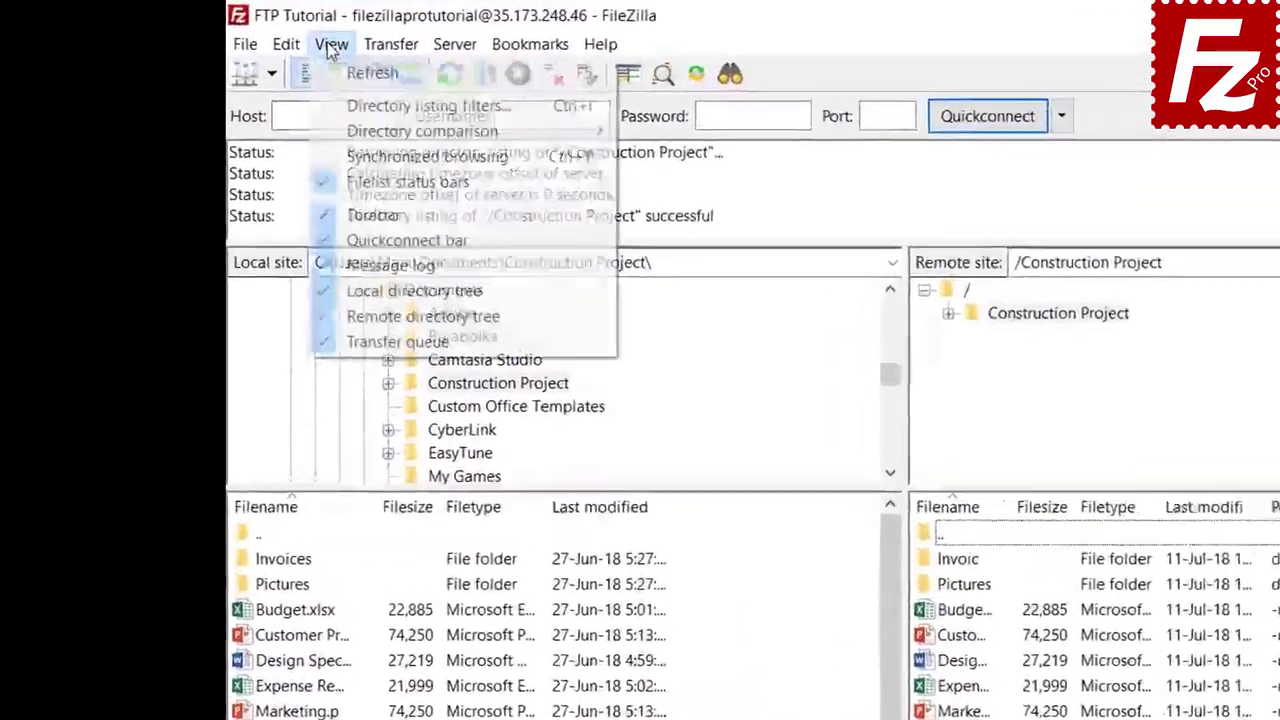
click(366, 117)
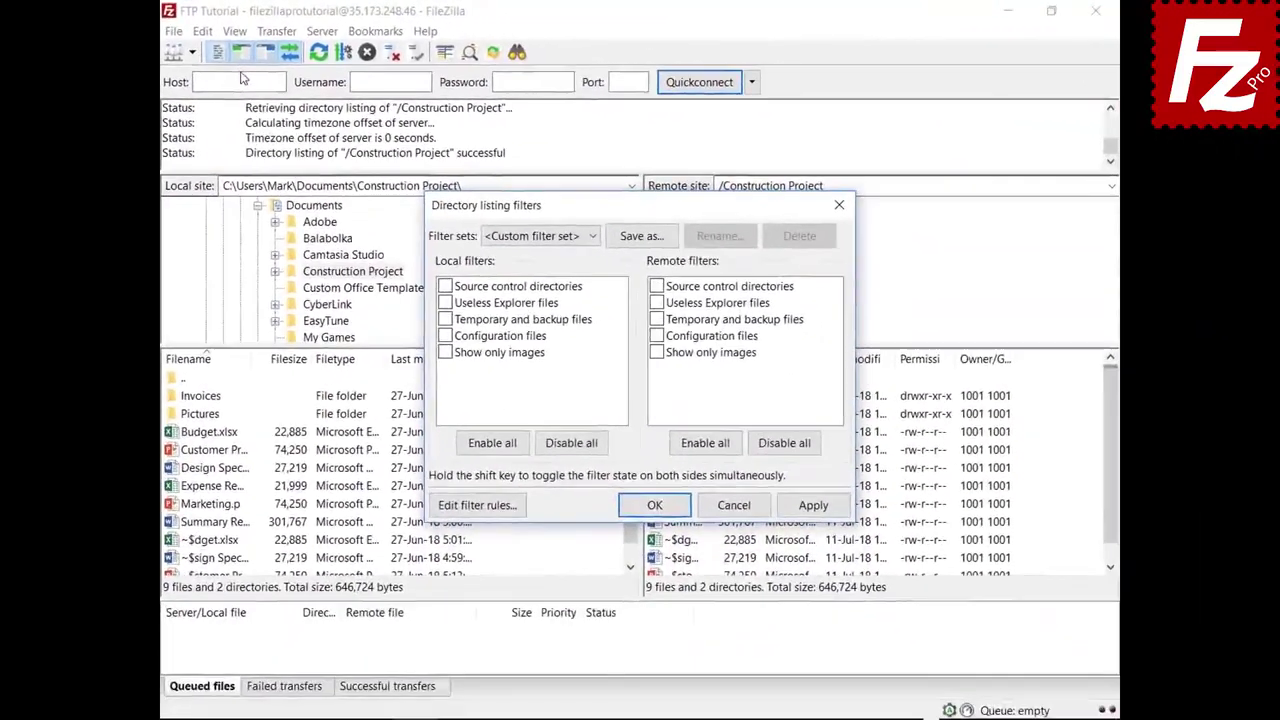
drag(631, 209, 630, 50)
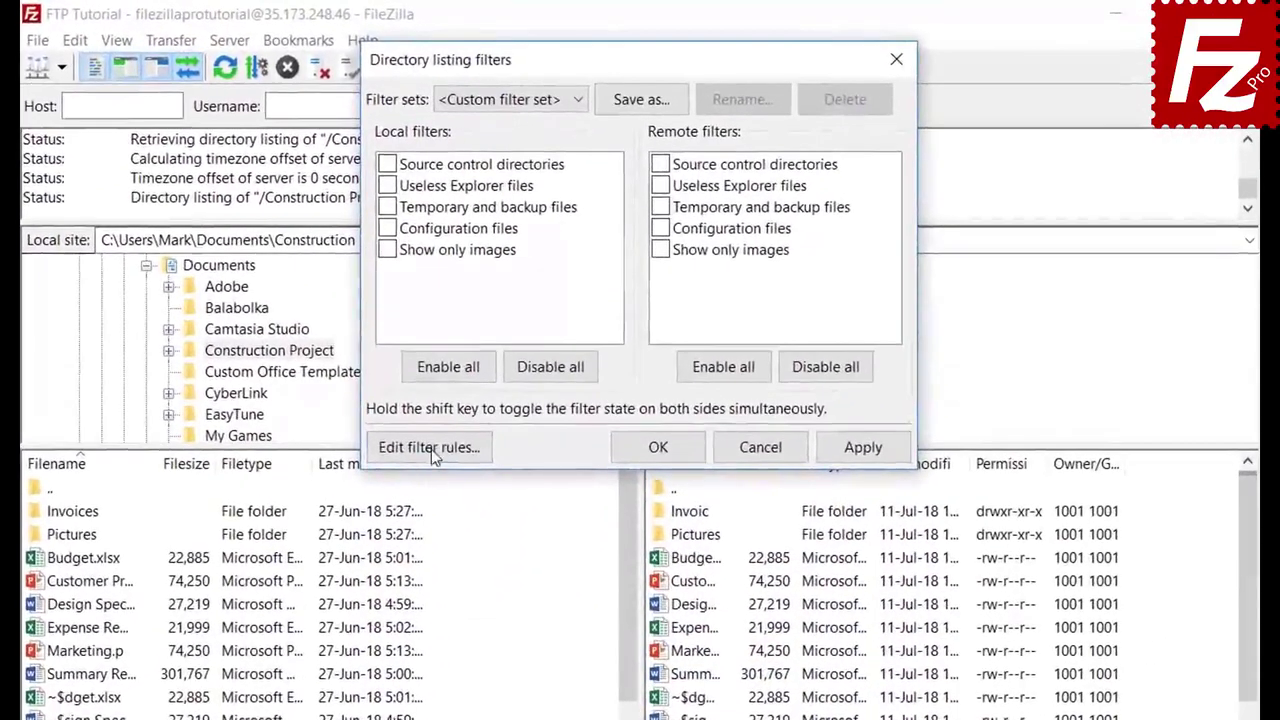
click(431, 449)
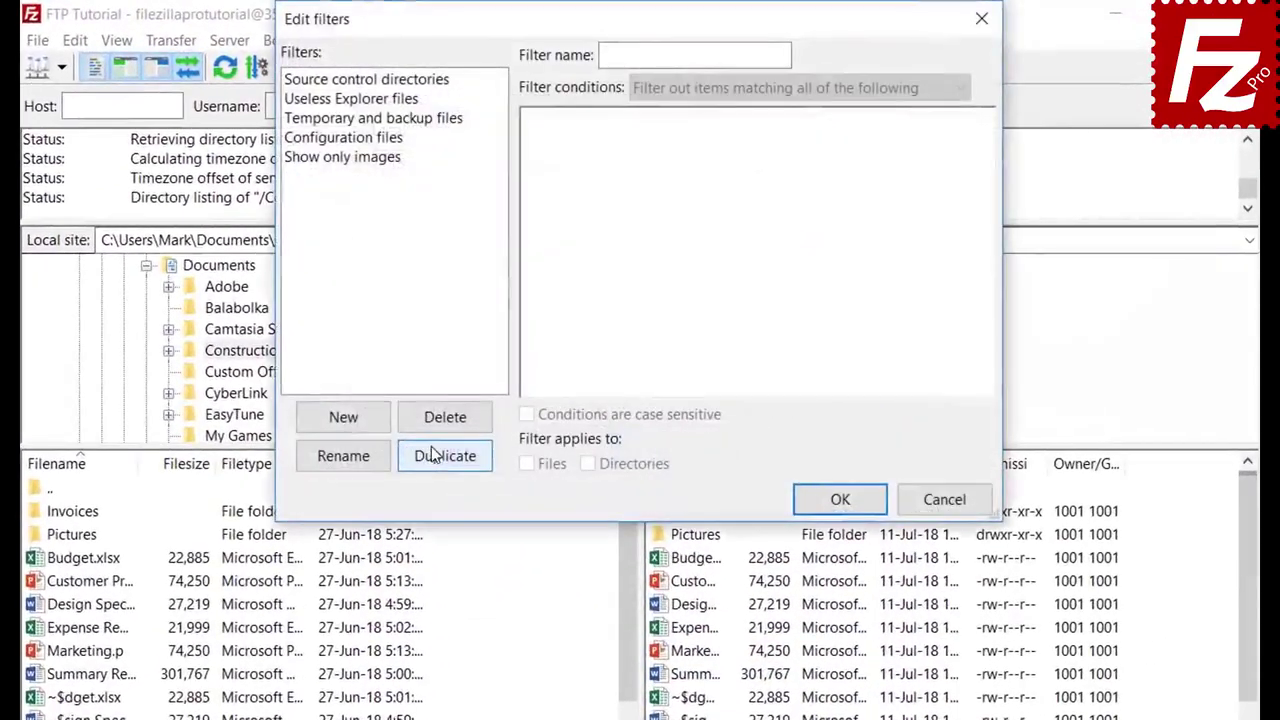
click(363, 424)
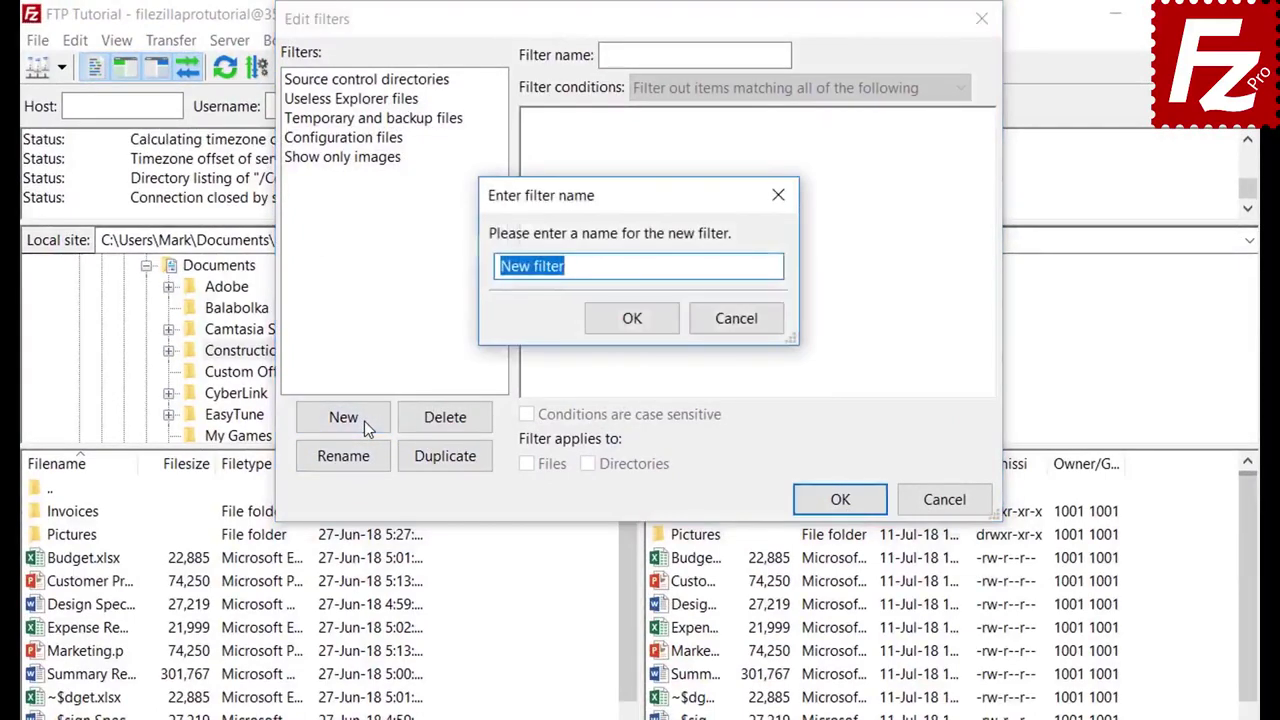
key(BackSpace)
text(Microsoft Office Temporaries)
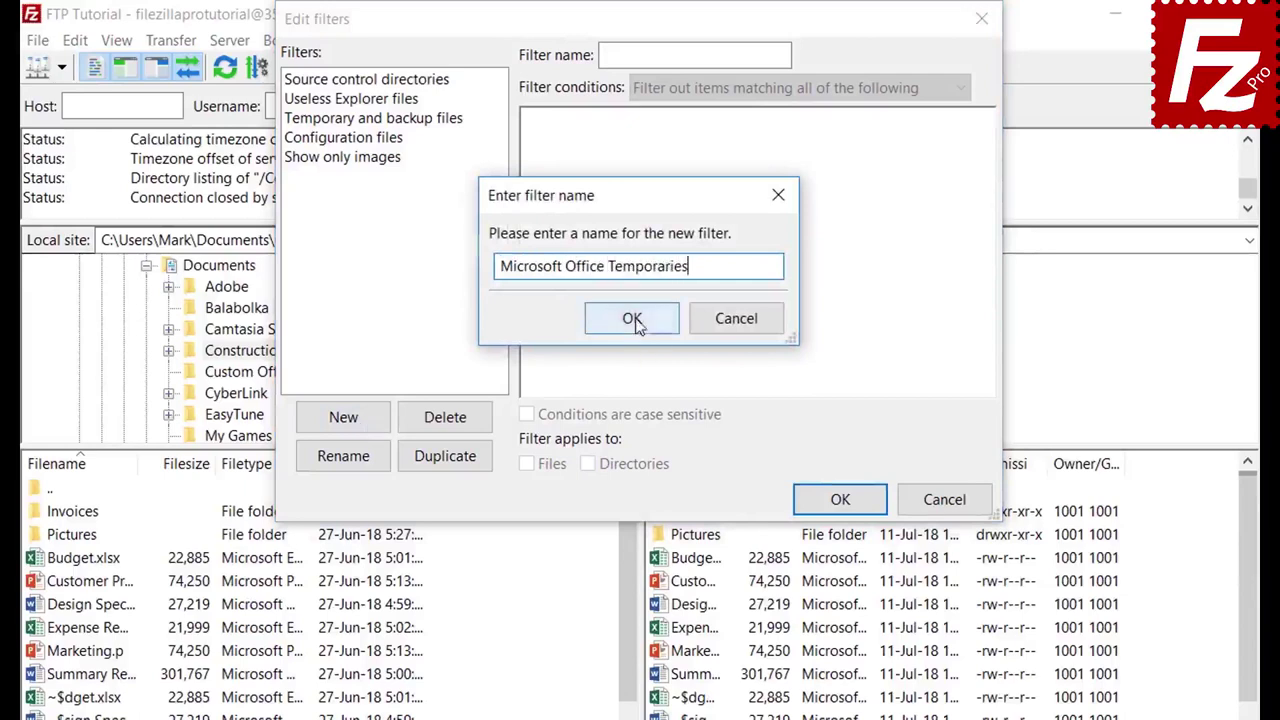
click(632, 318)
Step: Review the match-all mode plus the file size and attribute condition options, keeping defaults
click(705, 90)
click(701, 88)
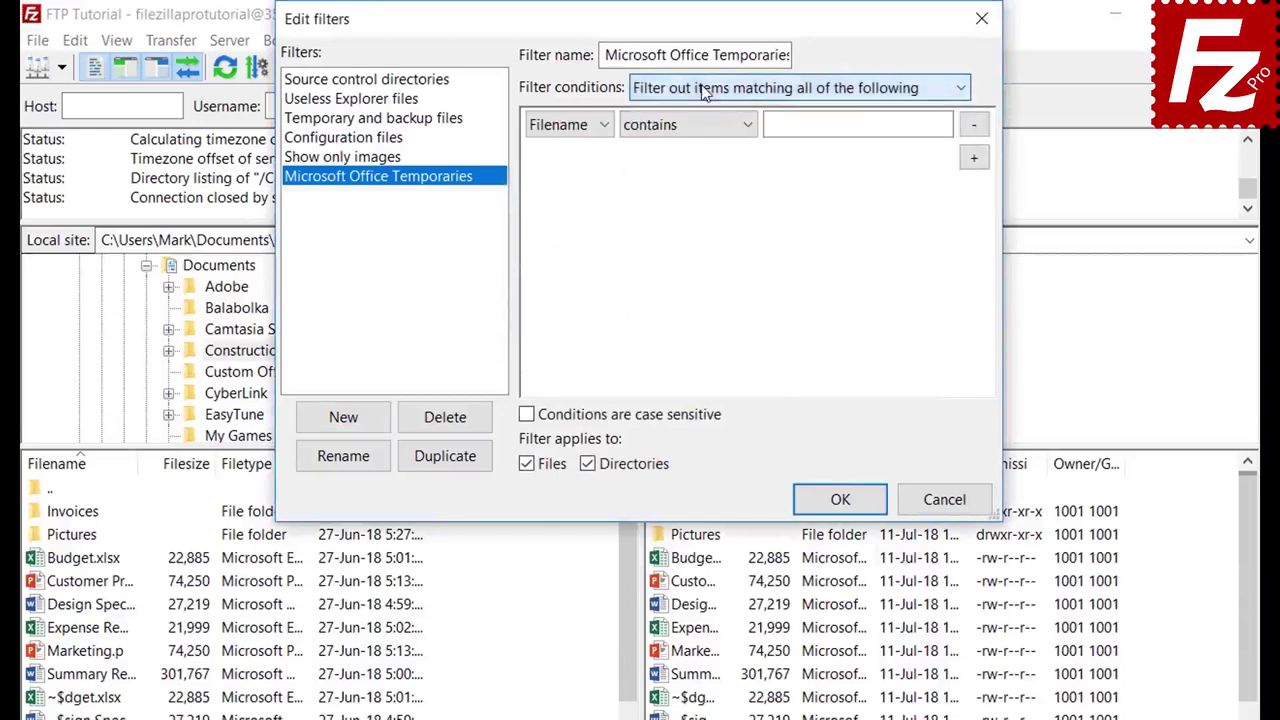
click(569, 125)
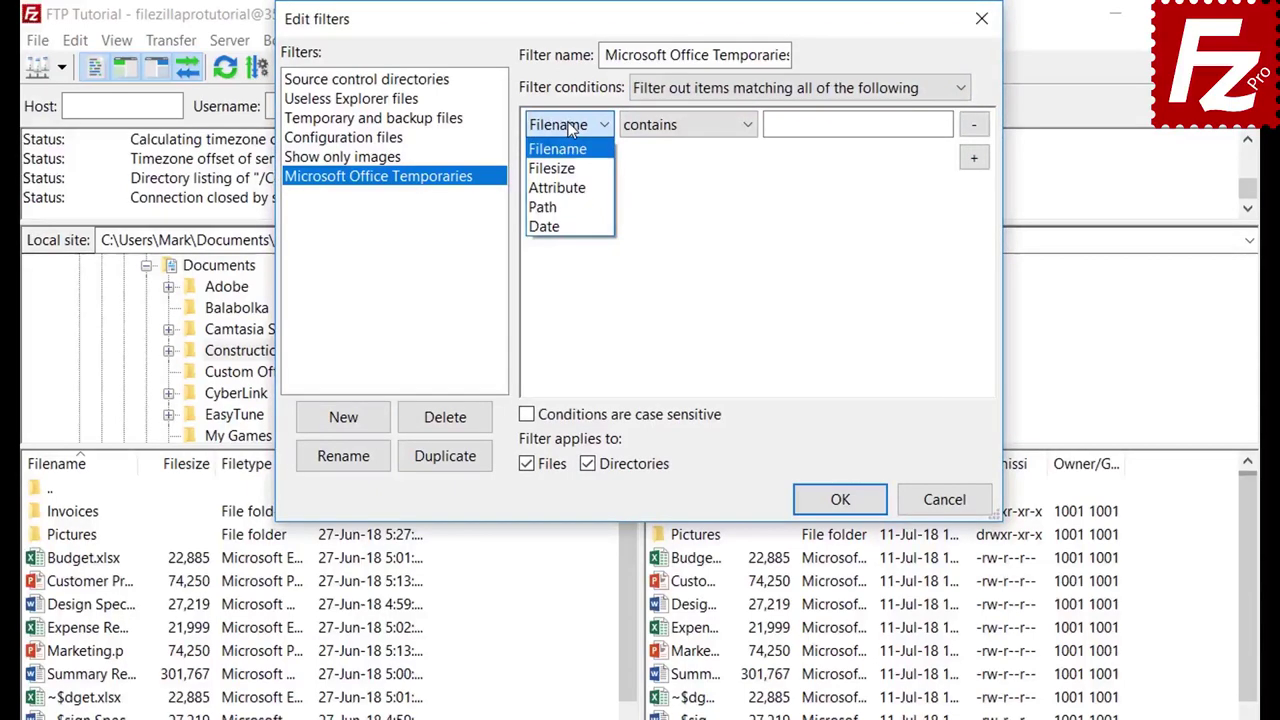
click(568, 168)
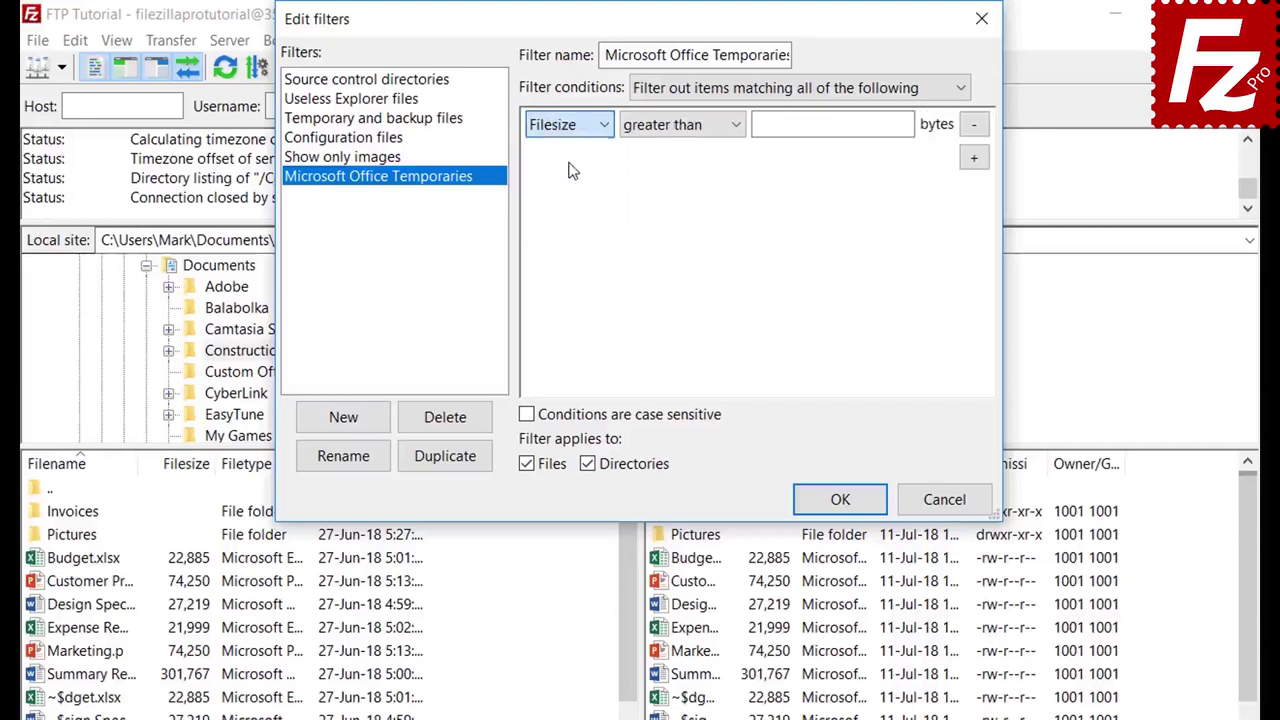
click(671, 128)
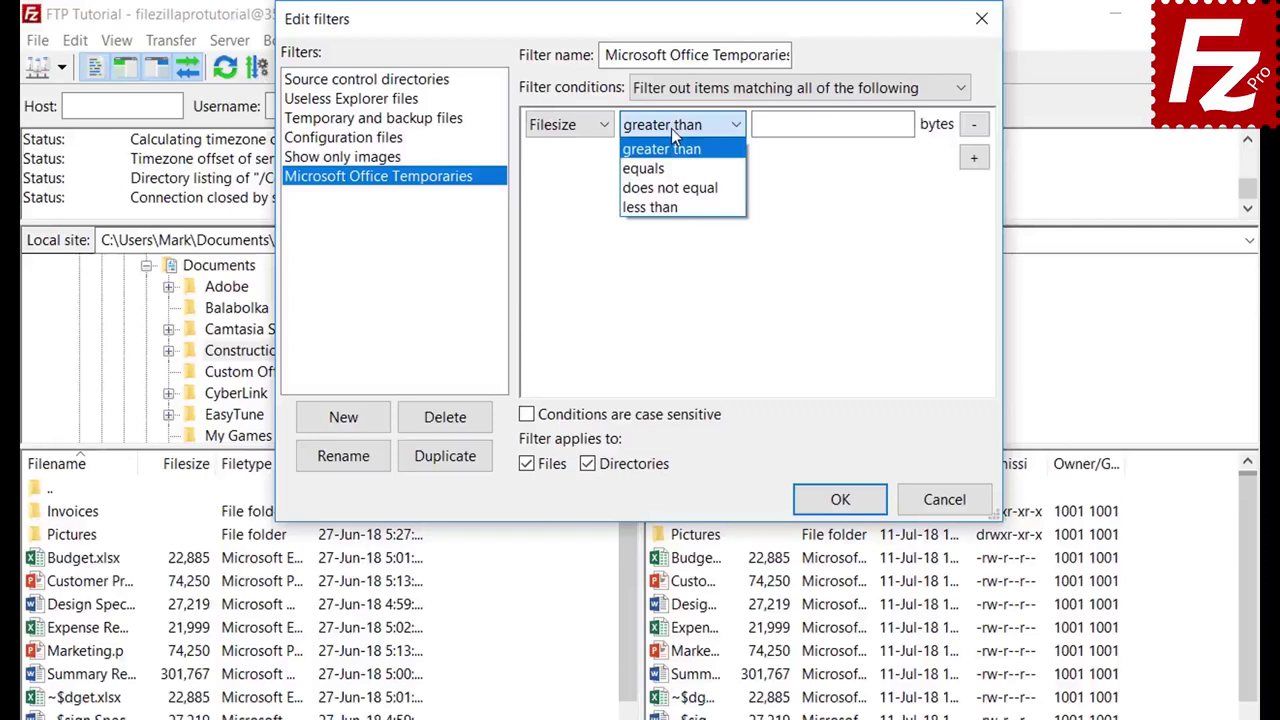
click(671, 128)
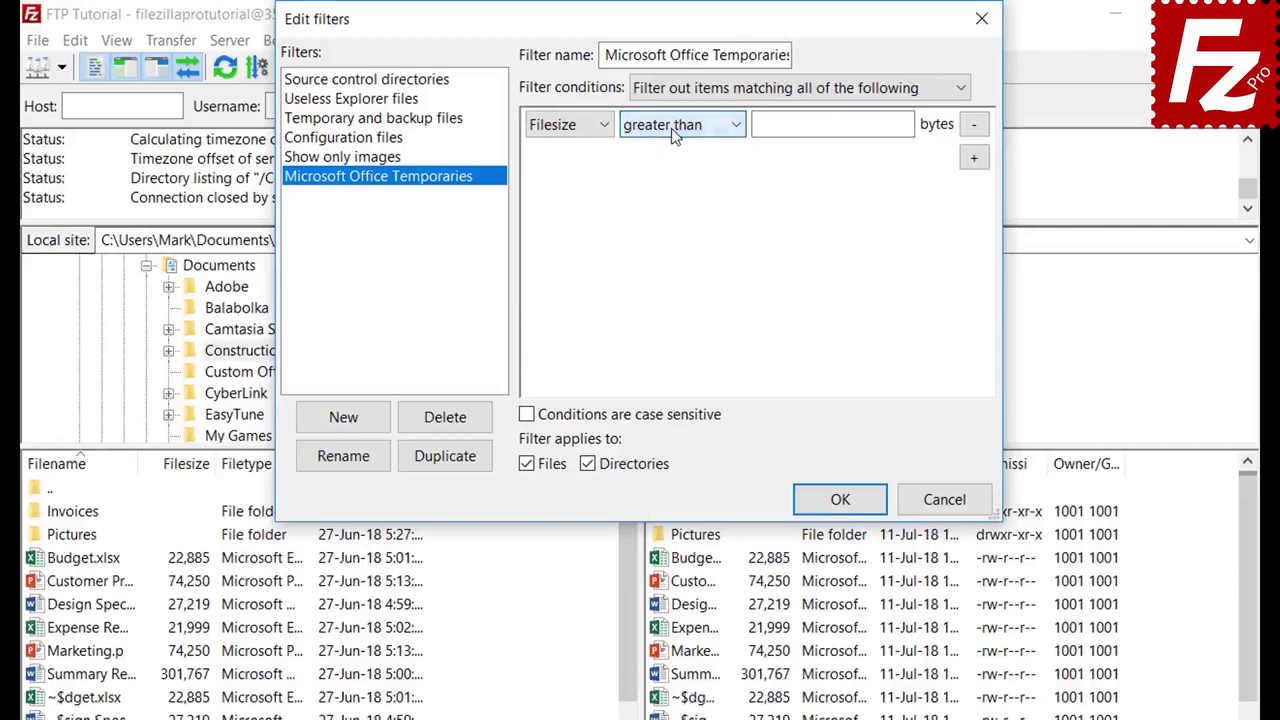
click(570, 128)
click(576, 190)
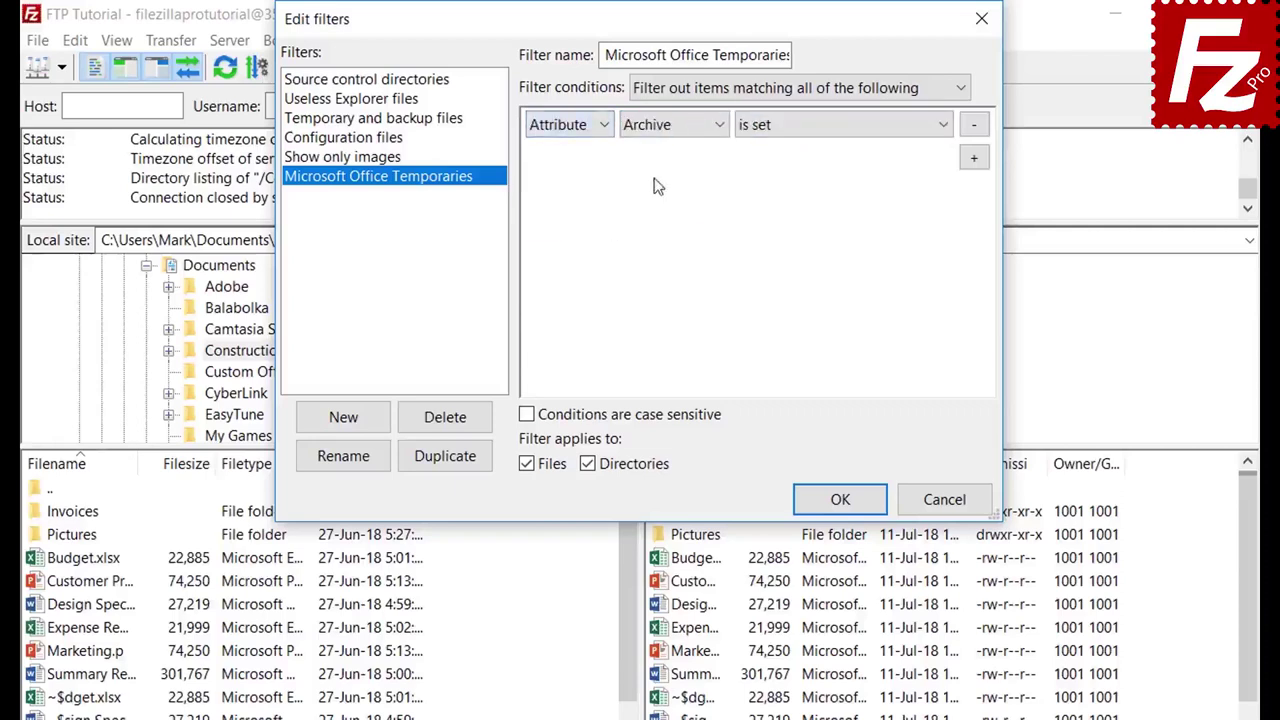
click(661, 134)
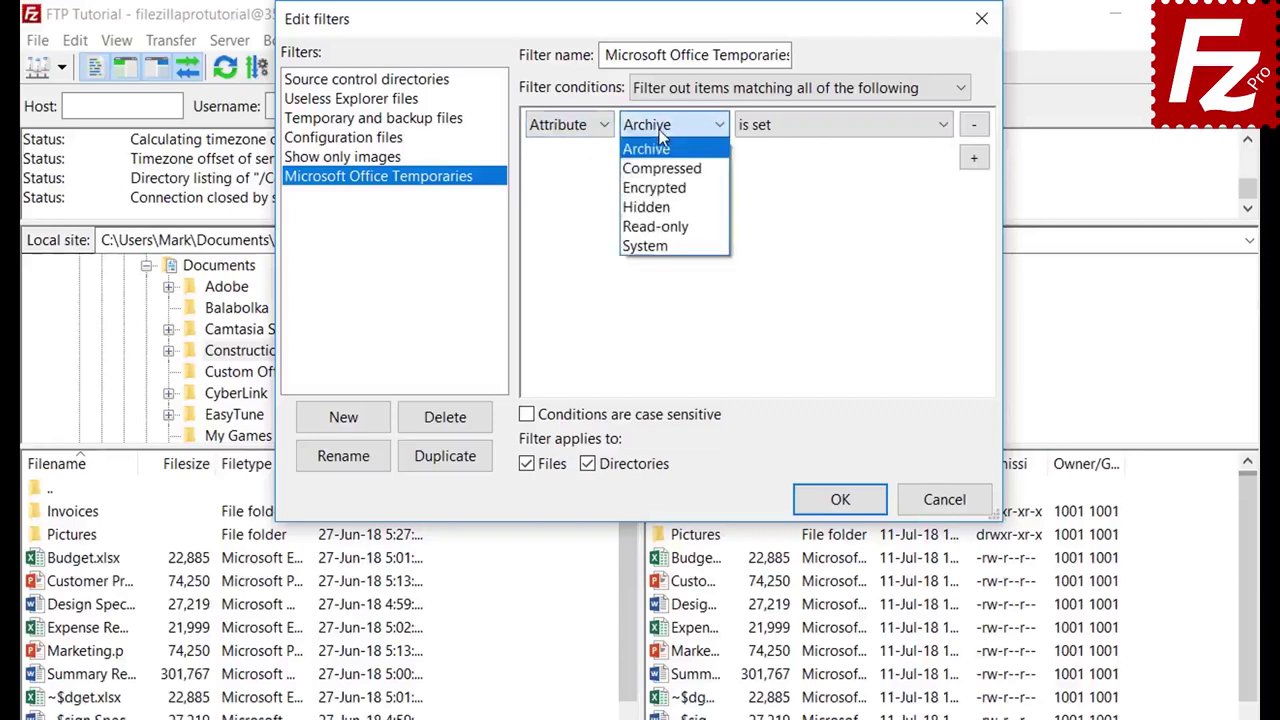
click(661, 133)
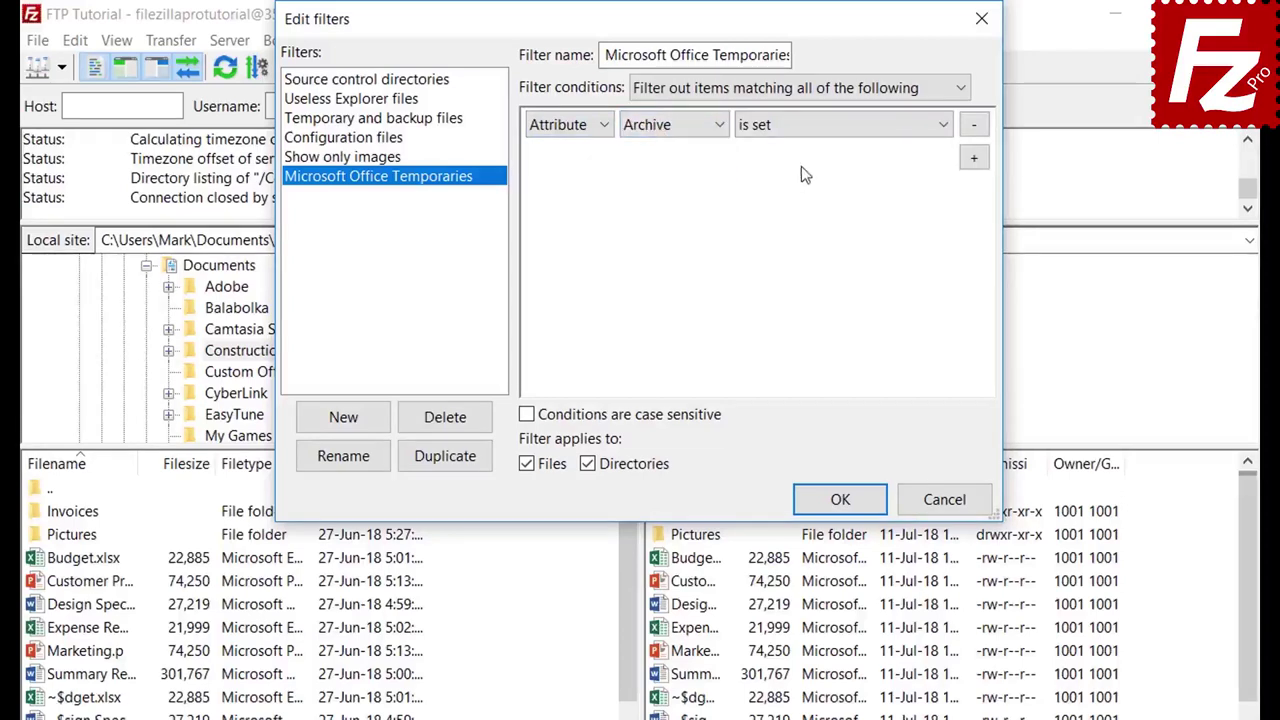
click(797, 130)
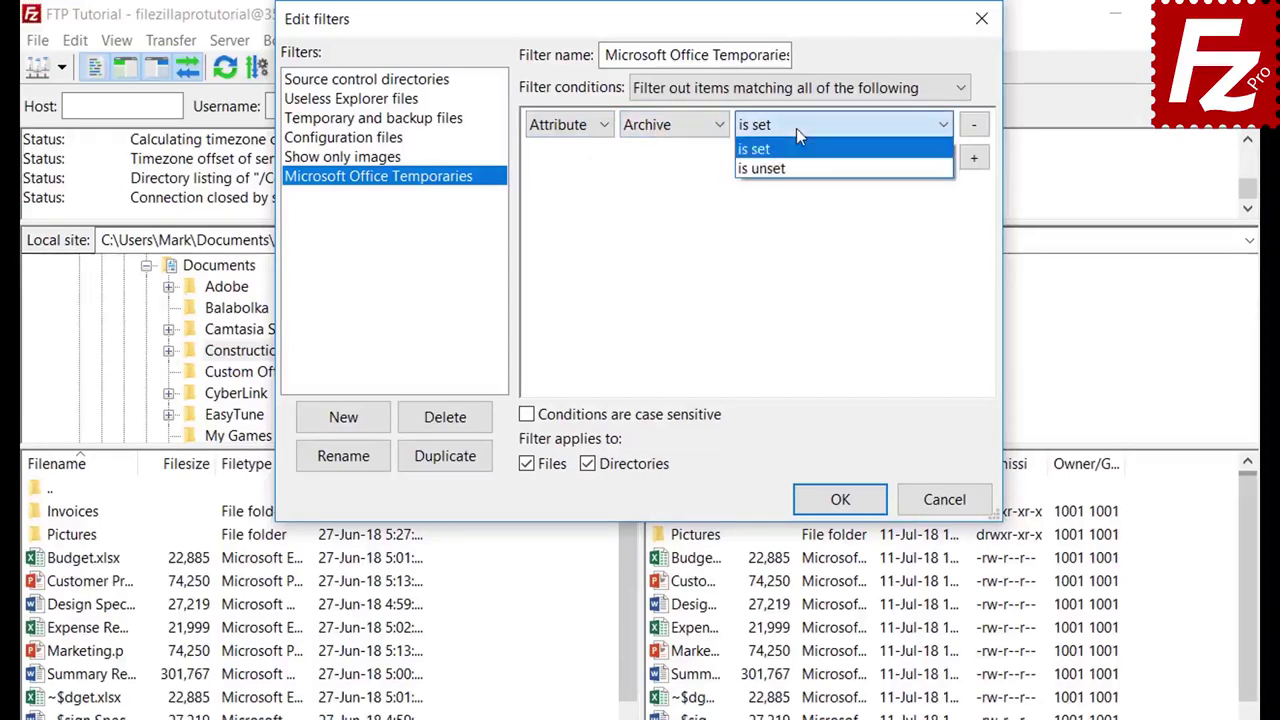
click(795, 128)
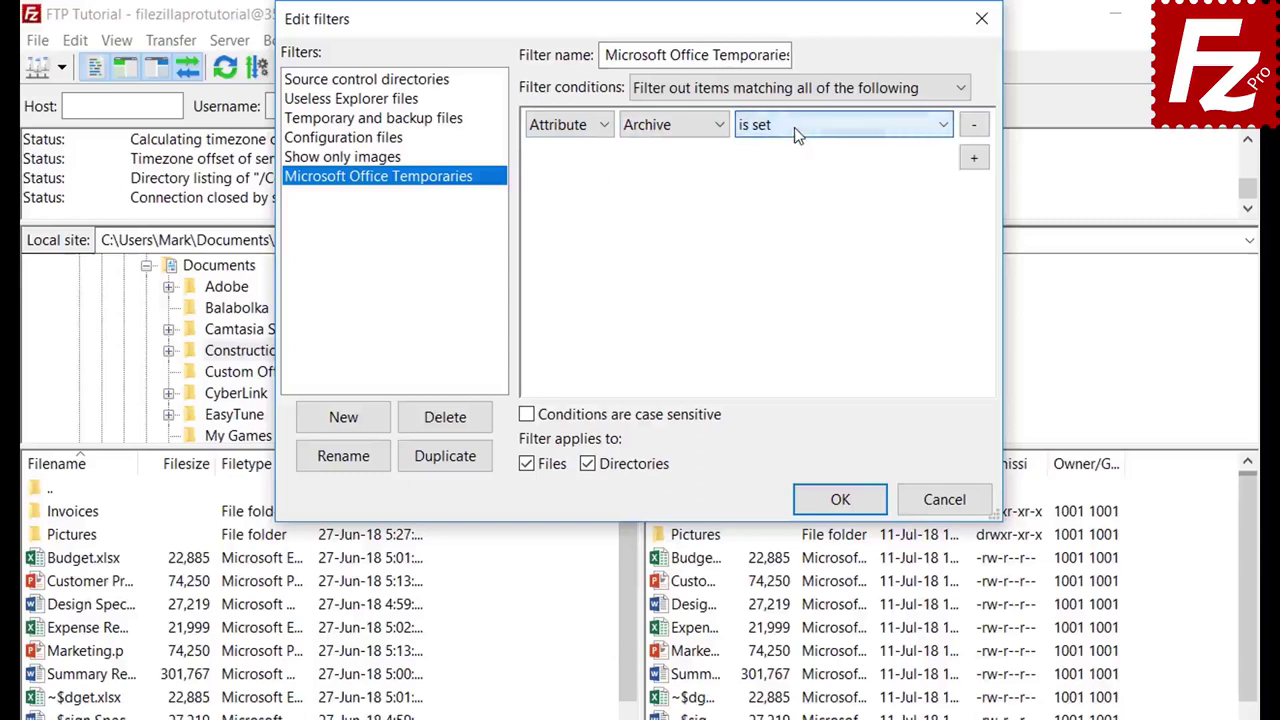
Step: Review the path and date condition options, then return the condition to Filename
click(563, 134)
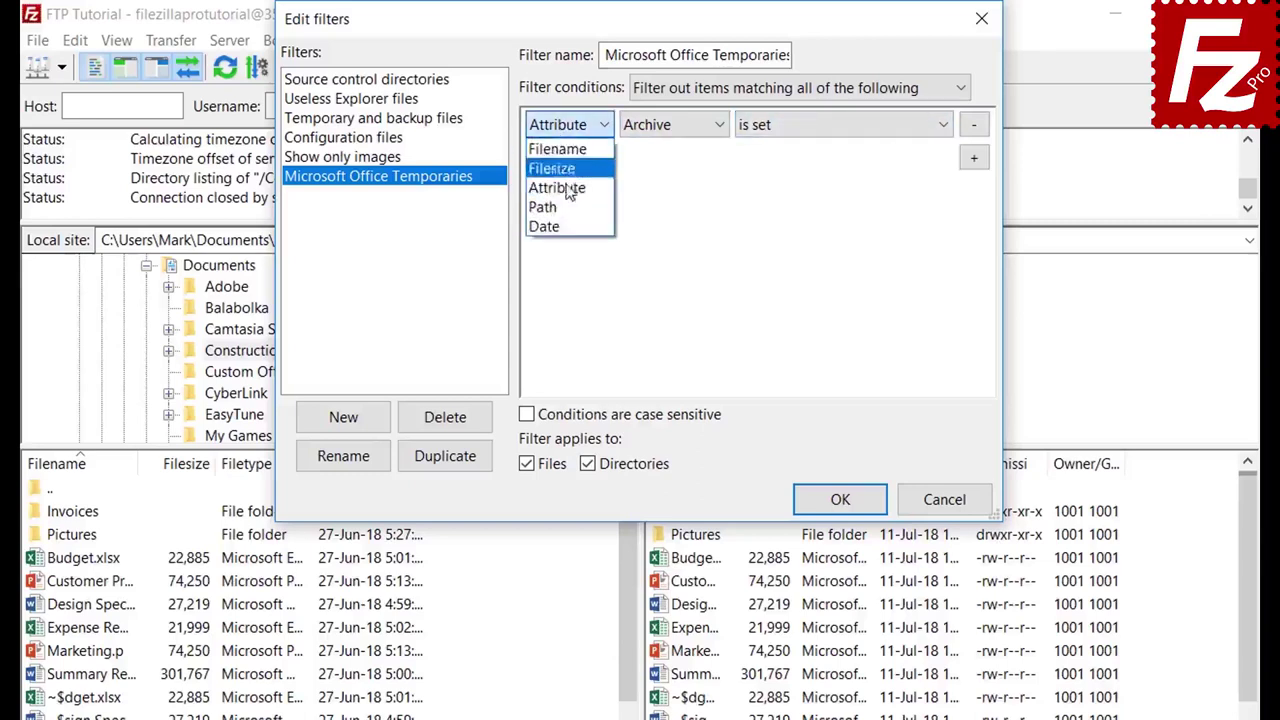
click(568, 210)
click(676, 124)
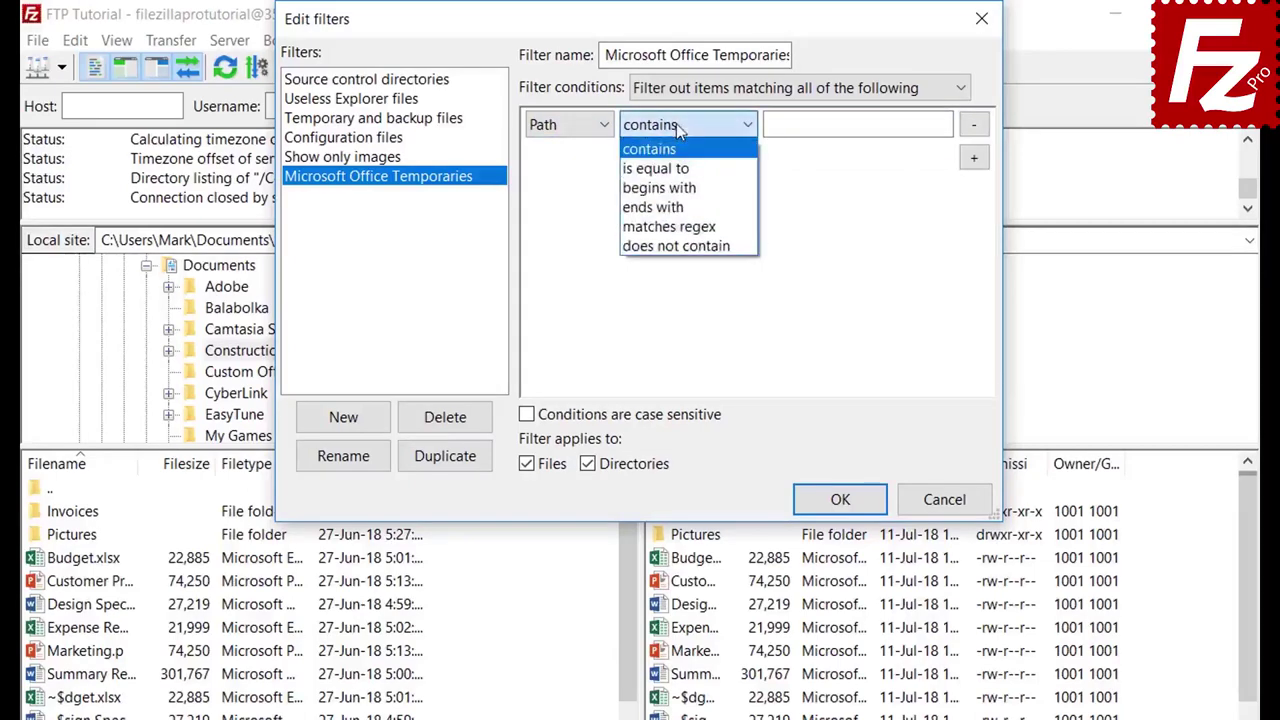
click(676, 123)
click(565, 128)
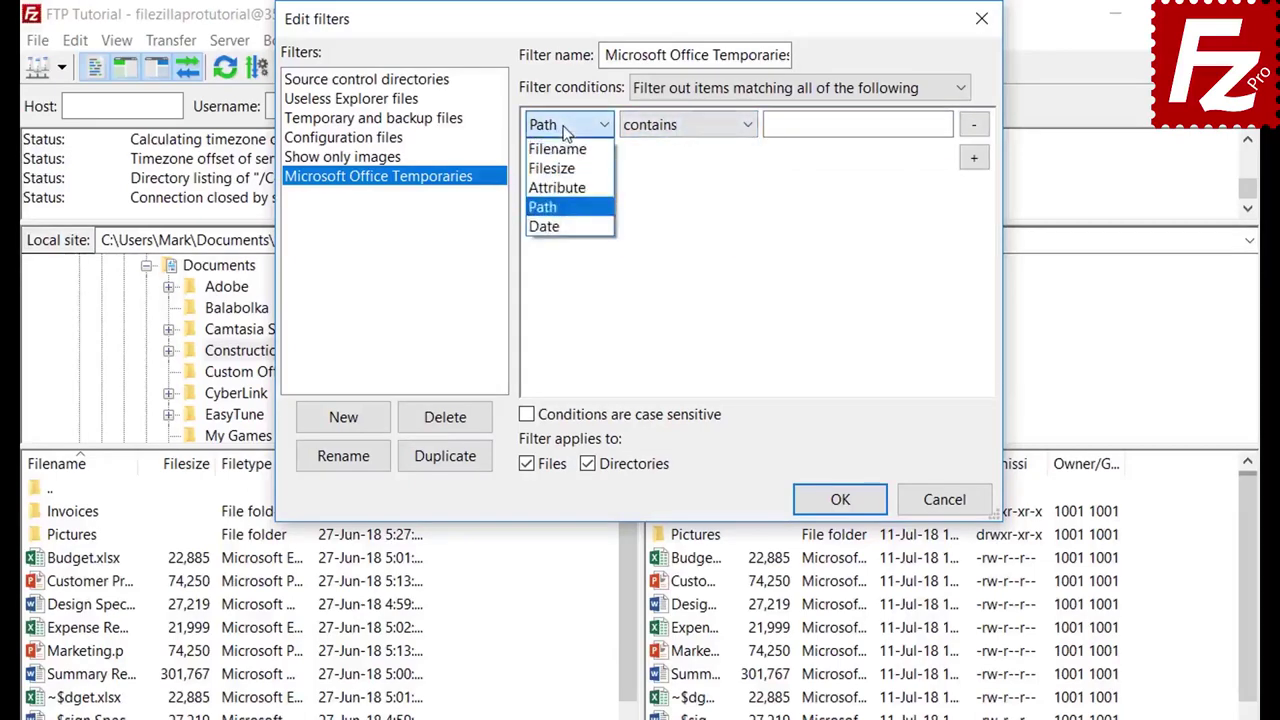
click(562, 227)
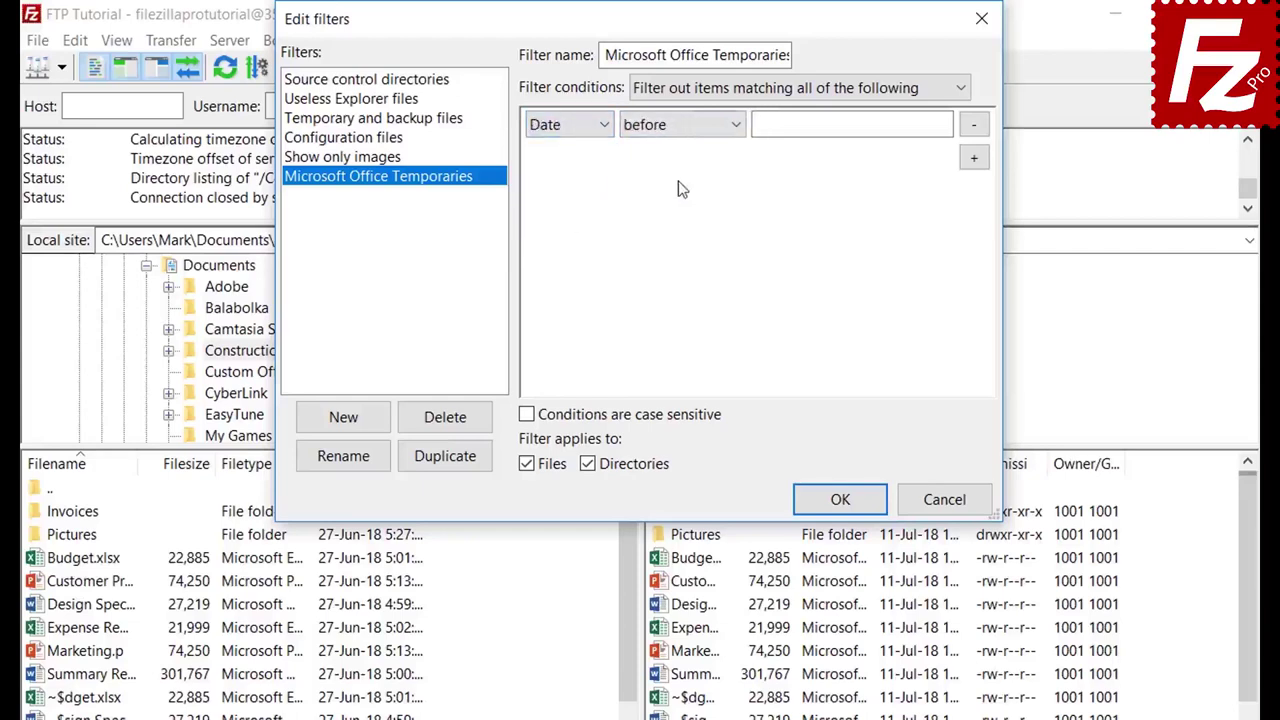
click(678, 130)
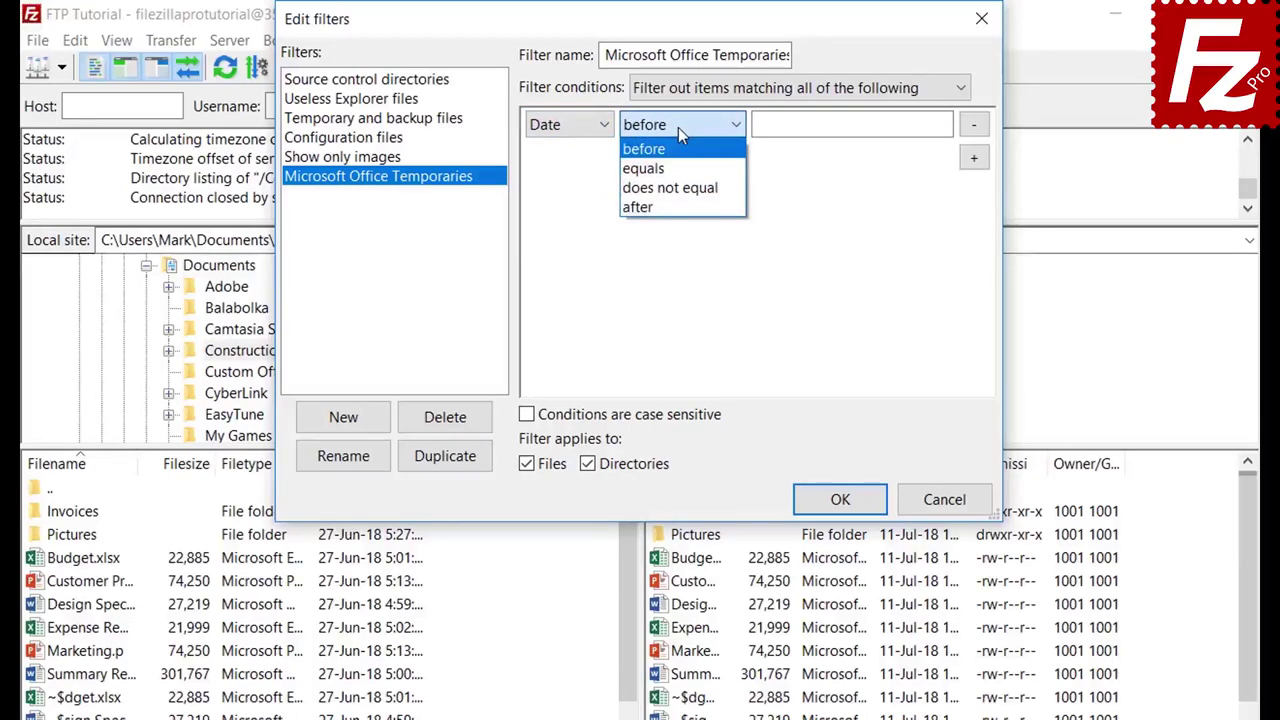
click(678, 127)
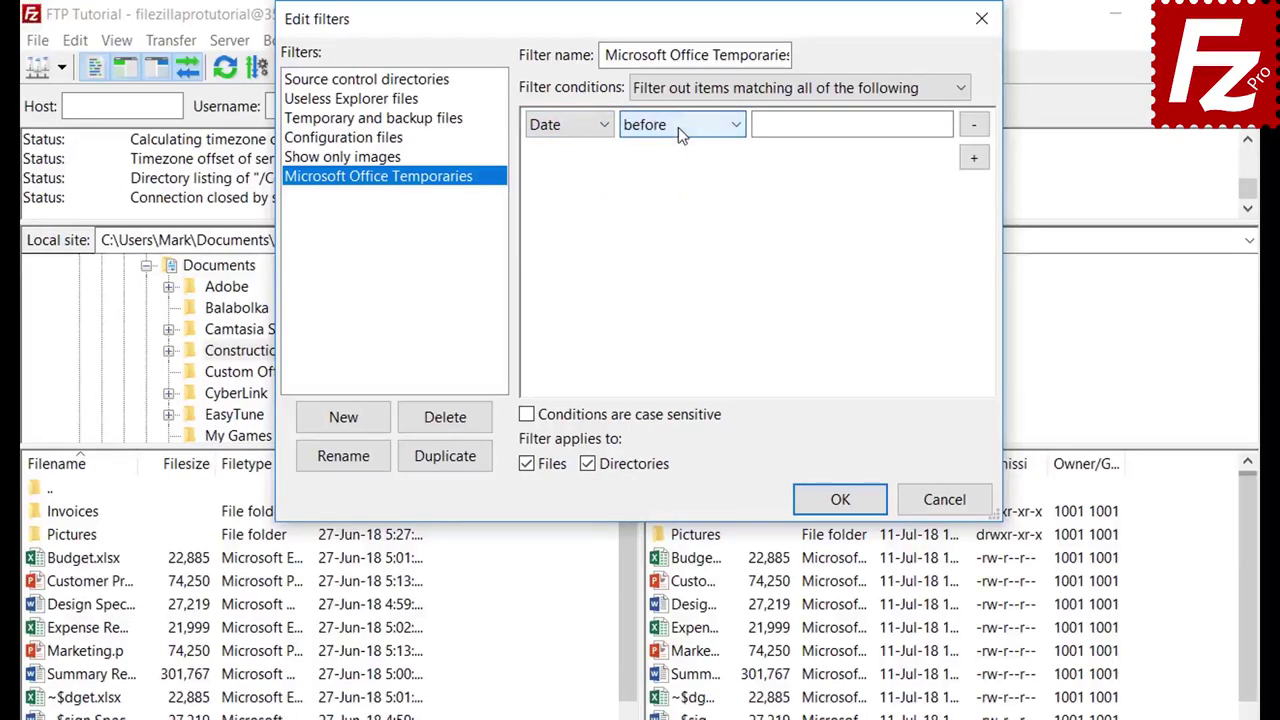
click(558, 130)
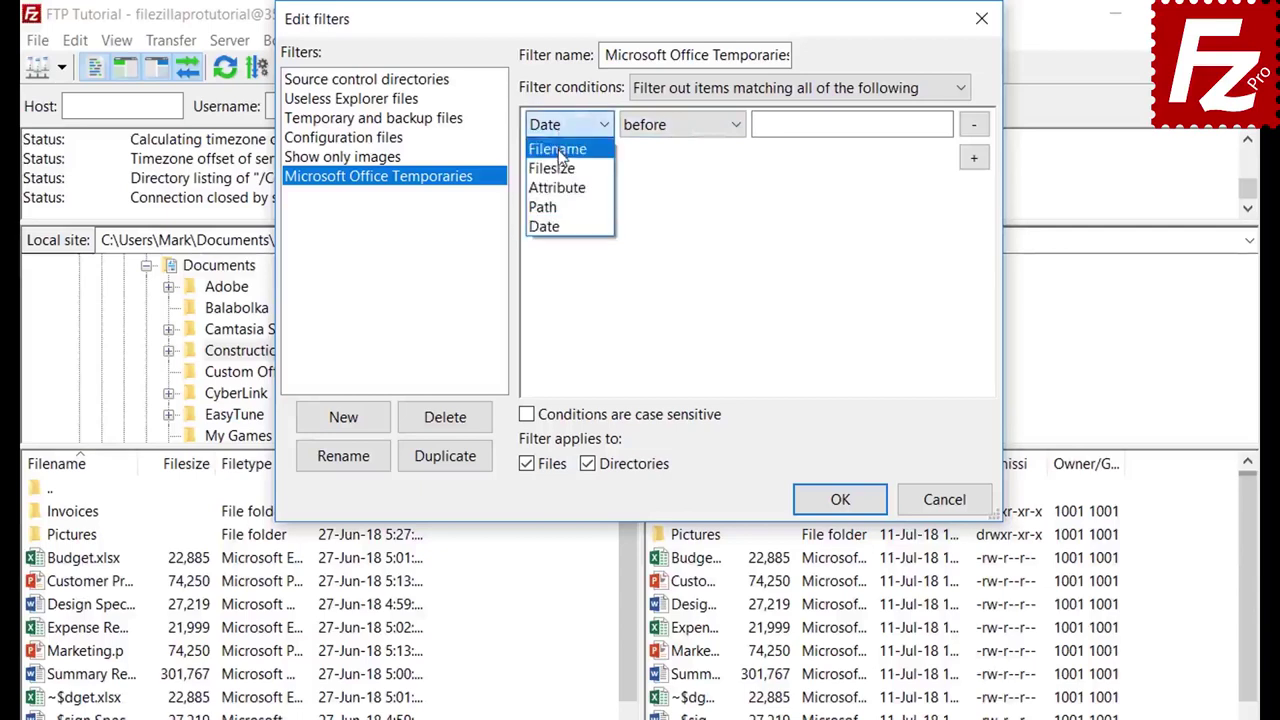
click(557, 149)
Step: Set the condition to Filename begins with ~$, files only, and save the filter
click(670, 127)
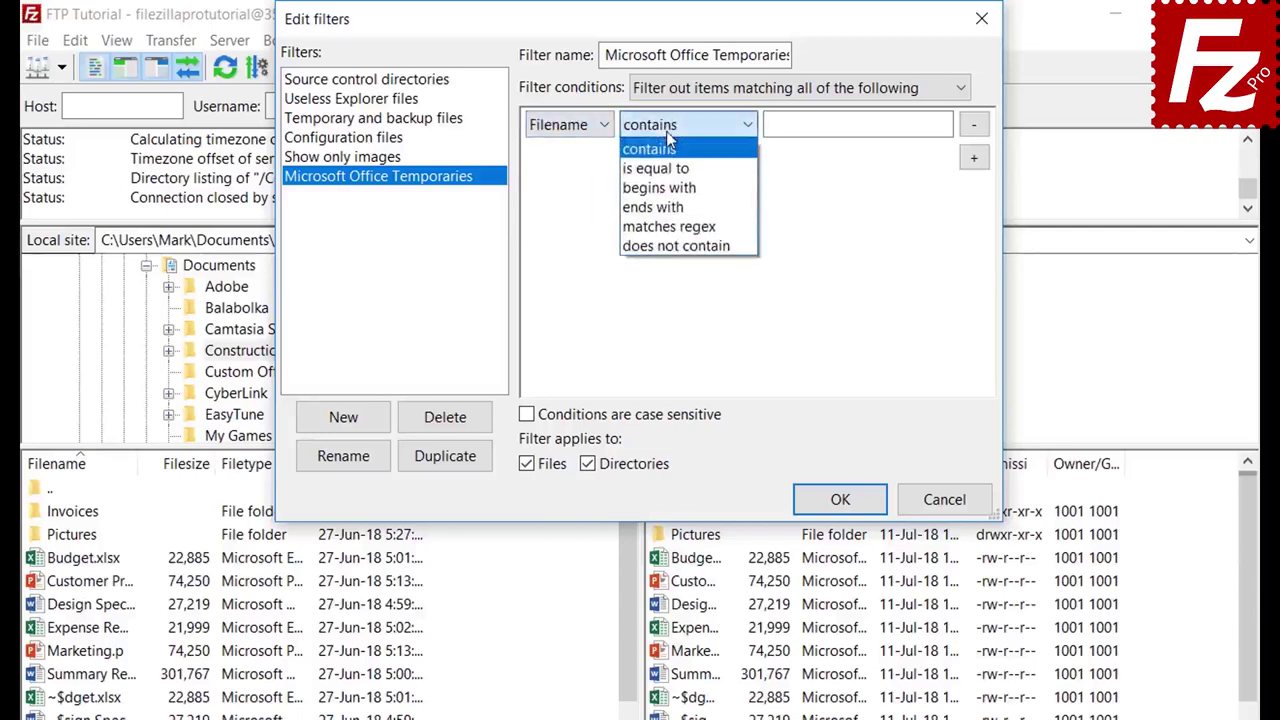
click(668, 188)
click(795, 126)
text(~$)
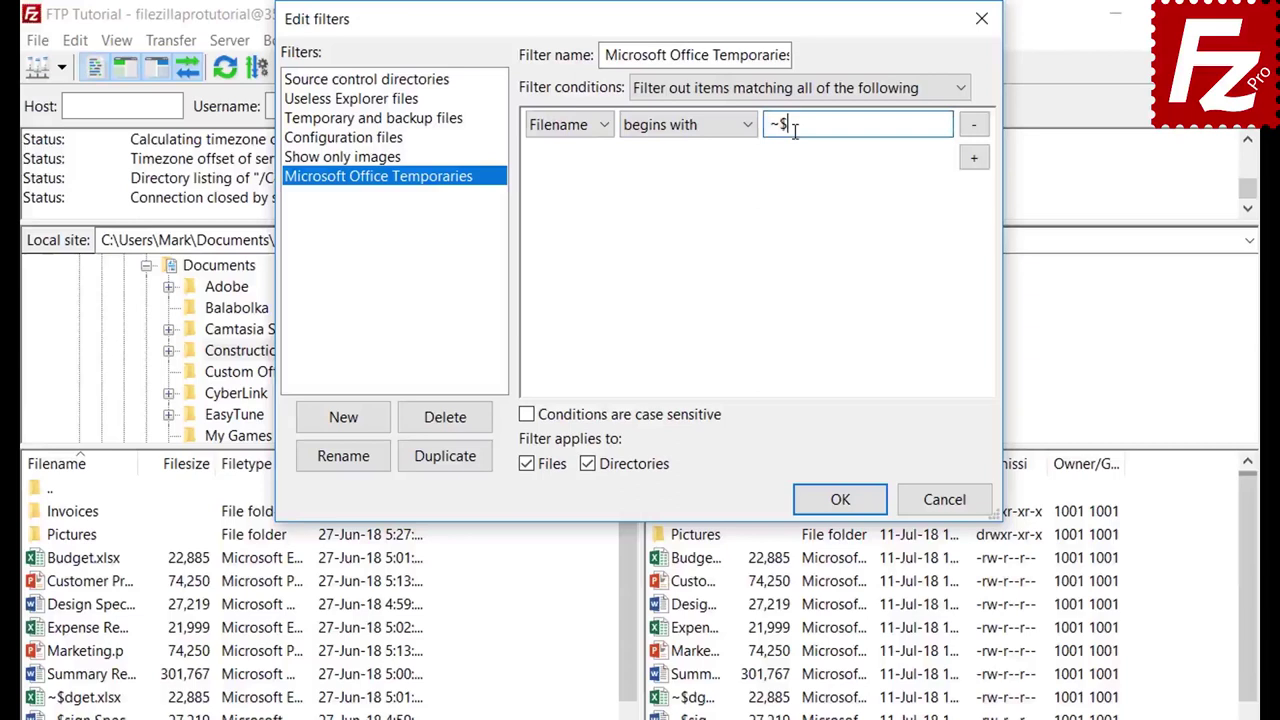
click(588, 464)
click(848, 506)
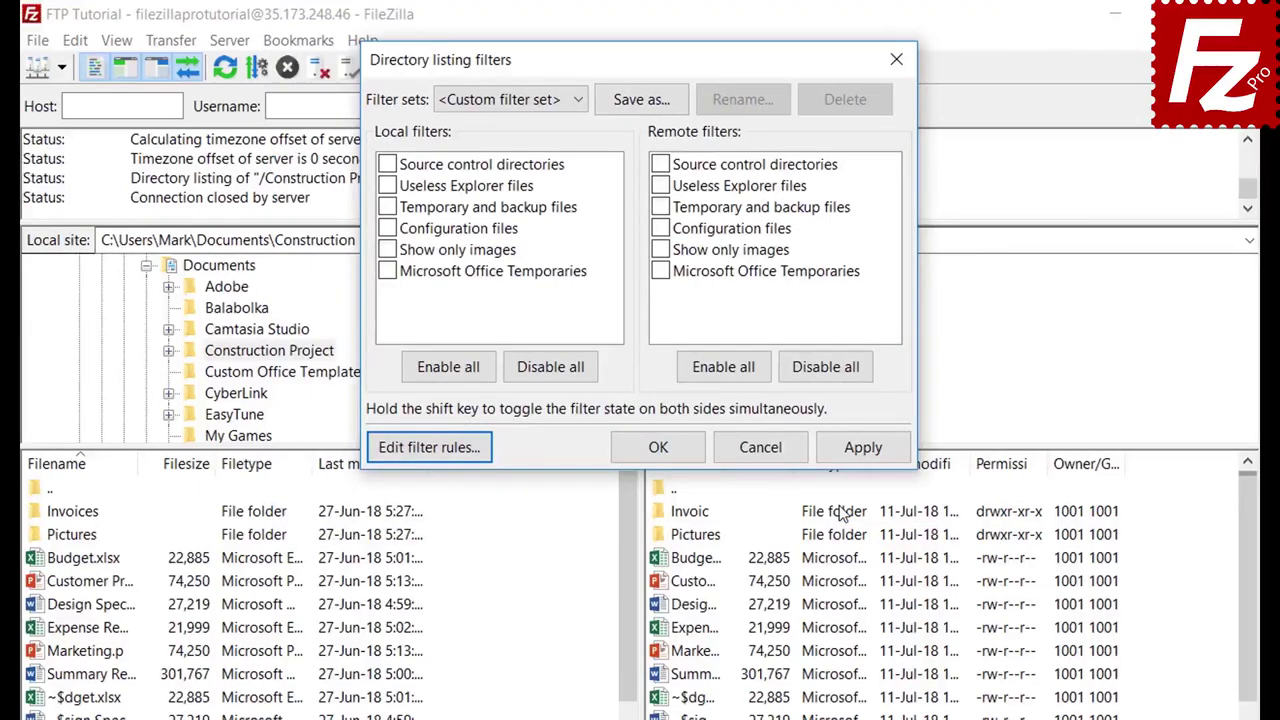
Step: Apply Microsoft Office Temporaries to the remote listing only, not the local one
click(387, 271)
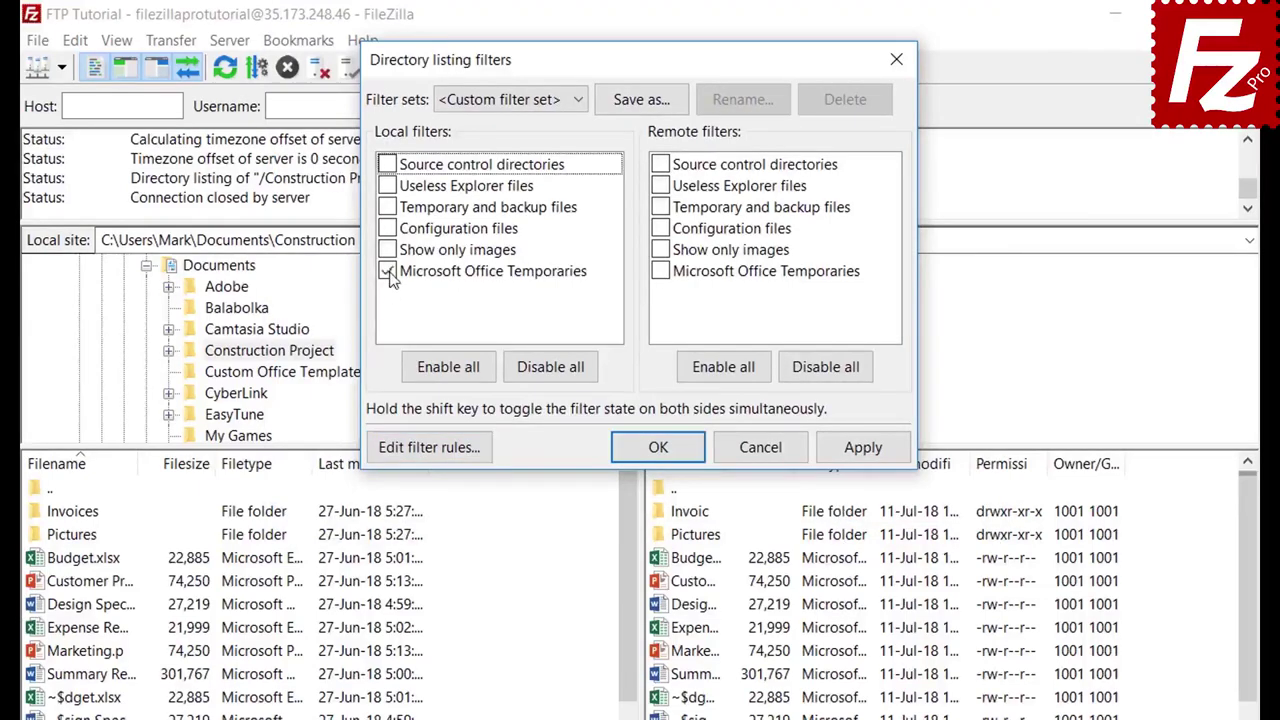
click(863, 455)
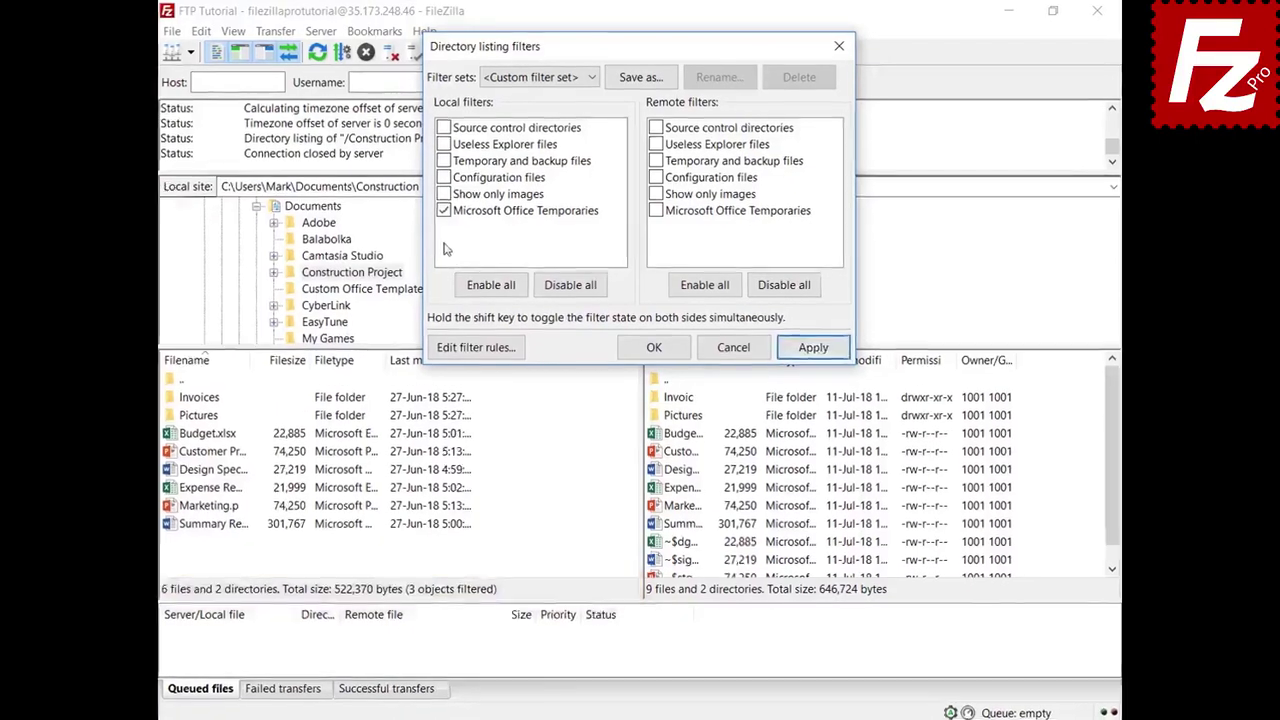
click(444, 209)
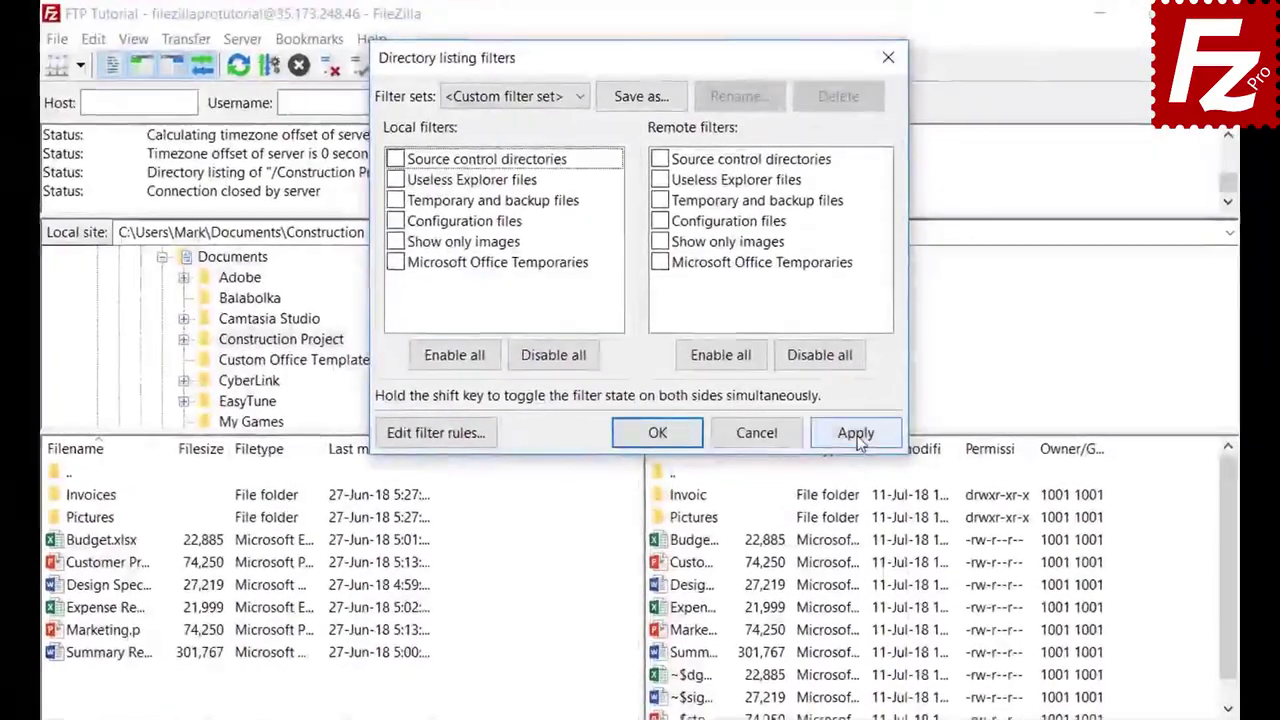
click(856, 434)
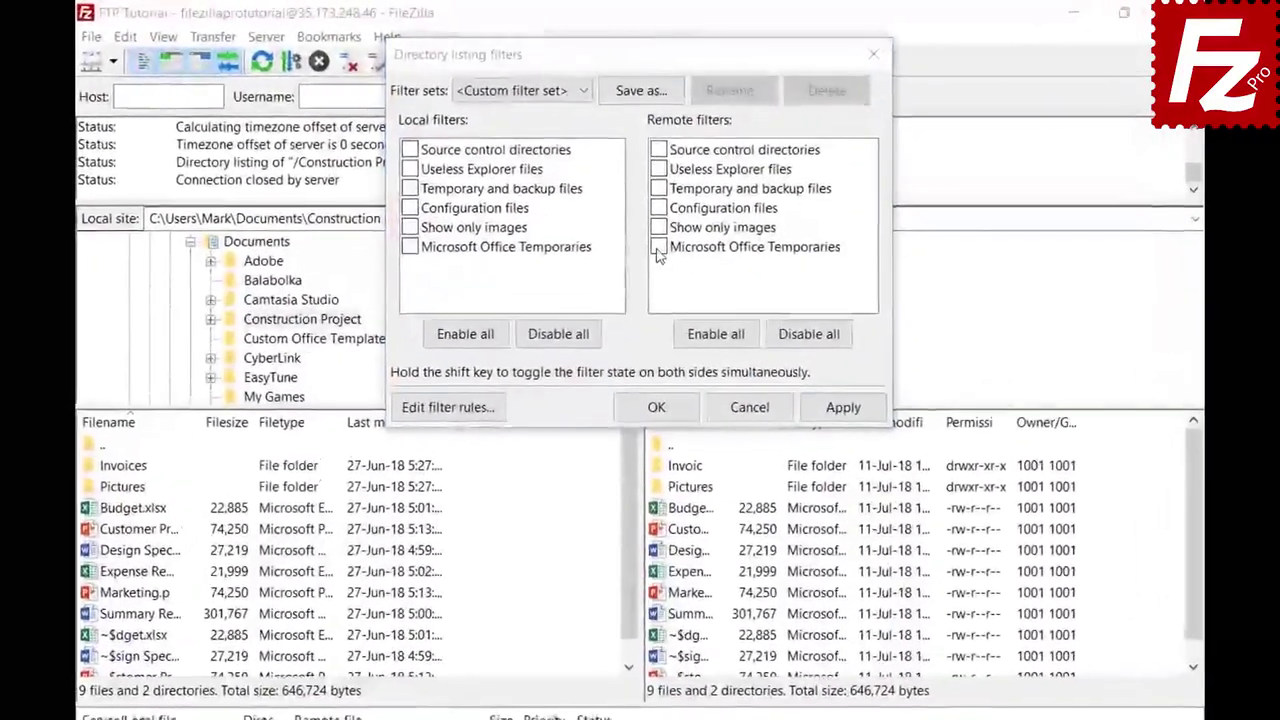
click(656, 211)
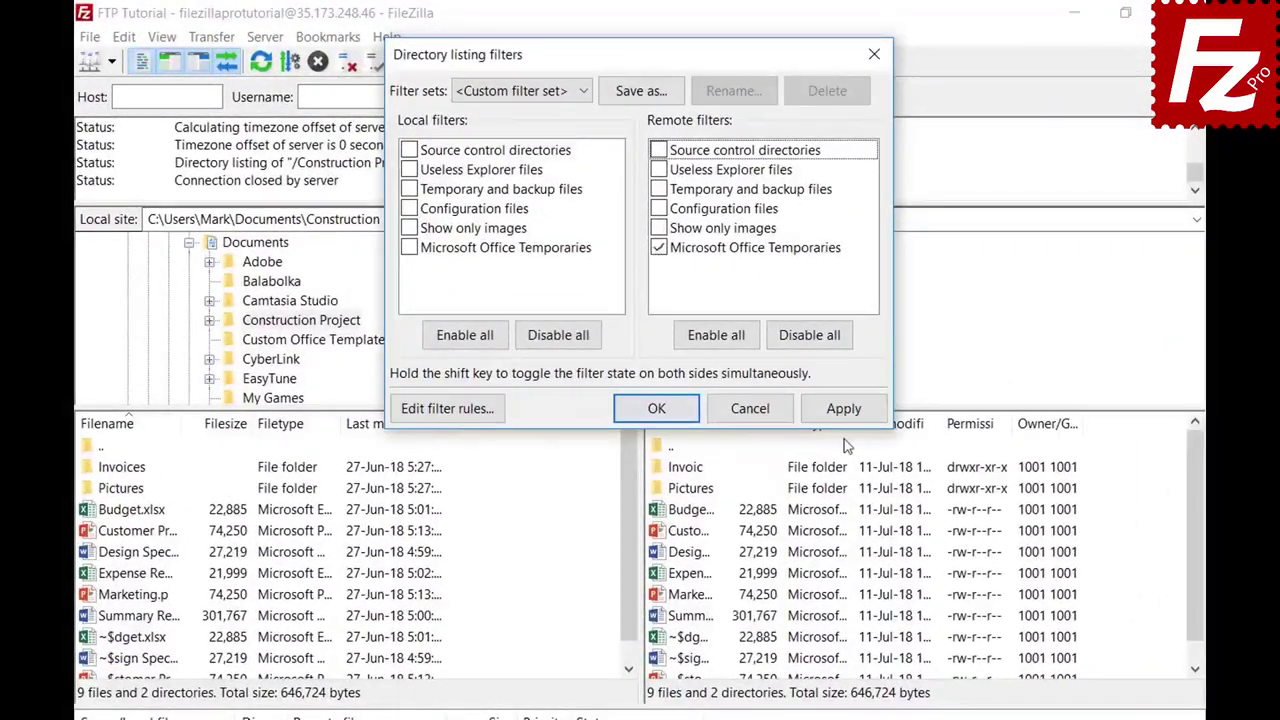
click(843, 412)
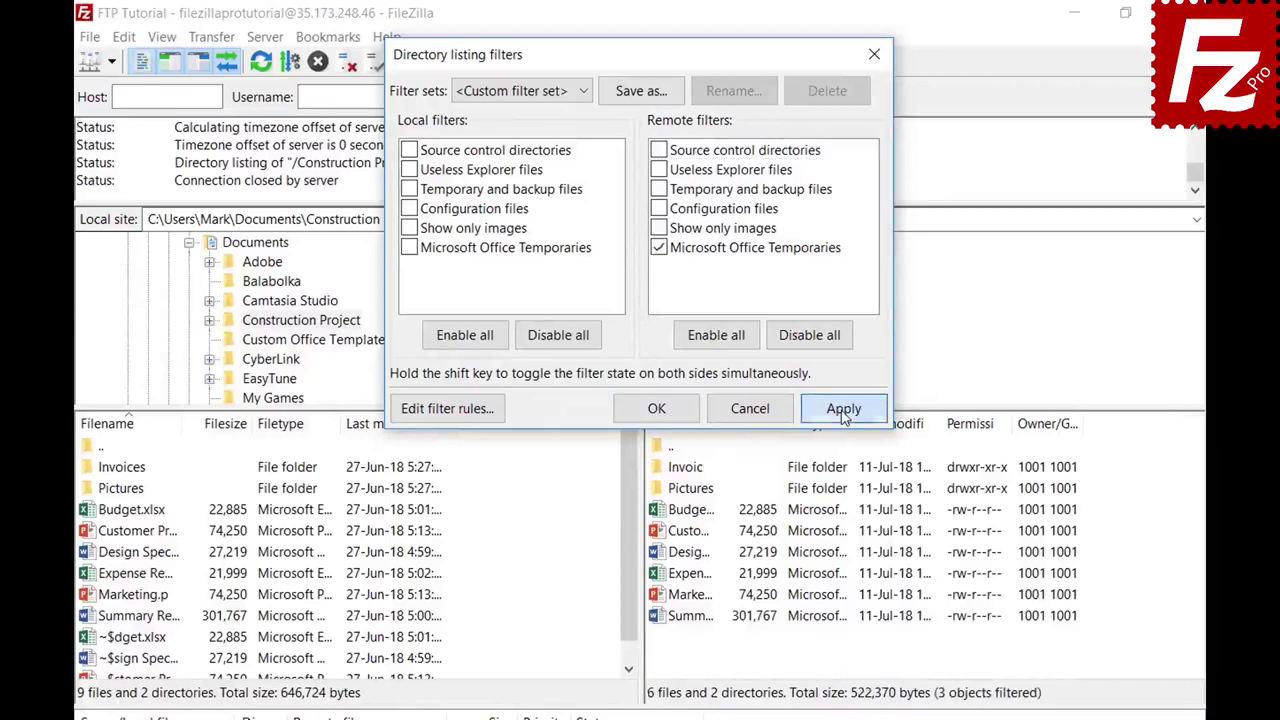
Step: Save the current filters as a filter set named Project
click(641, 91)
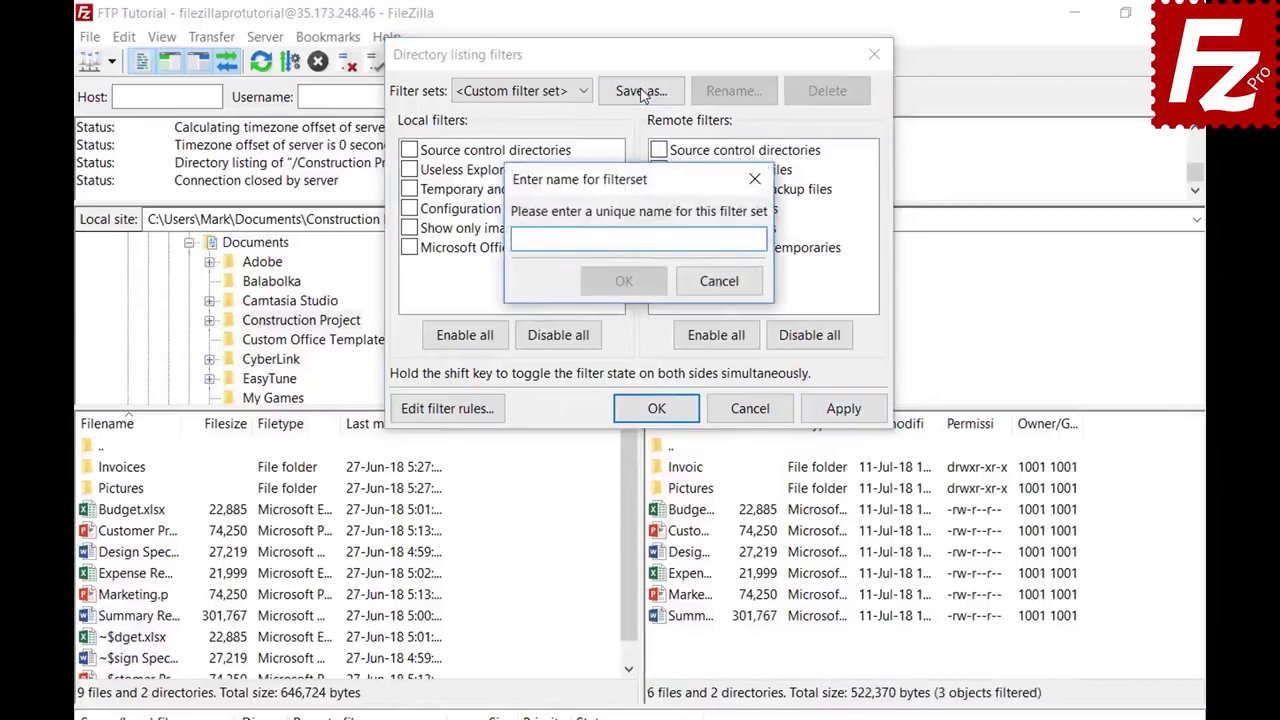
text(Project)
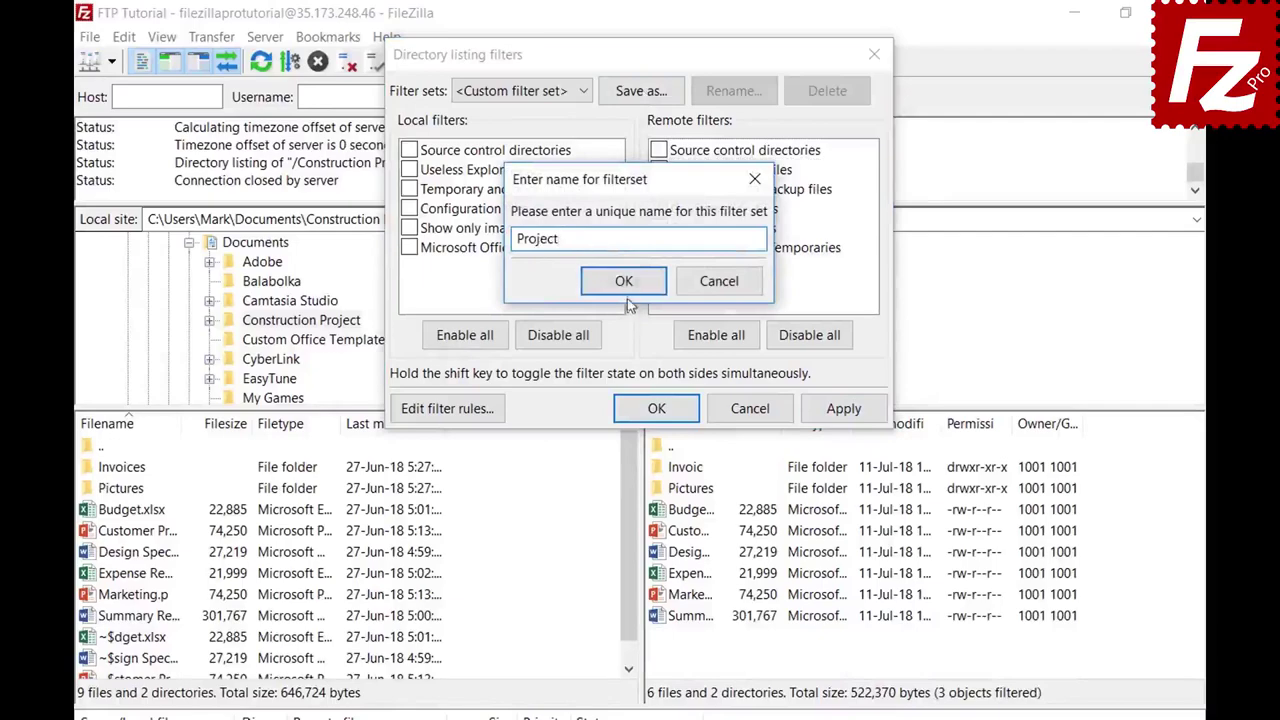
click(623, 281)
click(668, 408)
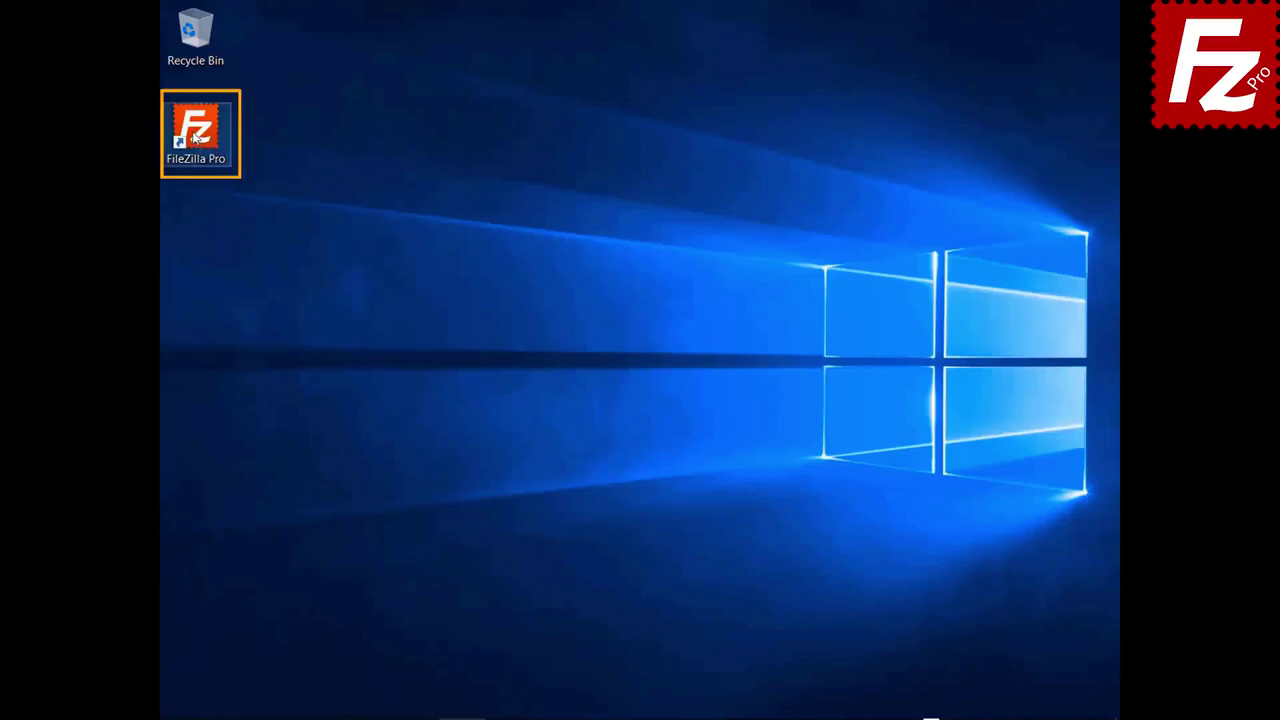
Step: Relaunch FileZilla Pro from its desktop icon
double_click(196, 136)
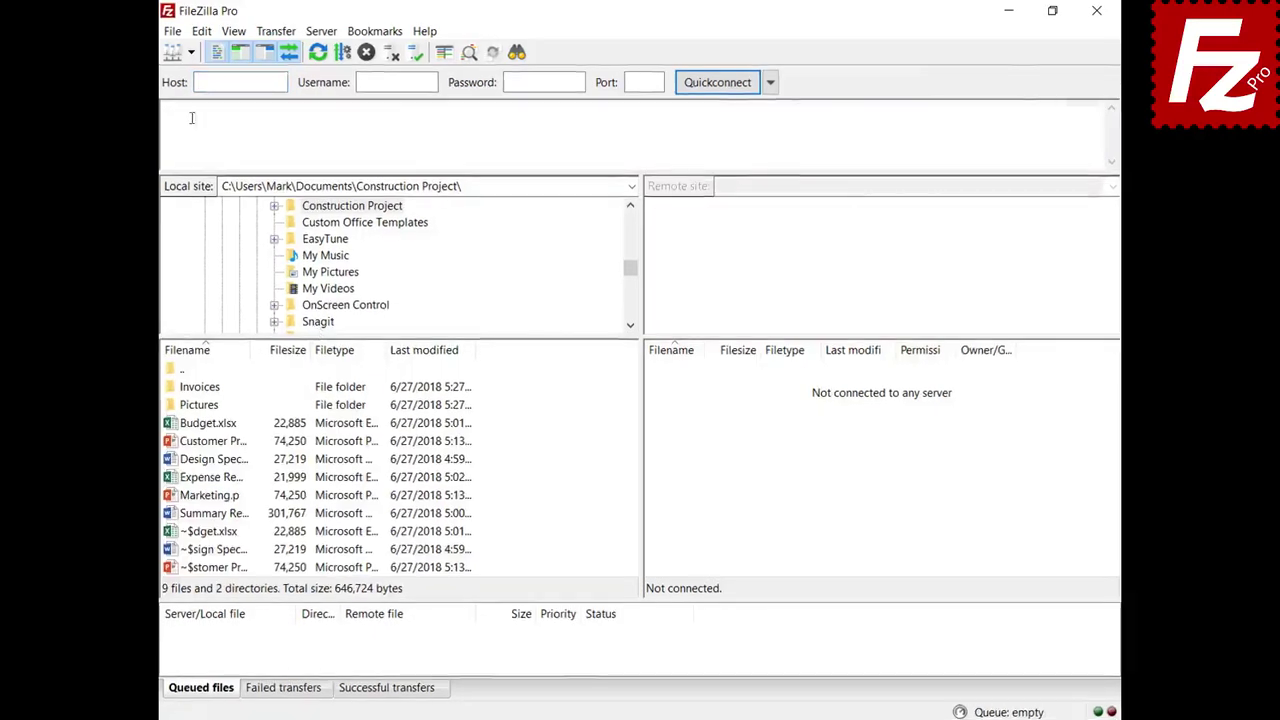
Step: Connect to the saved FTP site and open a second, empty connection tab
click(191, 52)
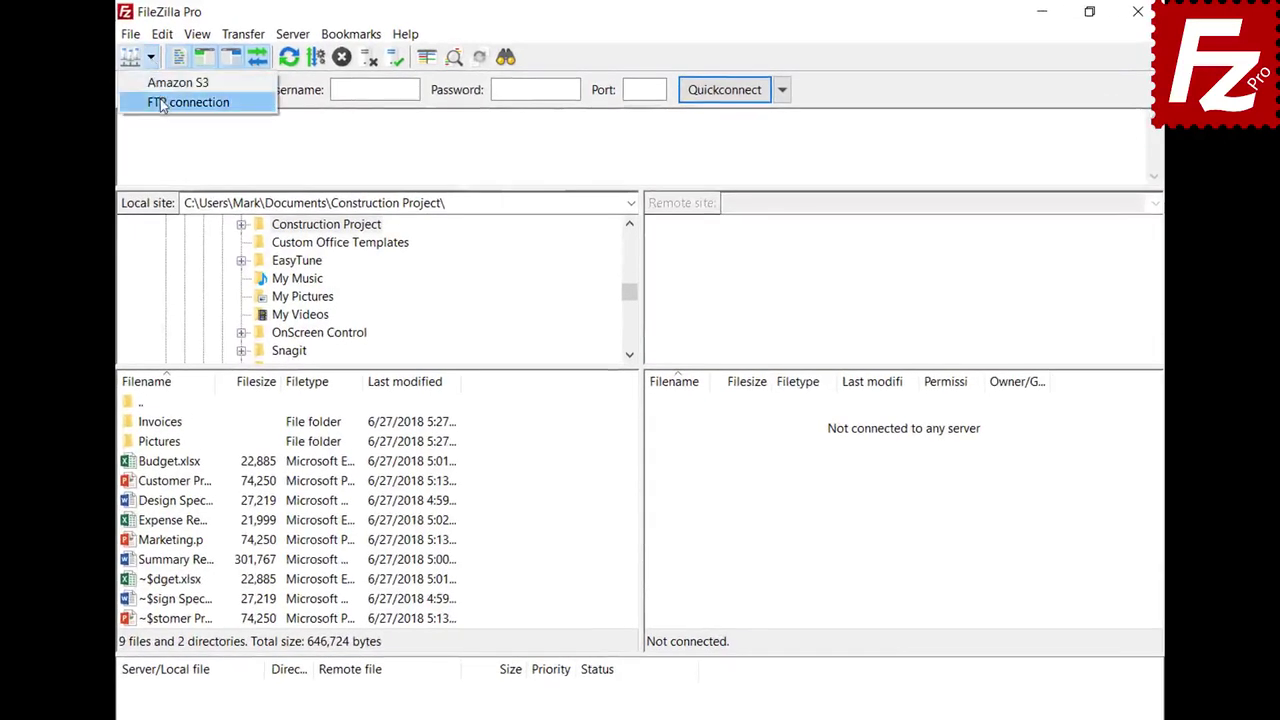
click(160, 103)
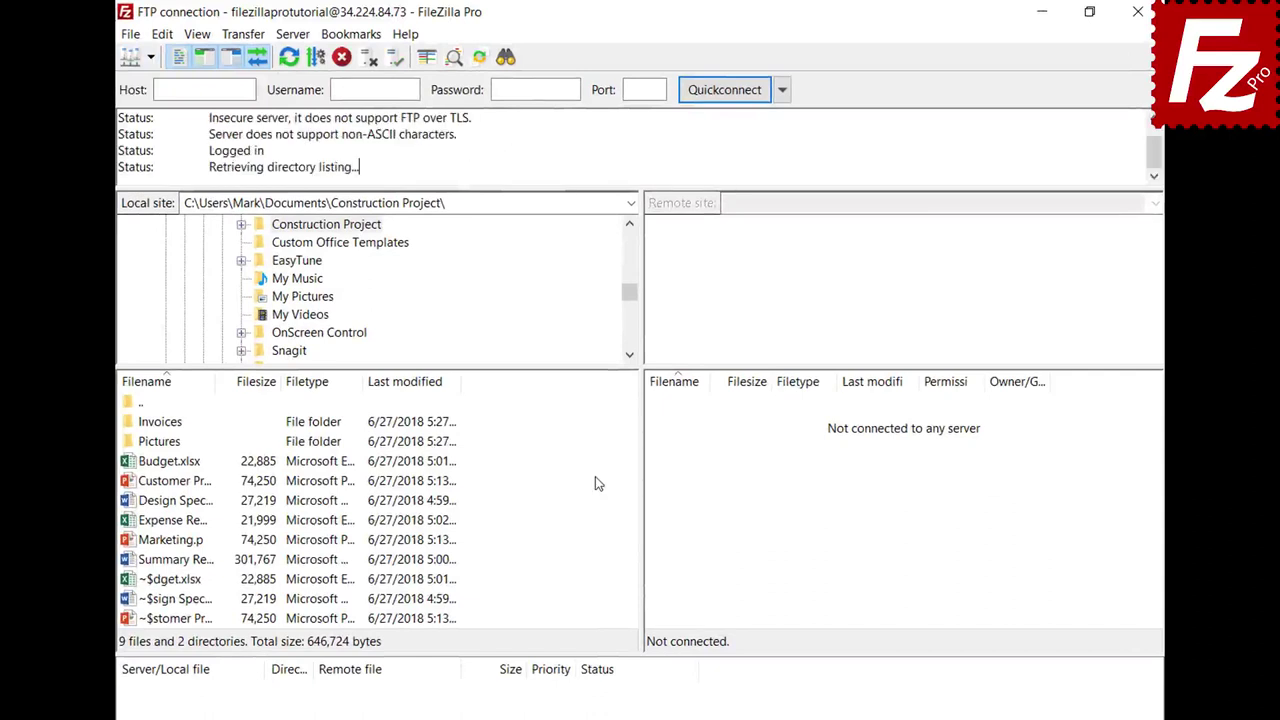
click(131, 36)
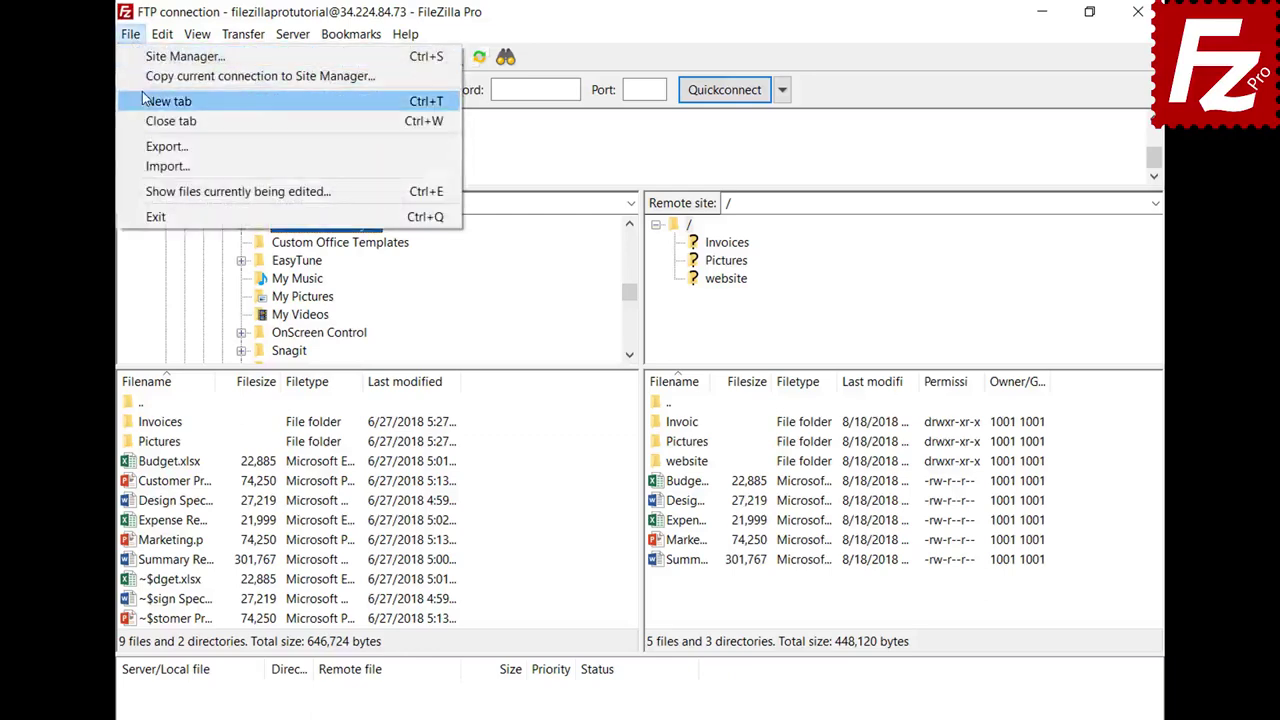
click(168, 101)
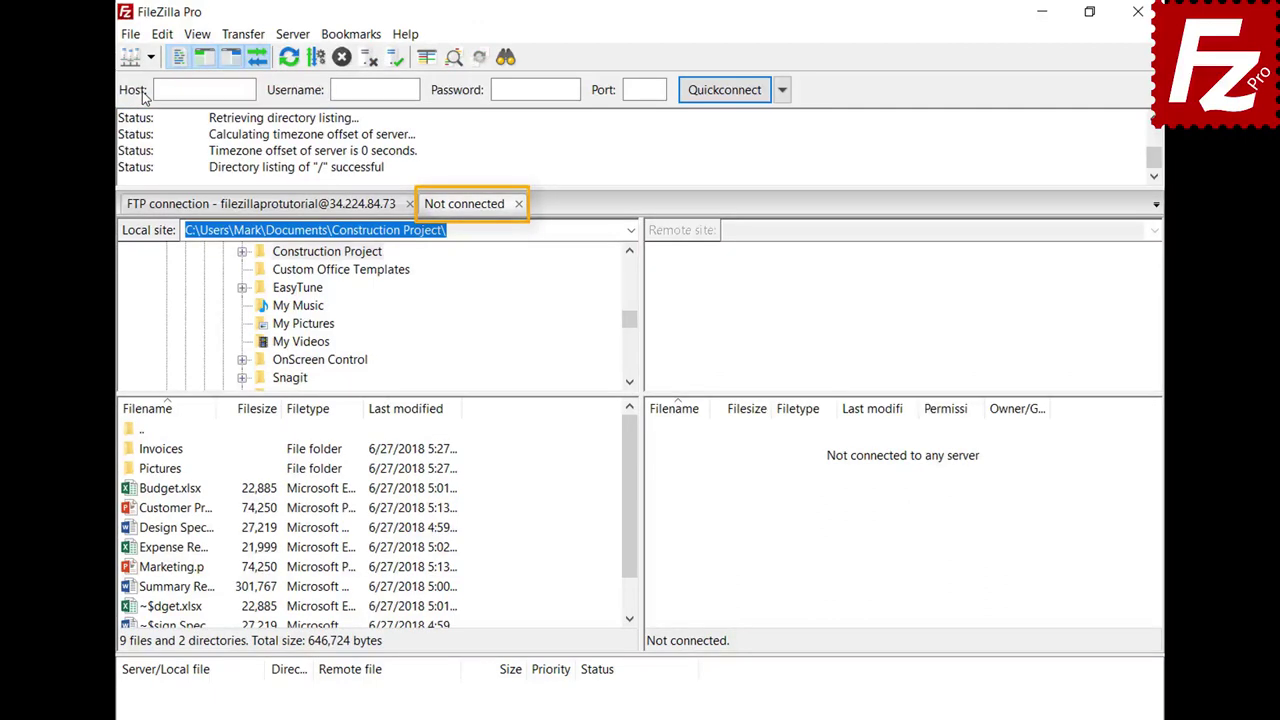
click(305, 205)
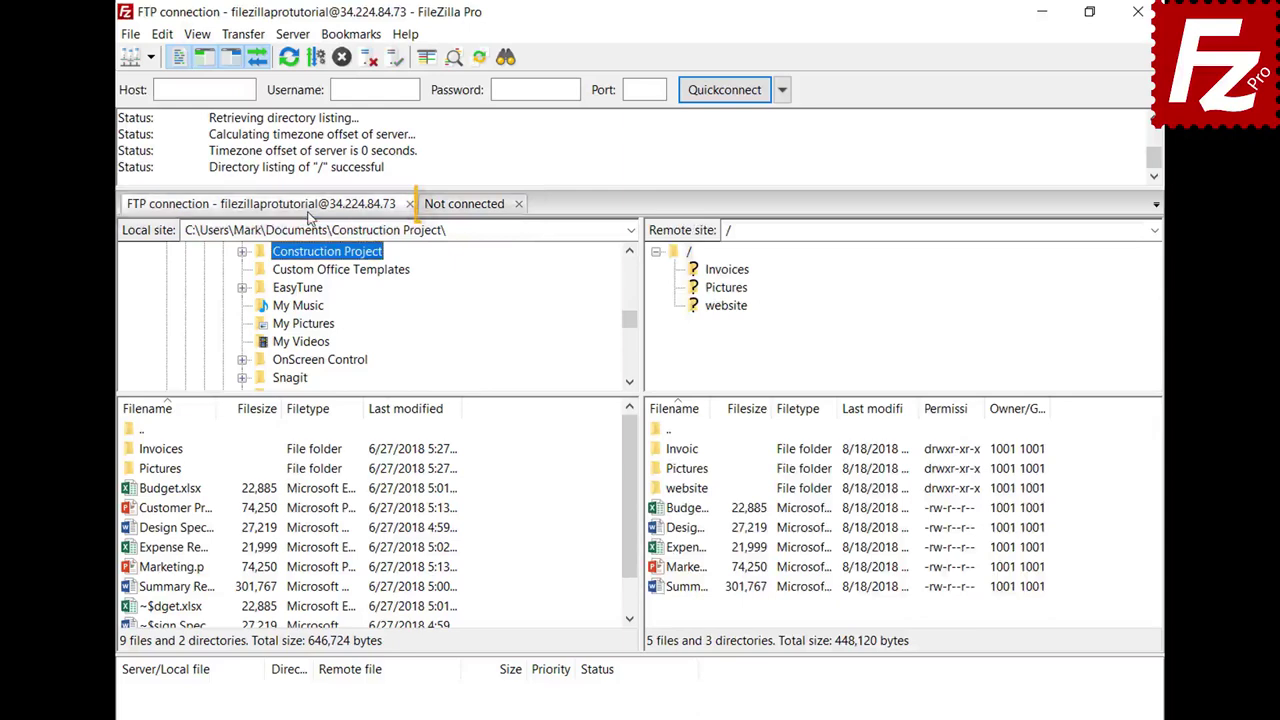
click(466, 206)
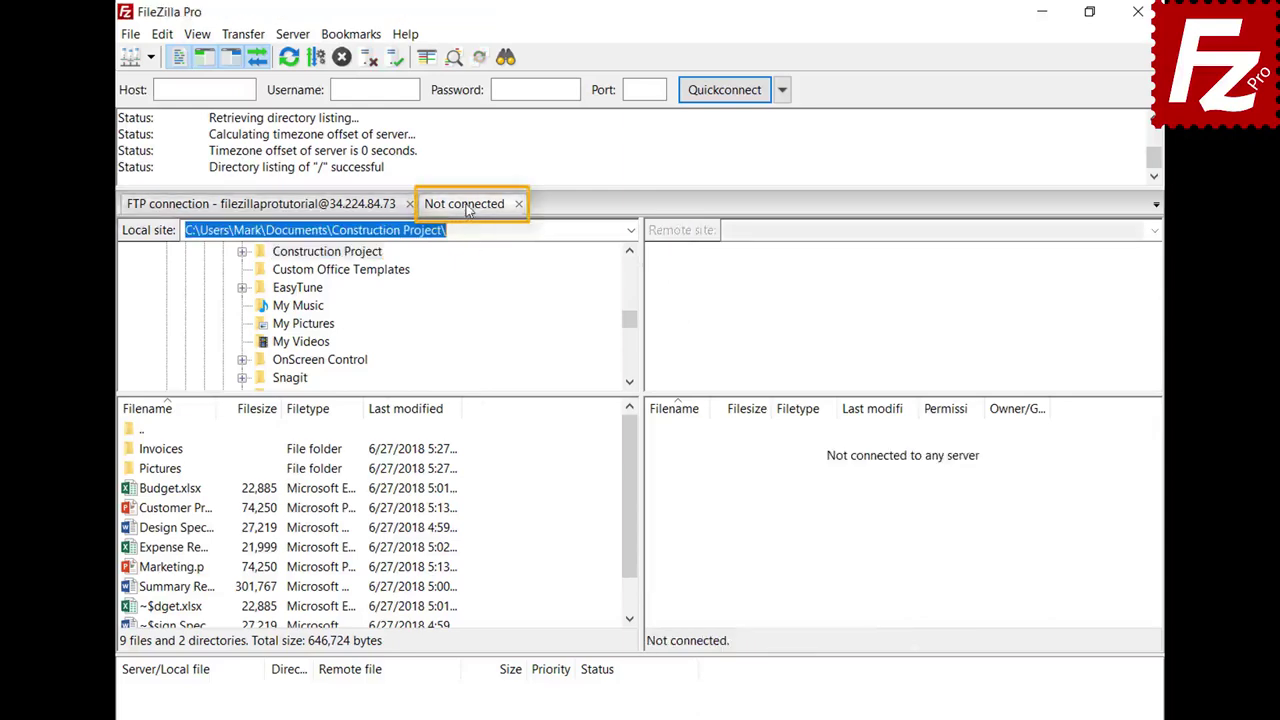
Step: Connect the second tab to Amazon S3 and switch between the FTP and S3 tabs
click(151, 58)
click(170, 83)
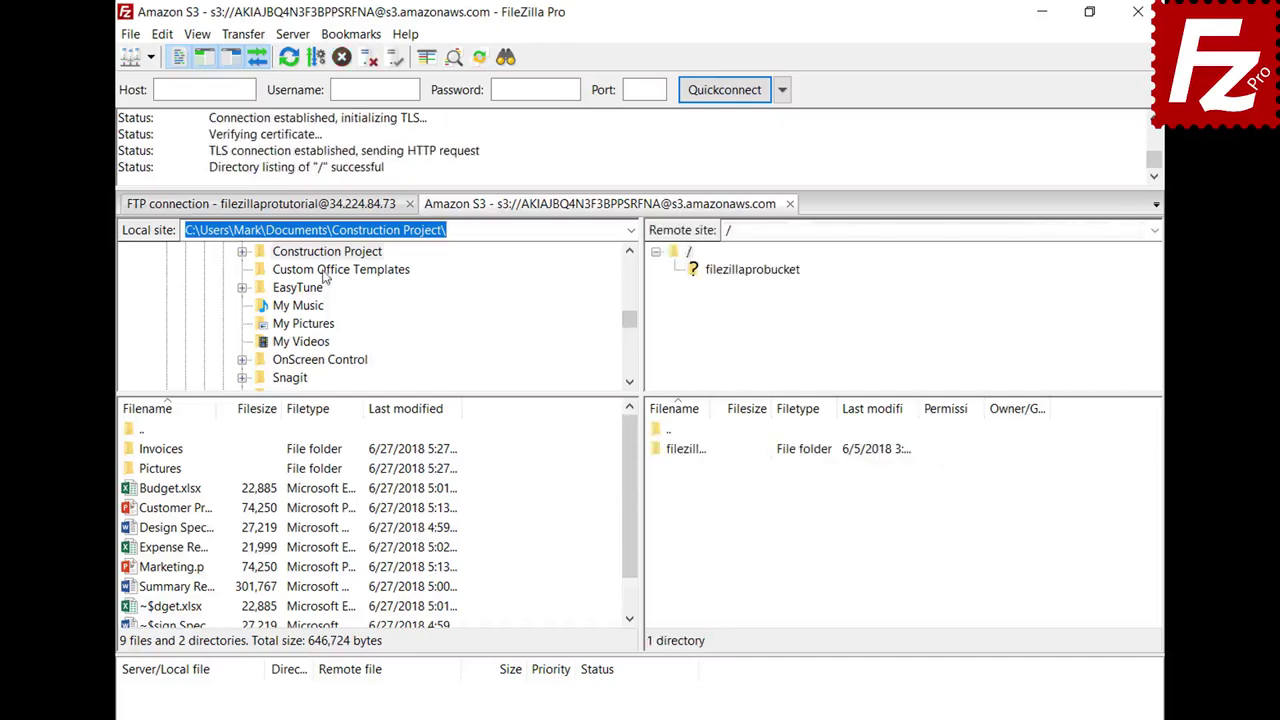
click(325, 212)
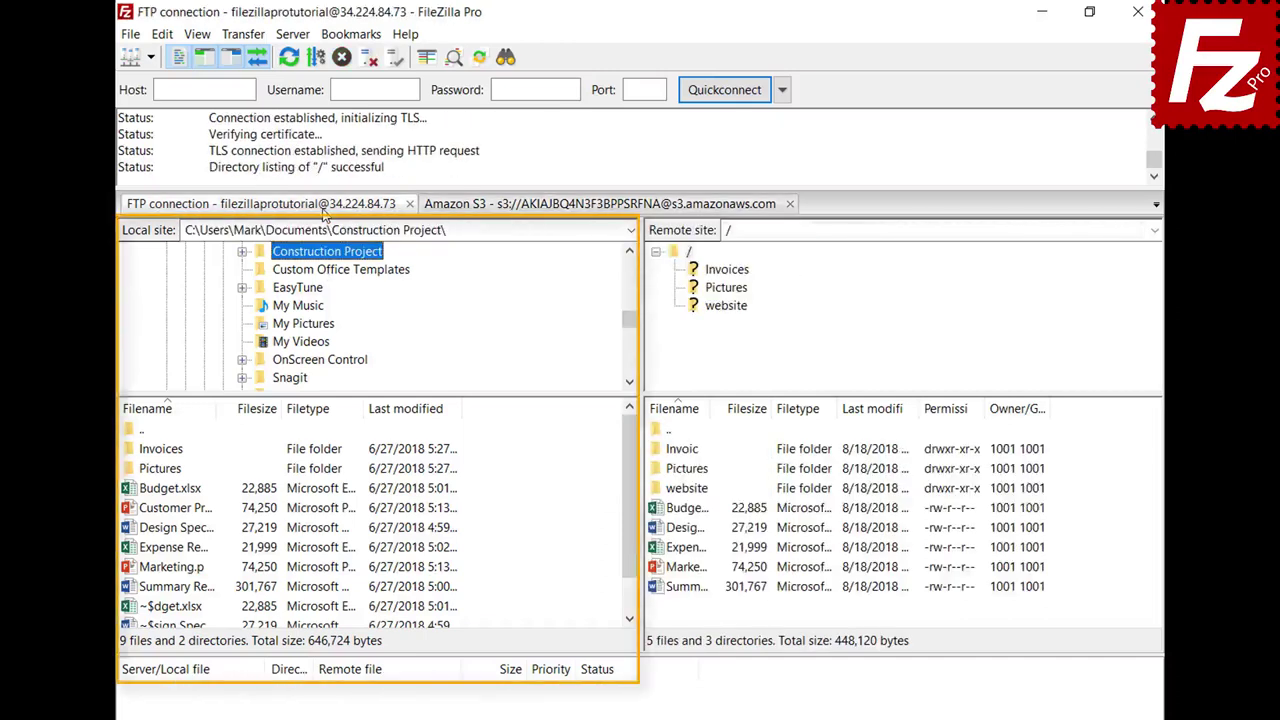
click(558, 204)
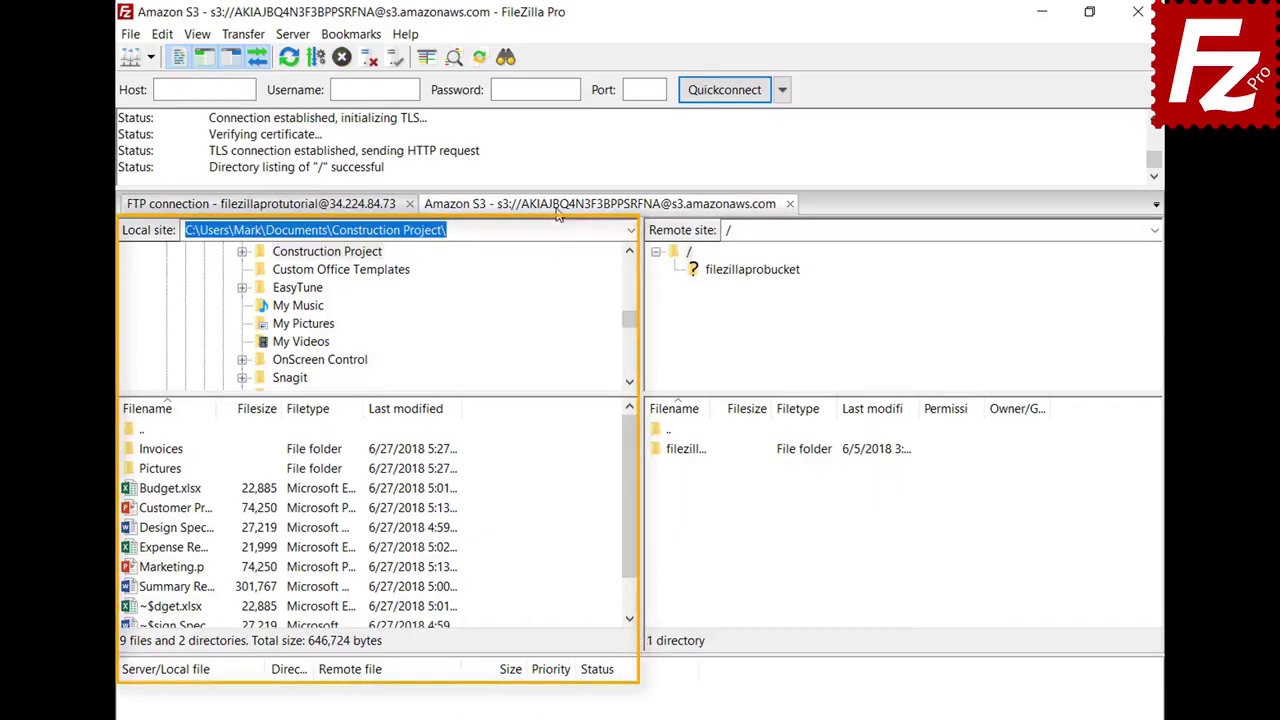
click(163, 34)
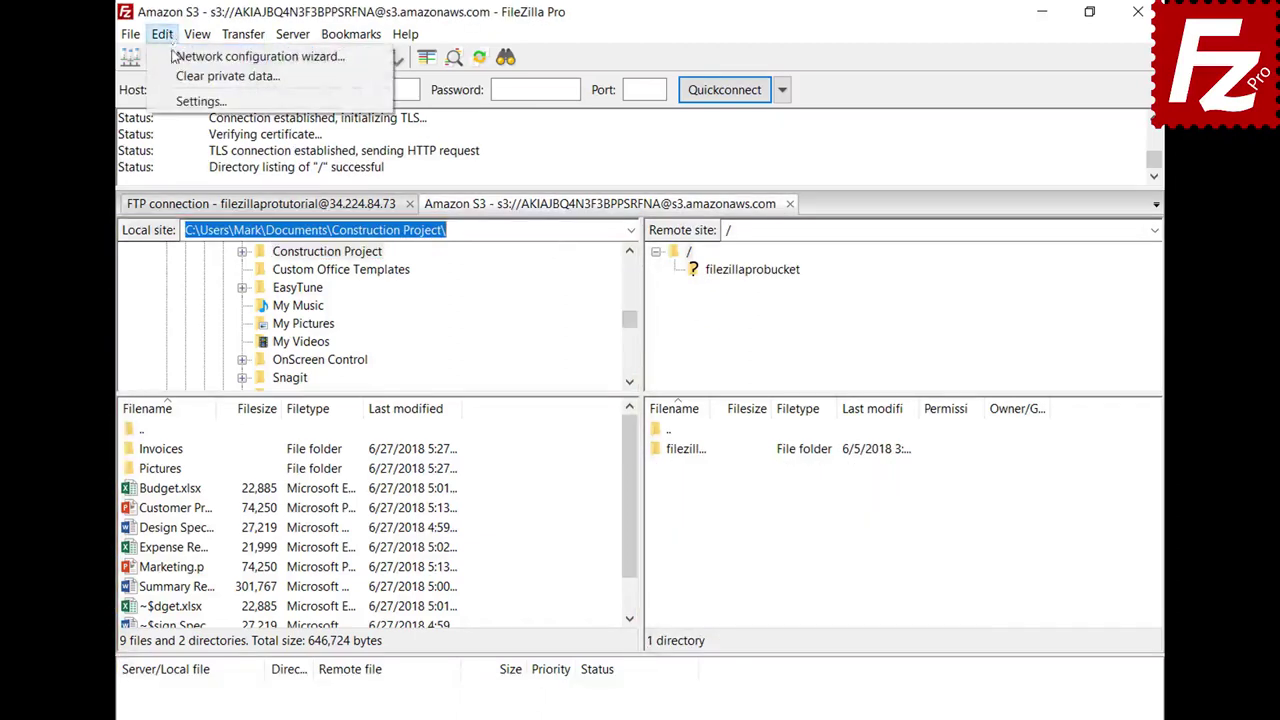
Step: Enable restoring tabs and reconnecting on startup, then restart FileZilla Pro to test it
click(182, 101)
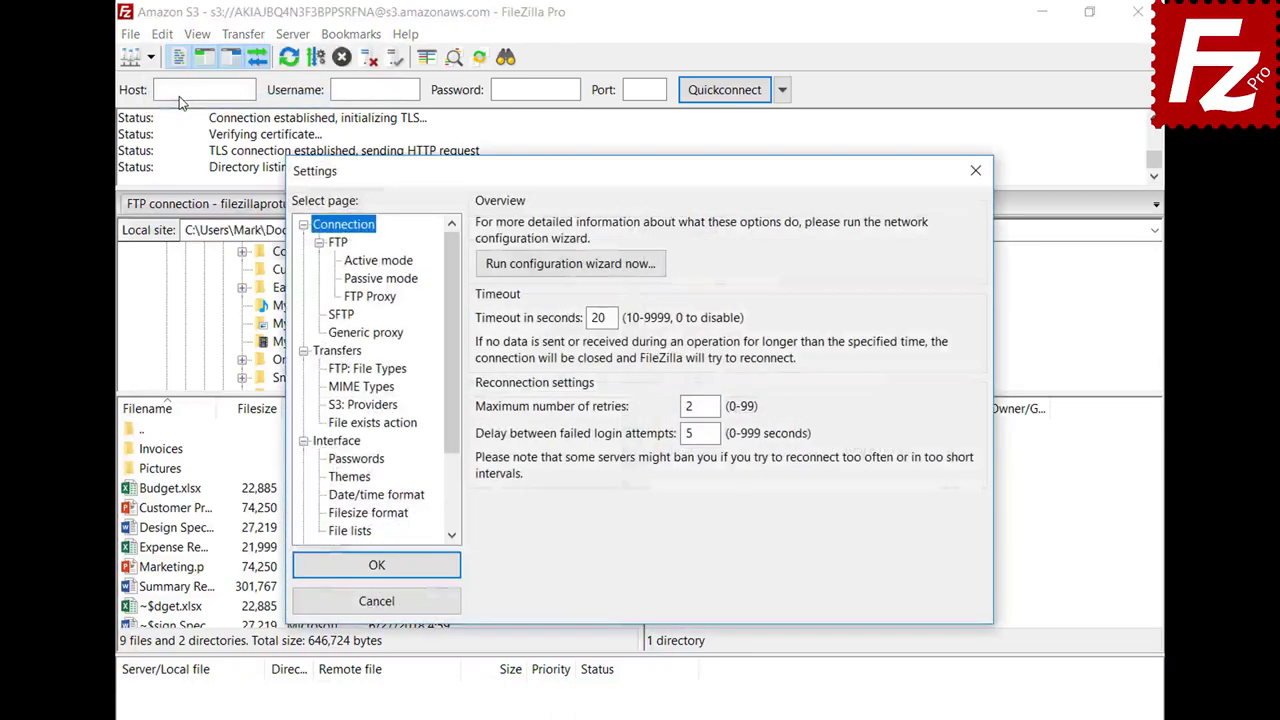
click(350, 442)
click(485, 465)
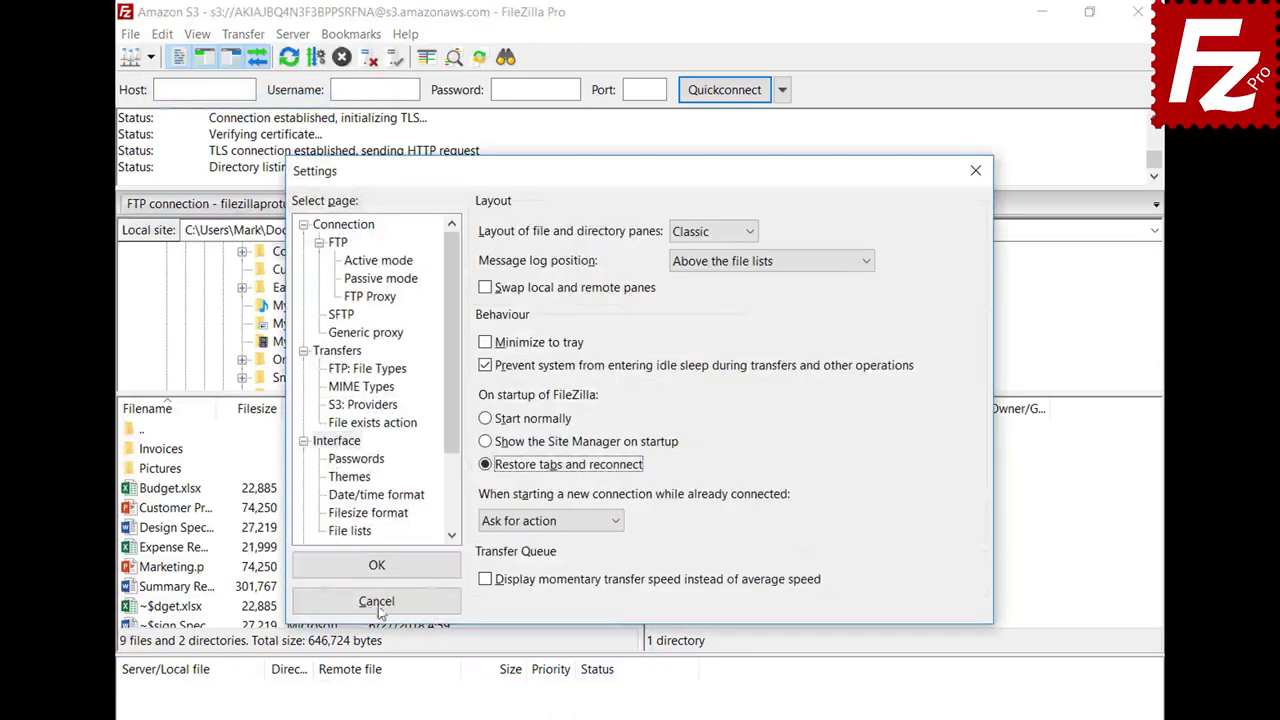
click(378, 566)
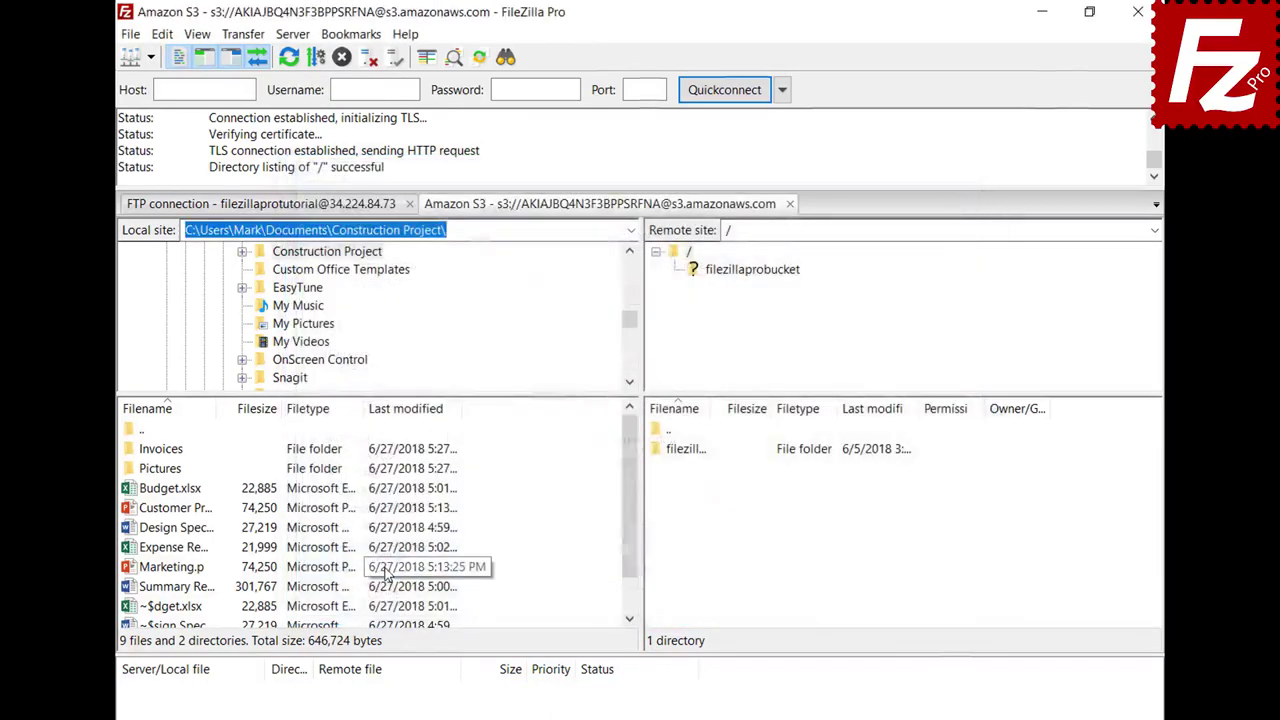
click(1138, 11)
double_click(195, 130)
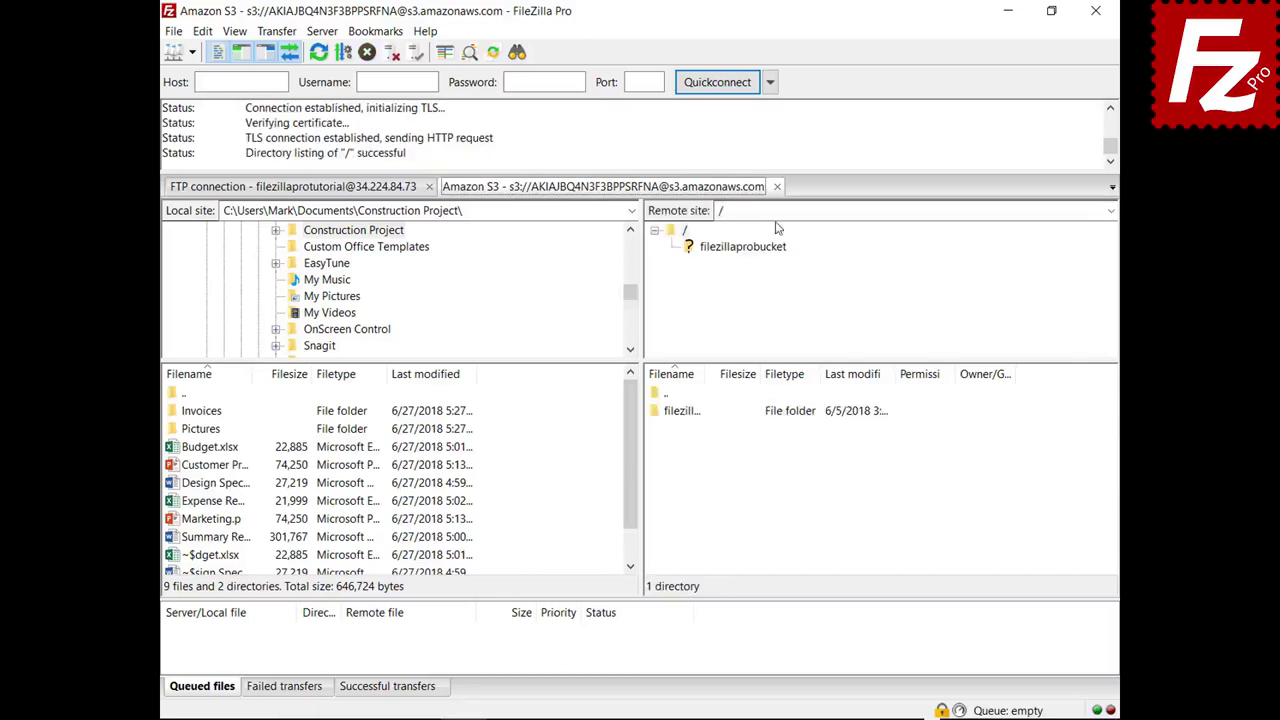
Step: Close the S3 tab, set new connections to open in a new tab, and reconnect Amazon S3
click(776, 186)
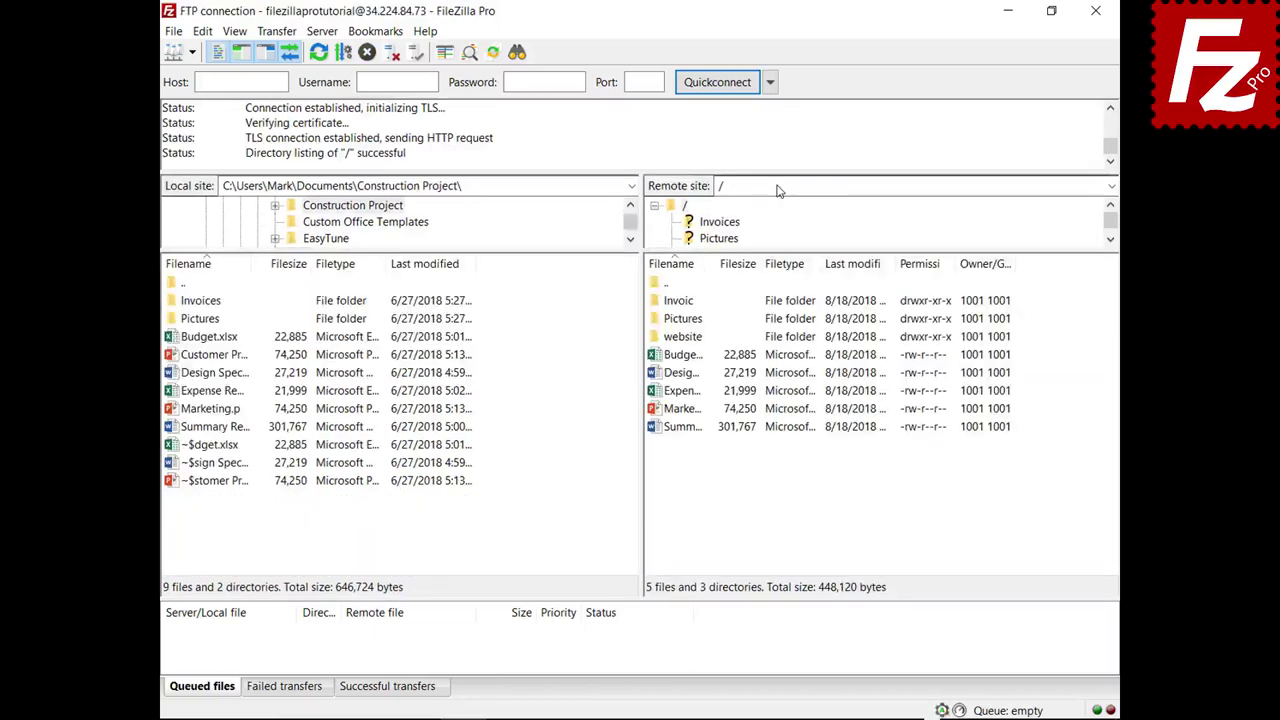
click(202, 31)
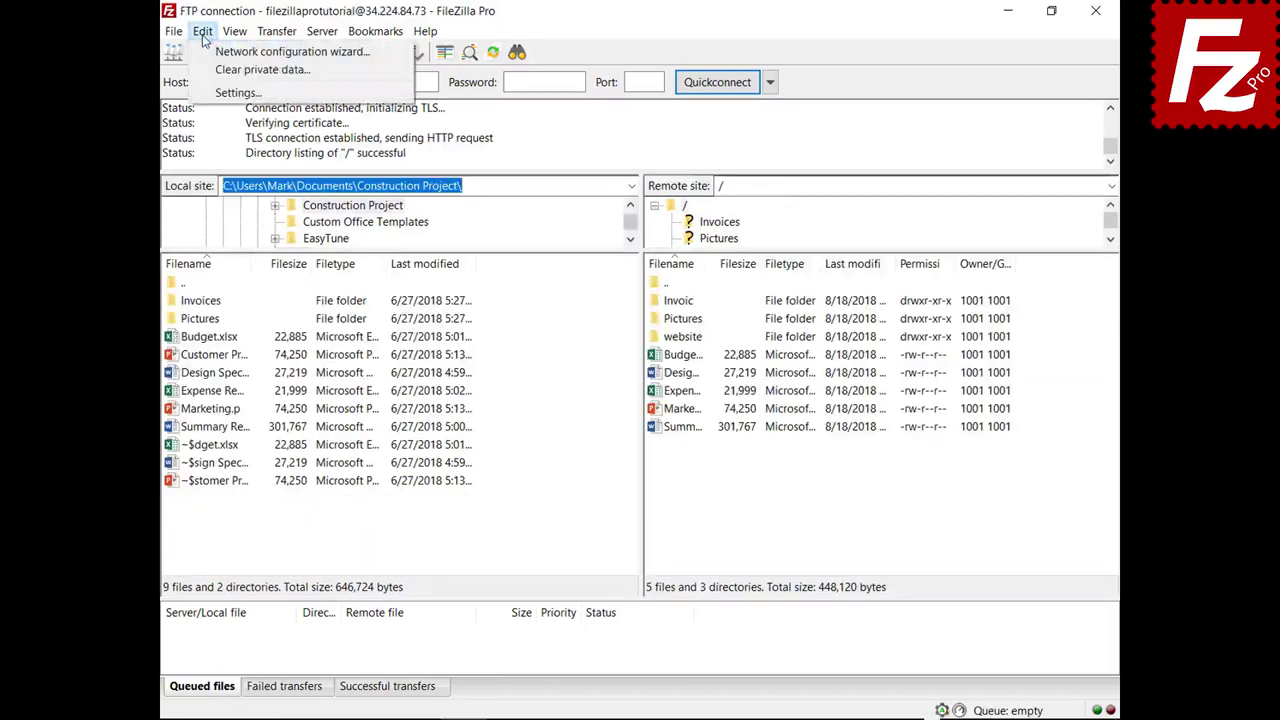
click(225, 92)
click(368, 404)
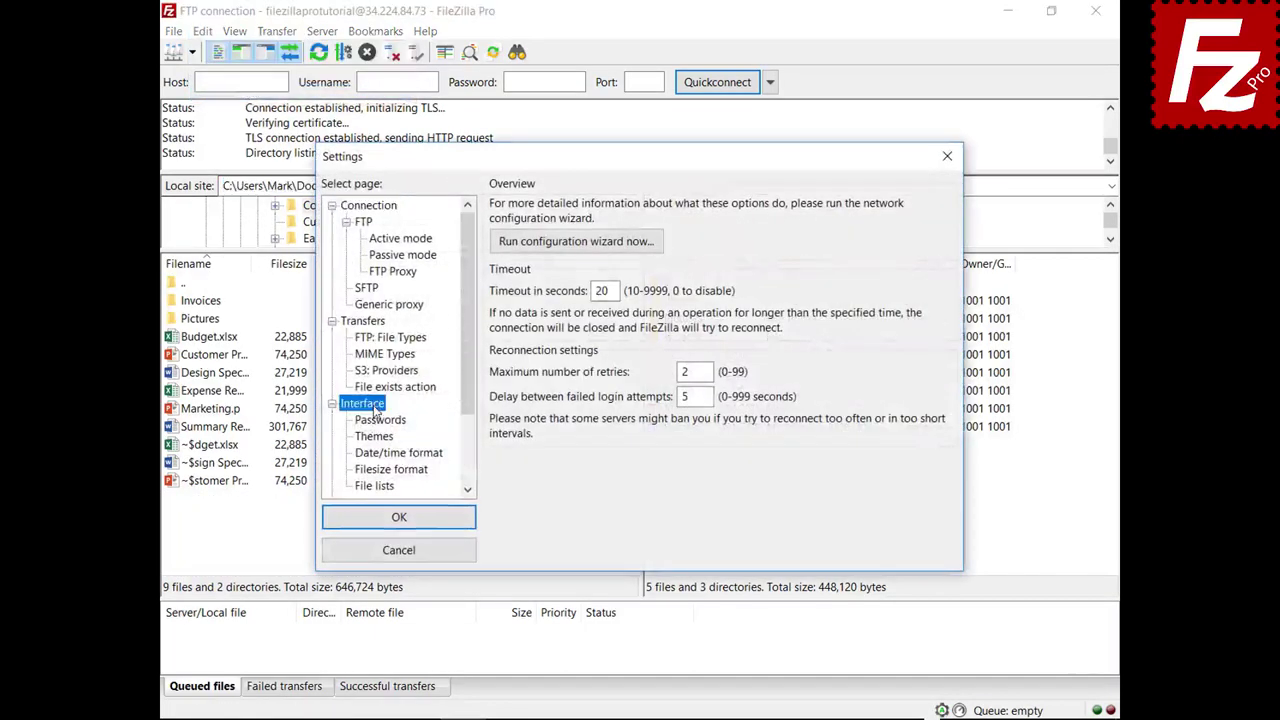
click(617, 477)
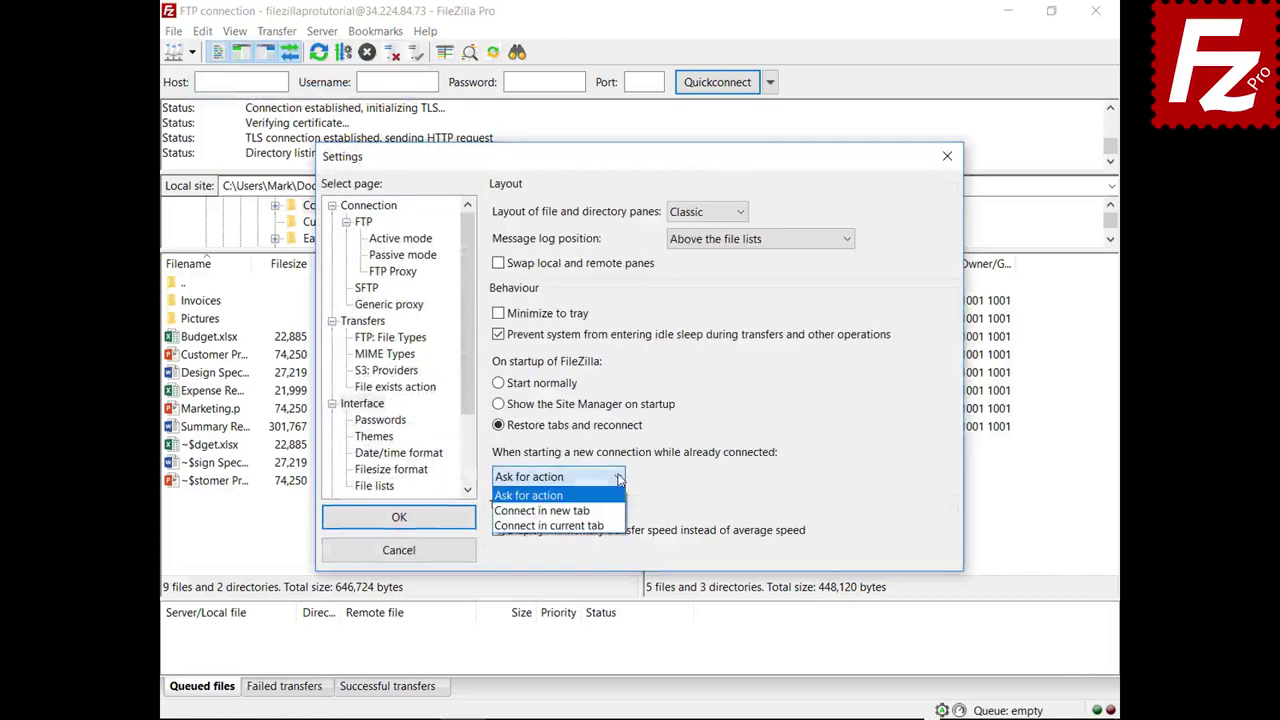
click(600, 511)
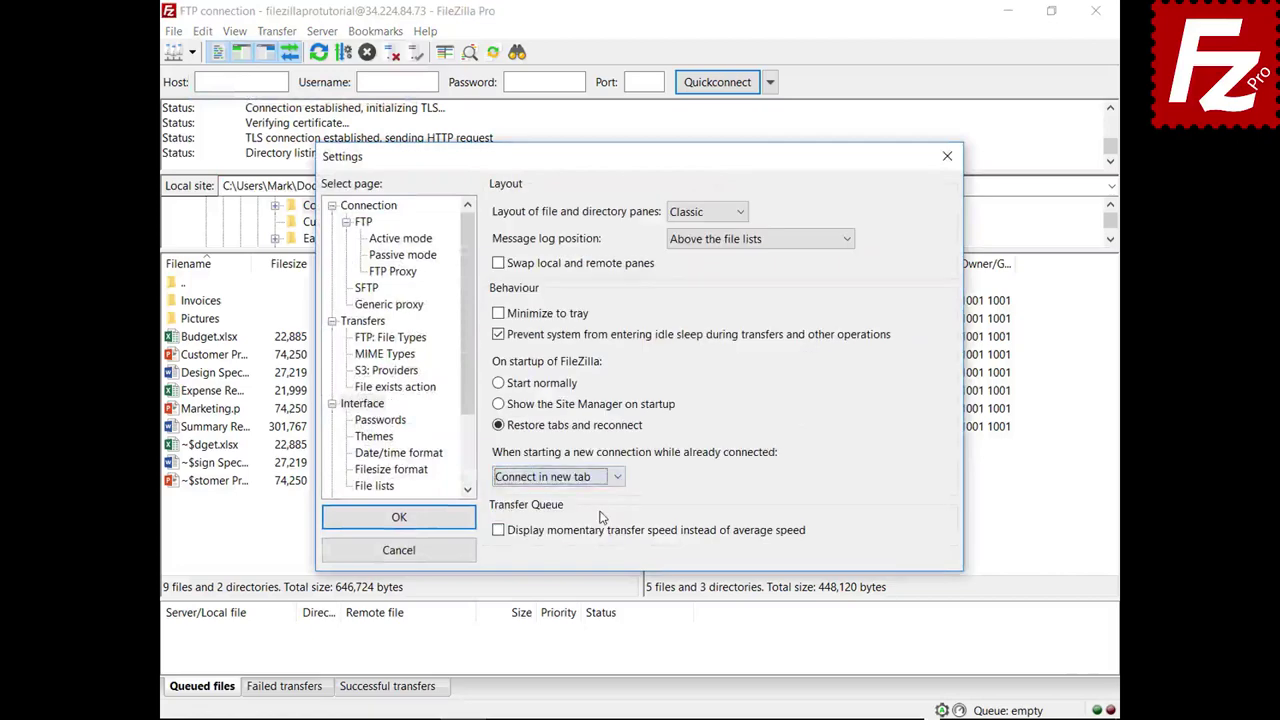
click(399, 517)
click(193, 53)
click(199, 82)
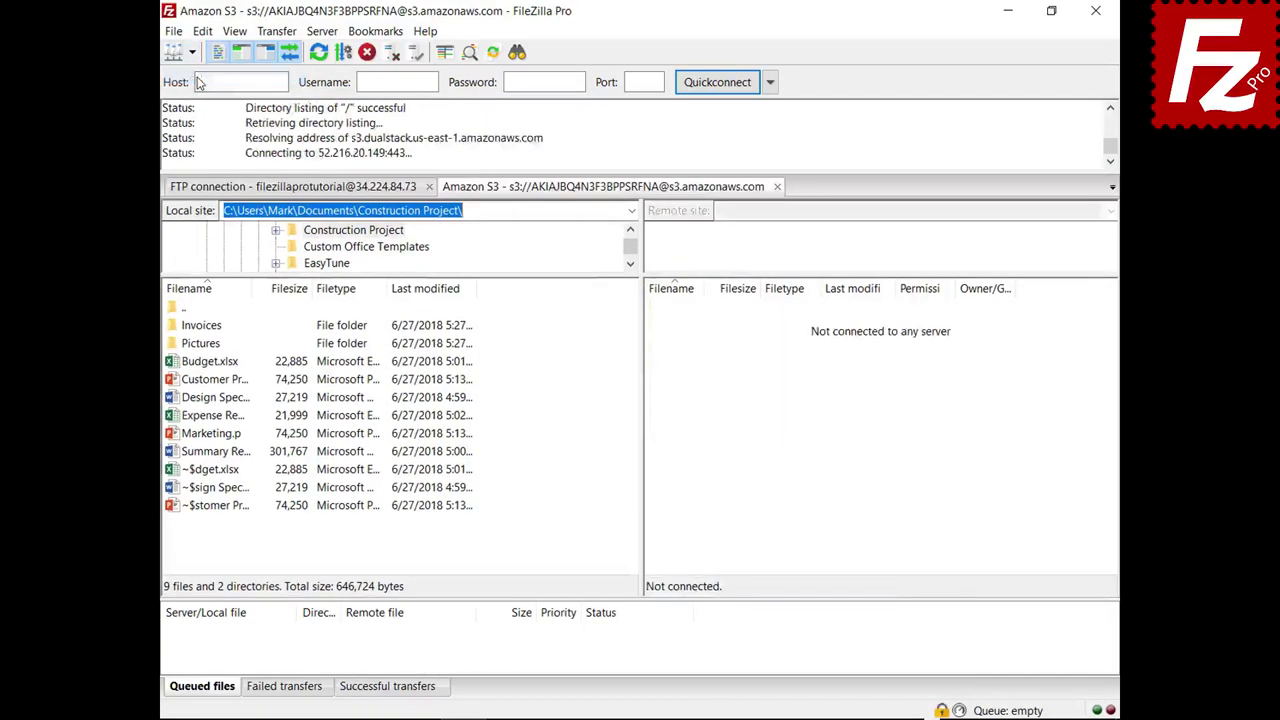
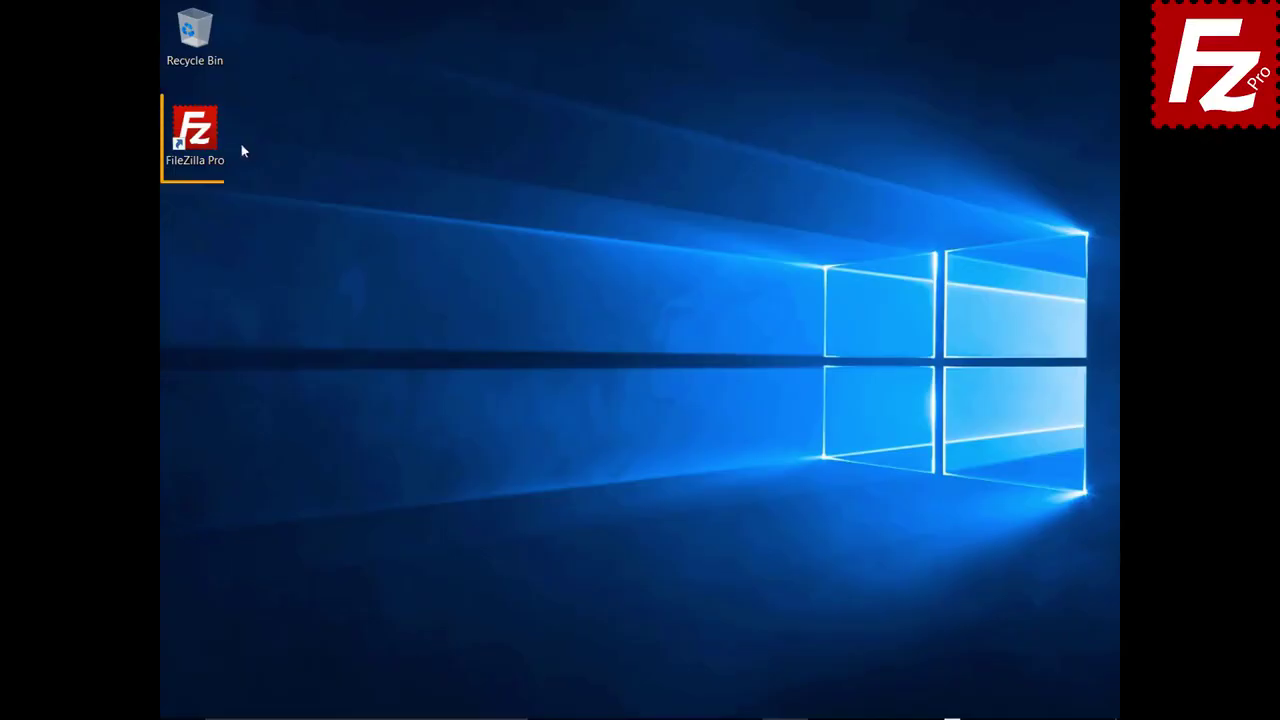
Step: Launch FileZilla Pro and connect to the saved Amazon S3 site
double_click(196, 128)
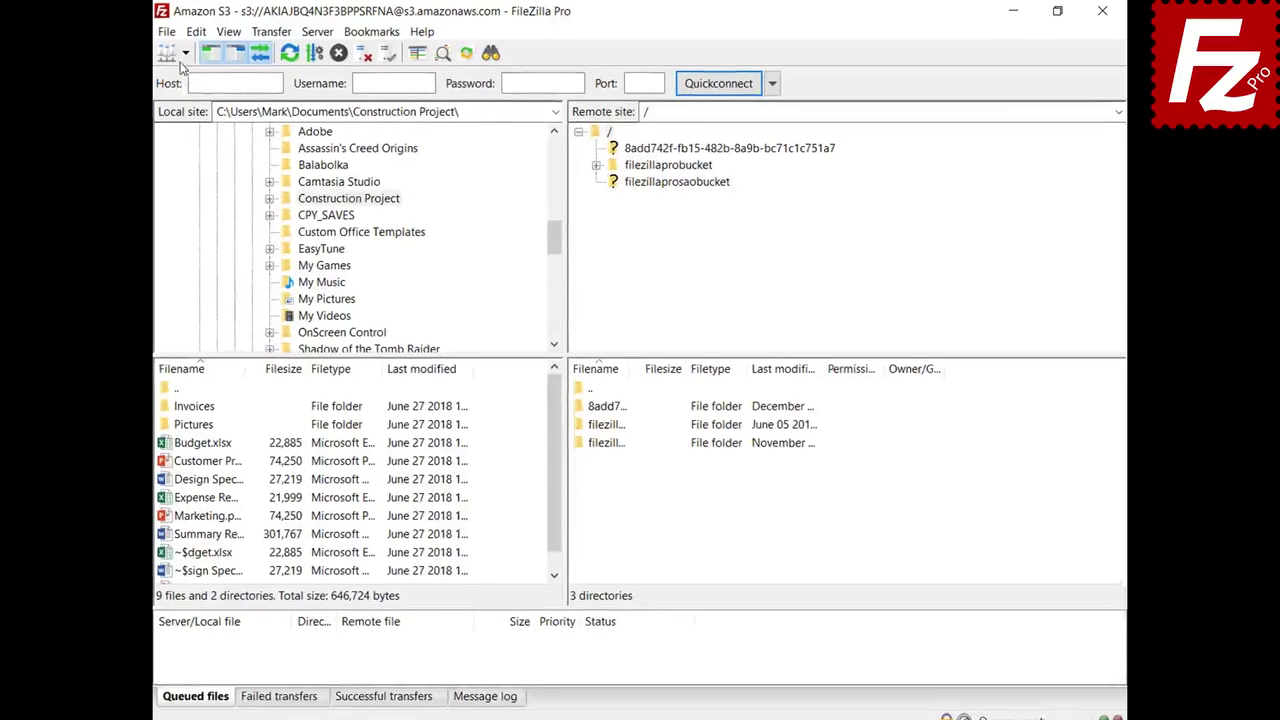
click(186, 53)
click(185, 78)
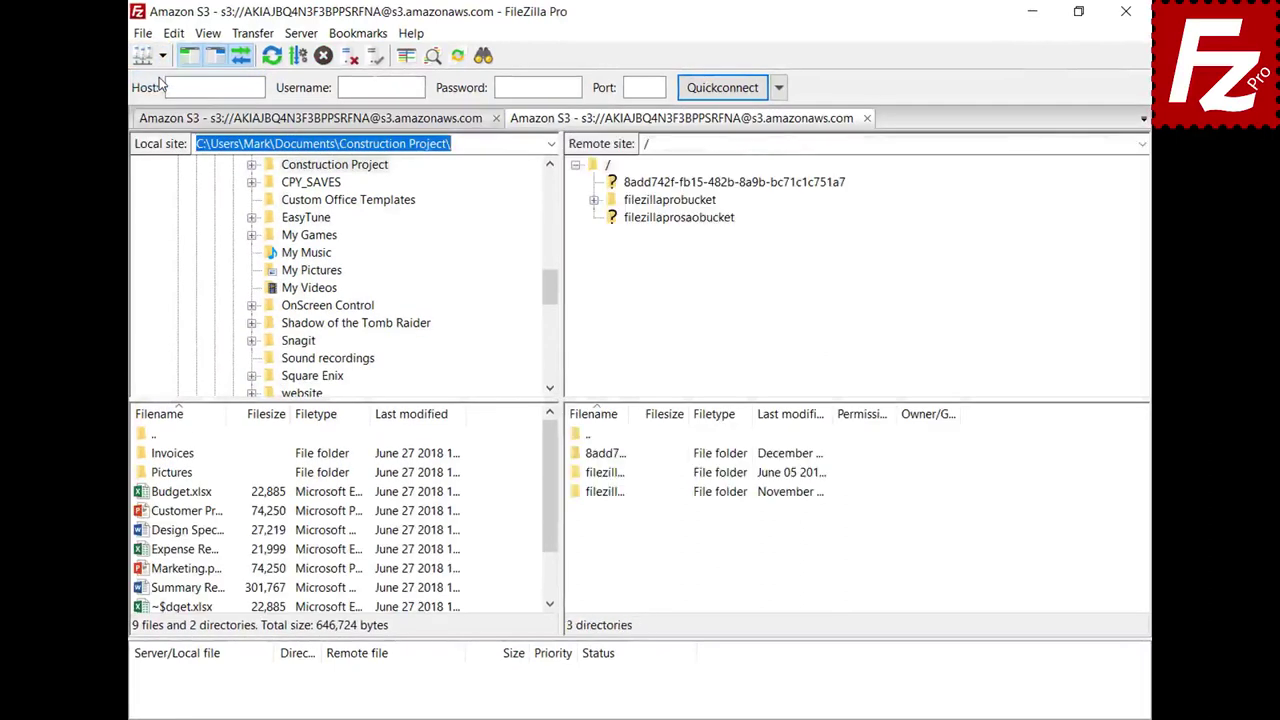
Step: Open the README file from filezillaprobucket with View/Edit in Notepad
click(678, 203)
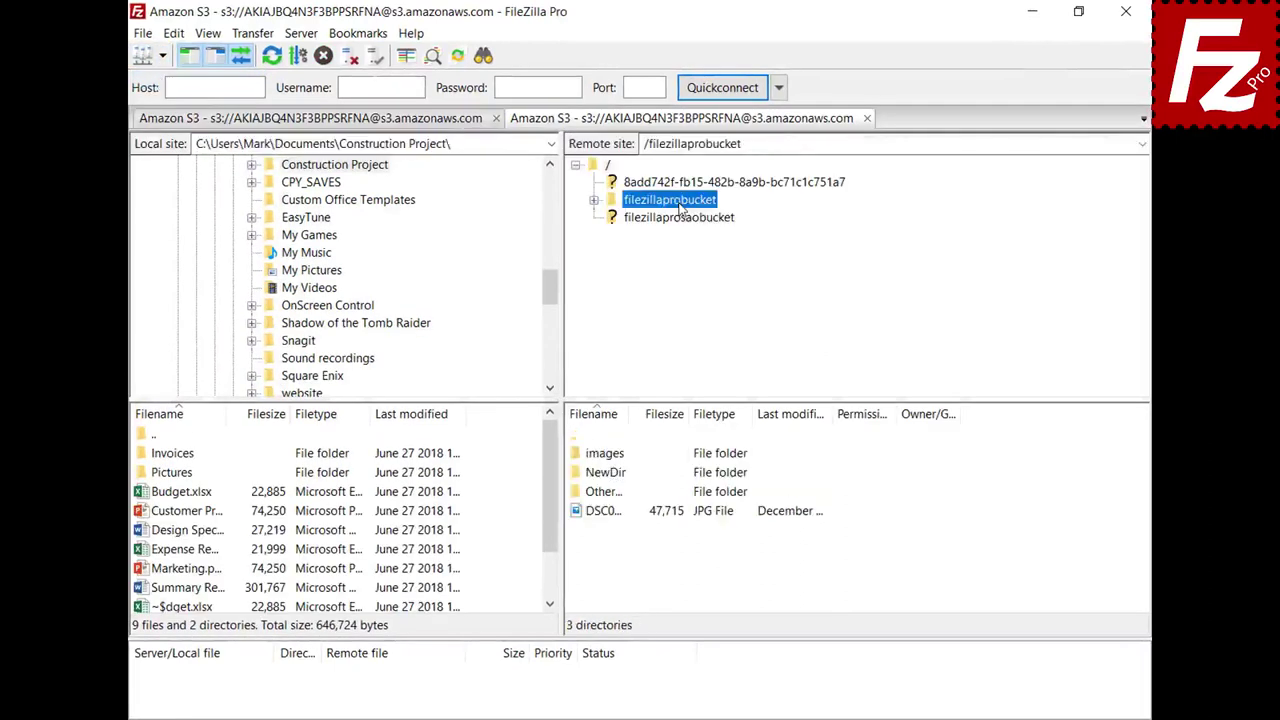
right_click(601, 552)
click(645, 358)
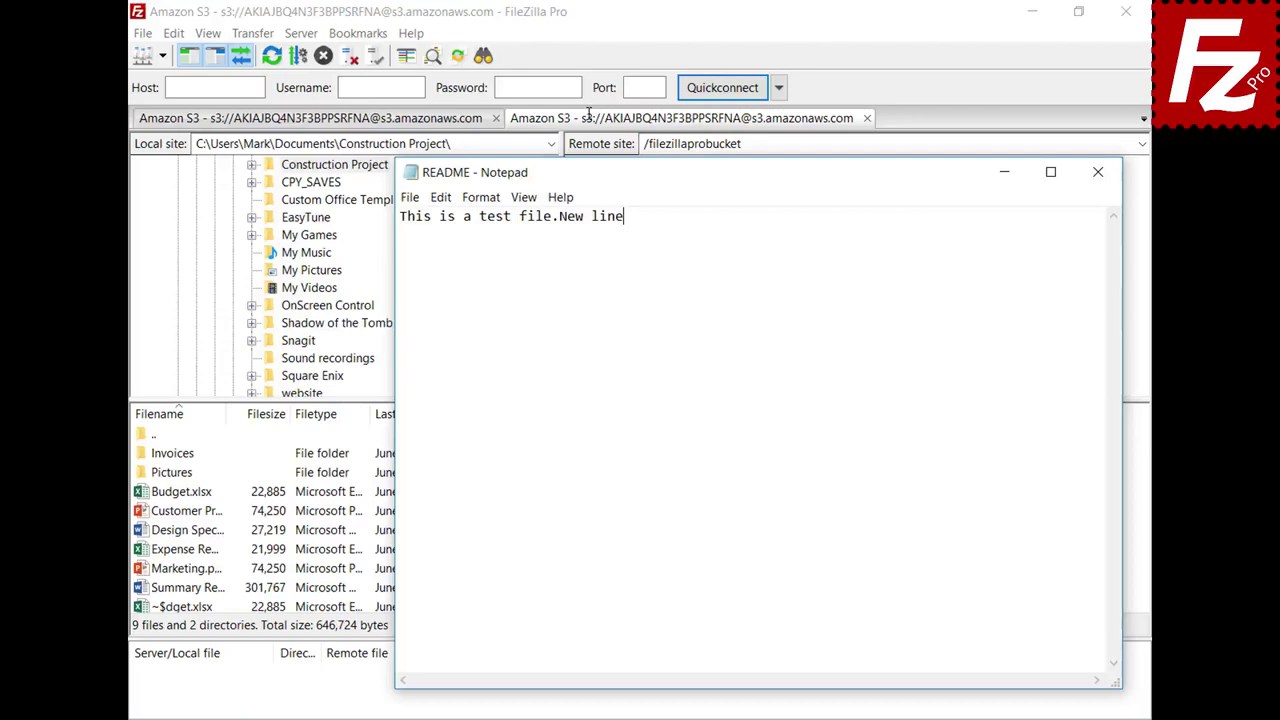
Step: Append a 'New line' line to README, save it, and confirm the upload to the bucket
key(Return)
text(New line)
click(1100, 180)
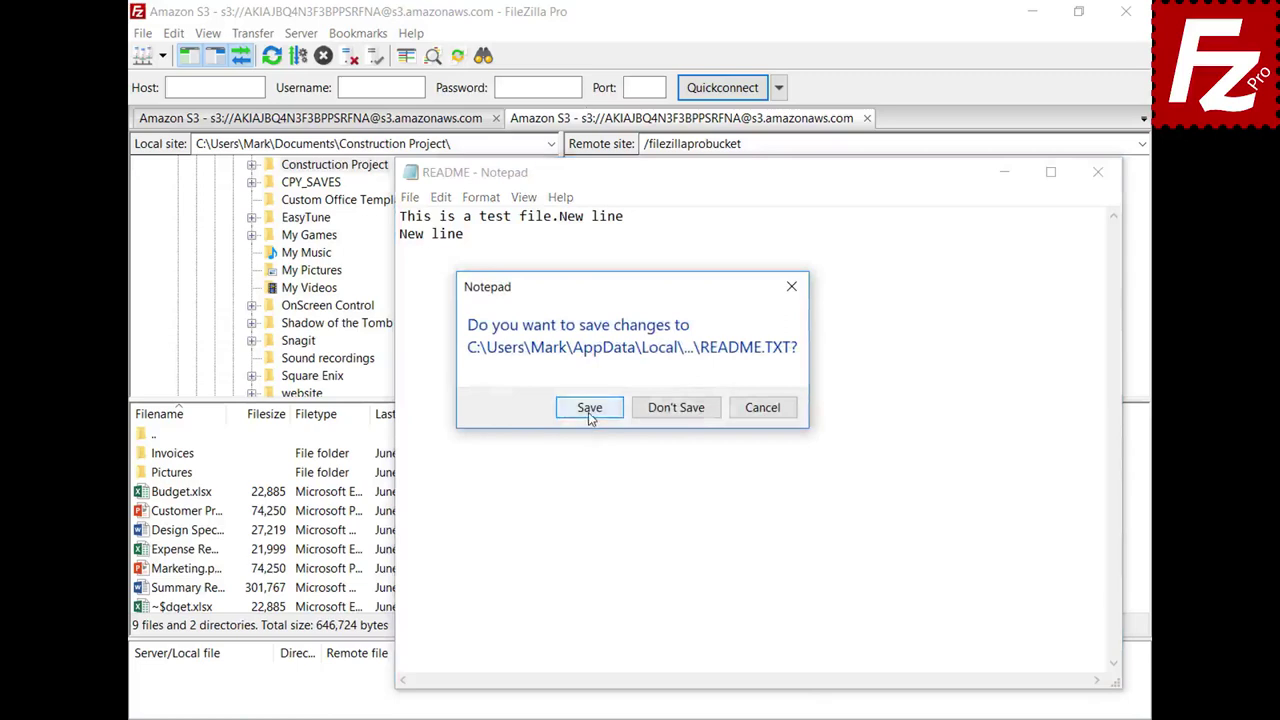
click(589, 408)
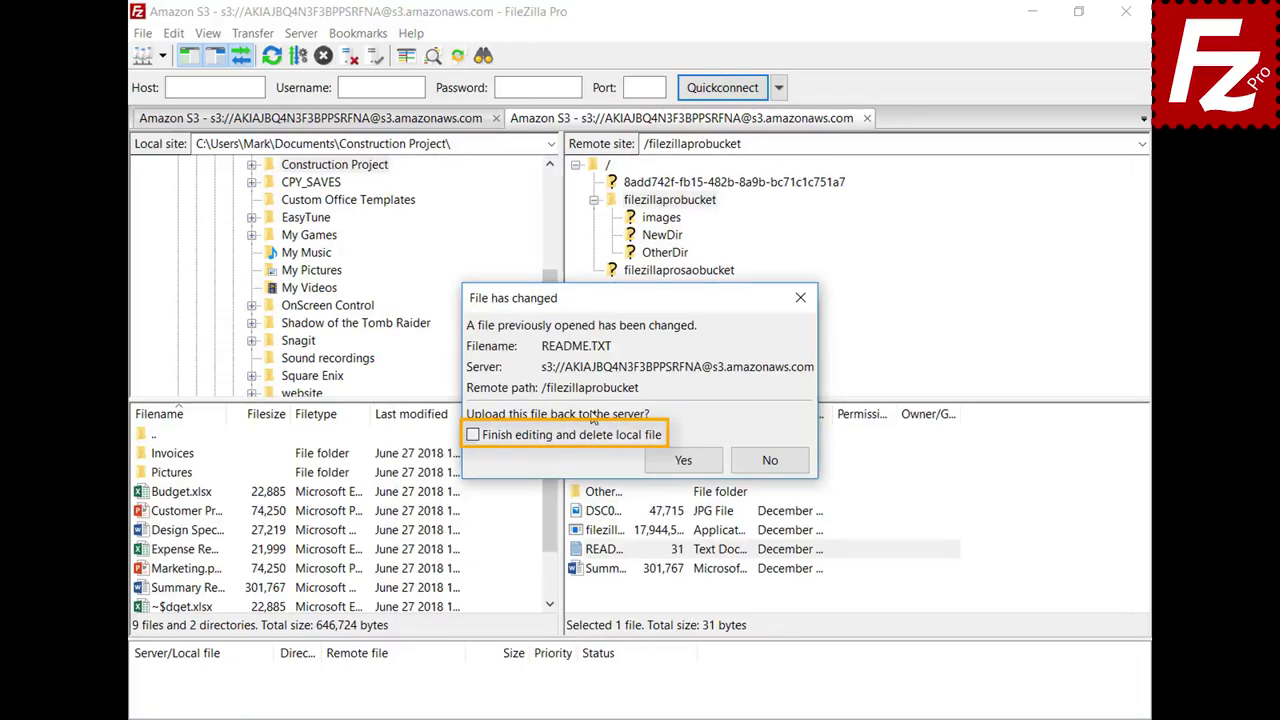
click(690, 461)
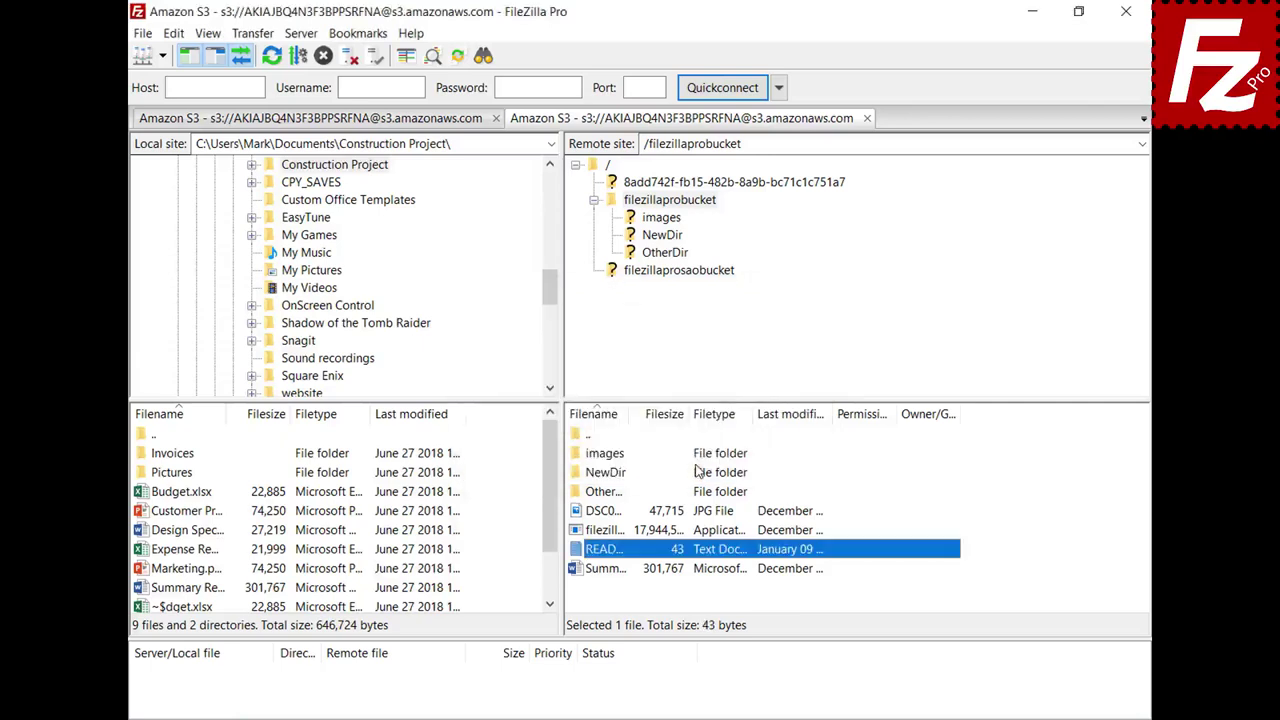
click(143, 33)
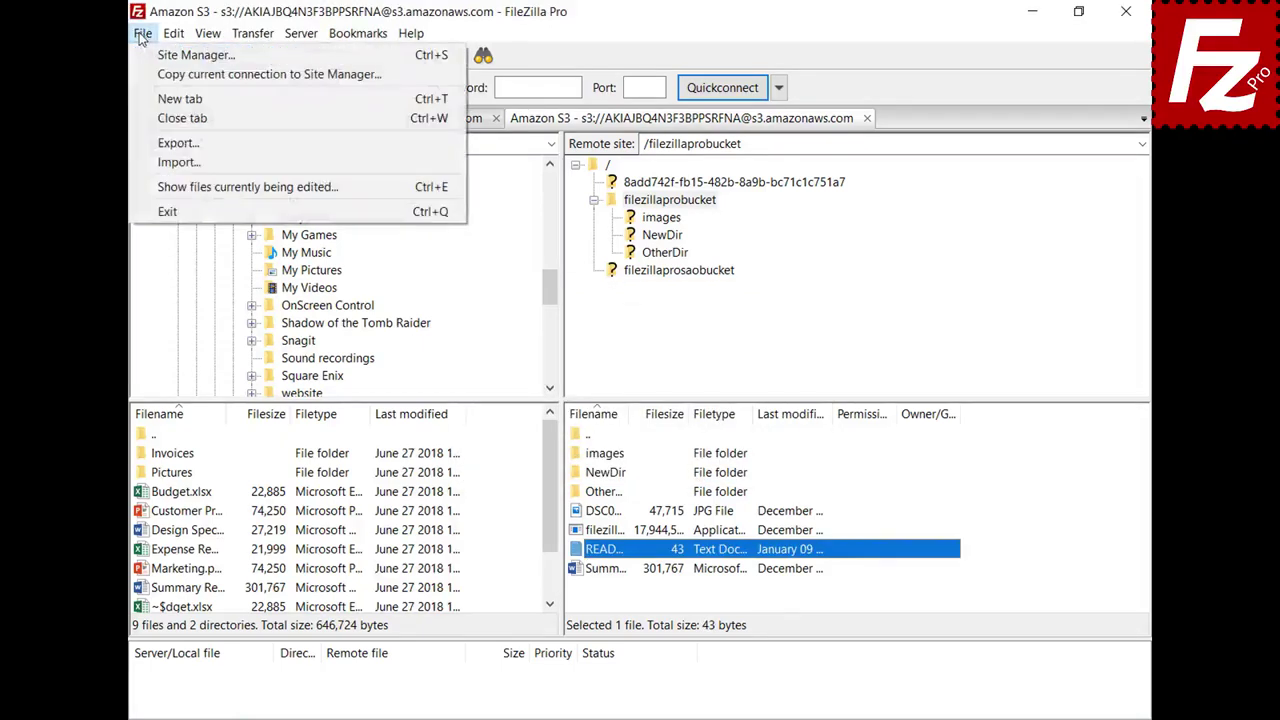
click(168, 187)
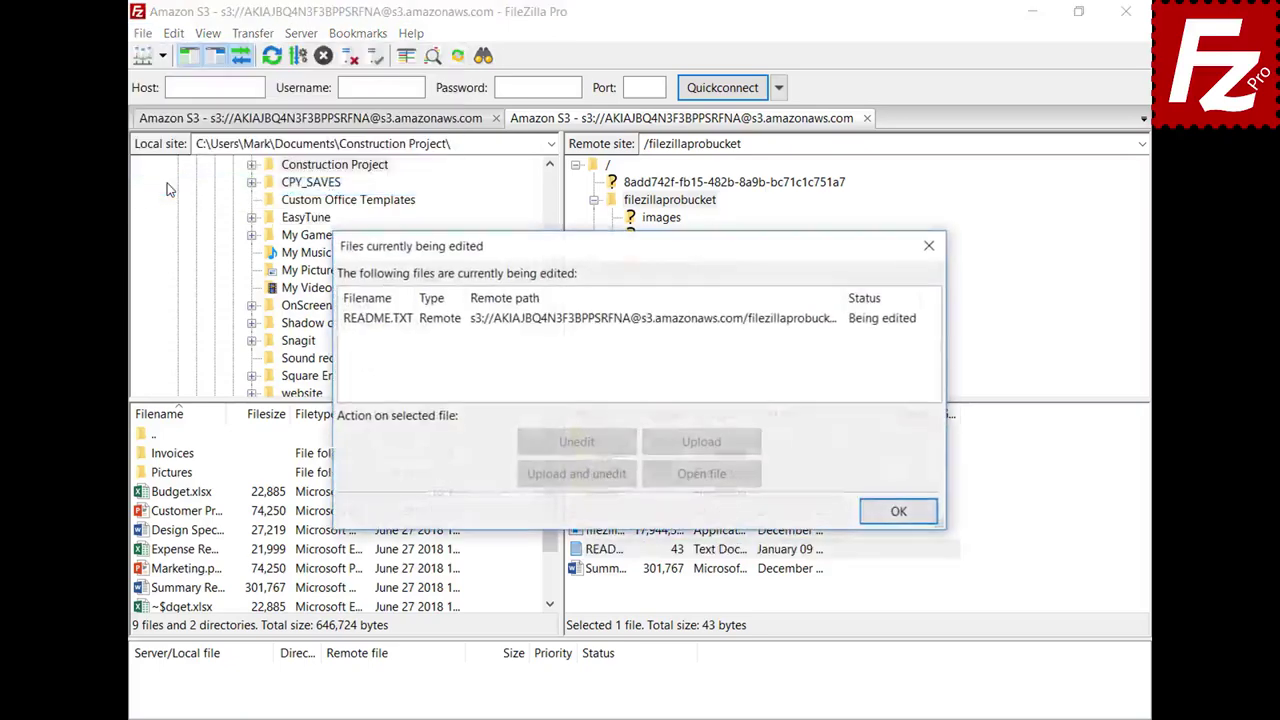
click(598, 320)
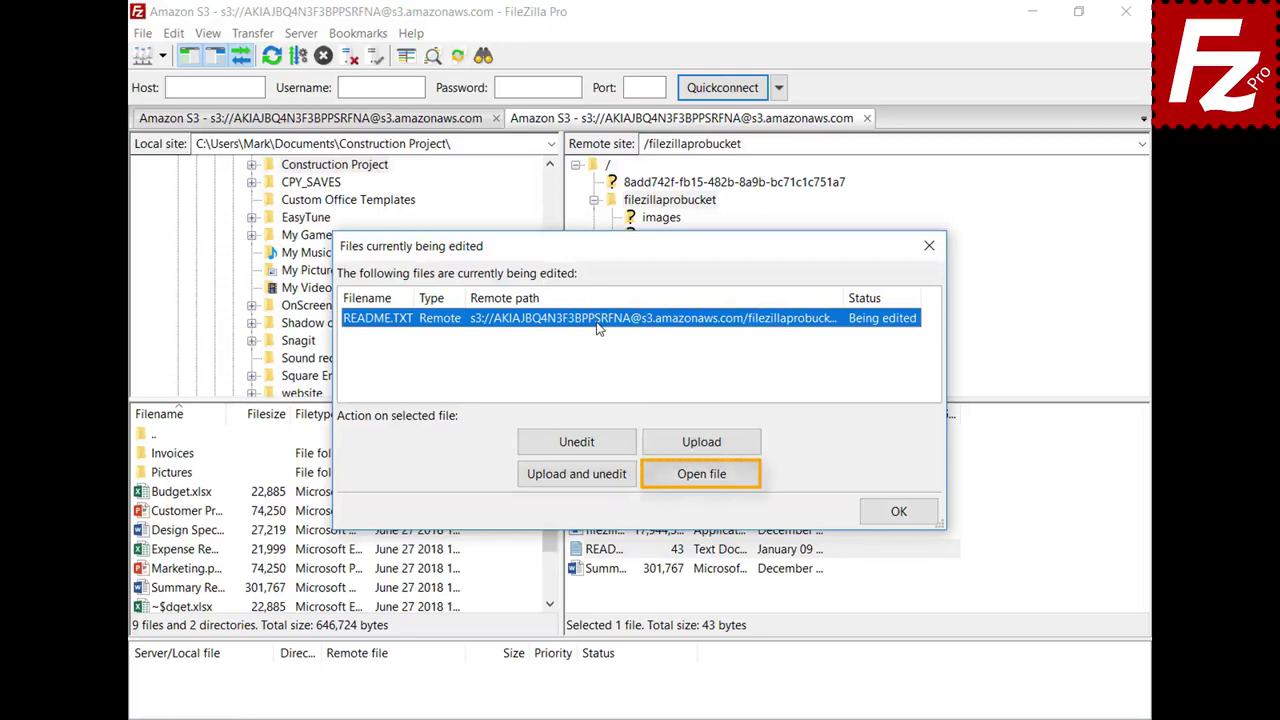
click(899, 511)
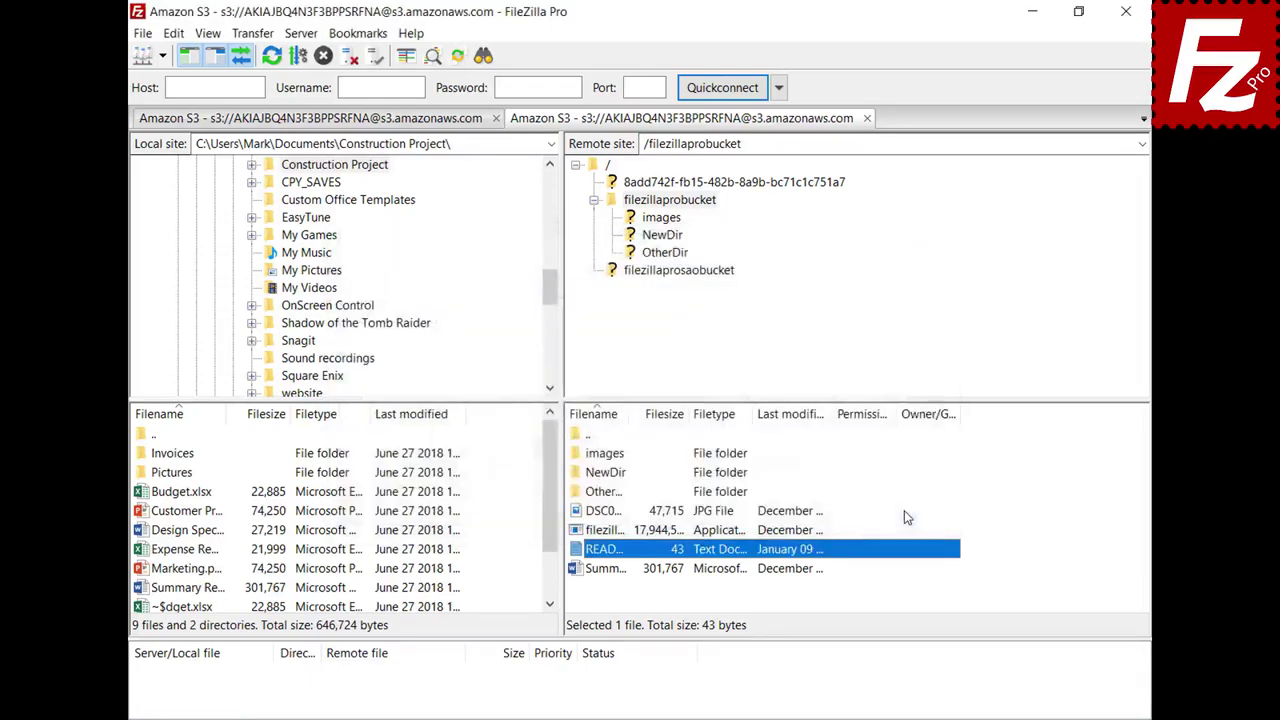
click(174, 33)
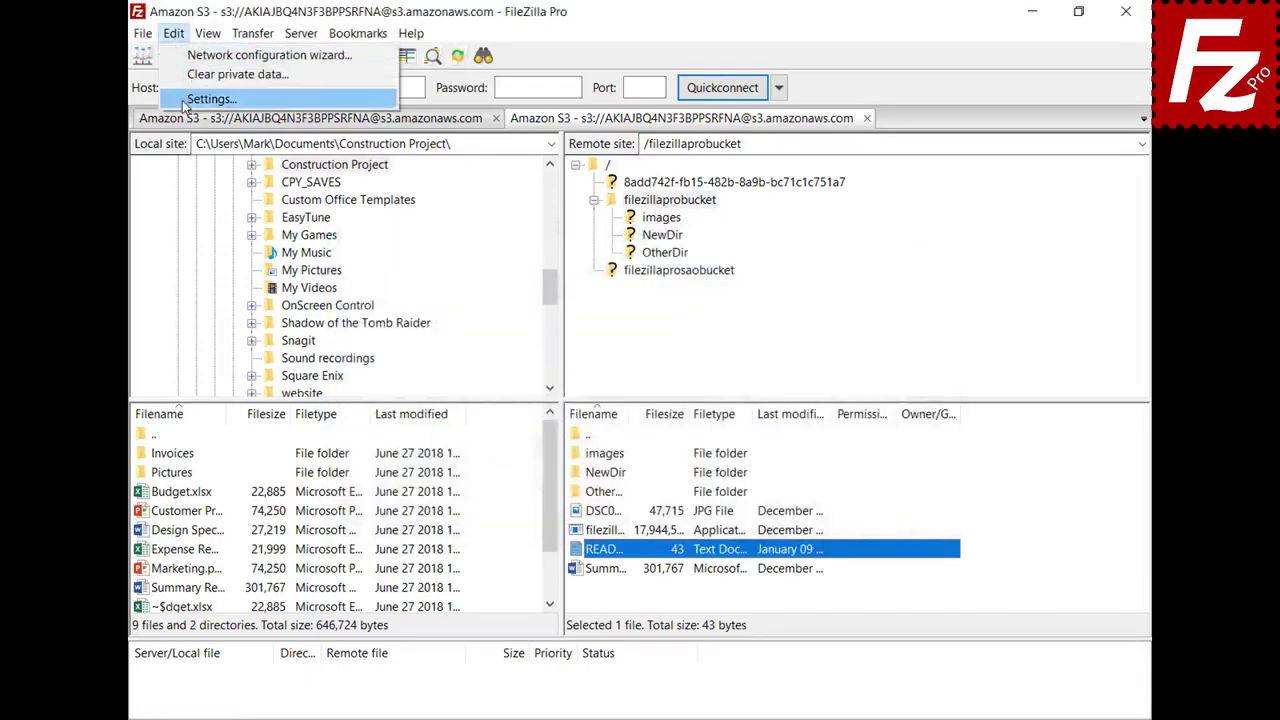
Step: Add the custom filetype association jpg "C:\Windows\system32\mspaint.exe" and save the settings
click(183, 101)
scroll(463, 346, down, 2)
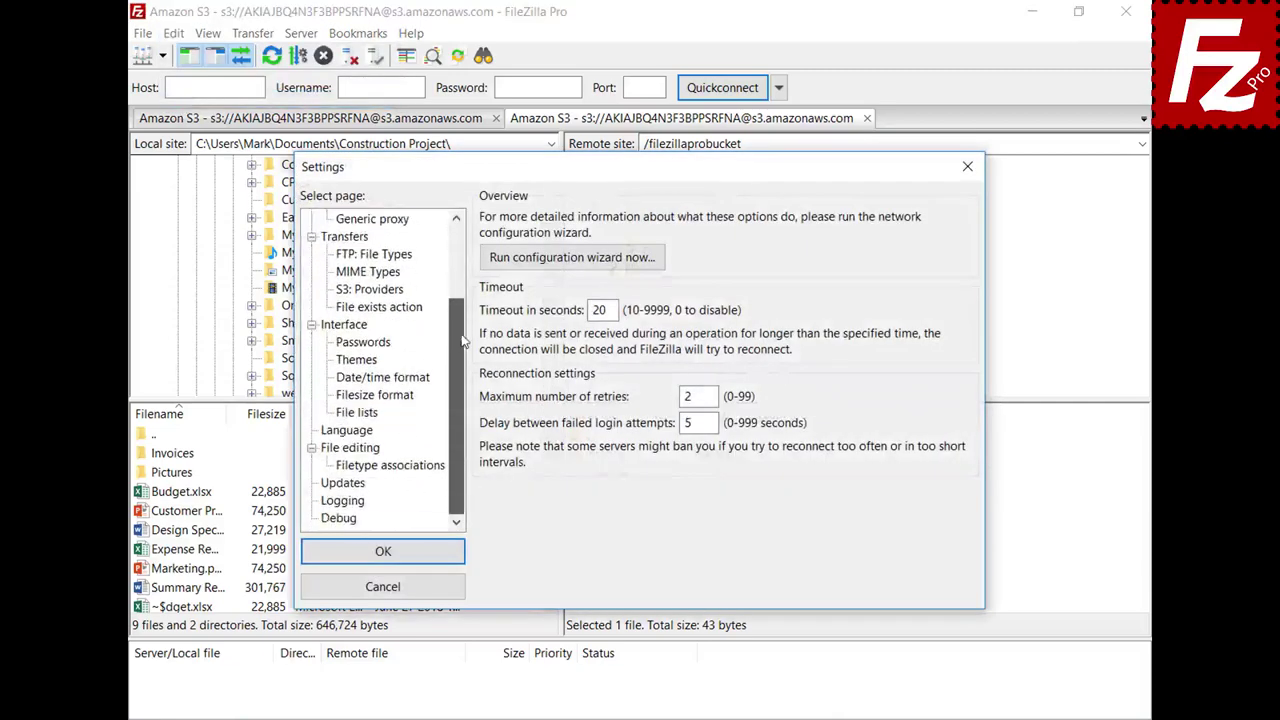
click(332, 451)
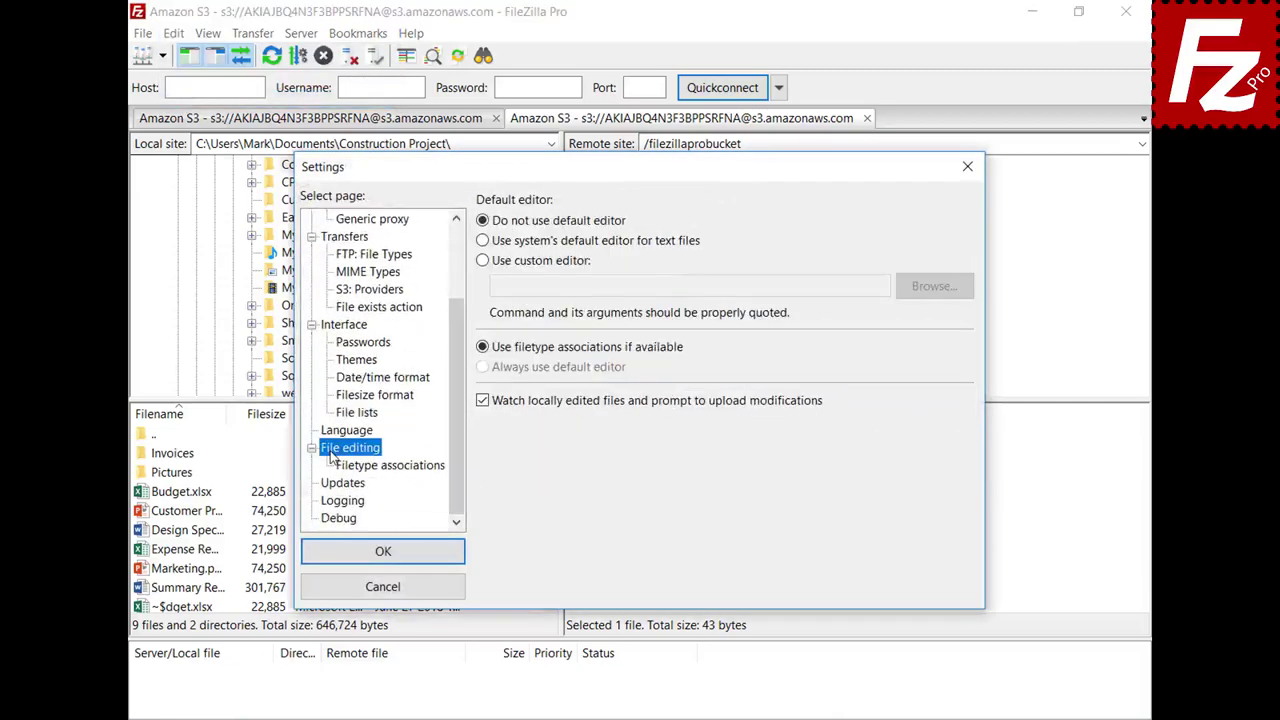
click(401, 471)
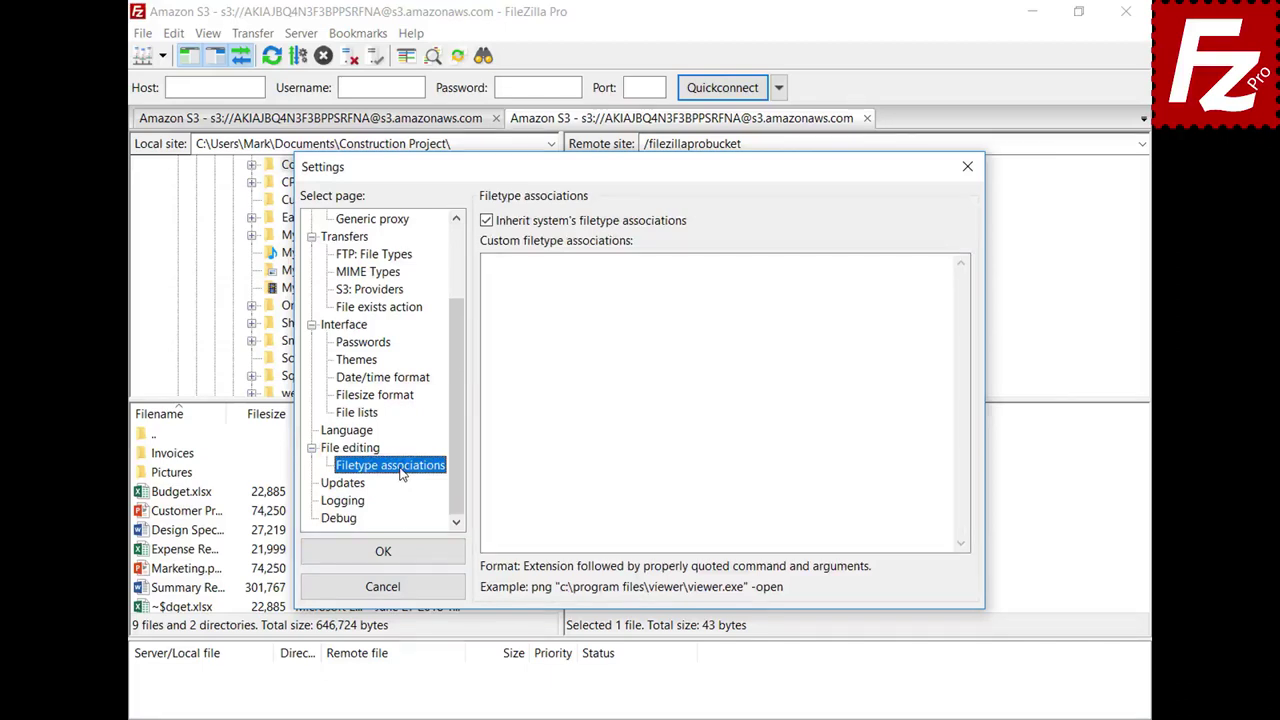
click(923, 278)
text(jpg "C:\Windows\system32\mspaint.exe")
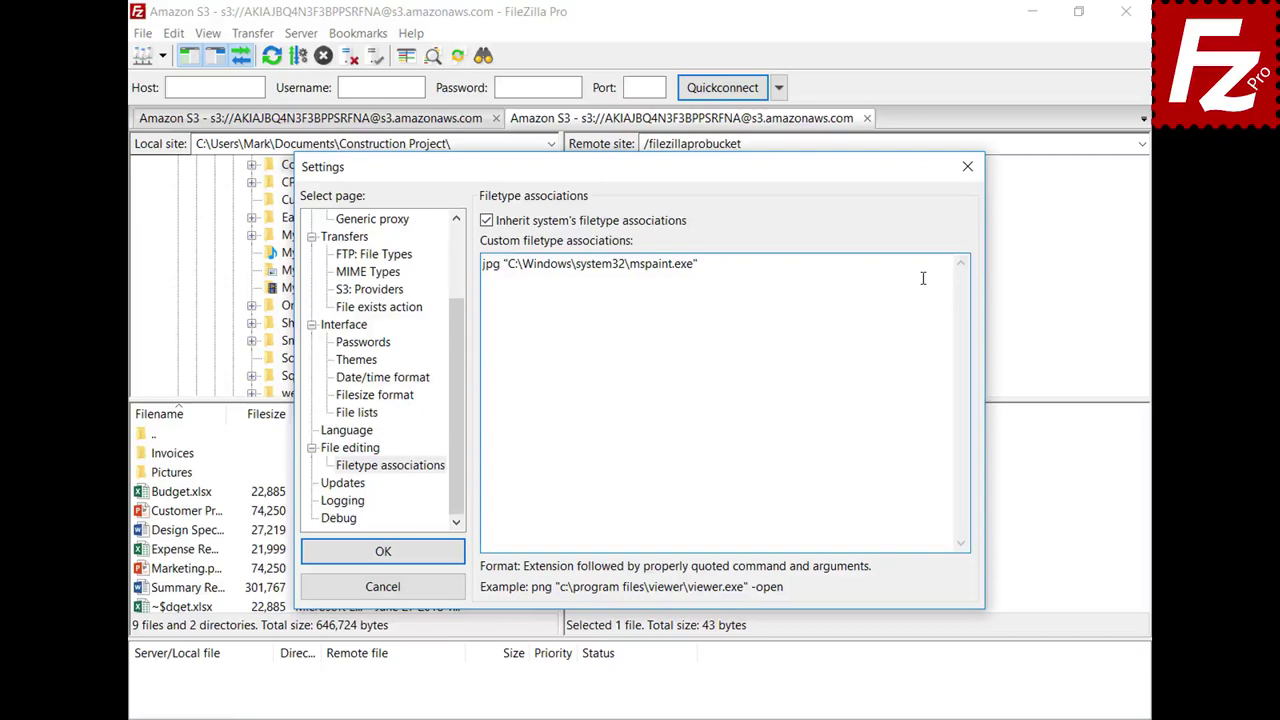
click(314, 560)
Step: Open the DSC00079 JPG photo in Paint via View/Edit, then close Paint
right_click(578, 512)
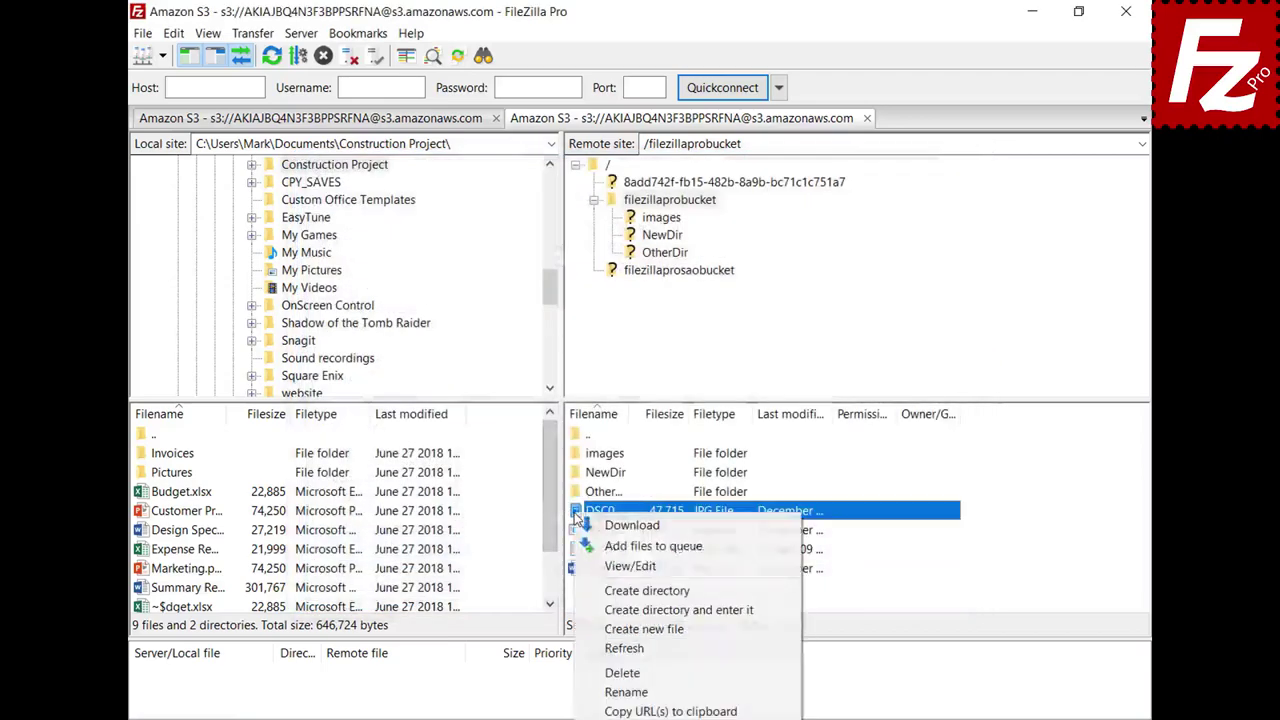
click(601, 567)
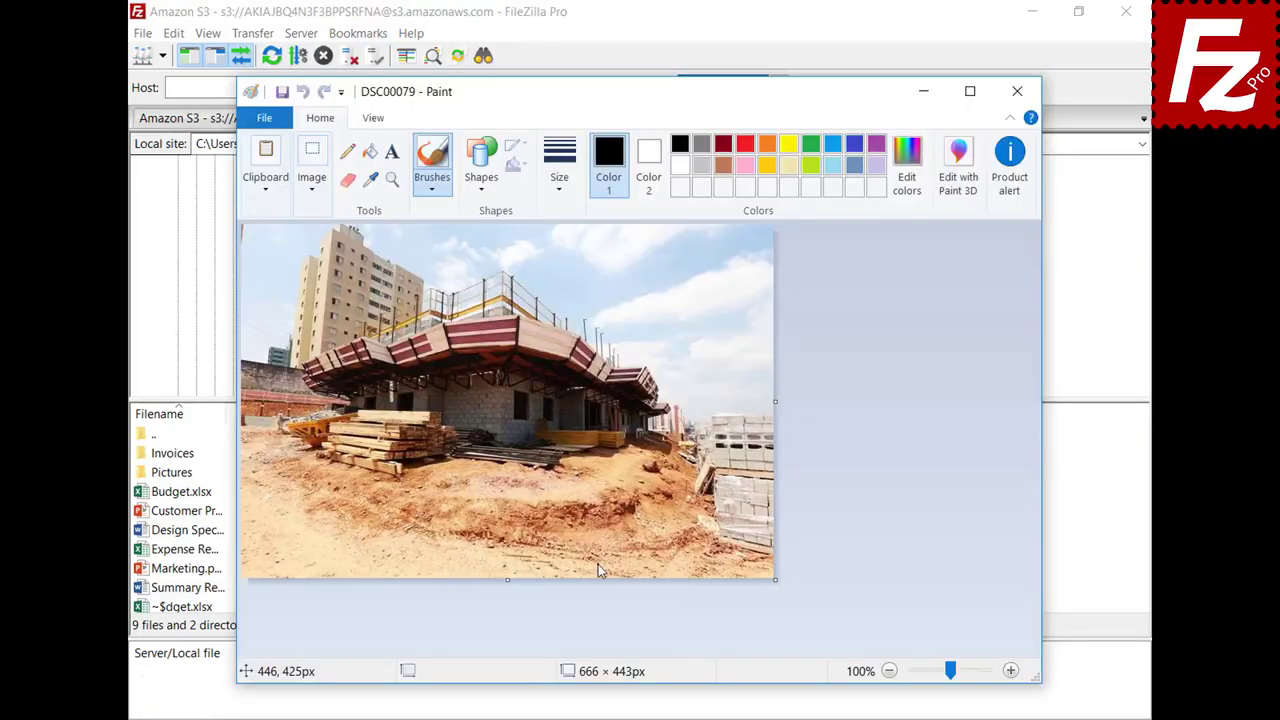
click(1017, 91)
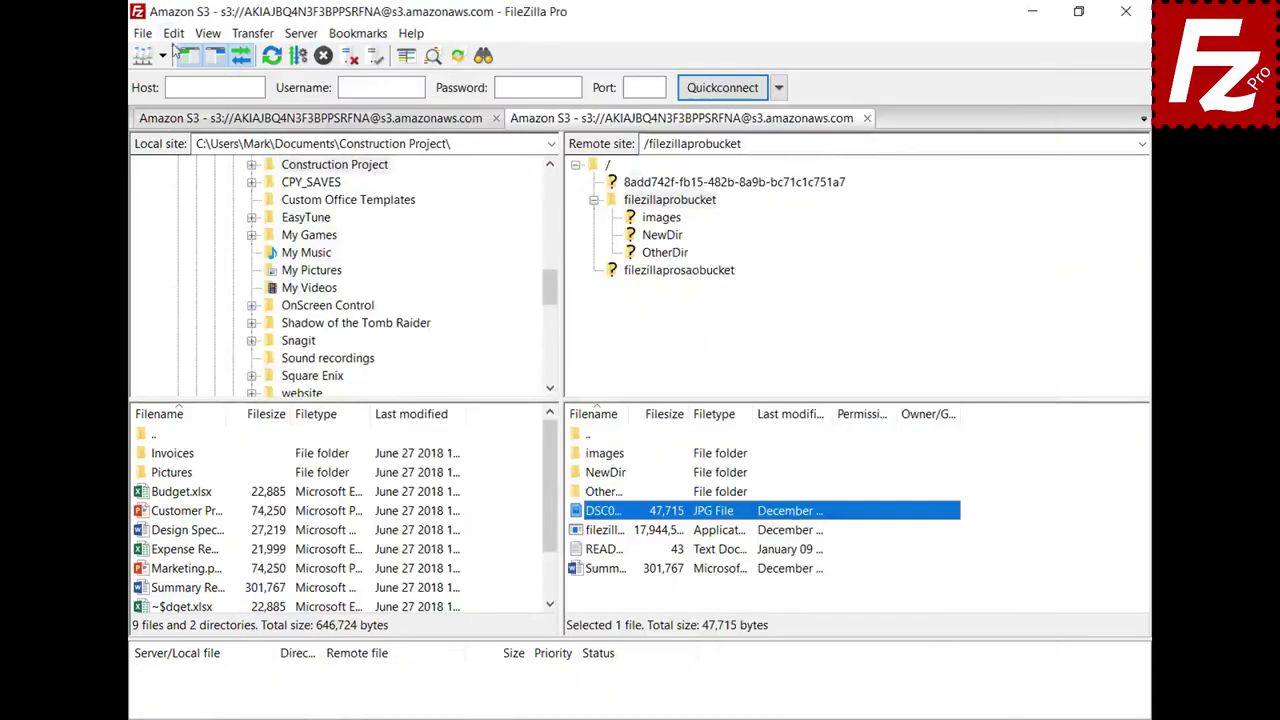
Step: Open Settings at the File editing page
click(172, 34)
click(185, 100)
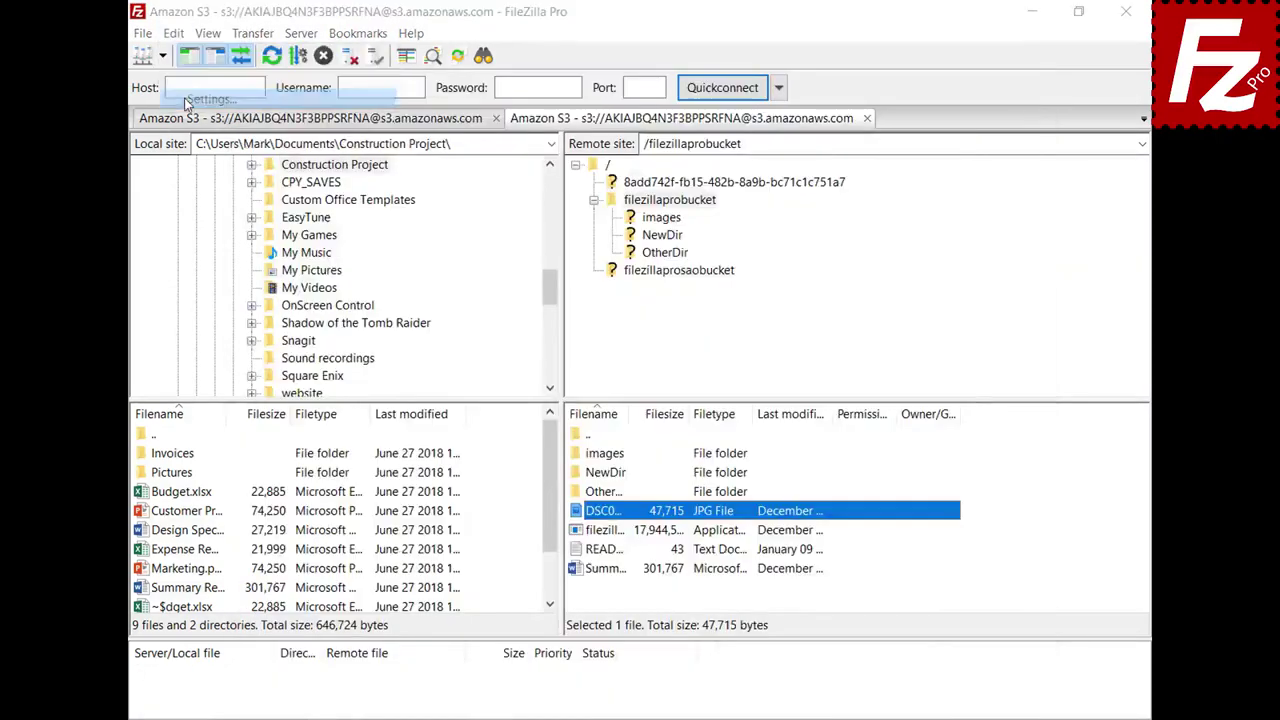
drag(462, 256, 462, 330)
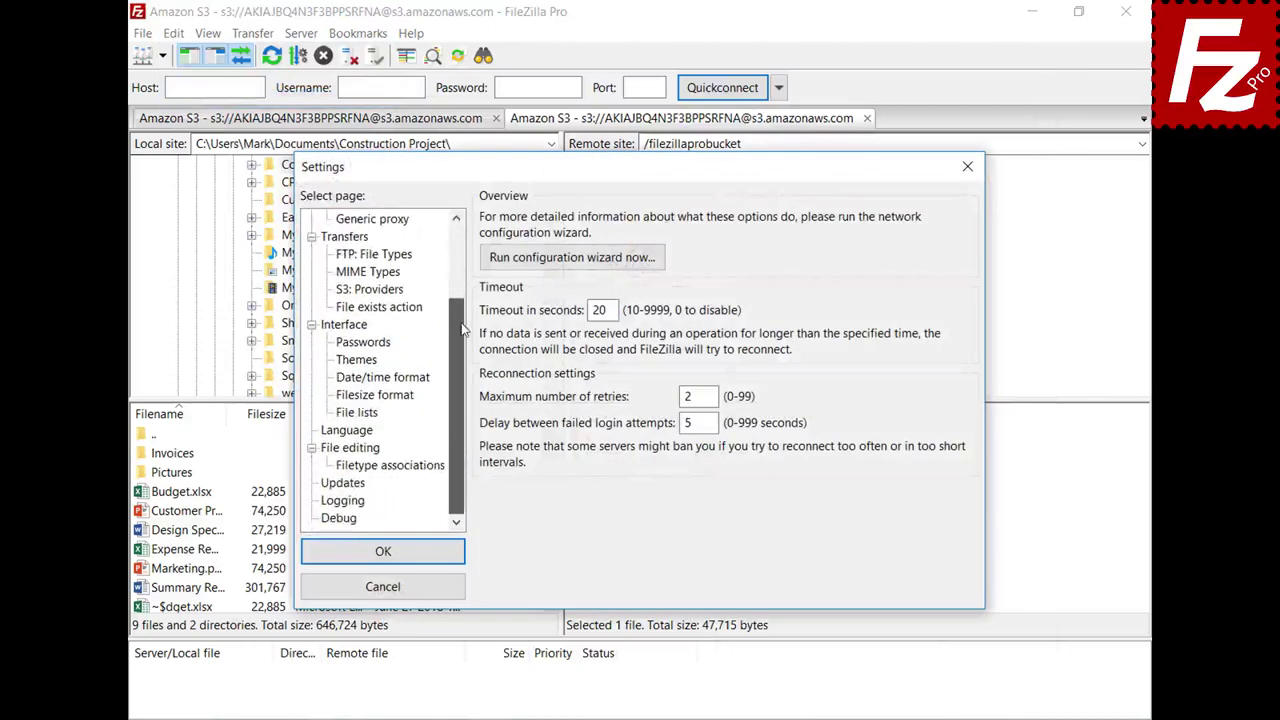
click(330, 452)
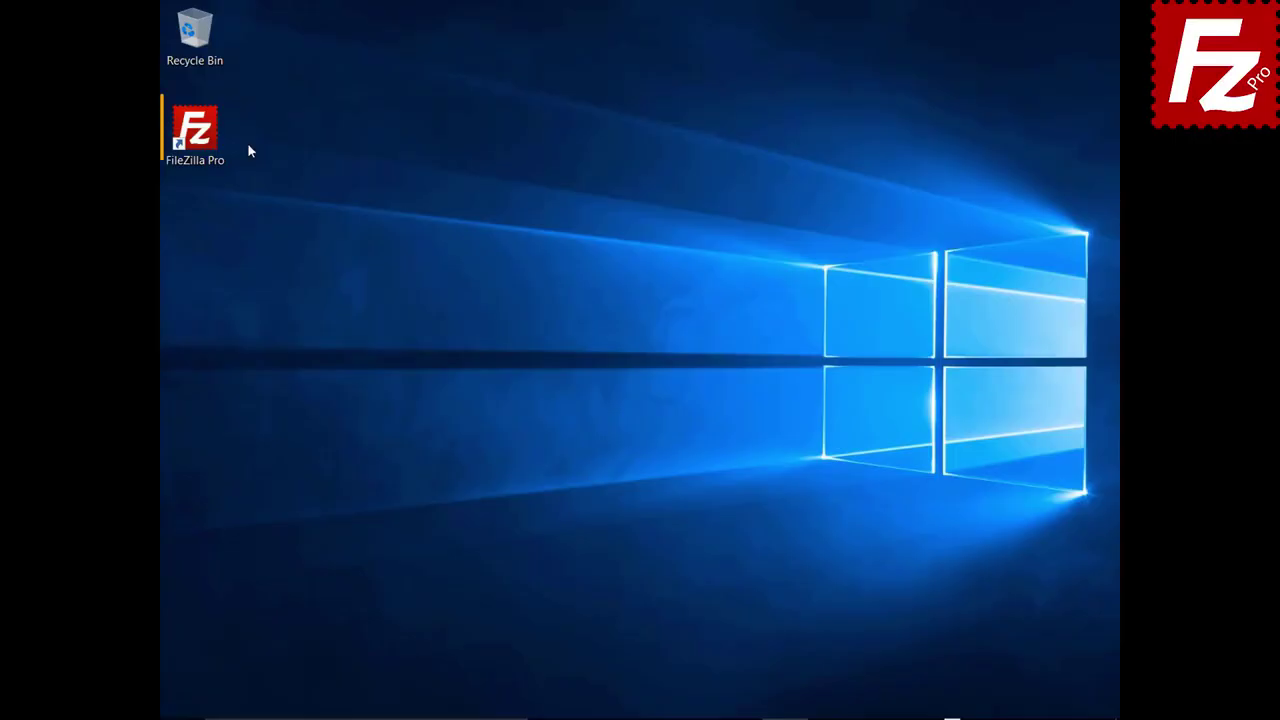
Step: Connect to the saved FTP site and start a site-specific bookmark named FTP-Pictures
double_click(200, 135)
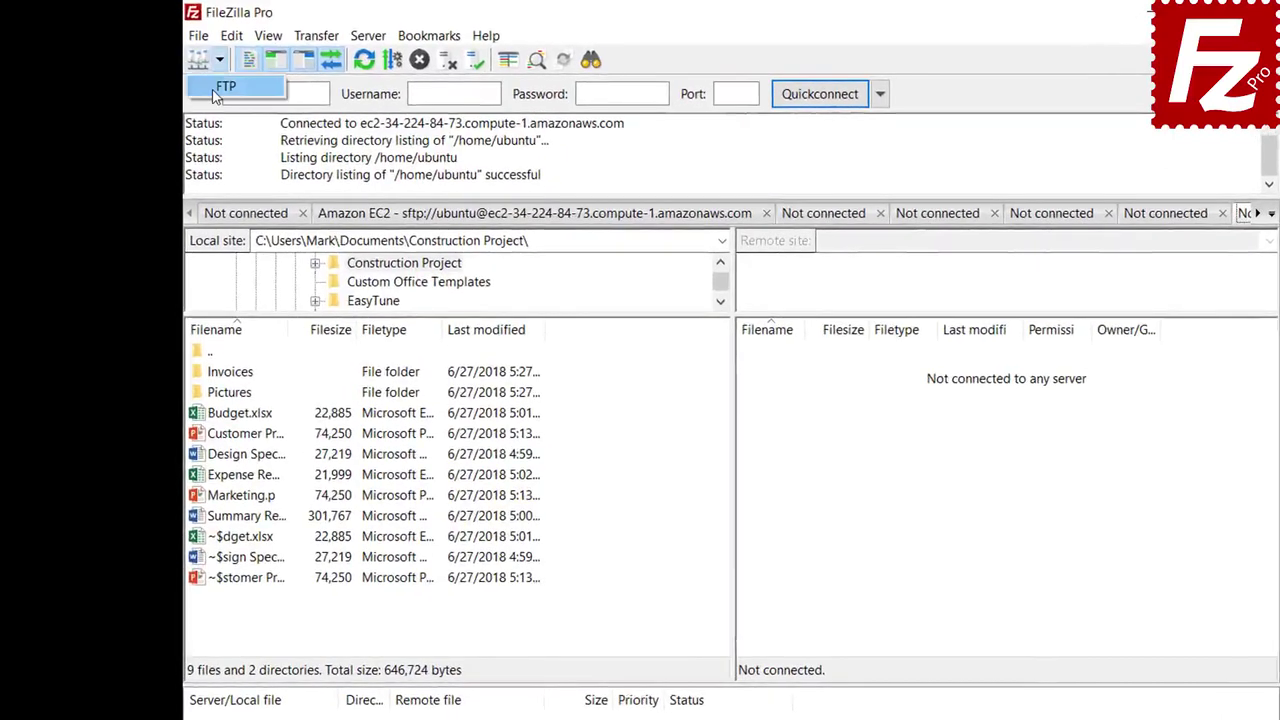
click(226, 87)
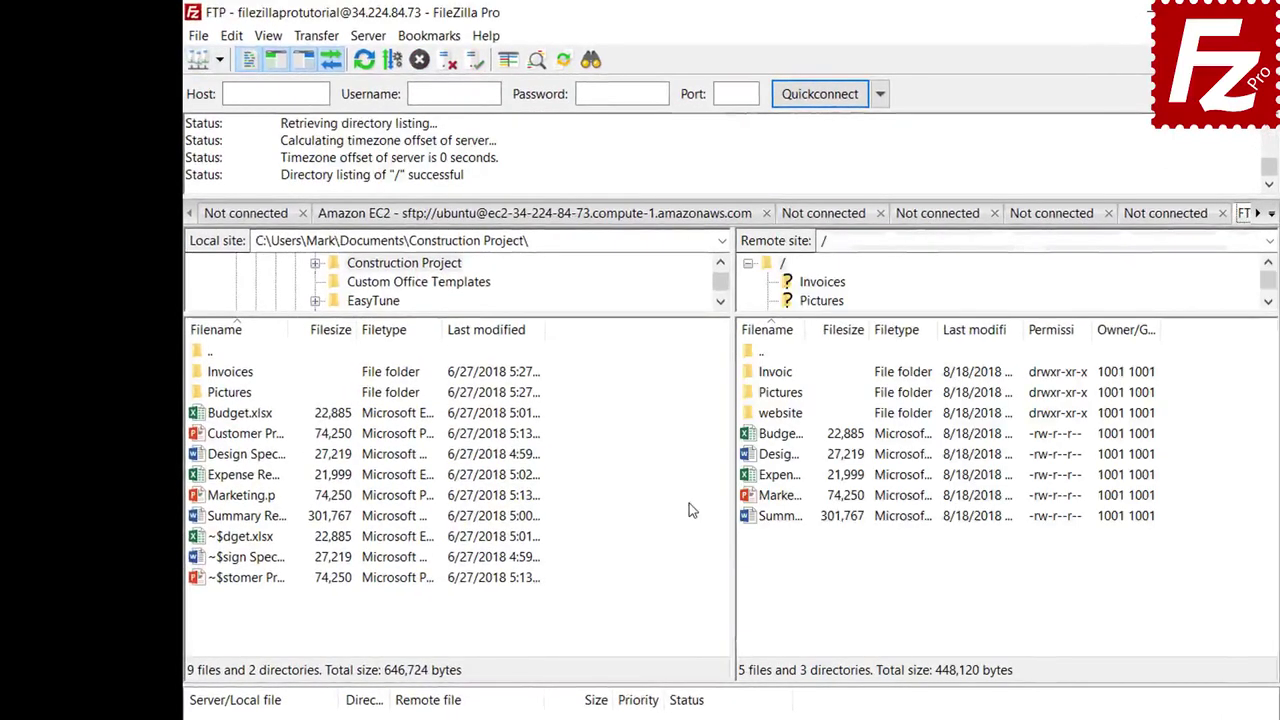
click(429, 36)
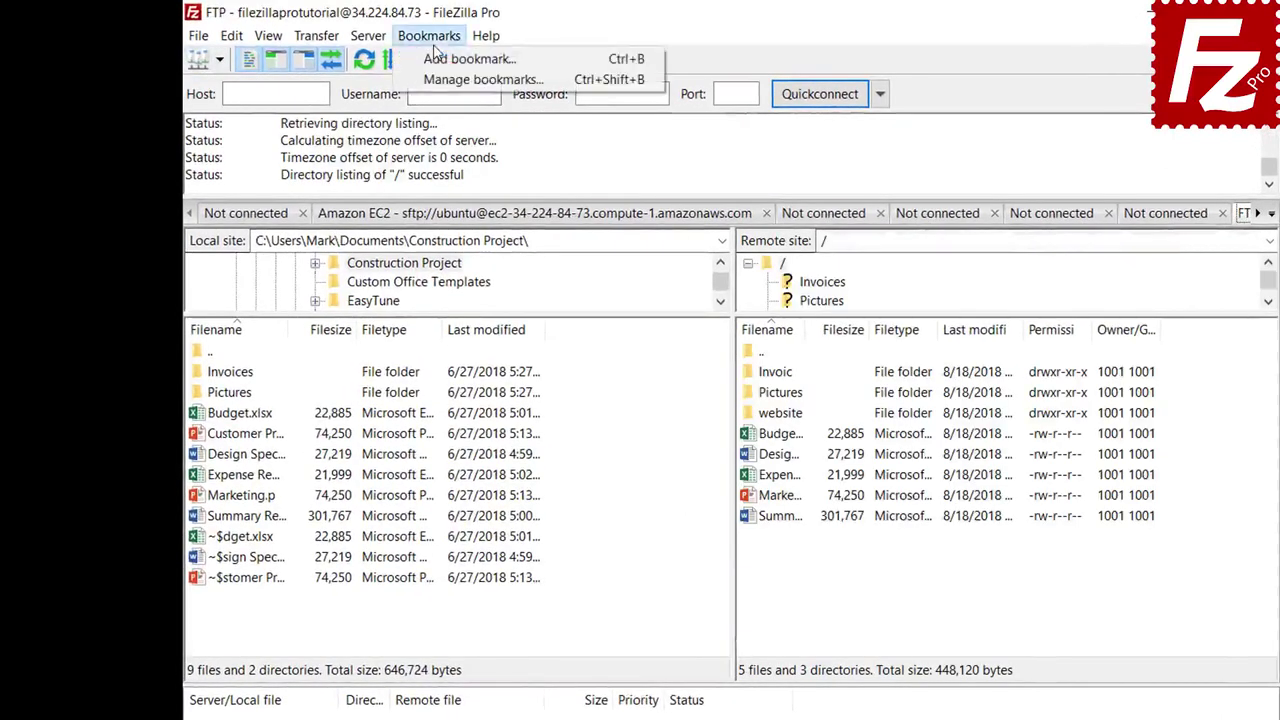
click(440, 60)
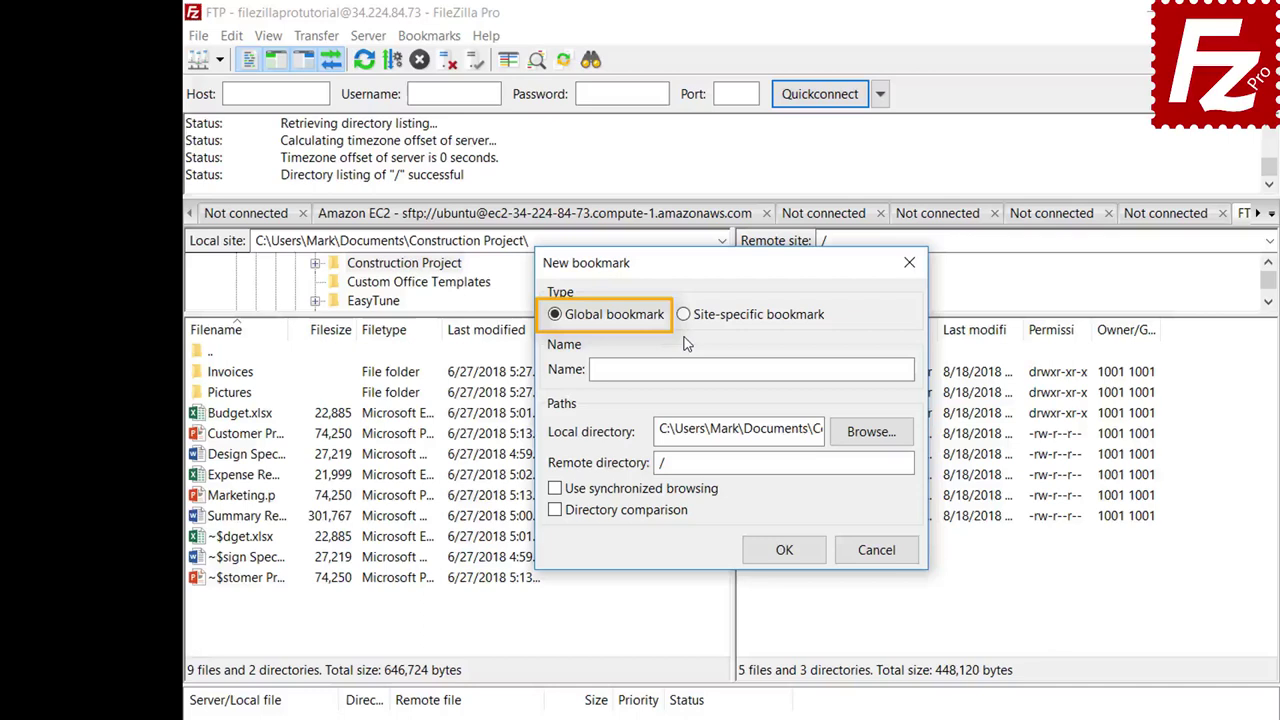
click(684, 316)
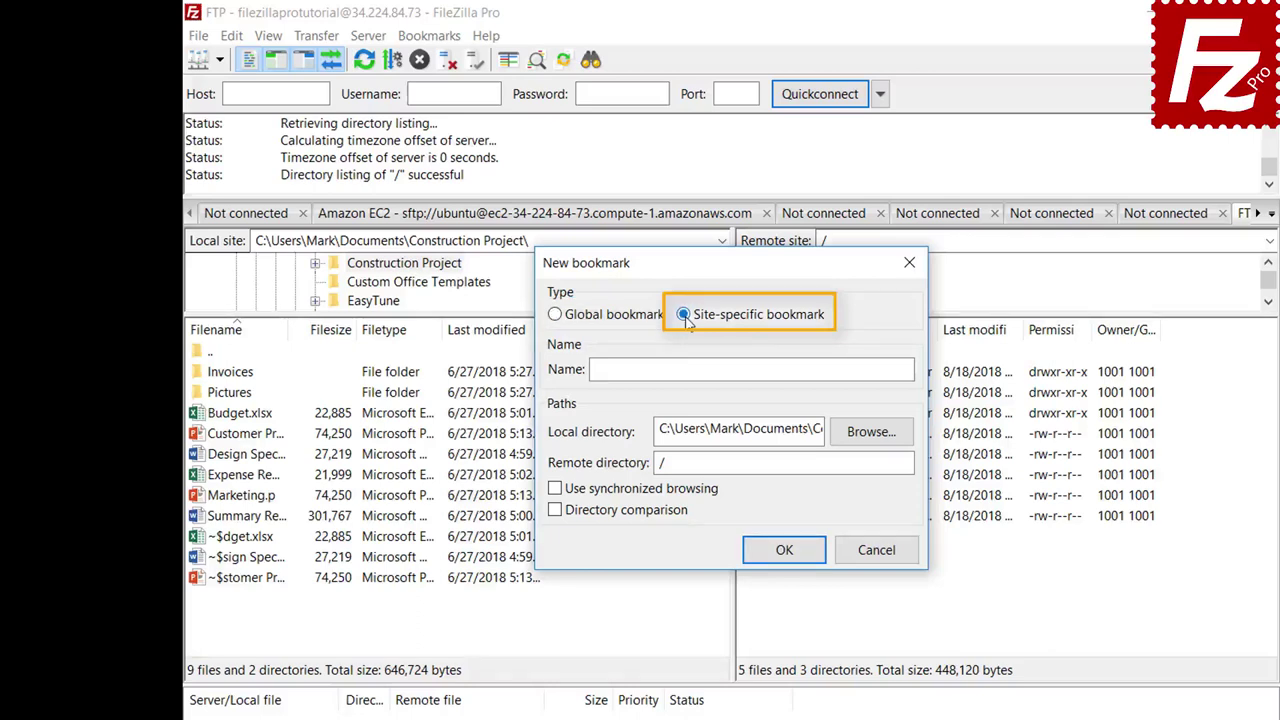
click(846, 368)
text(FTP-Pictures)
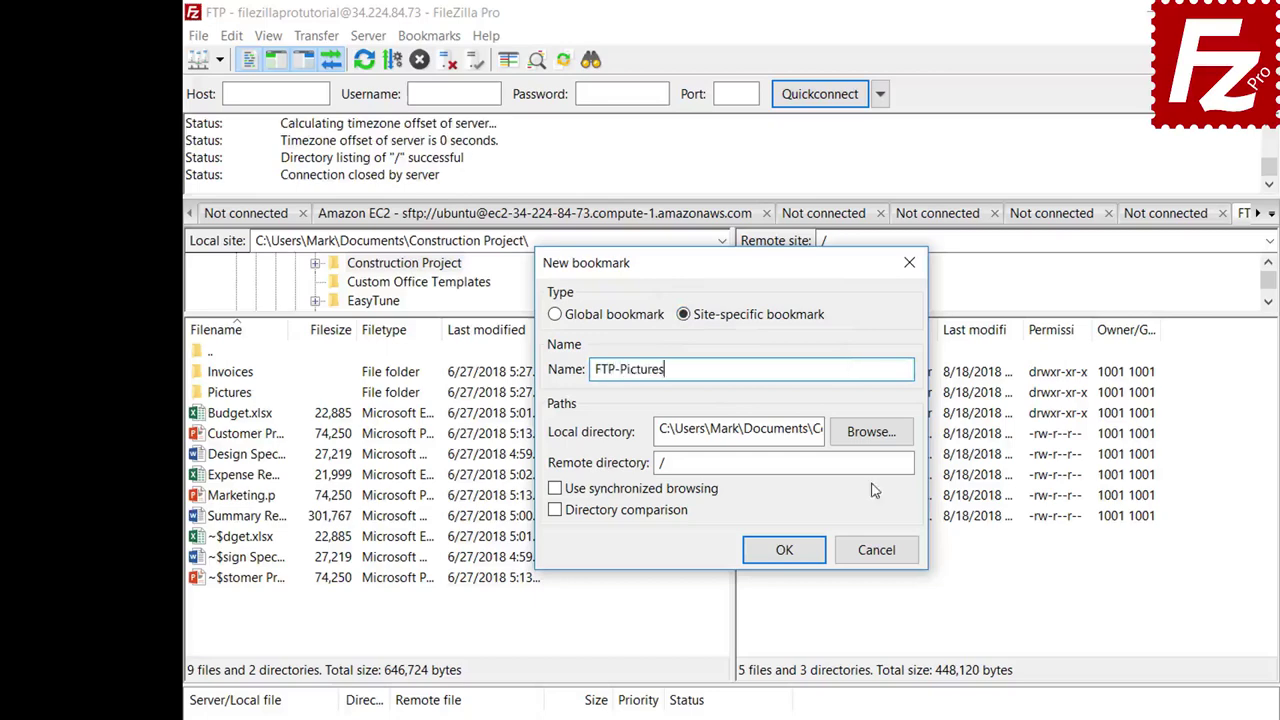
Step: Set the bookmark's local folder to Pictures and remote directory to /Pictures, then save
click(871, 432)
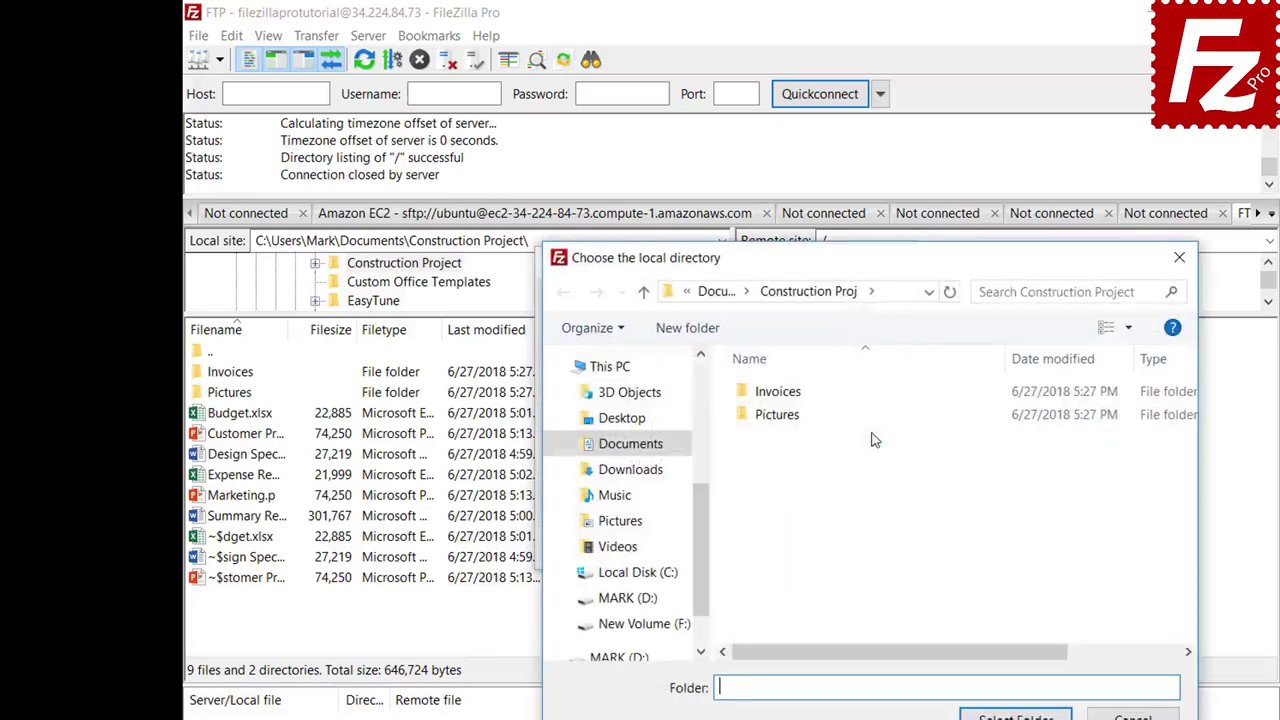
double_click(783, 418)
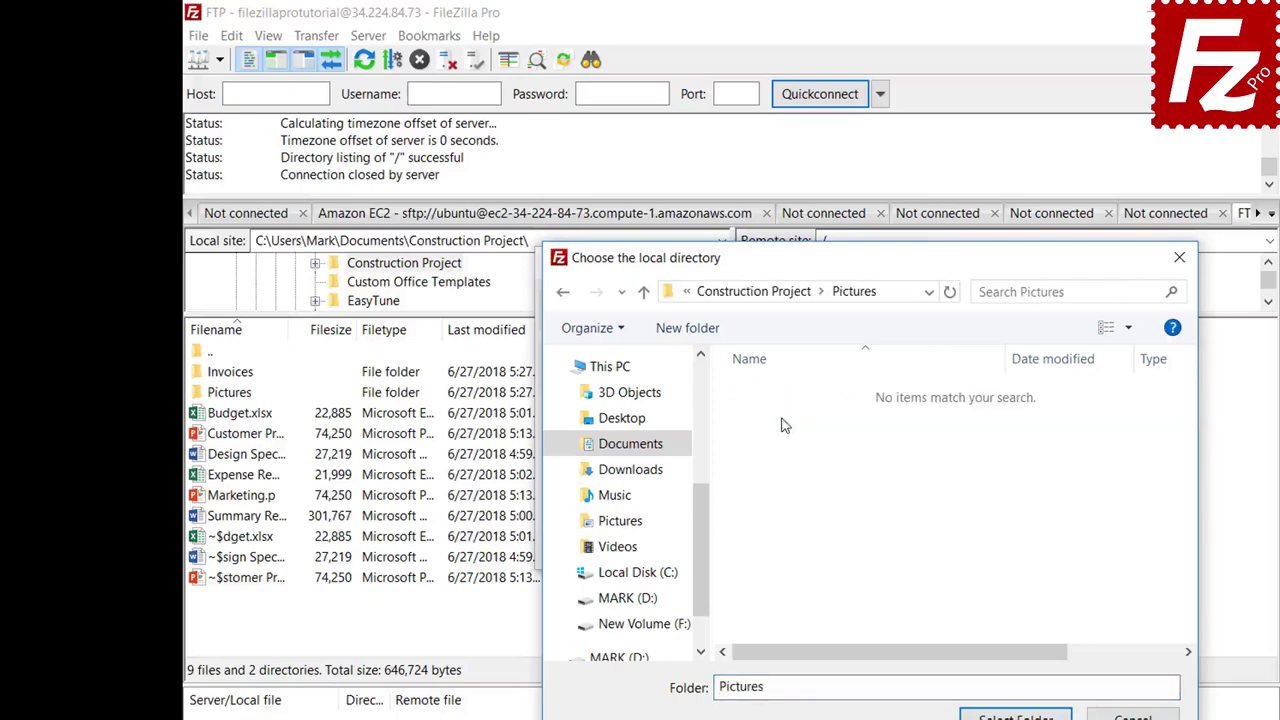
click(1016, 716)
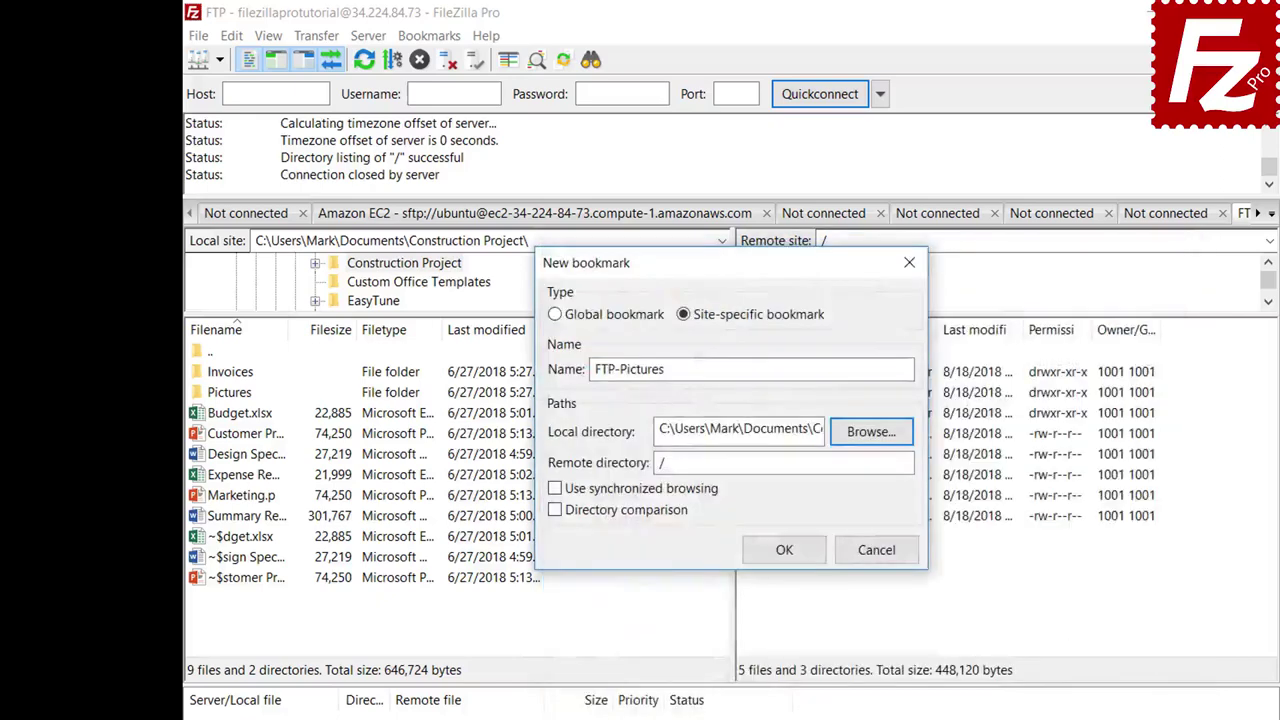
click(874, 469)
text(Pictures)
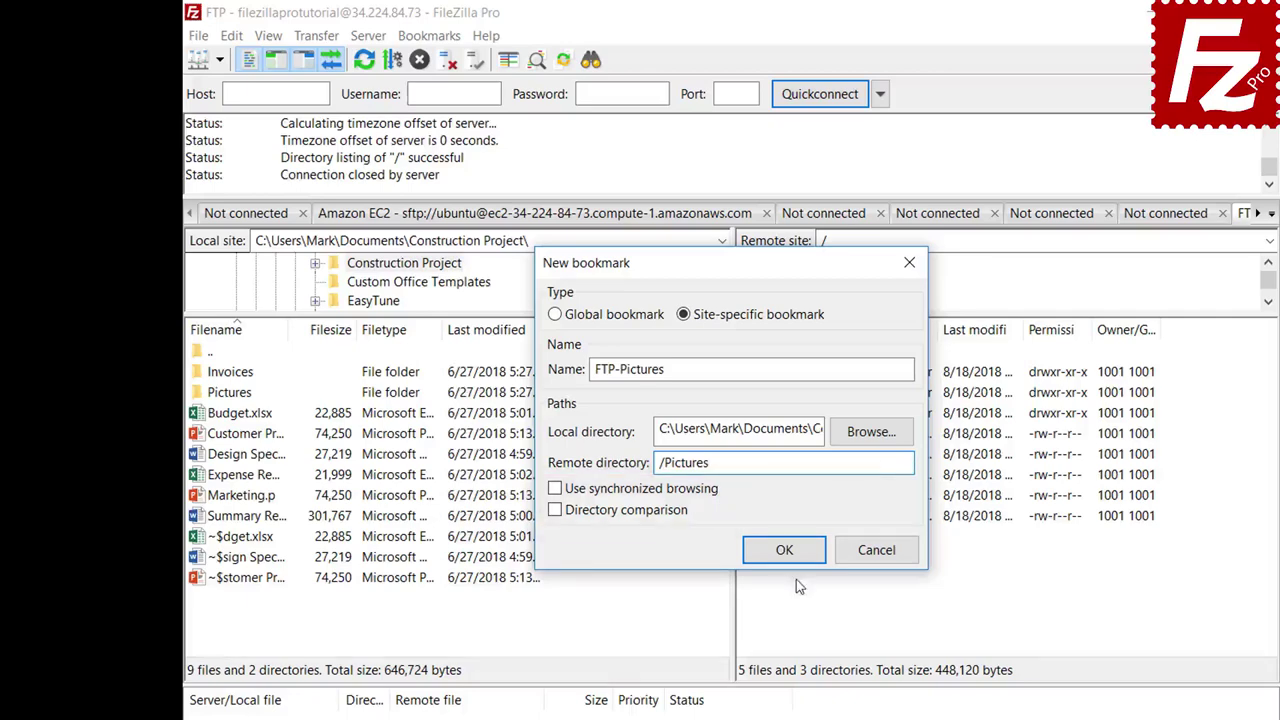
click(784, 550)
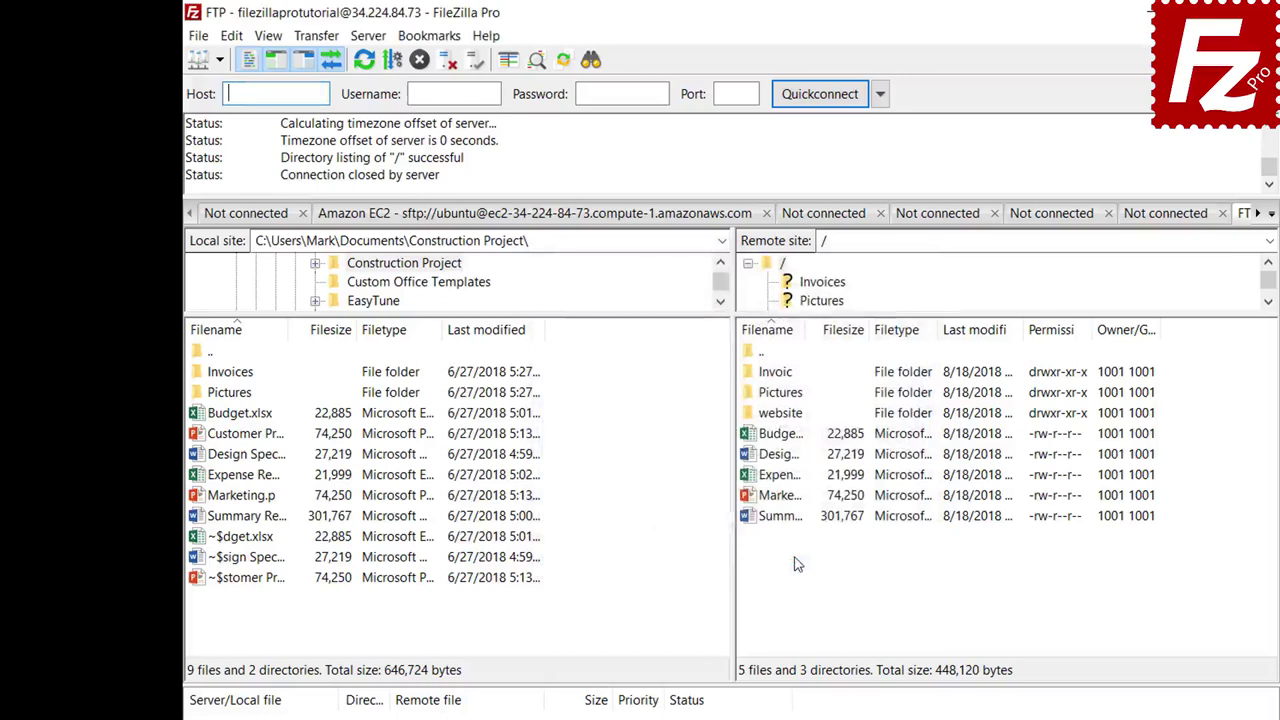
Step: Jump to both Pictures folders via the FTP-Pictures bookmark, then disconnect
click(429, 36)
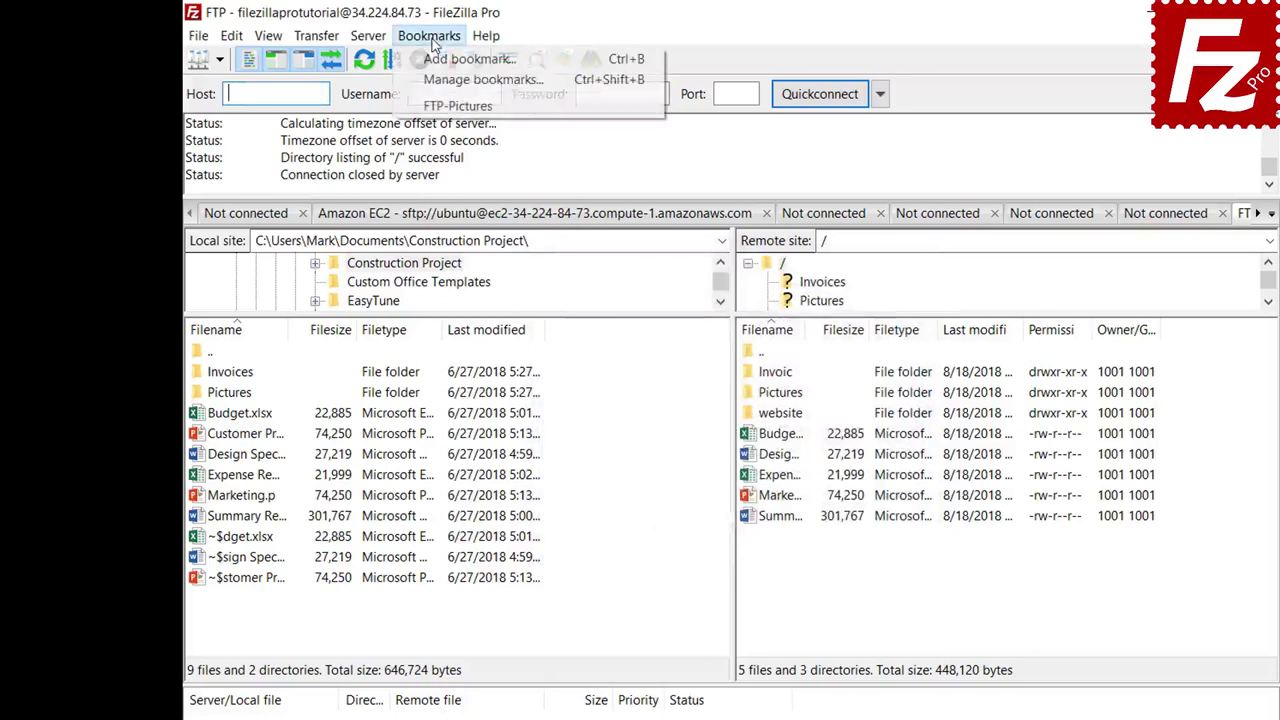
click(434, 108)
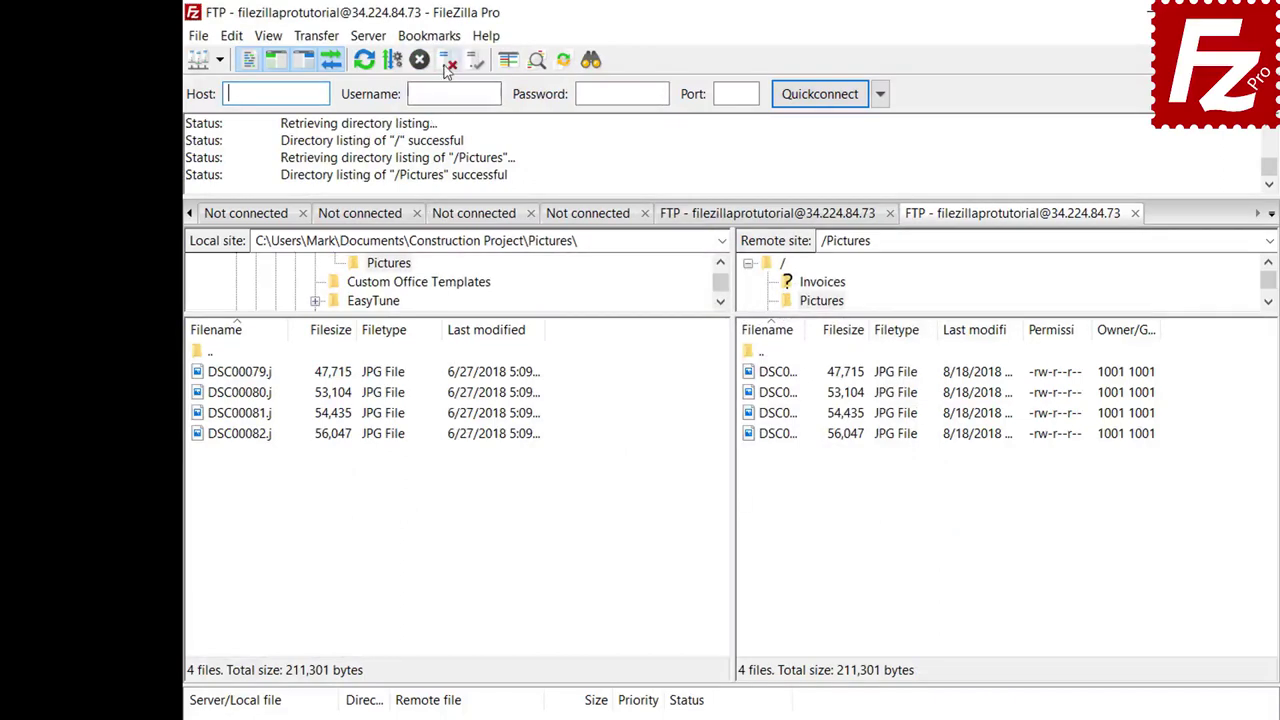
click(447, 62)
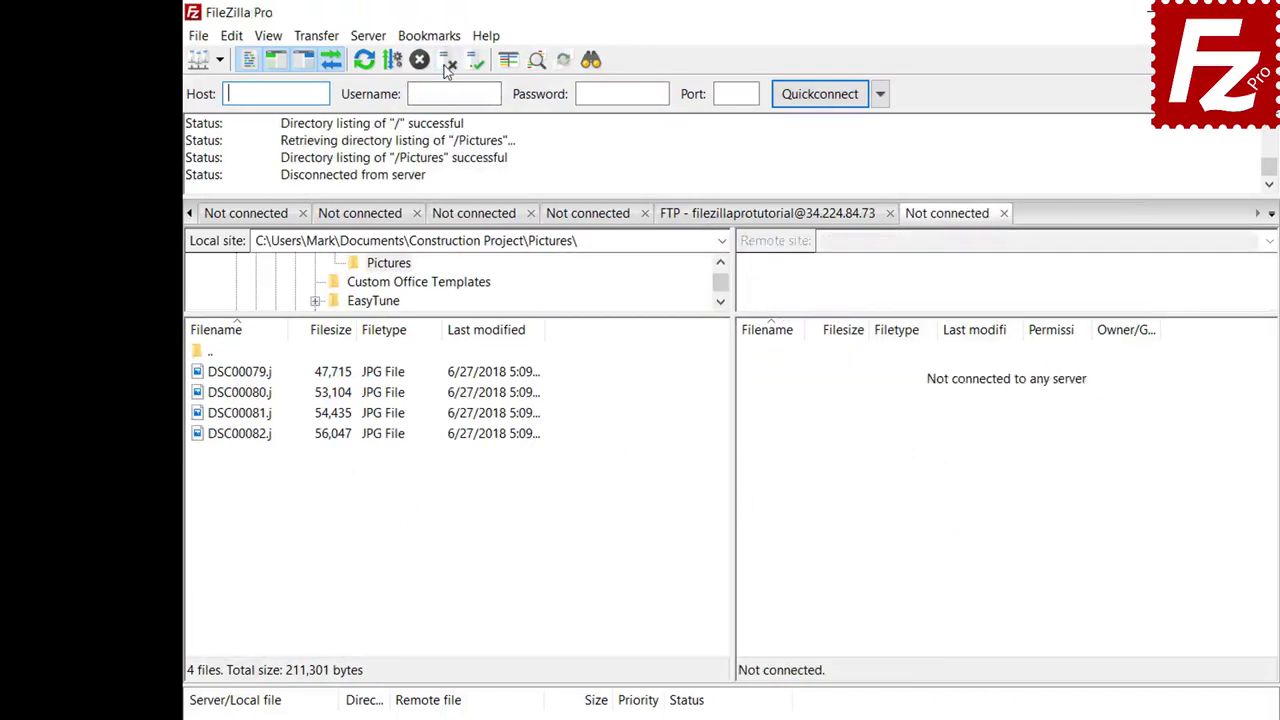
Step: Reconnect through FTP-Pictures in the Site Manager and open Manage bookmarks
click(199, 37)
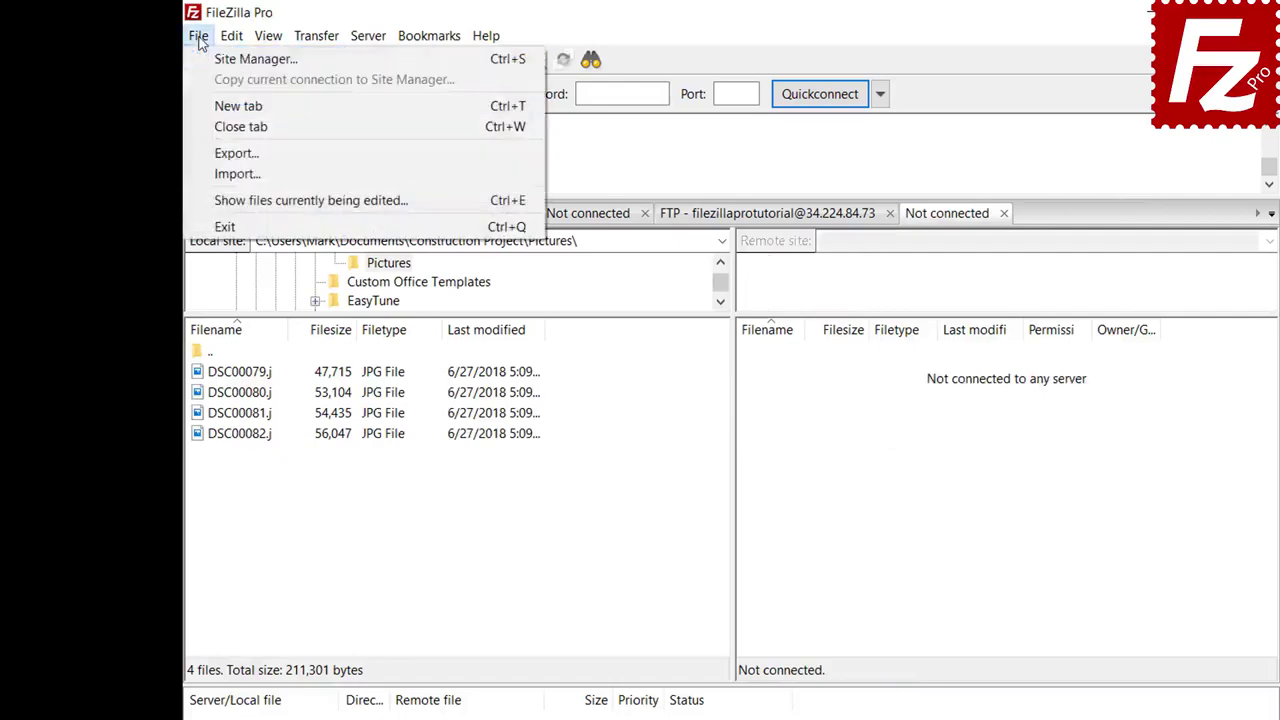
click(206, 59)
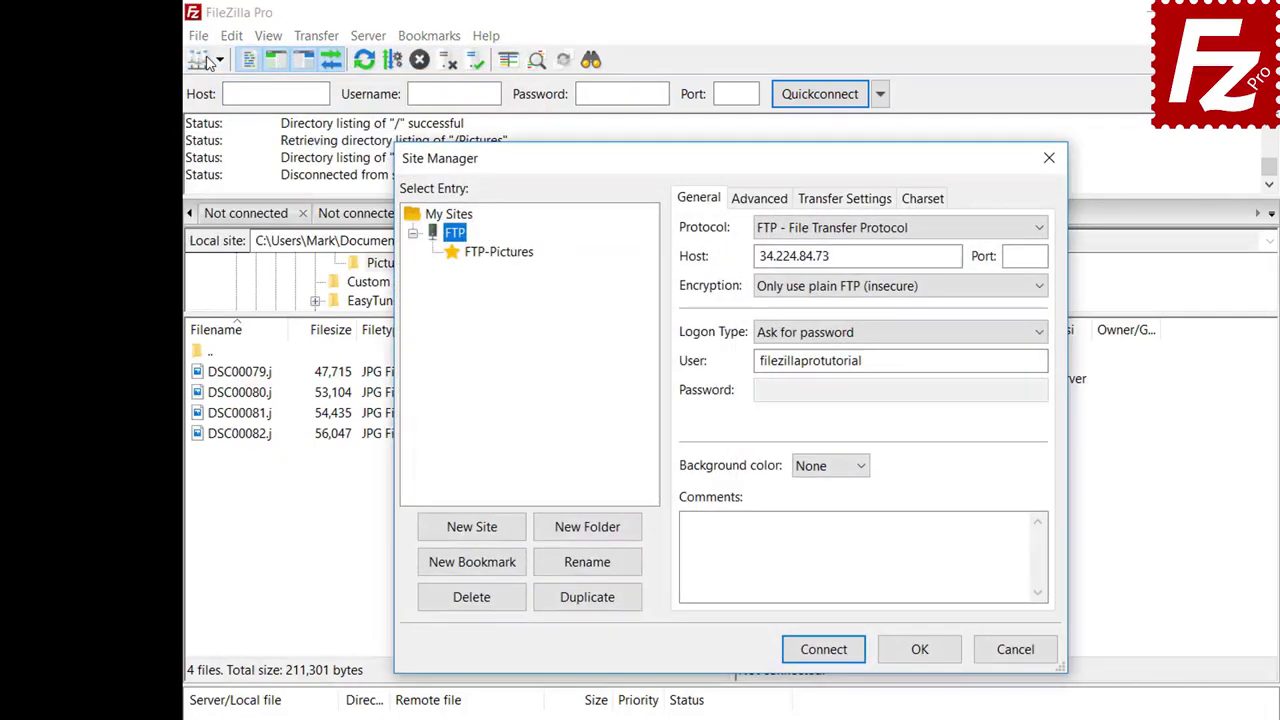
click(500, 254)
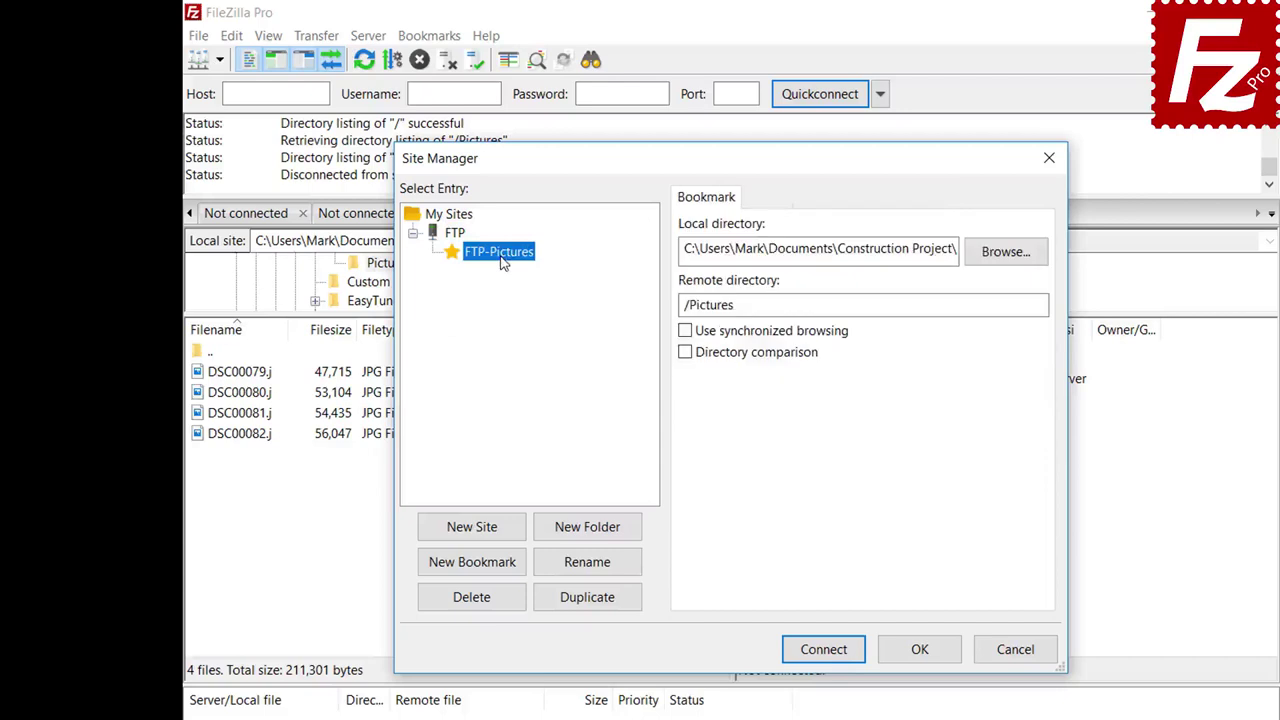
click(830, 652)
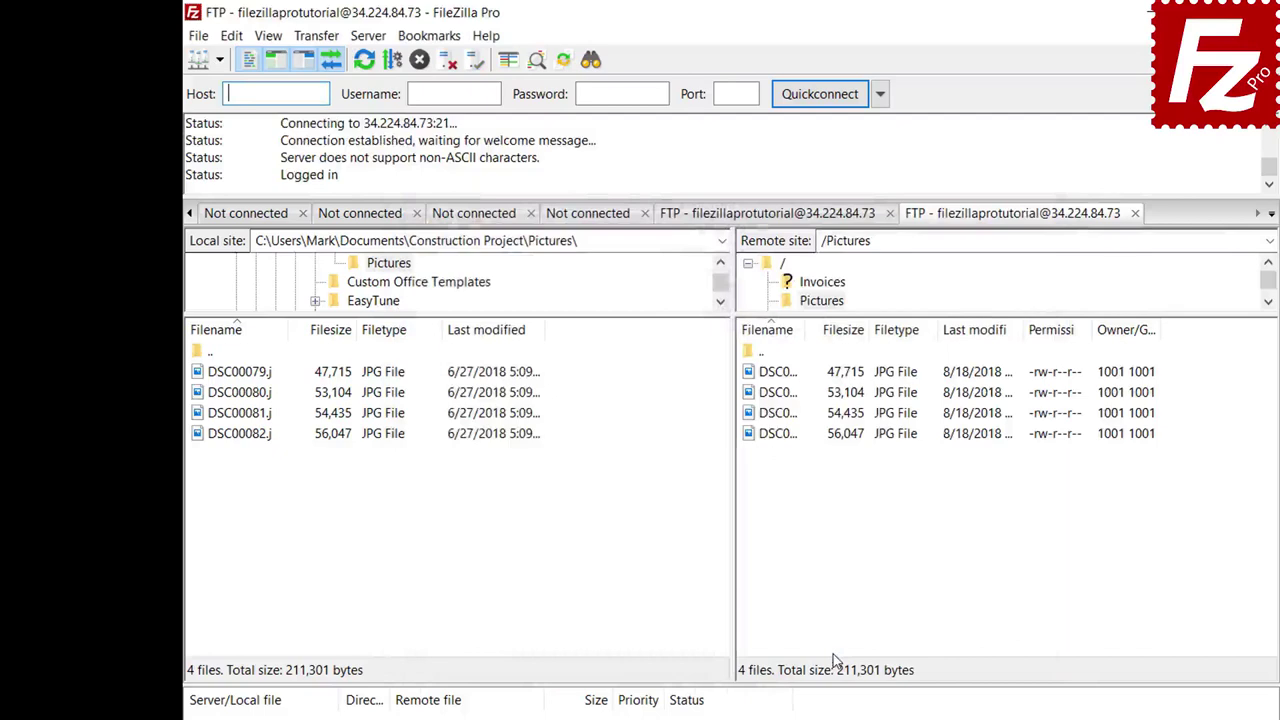
click(435, 40)
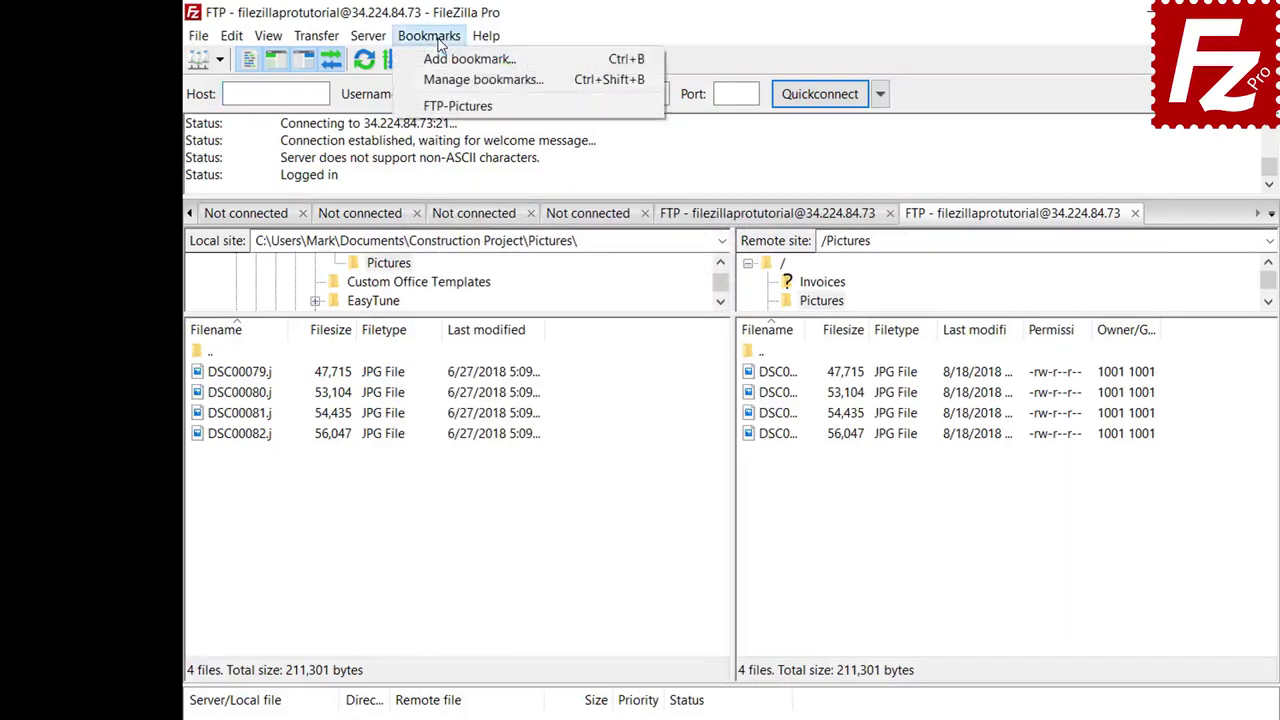
click(445, 79)
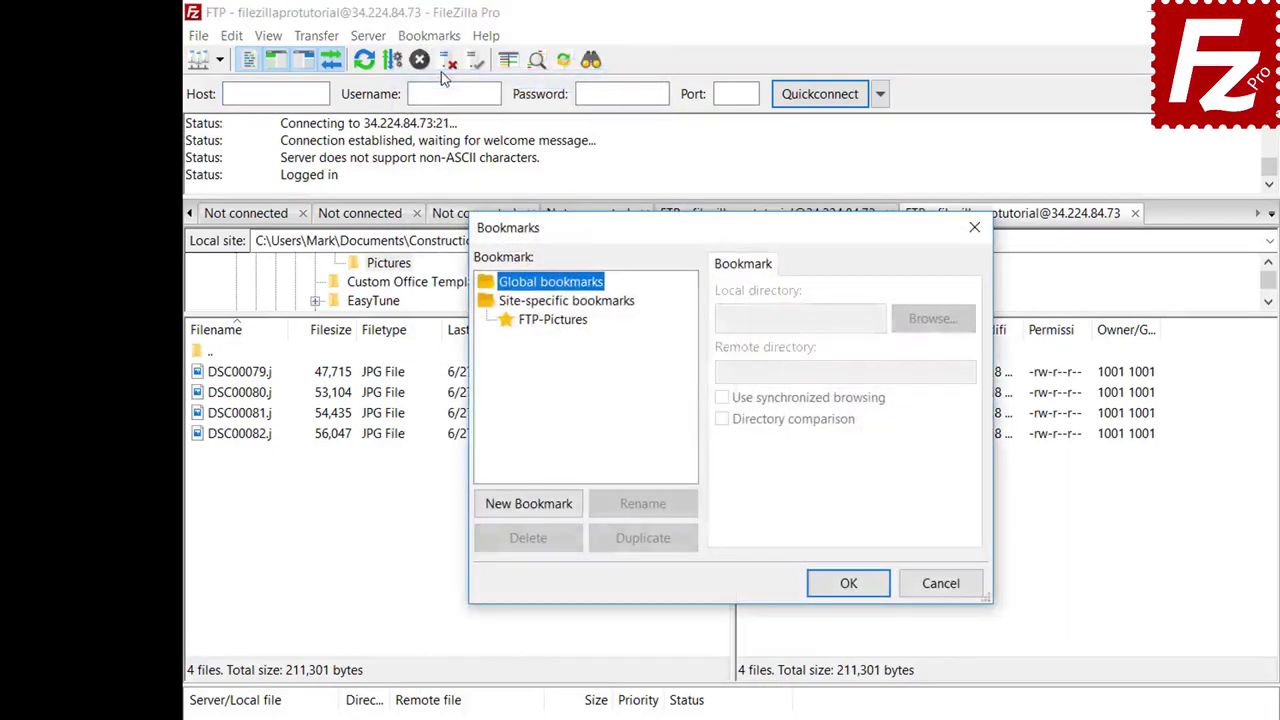
Step: Review the FTP-Pictures bookmark, relaunch FileZilla, connect to Amazon S3, and open Settings
click(556, 320)
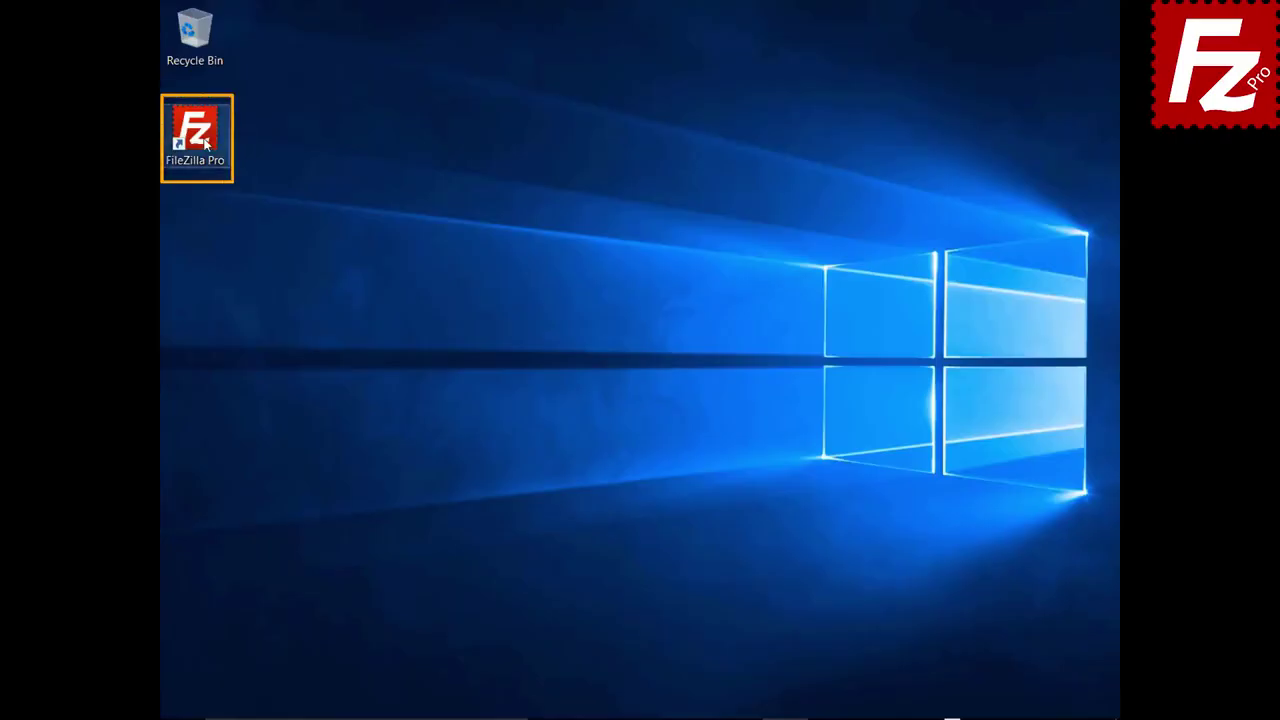
double_click(196, 135)
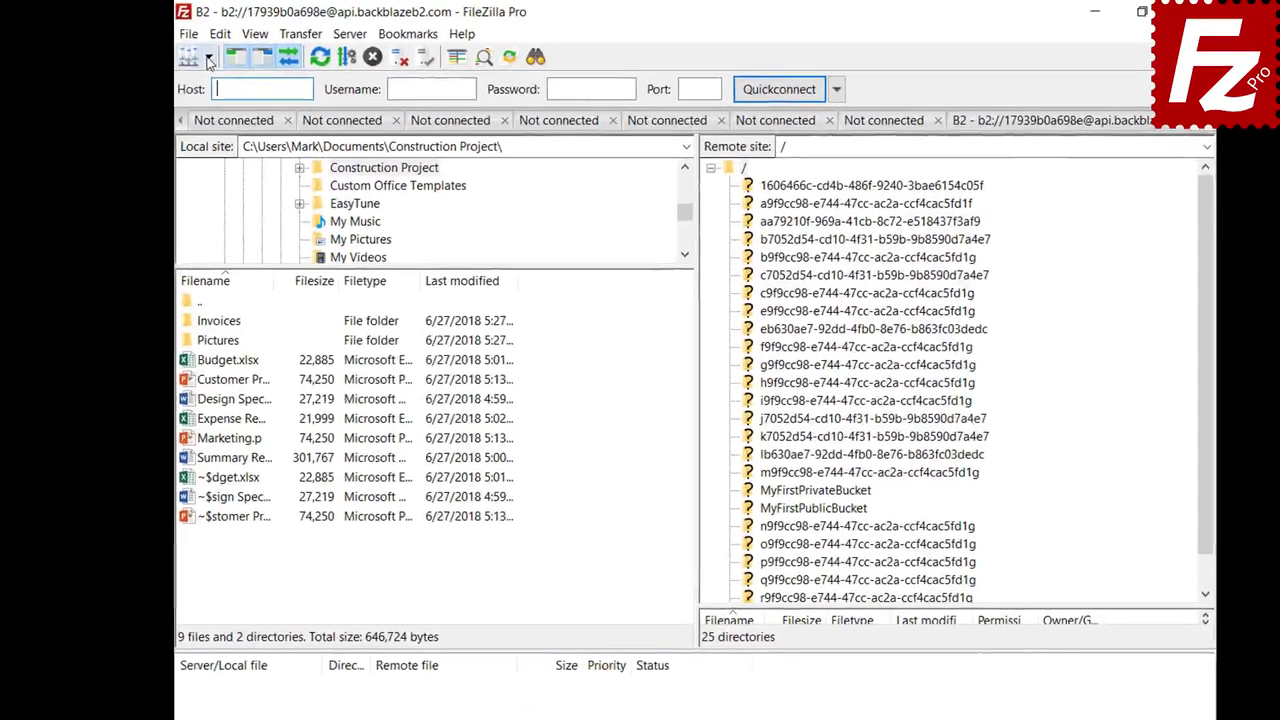
click(210, 57)
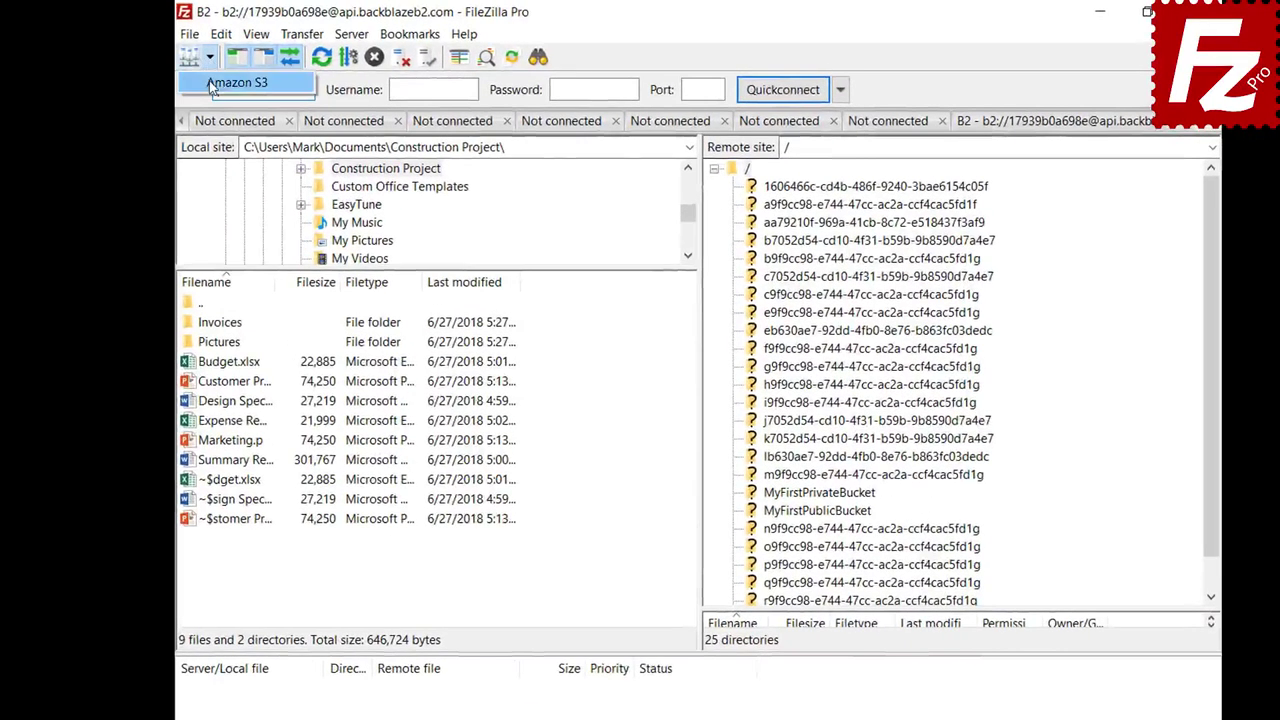
click(212, 84)
click(221, 34)
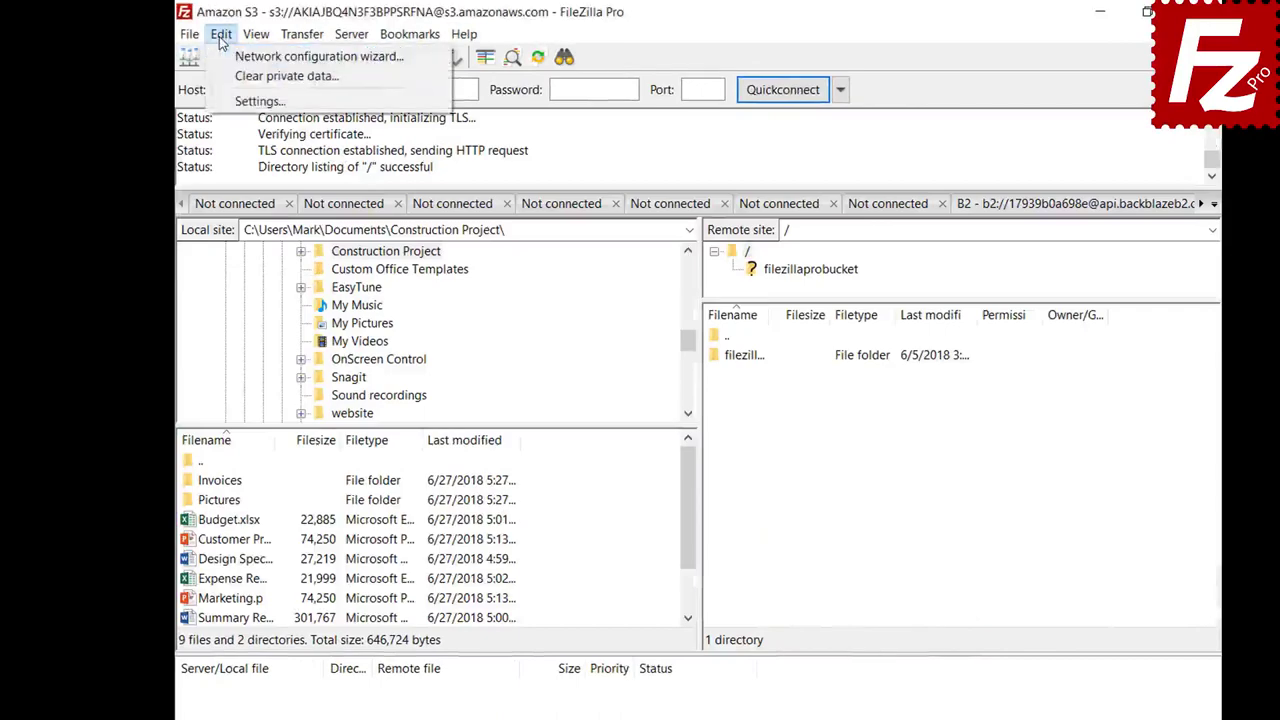
click(224, 104)
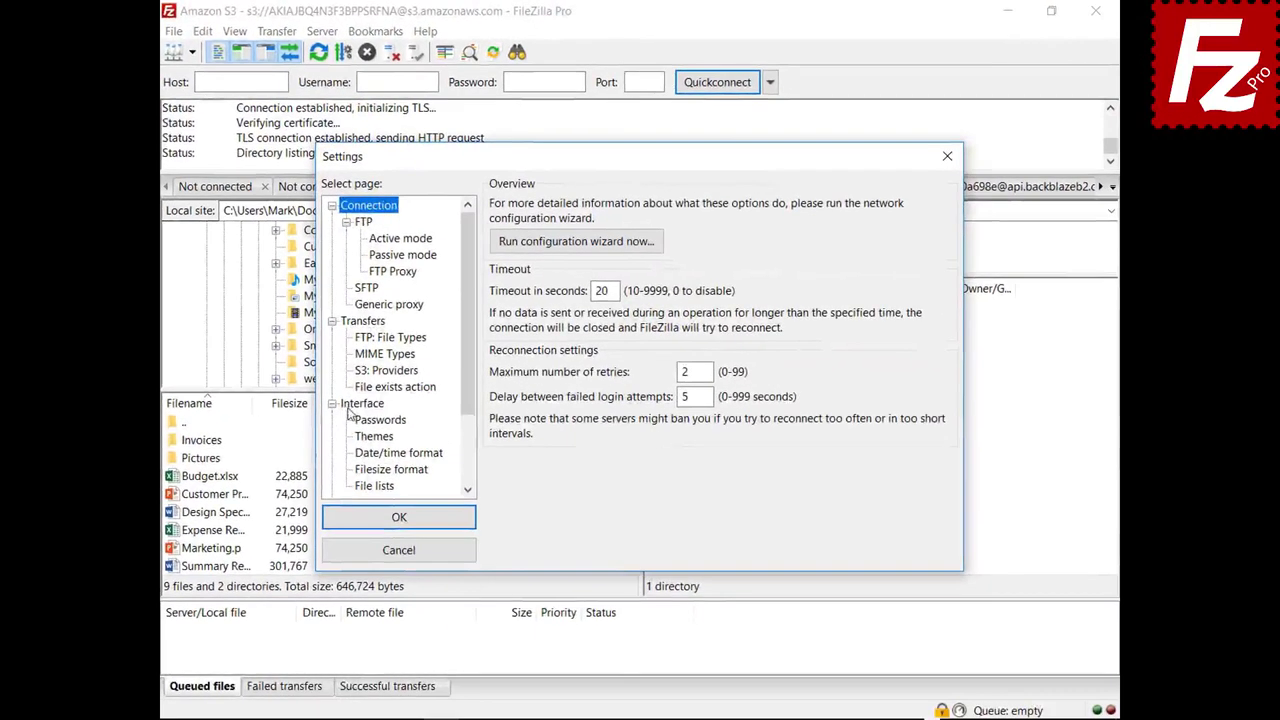
Step: Preview the Explorer and then Widescreen layouts for the file and directory panes
click(380, 434)
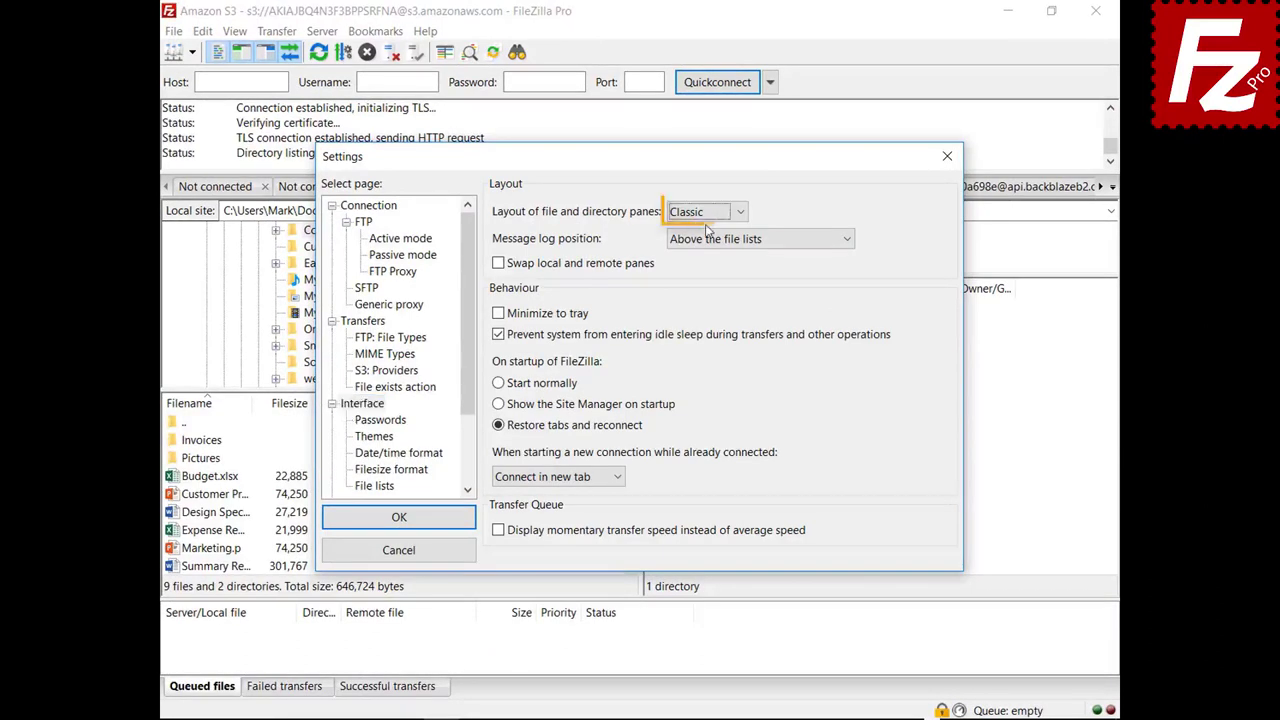
click(738, 212)
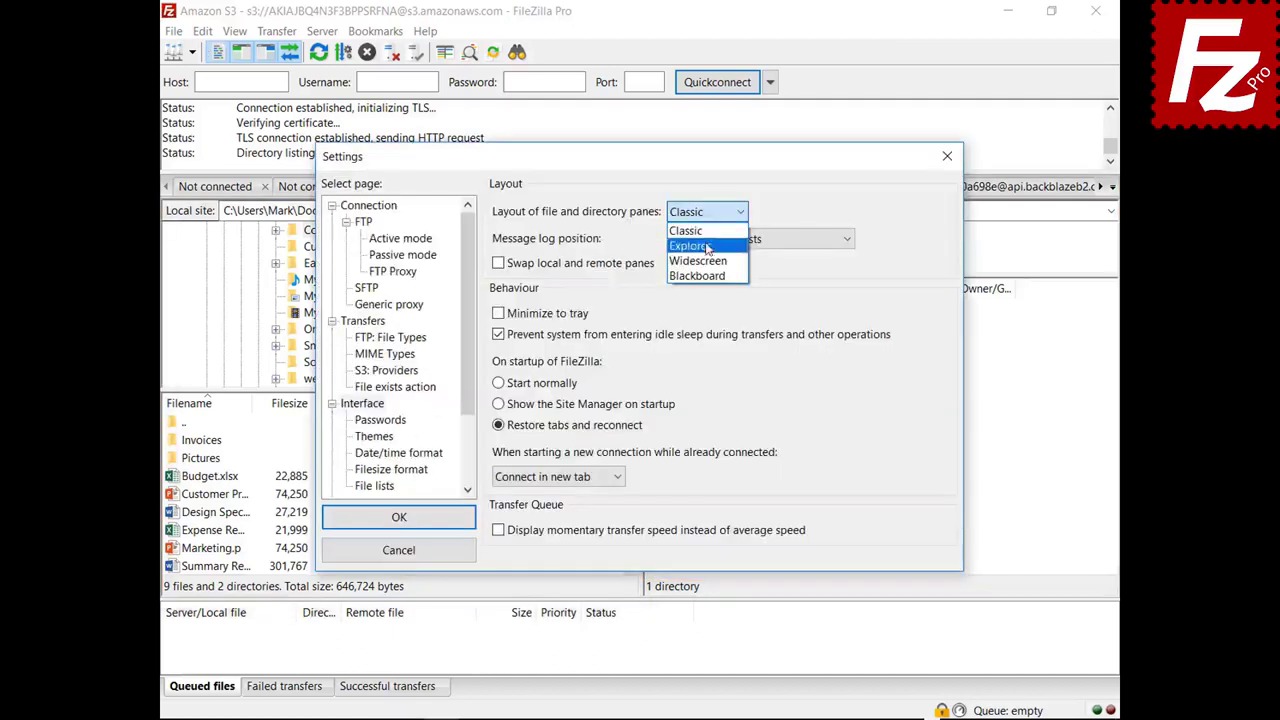
click(708, 244)
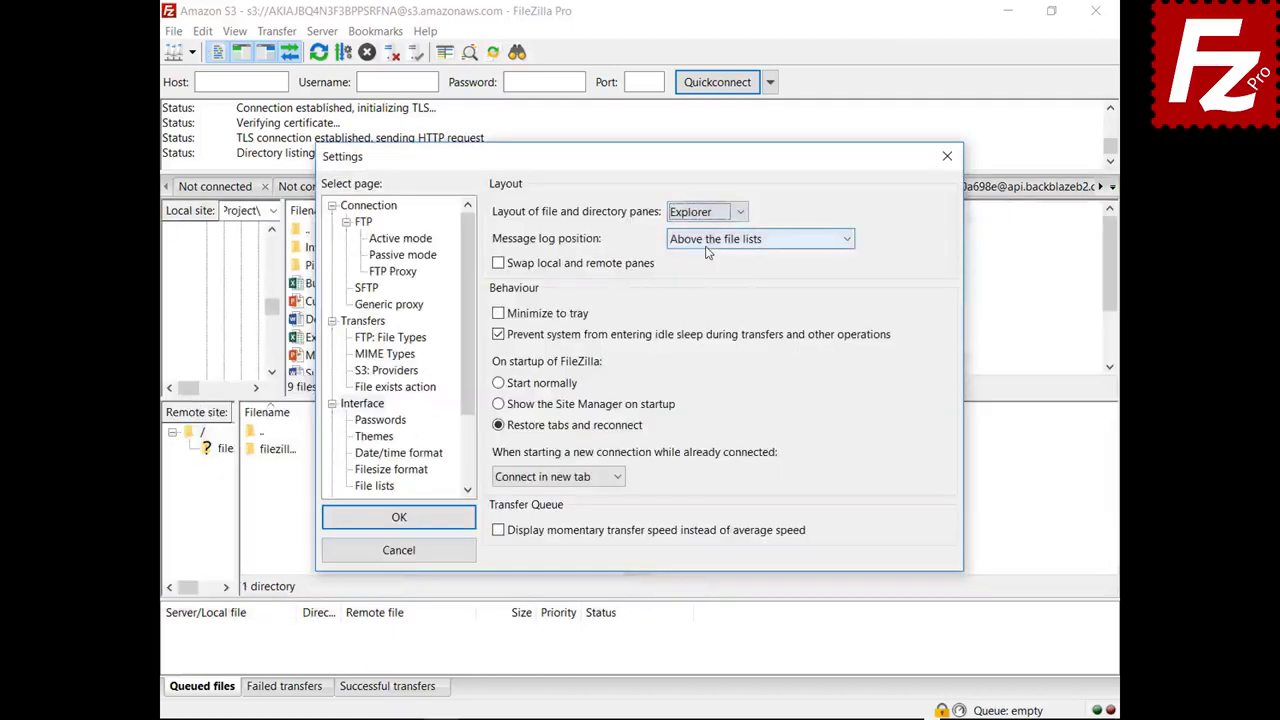
drag(646, 162, 652, 719)
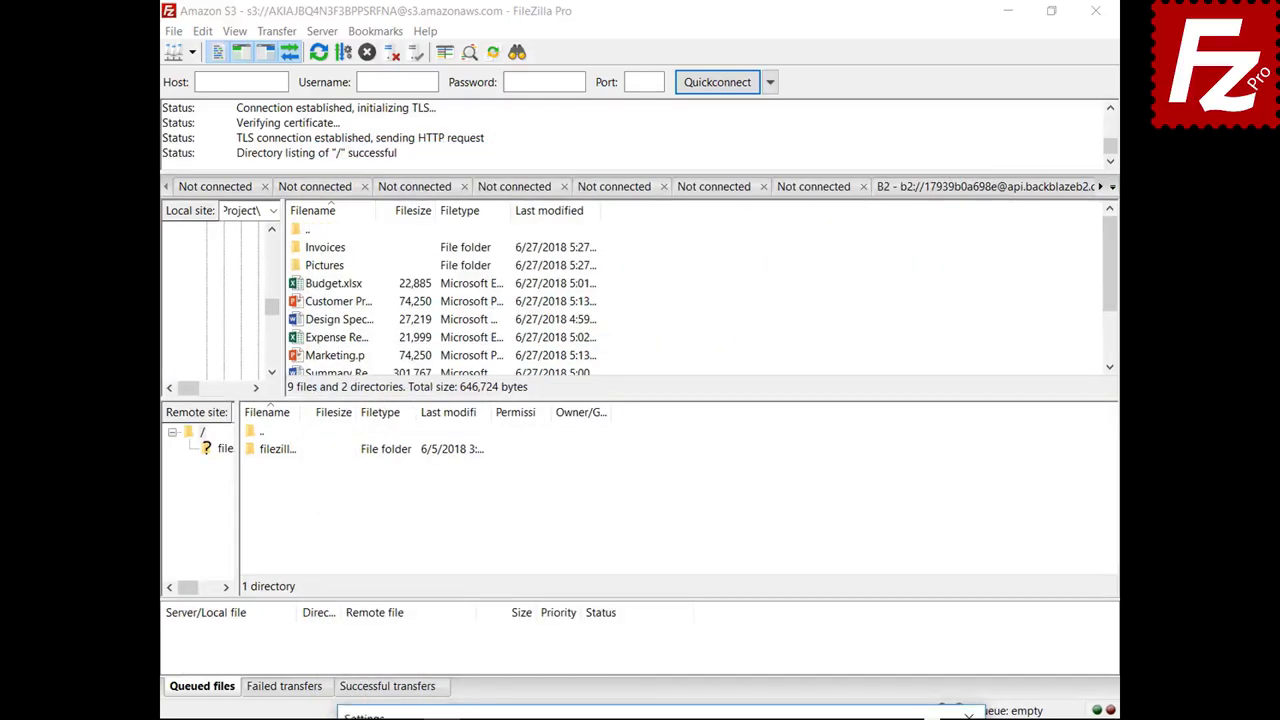
drag(652, 717, 652, 159)
click(695, 213)
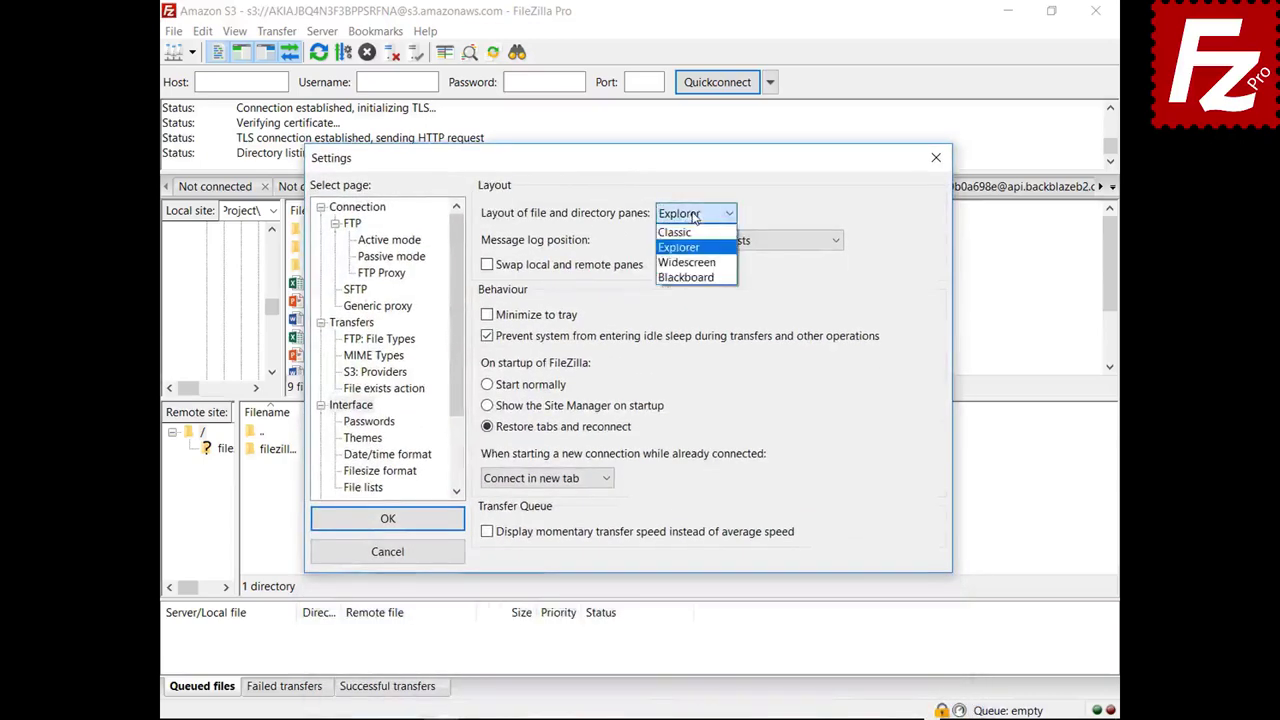
click(686, 262)
drag(645, 171, 636, 170)
Step: Preview the Blackboard pane layout, then switch back to Classic
click(686, 228)
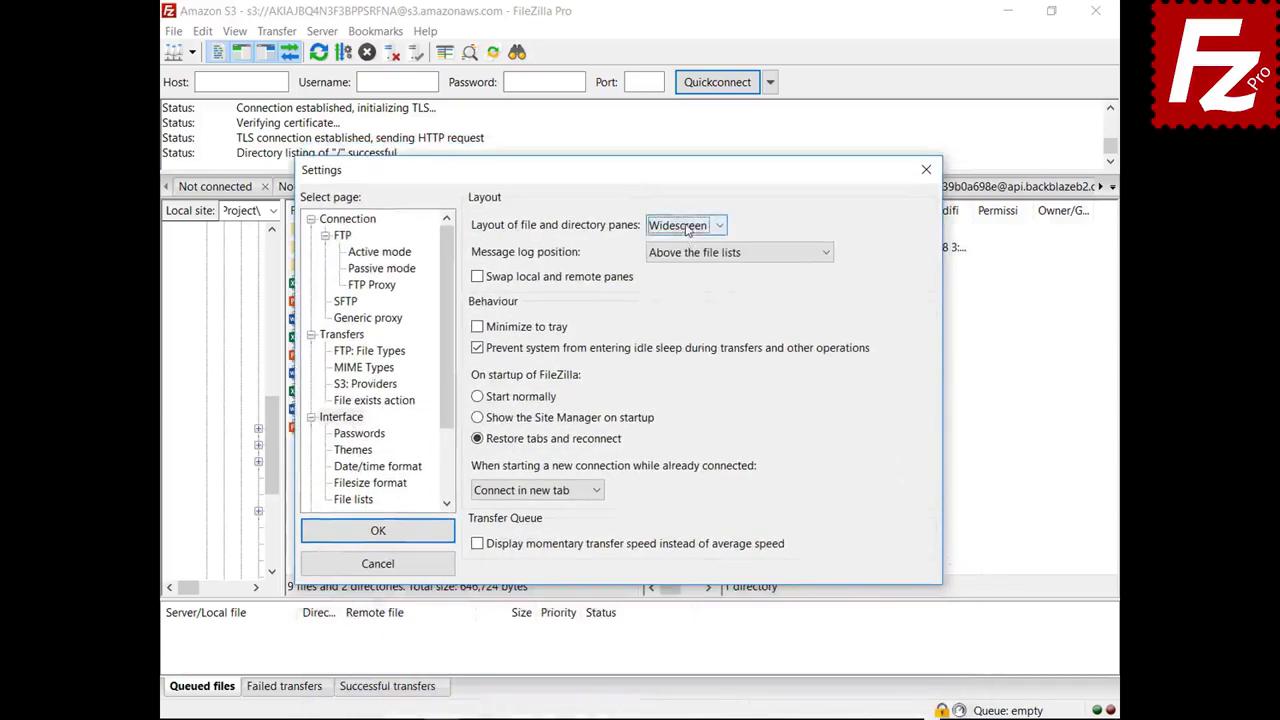
click(676, 289)
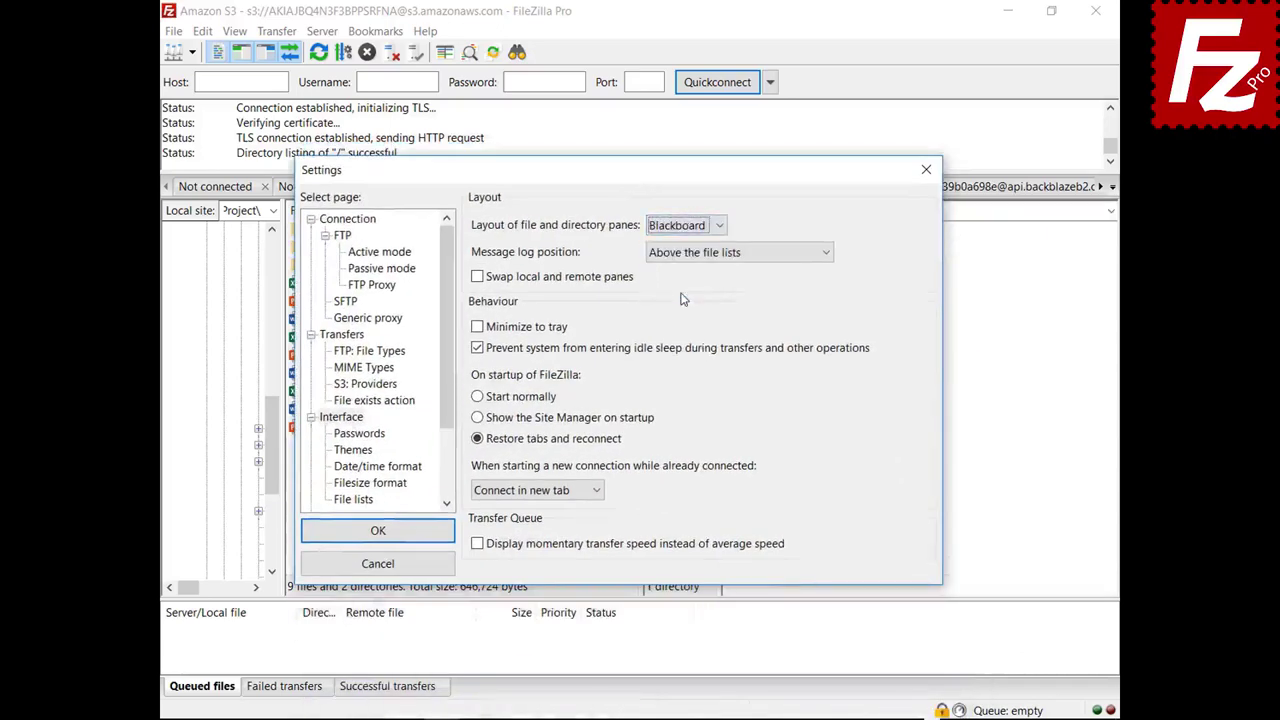
drag(617, 183, 620, 719)
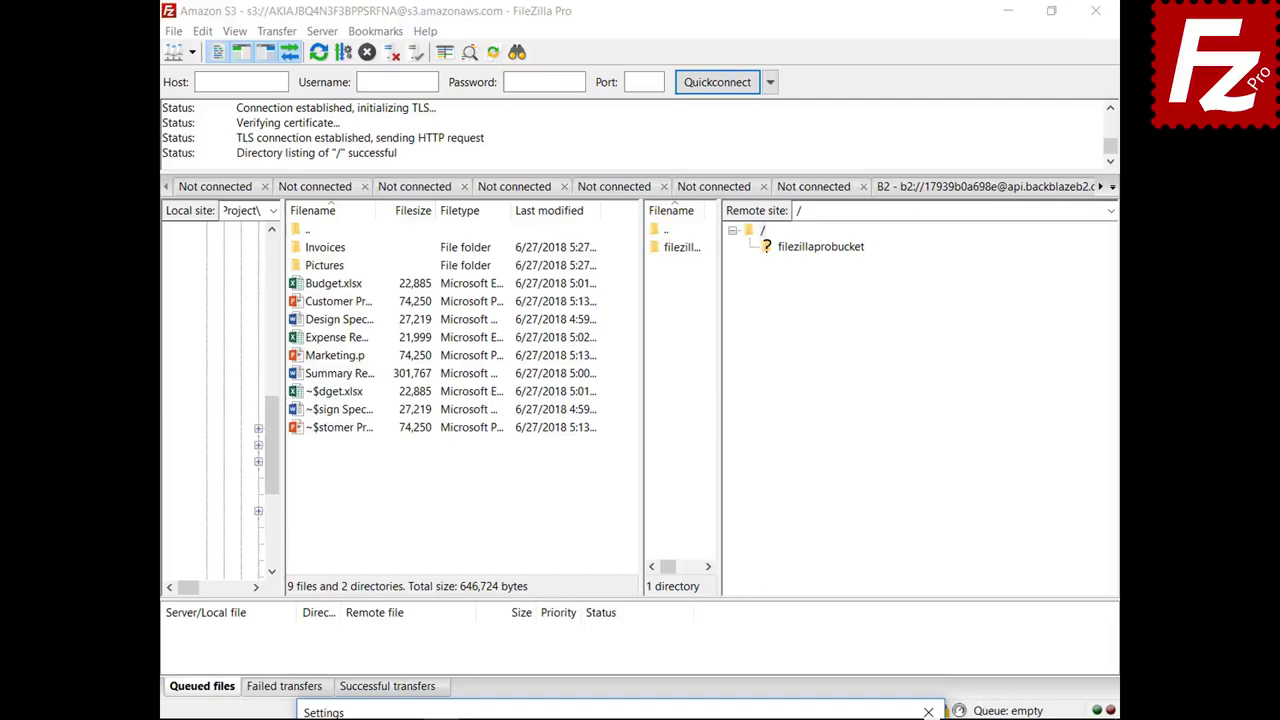
drag(620, 712, 617, 183)
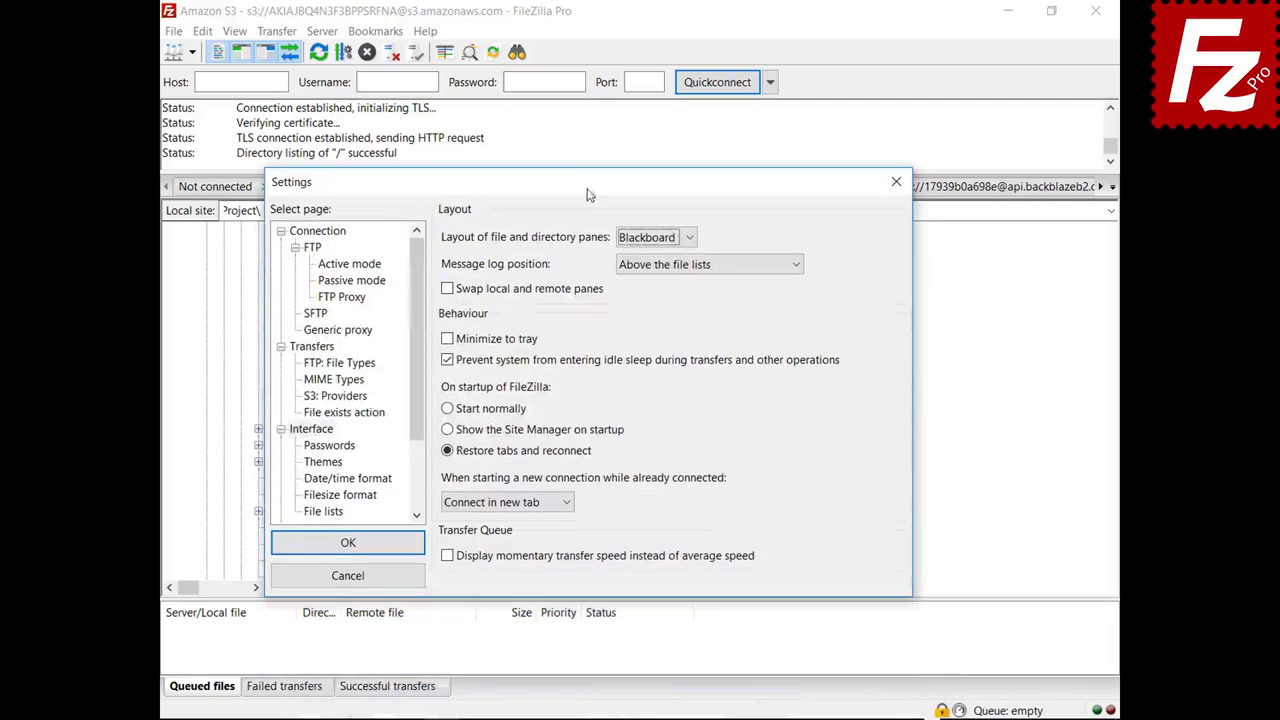
click(655, 237)
click(650, 257)
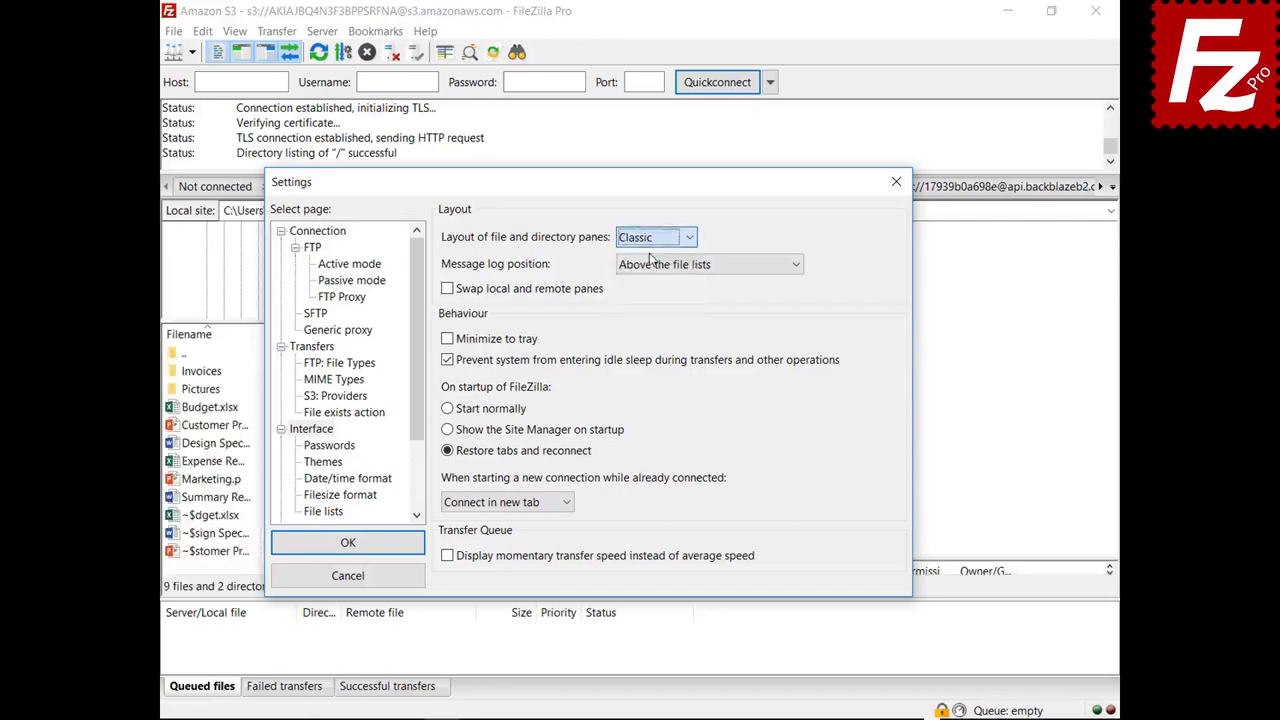
Step: Try message log positions, settling on showing it as a transfer queue tab
click(687, 265)
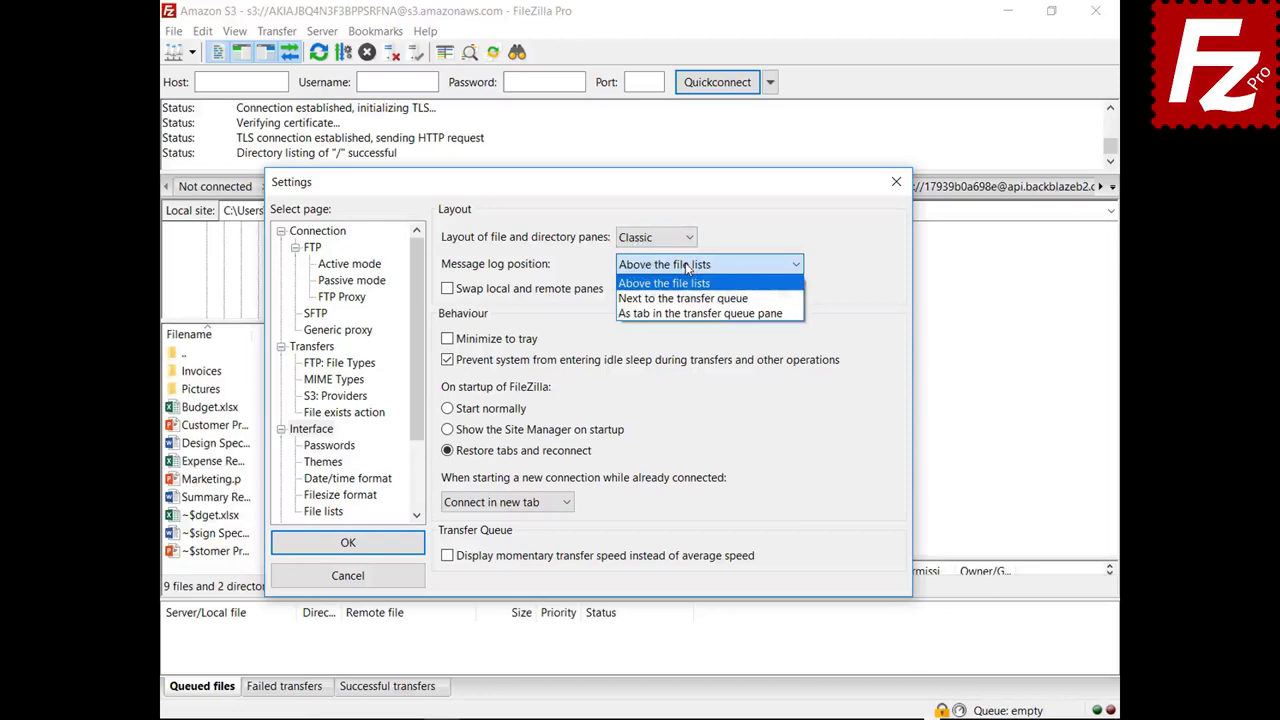
click(664, 283)
drag(600, 182, 620, 712)
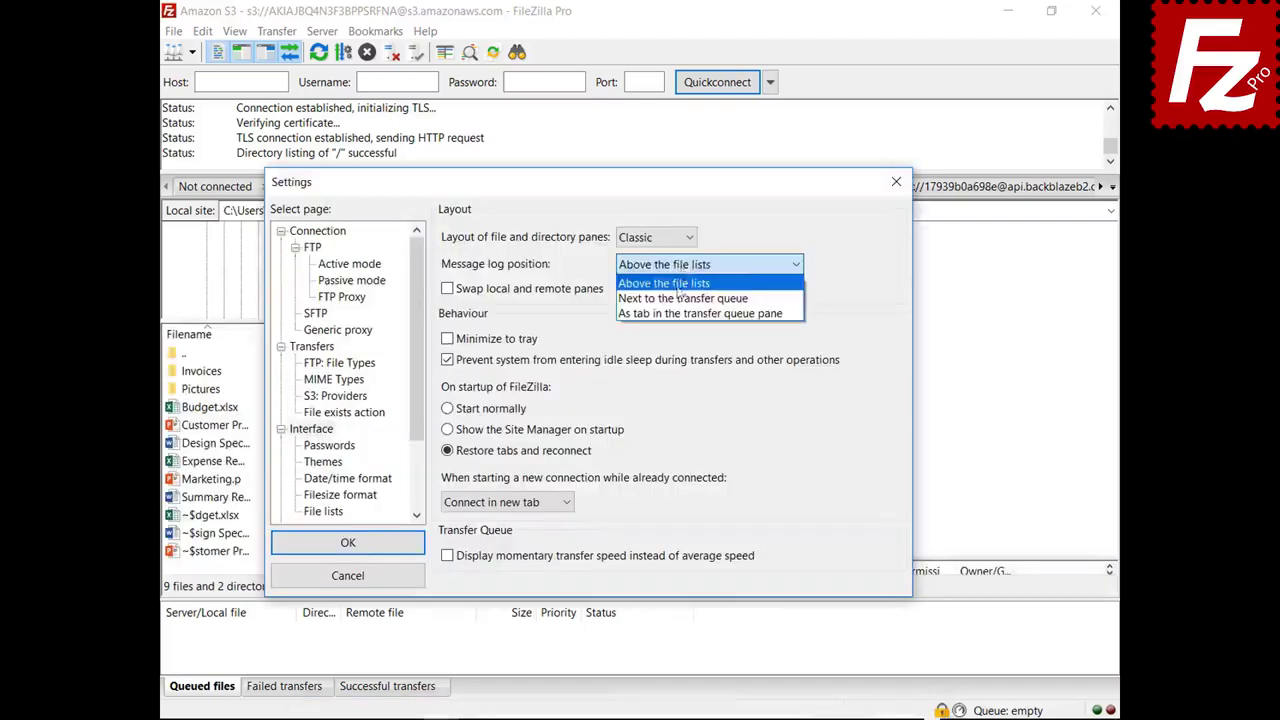
click(680, 298)
drag(592, 195, 611, 543)
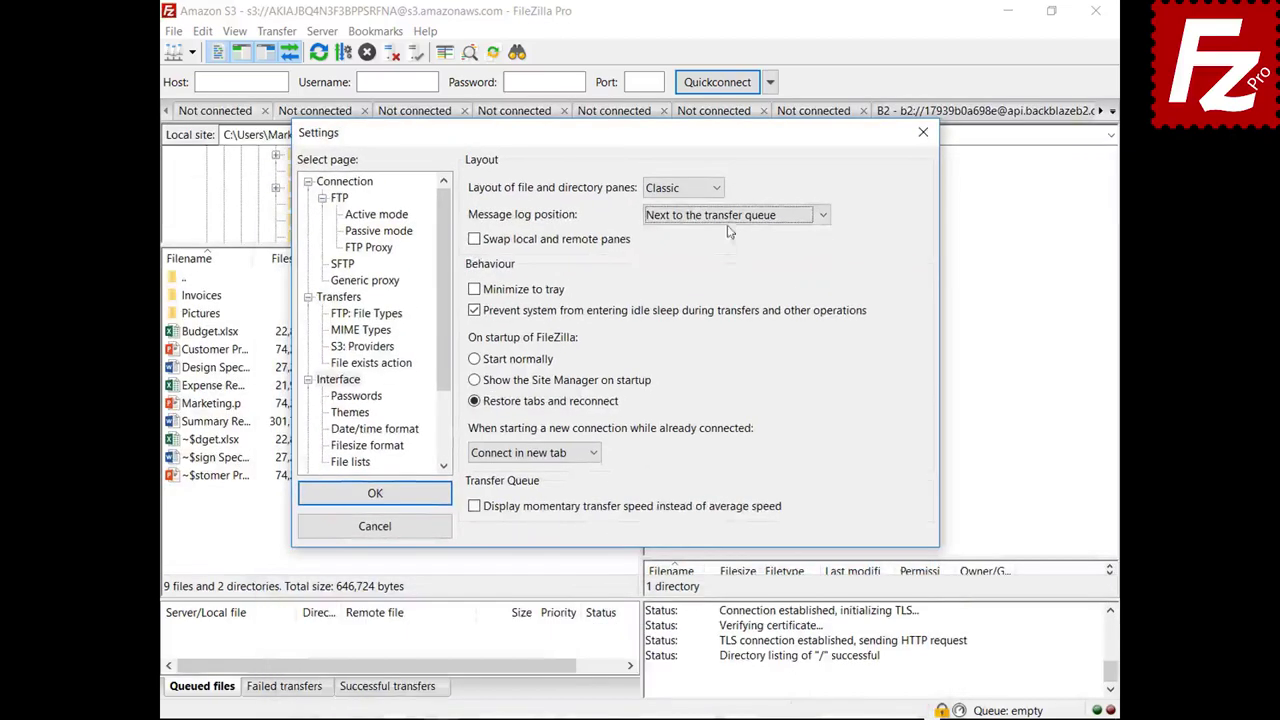
click(730, 216)
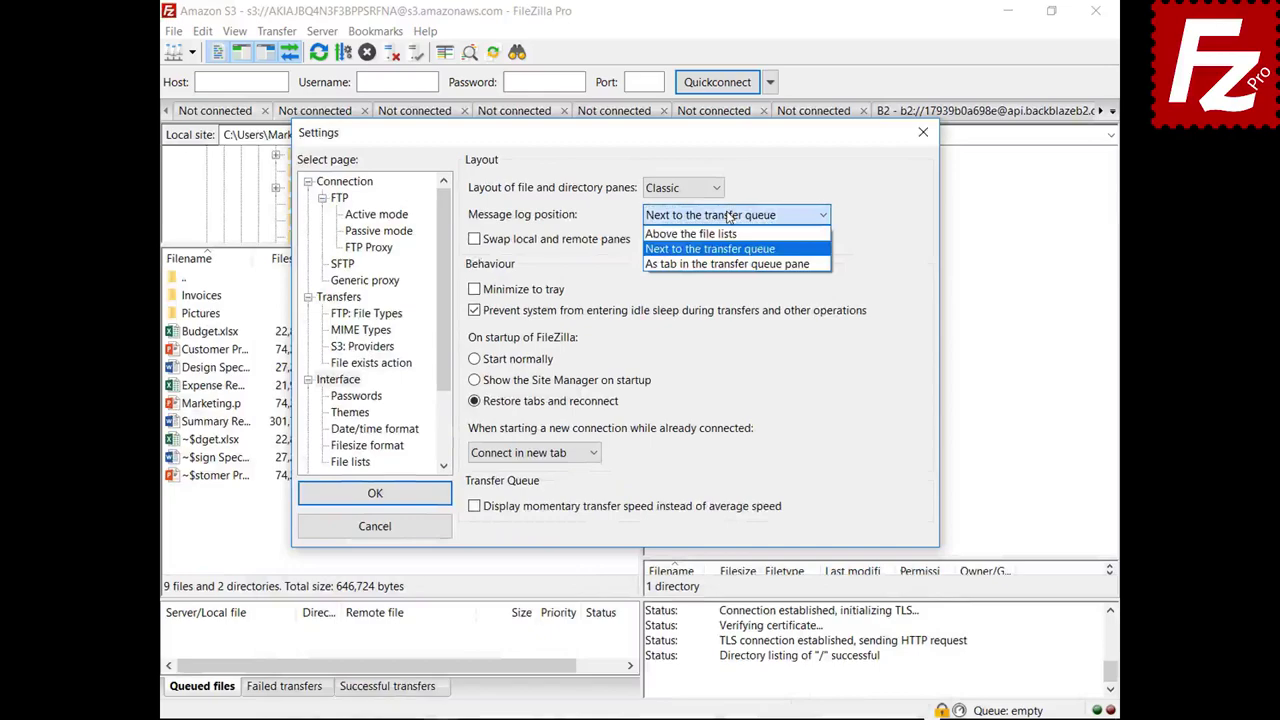
click(722, 264)
key(Return)
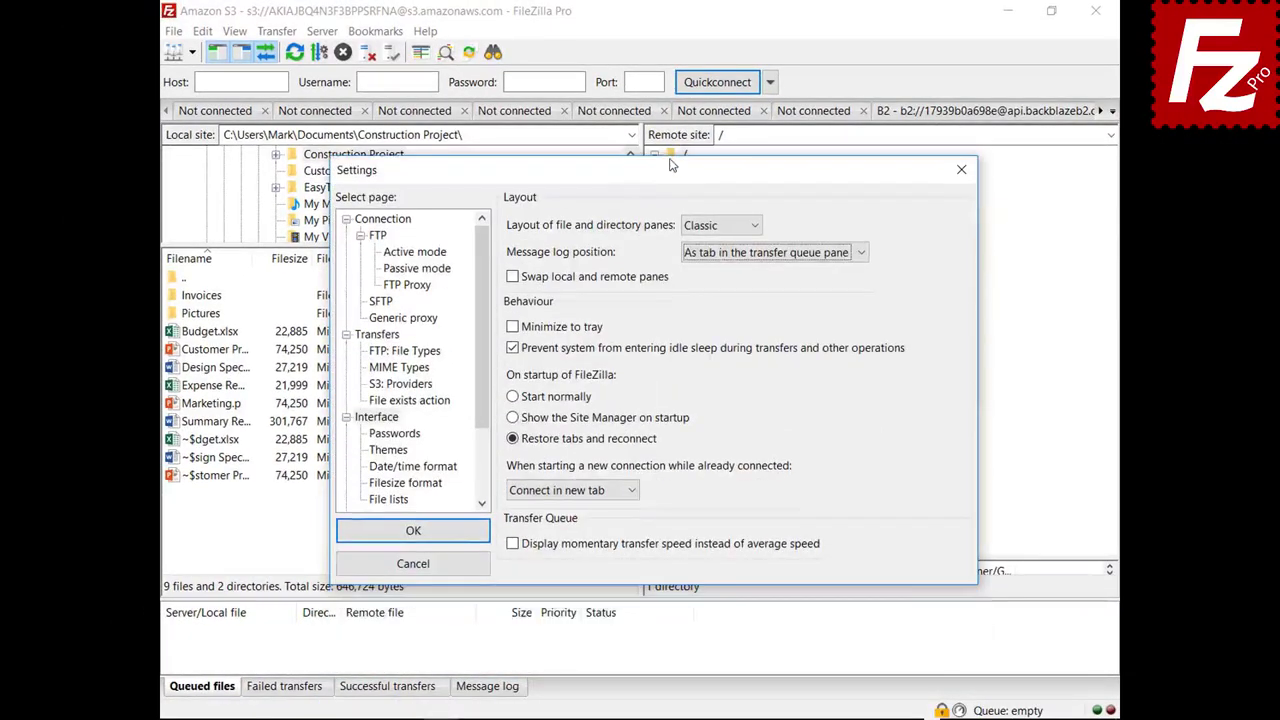
Step: Enable 'Minimize to tray', save, then minimize to the tray and restore the window
click(512, 327)
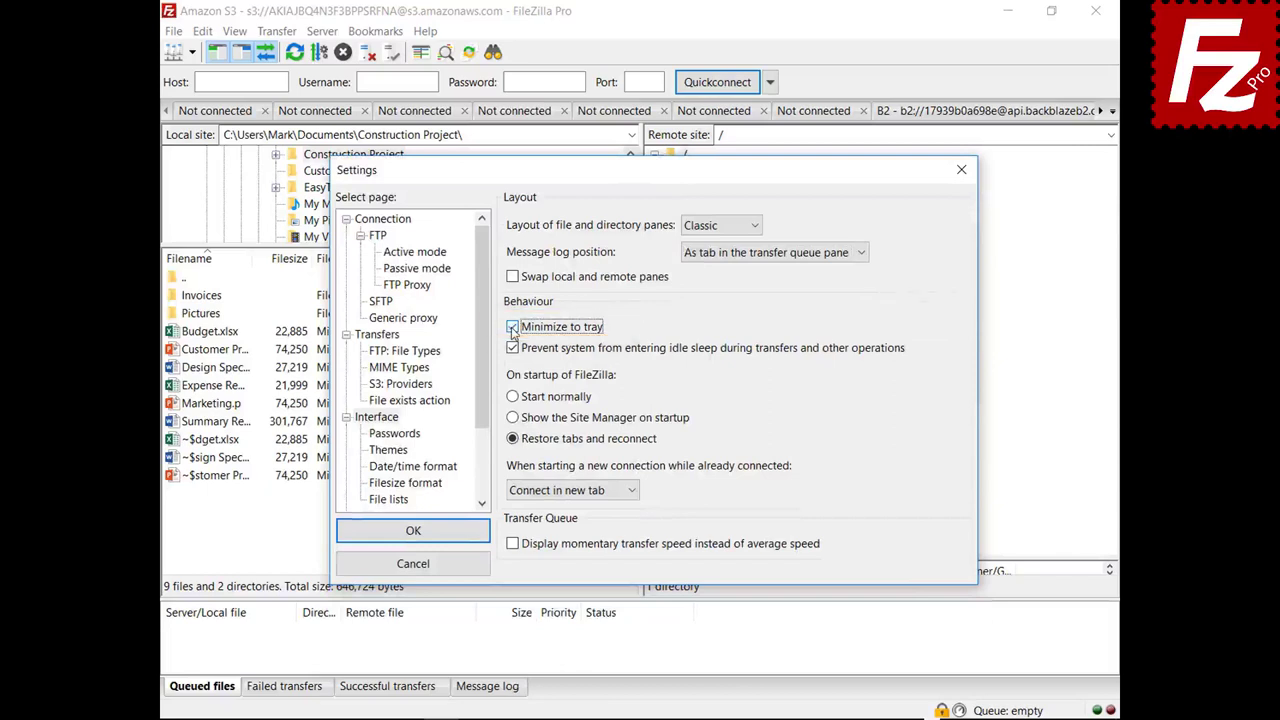
click(413, 531)
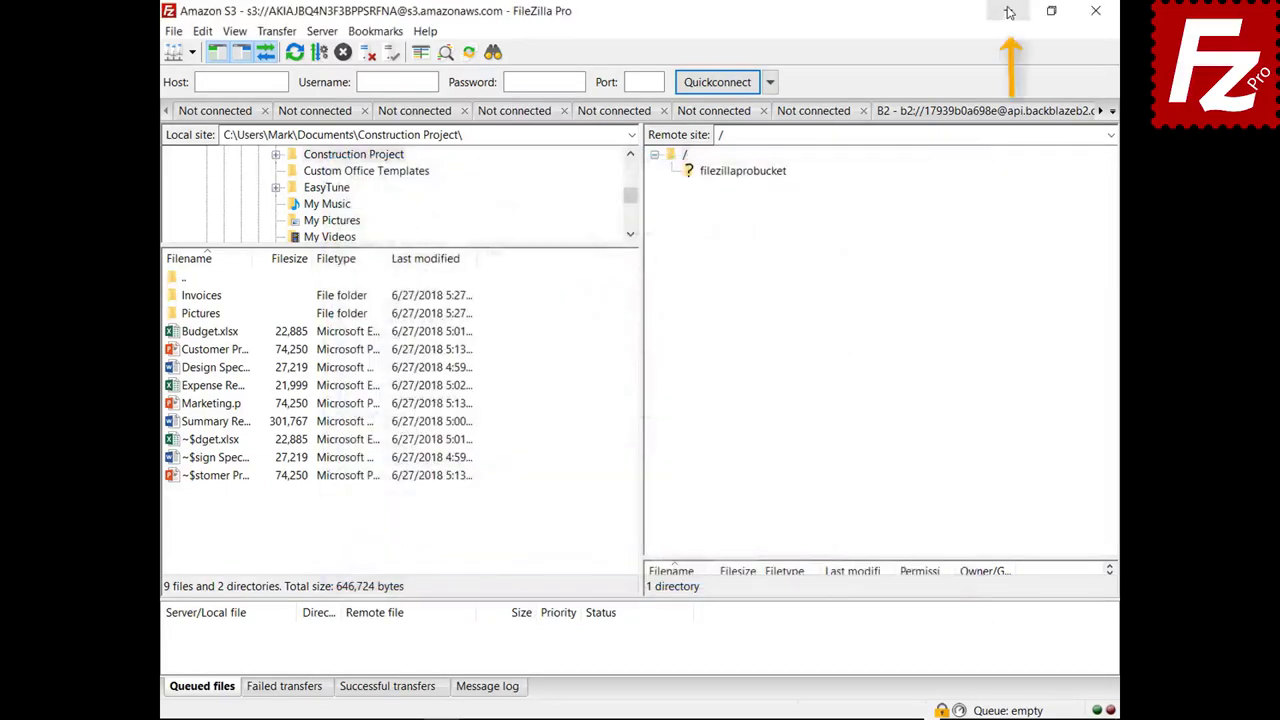
click(1007, 11)
click(951, 703)
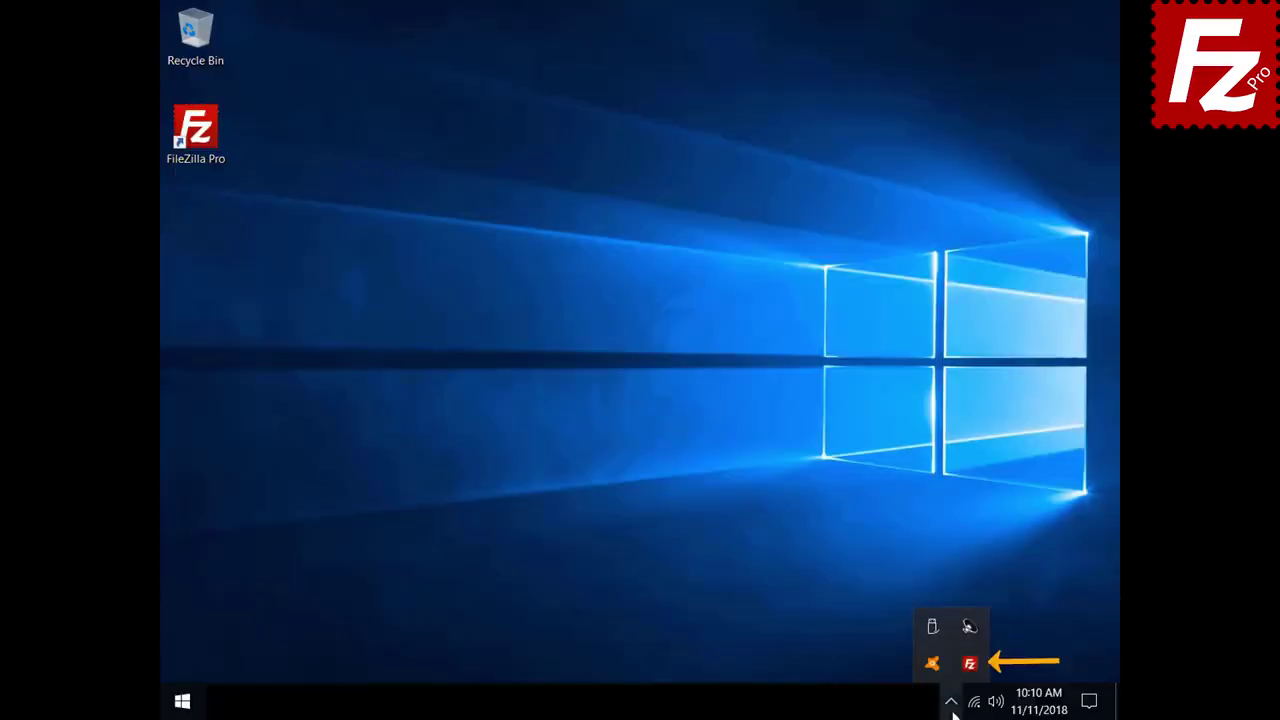
click(968, 665)
click(202, 34)
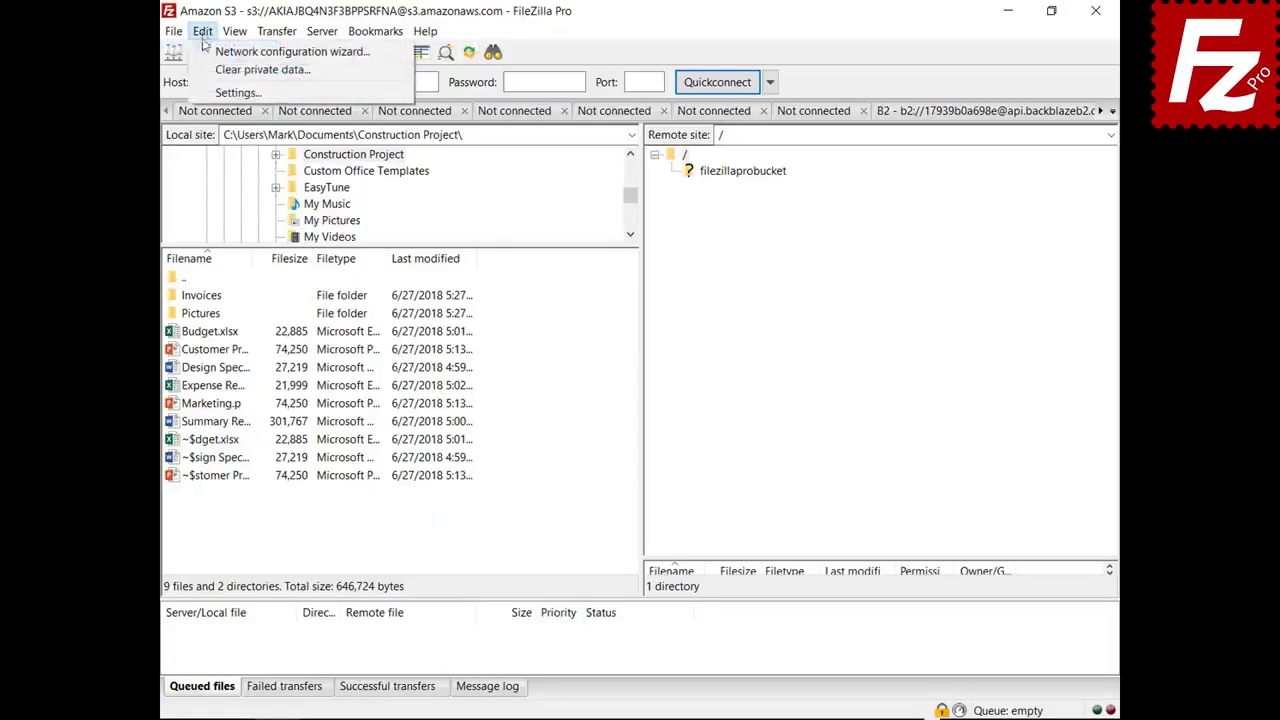
Step: Change the new-connection-while-connected option from 'new tab' to 'Connect in current tab'
click(212, 91)
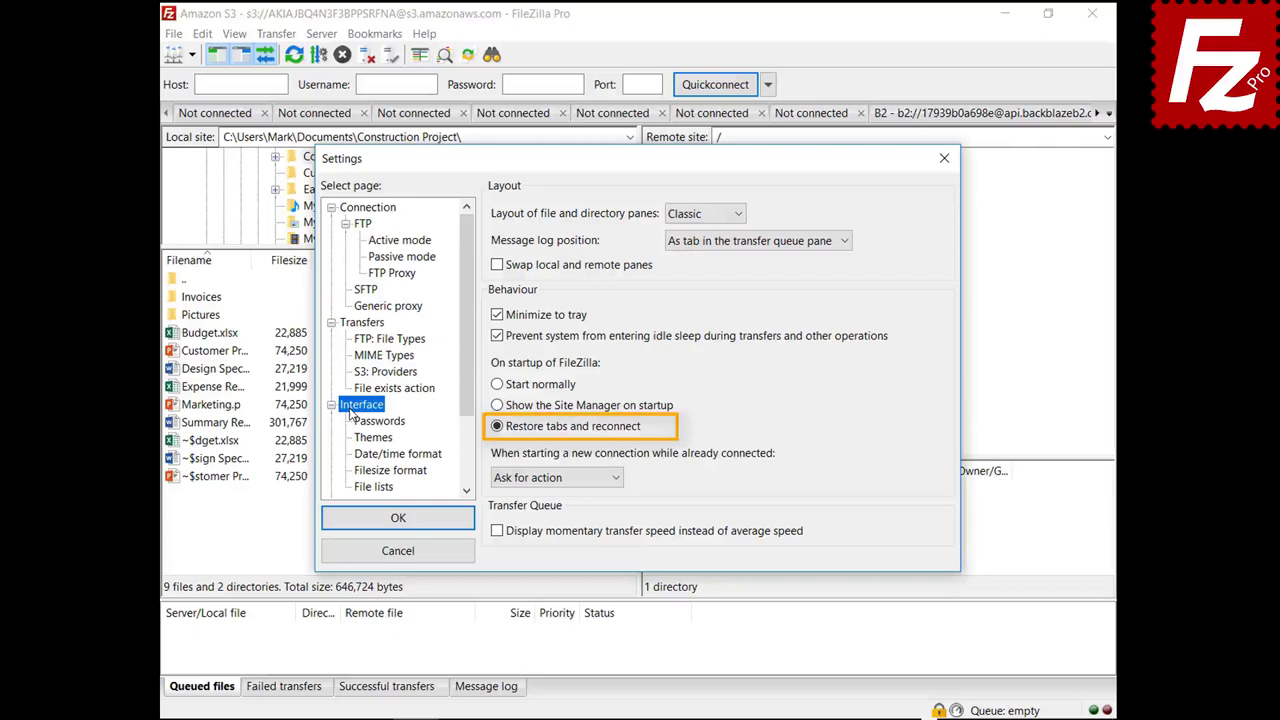
click(551, 479)
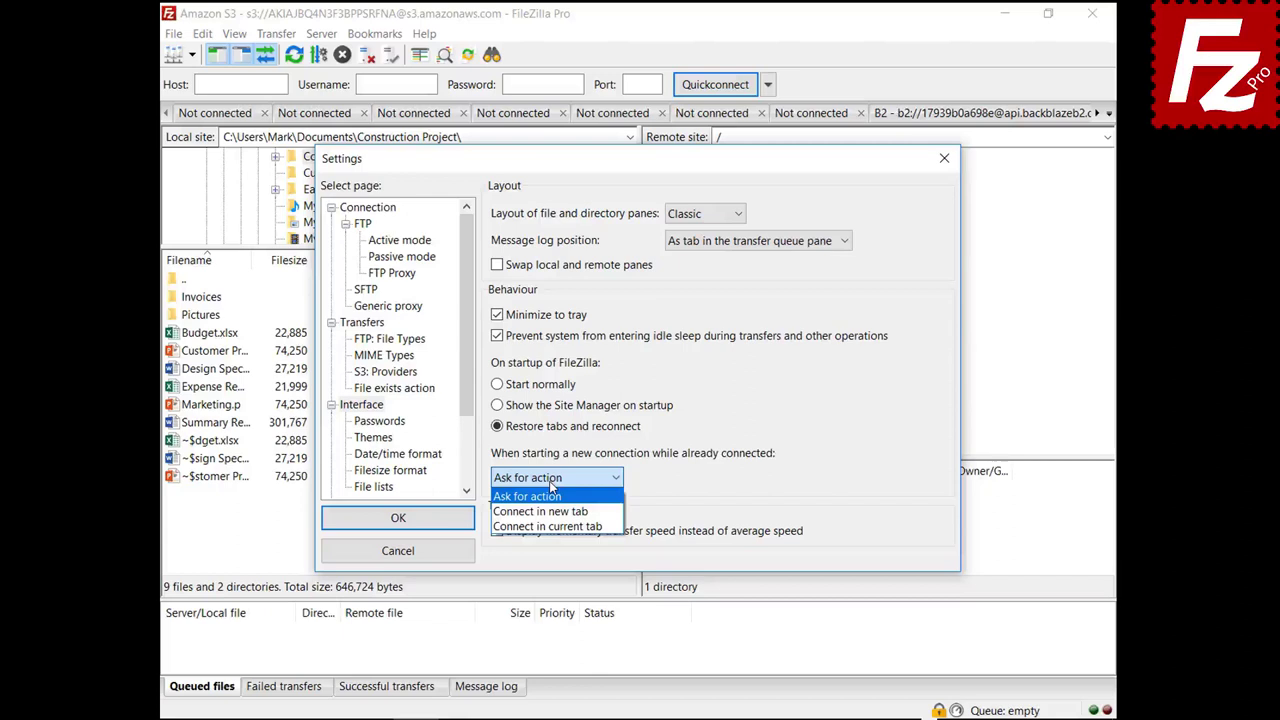
click(548, 511)
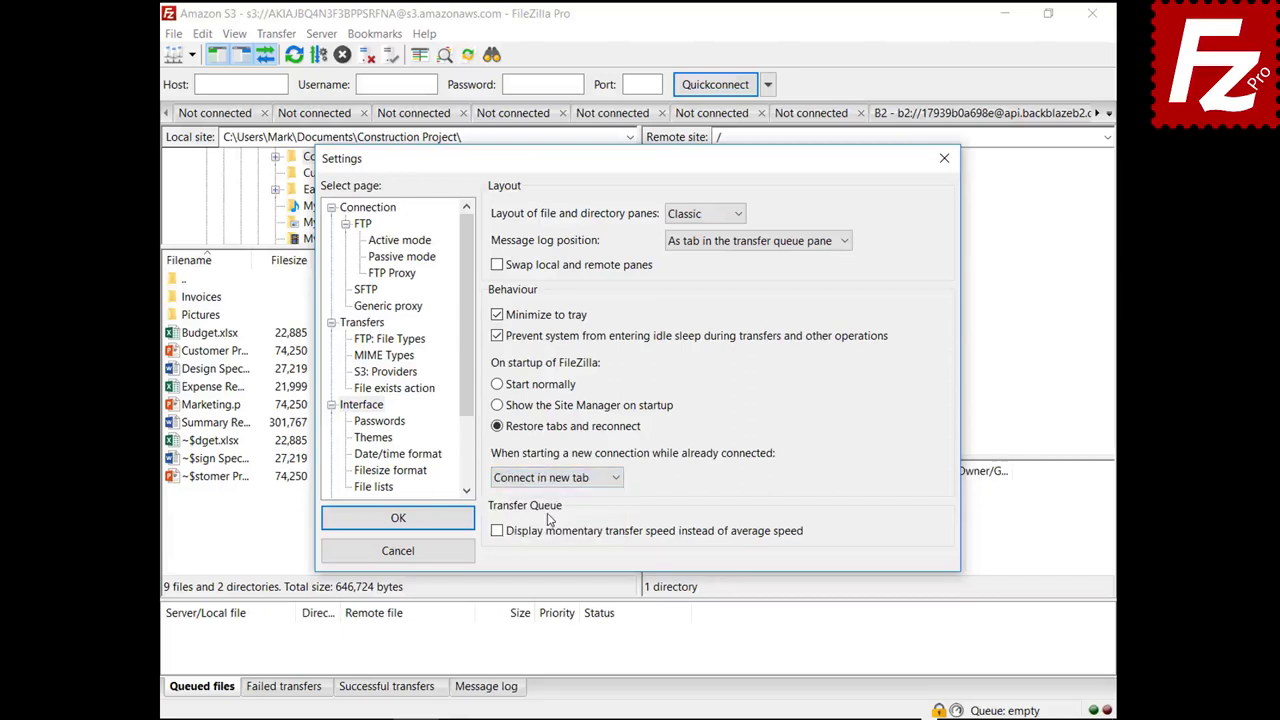
click(556, 477)
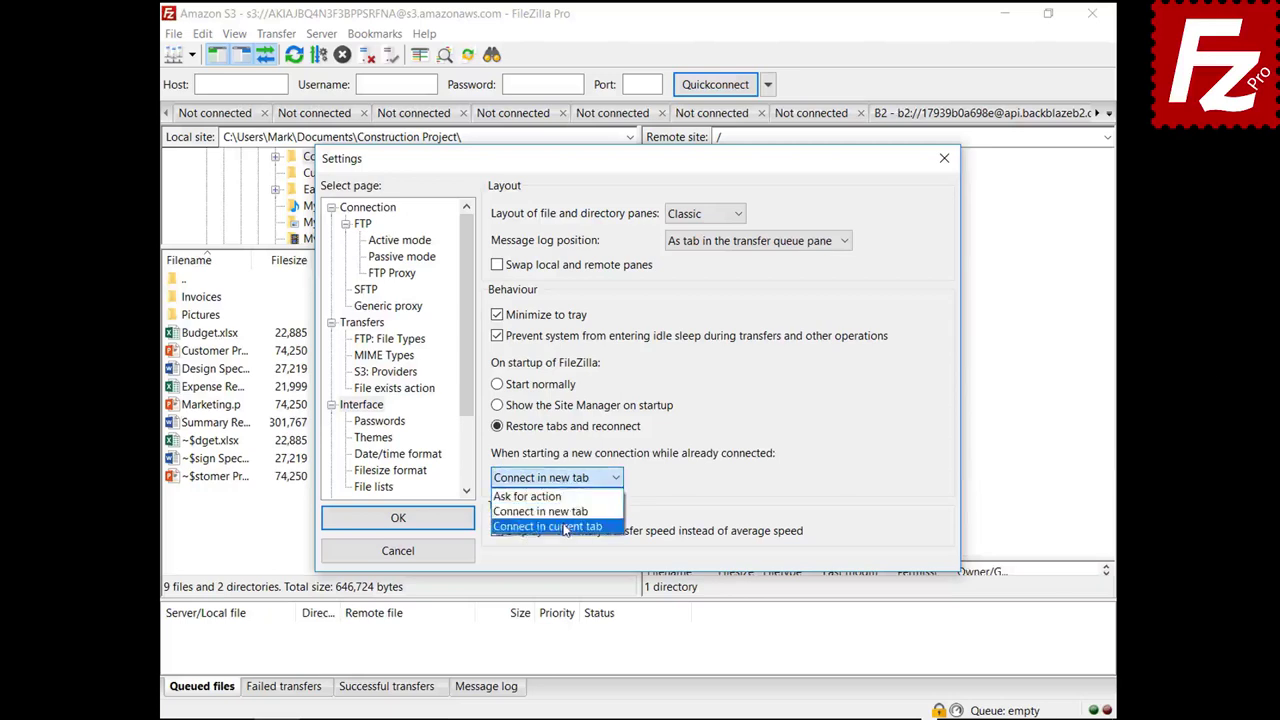
click(563, 526)
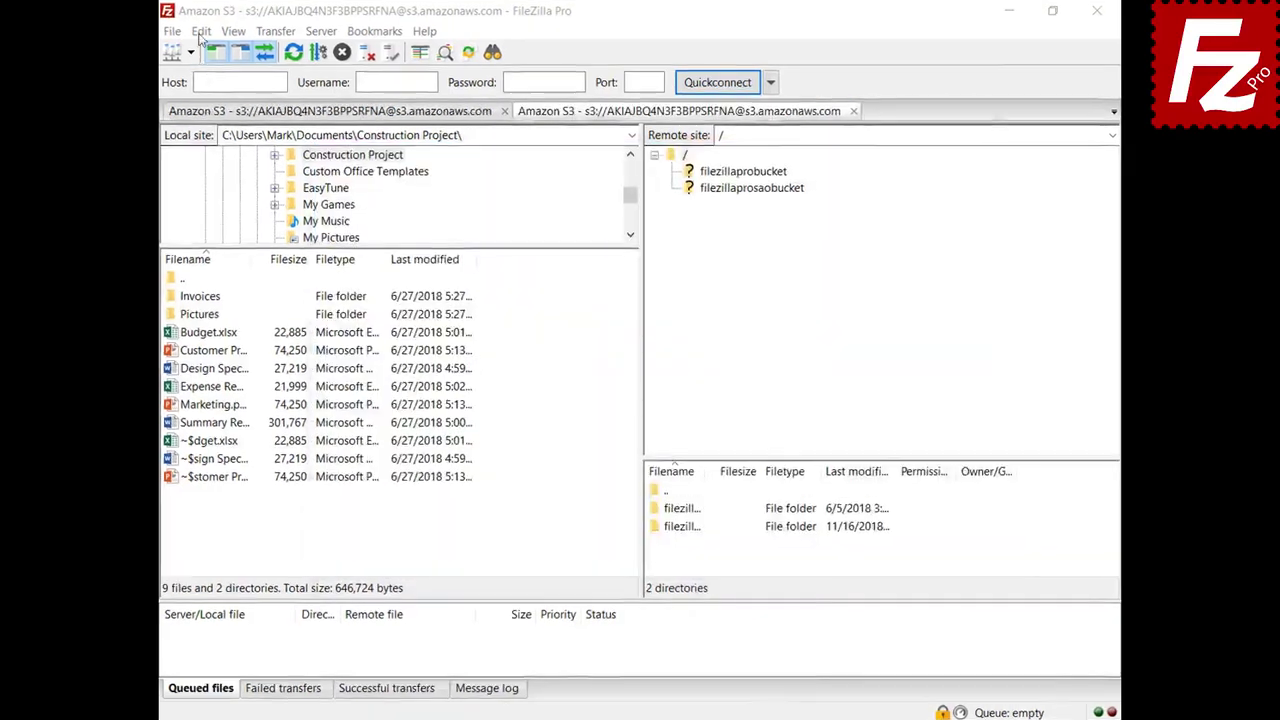
click(202, 33)
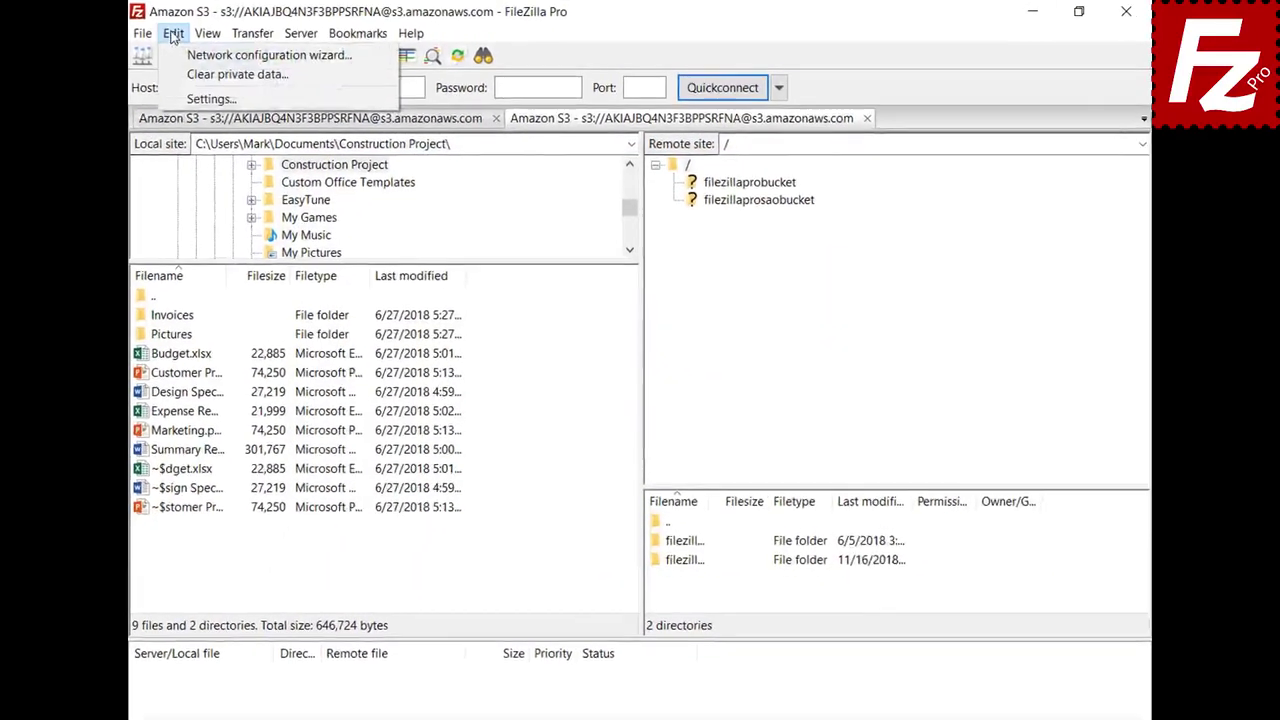
Step: Set a custom date format of %B %d %Y and a custom time format of %H:%M:%S
click(174, 102)
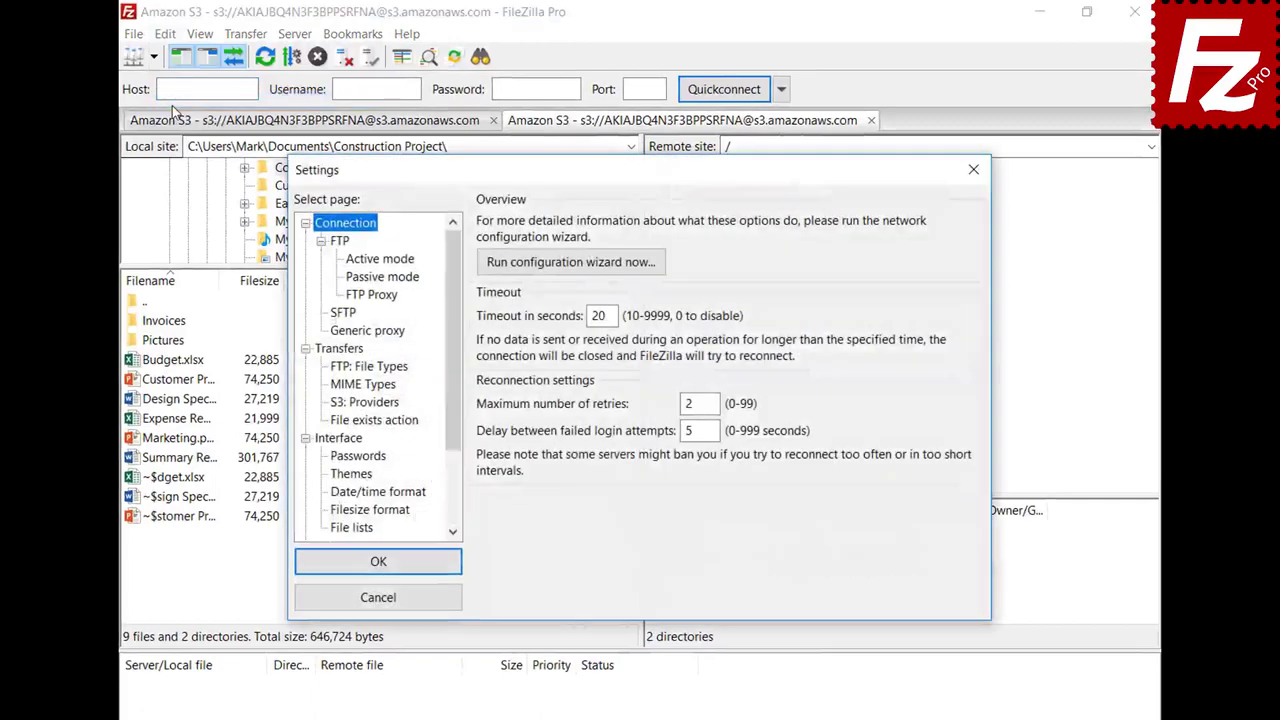
click(340, 494)
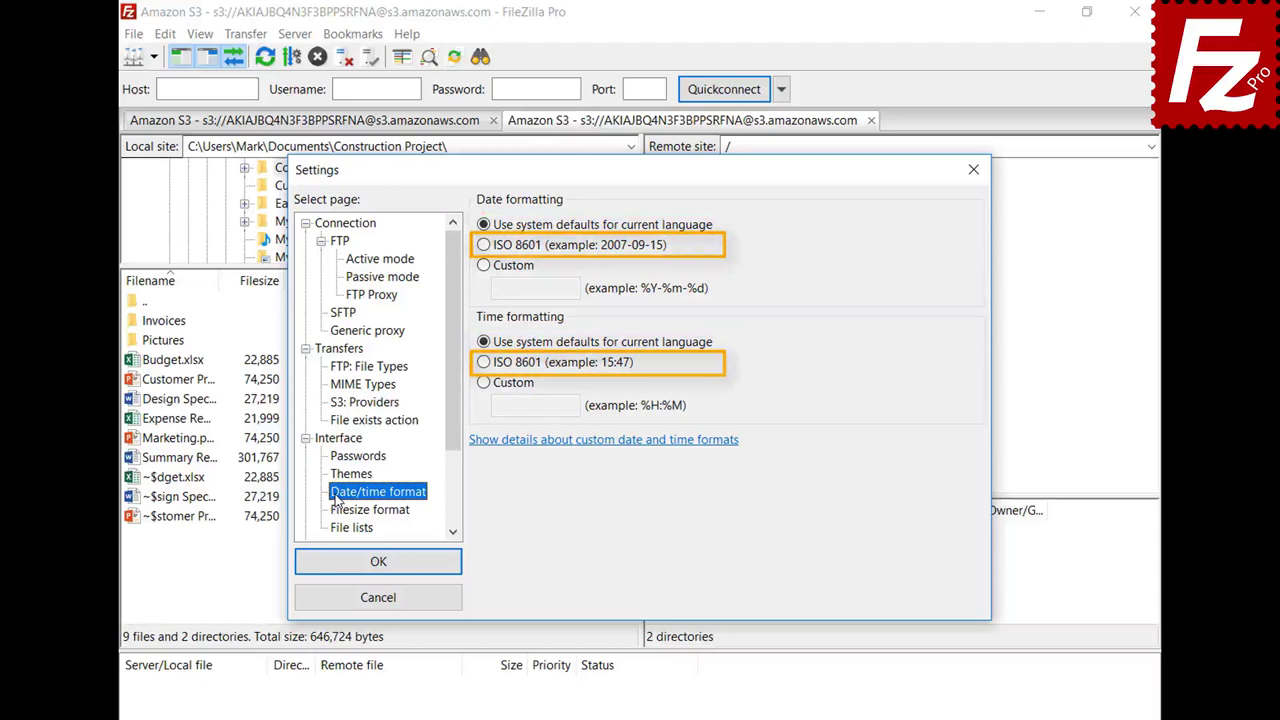
click(484, 265)
click(560, 288)
text(%B %d %Y)
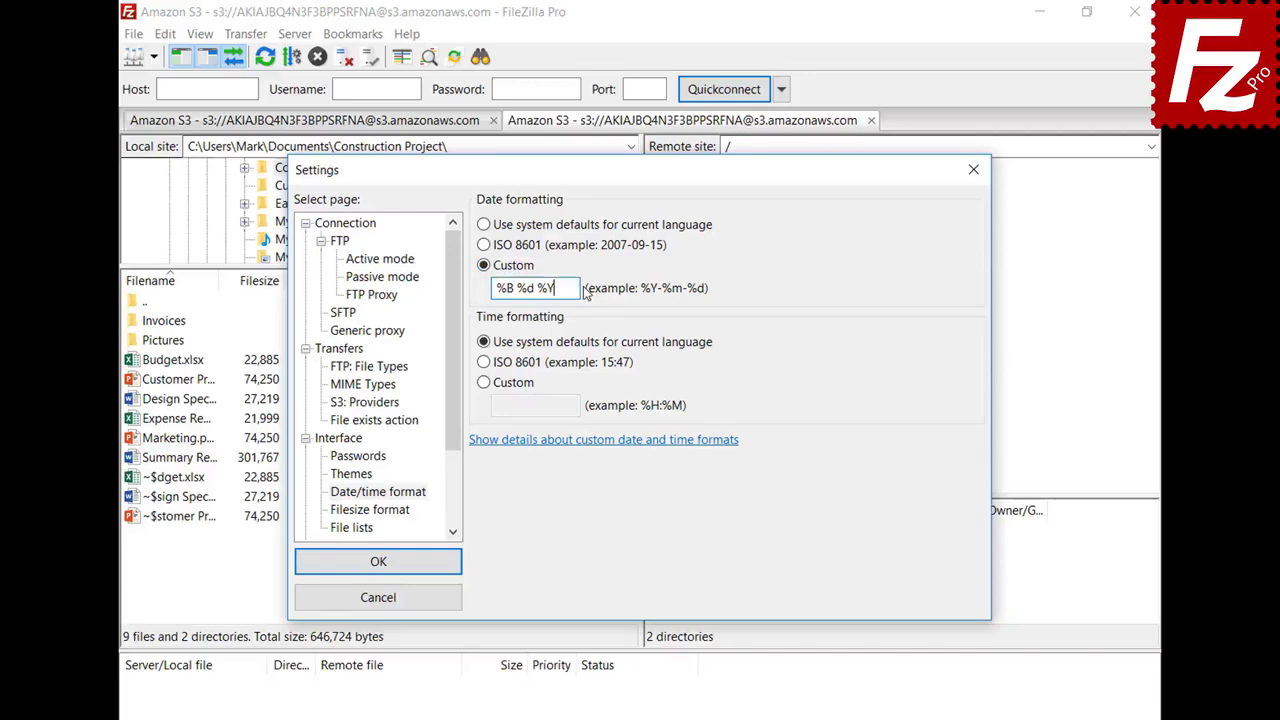
click(485, 382)
click(565, 405)
text(%H:%M:%S)
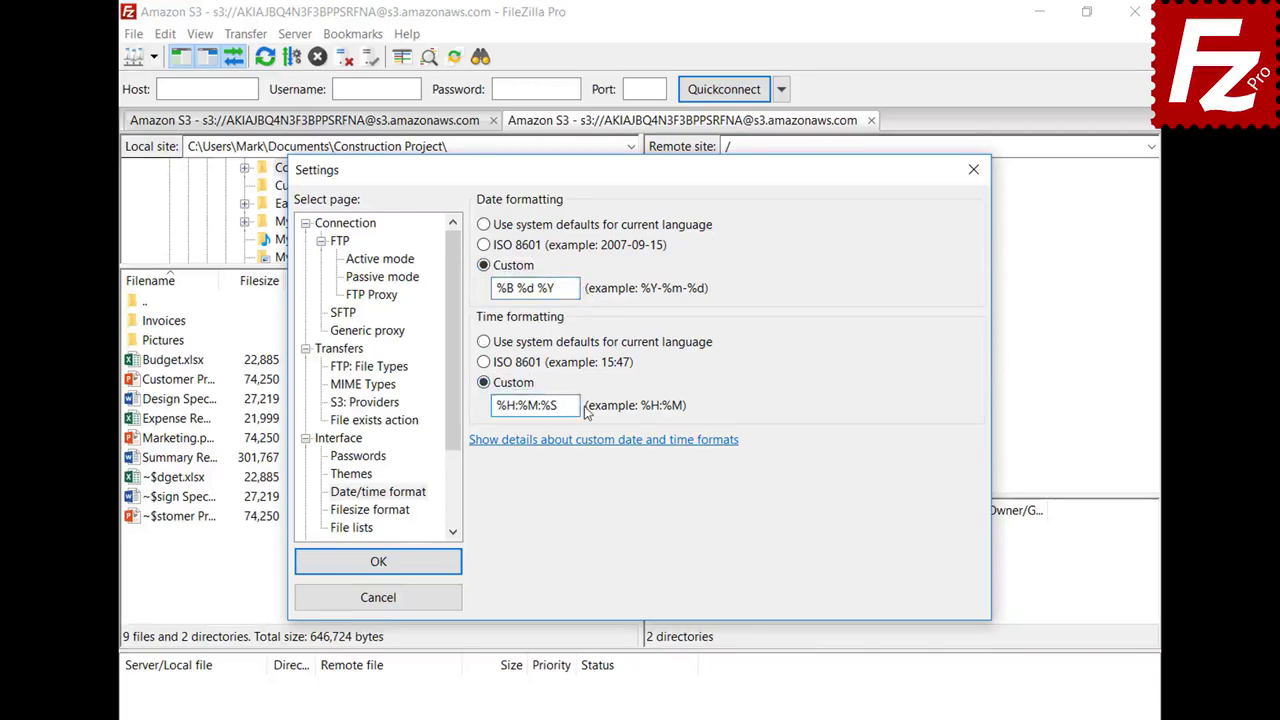
click(379, 564)
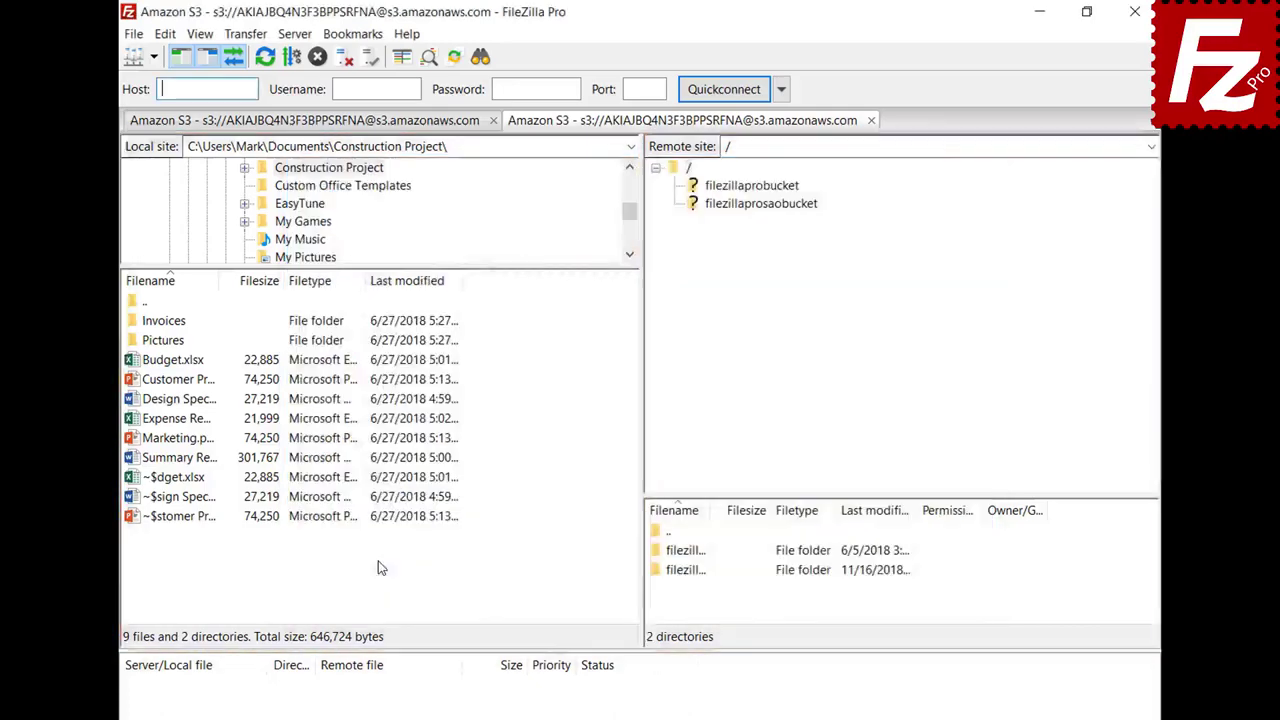
click(166, 35)
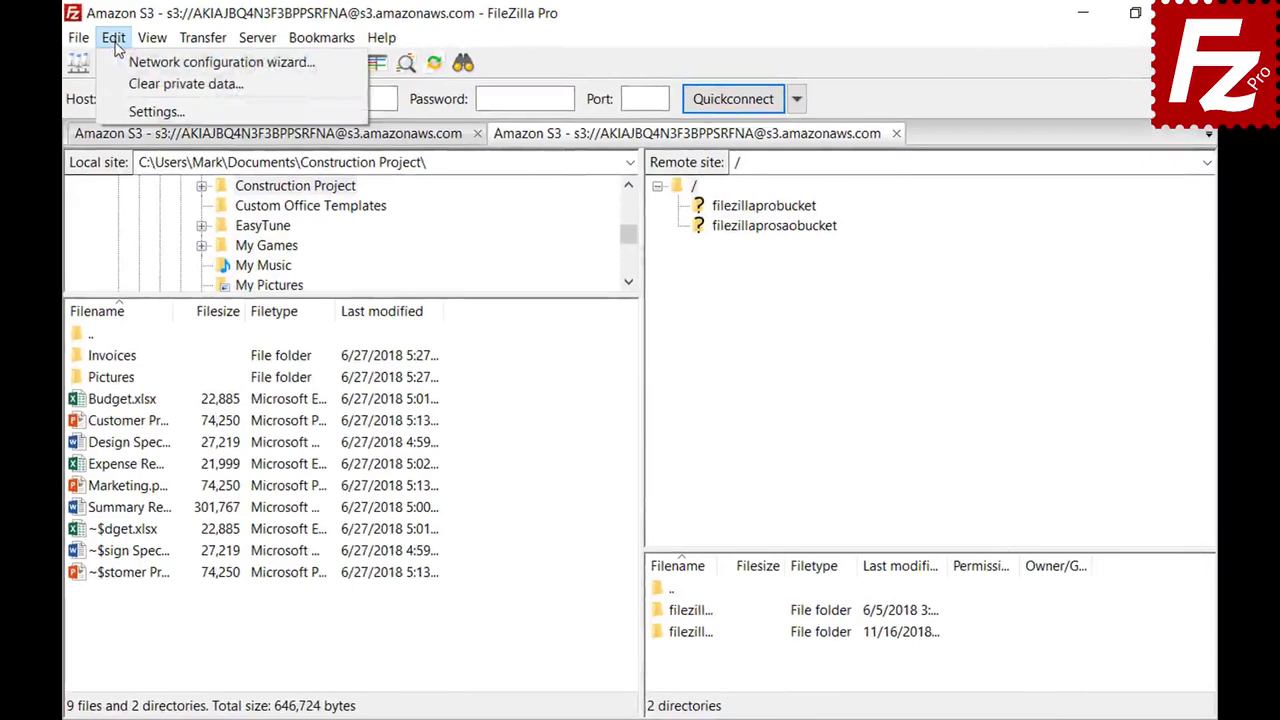
Step: Show file sizes with decimal SI prefixes, the thousands separator on, and 2 decimal places
click(127, 111)
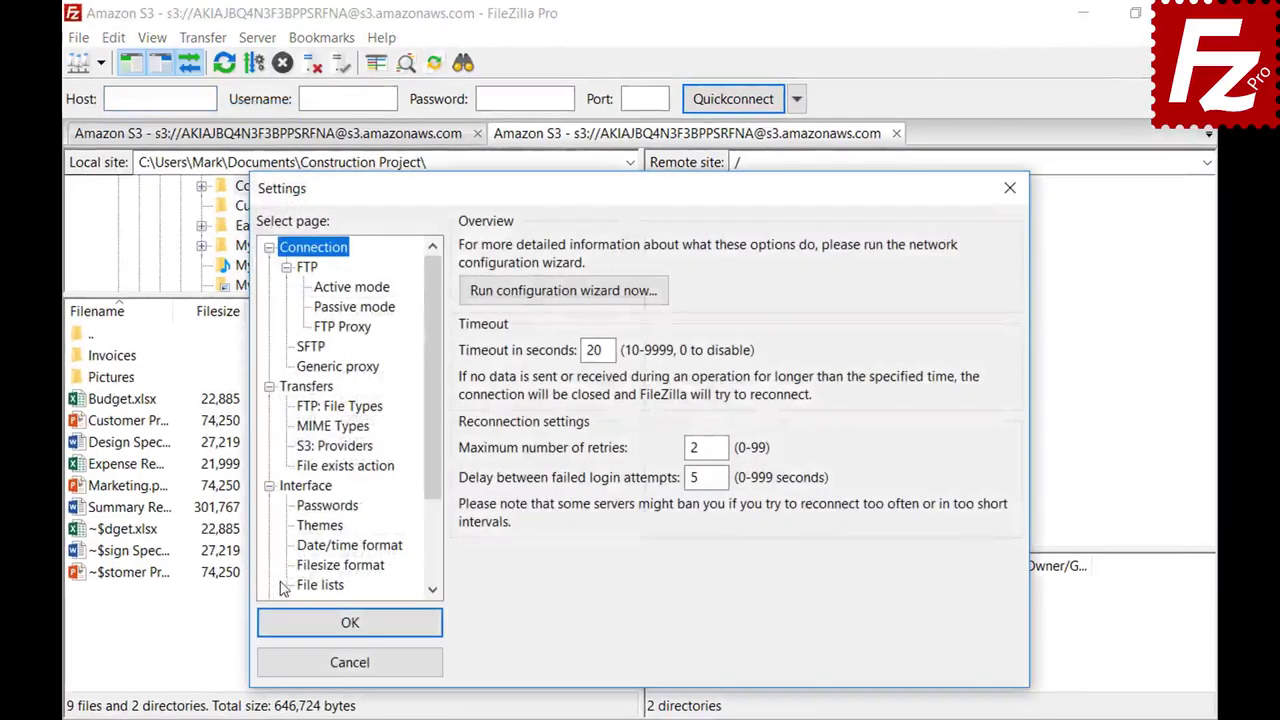
click(304, 570)
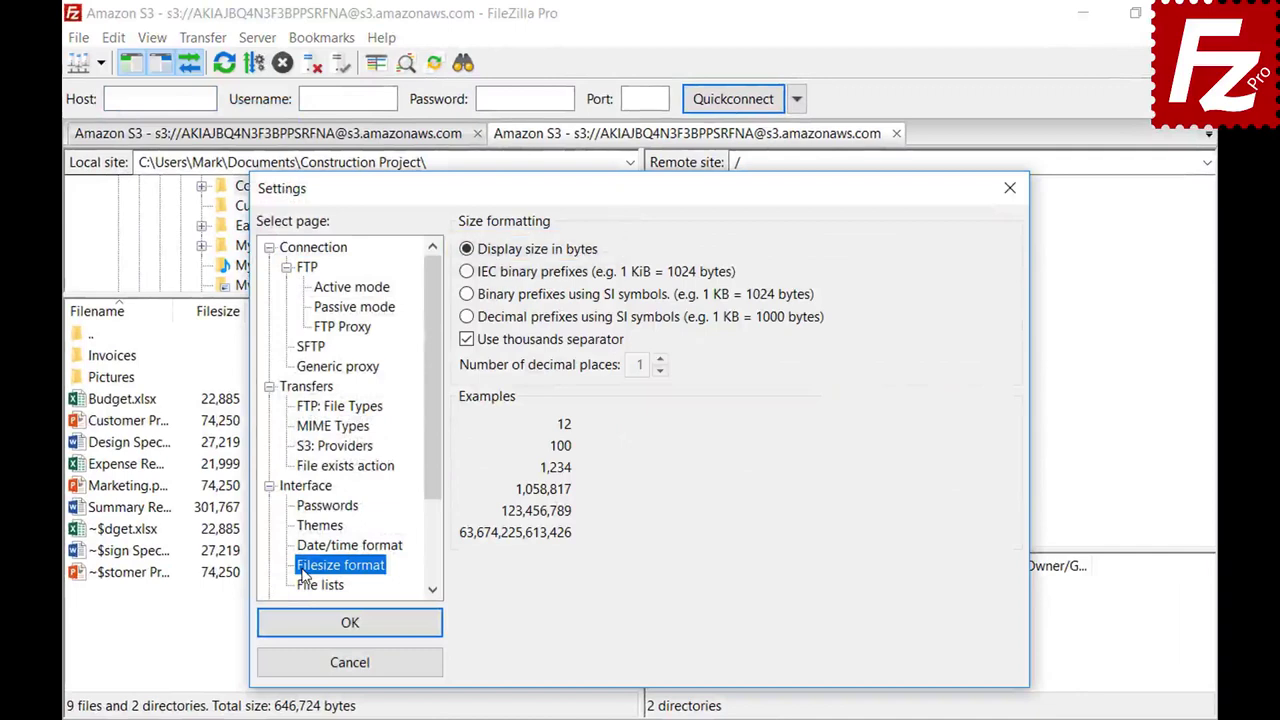
click(466, 340)
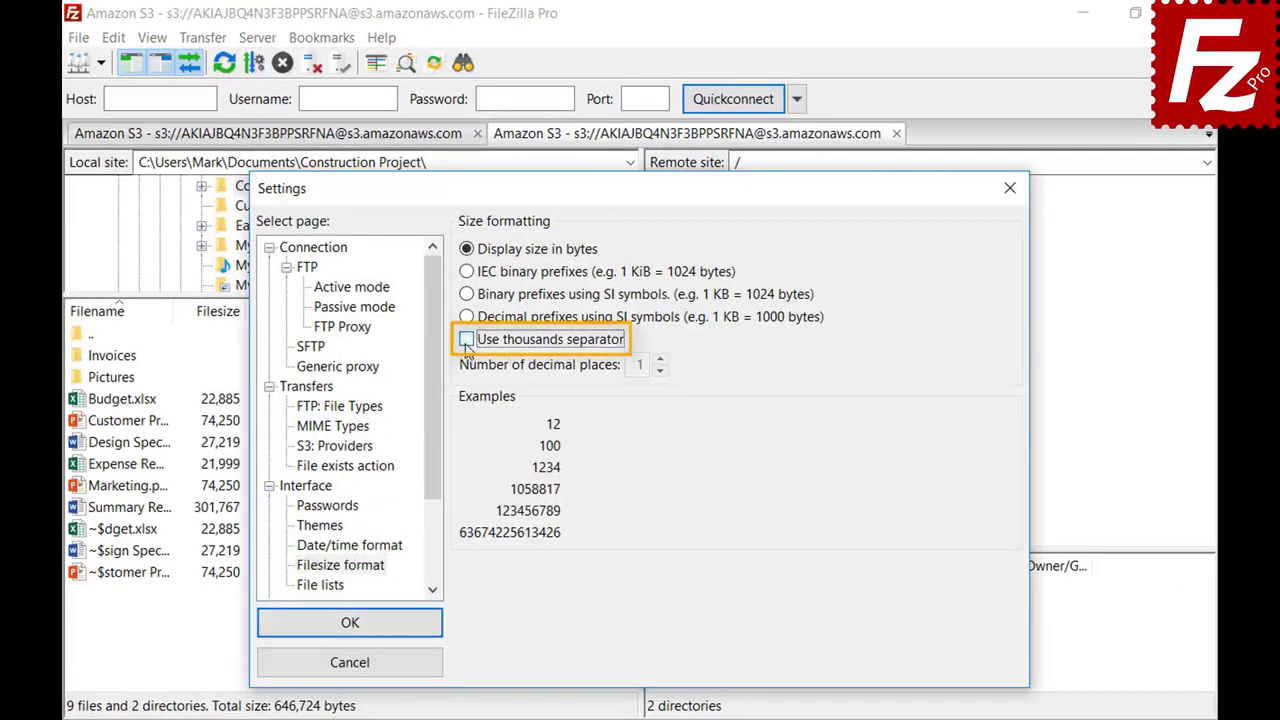
click(466, 340)
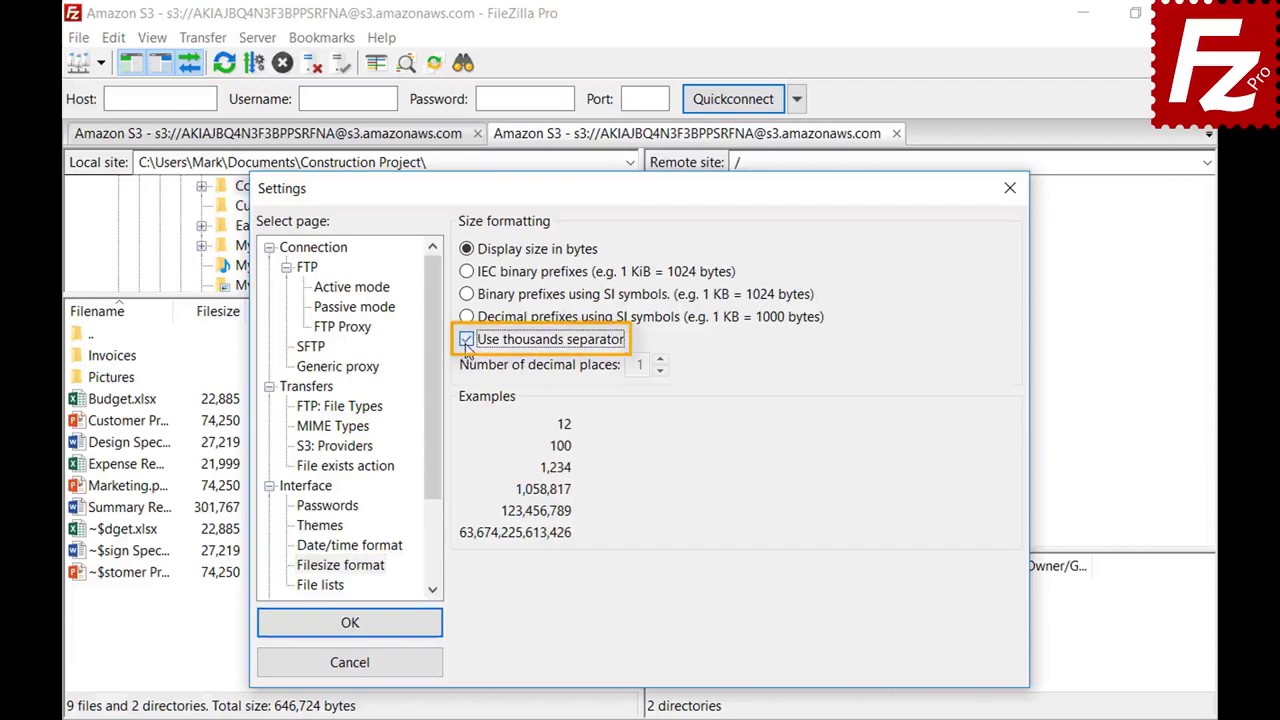
click(466, 271)
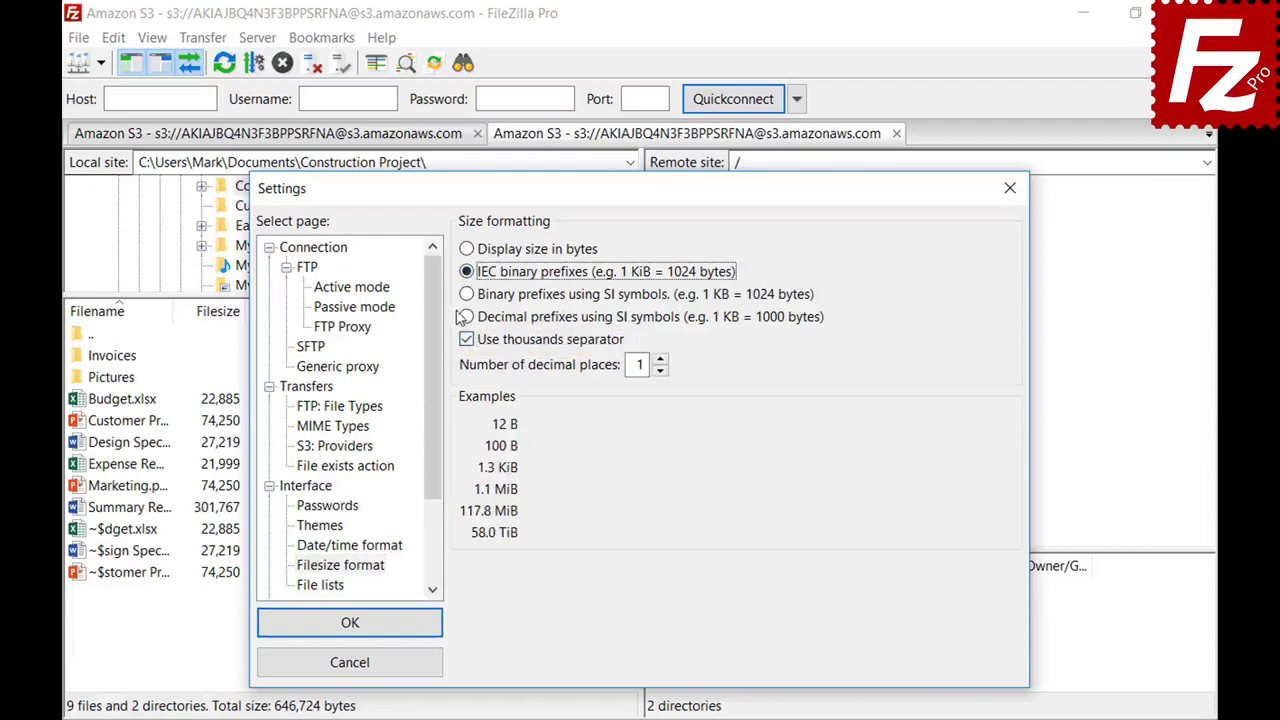
click(467, 294)
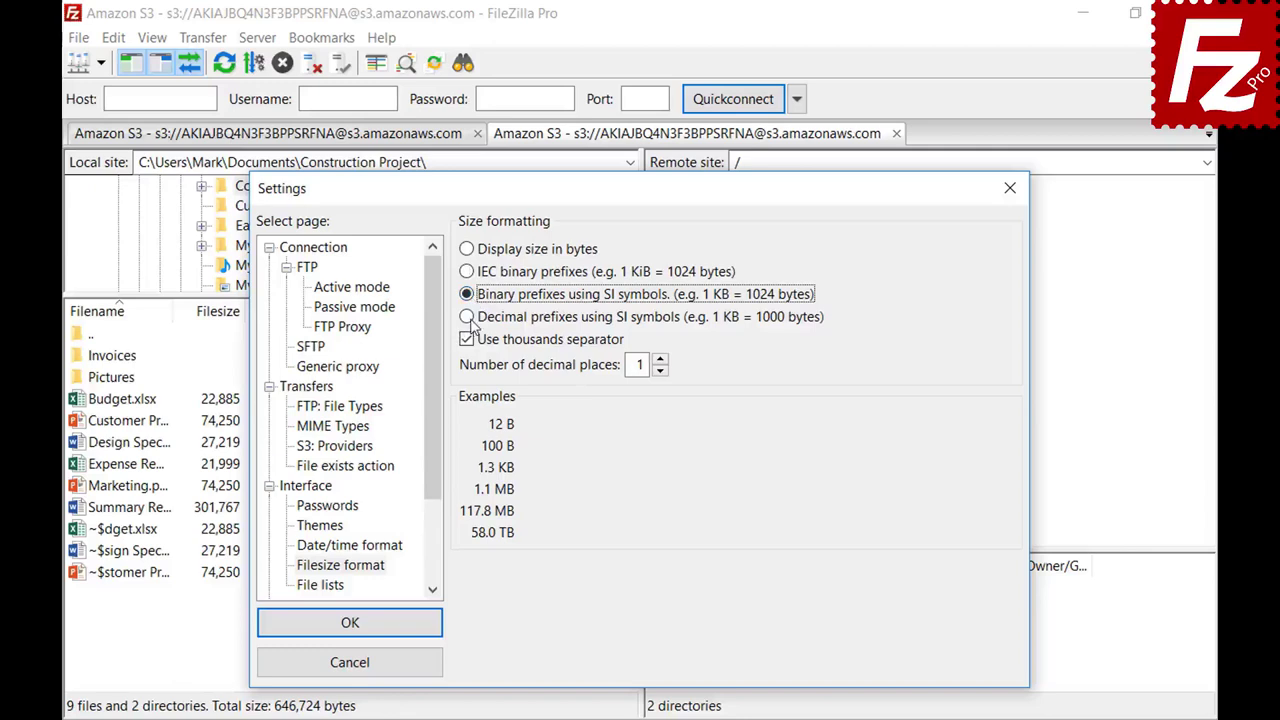
click(467, 317)
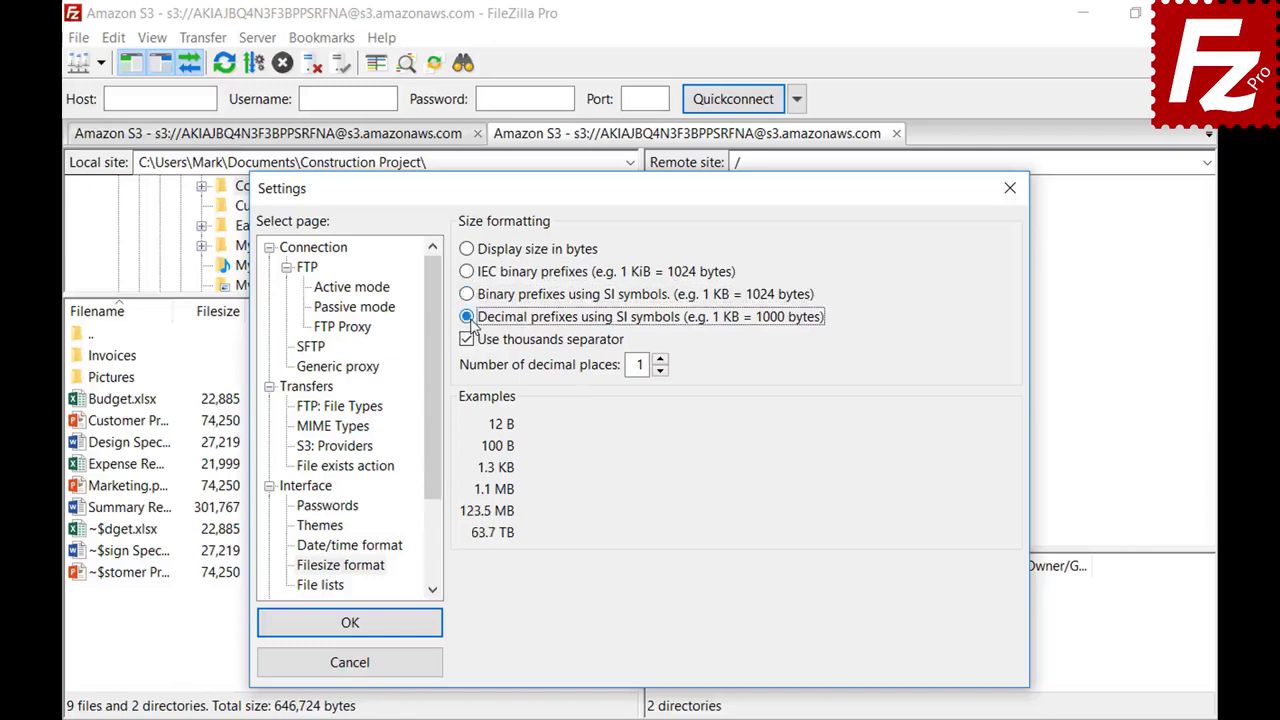
click(660, 360)
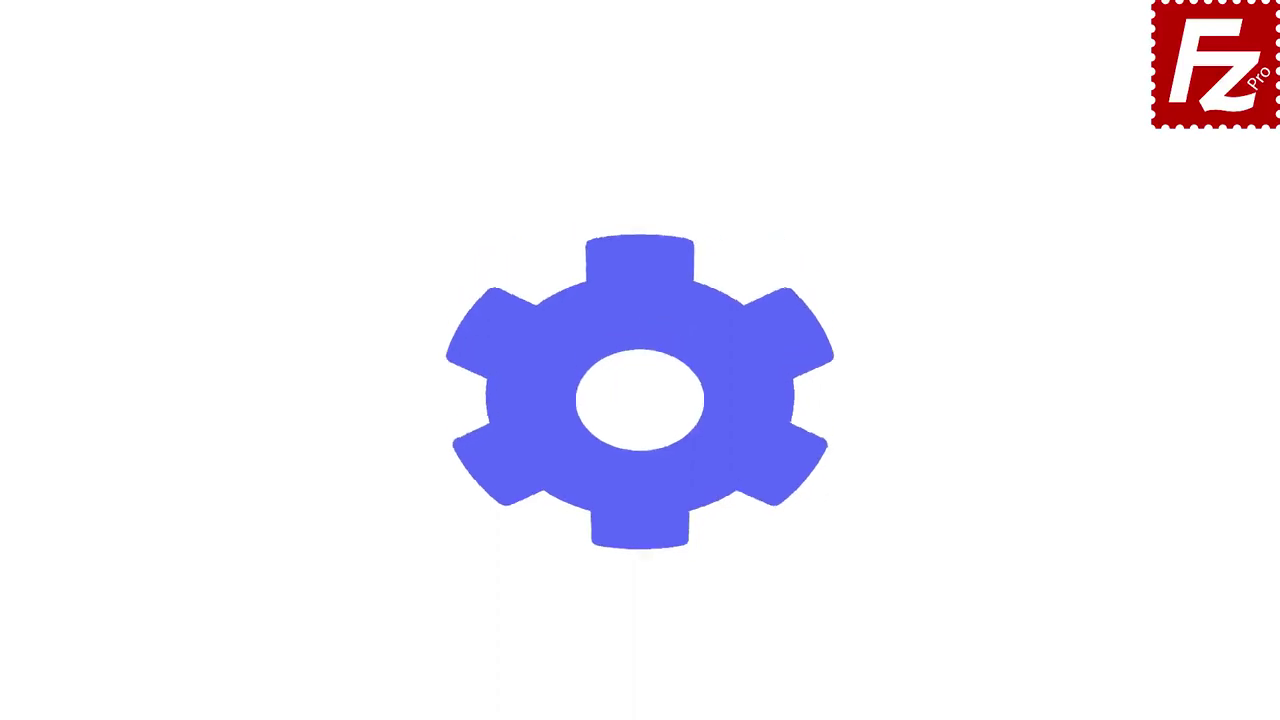
Step: Relaunch FileZilla Pro from the desktop shortcut, reopening the constructionprojectbucket S3 tab
double_click(196, 135)
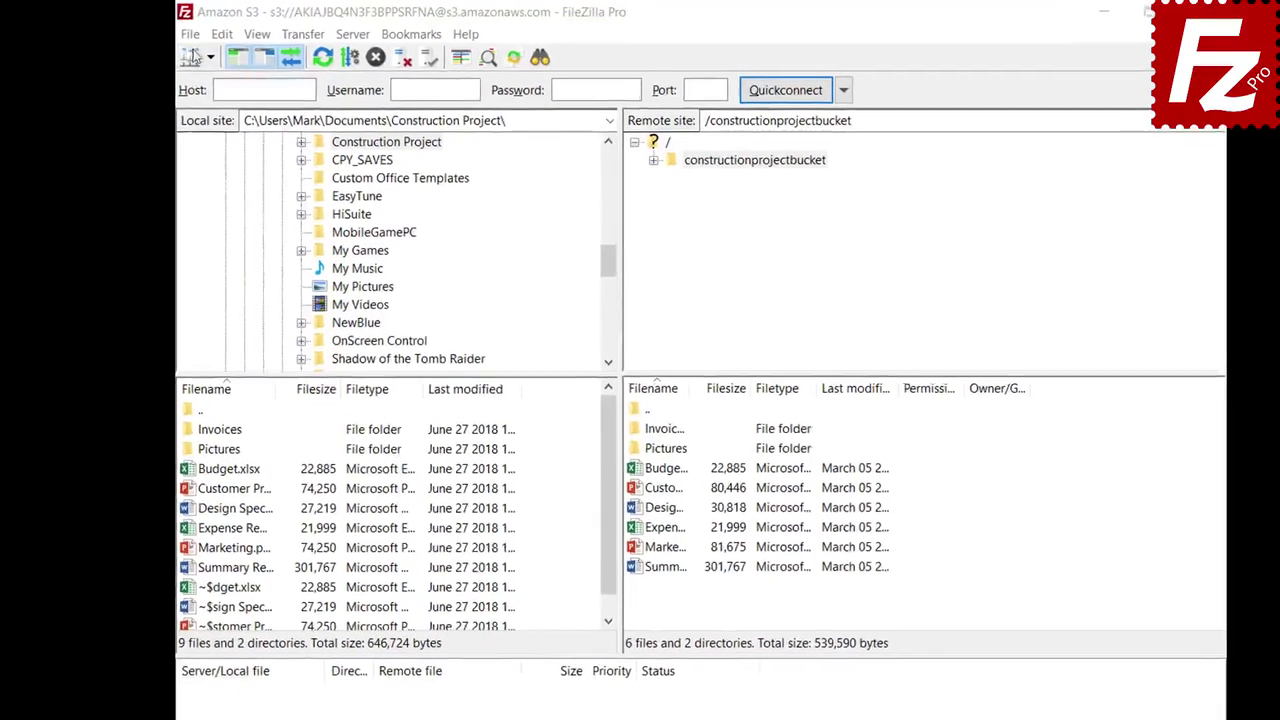
Step: Export Site Manager entries, settings and filters to a FileZilla XML file in Documents
click(173, 31)
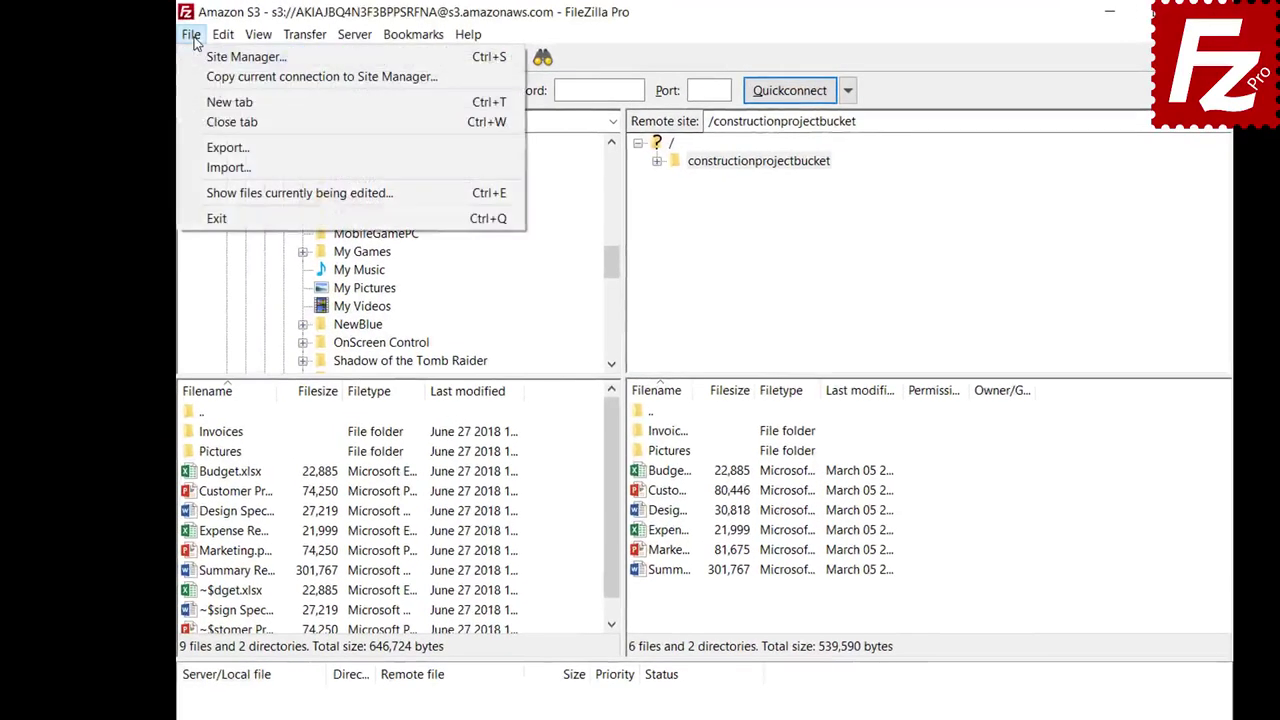
click(203, 147)
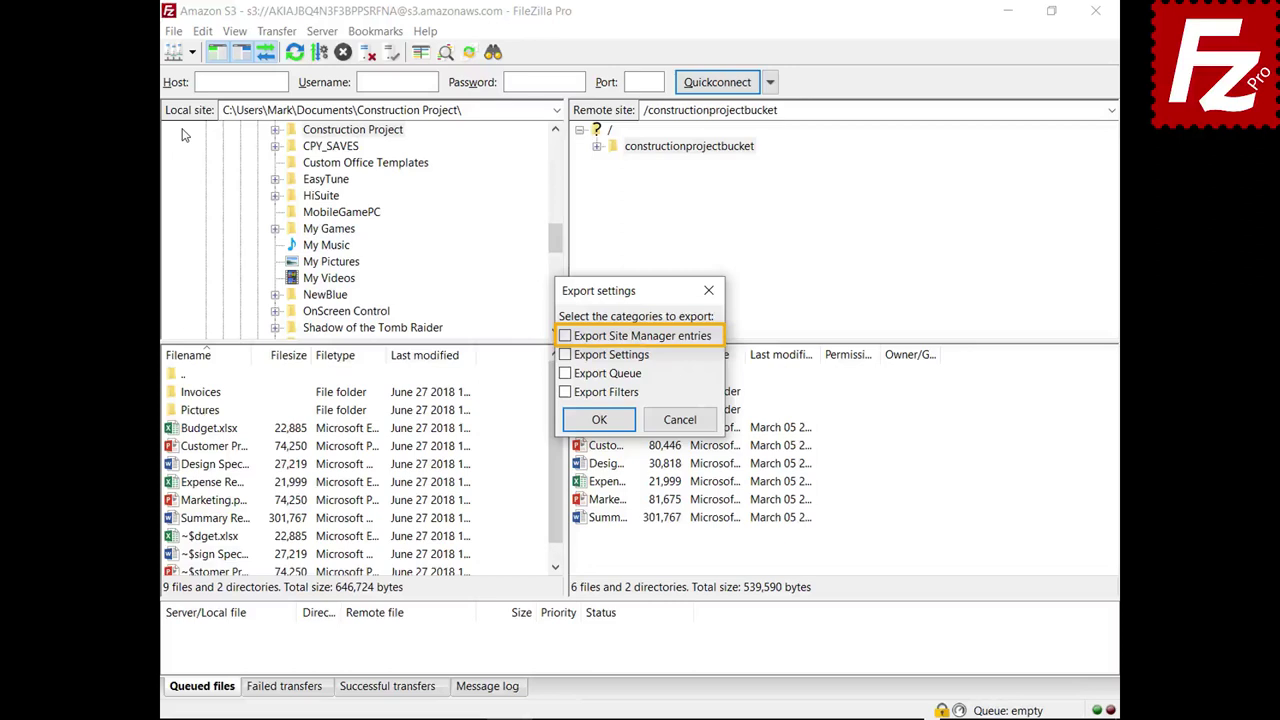
click(565, 336)
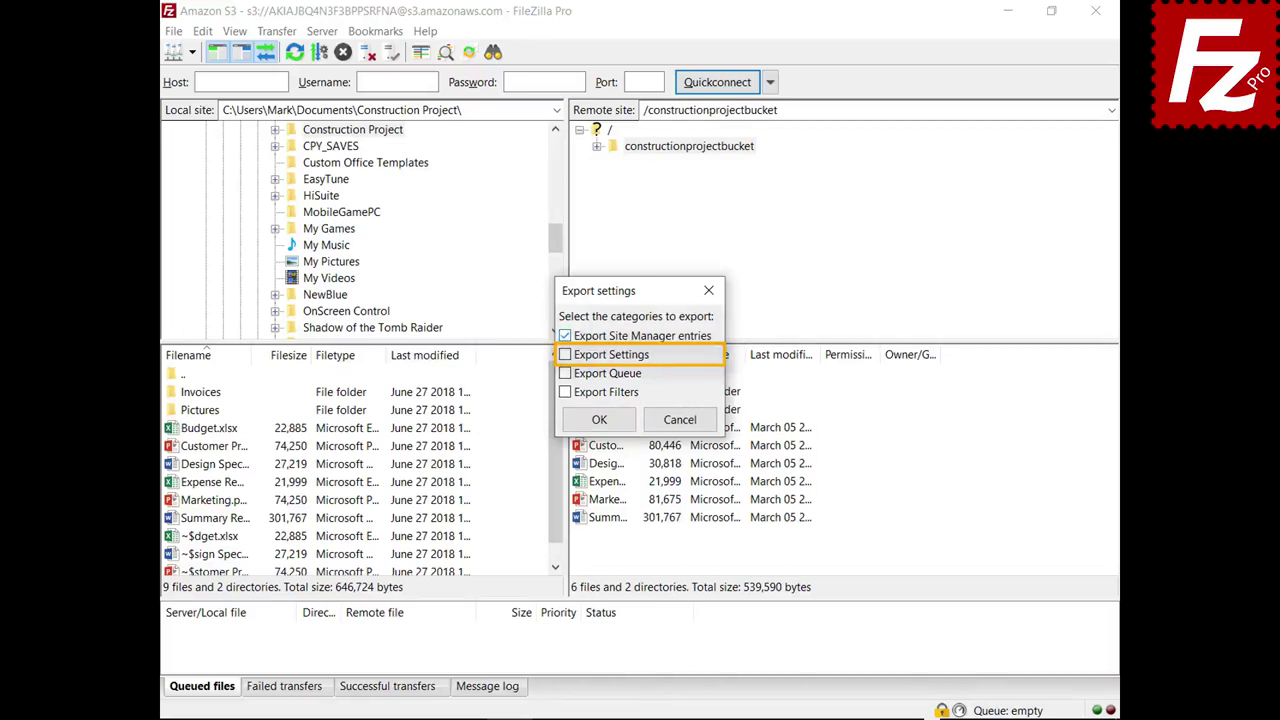
click(565, 355)
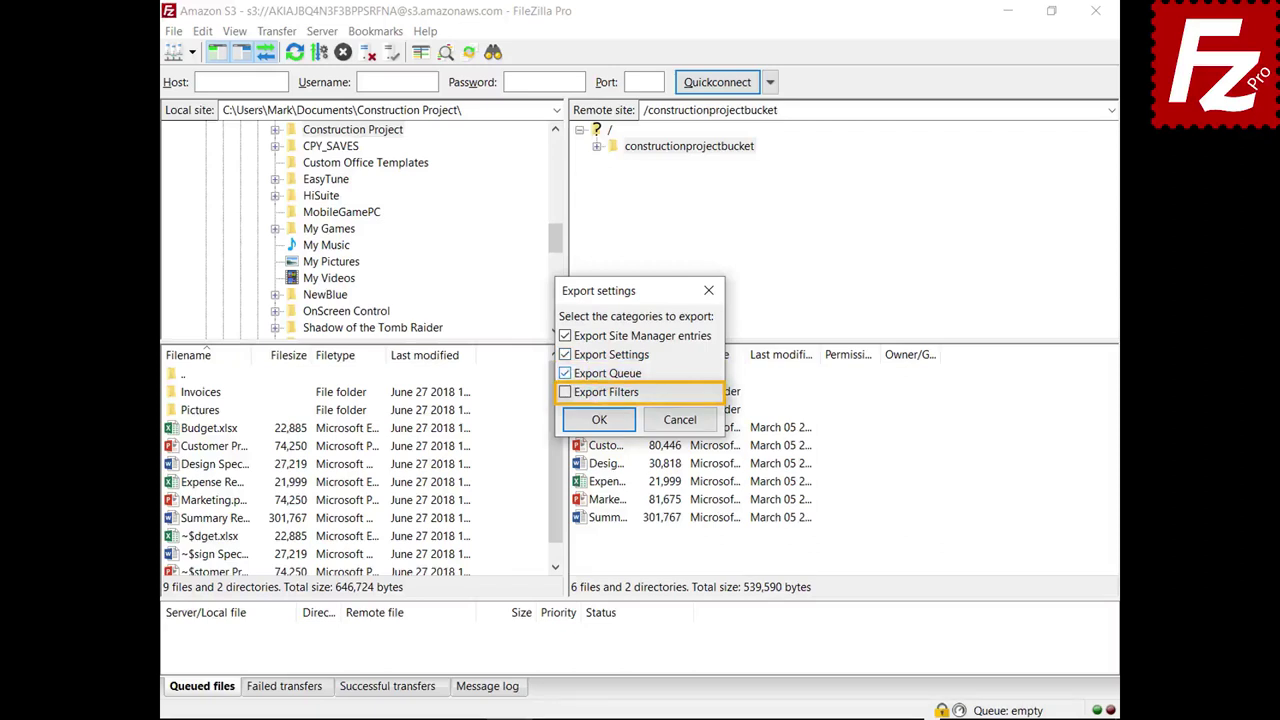
click(565, 392)
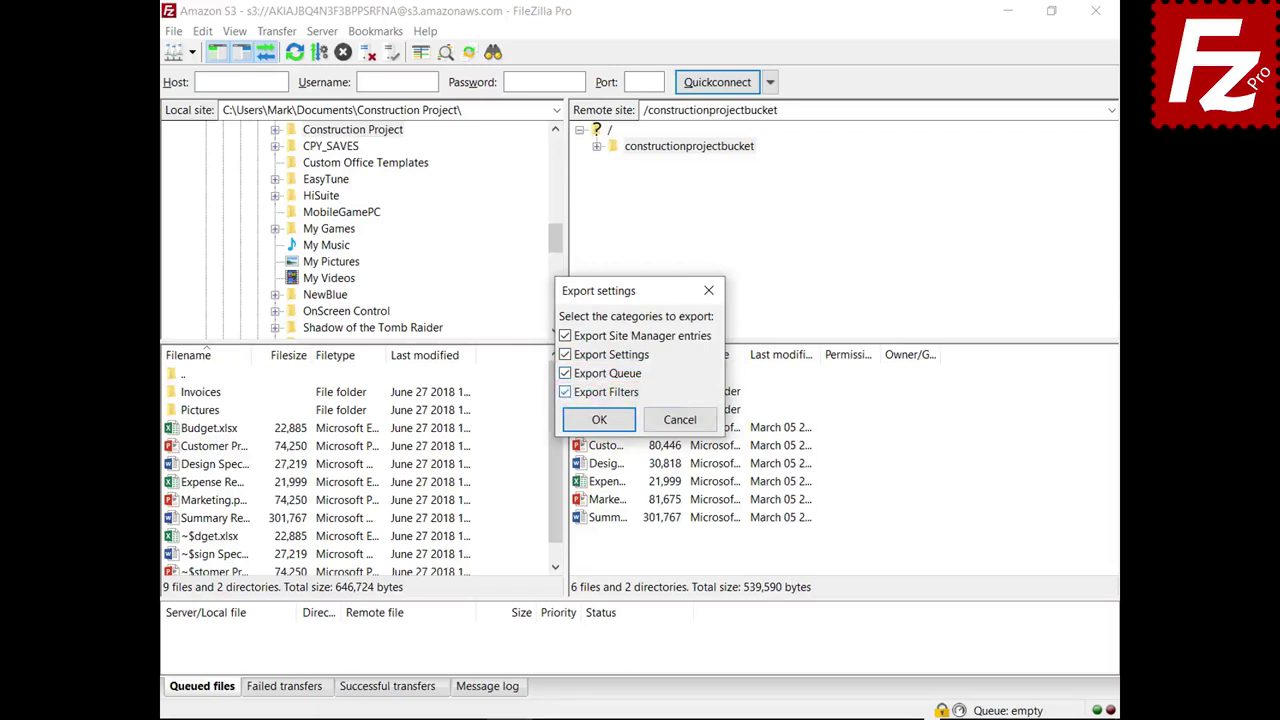
click(599, 420)
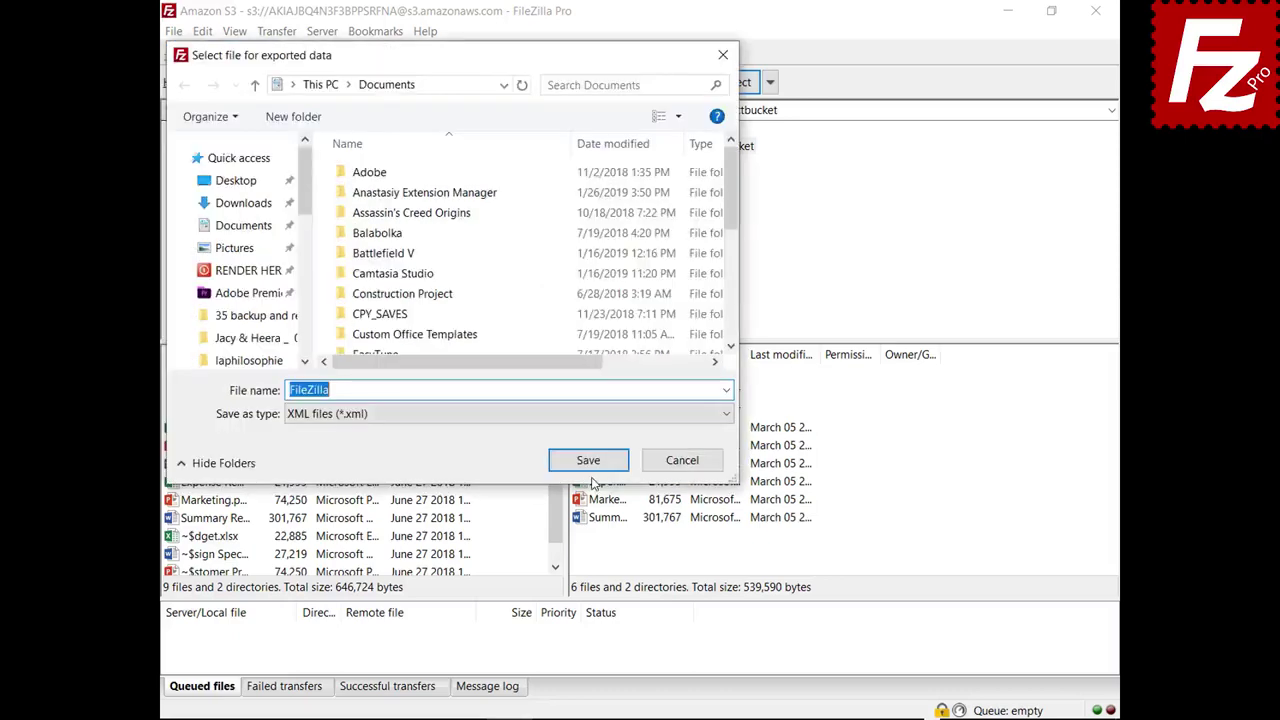
click(588, 460)
click(175, 33)
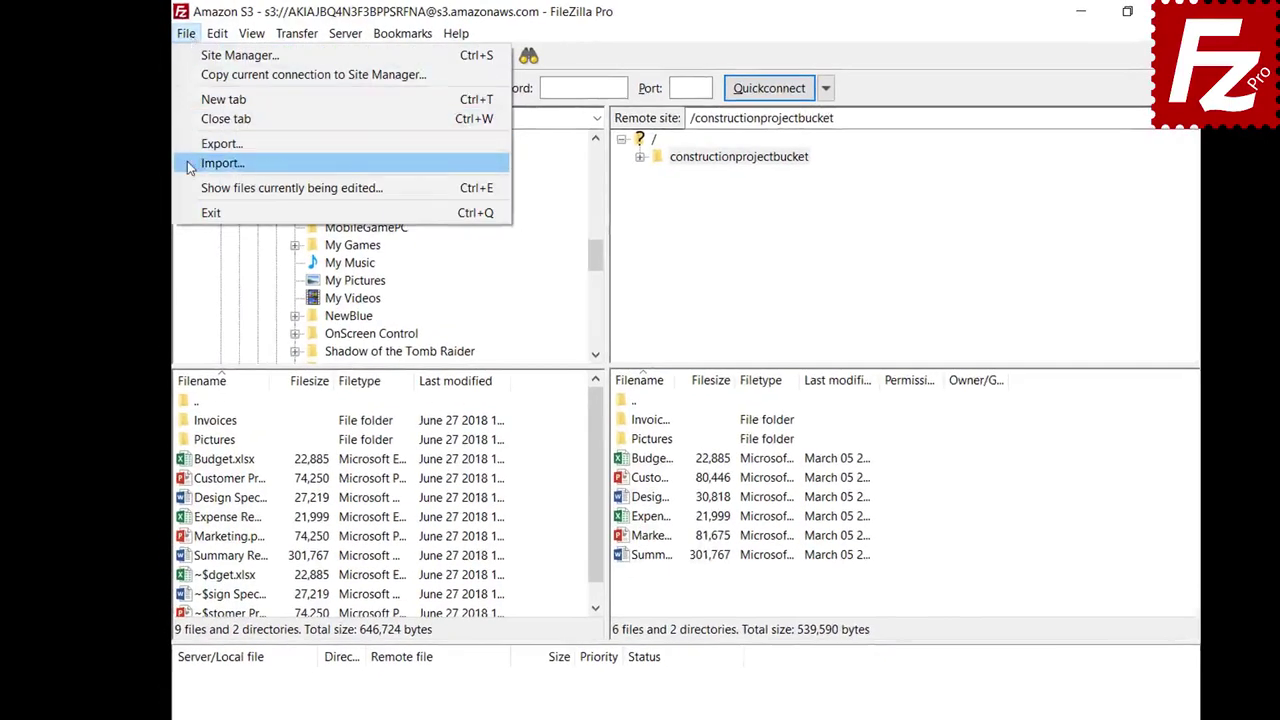
Step: Bring up the file picker for importing a settings file
click(187, 162)
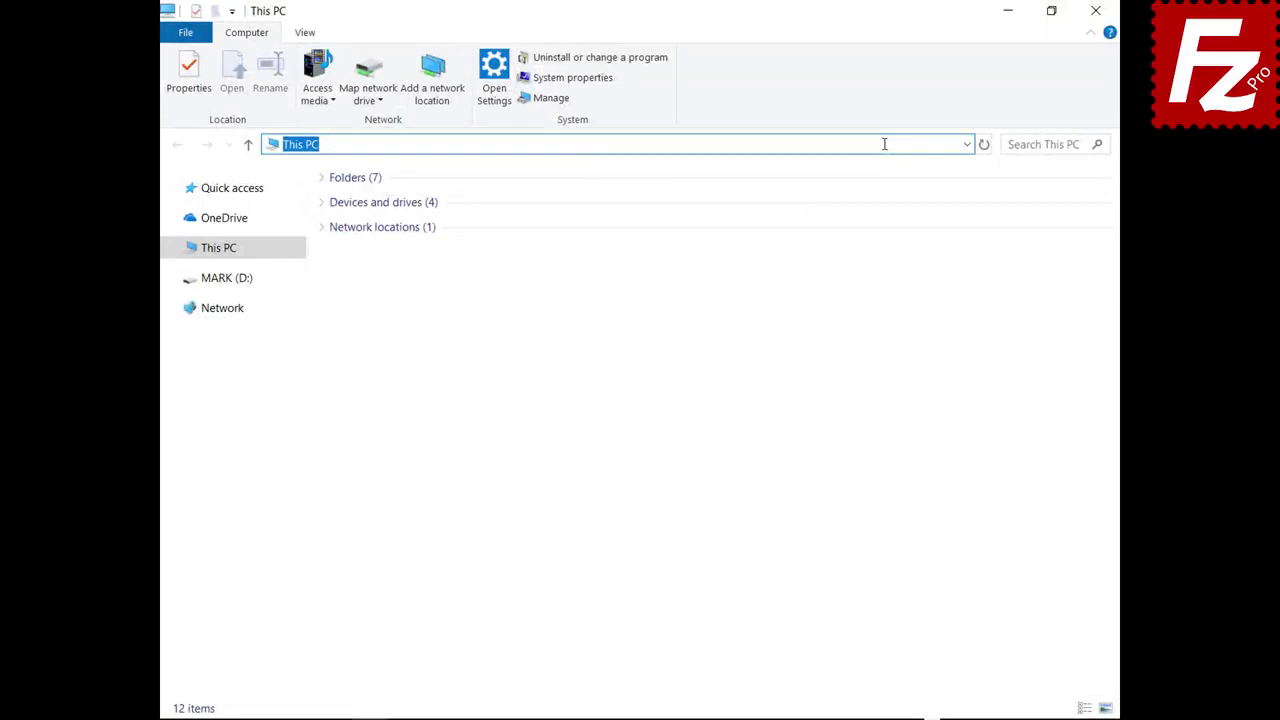
Step: Go to %APPDATA%\FileZilla in File Explorer and select all seven files there
text(%APPDATA%\FileZilla)
key(Return)
drag(375, 343, 377, 188)
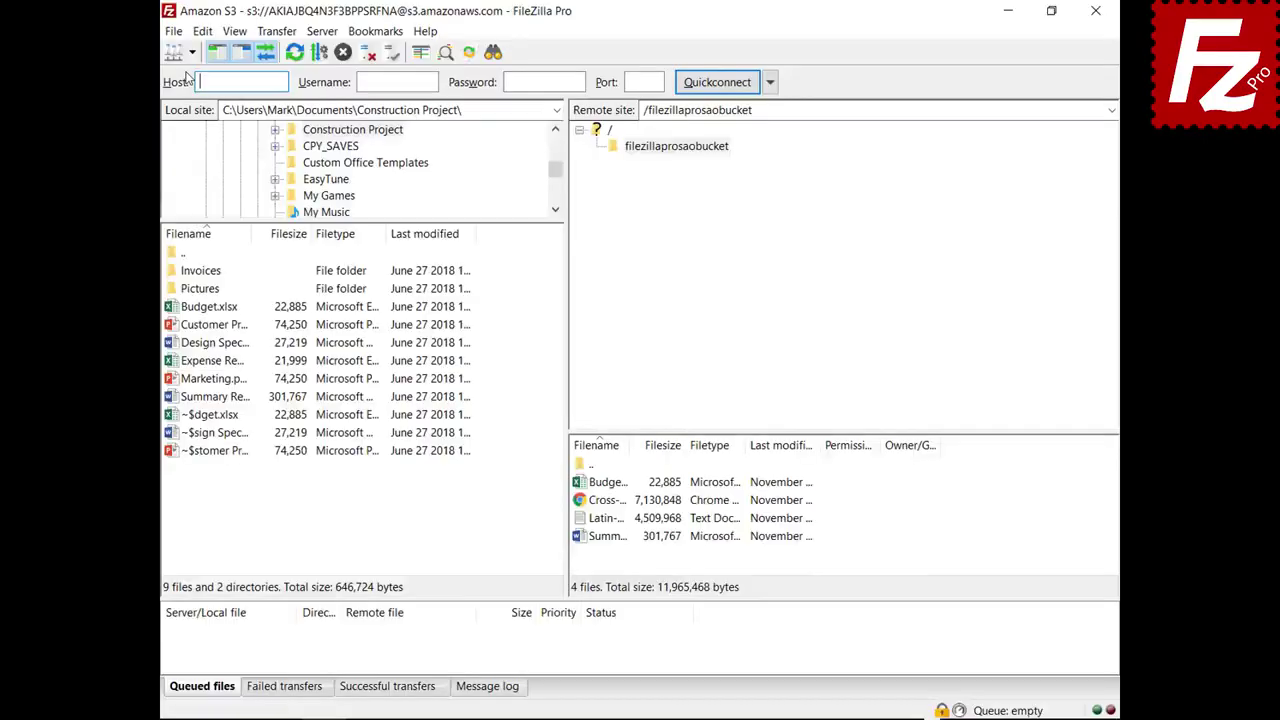
Step: Reconnect to the saved Amazon S3 site and turn on the detailed message log
click(151, 57)
click(150, 82)
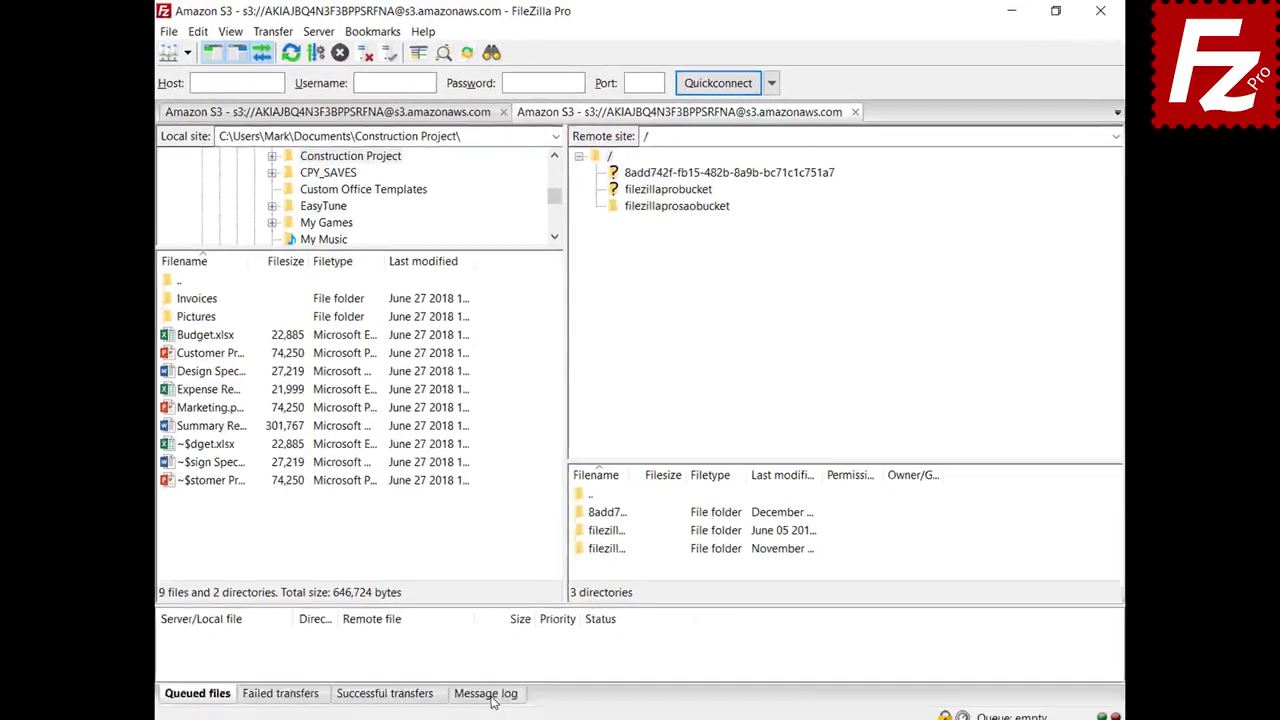
click(490, 690)
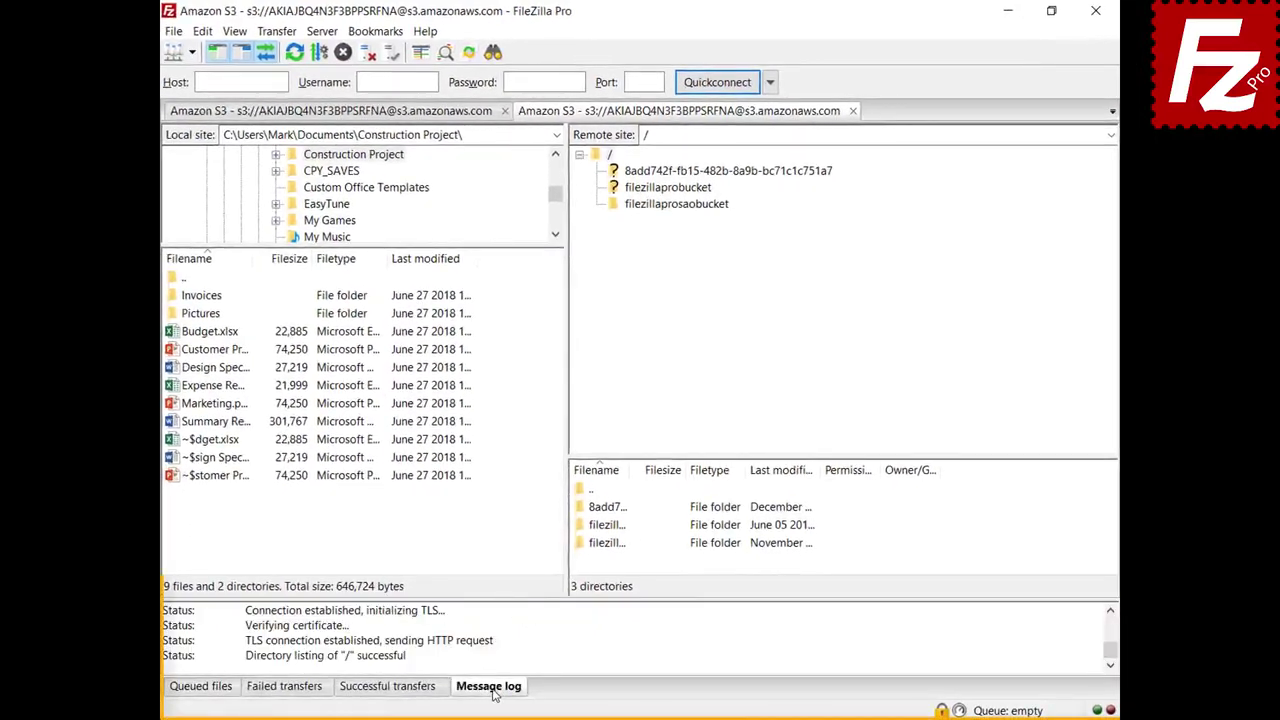
right_click(549, 635)
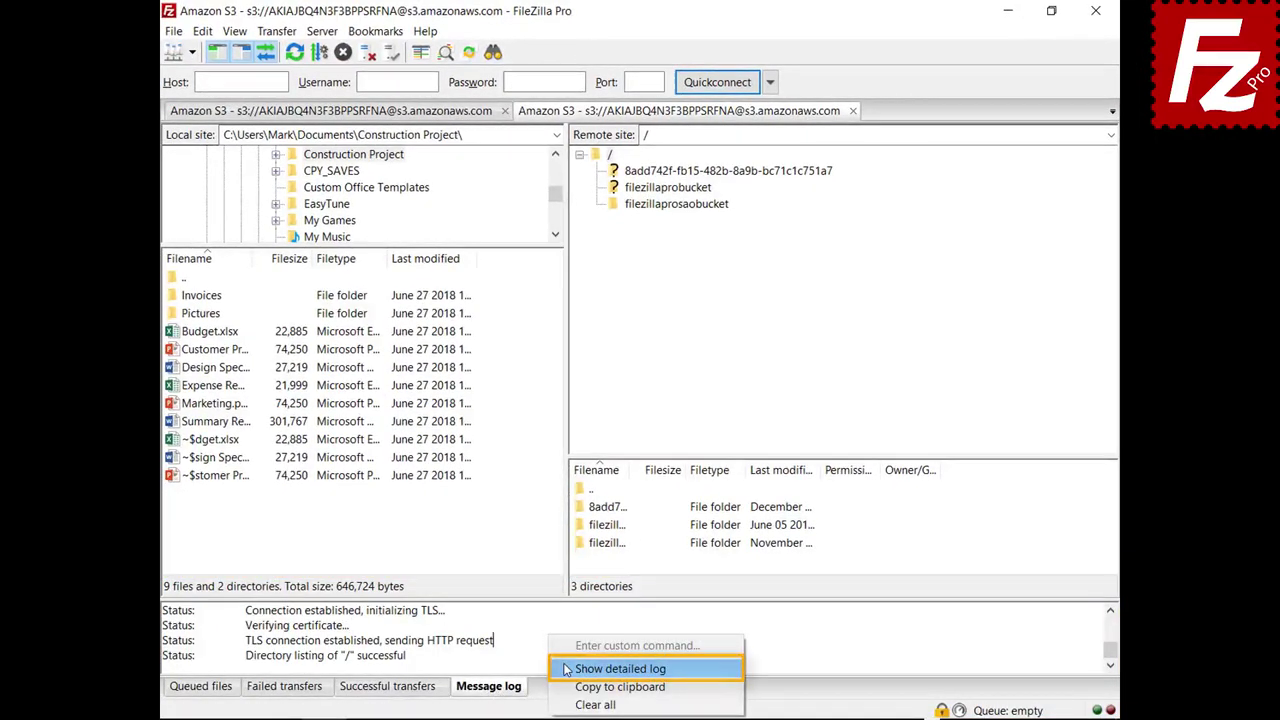
click(565, 669)
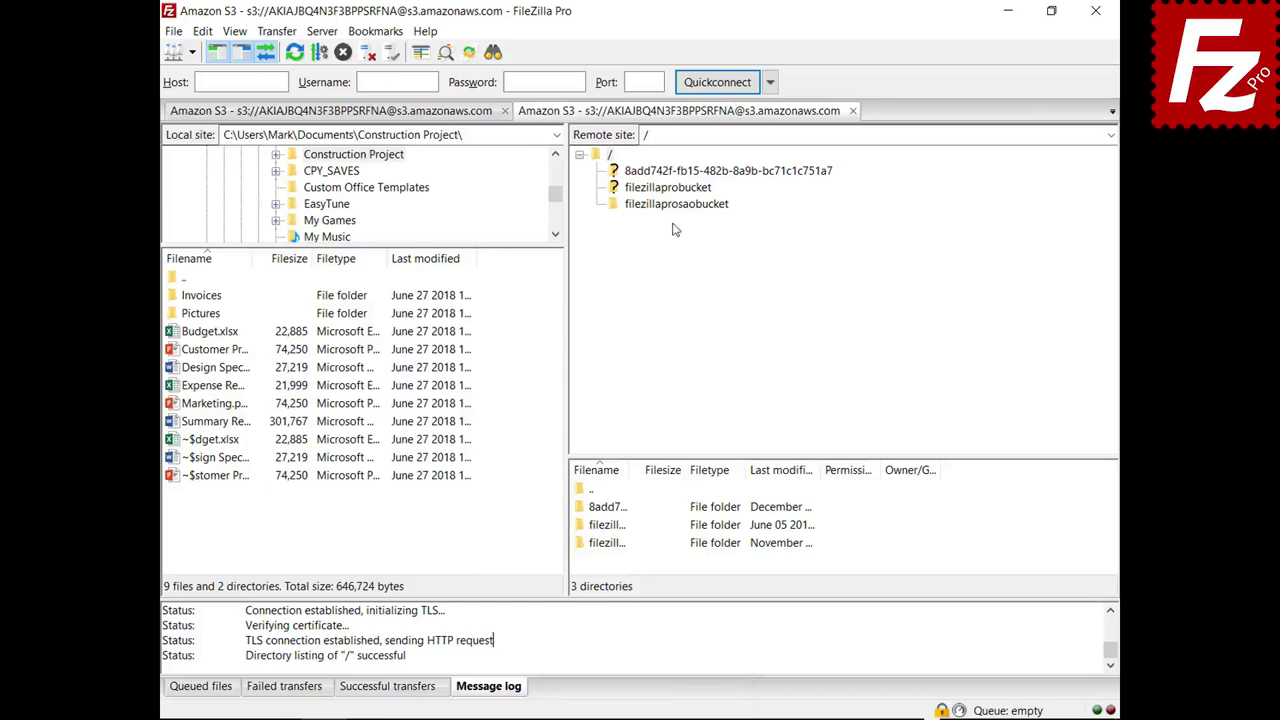
Step: Open filezillaprosaobucket and copy the message log to the clipboard
click(676, 204)
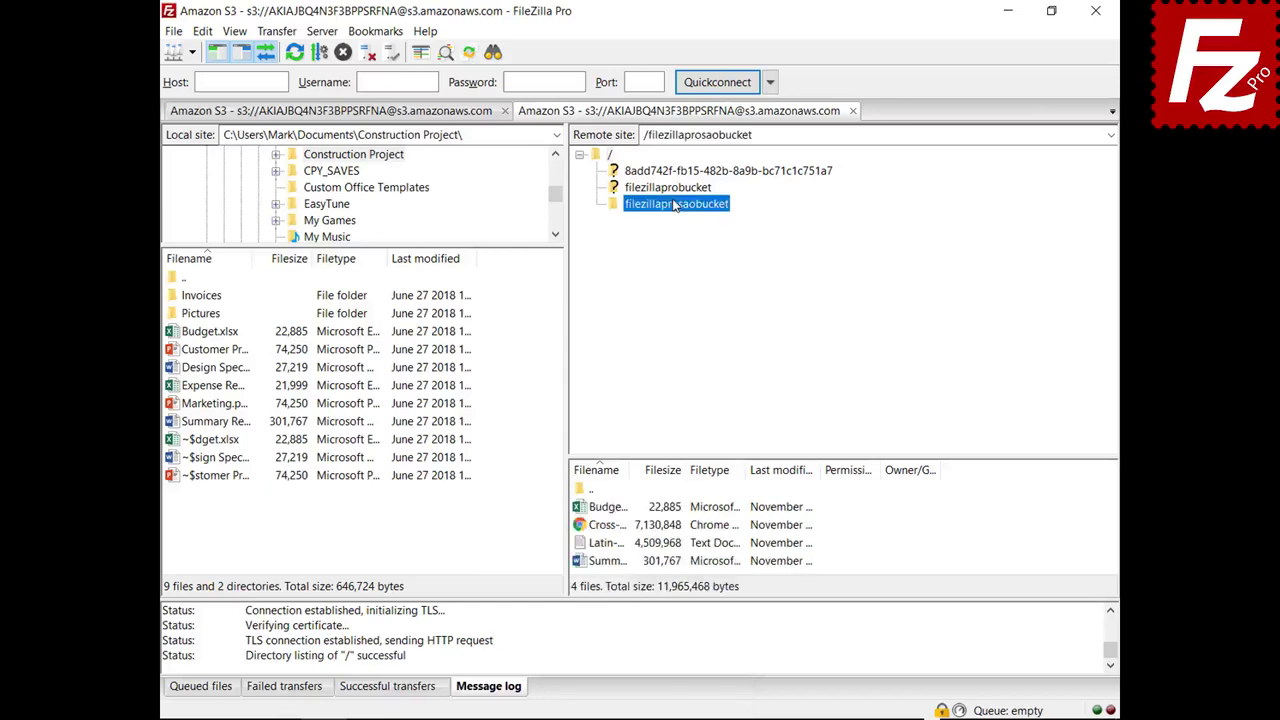
right_click(620, 641)
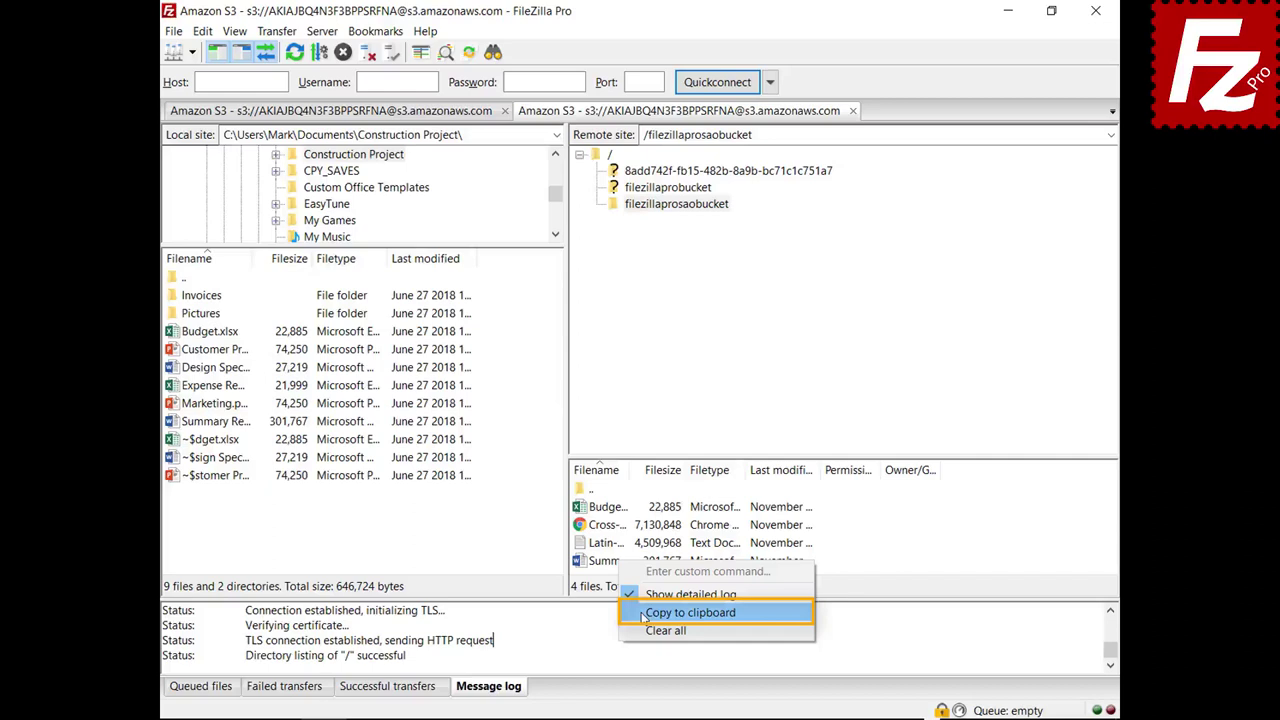
click(690, 612)
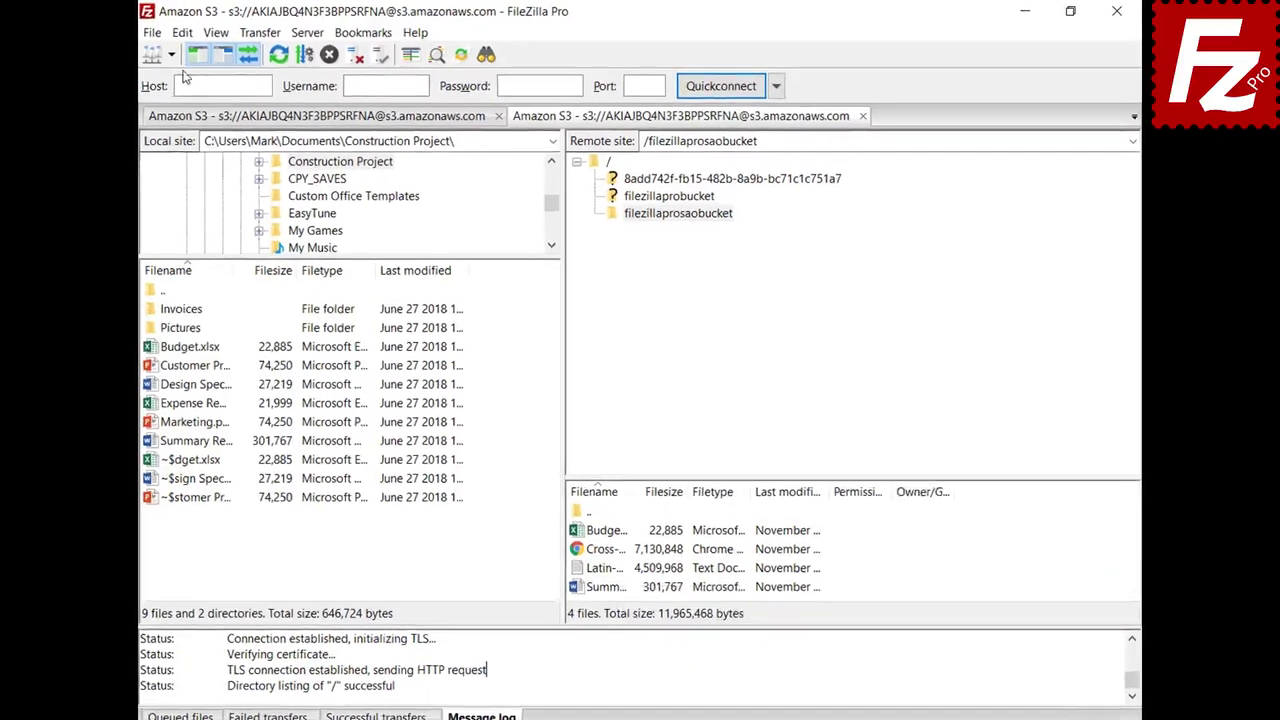
Step: Turn on timestamps in the message log under the Logging settings
click(202, 31)
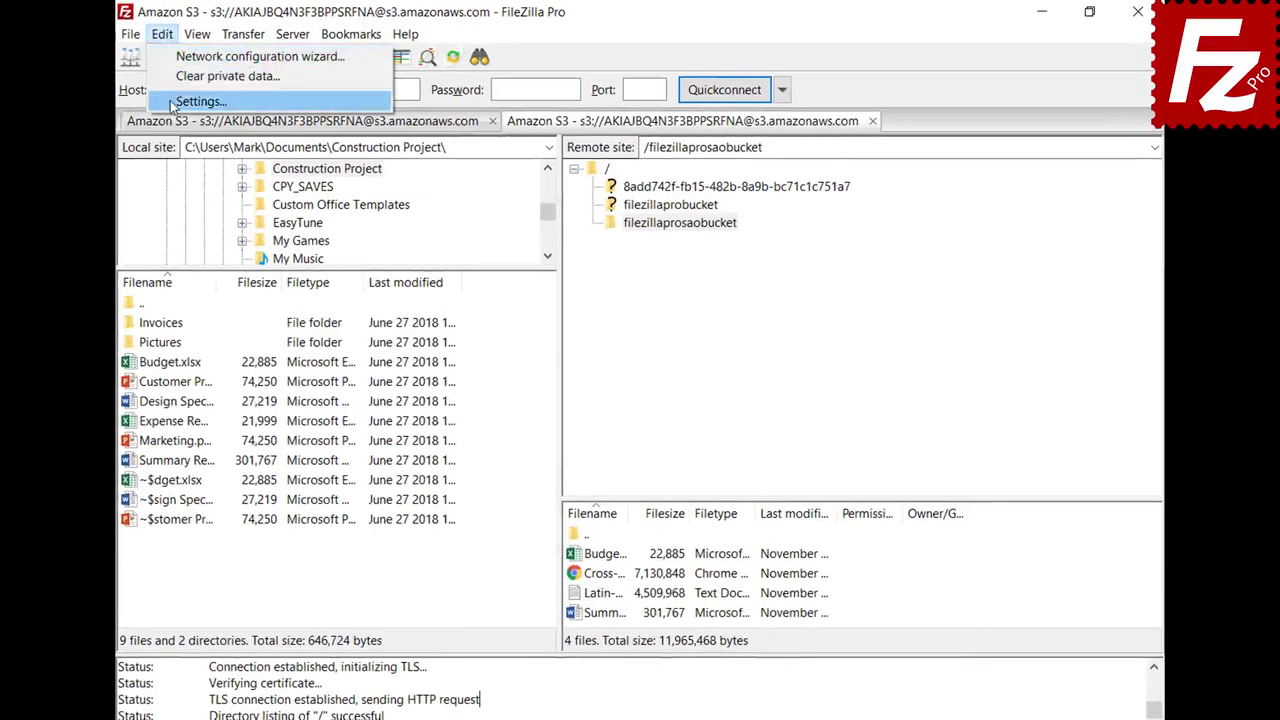
click(190, 101)
scroll(454, 308, down, 1)
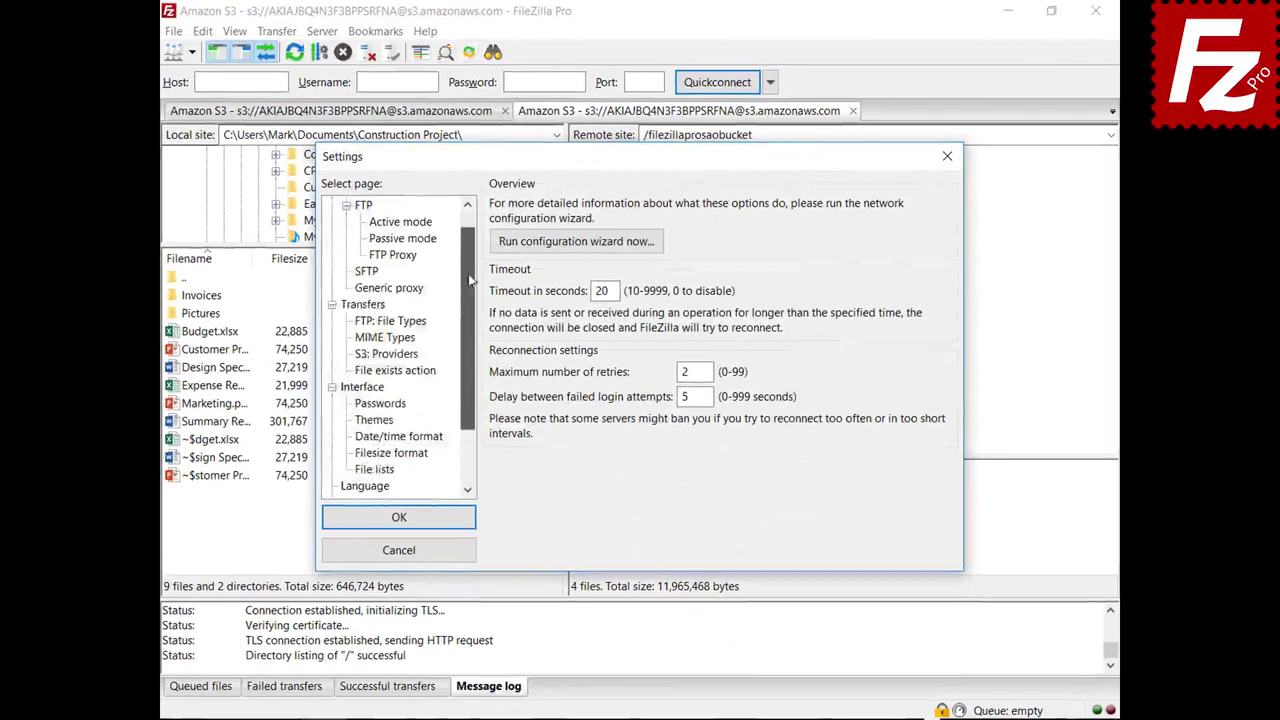
drag(470, 282, 464, 331)
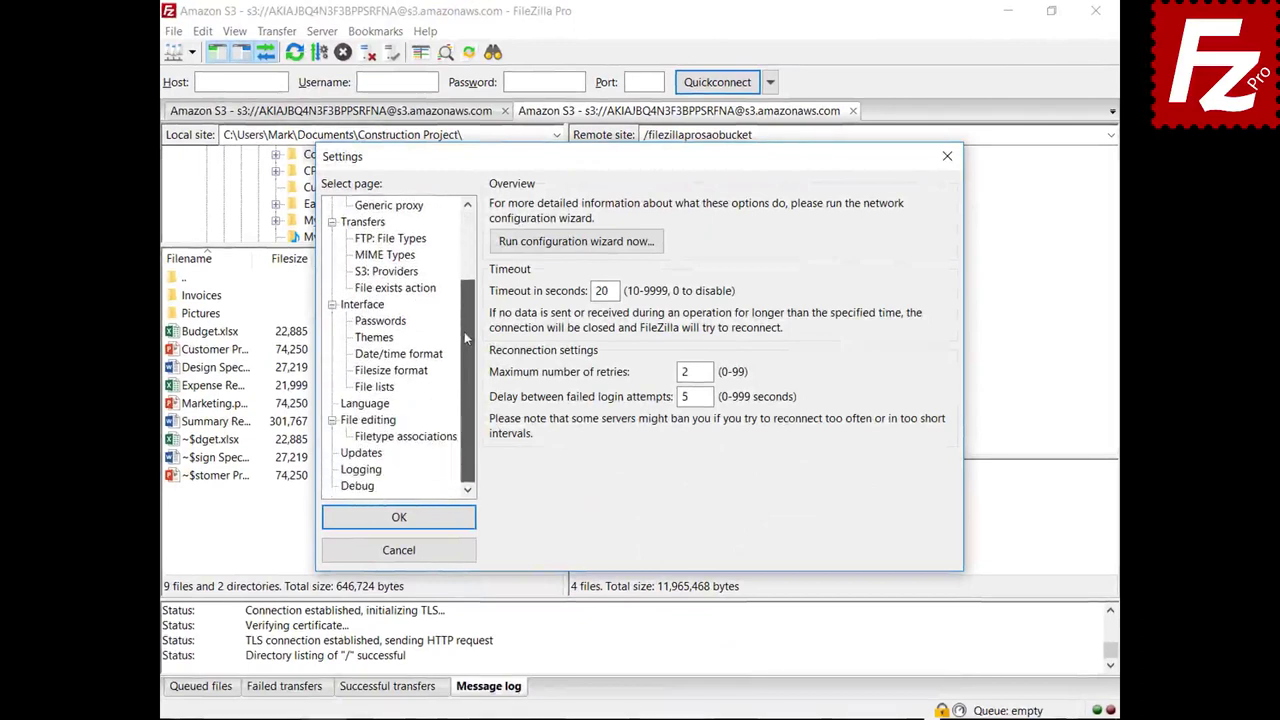
click(361, 469)
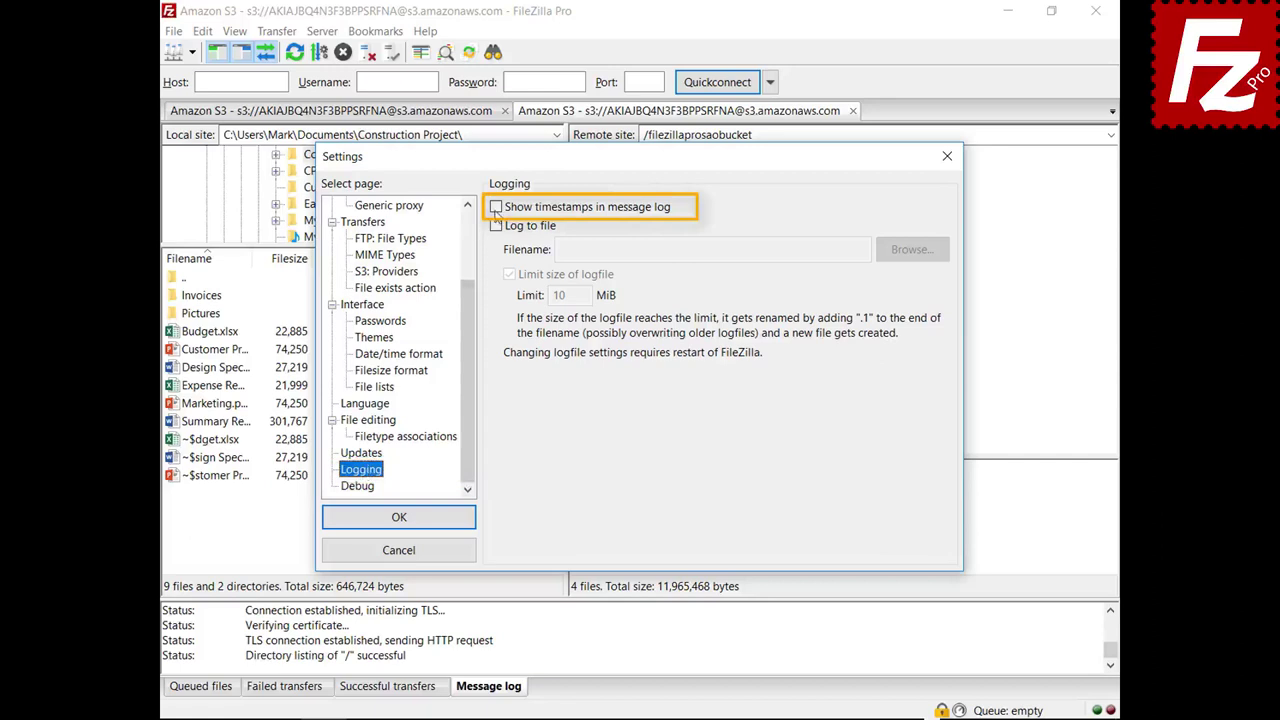
click(495, 208)
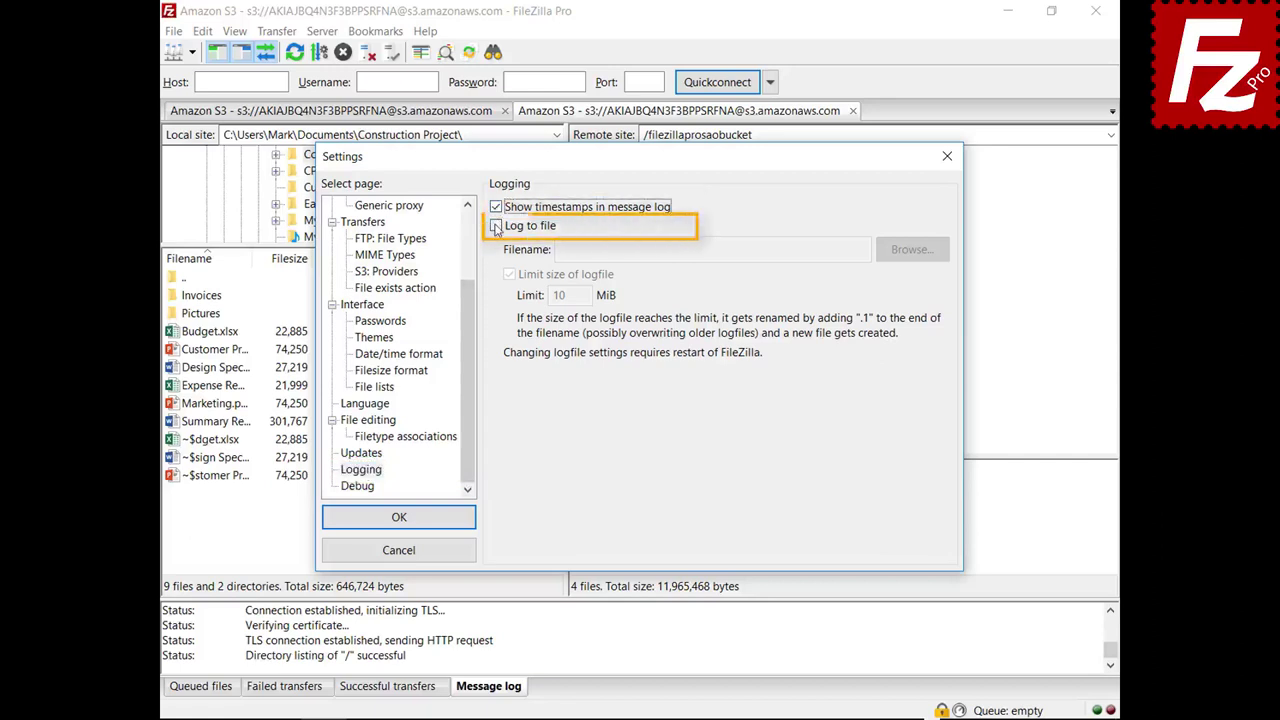
Step: Enable logging to filezilla.log in Documents, then view the Debug settings
click(495, 226)
click(496, 227)
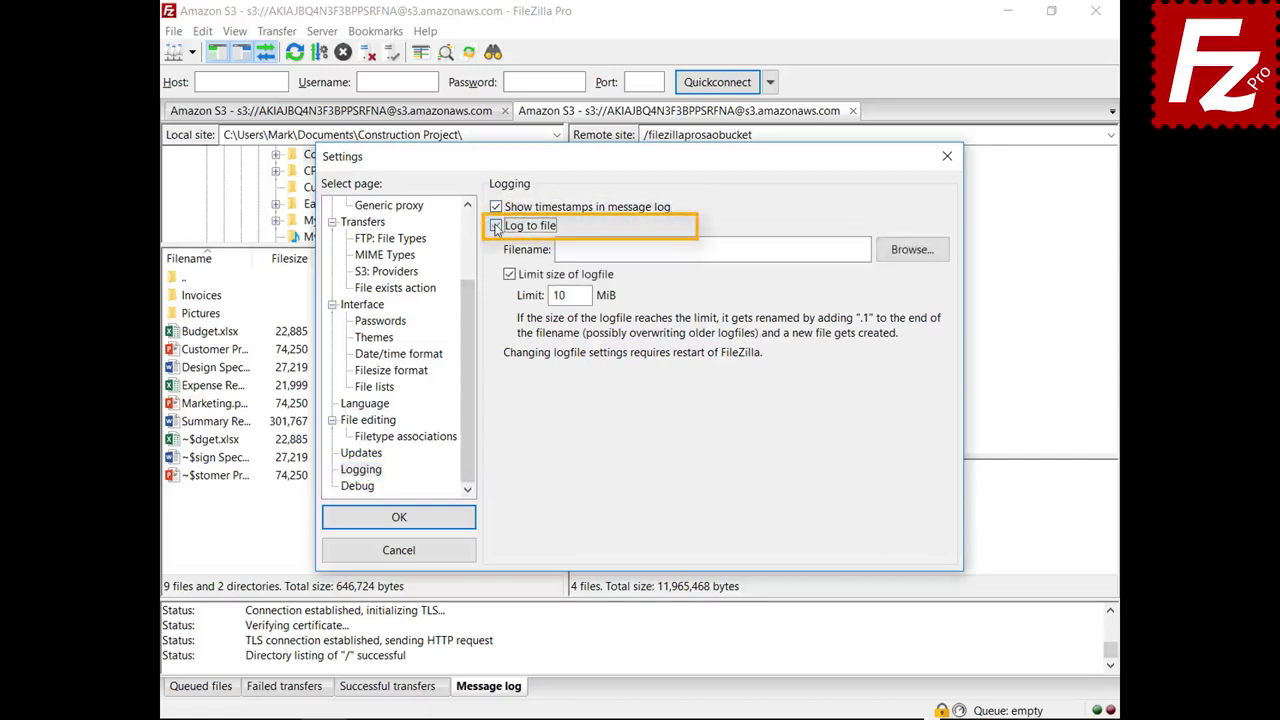
click(907, 259)
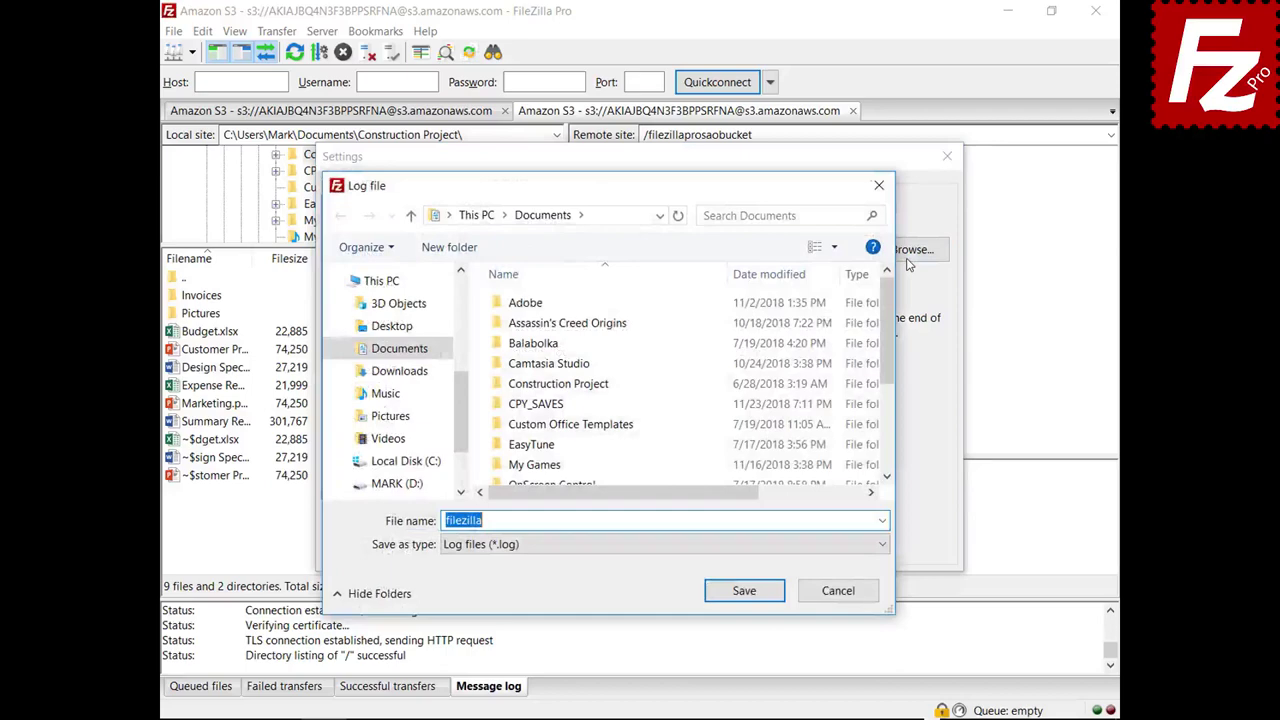
click(744, 590)
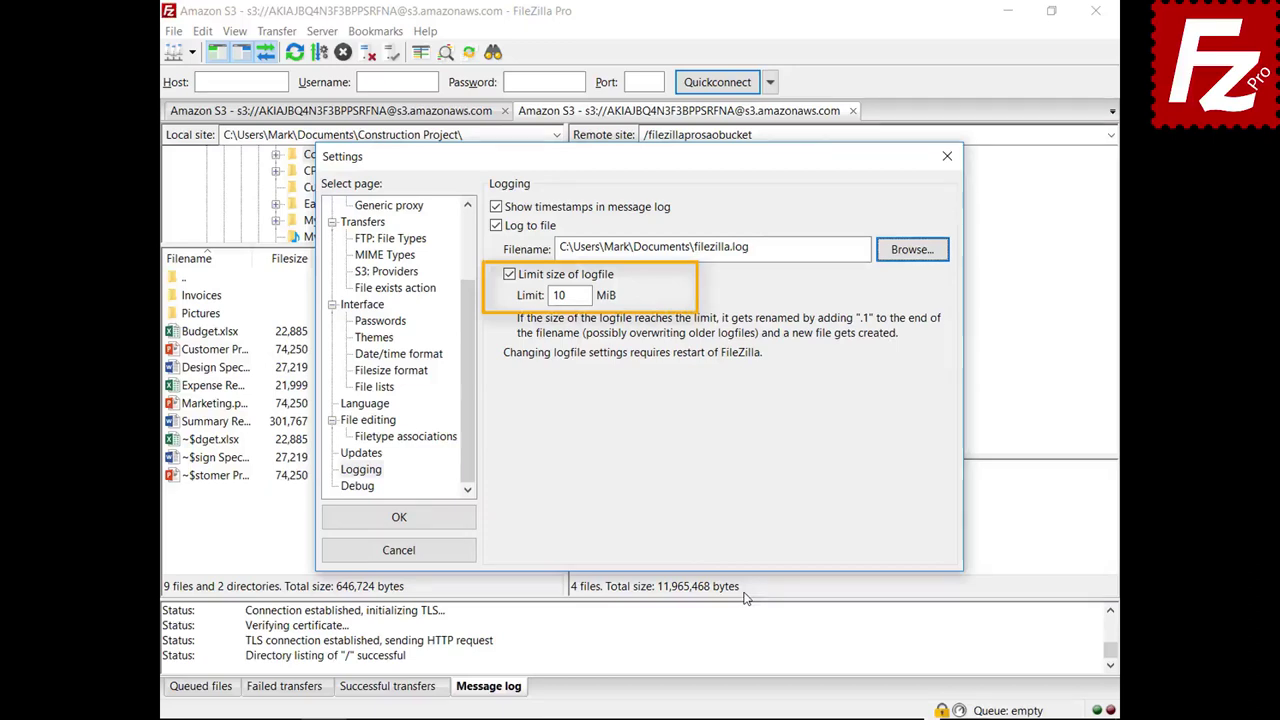
click(371, 491)
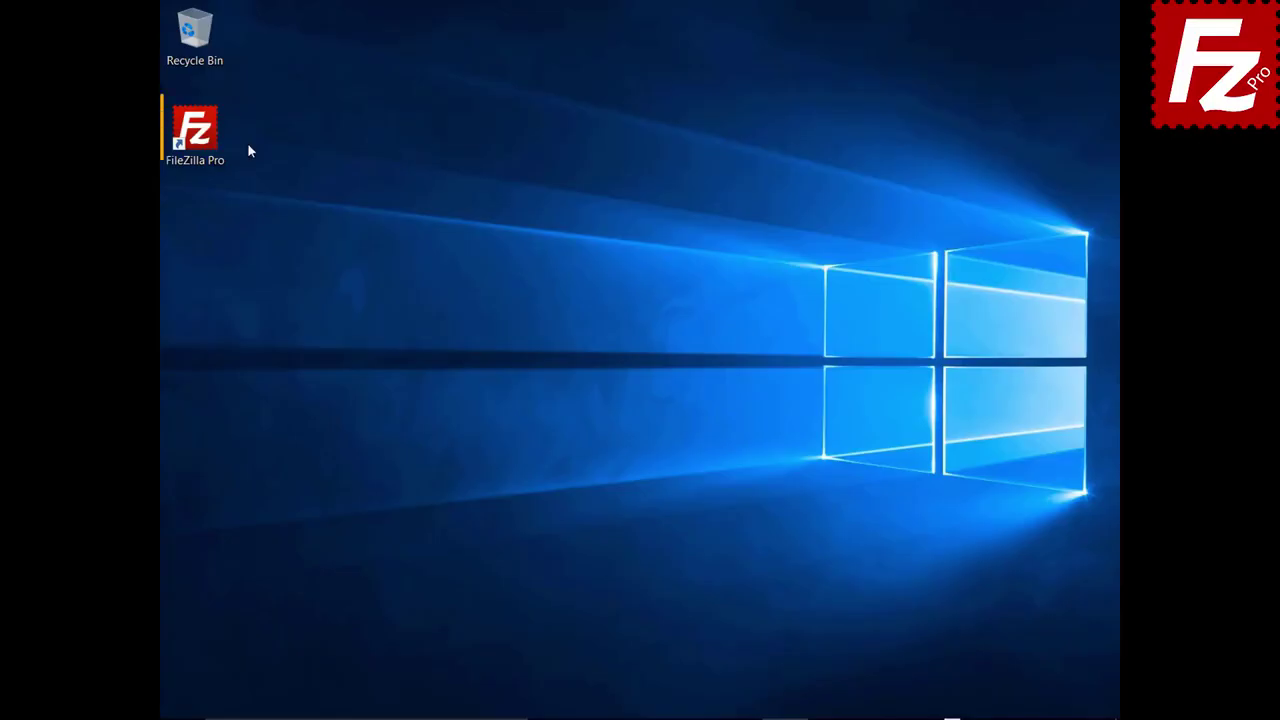
Step: Relaunch FileZilla Pro and create a new SFTP site named Amazon EC2
double_click(205, 143)
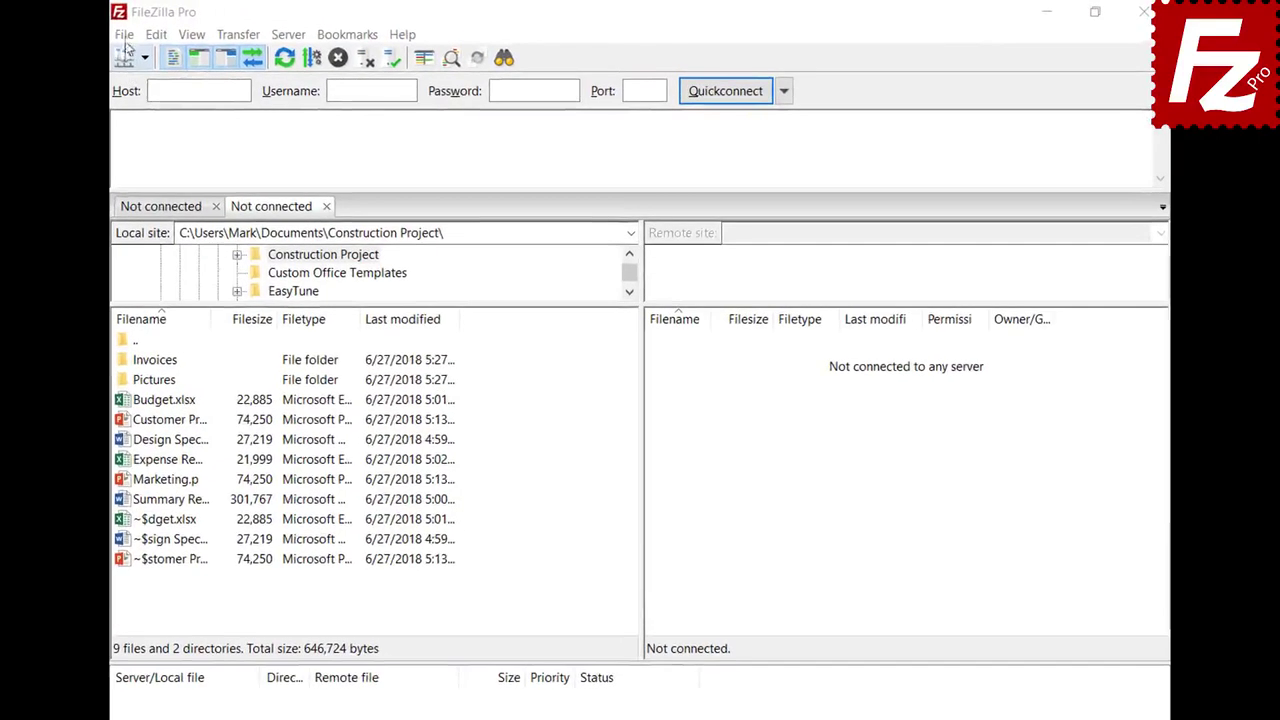
click(124, 34)
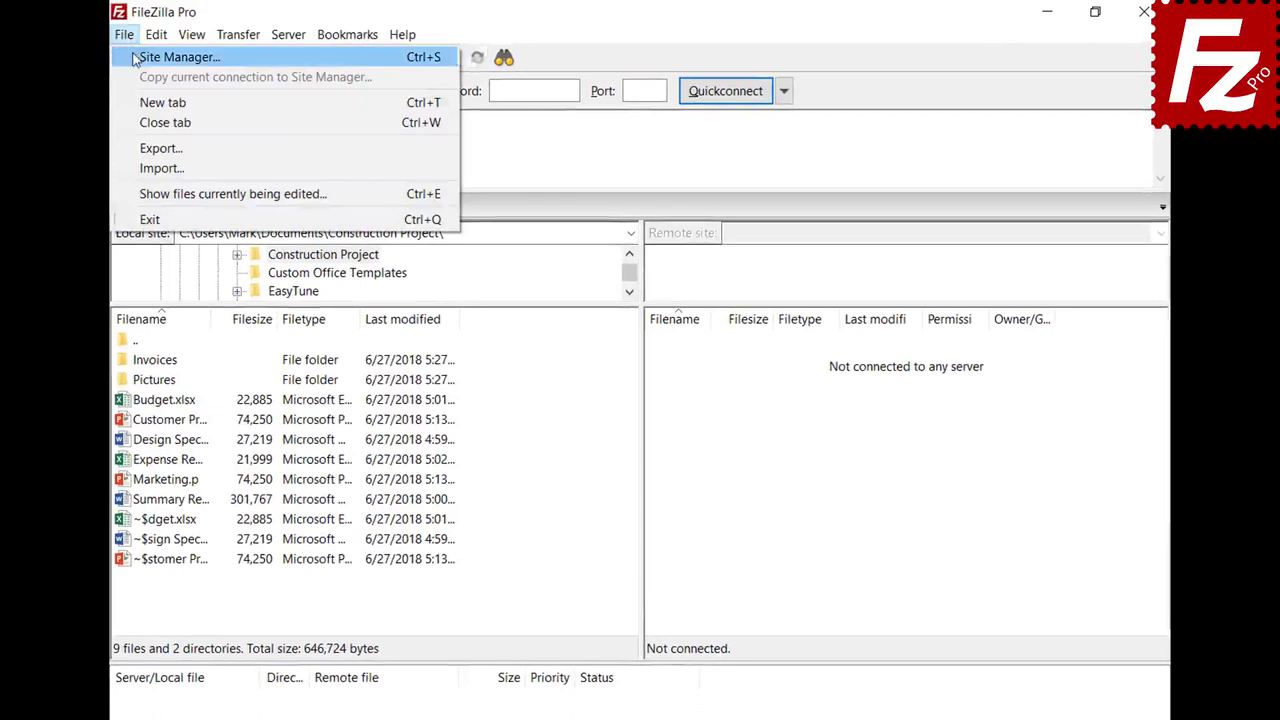
click(130, 54)
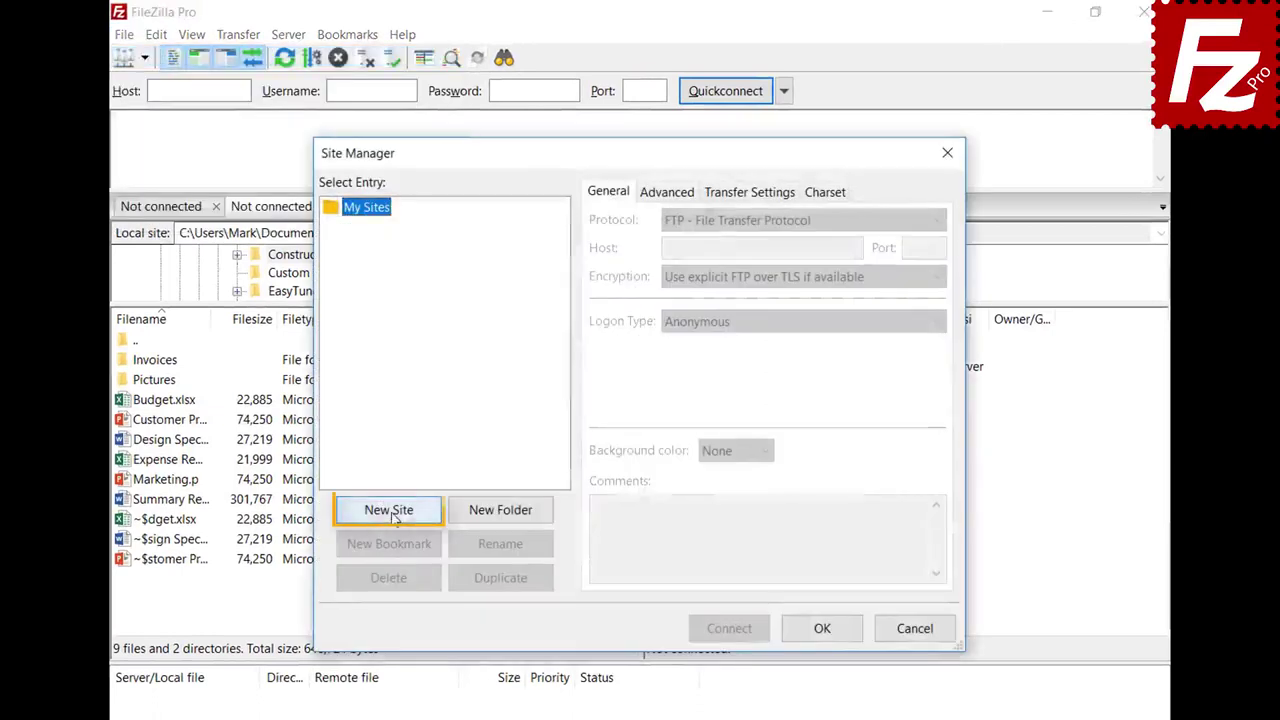
click(390, 510)
text(Ama)
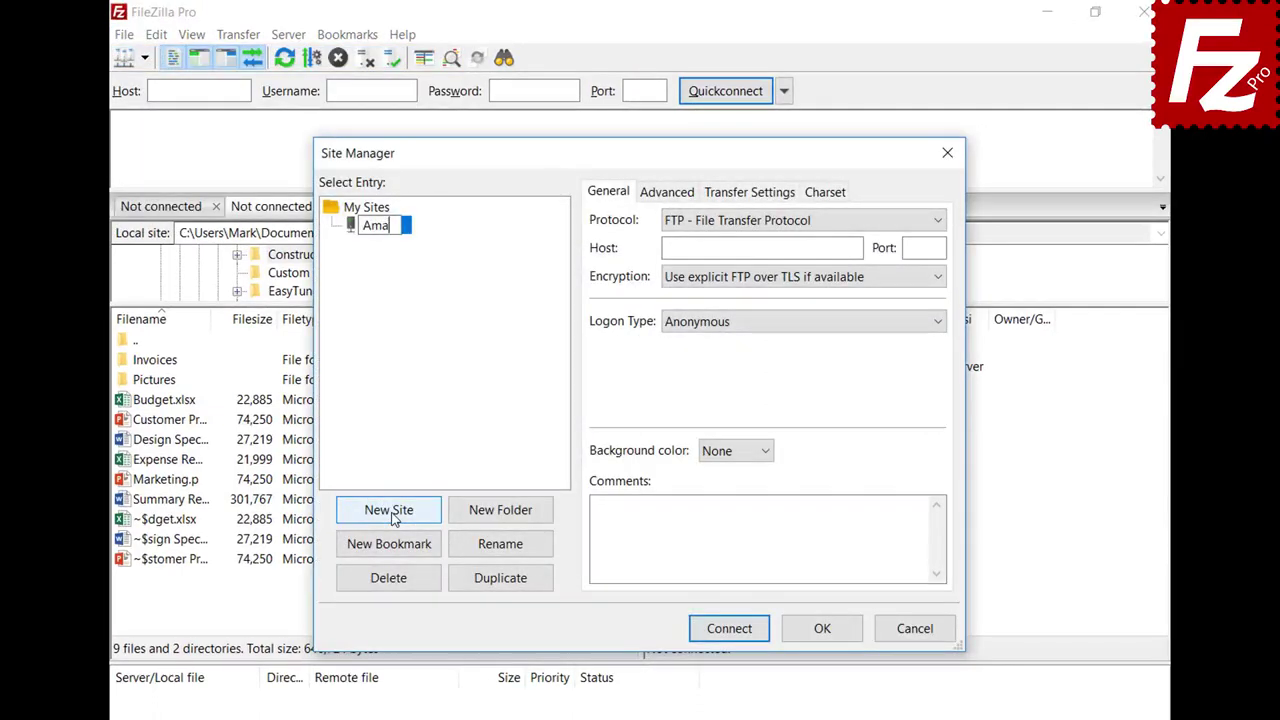
text(zon EC2)
key(Return)
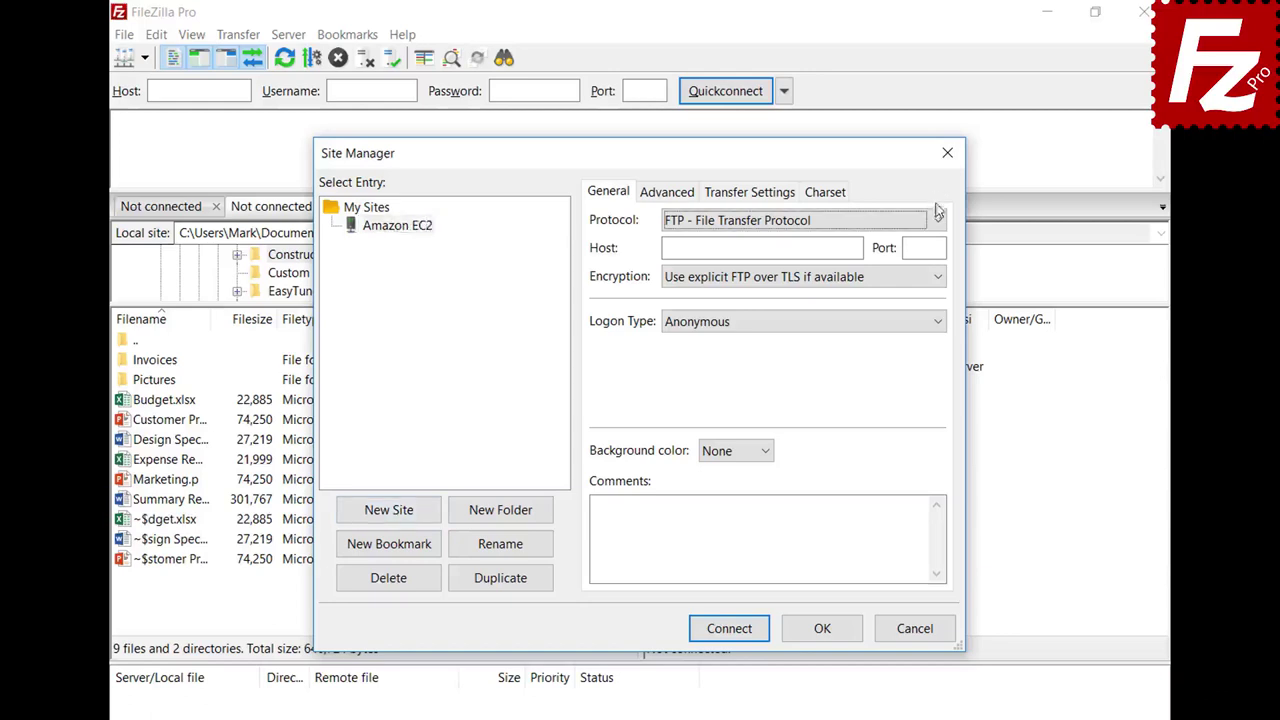
click(938, 222)
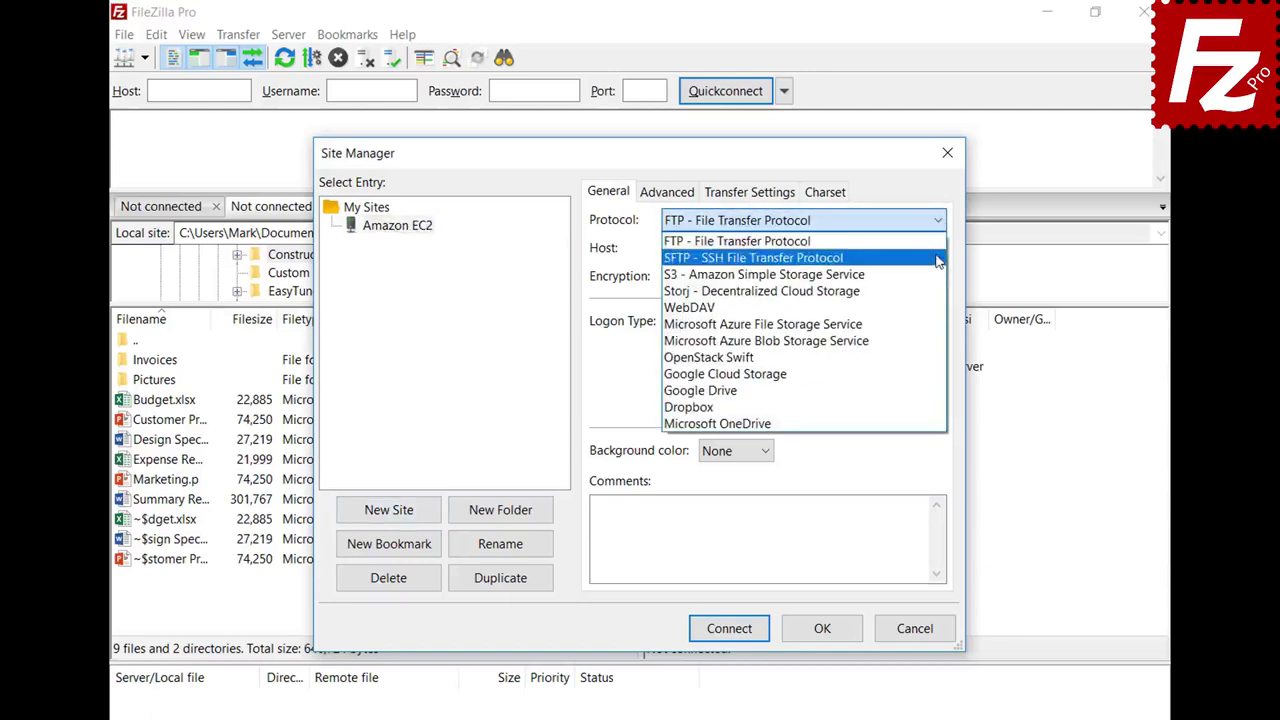
click(938, 257)
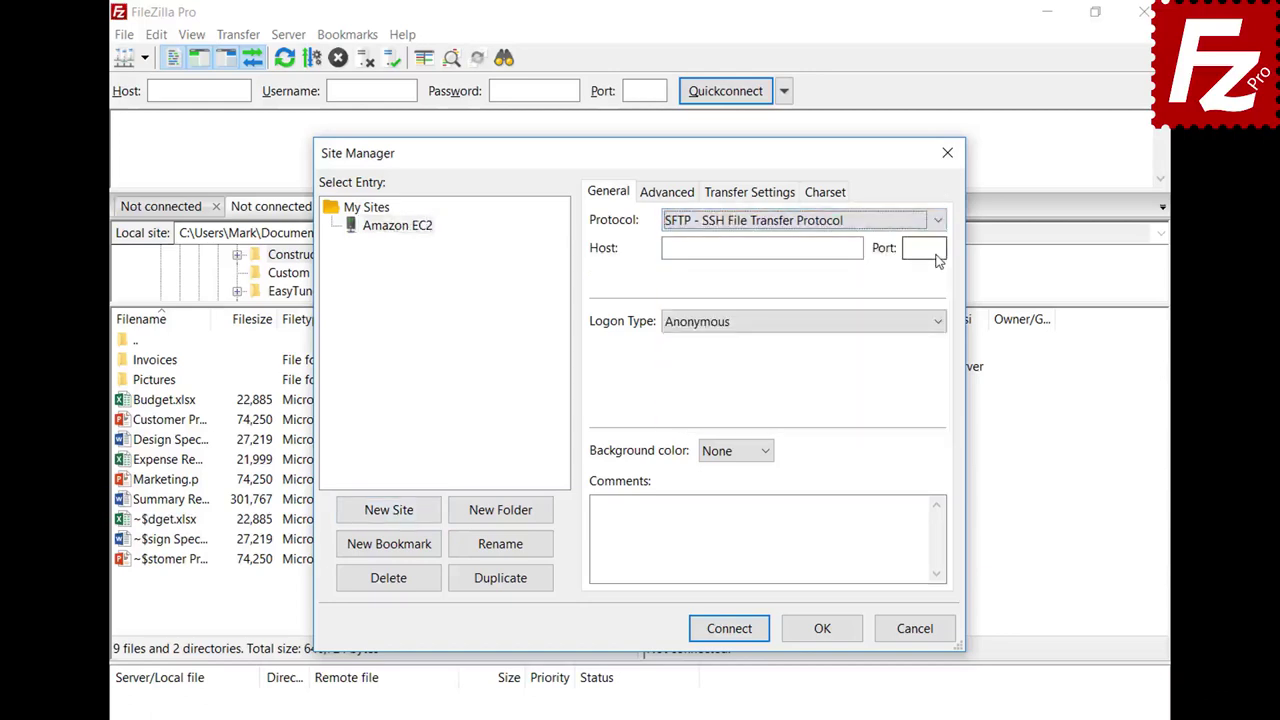
Step: Paste the EC2 host and use Key file logon as ubuntu with AWSKeyPair.pem
click(801, 249)
key(ctrl+v)
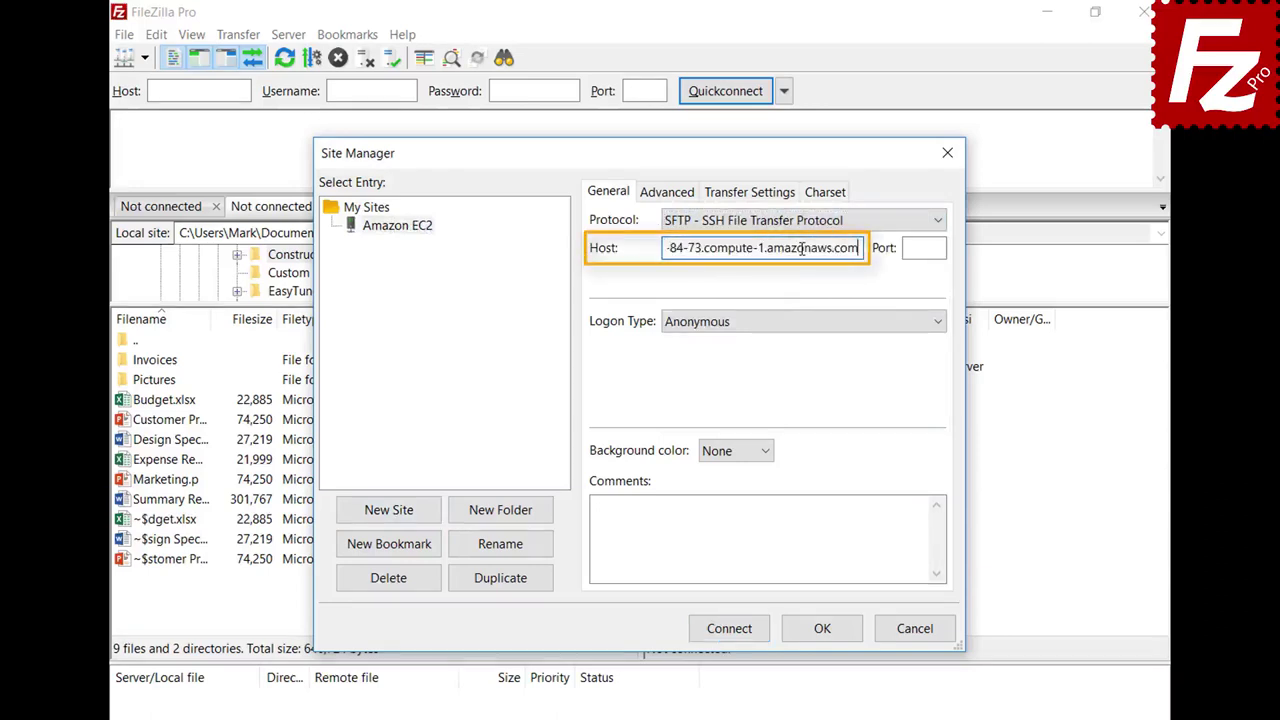
click(817, 324)
click(816, 408)
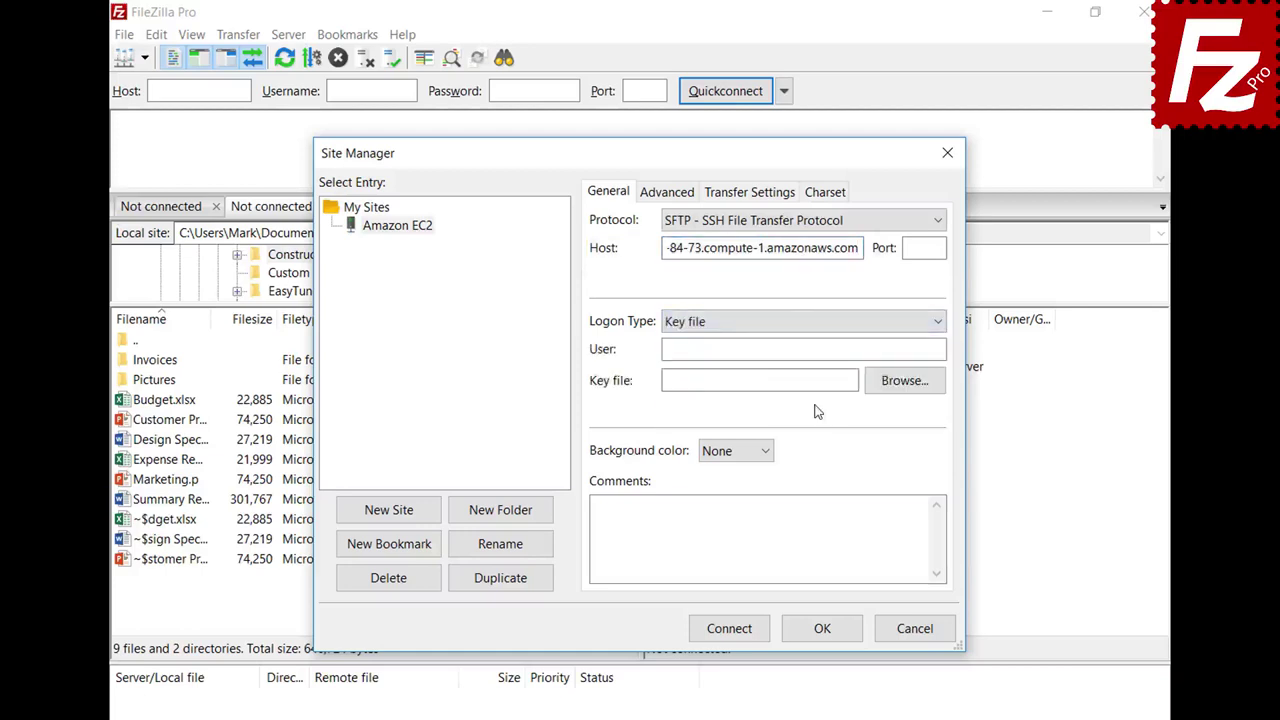
click(822, 351)
text(ubuntu)
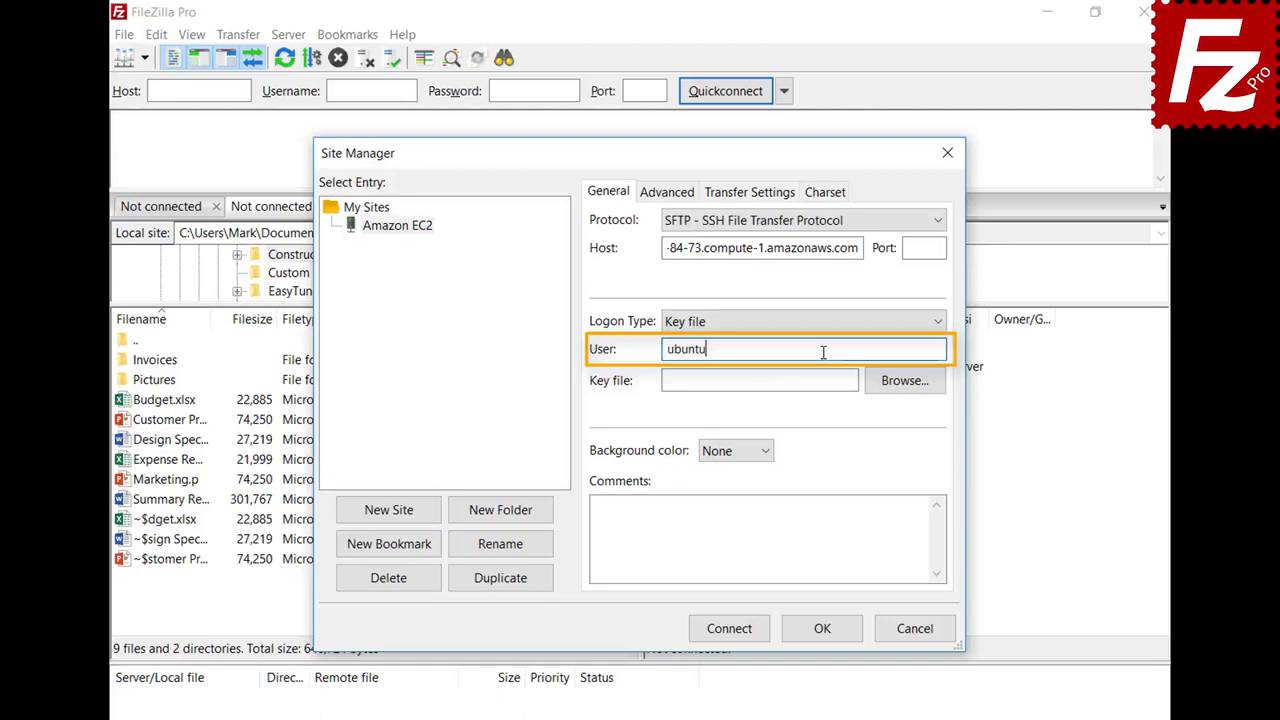
click(904, 381)
double_click(594, 547)
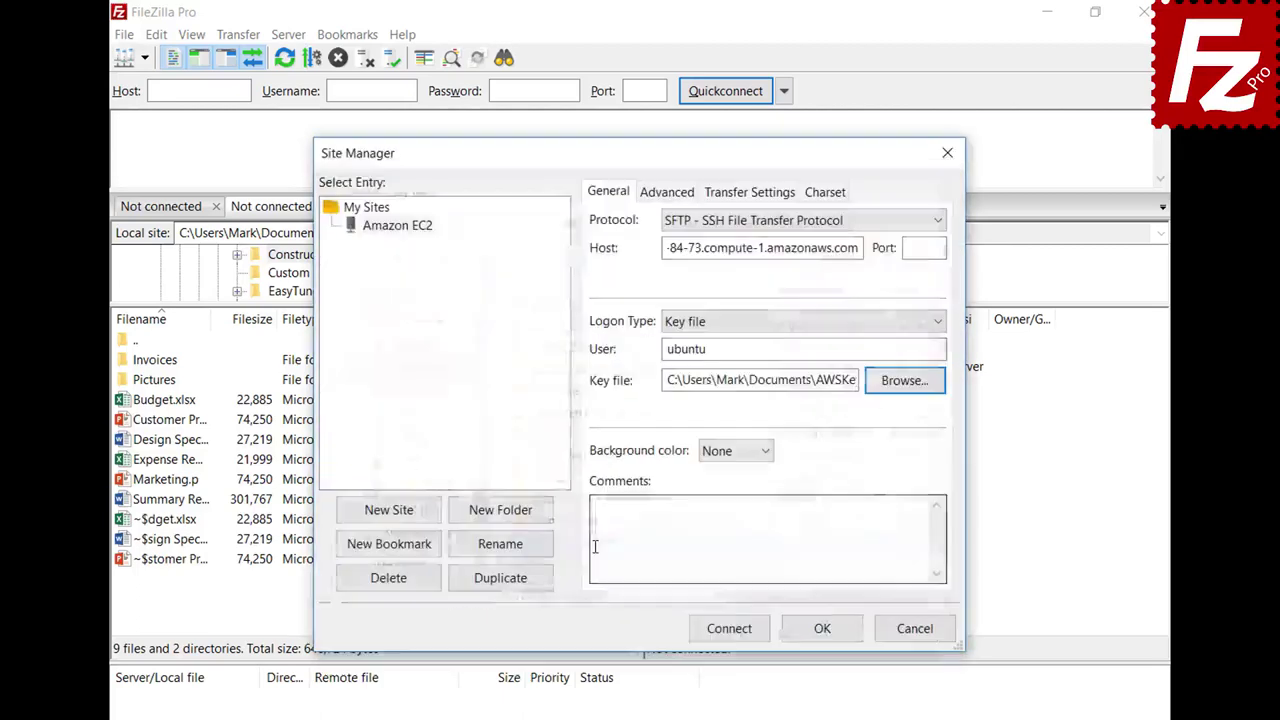
Step: Connect to Amazon EC2, always trusting the server's unknown host key
click(732, 636)
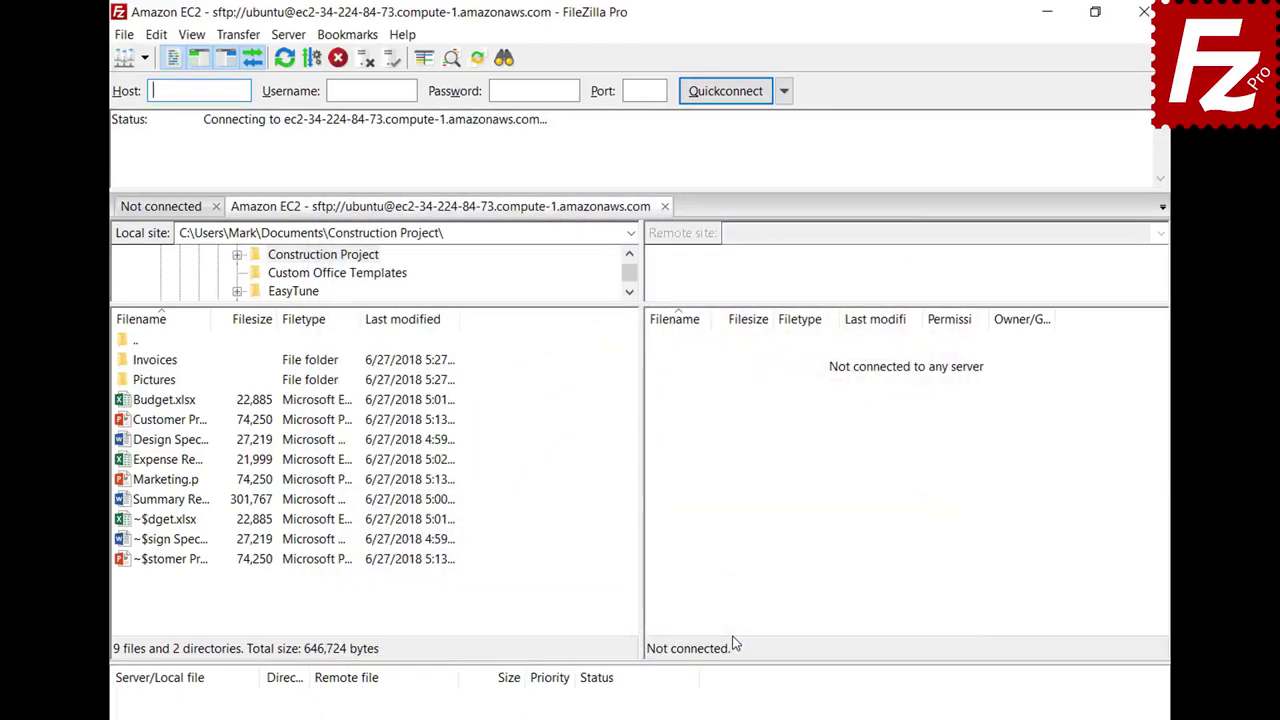
click(433, 477)
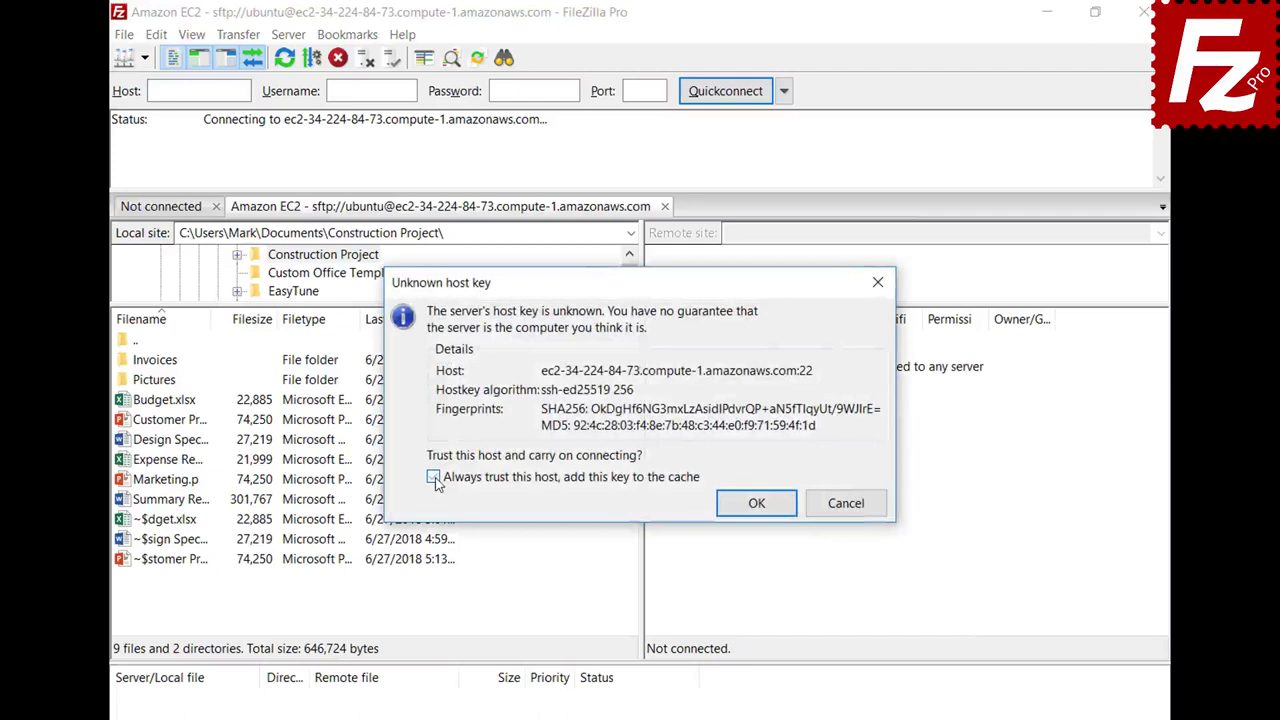
click(756, 504)
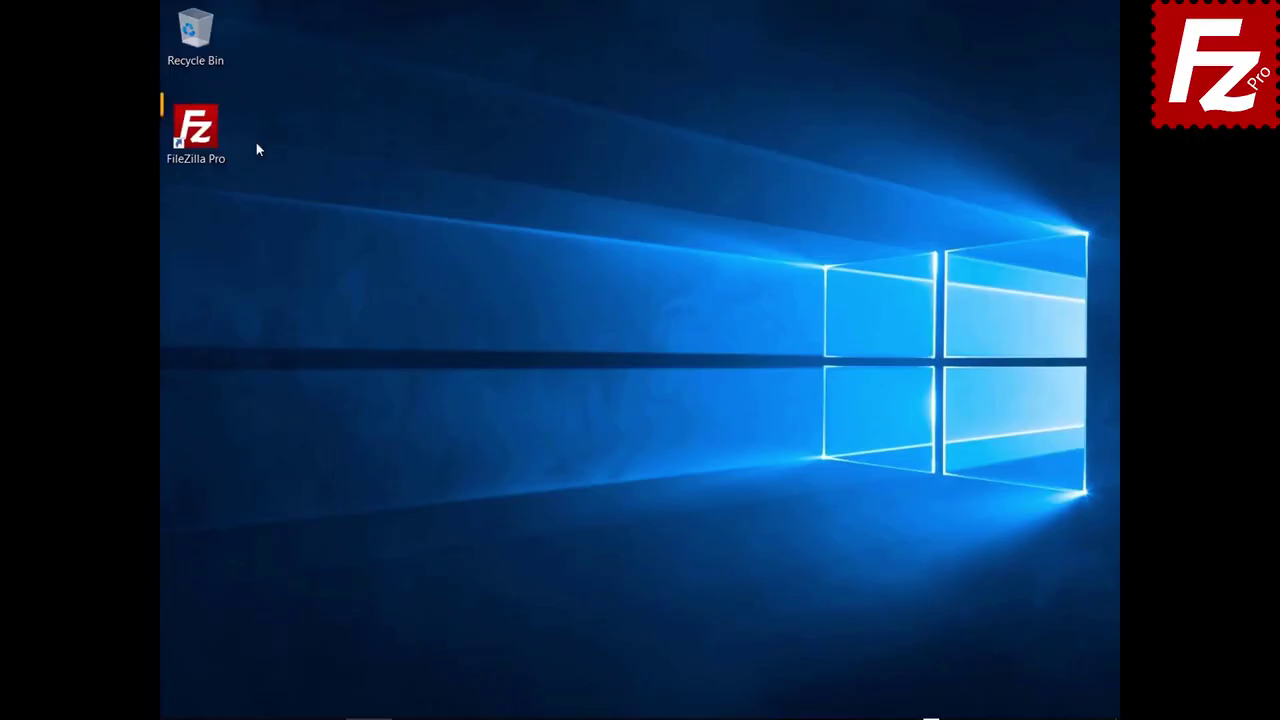
Step: Relaunch FileZilla Pro and create a new site named S3 Connection using the S3 protocol
double_click(207, 143)
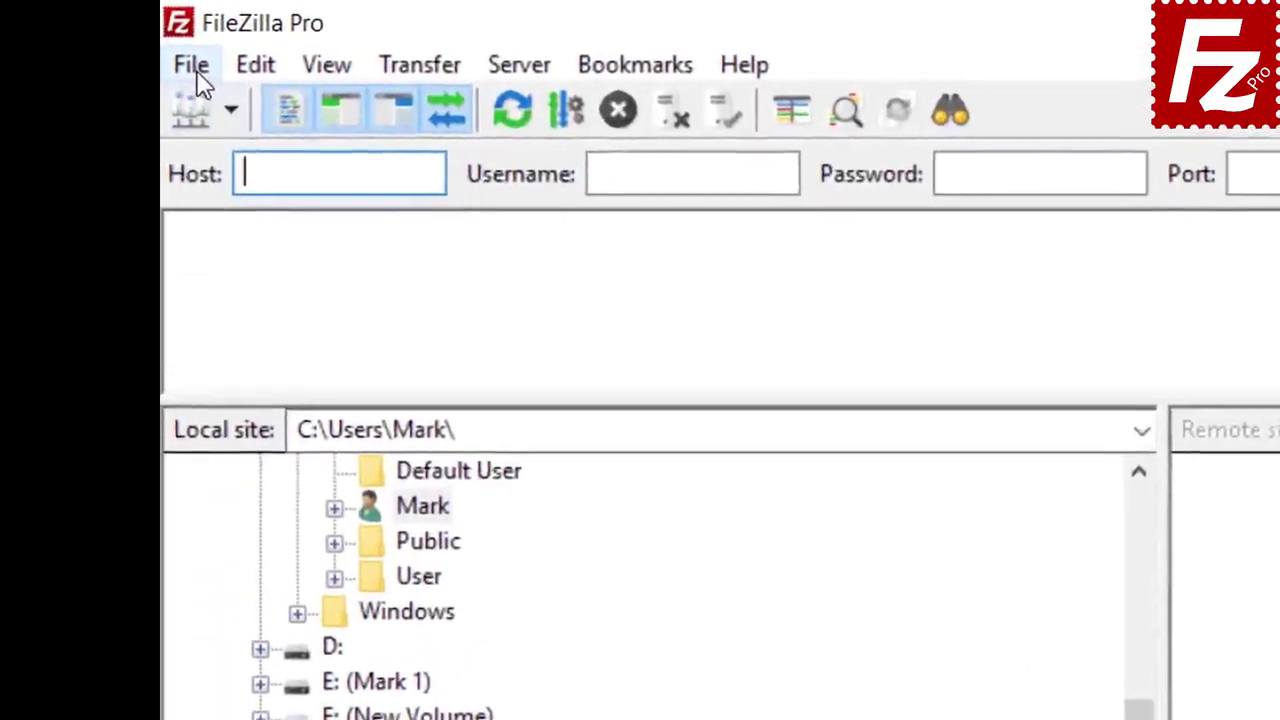
click(197, 76)
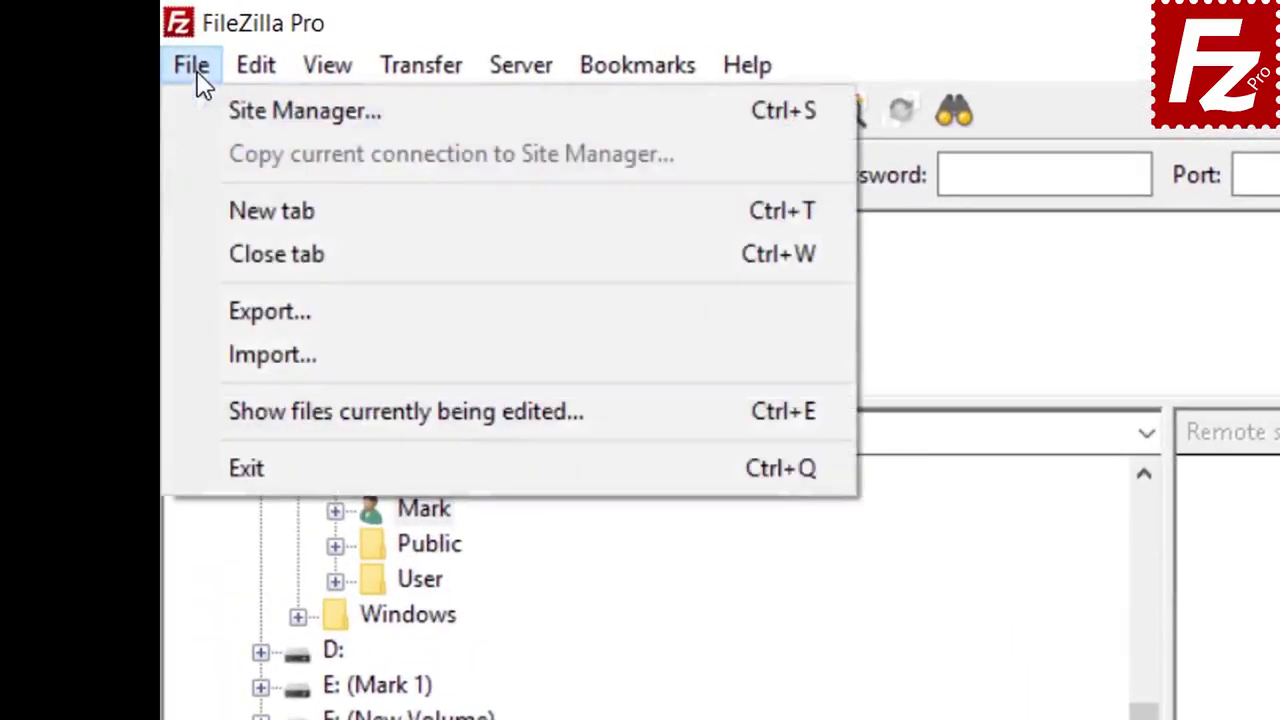
click(234, 110)
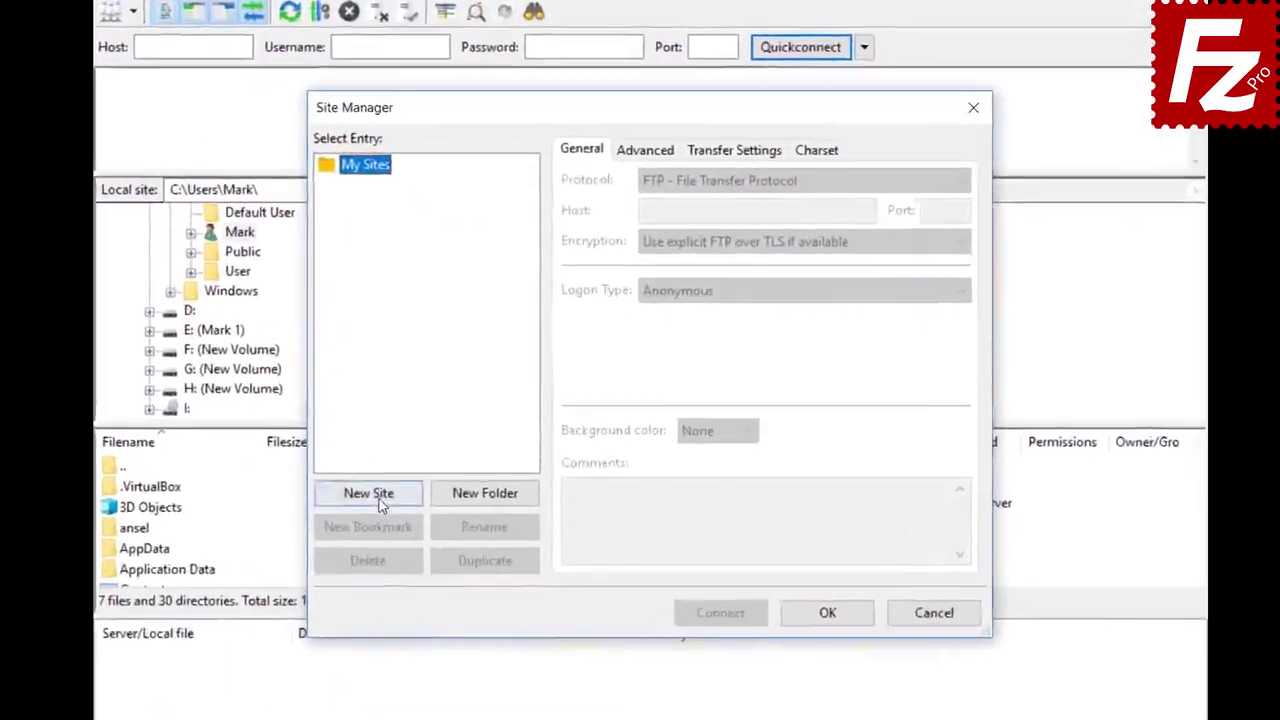
click(415, 469)
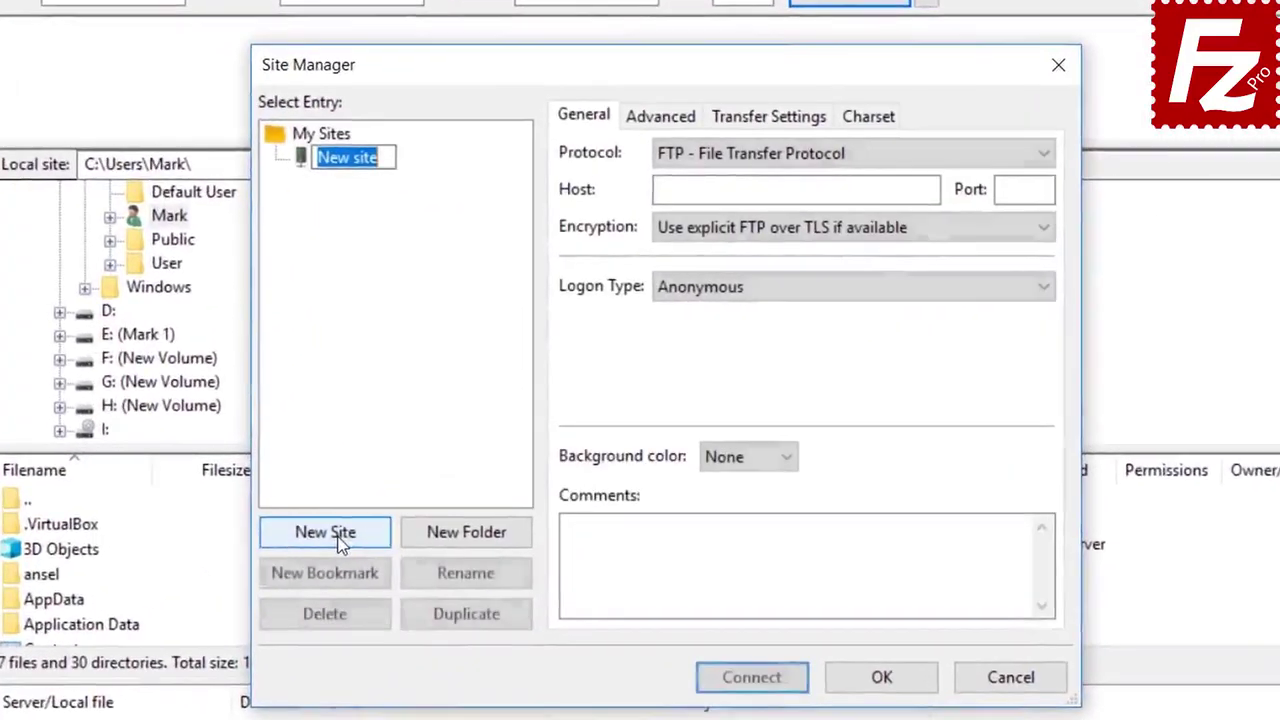
text(S3)
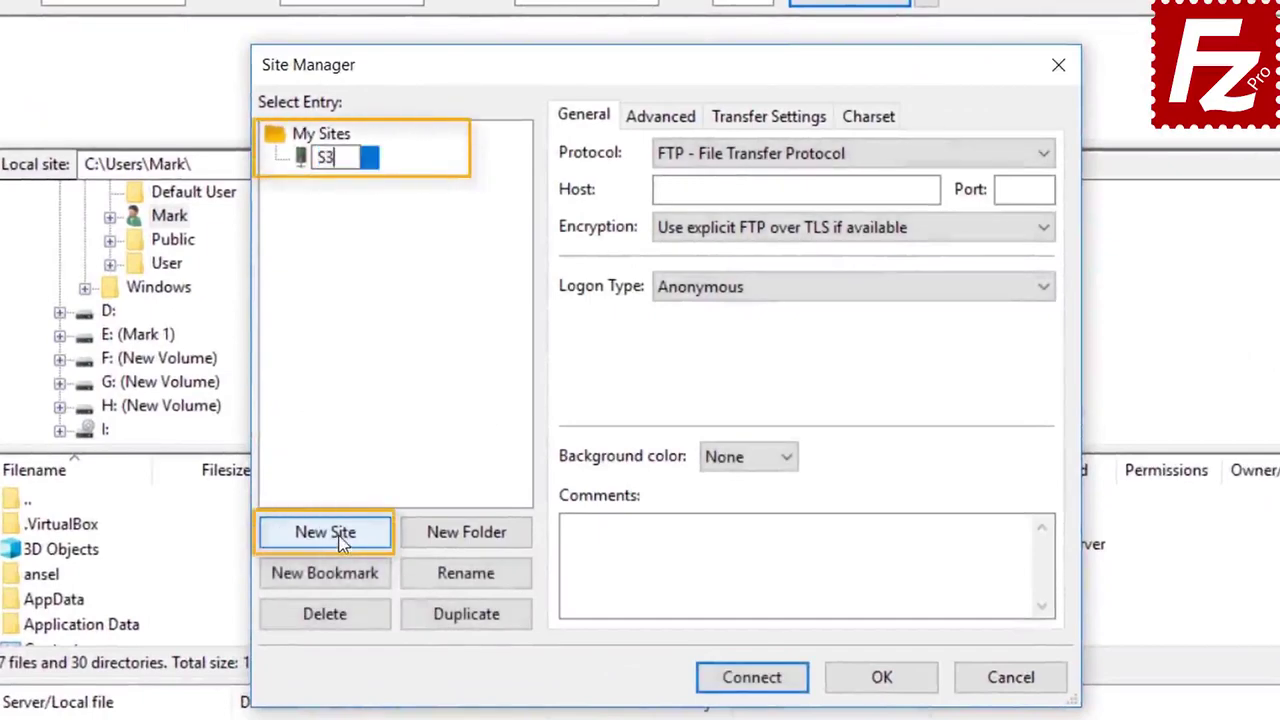
text( Connec)
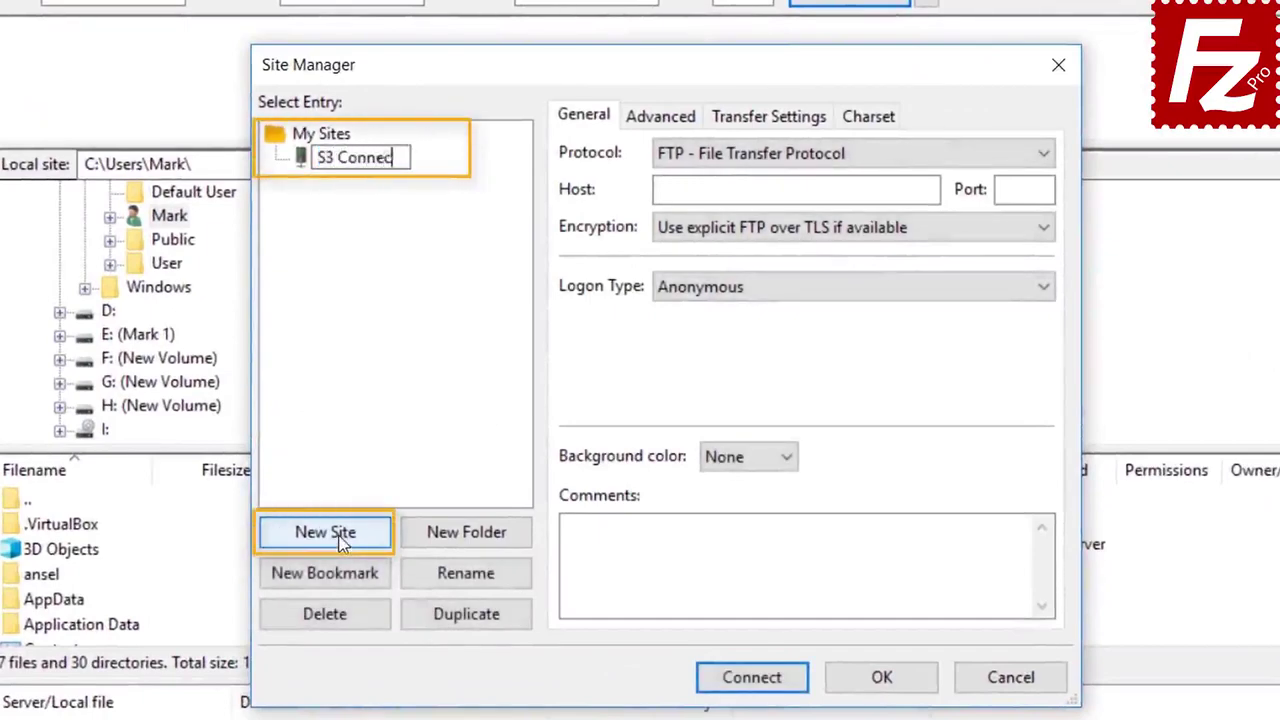
text(tion)
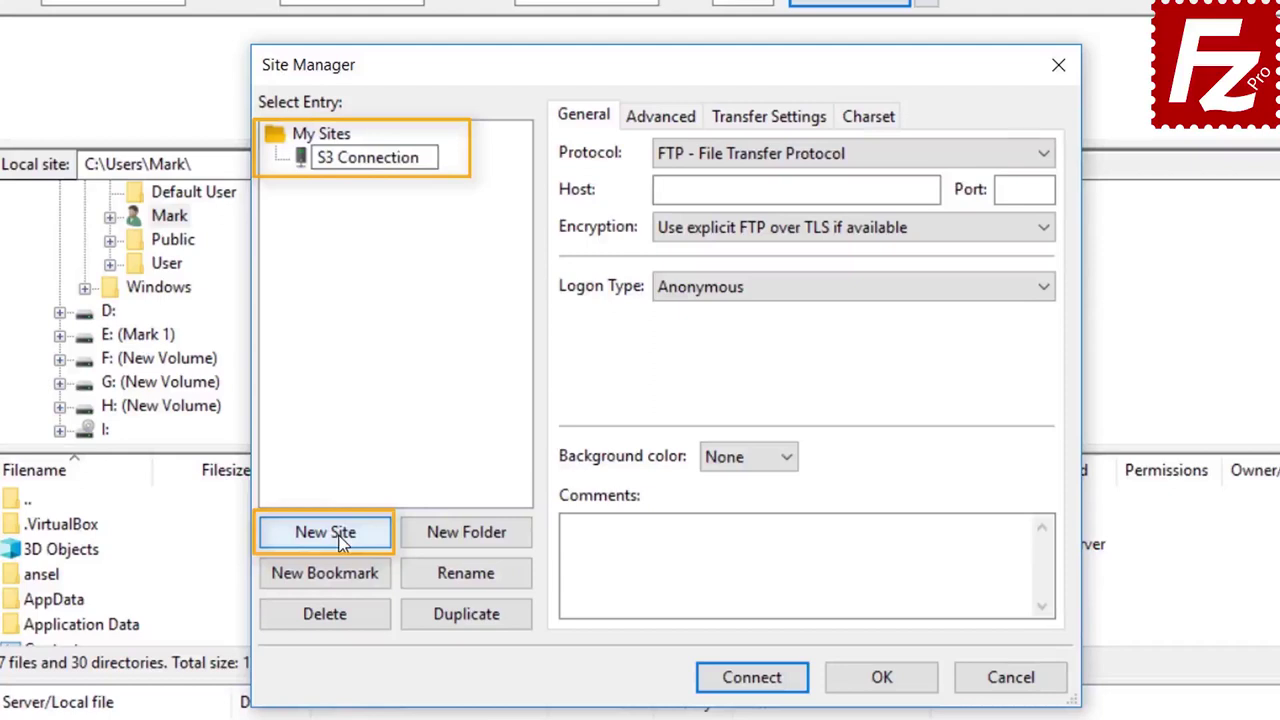
click(828, 156)
click(828, 156)
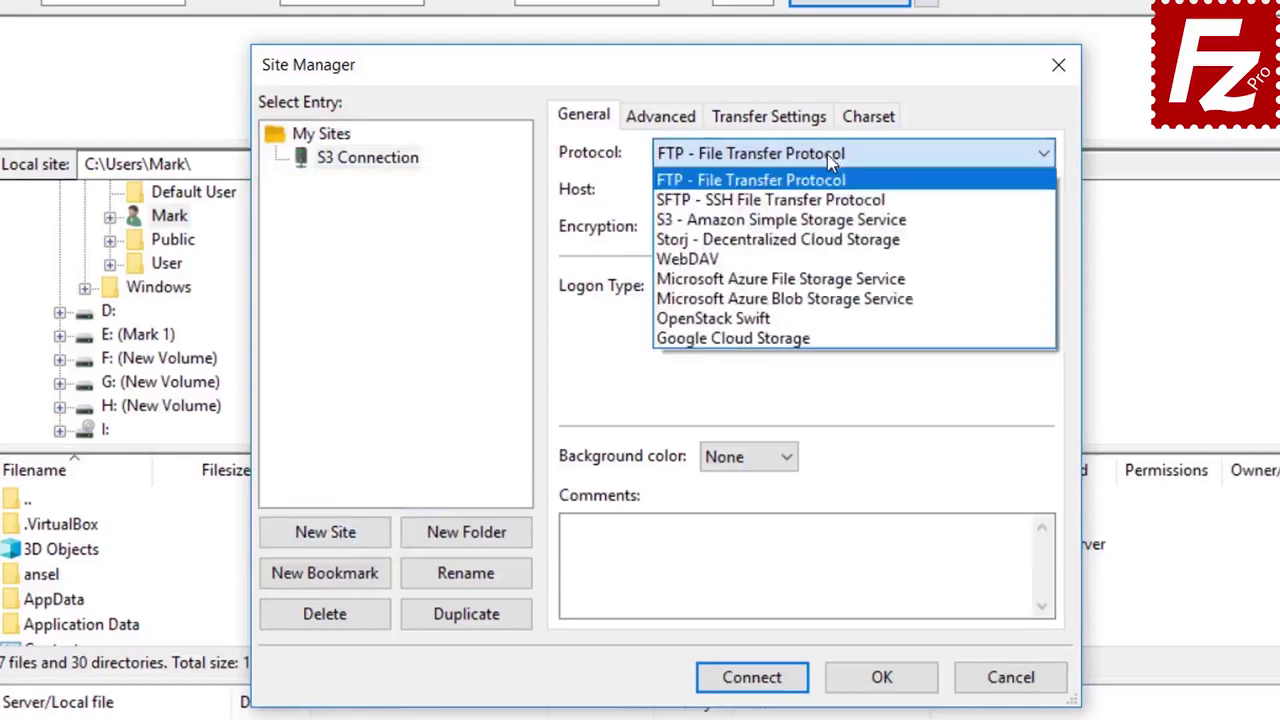
click(828, 222)
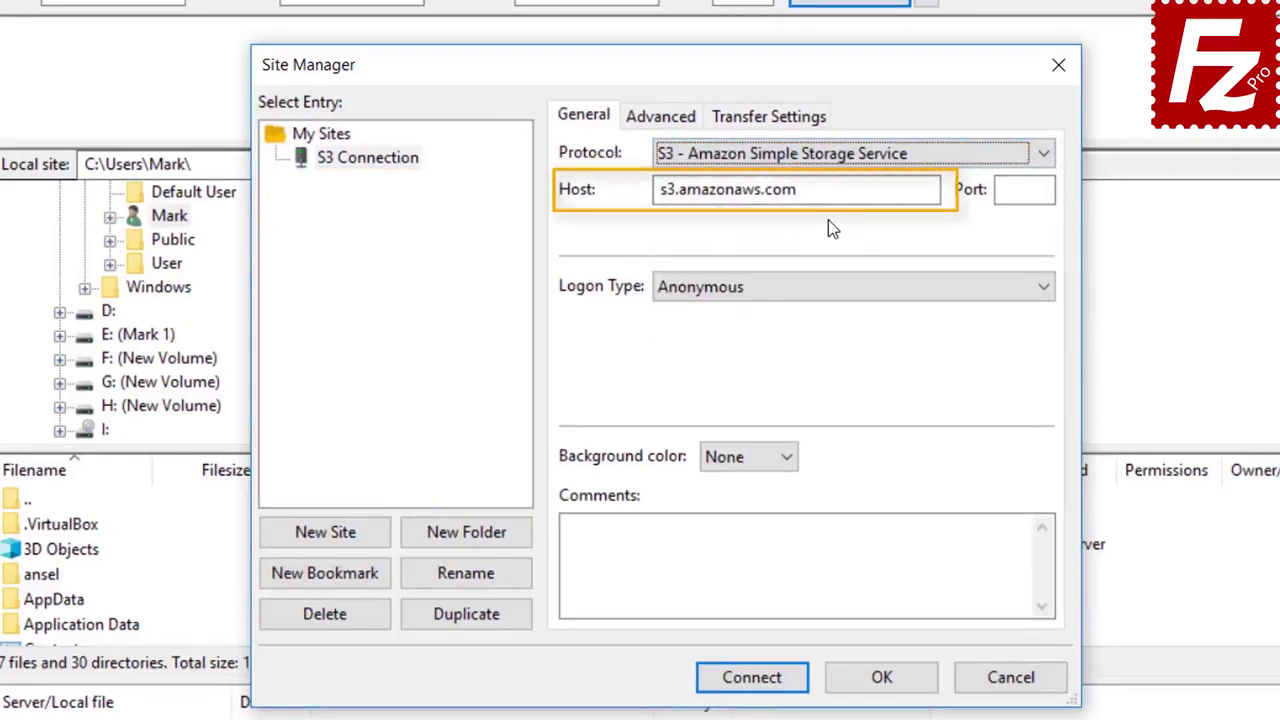
Step: Use Normal logon with the pasted access and secret keys, connect, save passwords, then relaunch
click(820, 292)
click(820, 334)
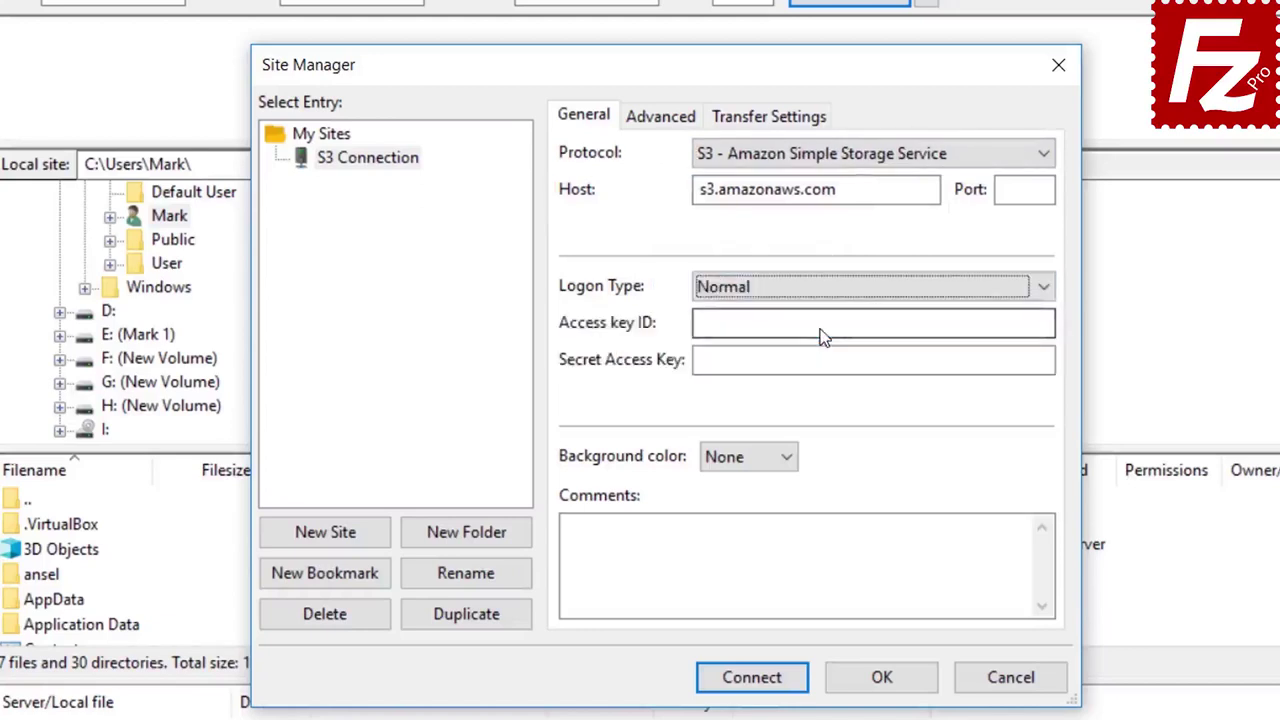
click(820, 334)
key(ctrl+v)
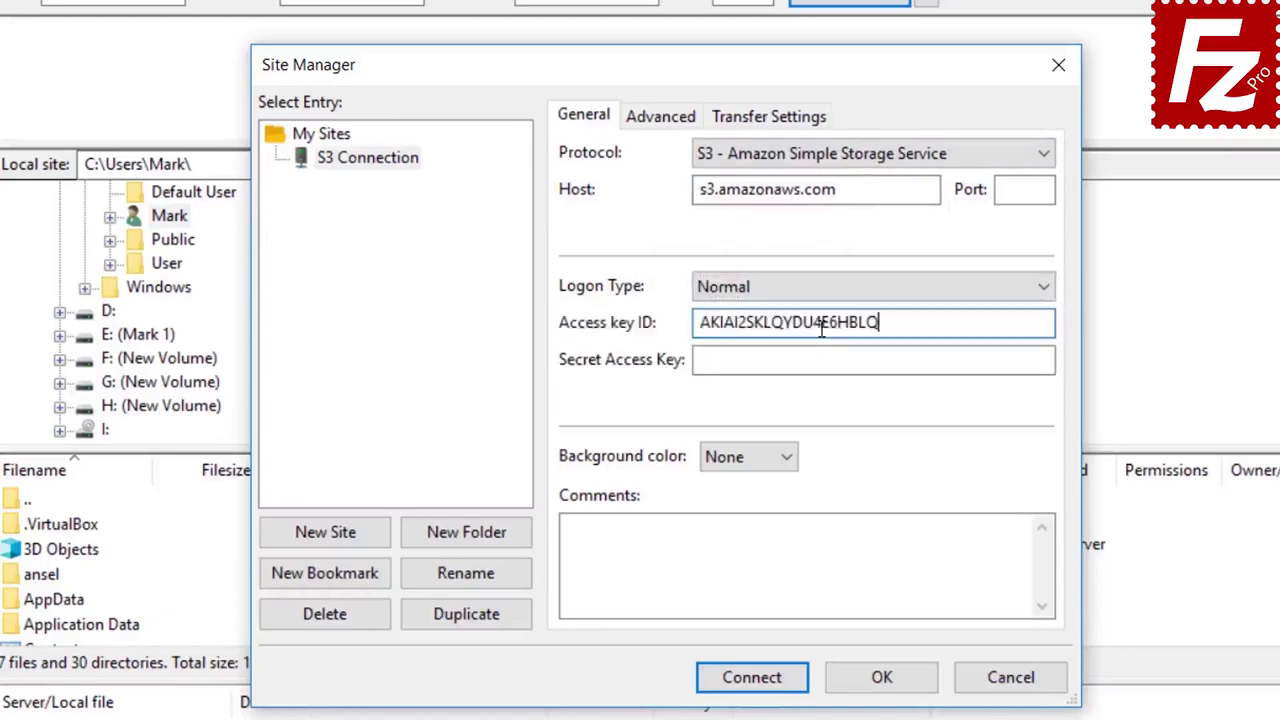
click(829, 361)
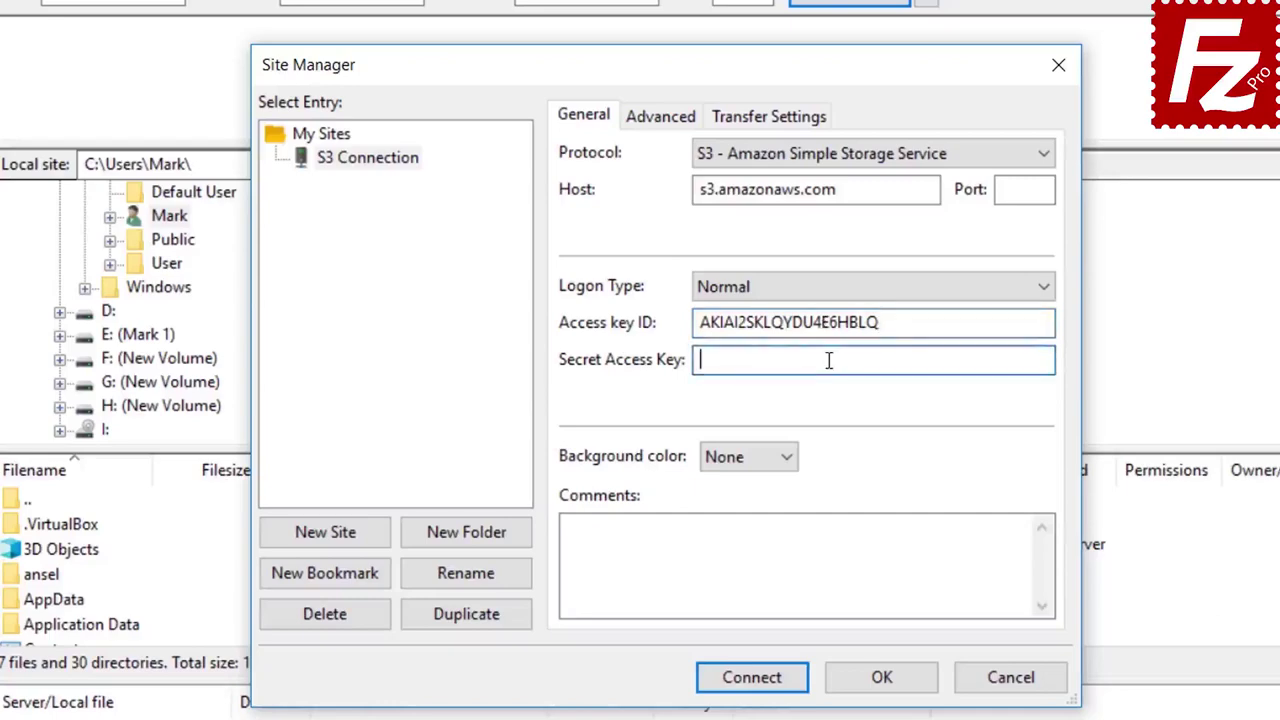
key(ctrl+v)
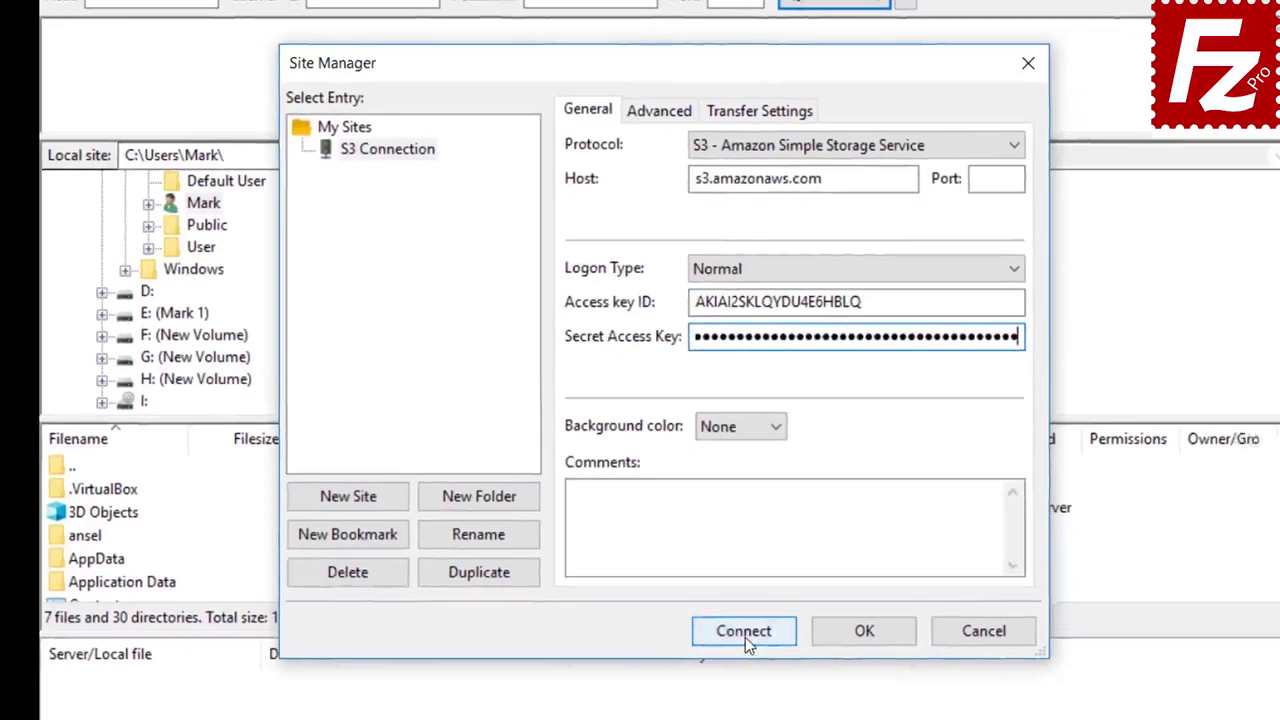
click(744, 633)
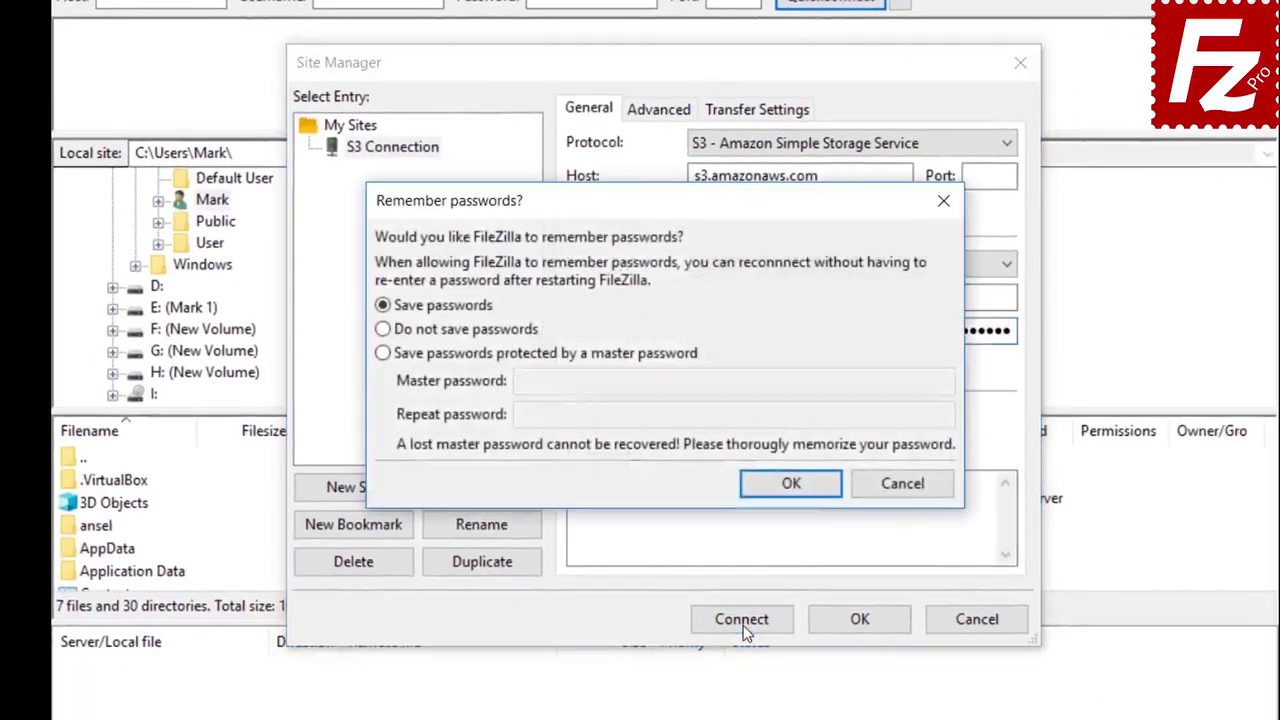
click(791, 485)
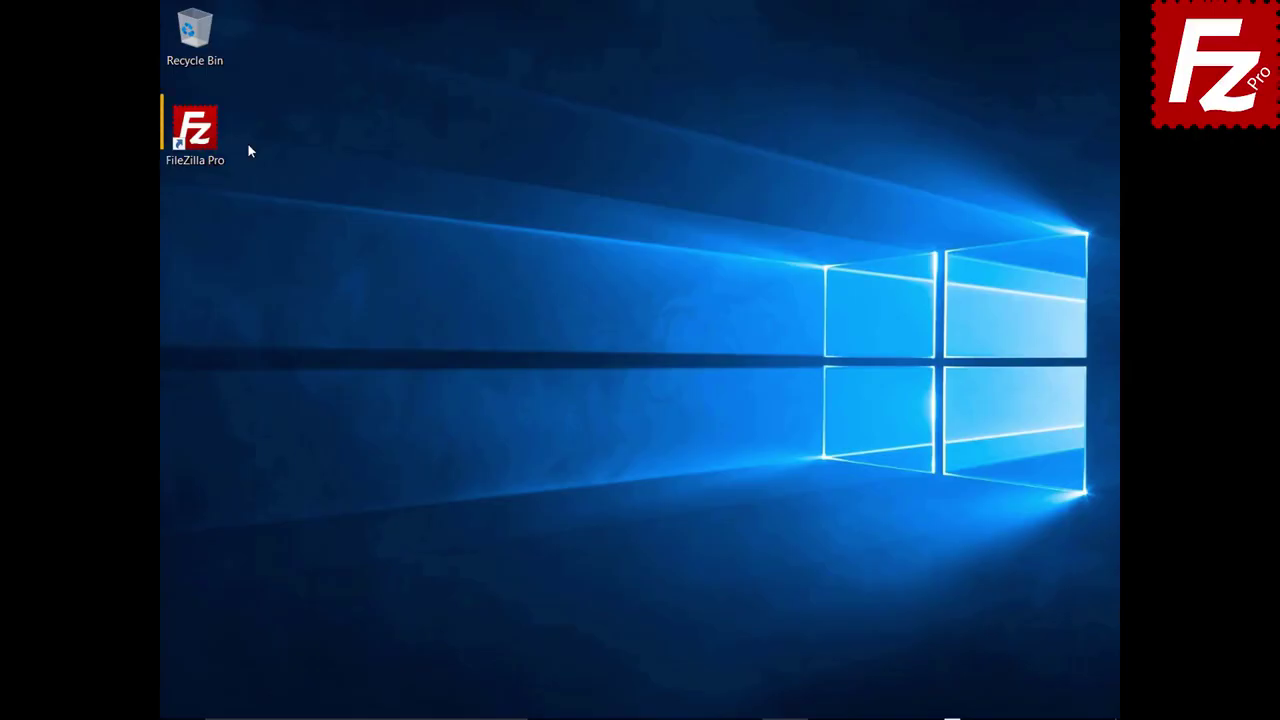
double_click(213, 141)
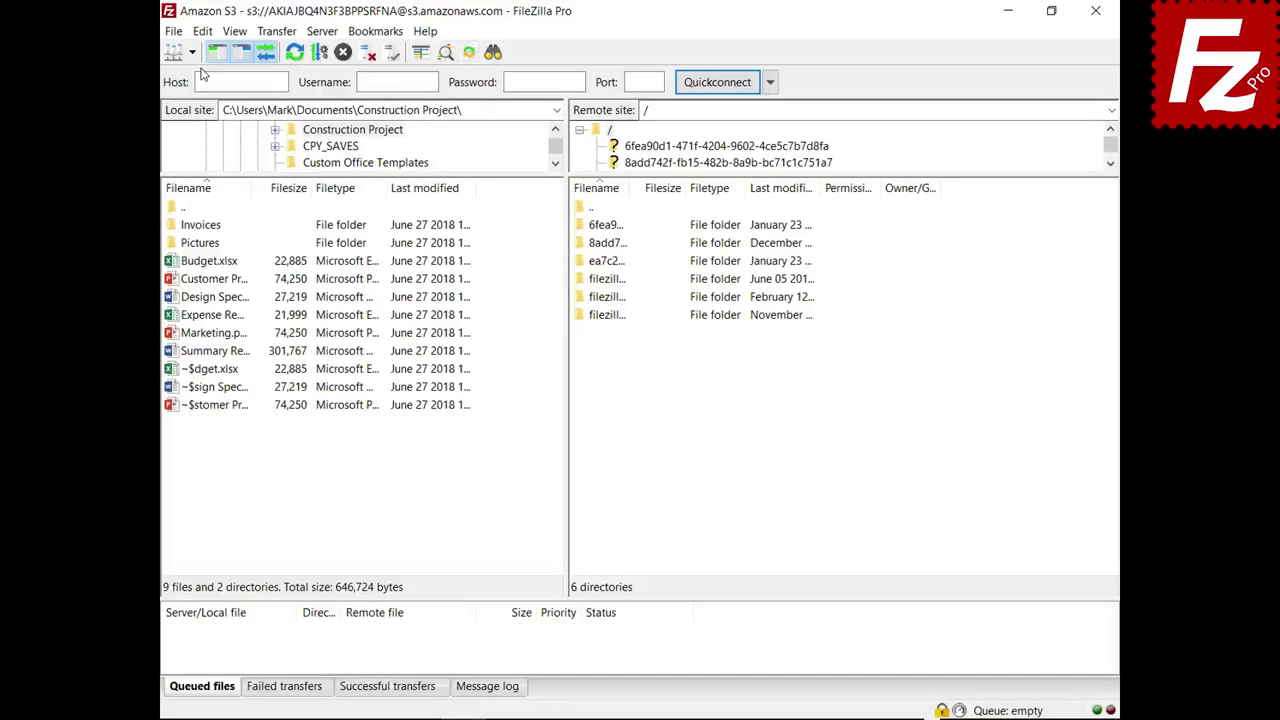
Step: In Settings > S3: Providers, add a provider named DigitalOcean and select it
click(202, 31)
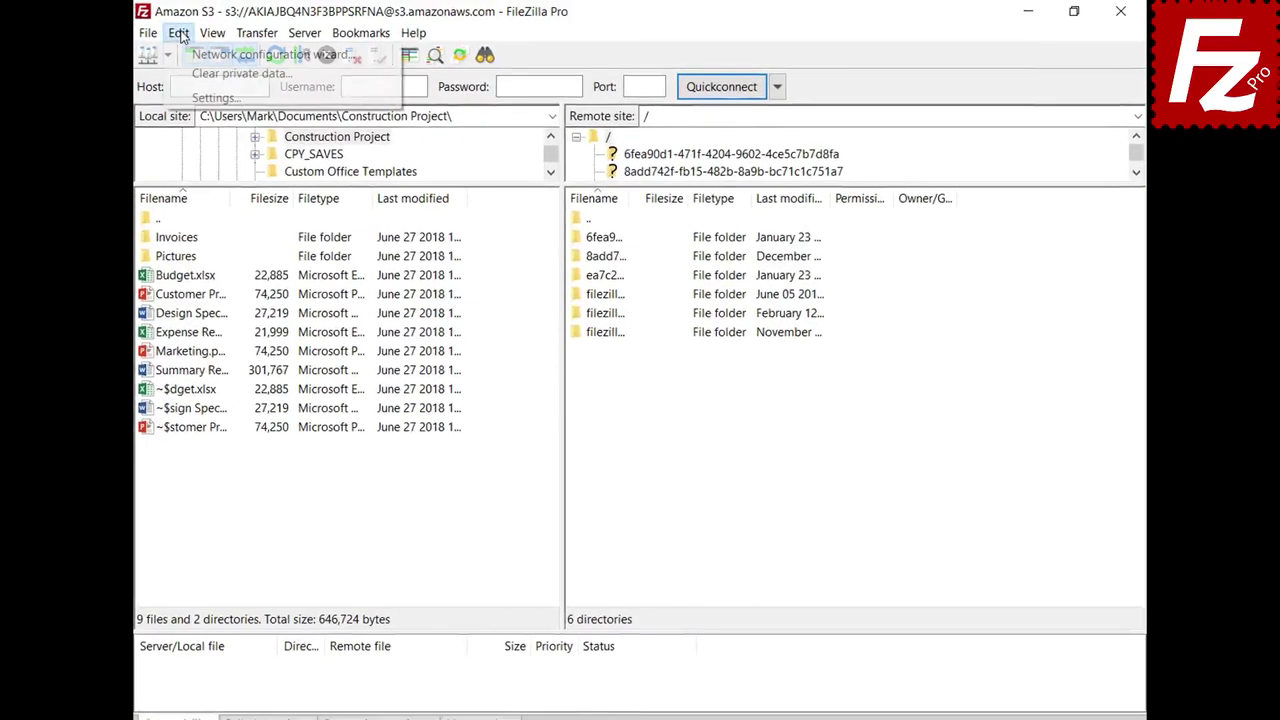
click(190, 97)
click(349, 392)
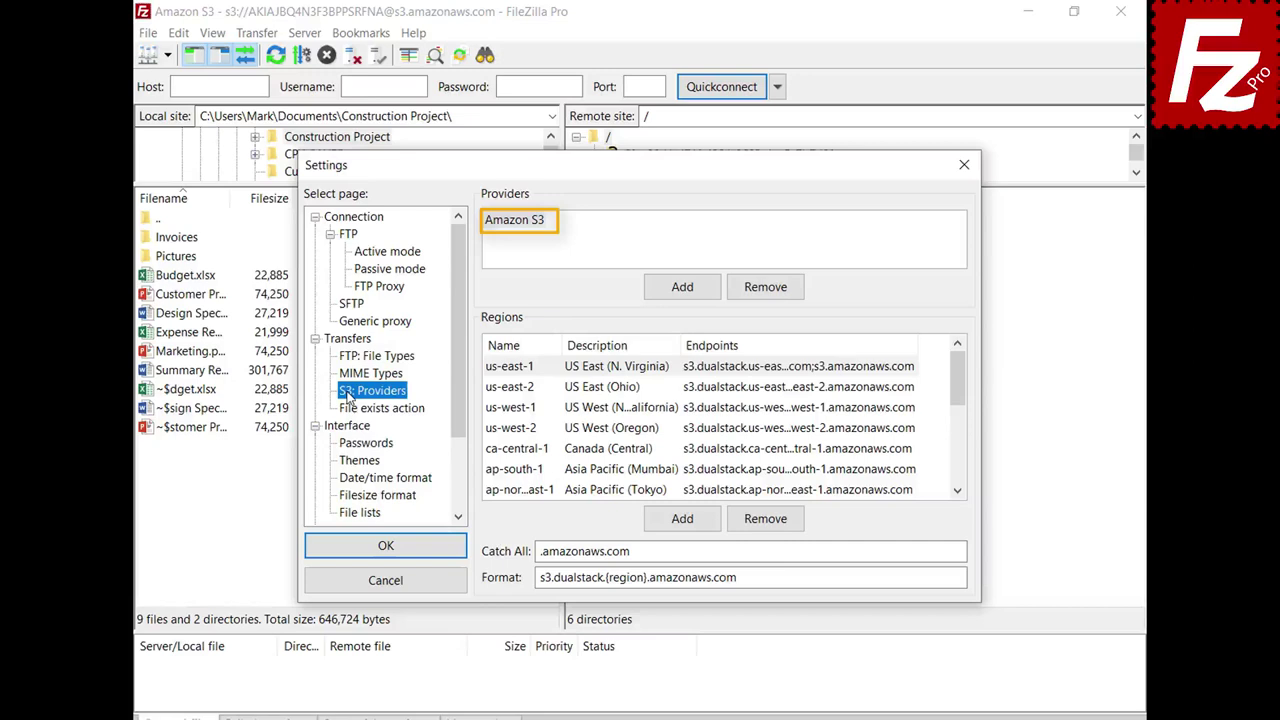
click(682, 297)
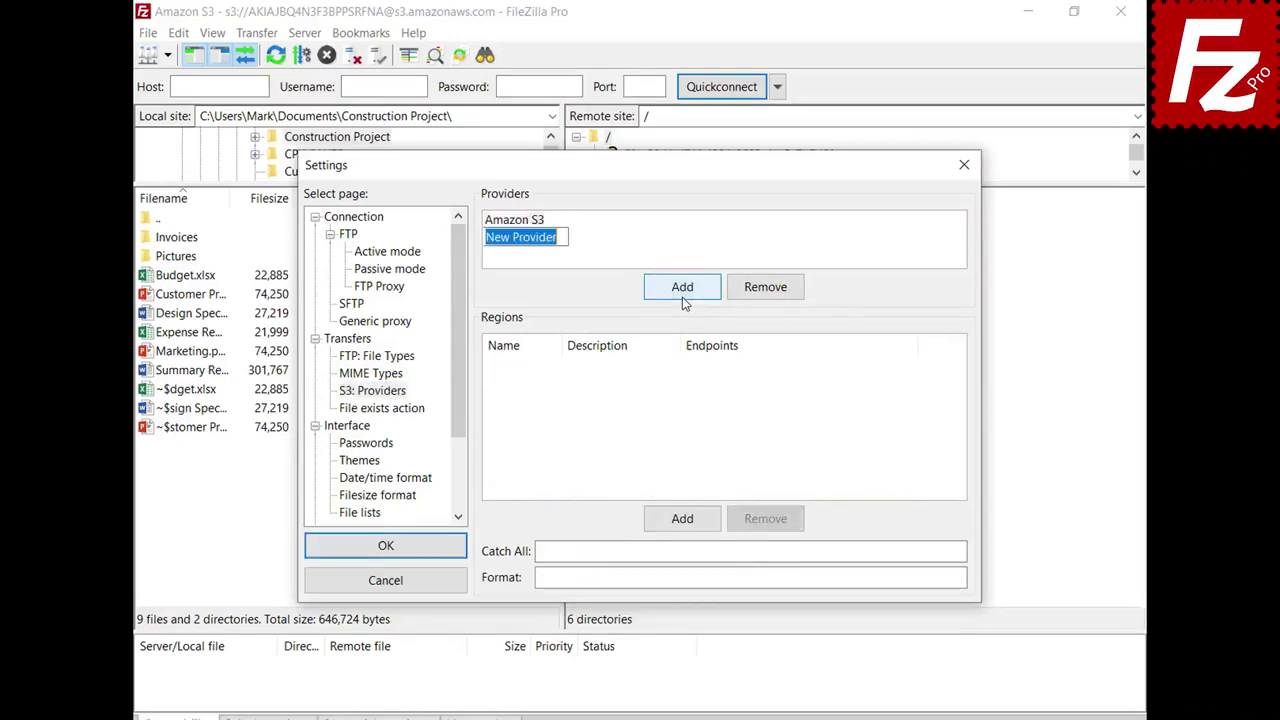
text(D)
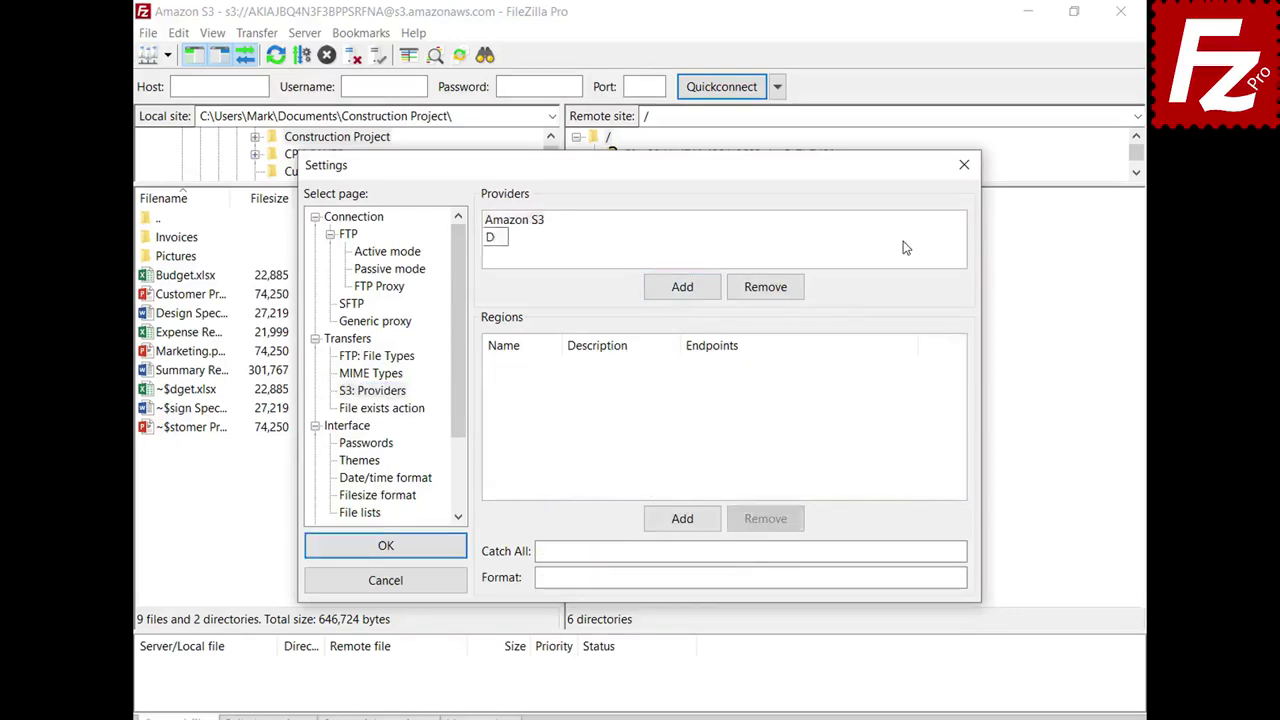
text(igitalOcean)
key(Return)
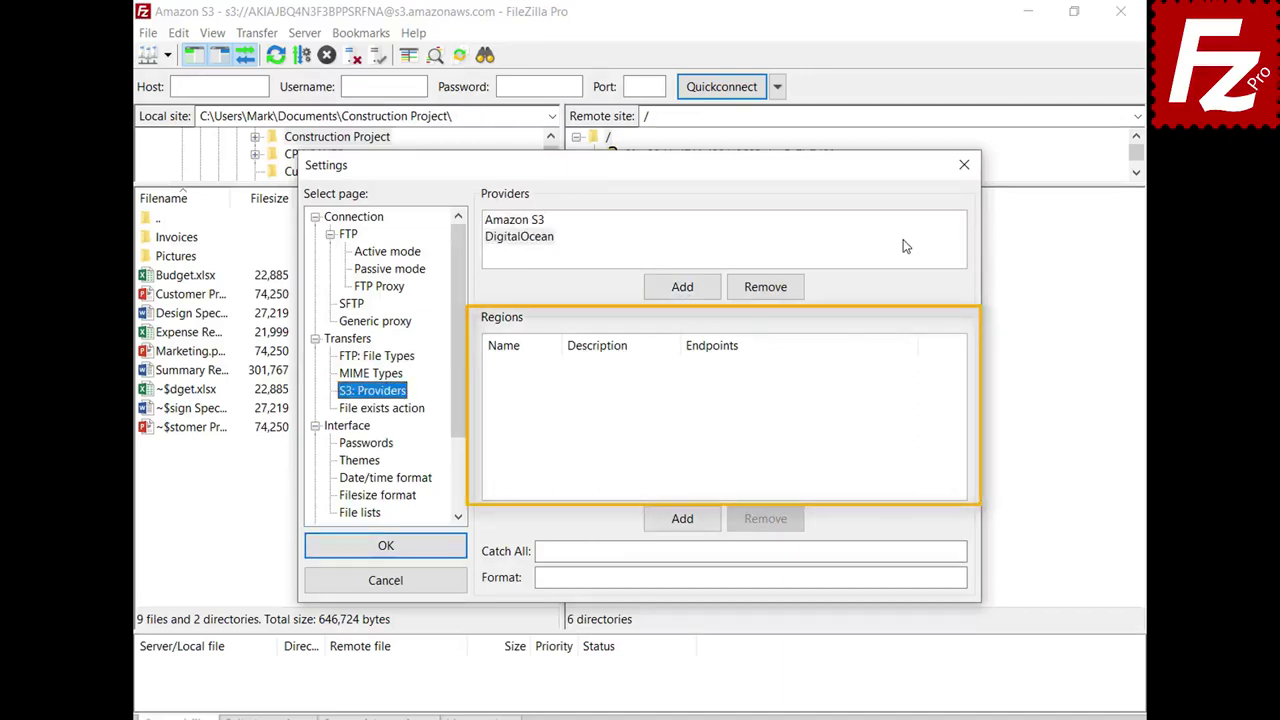
click(520, 236)
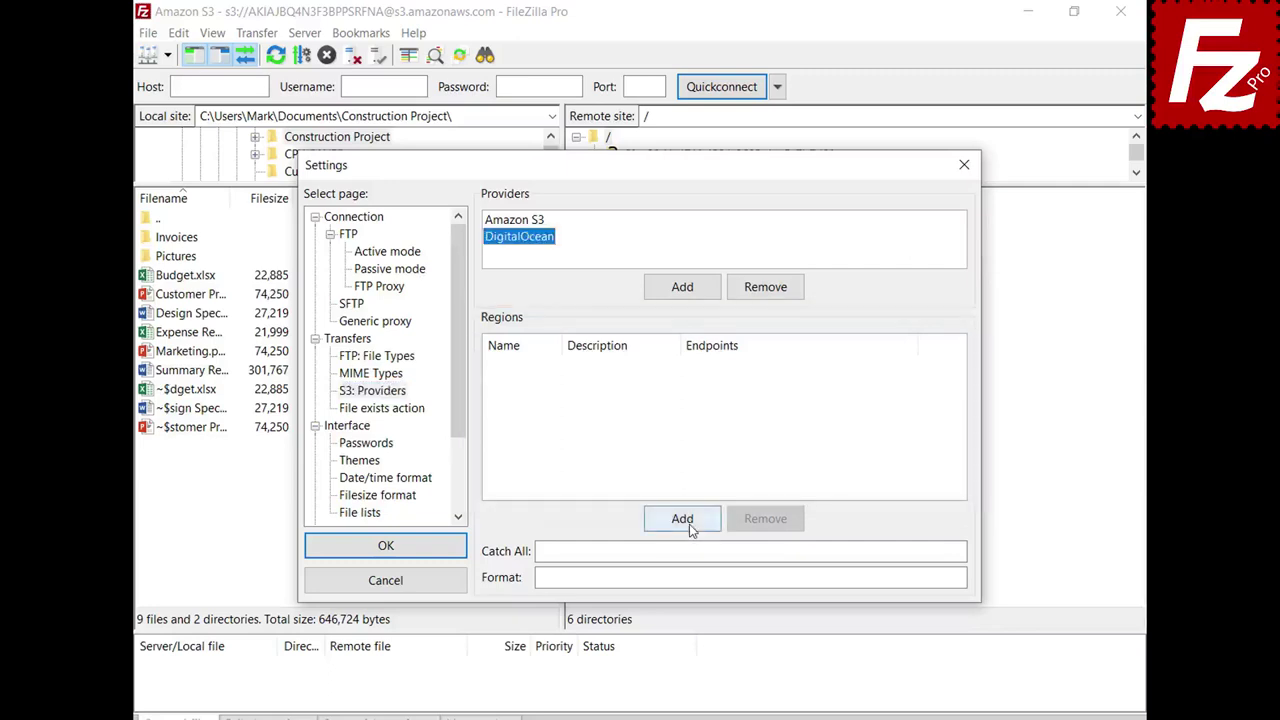
Step: Add DigitalOcean regions nyc3 (New York 3) and sgp1 (Singapore 1) with their endpoints
click(689, 524)
text(nyc3)
click(674, 366)
text(New York 3)
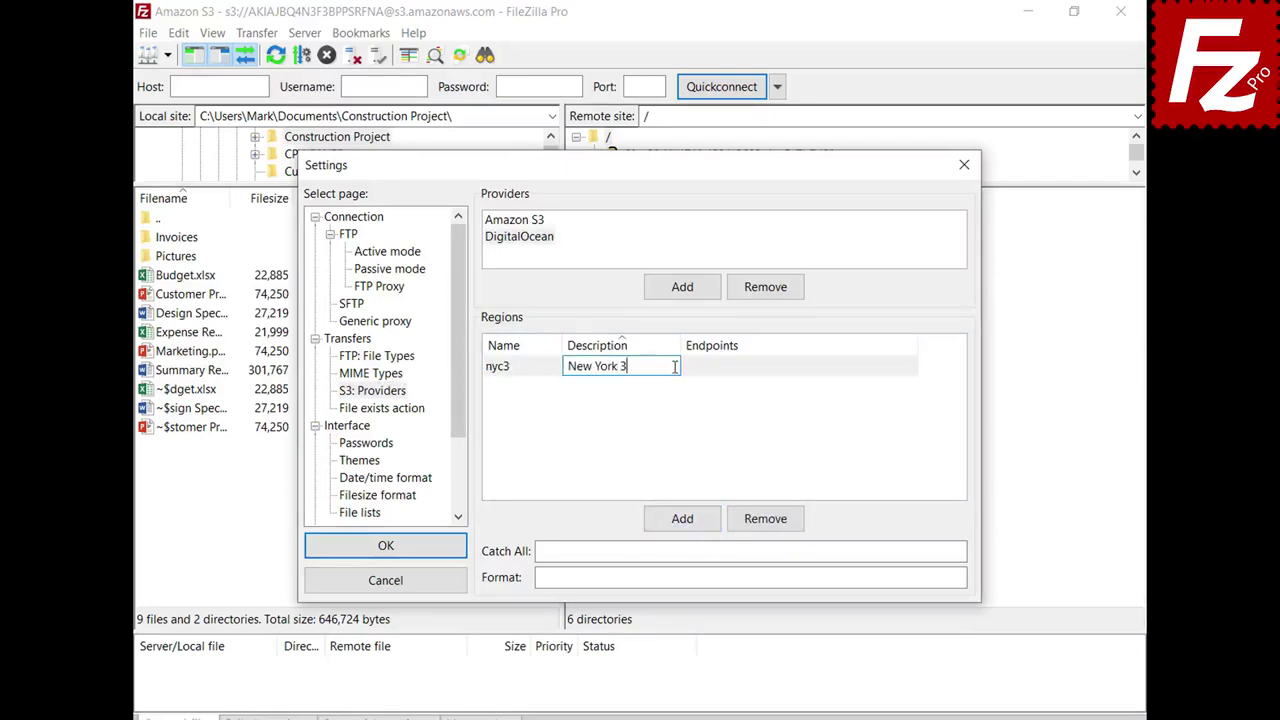
click(912, 366)
text(nyc3.digitaloceanspaces.com)
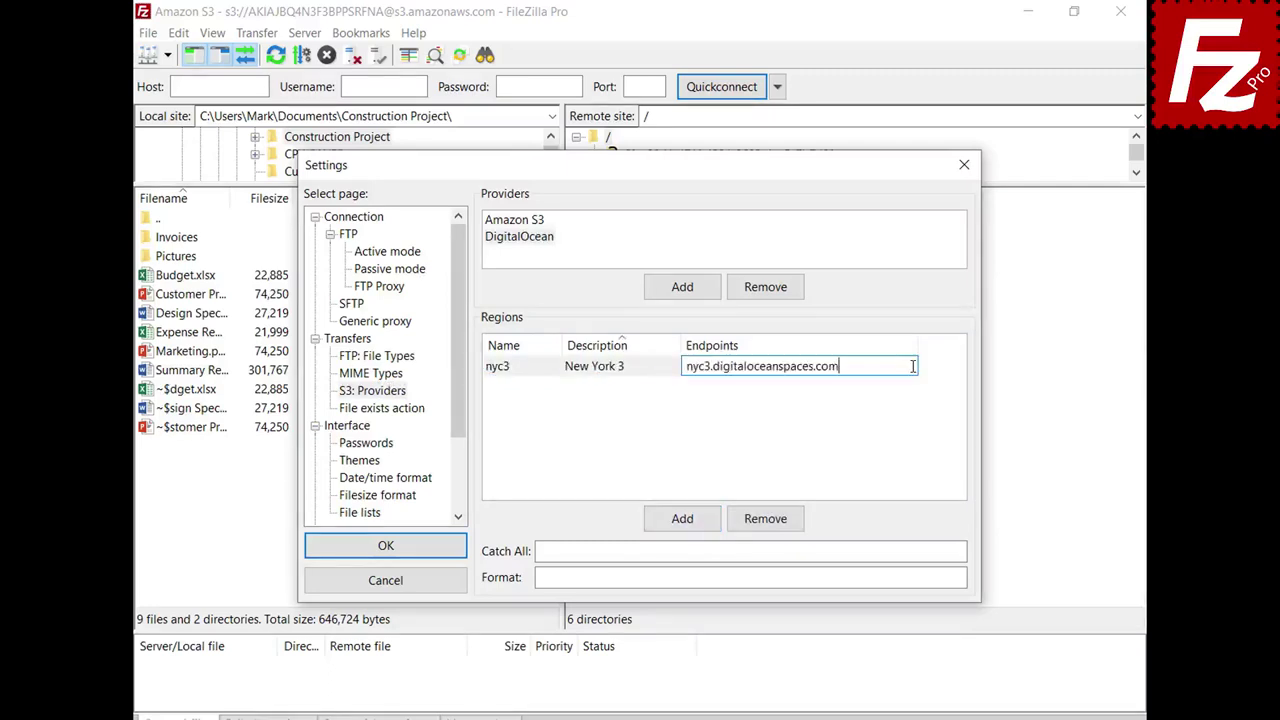
key(Return)
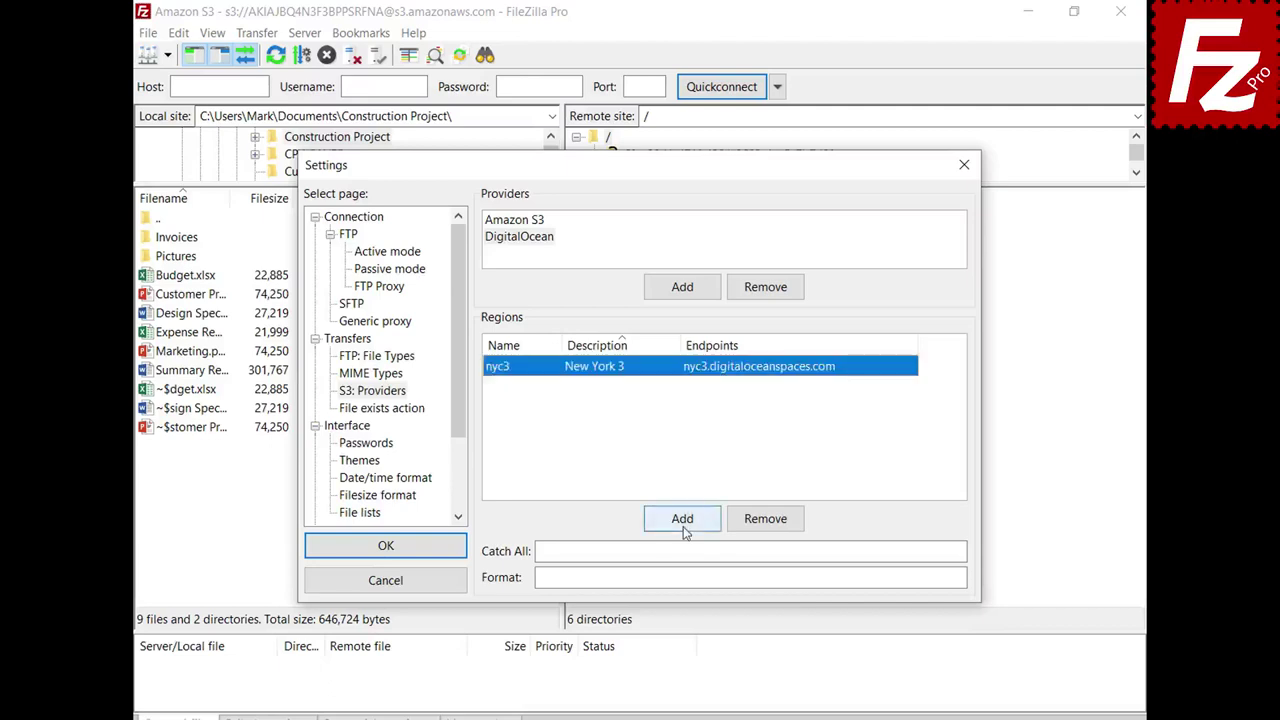
click(682, 518)
text(sgp1)
click(674, 366)
text(Singapore 1)
key(Return)
click(837, 387)
text(sgp1.digitaloceanspaces.com)
key(Return)
Step: Add regions ams3 (Amsterdam 3) and sfo2 (San Francisco 2) with their endpoints
click(684, 520)
text(ams3)
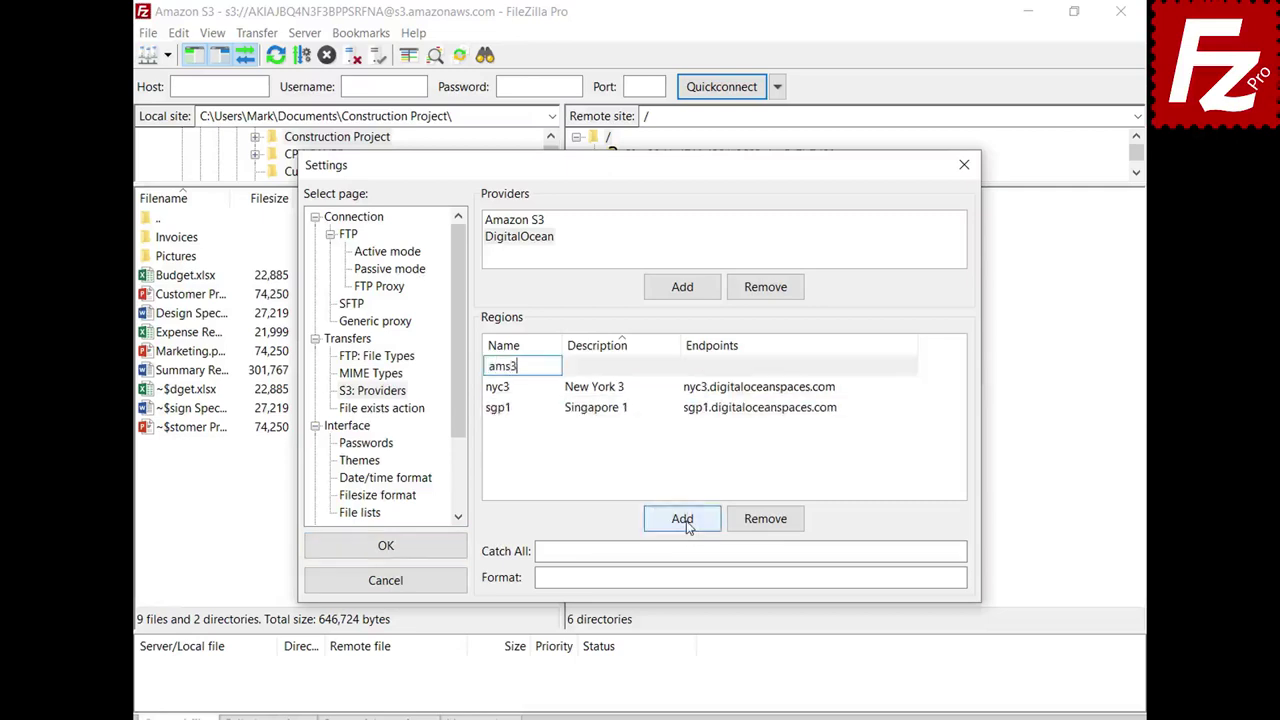
click(672, 366)
text(Amsterdam 3)
key(Return)
click(910, 366)
text(ams3.digitaloceanspaces.com)
key(Return)
click(679, 525)
text(sfo2)
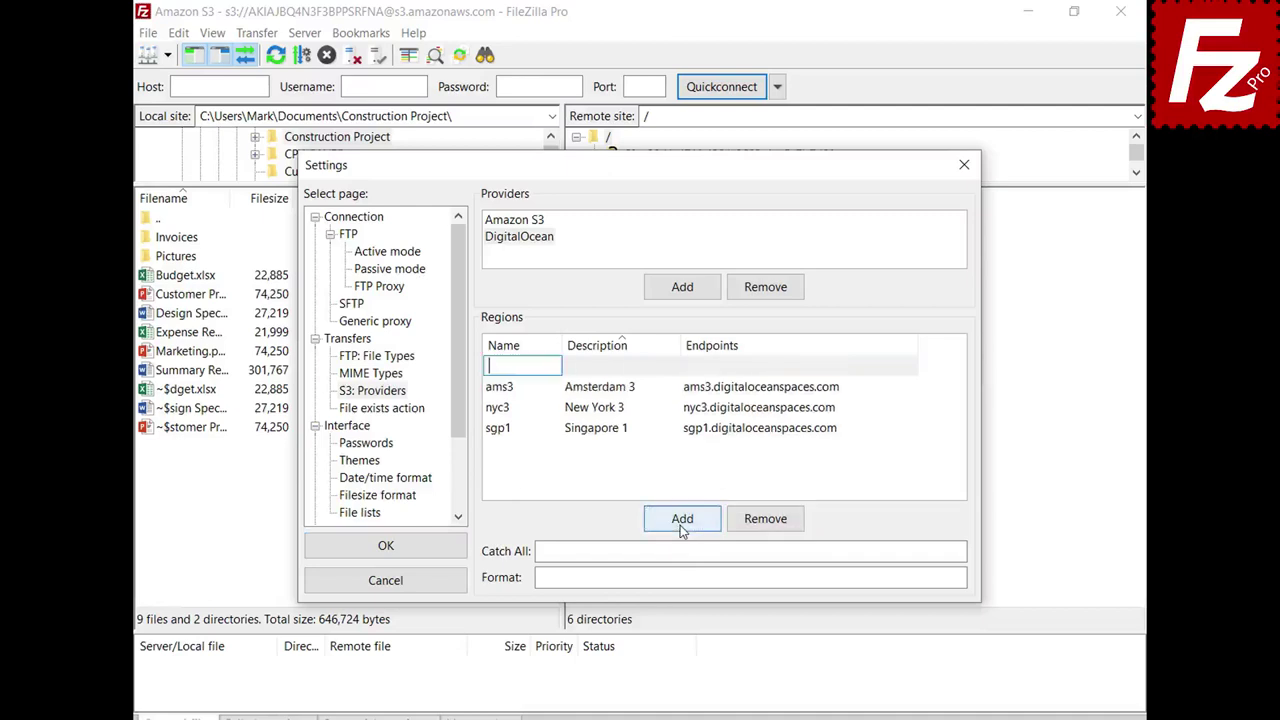
click(673, 366)
text(San)
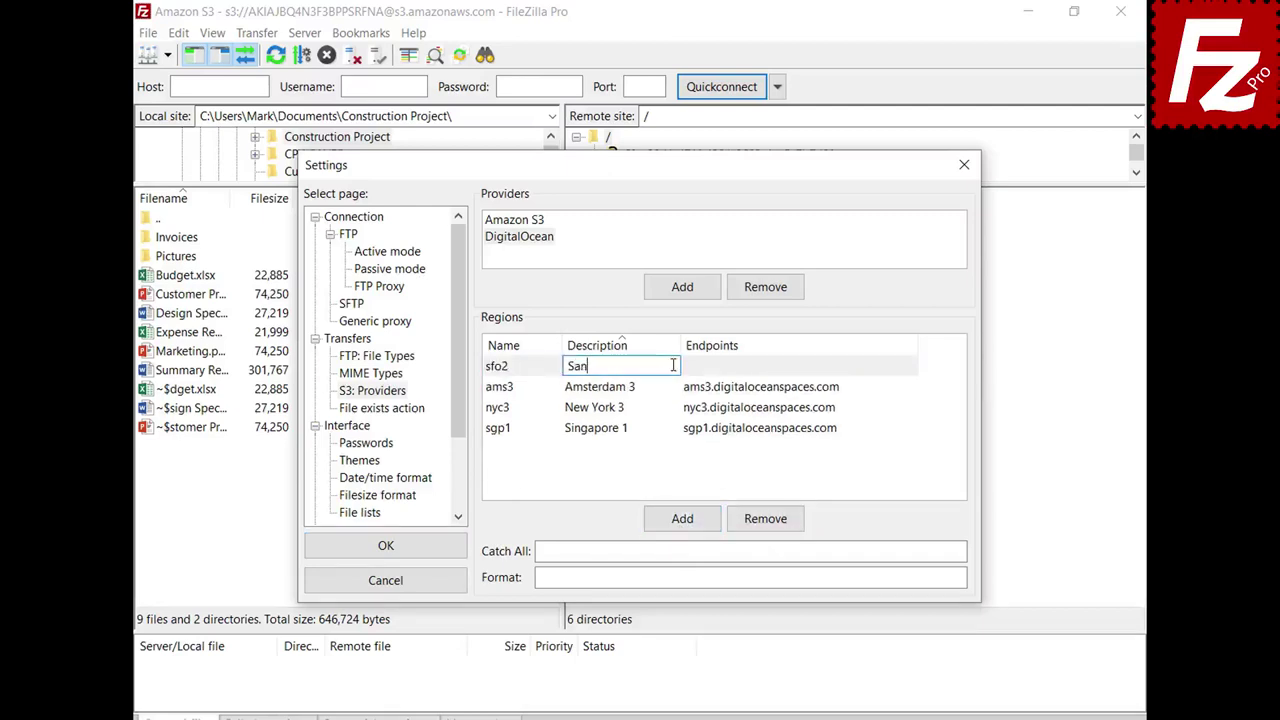
text( Francisco 2)
key(Return)
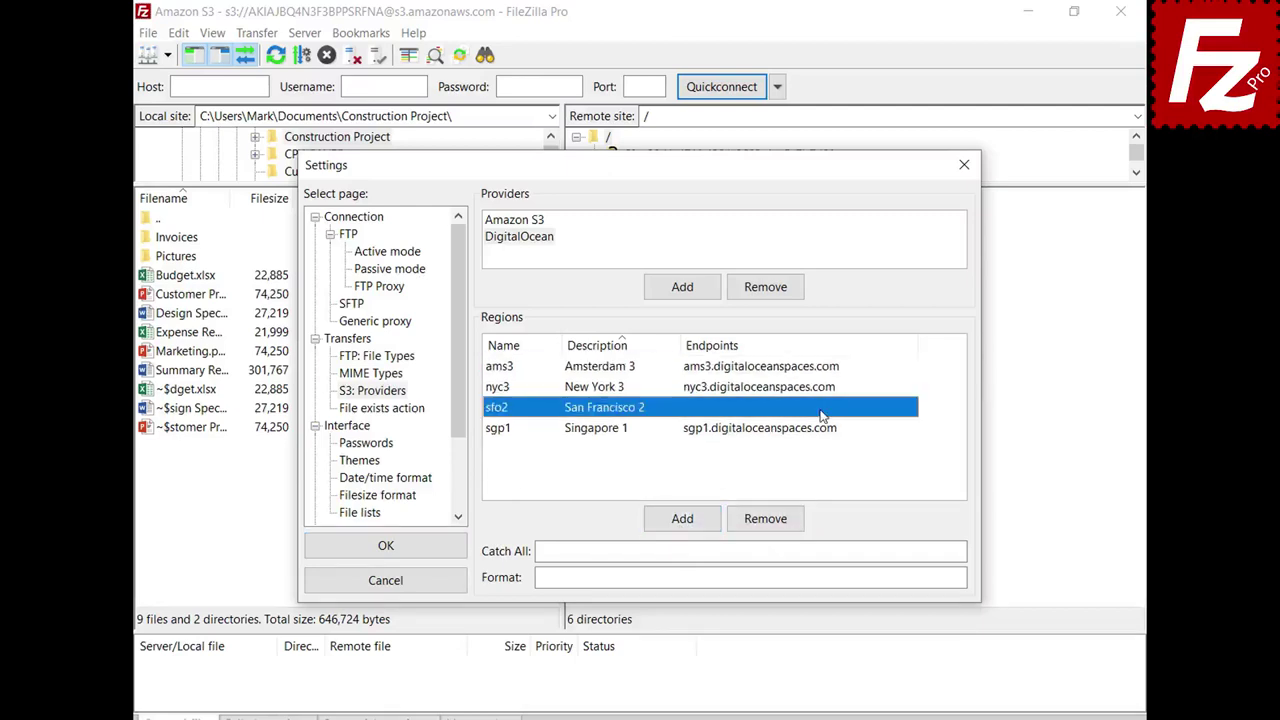
click(820, 413)
text(sfo2.digitaloceanspaces.com)
key(Return)
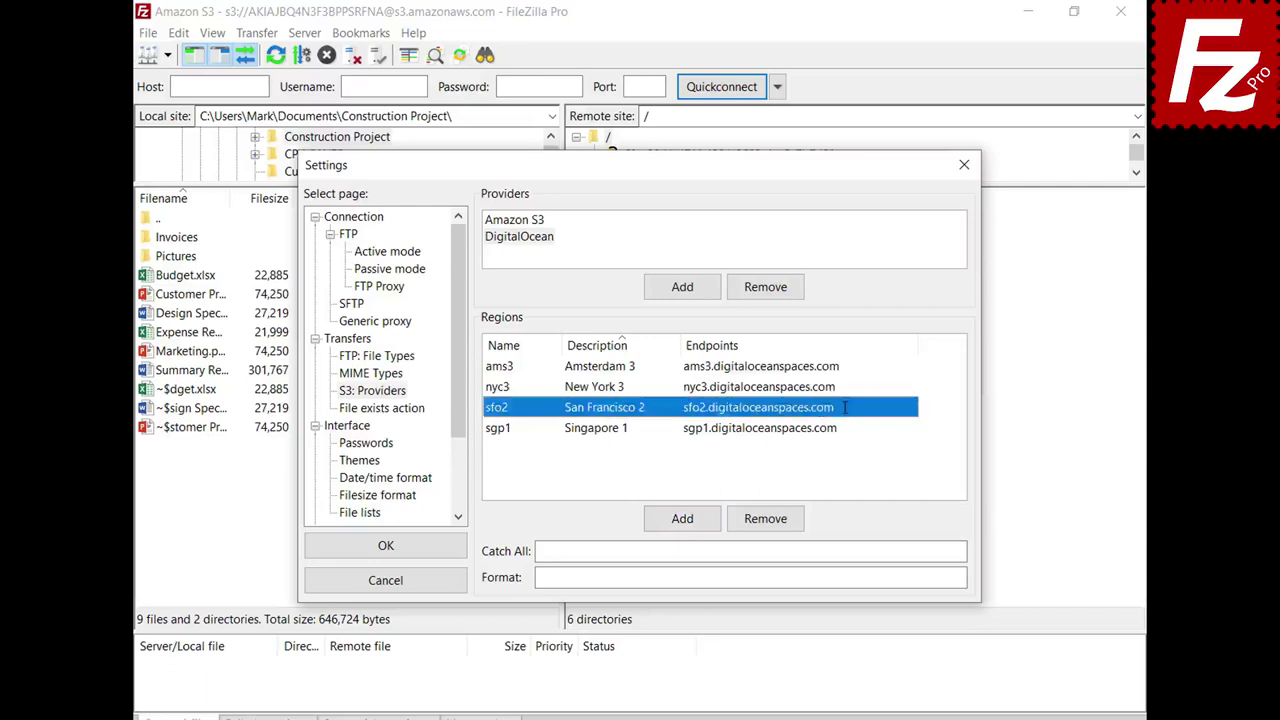
Step: Set catch-all .digitaloceanspaces.com and format {BUCKET}.{REGION}.digitaloceanspaces.com, then save the settings
click(929, 550)
text(.digitaloceanspaces.com)
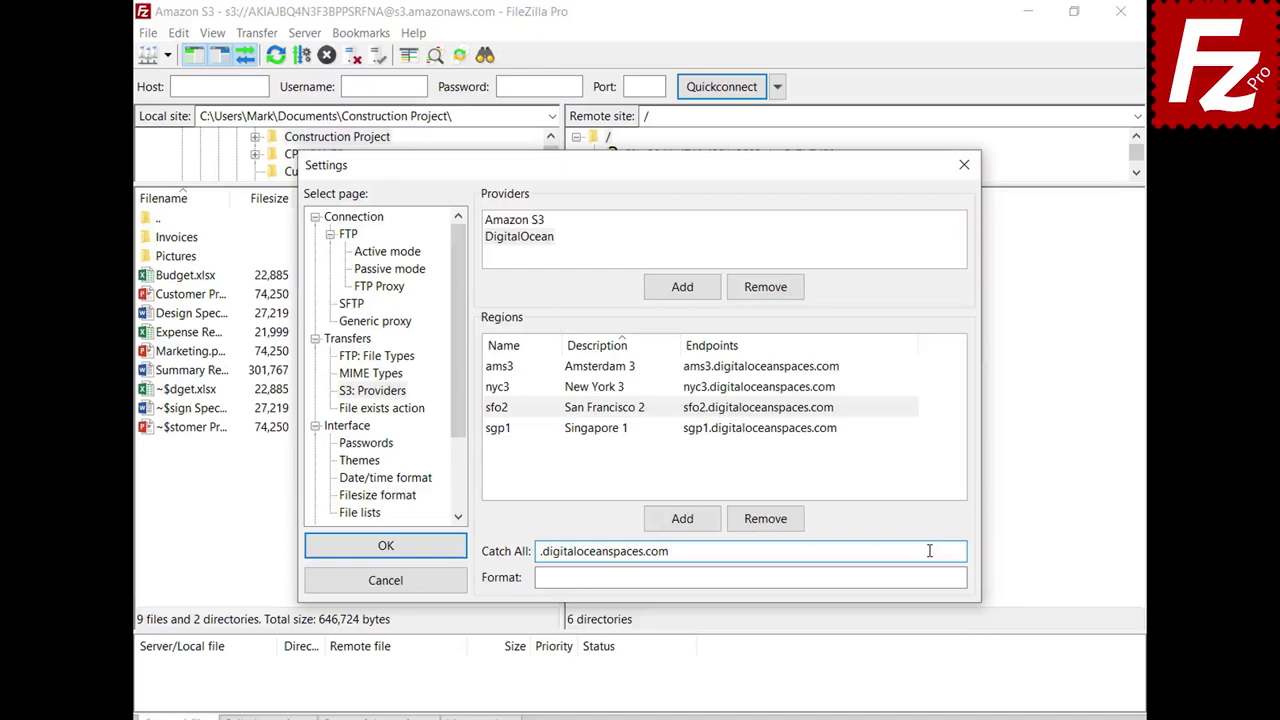
click(931, 576)
text({BUCKET}.{REGION}.digitaloceanspaces.com)
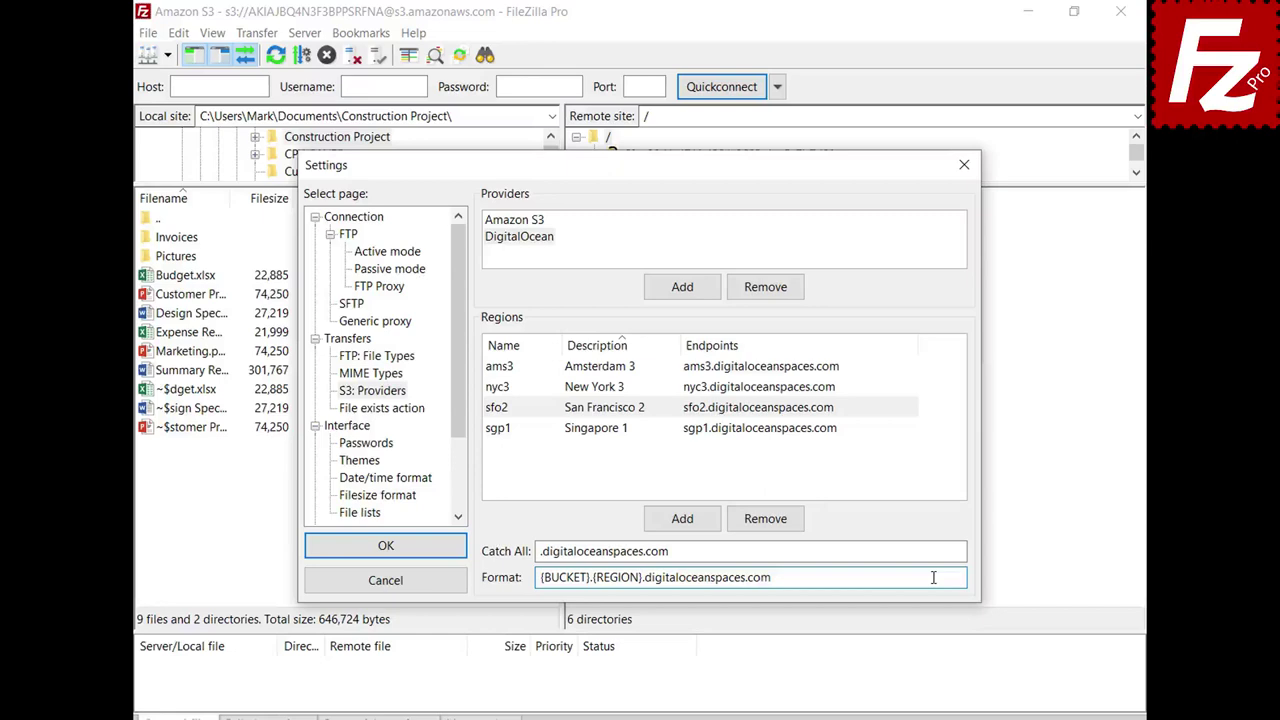
click(385, 546)
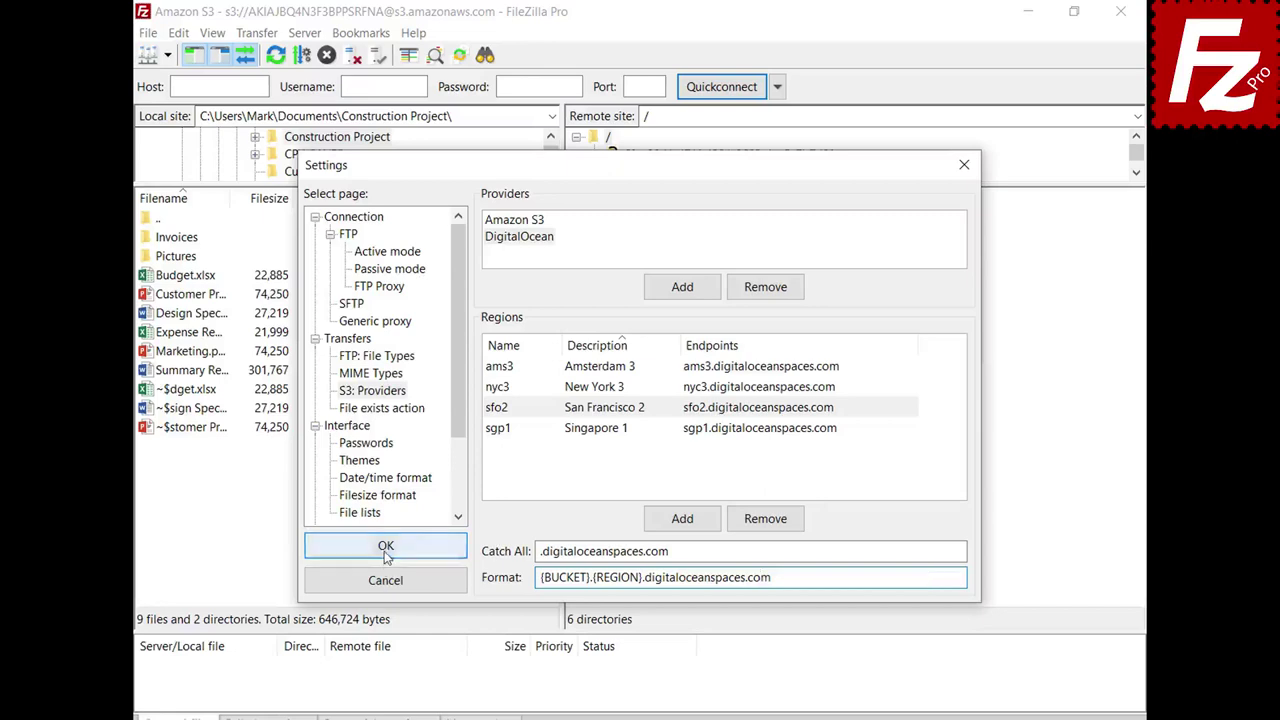
Step: In Site Manager, create a new site named 'Digital Ocean' using the S3 protocol
click(148, 32)
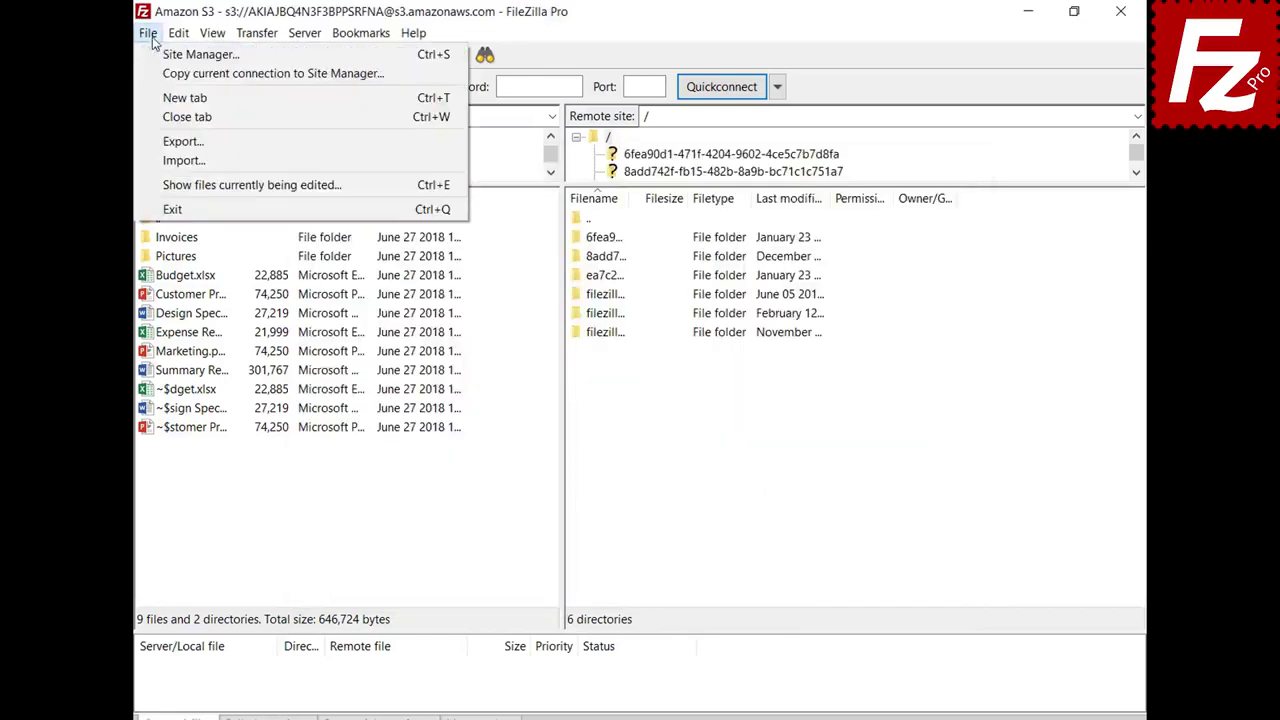
click(153, 55)
click(405, 494)
text(Digital Ocean)
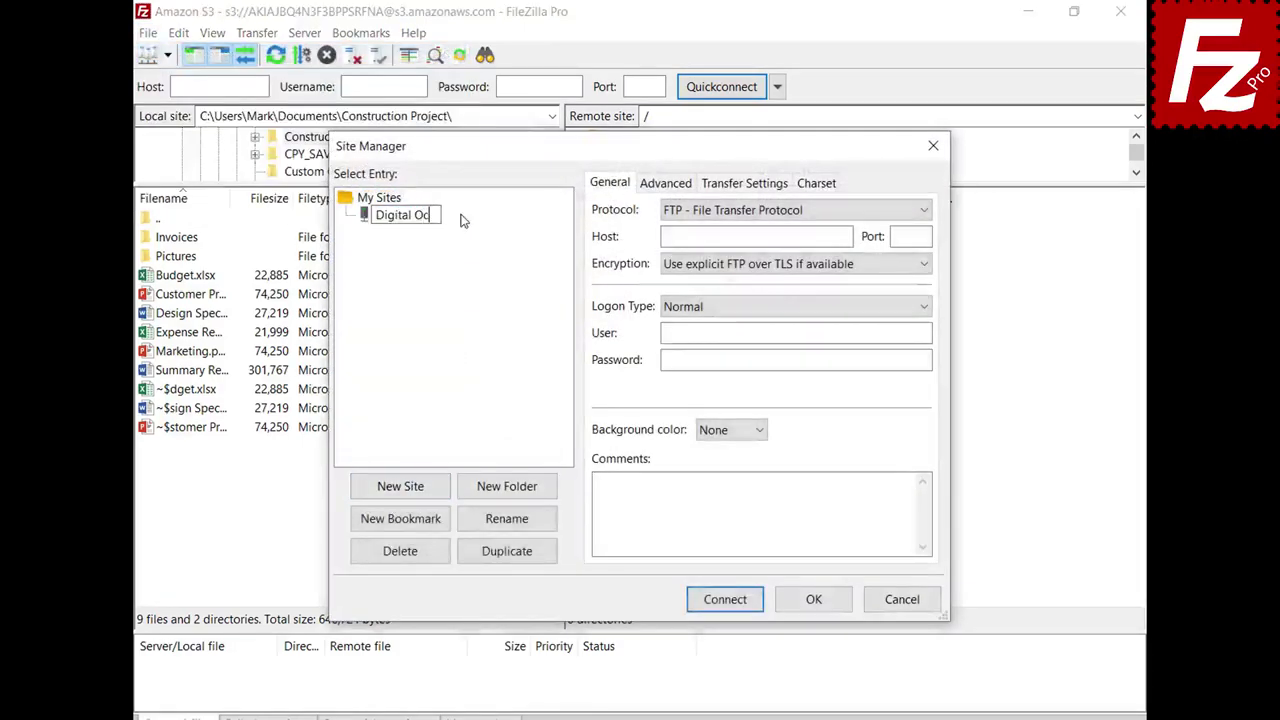
key(Return)
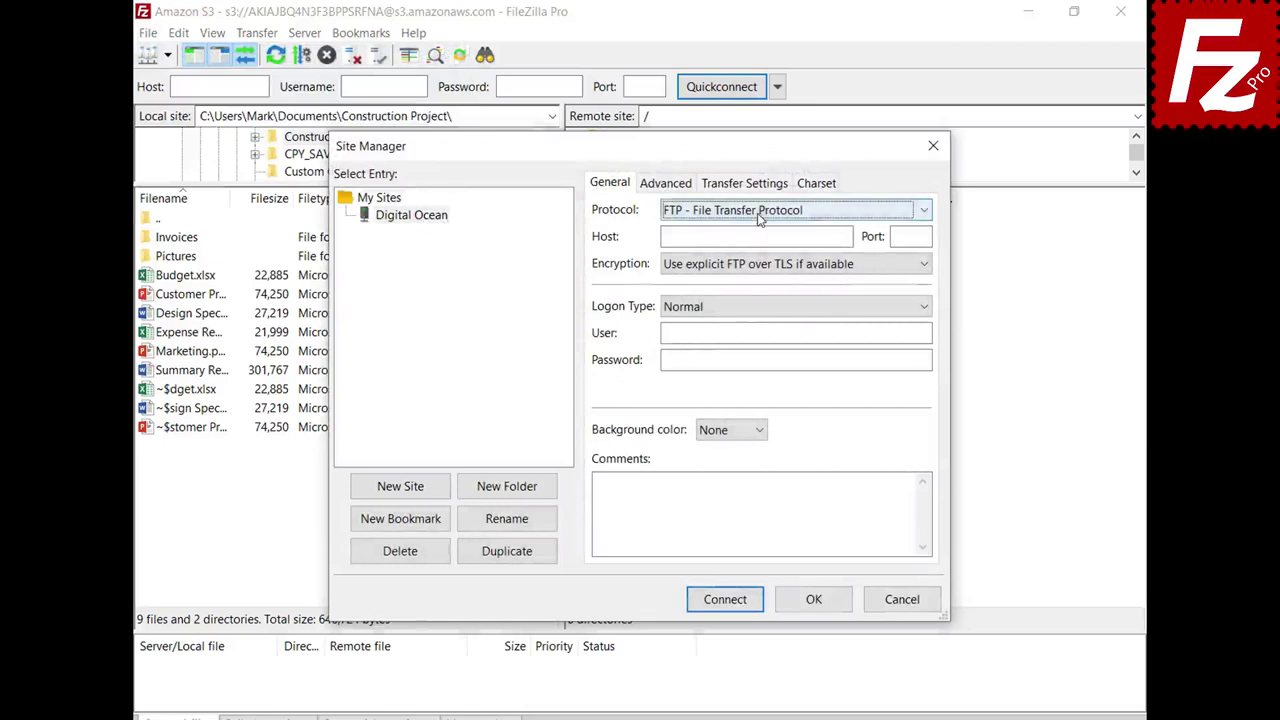
click(758, 211)
click(763, 262)
Step: Set host sfo3.digitaloceanspaces.com, enter the access key ID and secret key, and connect
double_click(846, 236)
key(BackSpace)
text(sfo3.digitaloceanspaces.com)
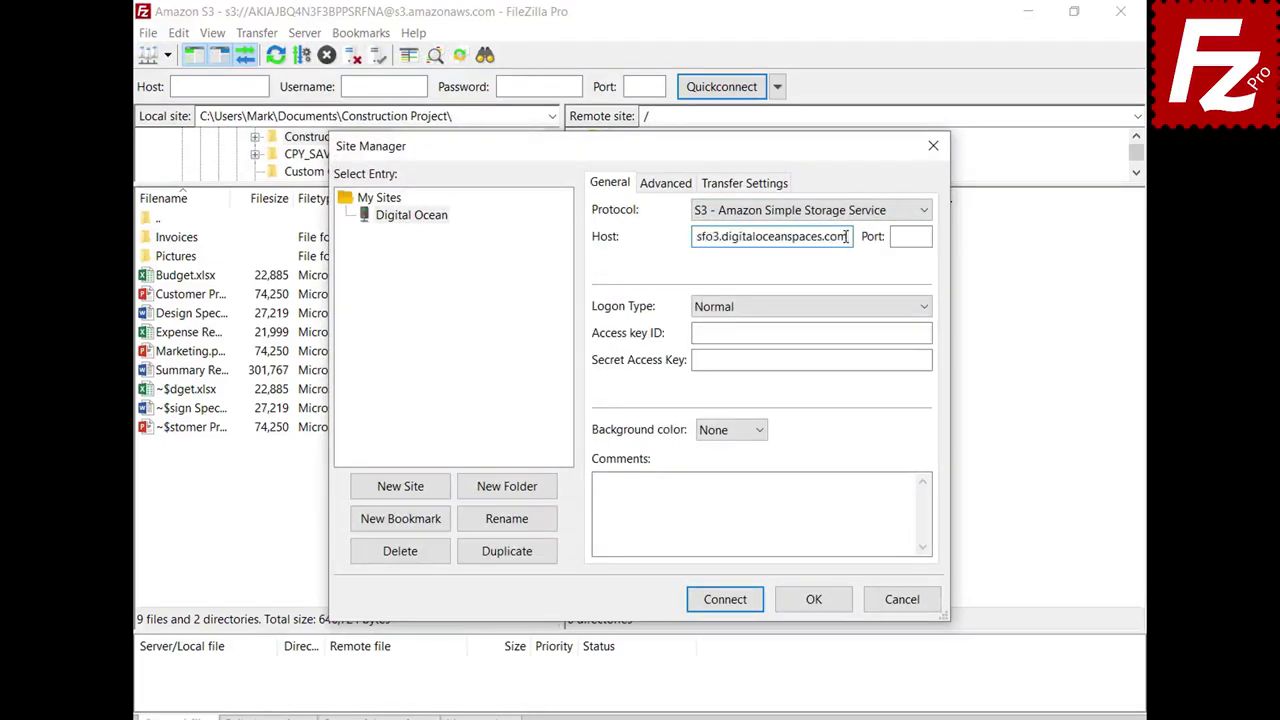
click(928, 332)
key(ctrl+v)
click(926, 362)
key(ctrl+v)
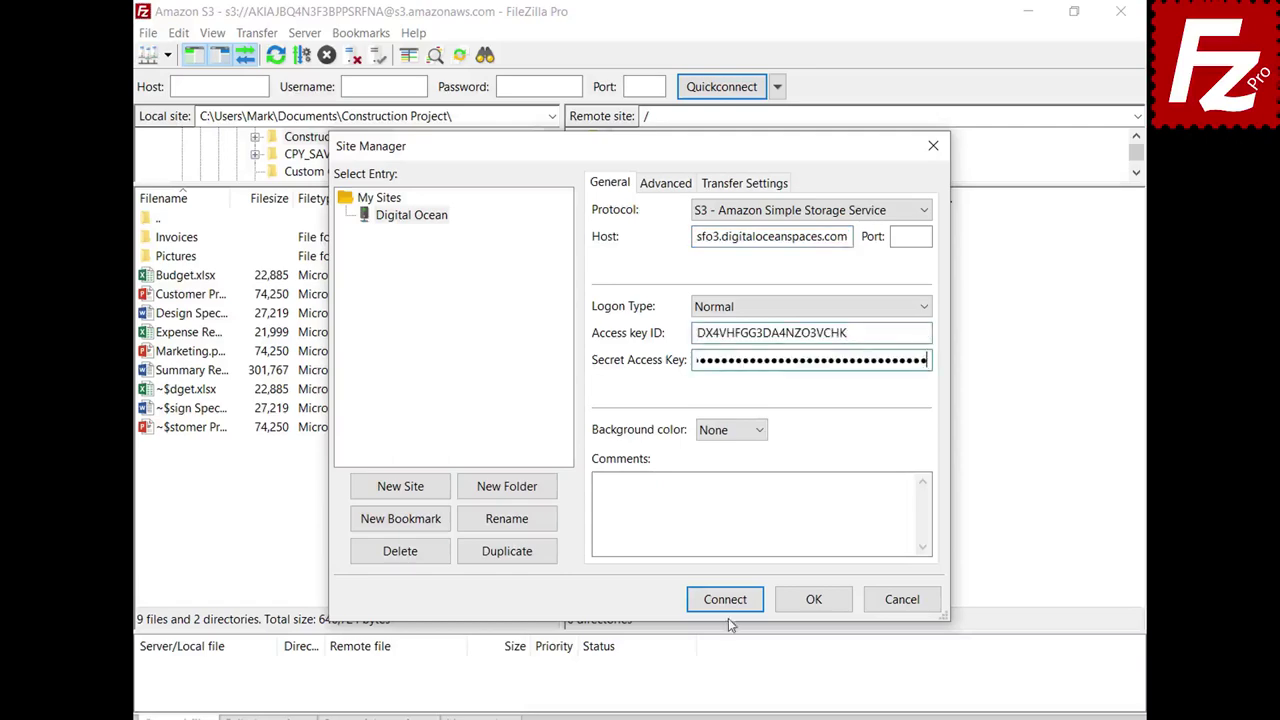
click(724, 599)
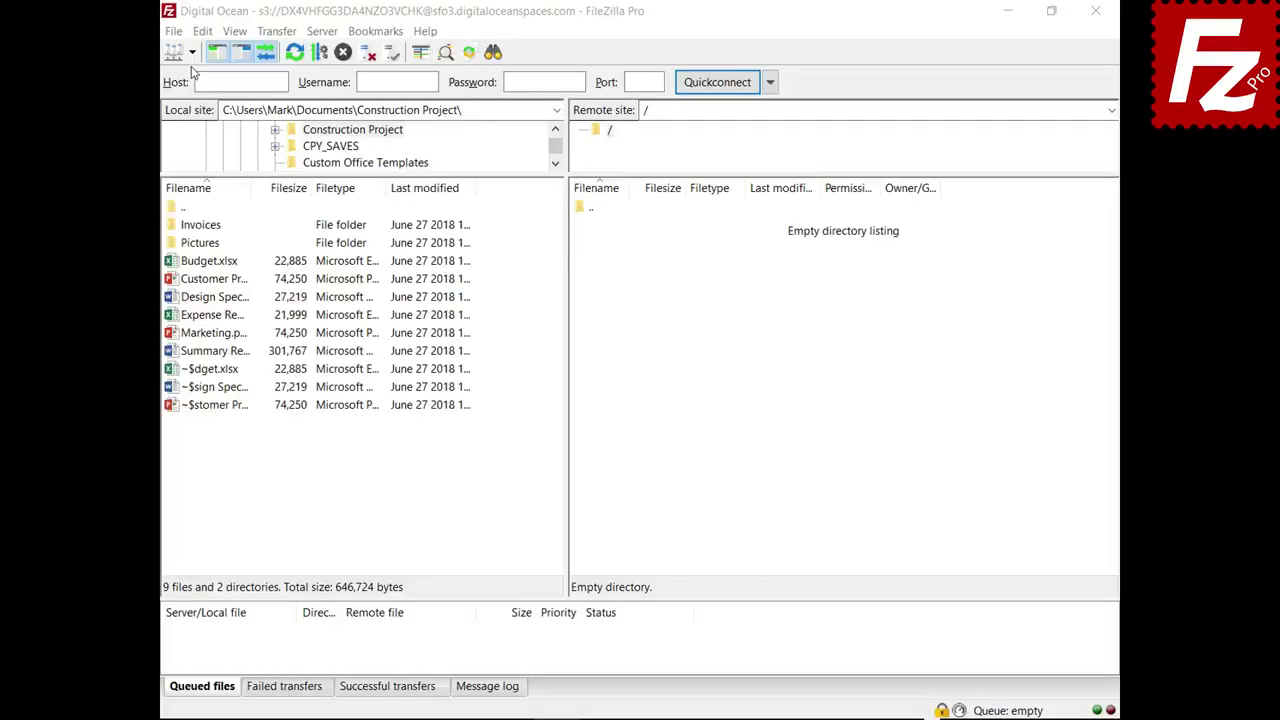
click(191, 52)
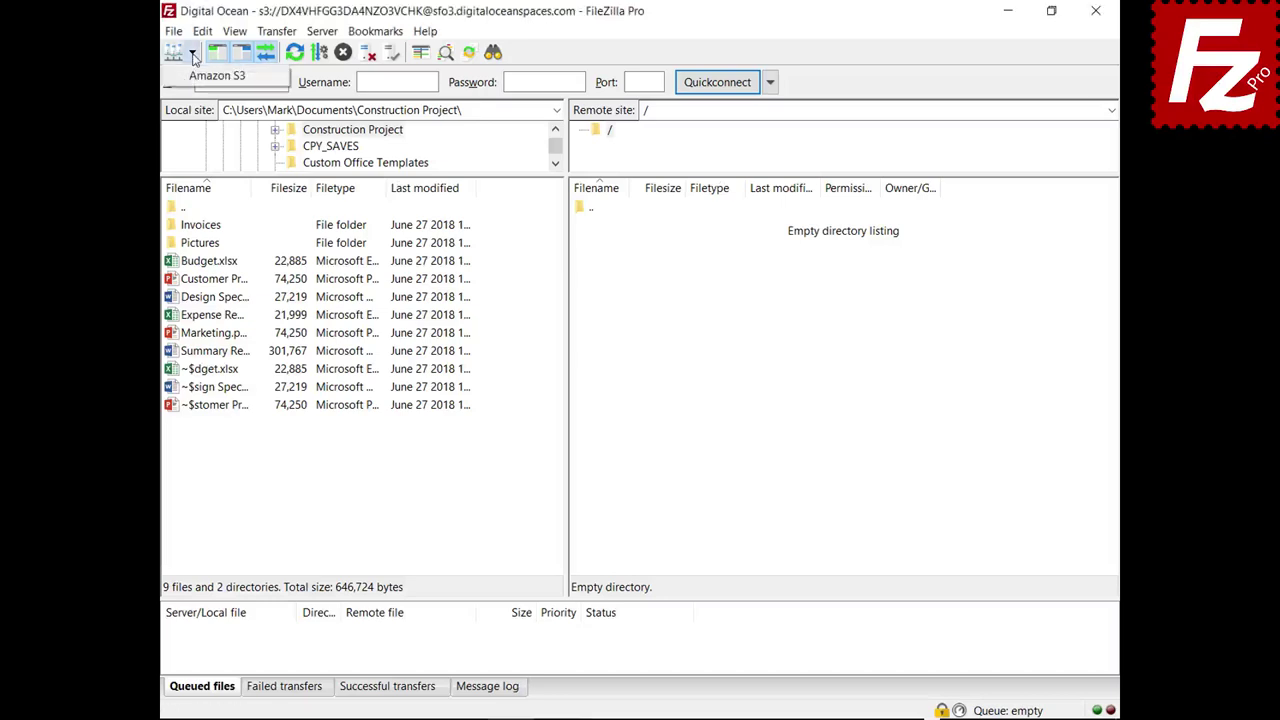
click(216, 76)
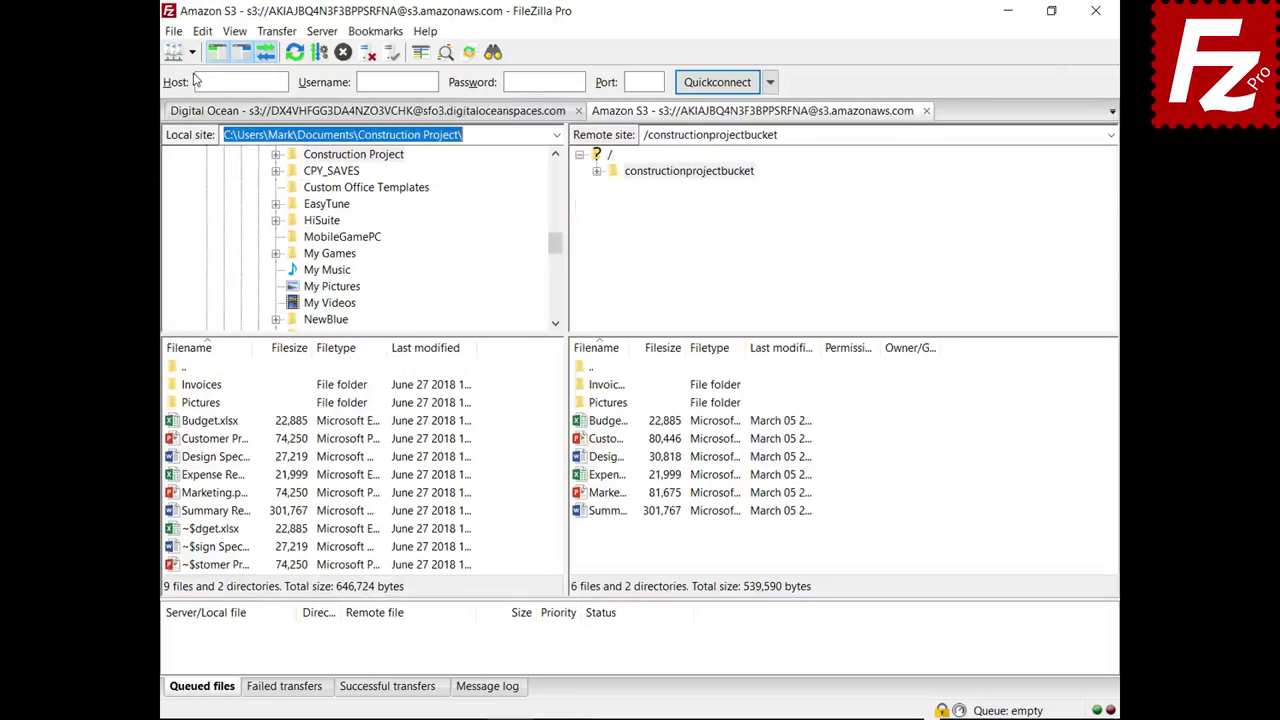
right_click(580, 422)
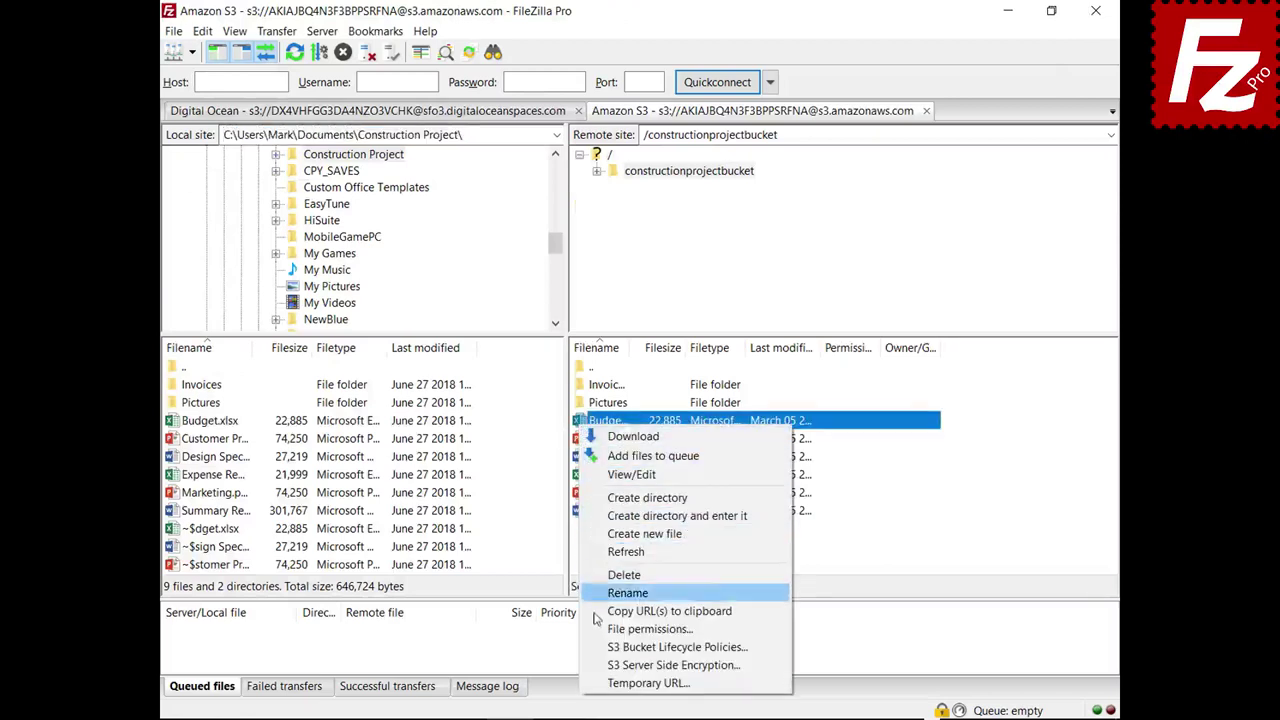
click(601, 668)
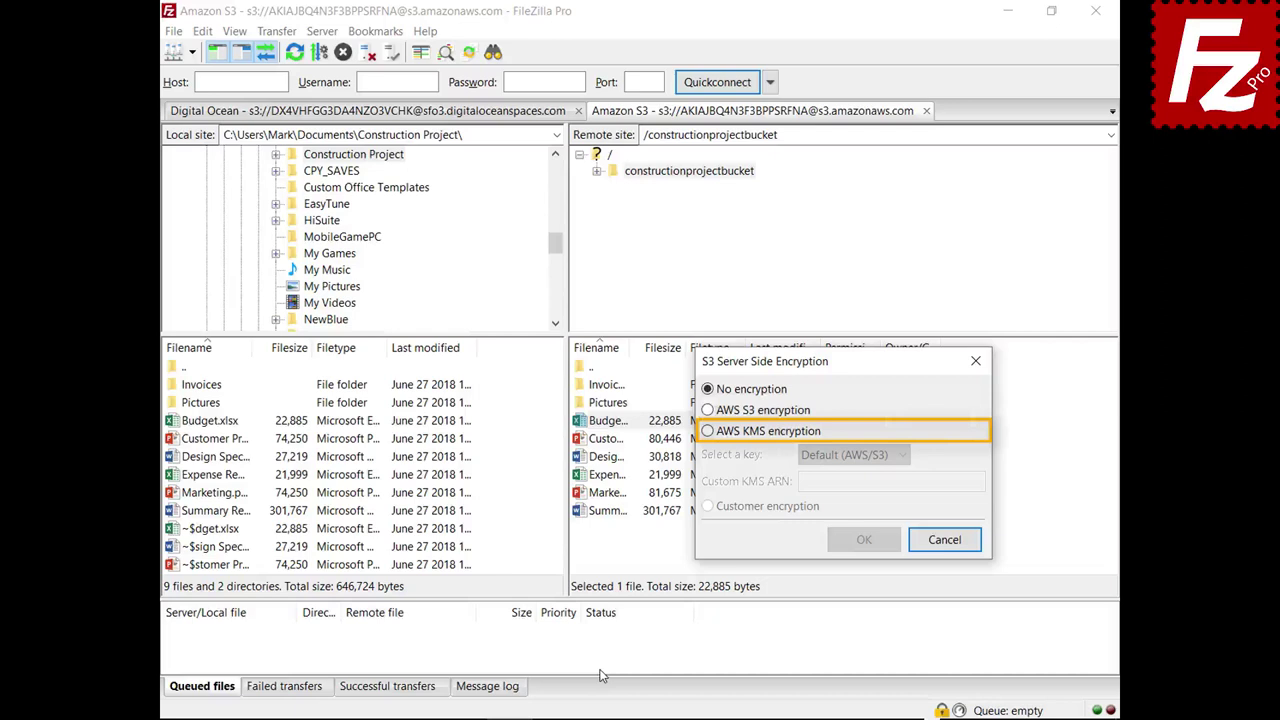
click(708, 431)
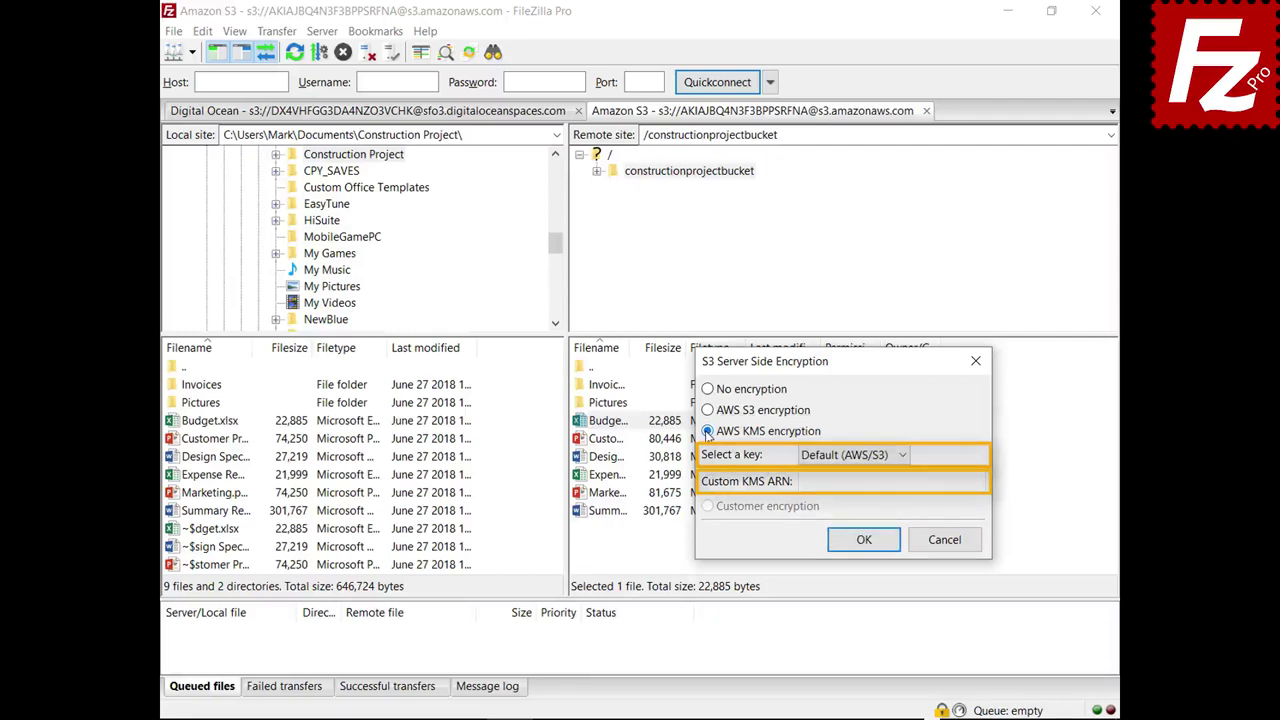
click(944, 539)
click(173, 31)
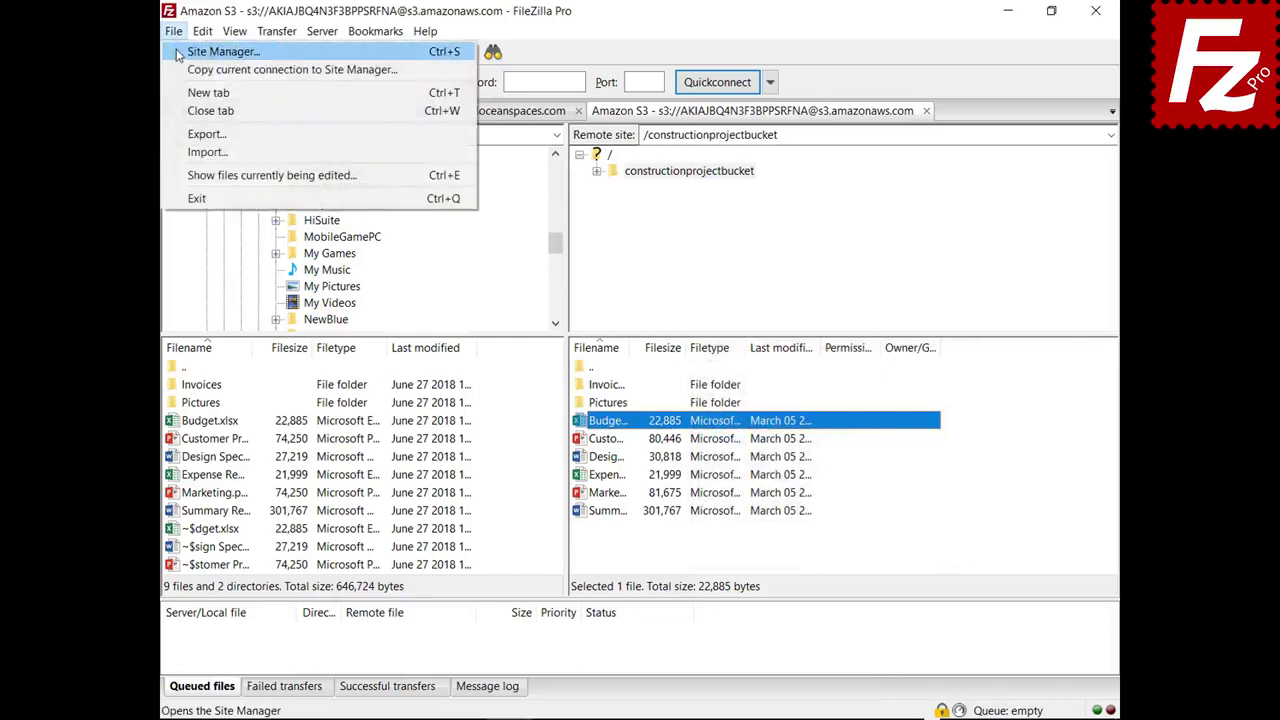
click(176, 50)
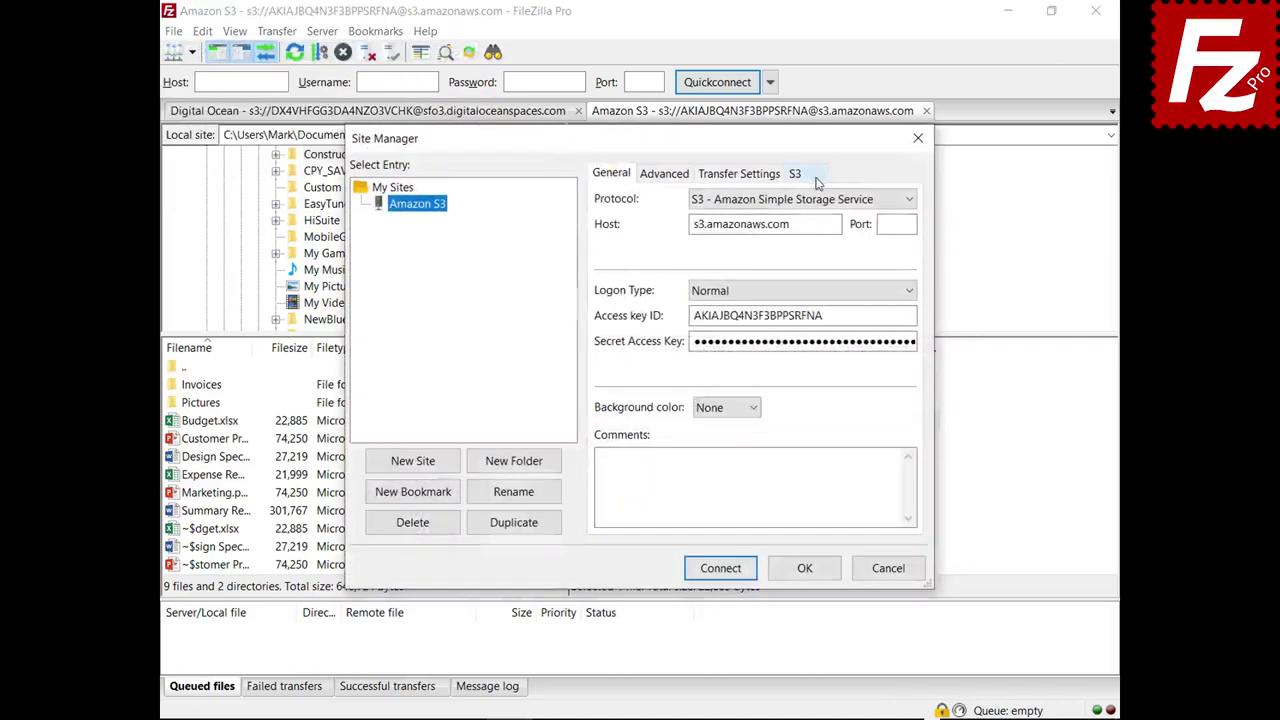
click(813, 178)
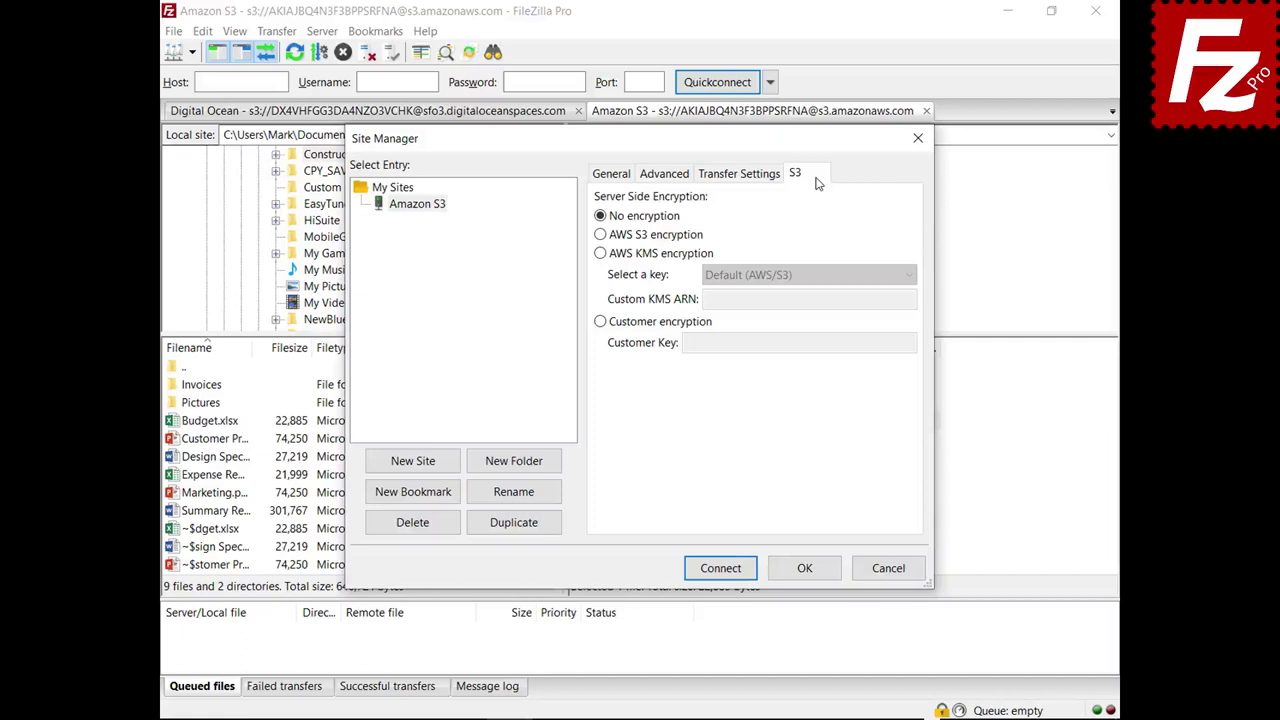
click(600, 235)
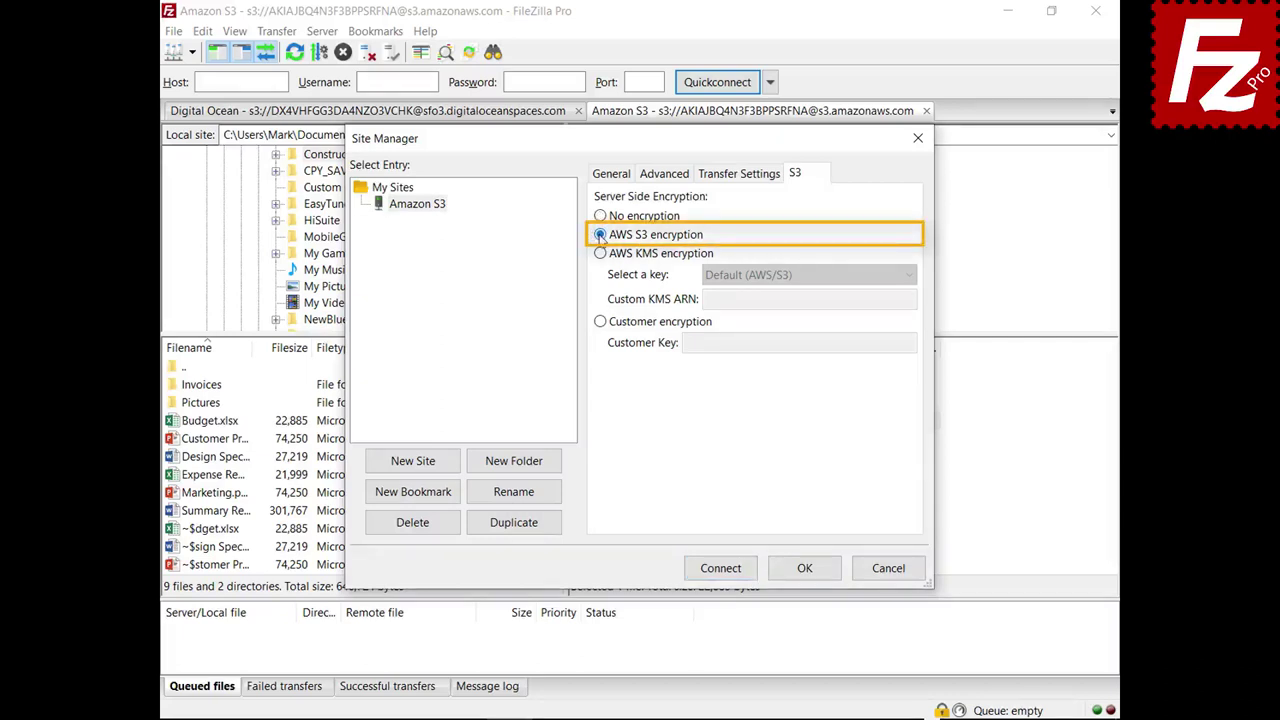
click(600, 253)
click(910, 280)
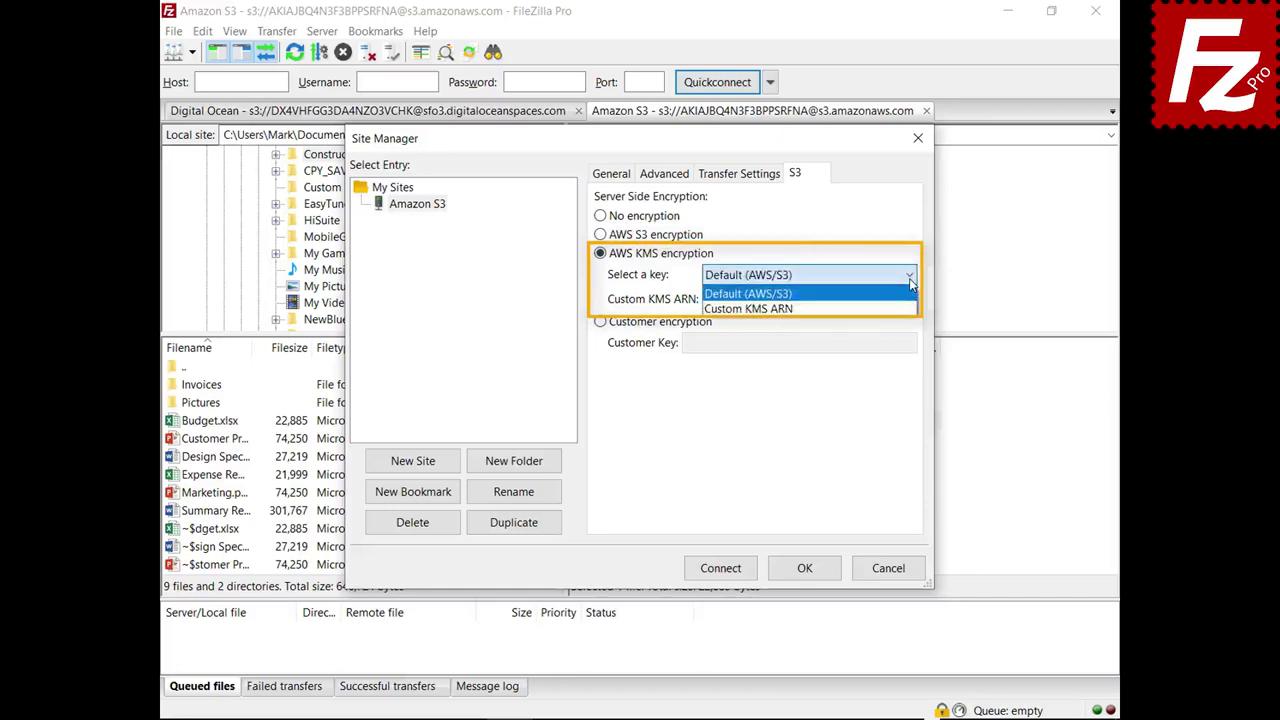
click(908, 292)
click(600, 322)
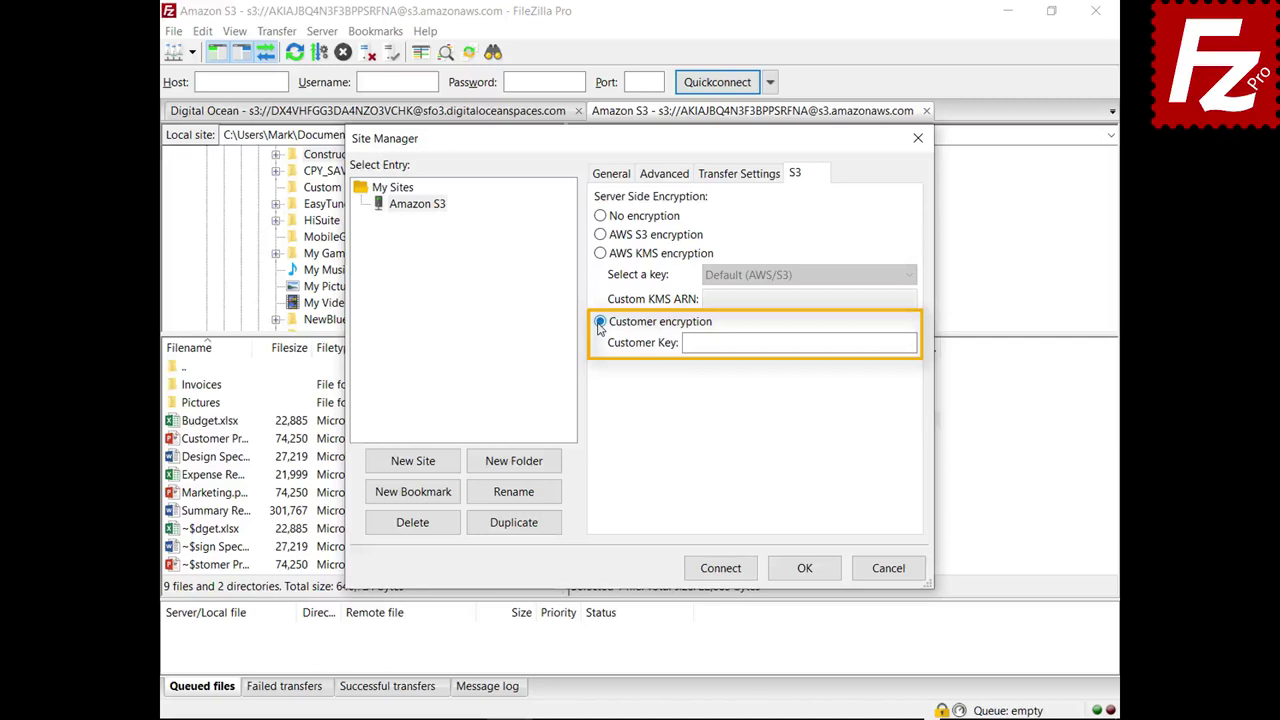
click(888, 569)
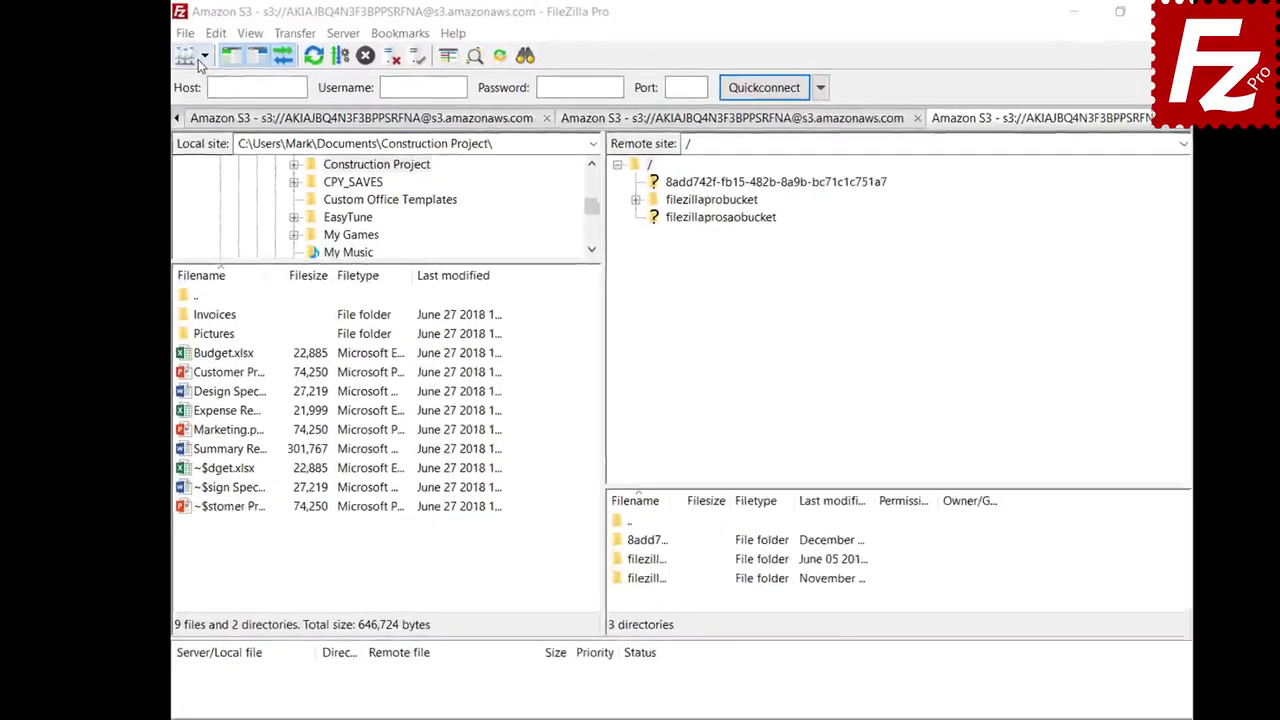
Step: Connect to the Amazon S3 site and open S3 Bucket Lifecycle Policies for filezillaprobucket
click(214, 62)
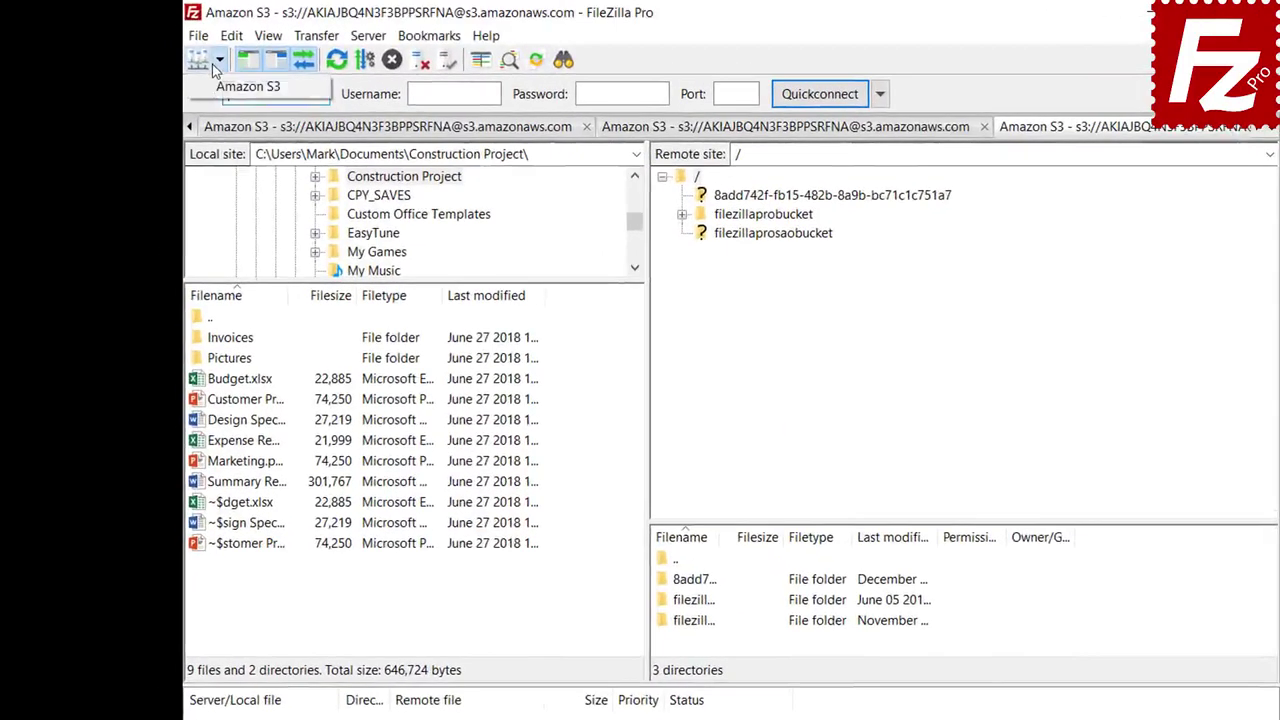
click(230, 87)
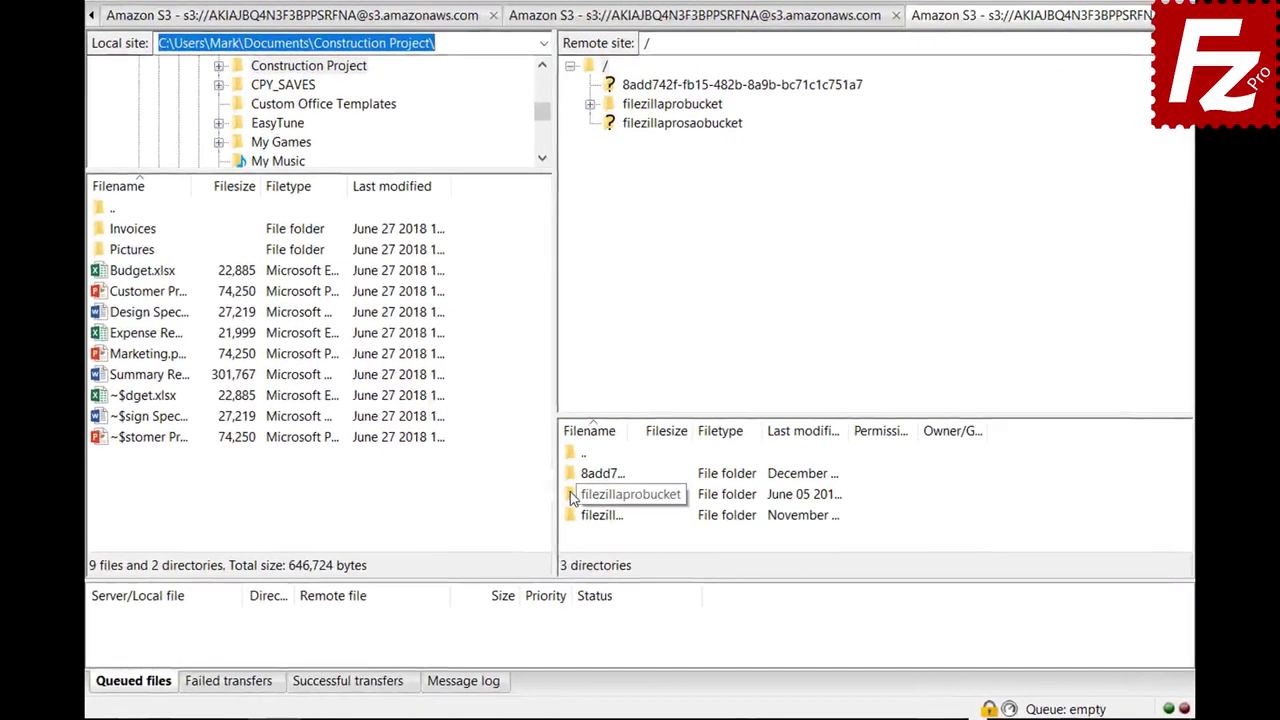
right_click(572, 497)
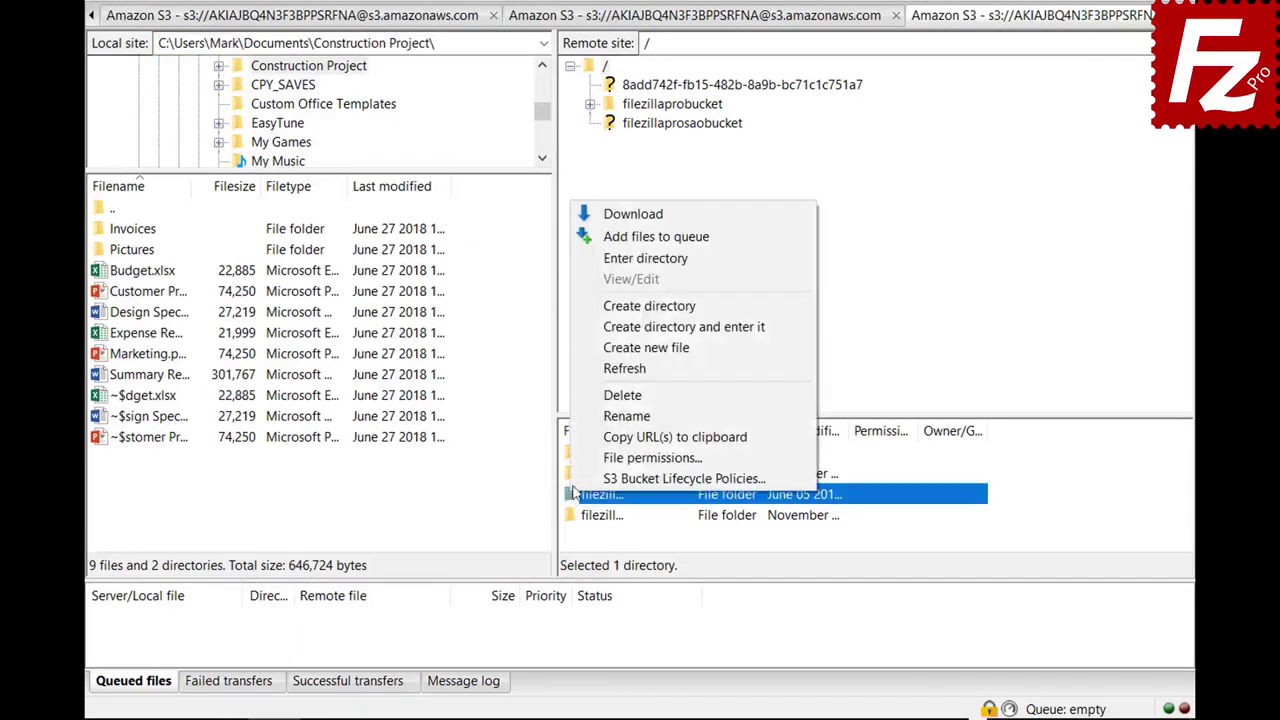
click(576, 480)
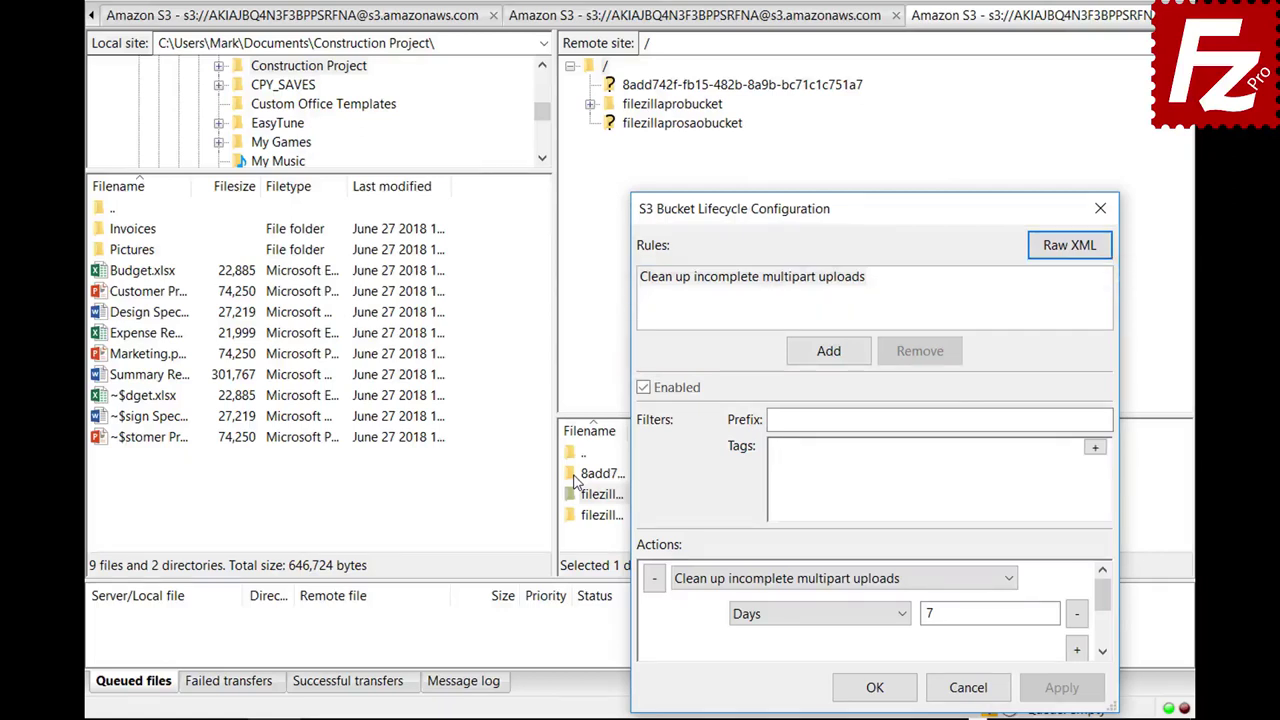
Step: Add an enabled lifecycle rule named 'Archive old site images'
click(829, 351)
text(Archive old site images)
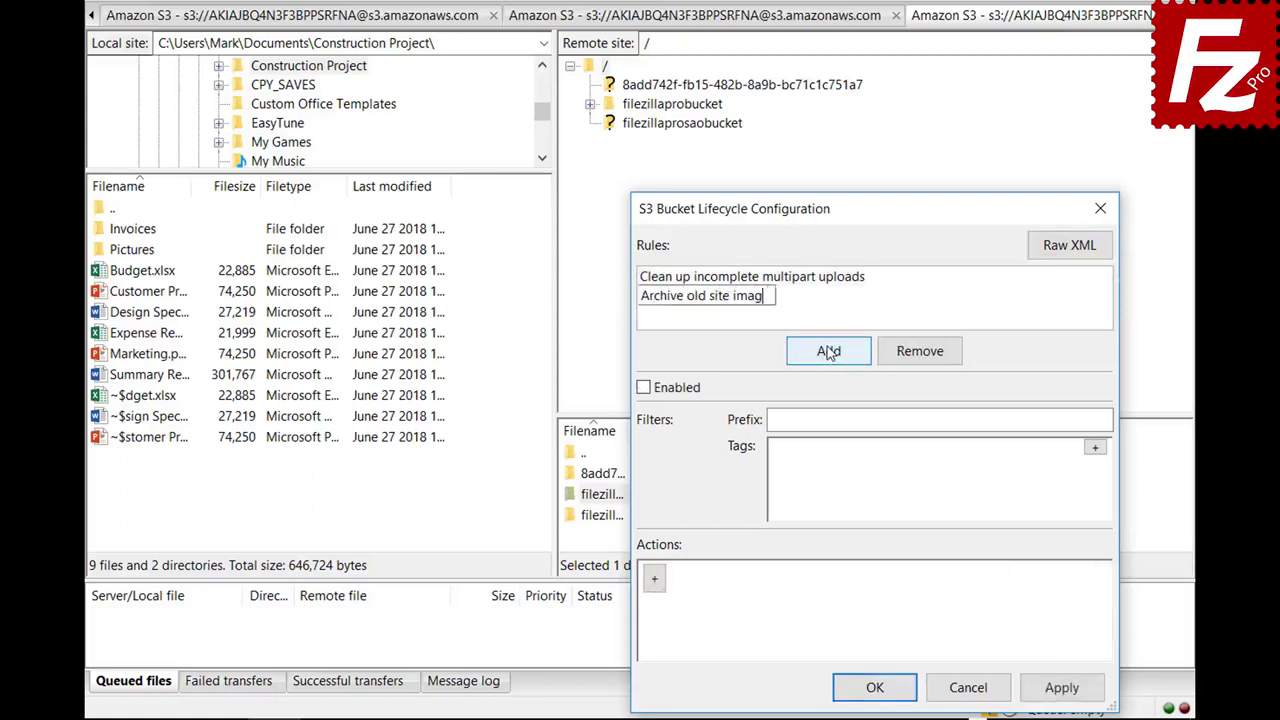
key(Return)
click(643, 388)
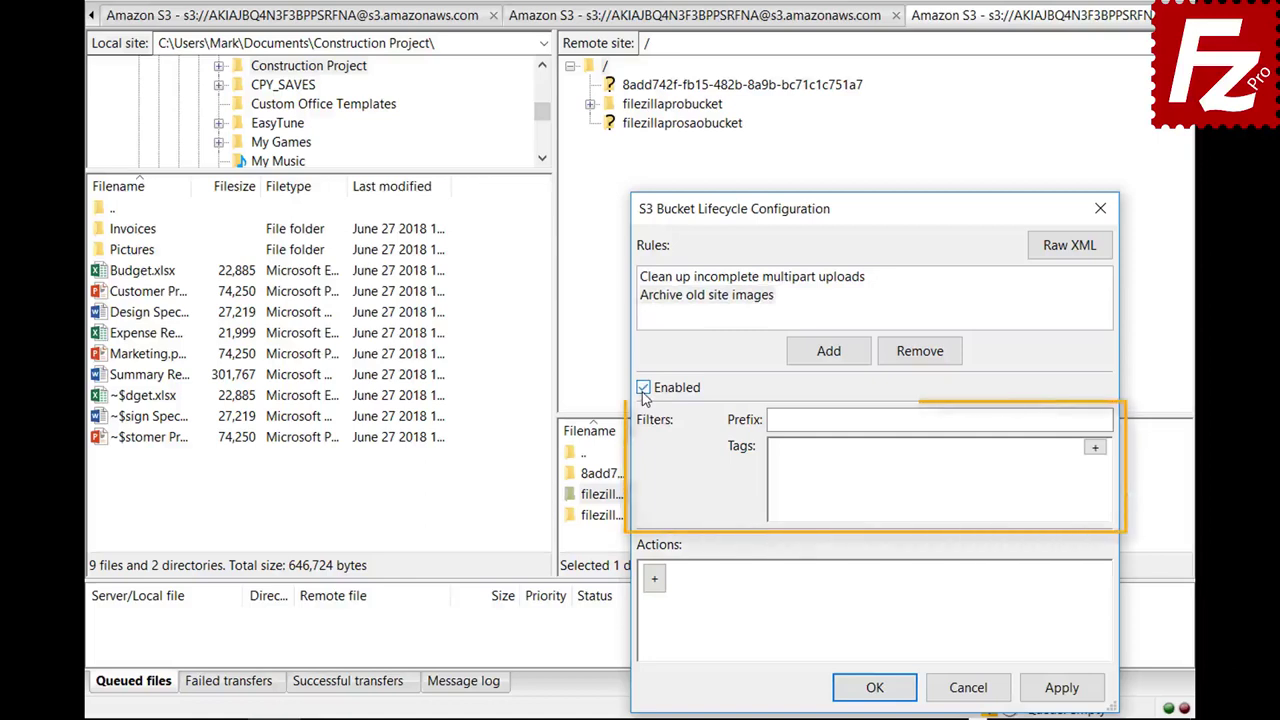
Step: Filter the rule by prefix images/ and tag location = site
click(980, 420)
text(im)
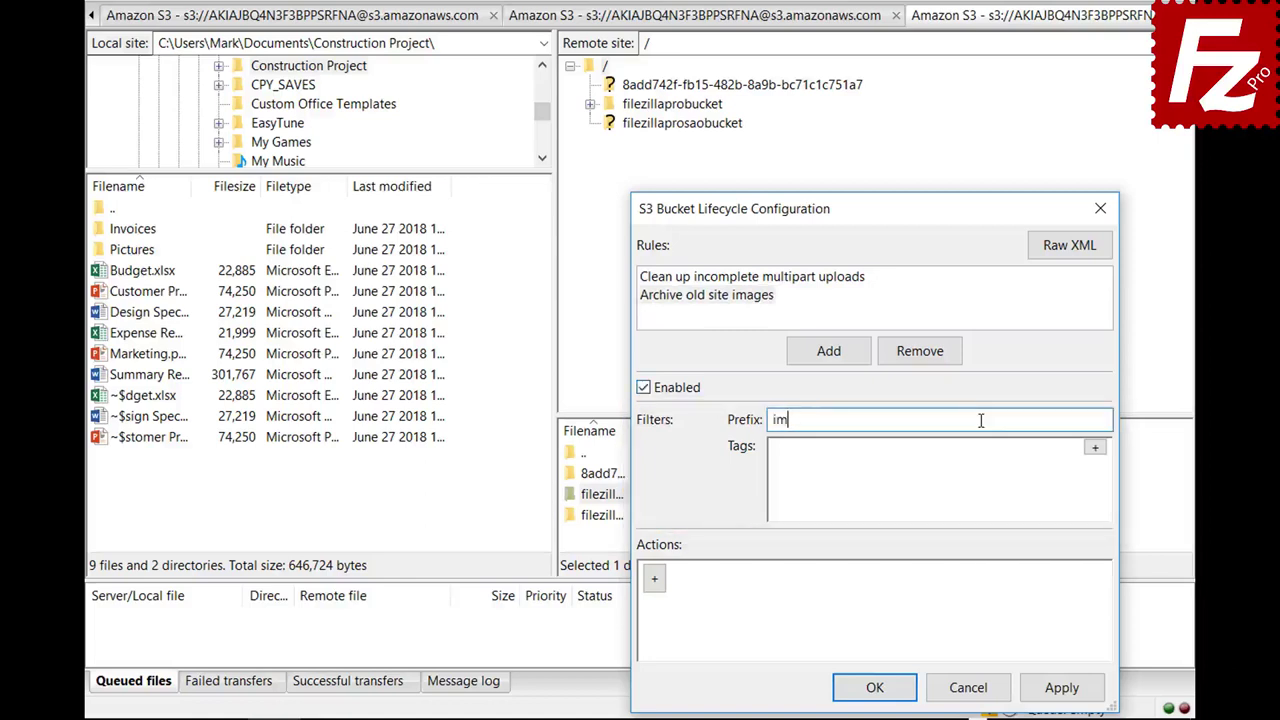
text(ages/)
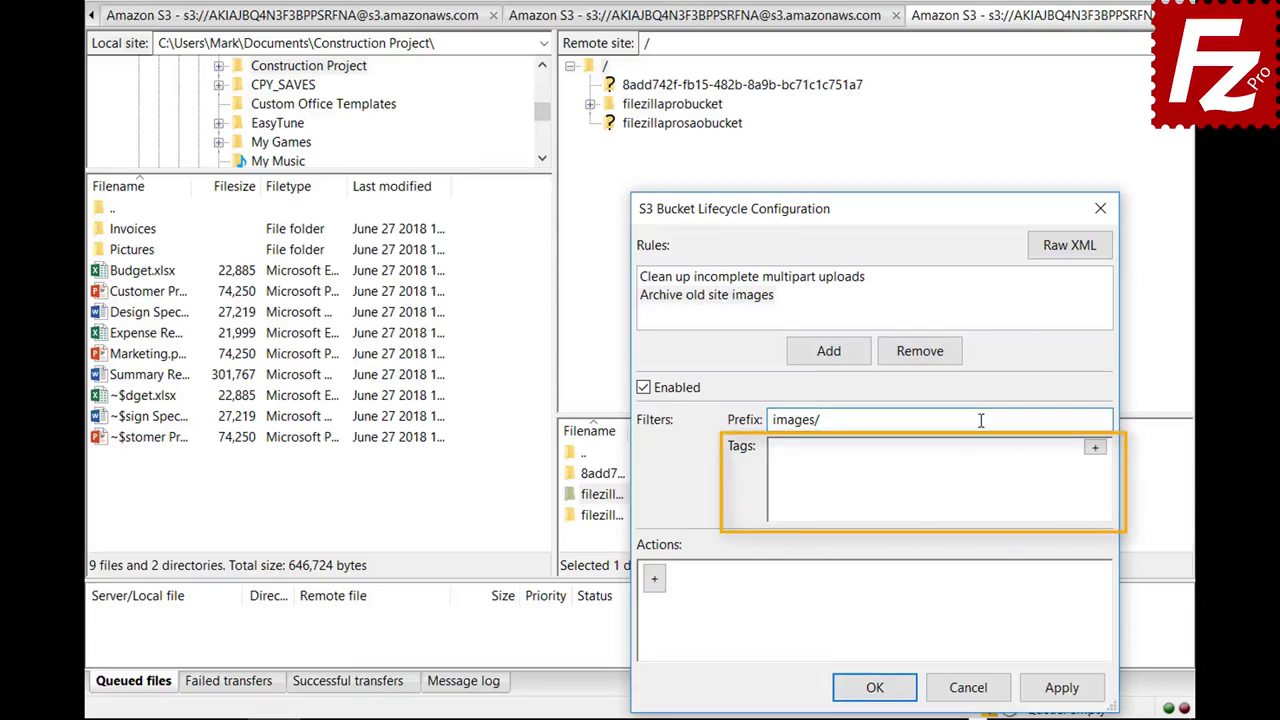
click(1095, 447)
click(947, 455)
text(location)
click(1071, 455)
text(site)
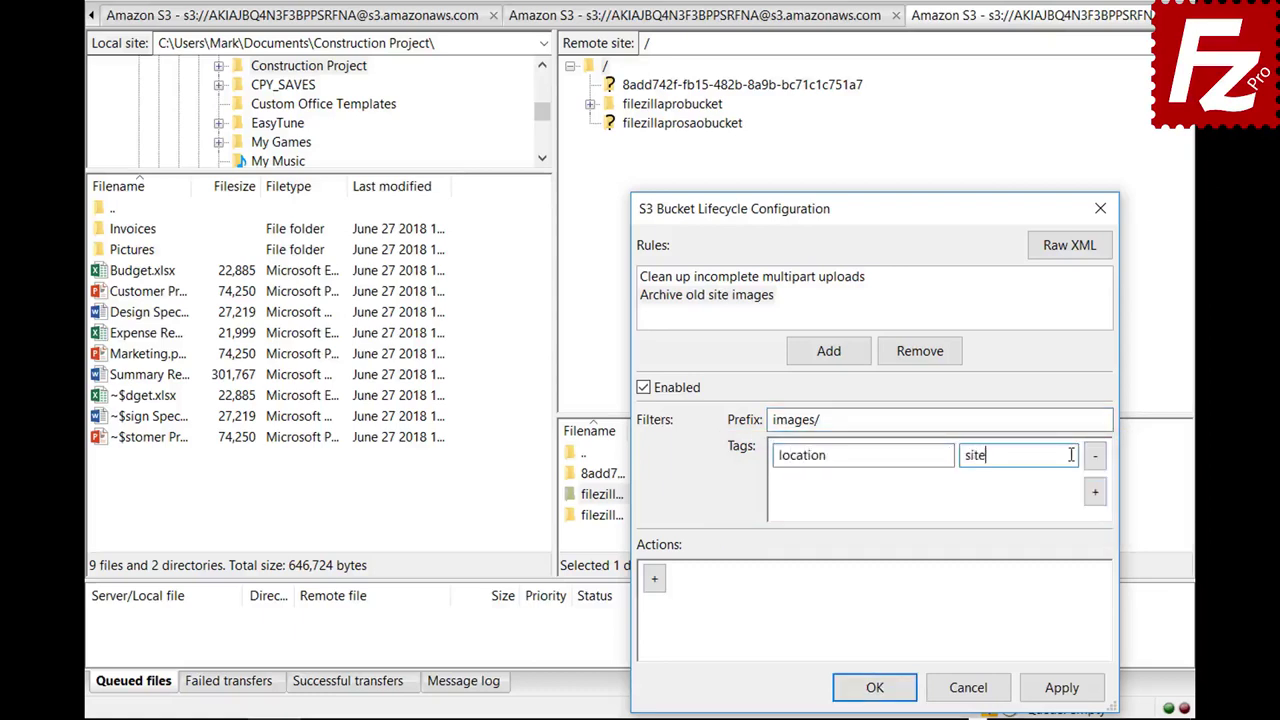
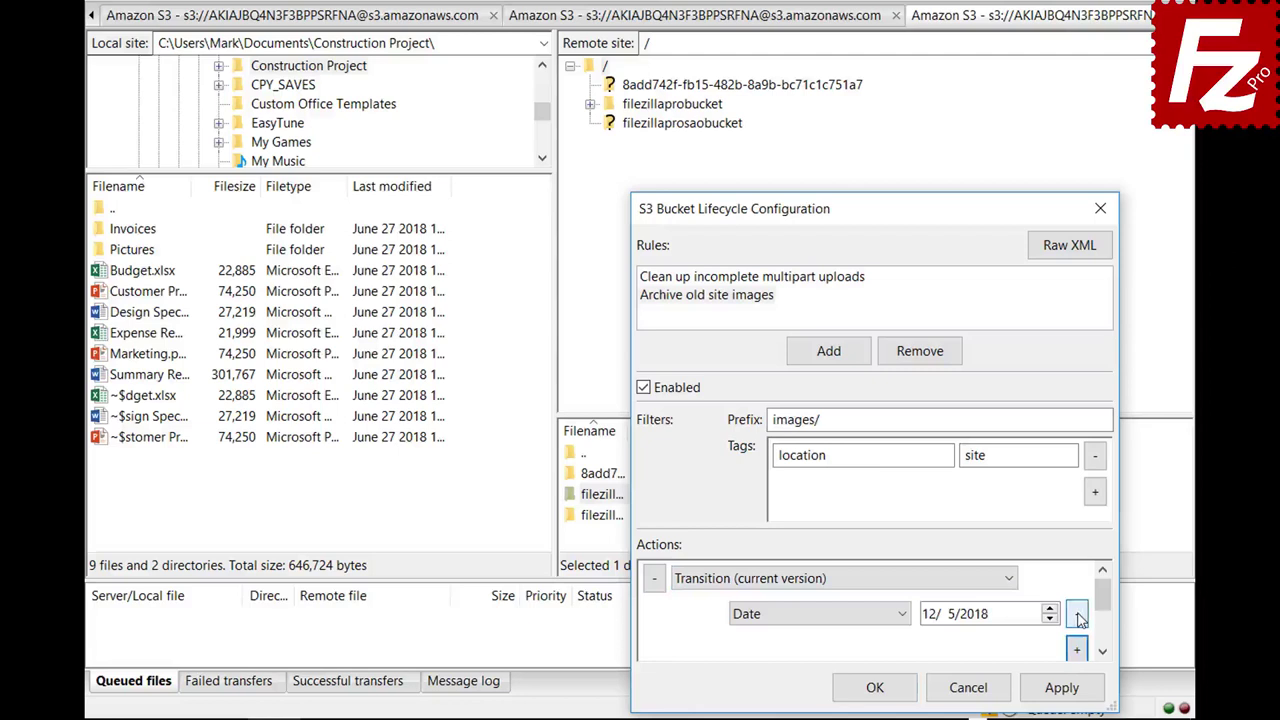
Step: Make the archive rule's transition happen after 30 days
click(904, 615)
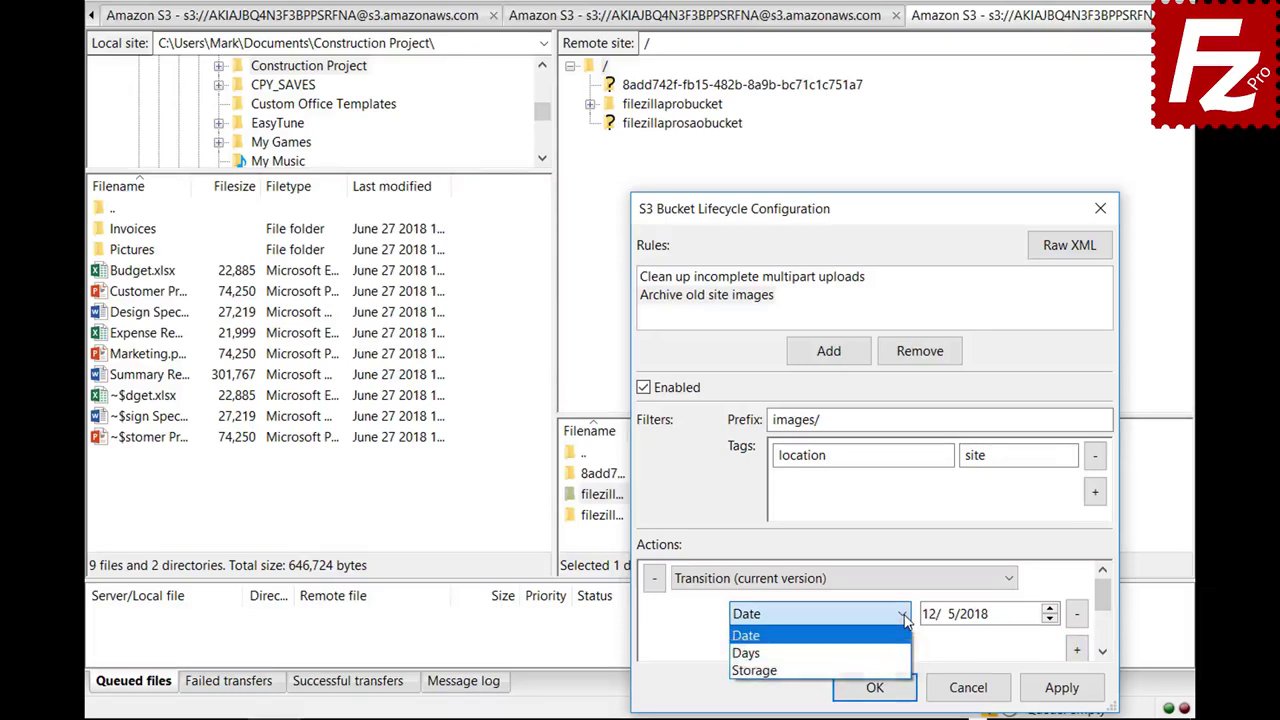
click(905, 651)
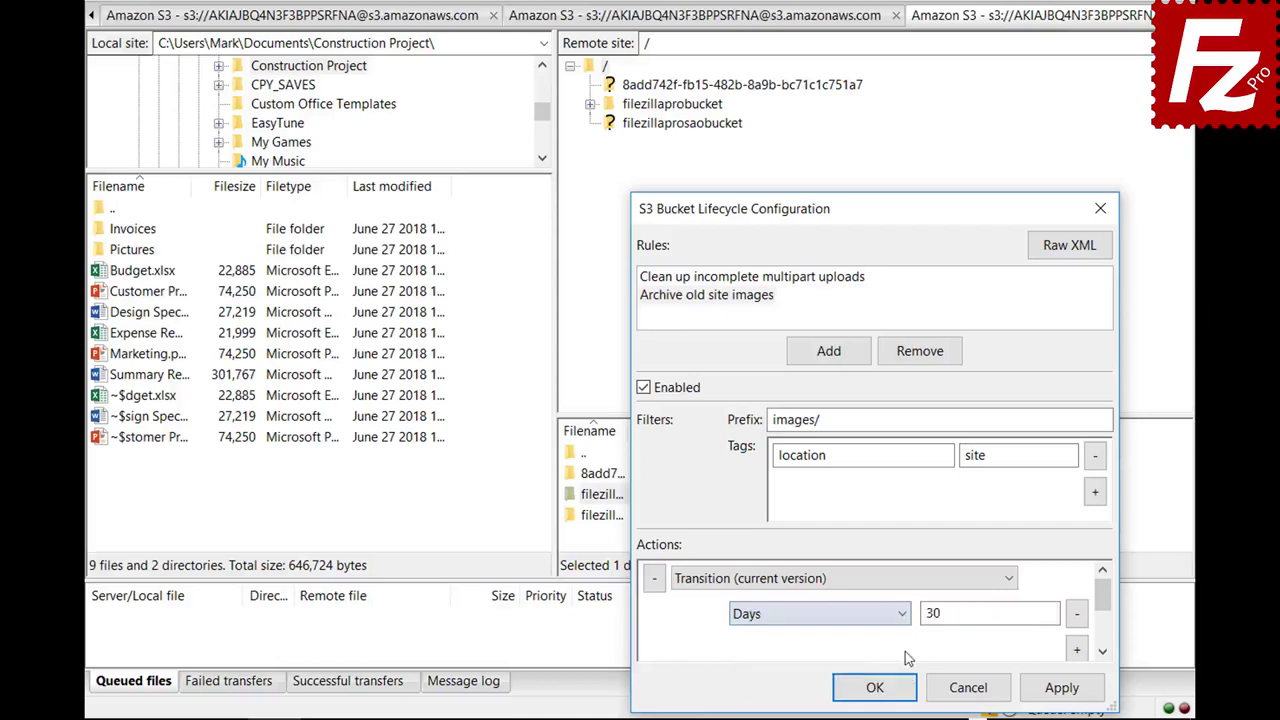
drag(1107, 605, 1104, 622)
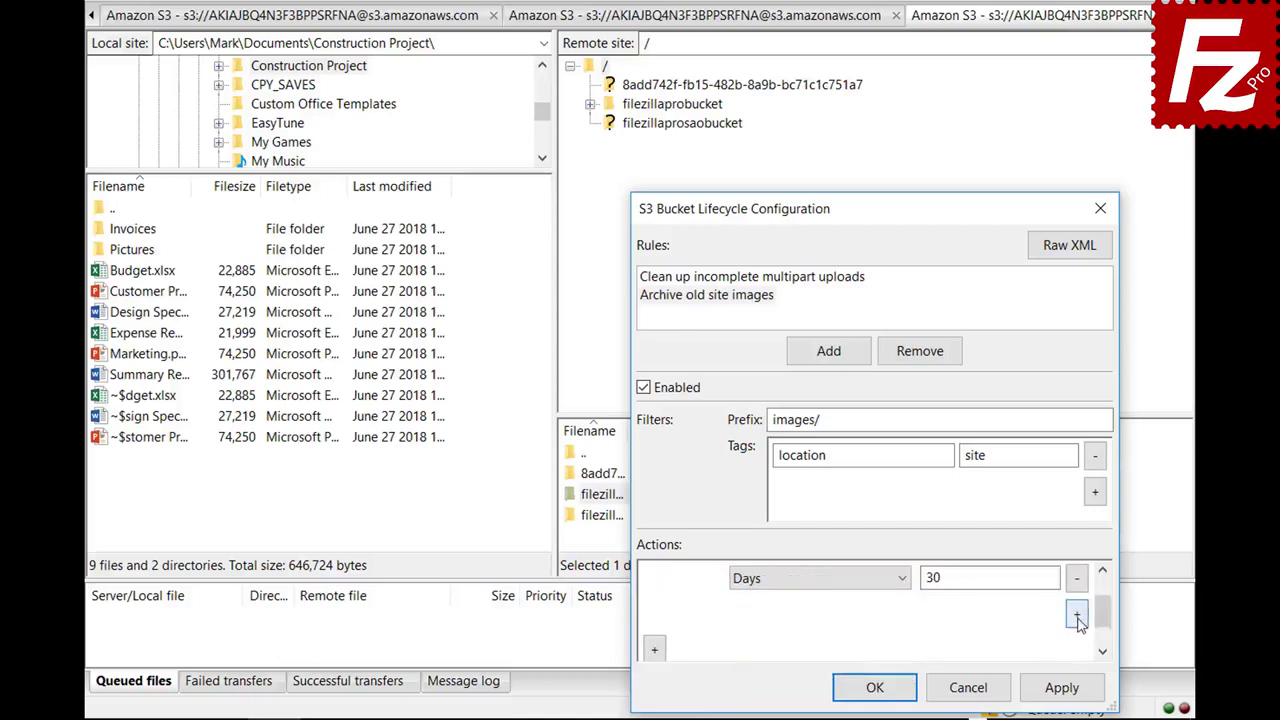
Step: Add a second row set to Storage > Glacier and save the lifecycle configuration
click(1078, 617)
click(815, 614)
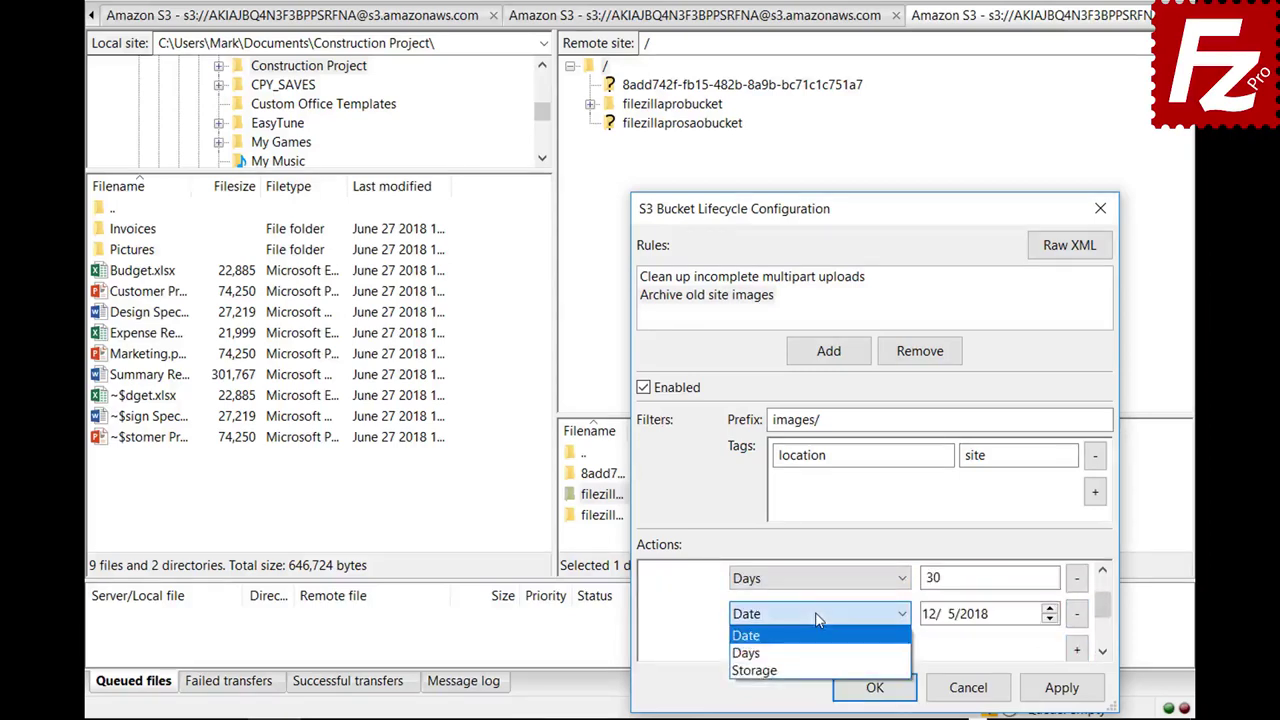
click(818, 670)
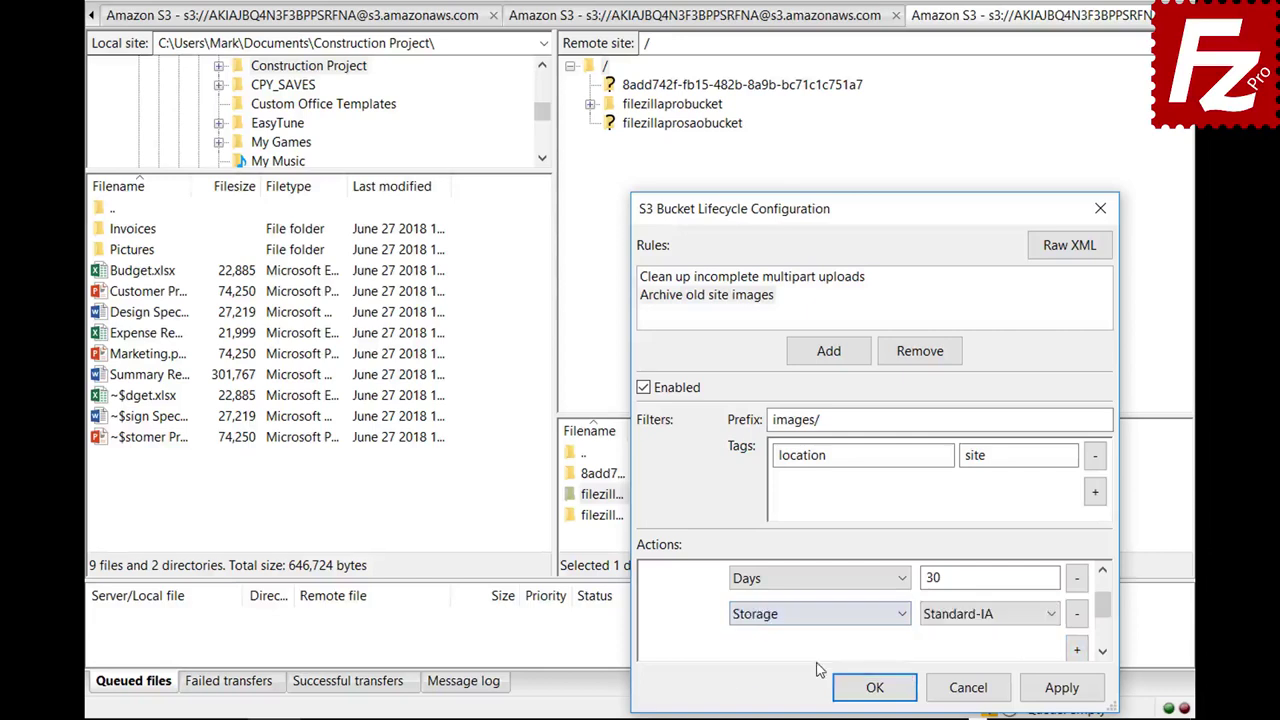
click(963, 622)
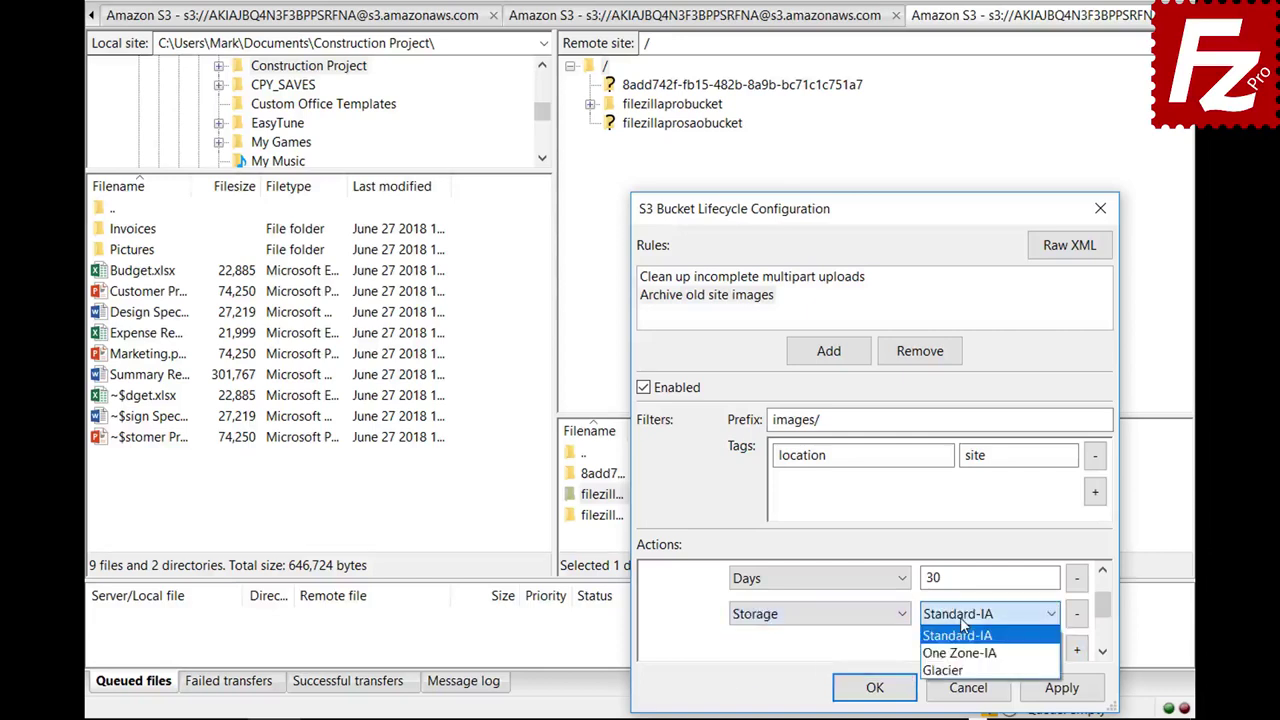
click(963, 670)
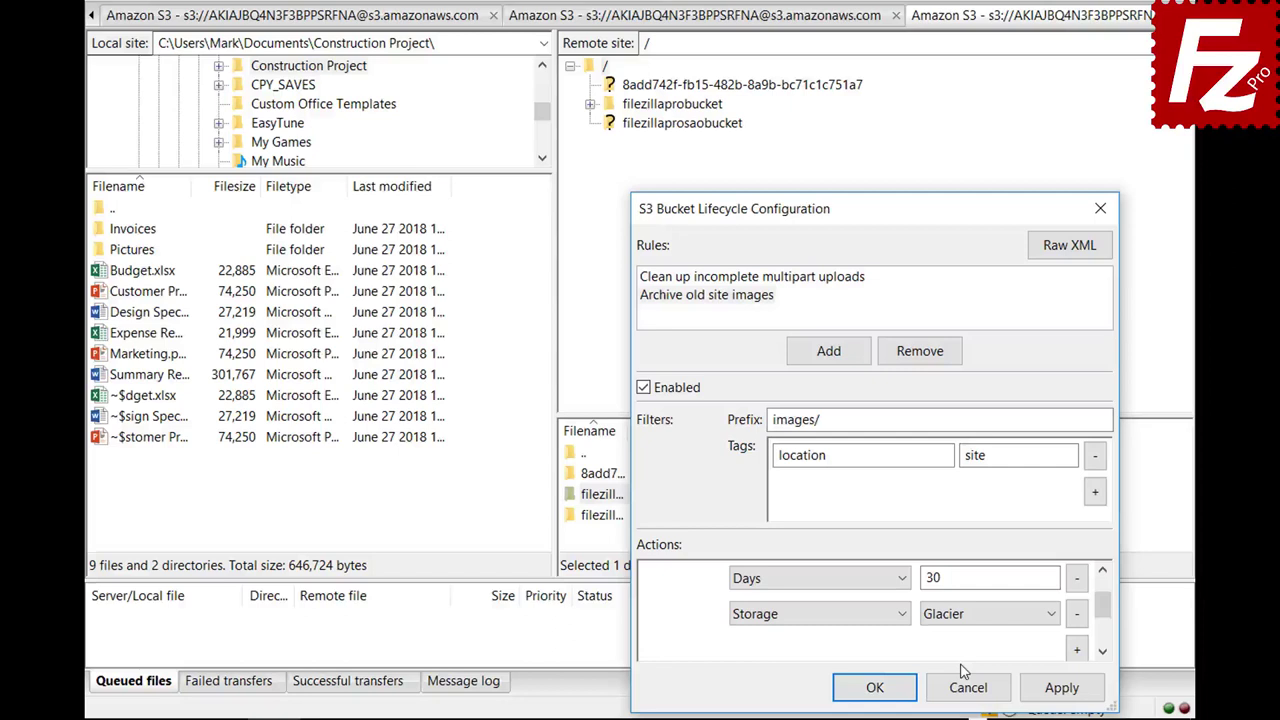
click(857, 688)
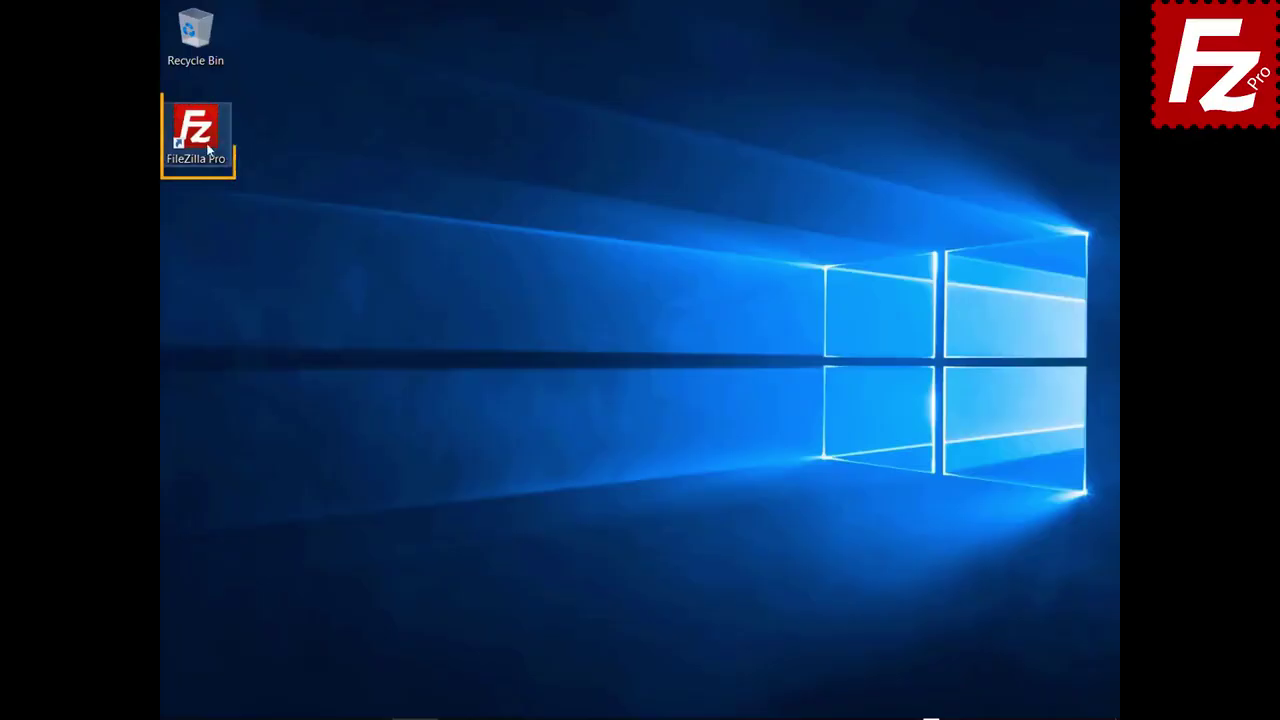
Step: Launch FileZilla Pro from its Windows desktop icon
double_click(210, 148)
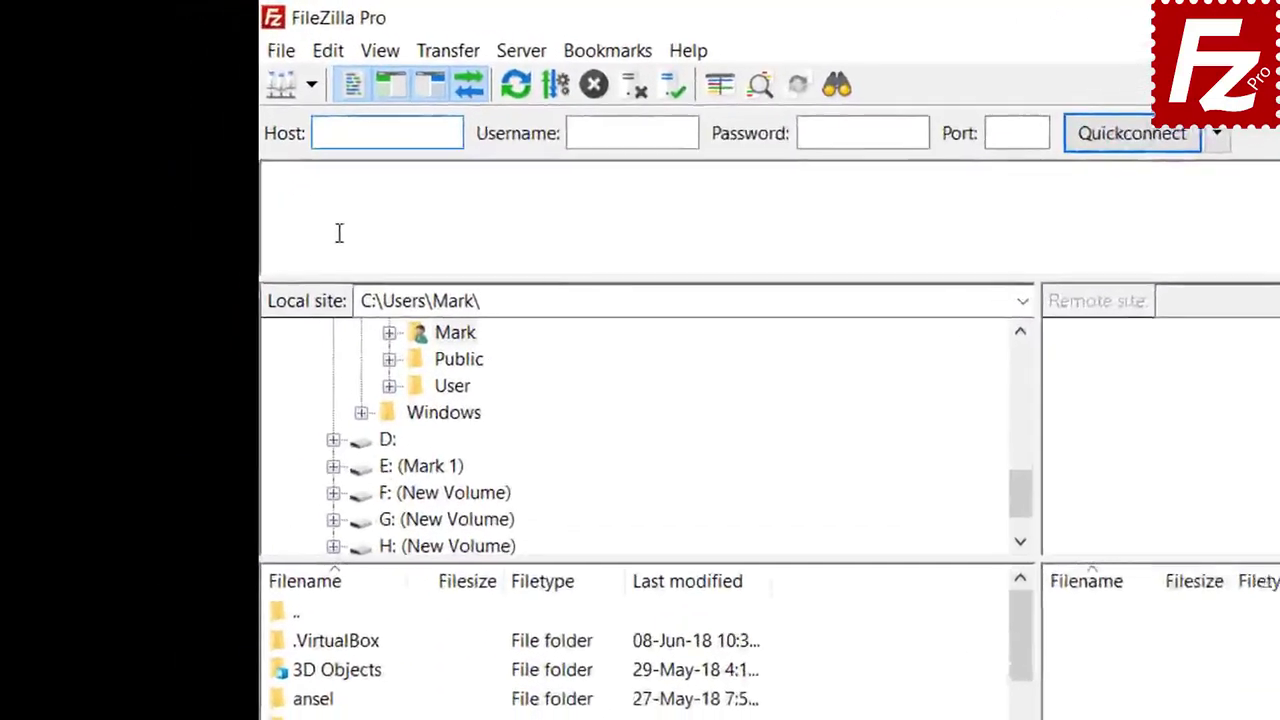
Step: In Site Manager, add a site named 'Azure File Connection' using Microsoft Azure File Storage Service
click(286, 56)
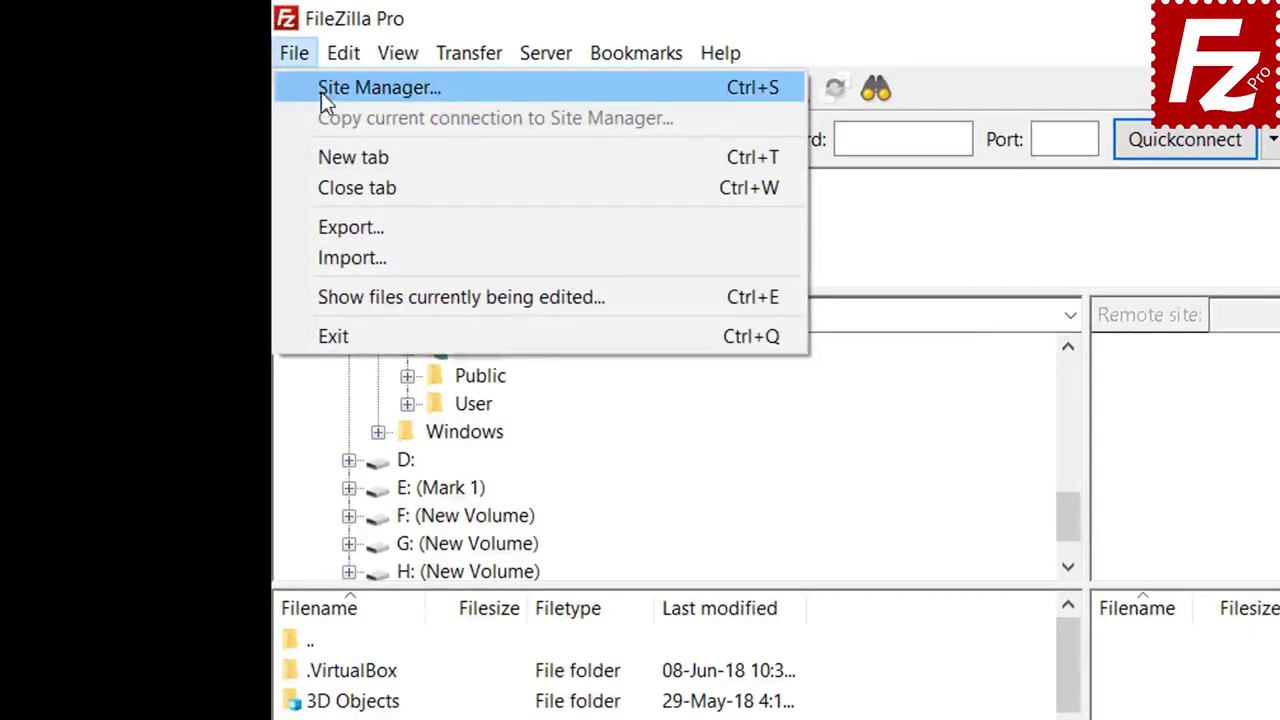
click(321, 91)
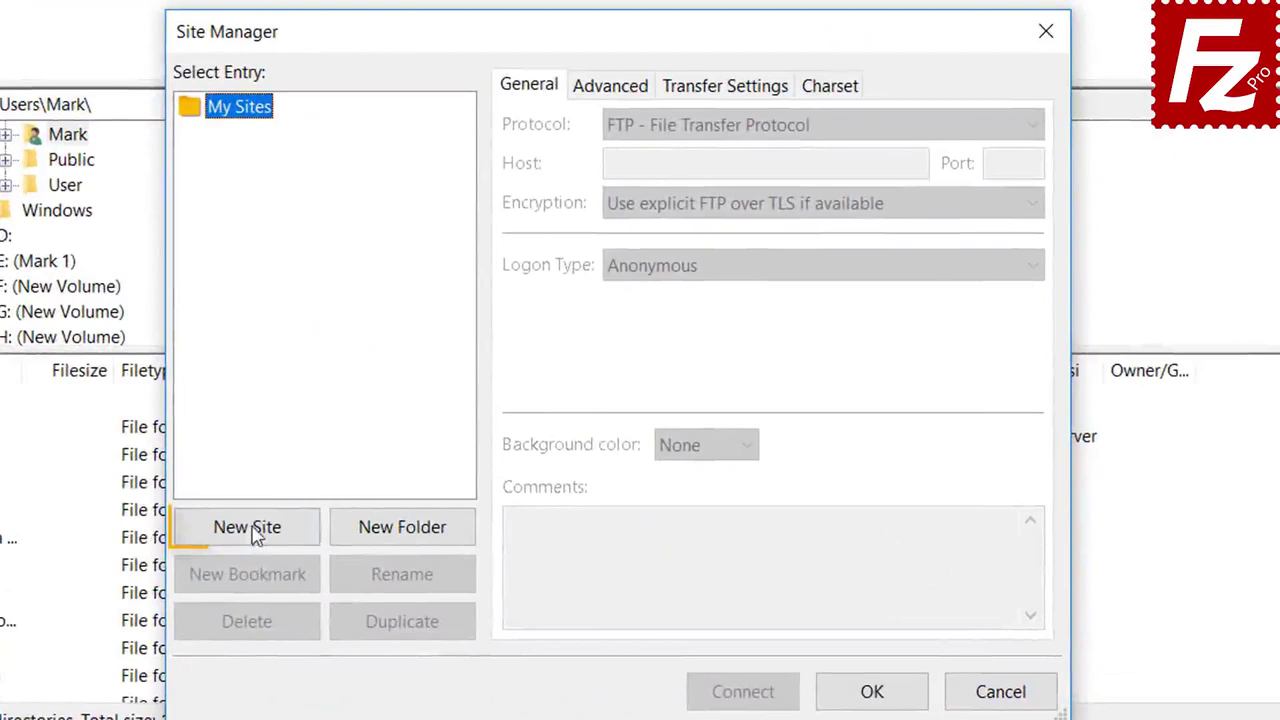
click(250, 527)
text(Azur)
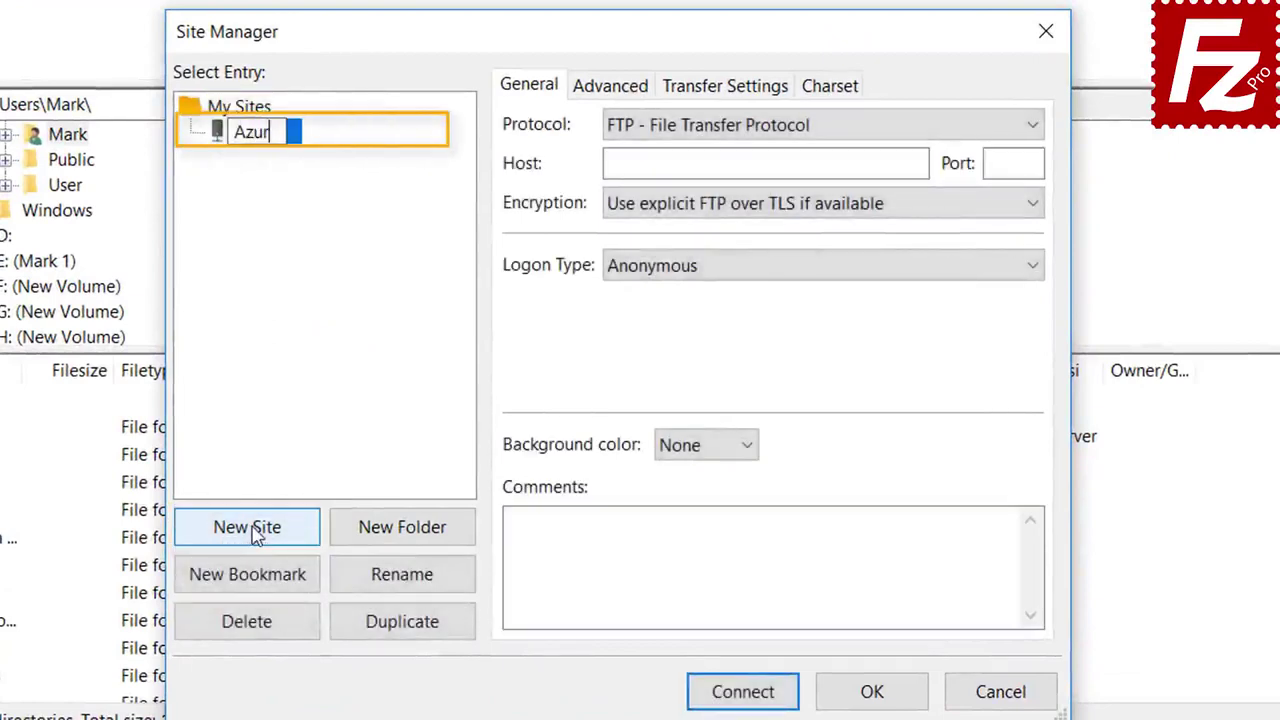
text(e File)
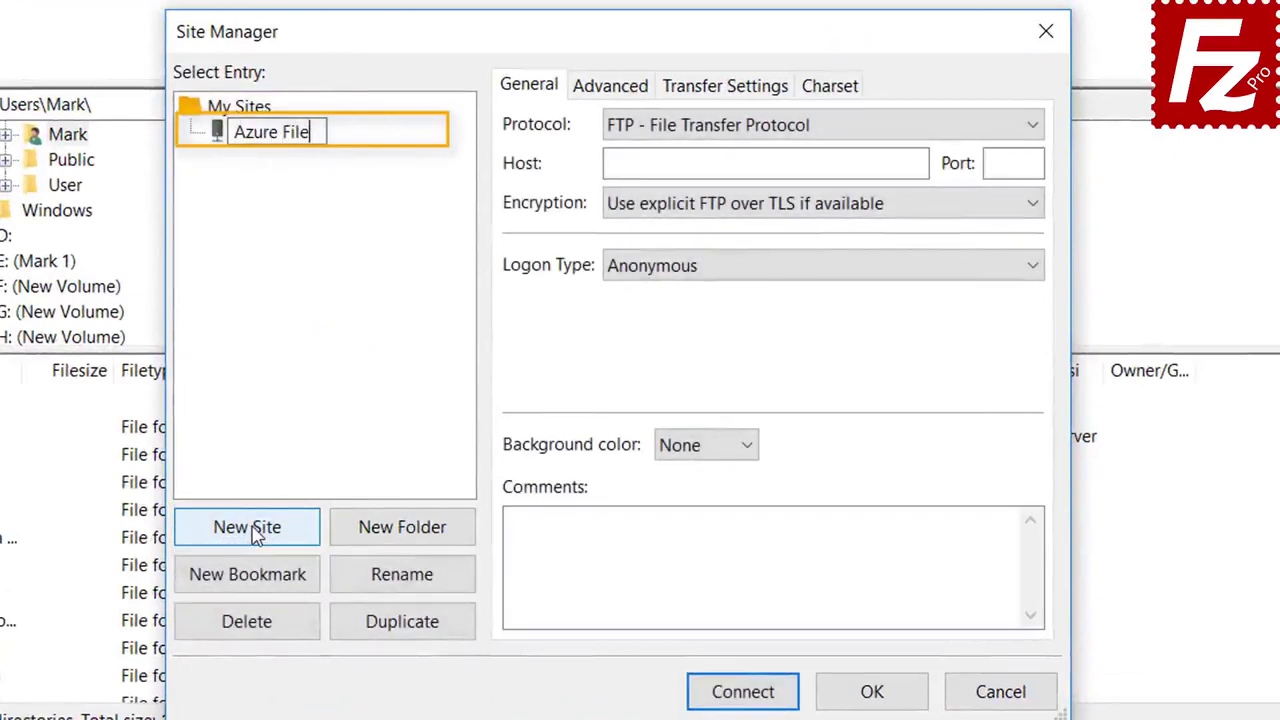
text( Connec)
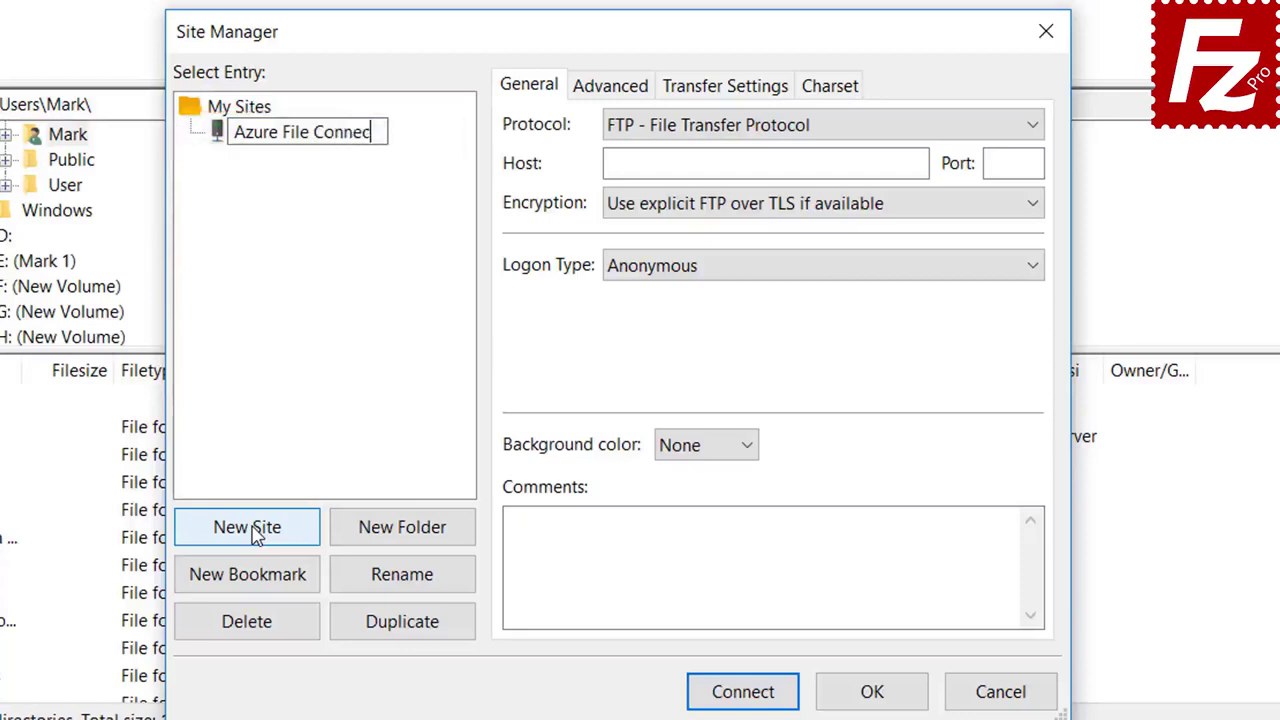
text(tion)
key(Return)
click(814, 128)
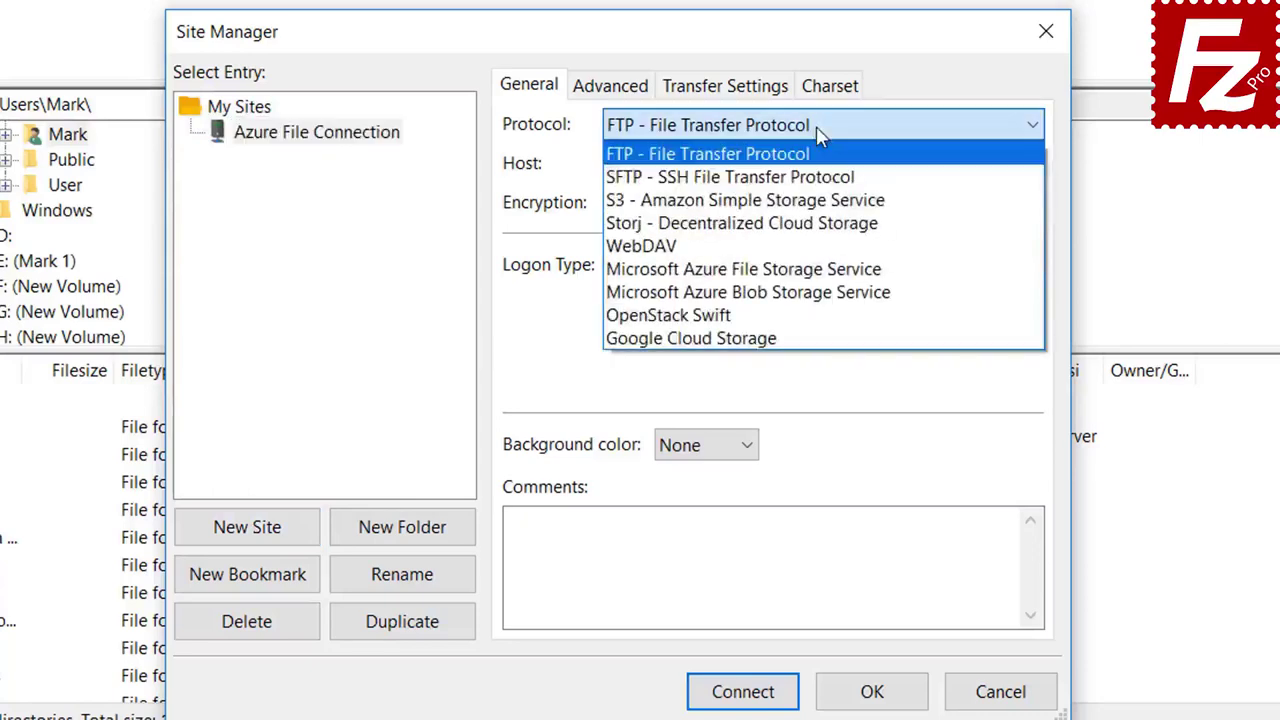
click(814, 270)
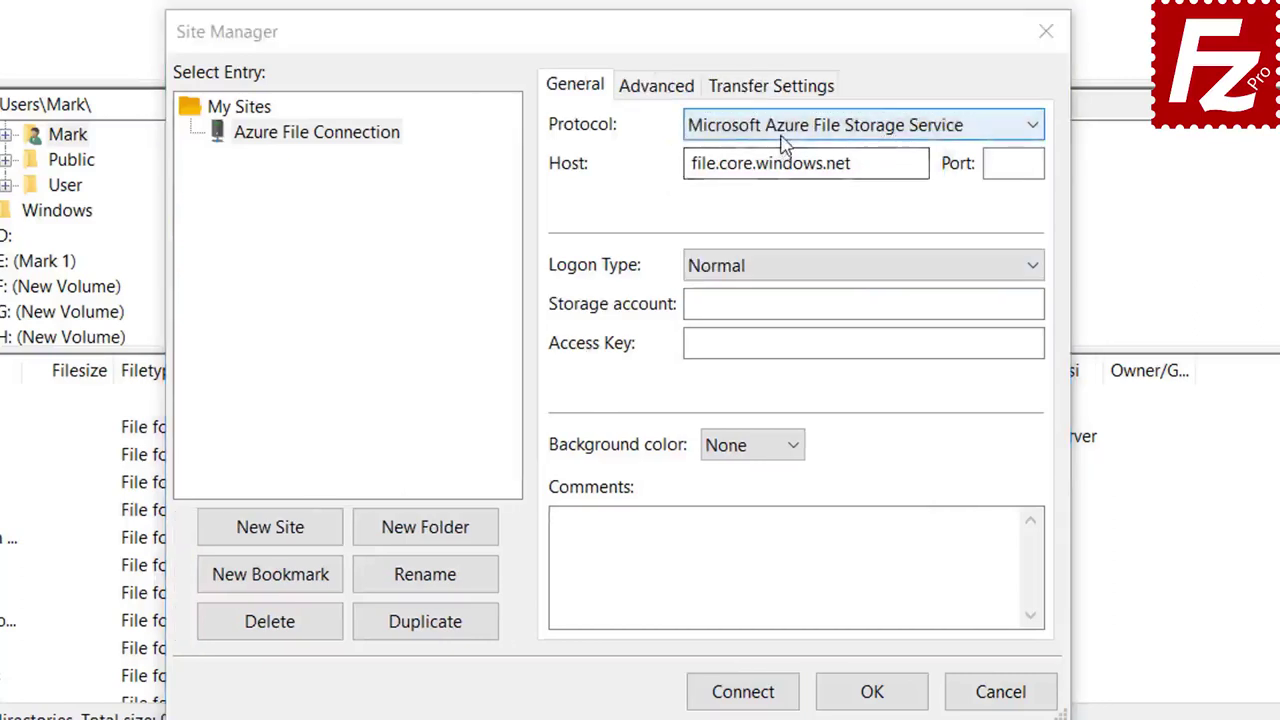
Step: Enter the storage account name and paste the access key, then connect, always trusting the certificate
click(785, 128)
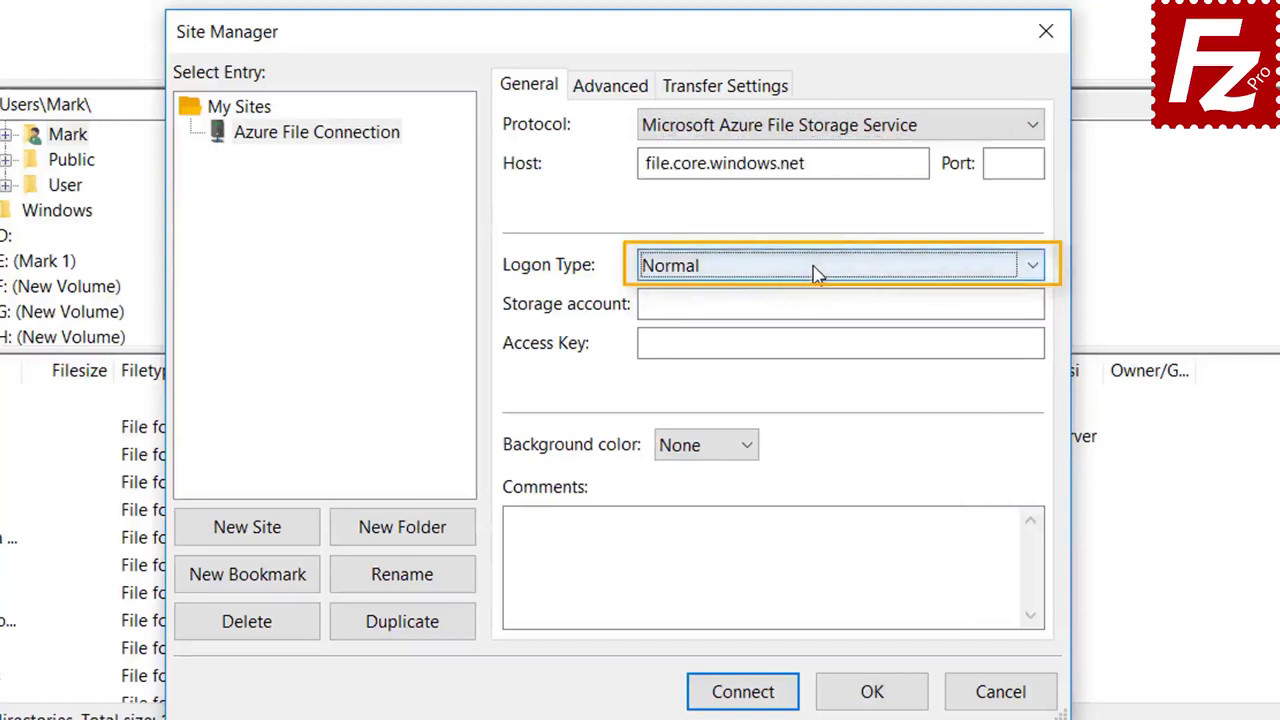
click(797, 305)
click(700, 345)
key(ctrl+v)
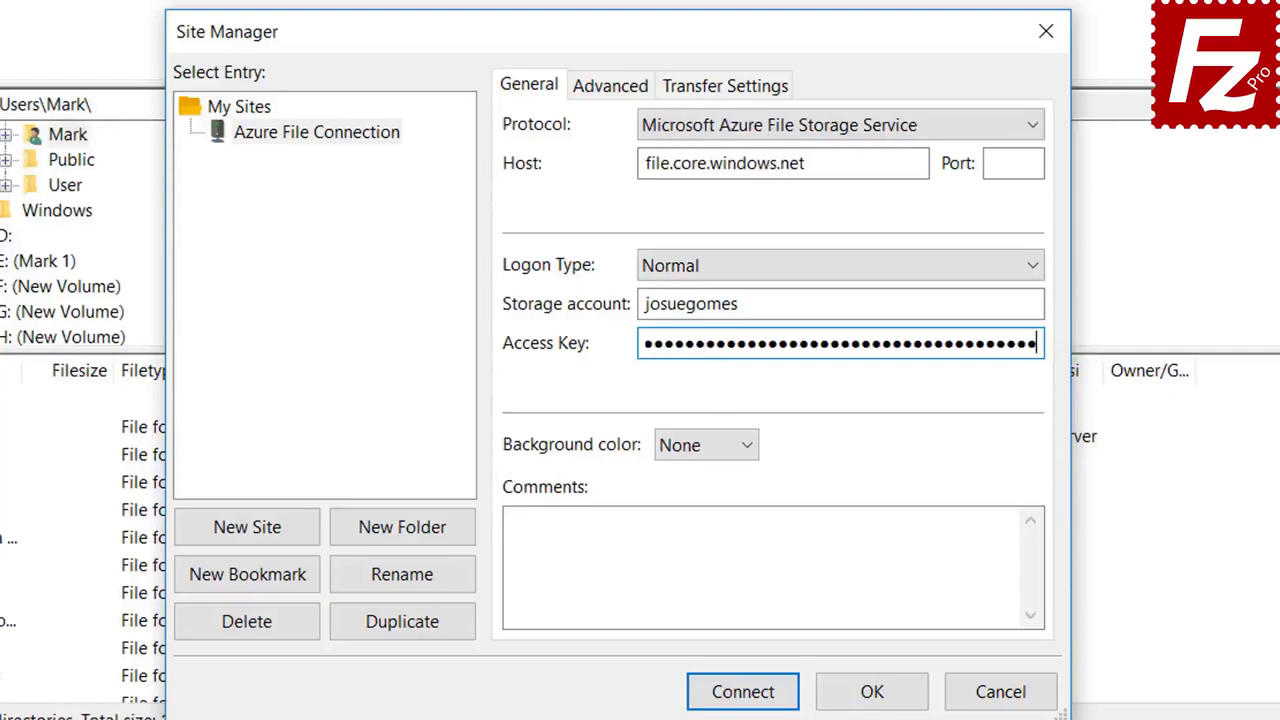
click(748, 702)
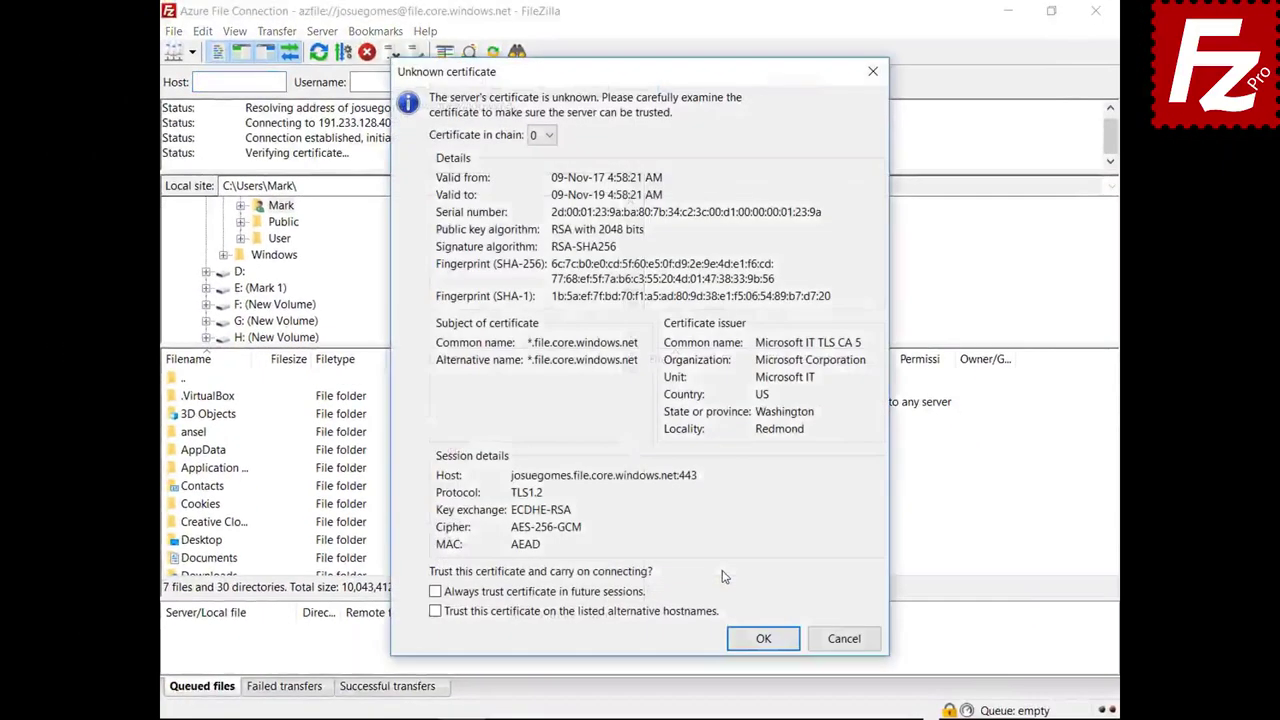
click(622, 595)
click(760, 640)
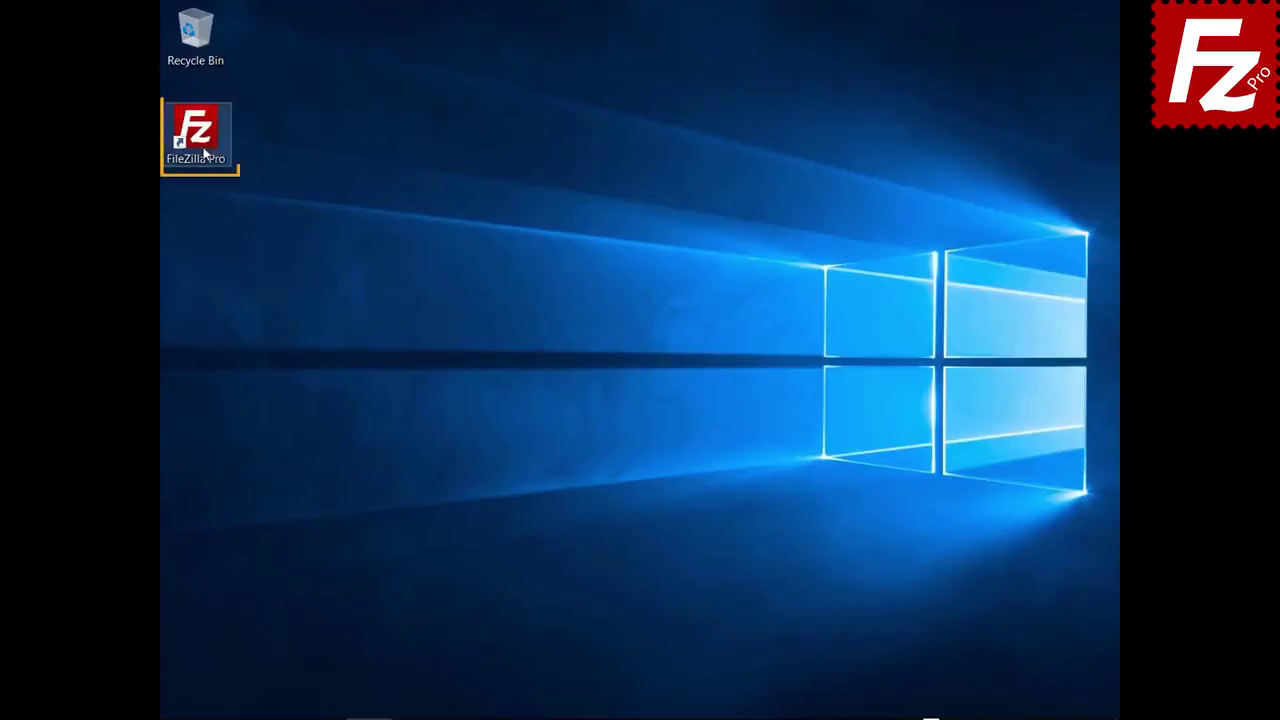
Step: Relaunch FileZilla Pro and add a 'Google Cloud Connection' site using Google Cloud Storage
double_click(200, 140)
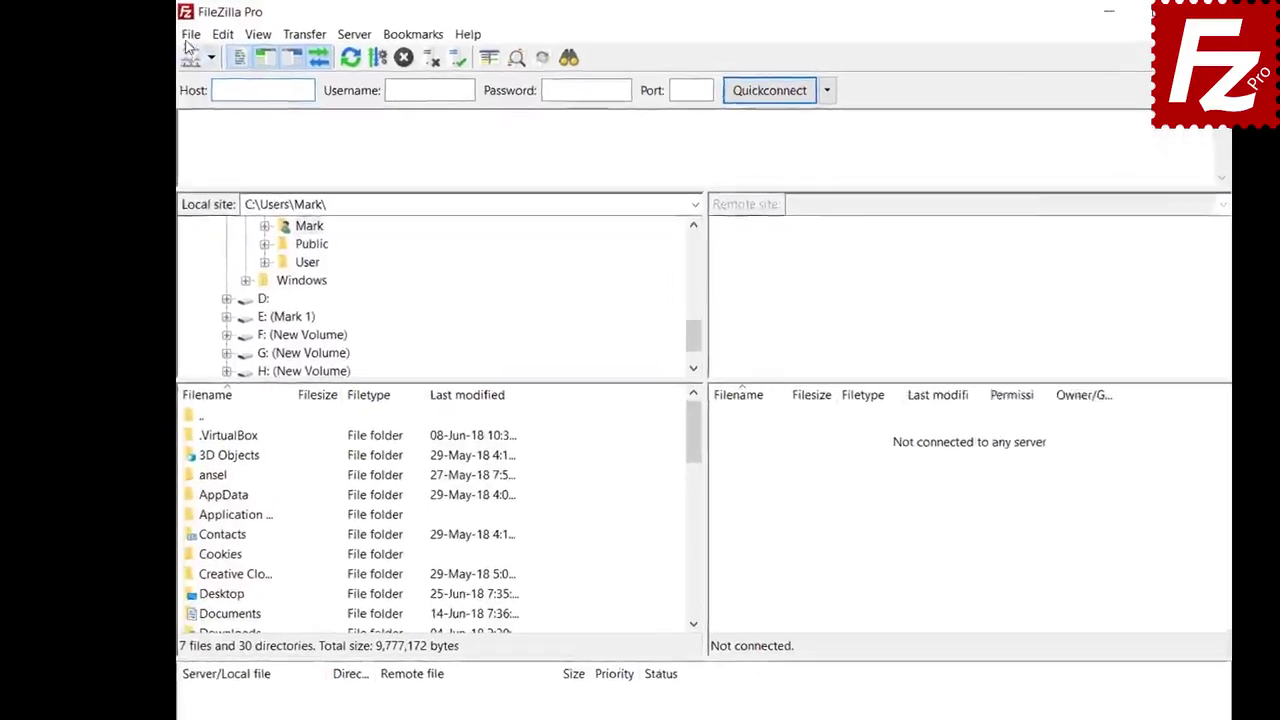
click(170, 32)
click(310, 75)
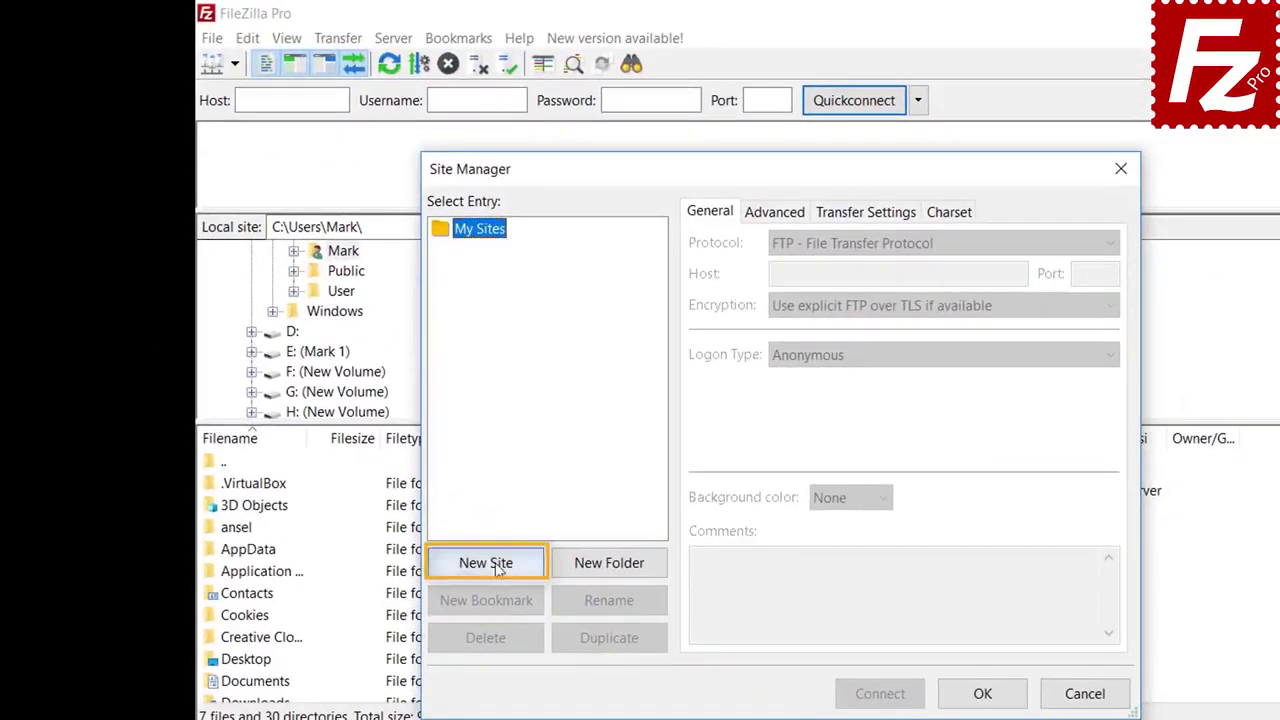
click(497, 567)
text(Google)
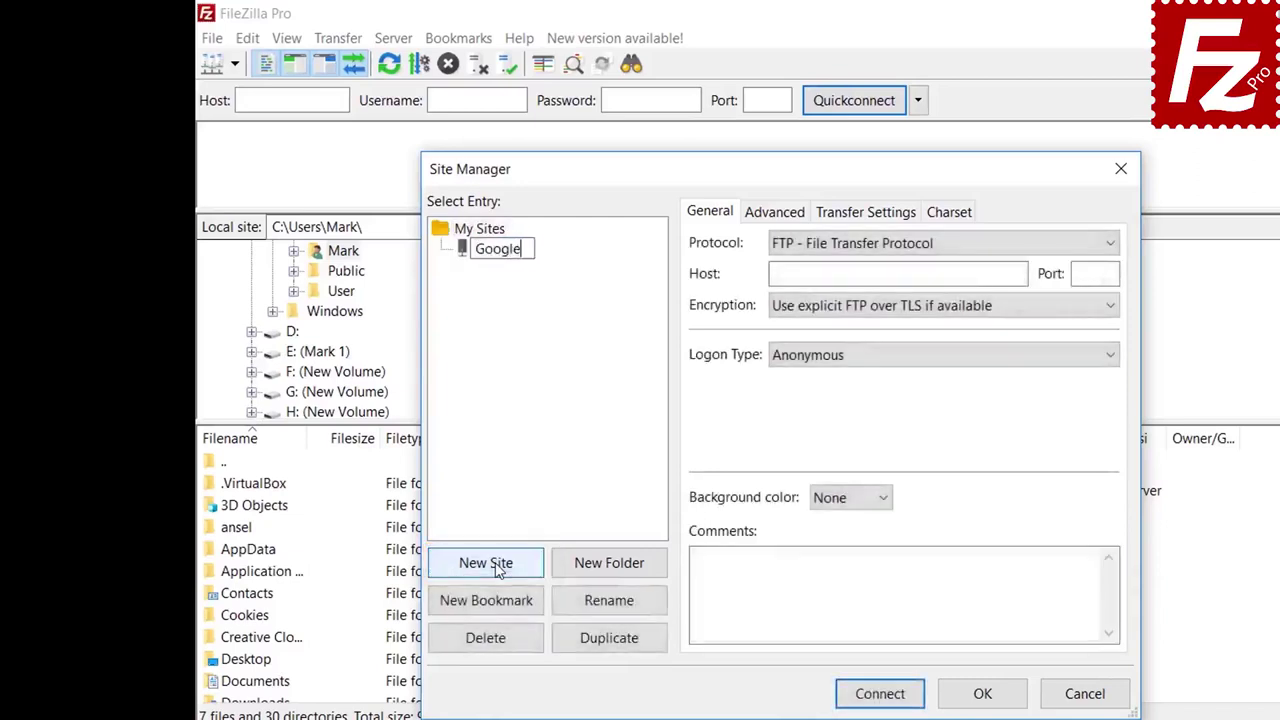
text( Cloud Conn)
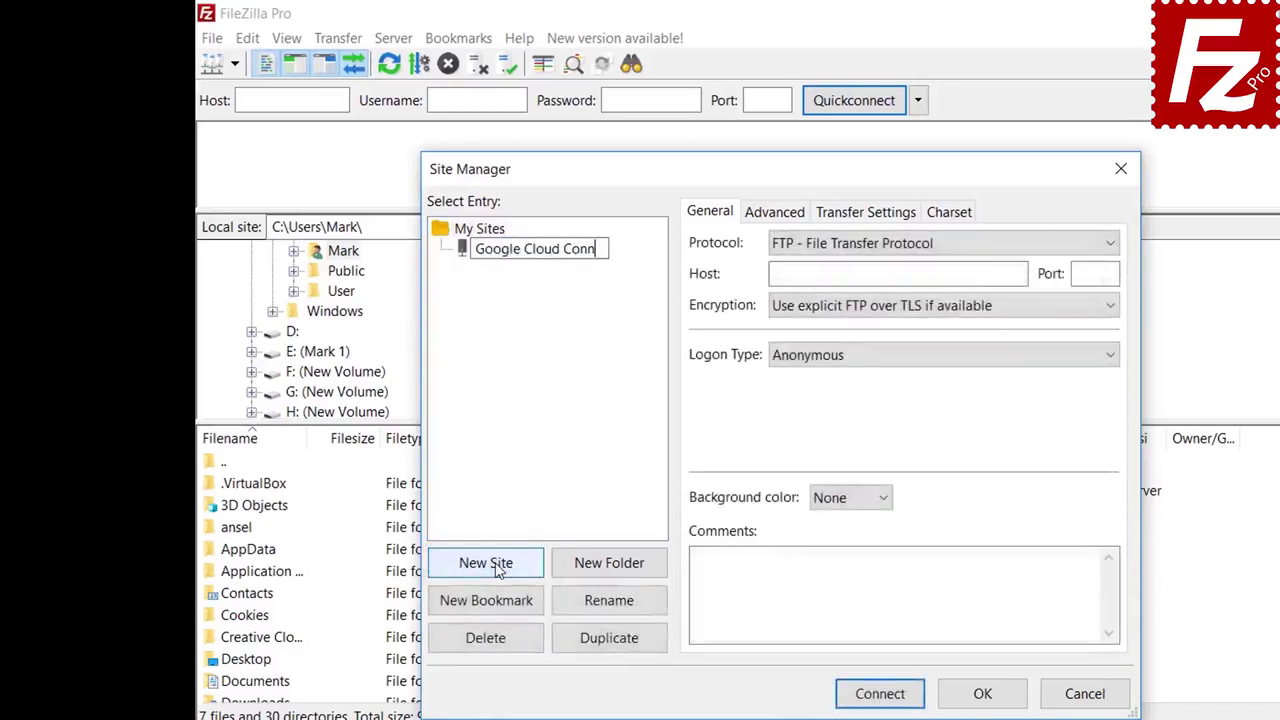
text(ection)
key(Return)
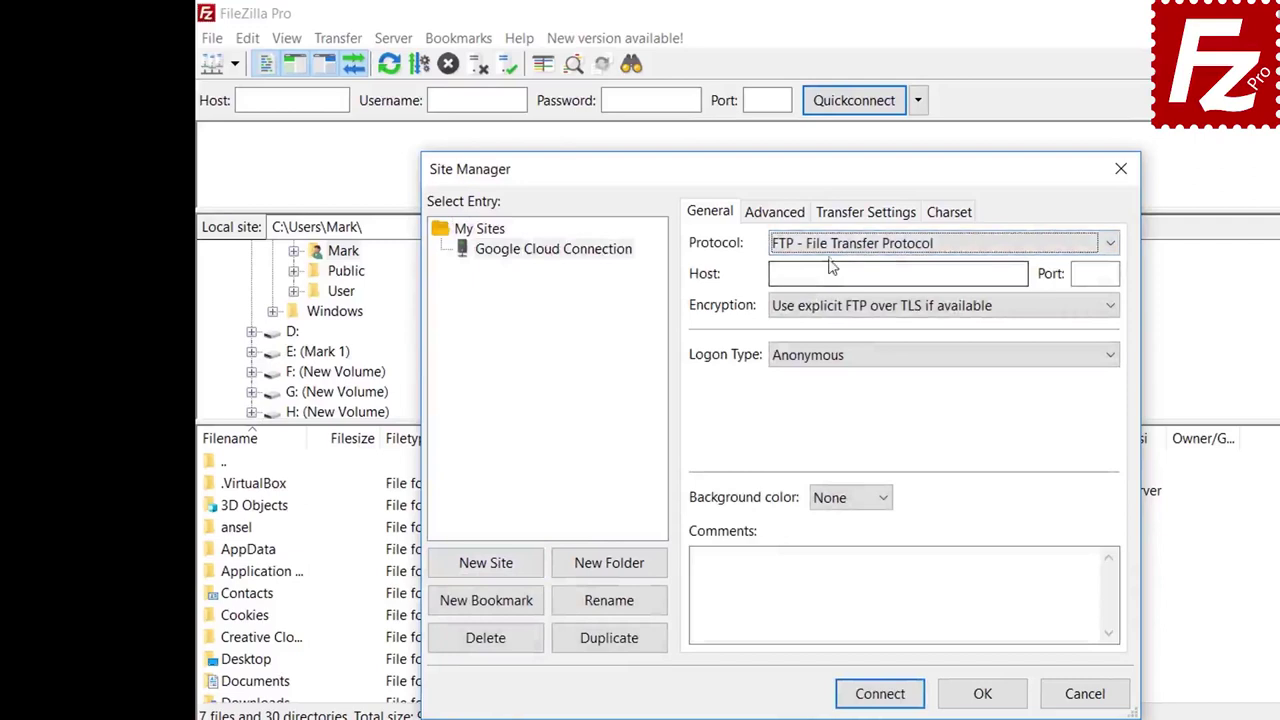
click(830, 250)
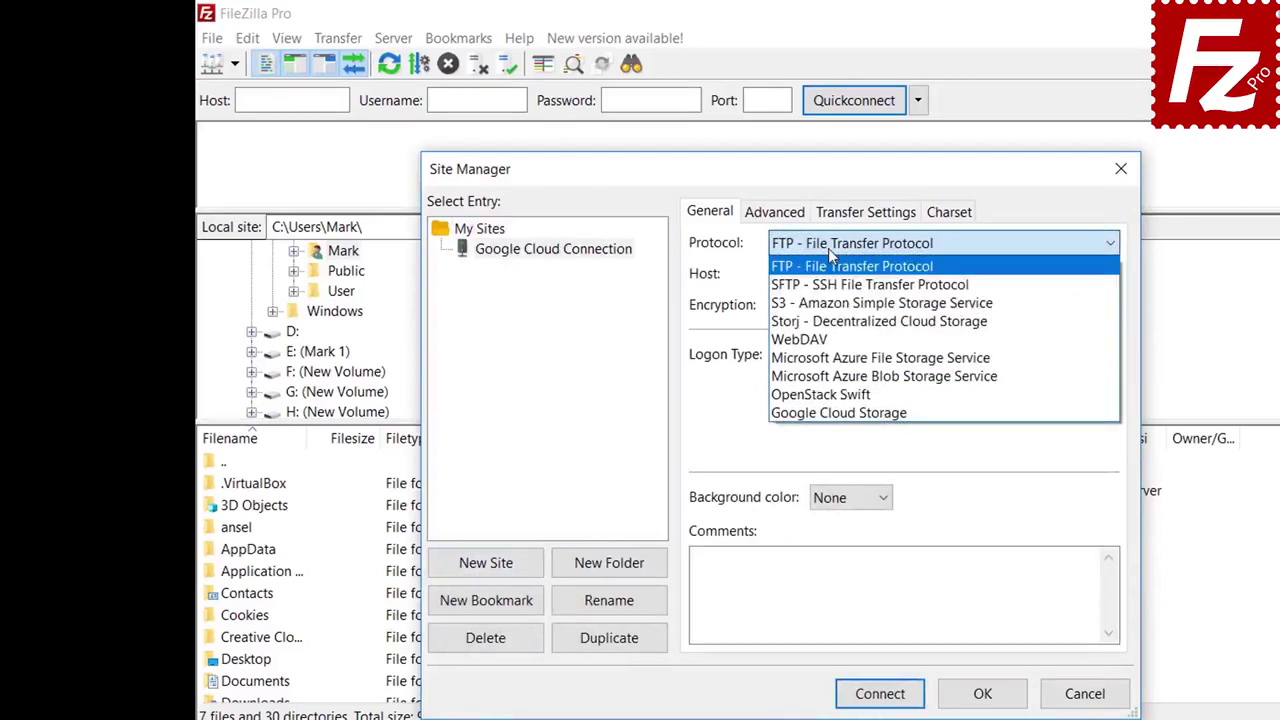
click(818, 413)
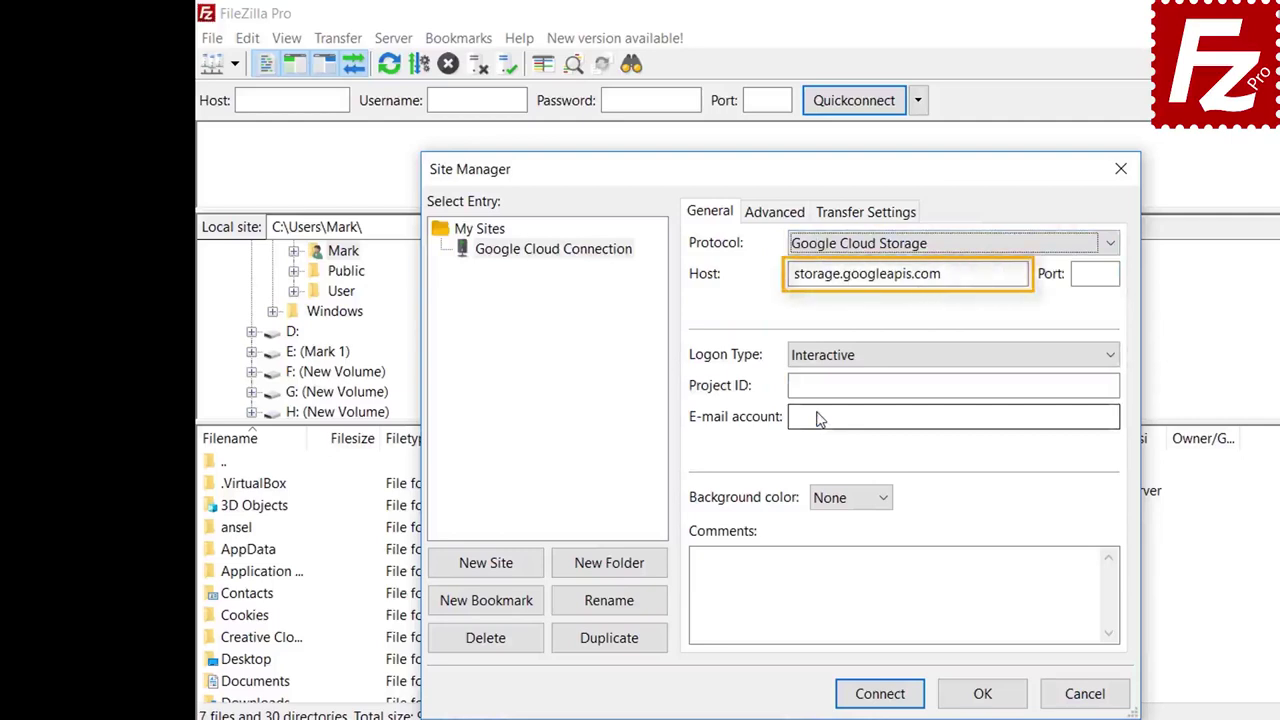
Step: Enter project ID filezilla-pro and the account e-mail, then connect
text(file)
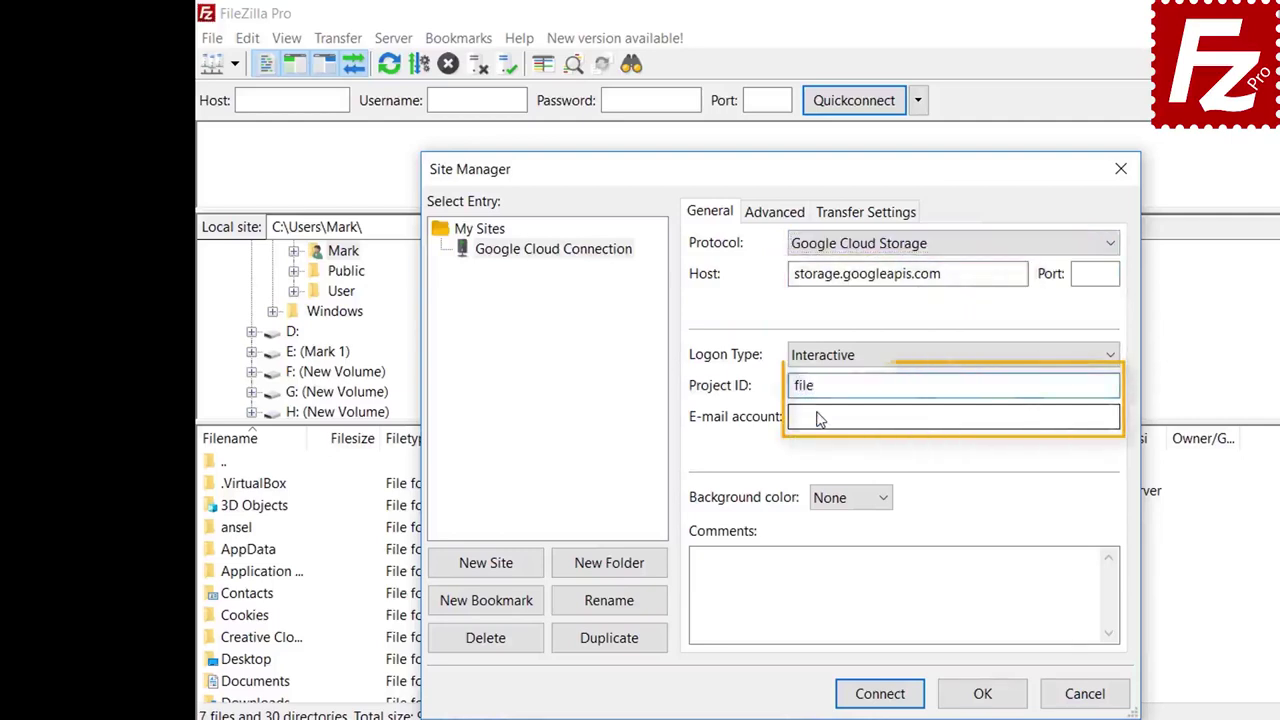
text(zilla-pro)
key(Tab)
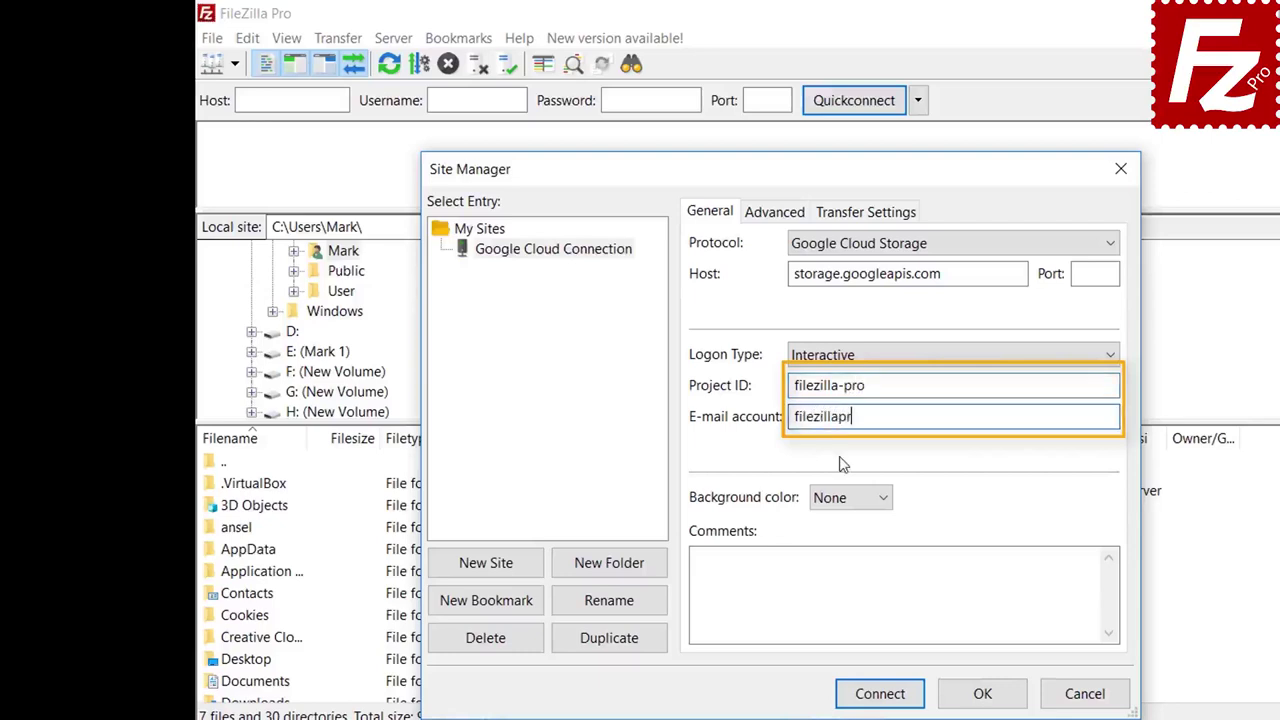
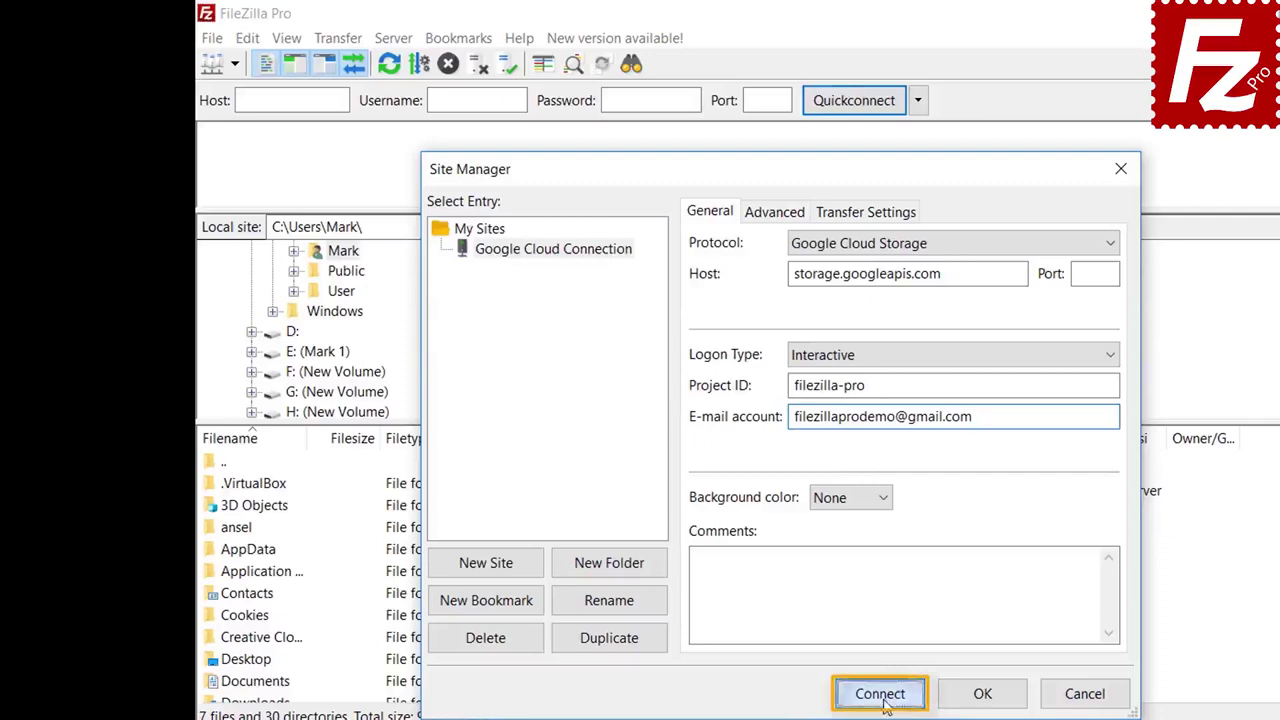
click(880, 697)
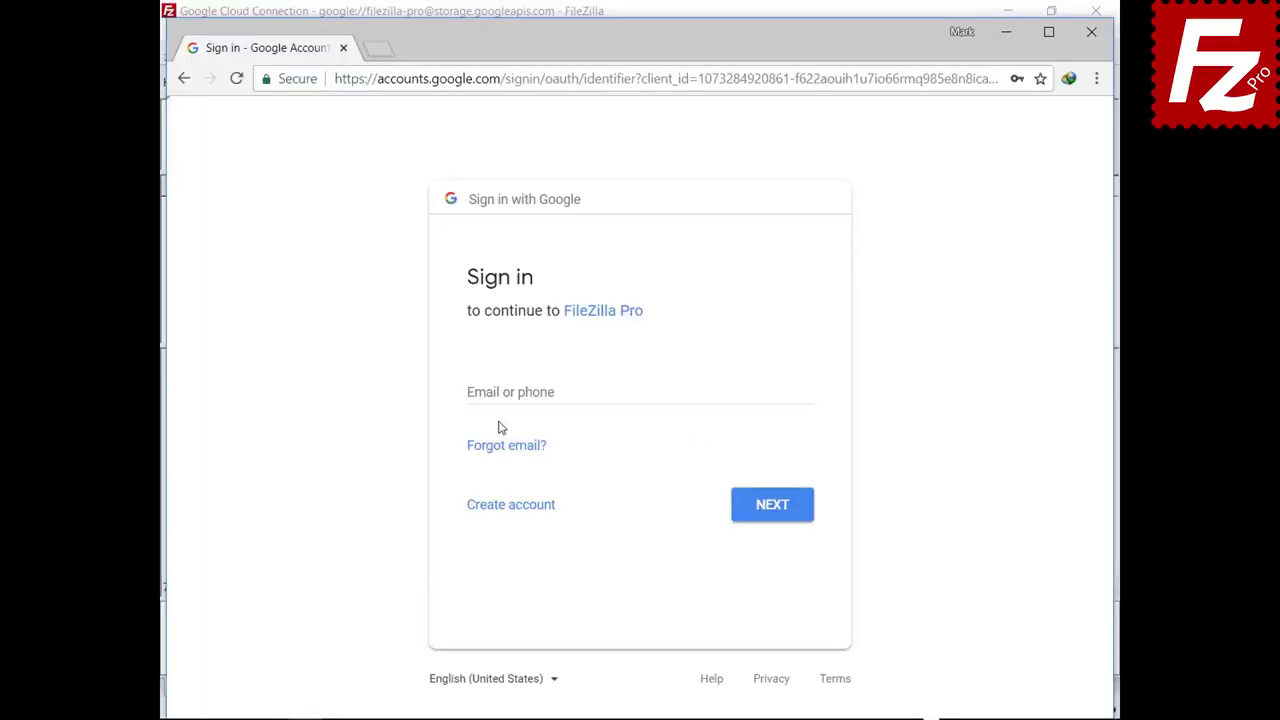
Step: Sign in with the Google account e-mail and password, allow access, and trust alternative hostnames
click(504, 391)
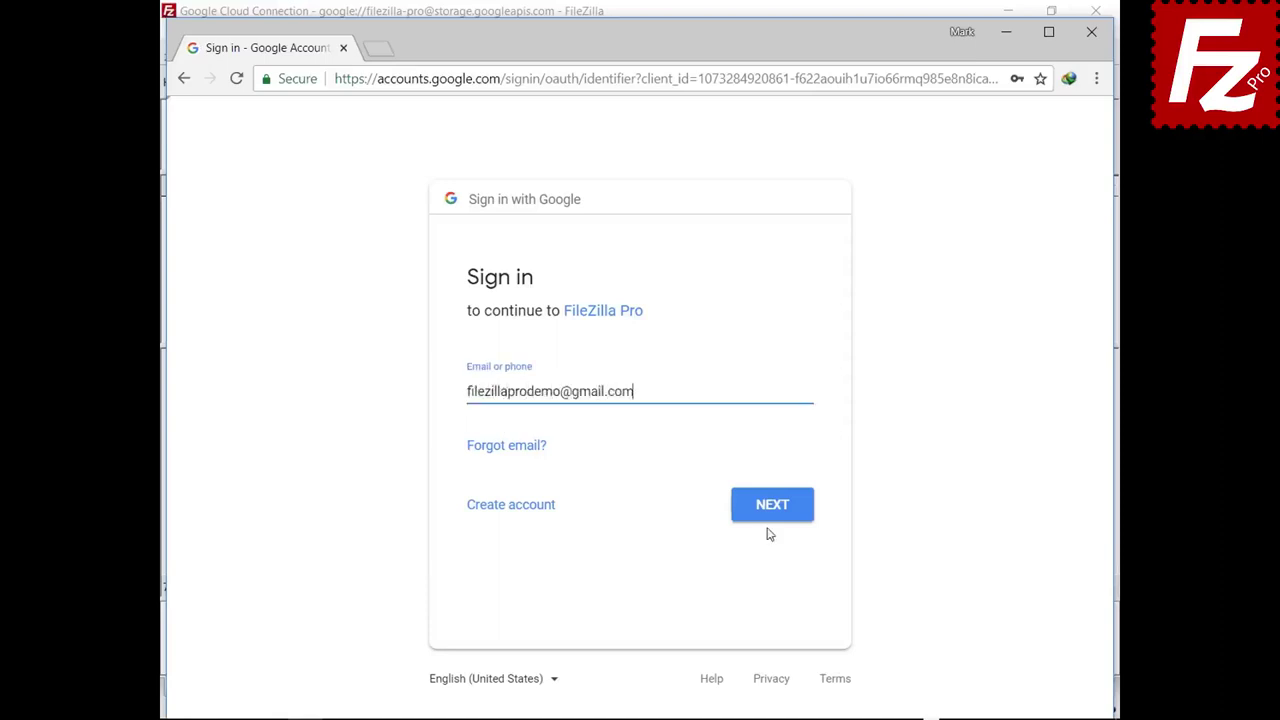
click(771, 514)
key(ctrl+v)
click(775, 474)
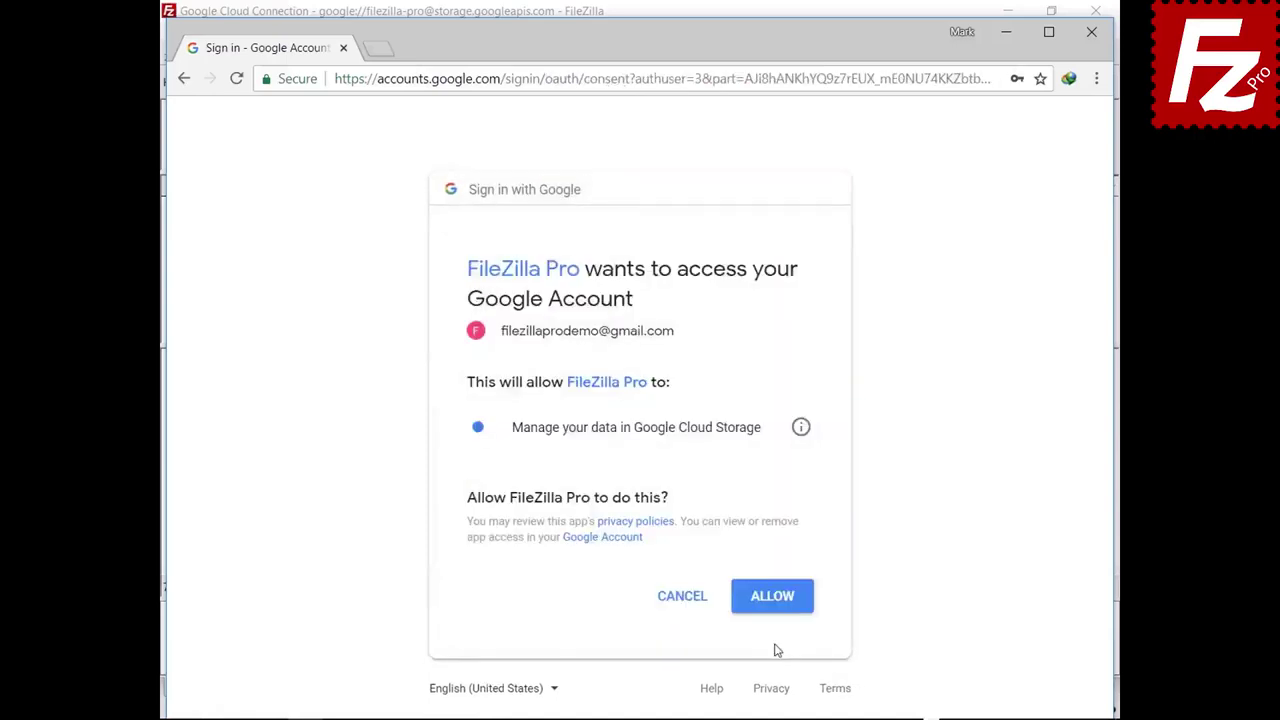
click(772, 608)
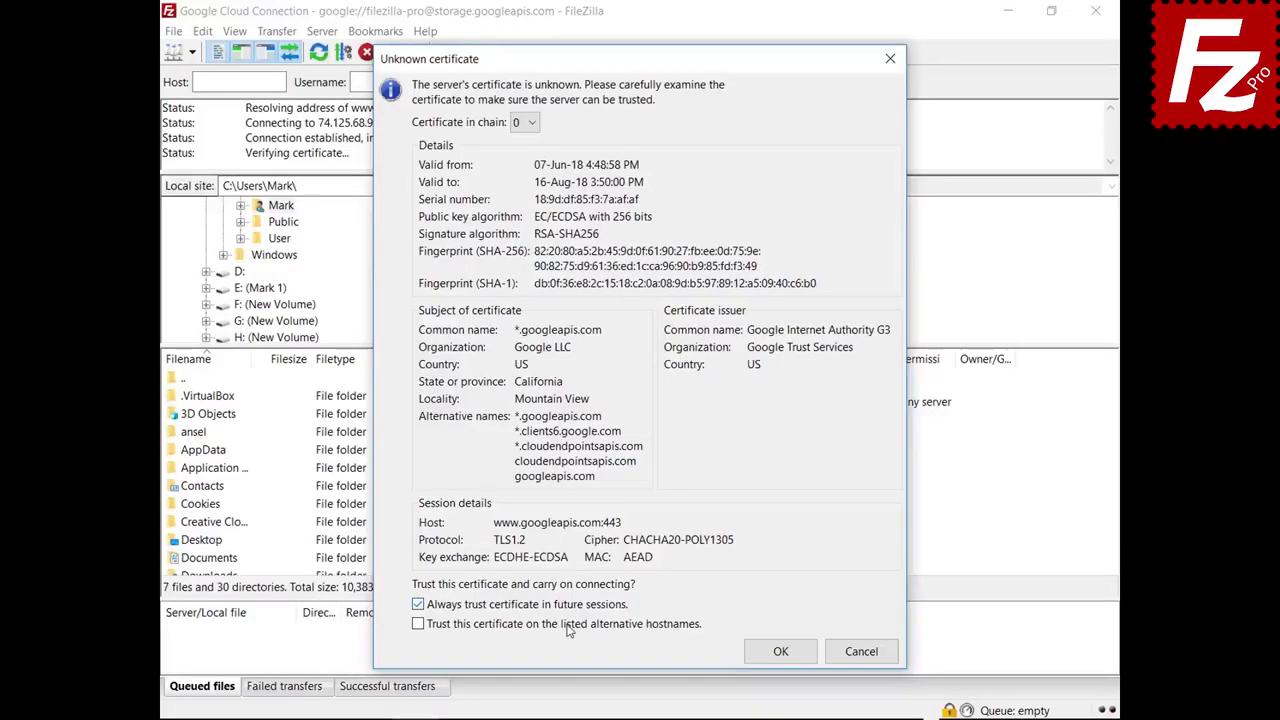
click(570, 625)
Step: Accept both Google server certificates to finish connecting, then relaunch FileZilla Pro
click(750, 660)
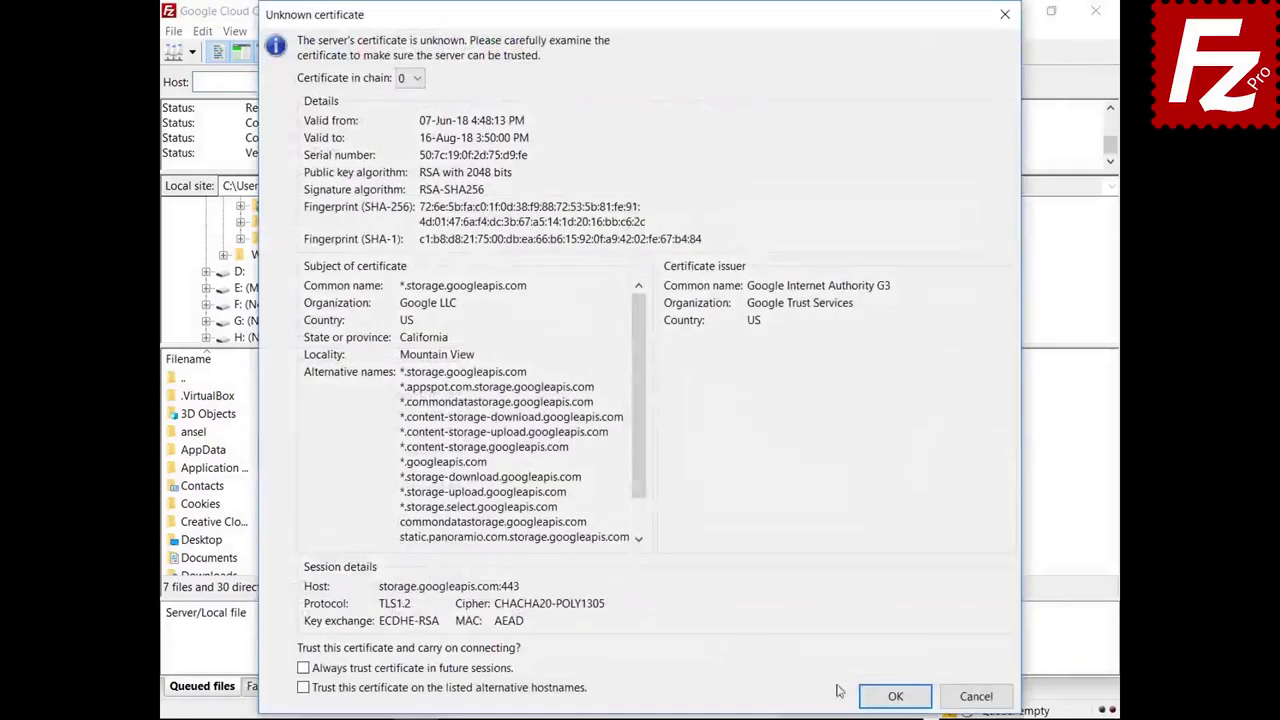
click(872, 695)
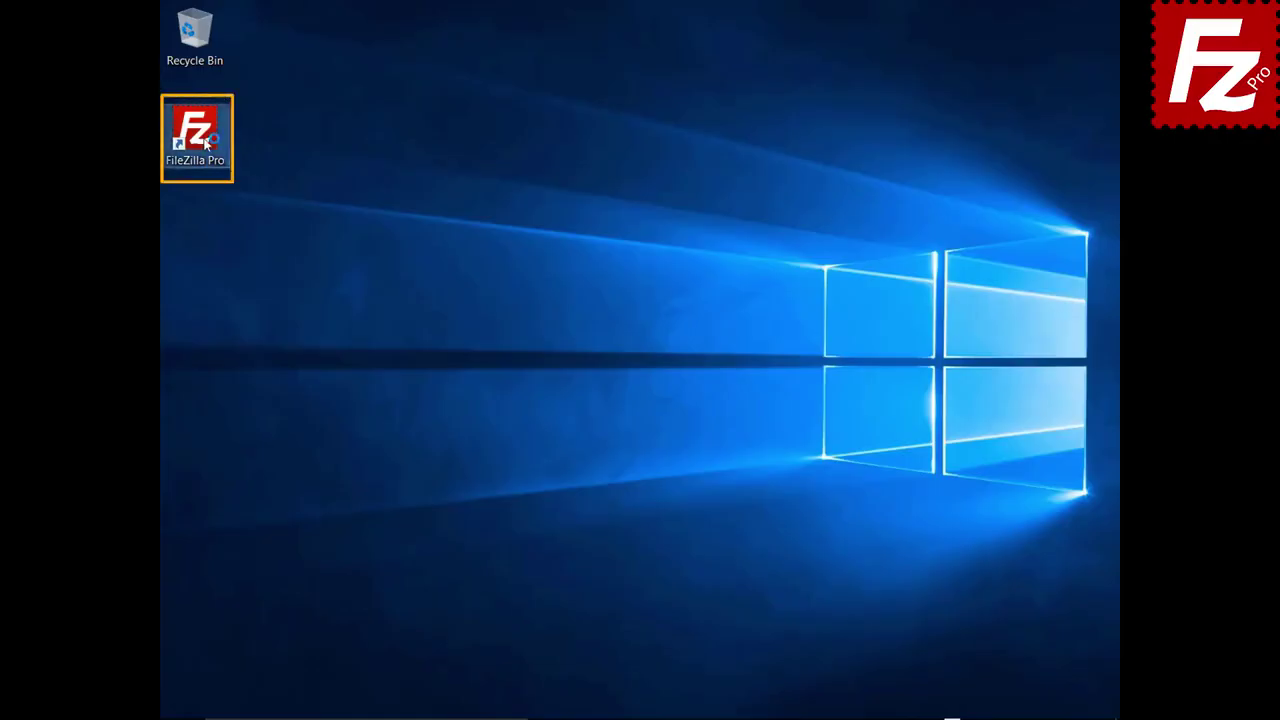
double_click(196, 135)
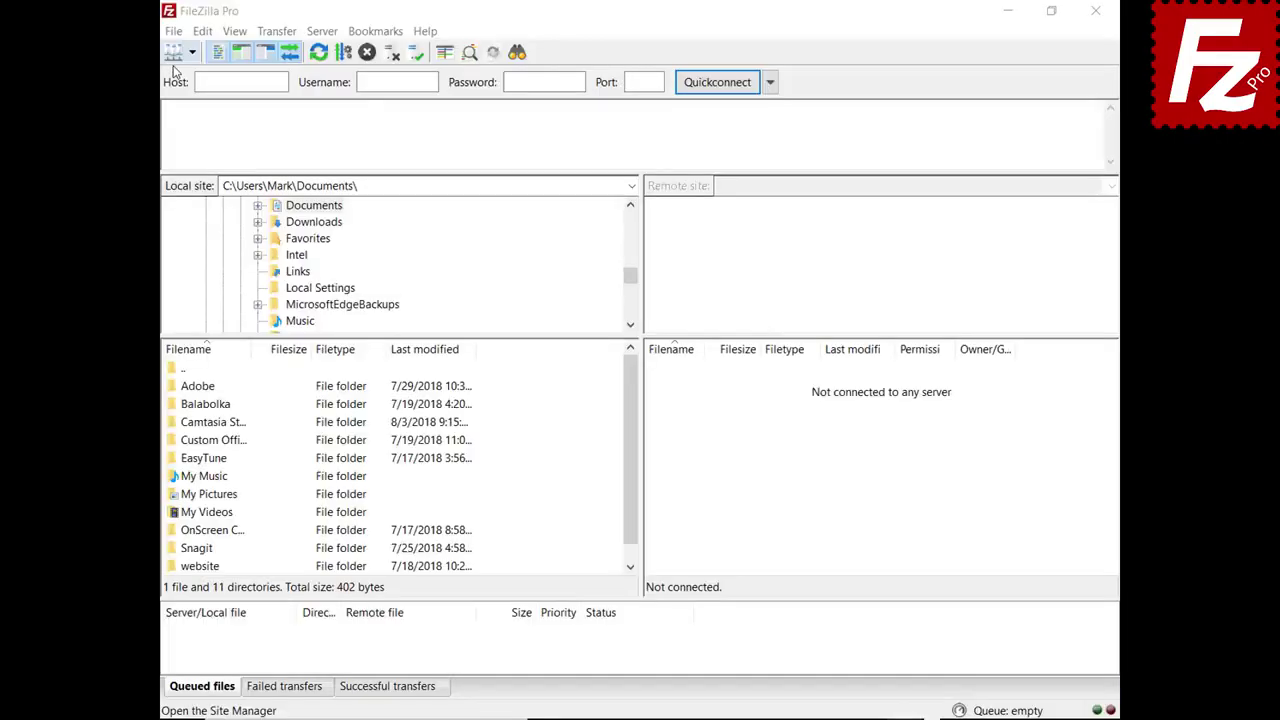
Step: In Site Manager, add a site named 'Google Drive' using the Google Drive protocol
click(173, 31)
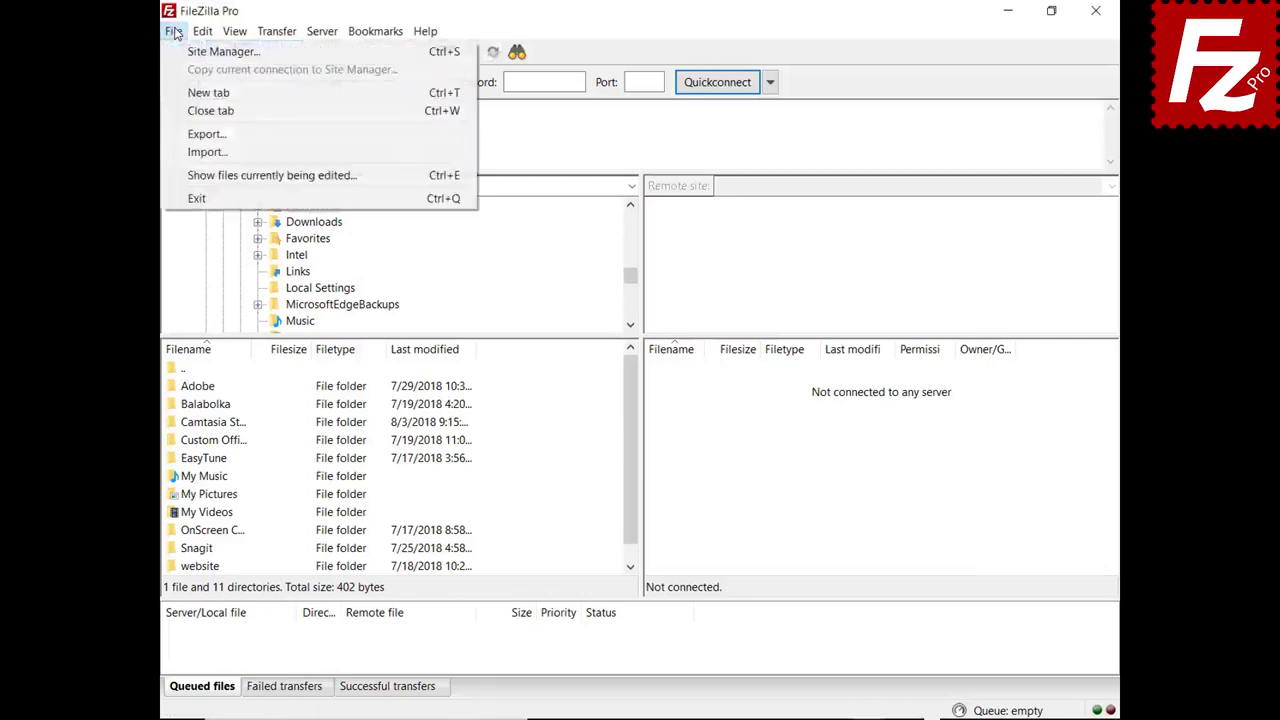
click(188, 54)
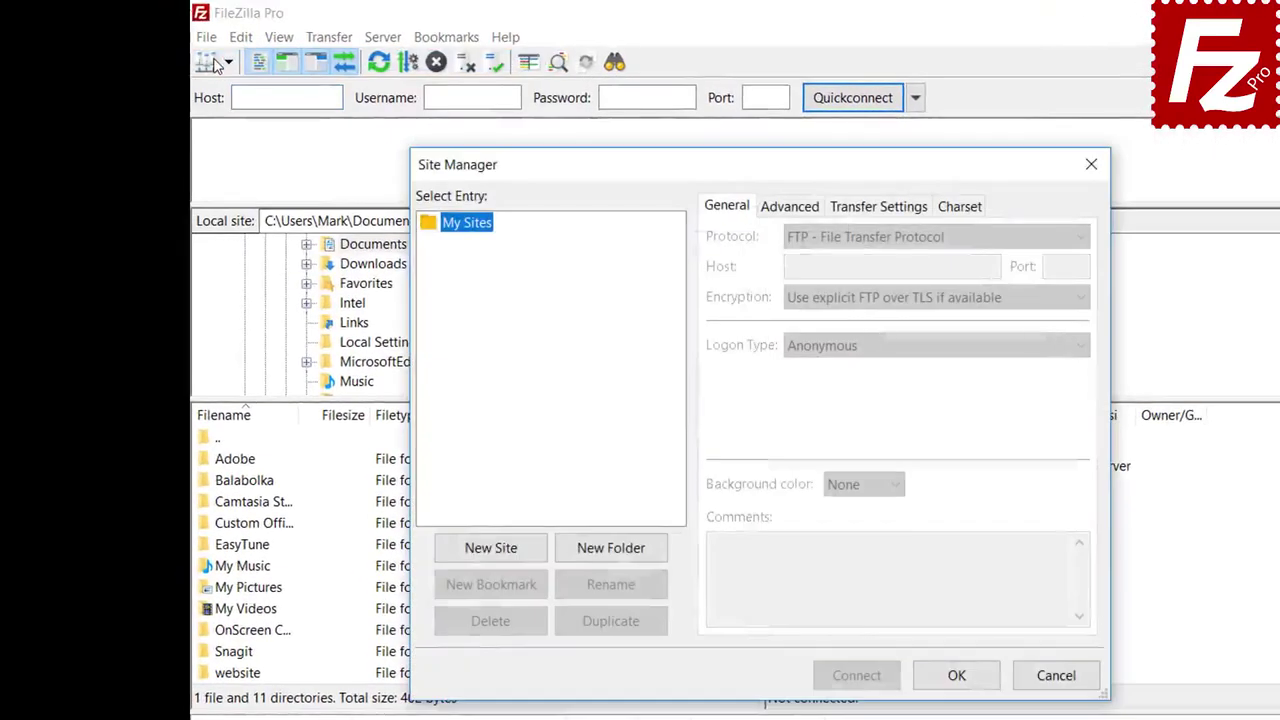
click(491, 550)
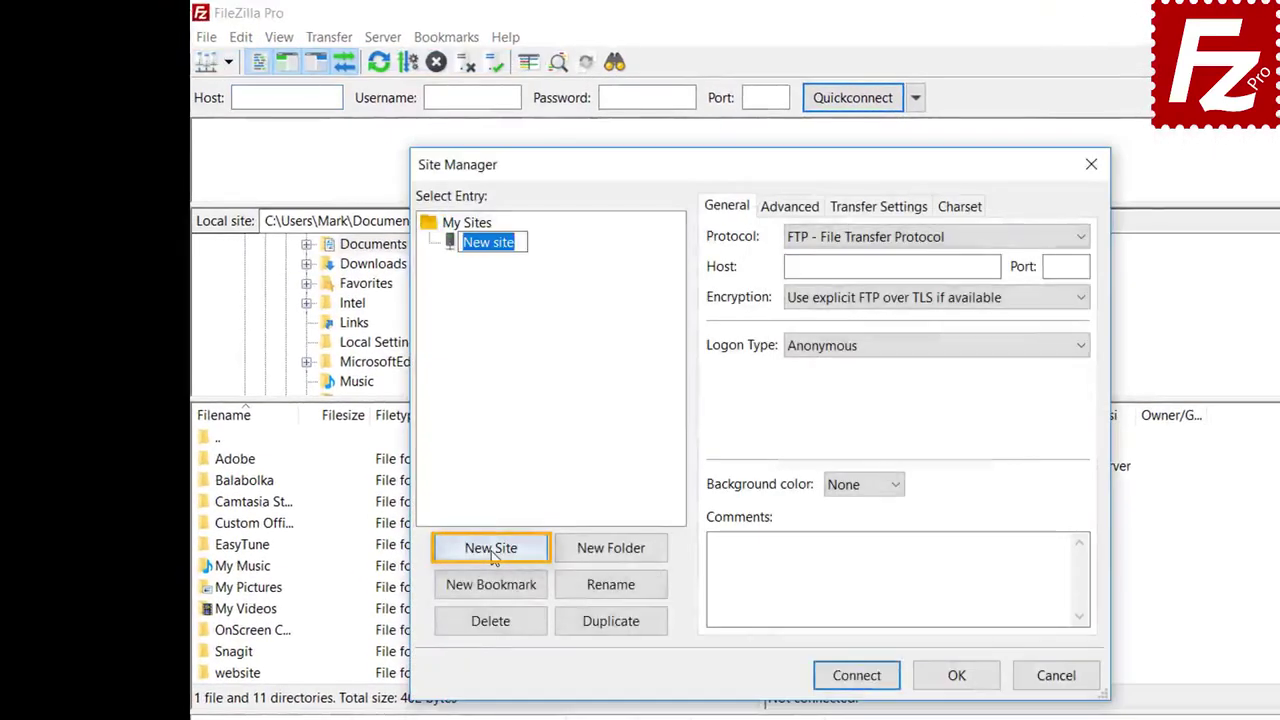
text(Google Drive)
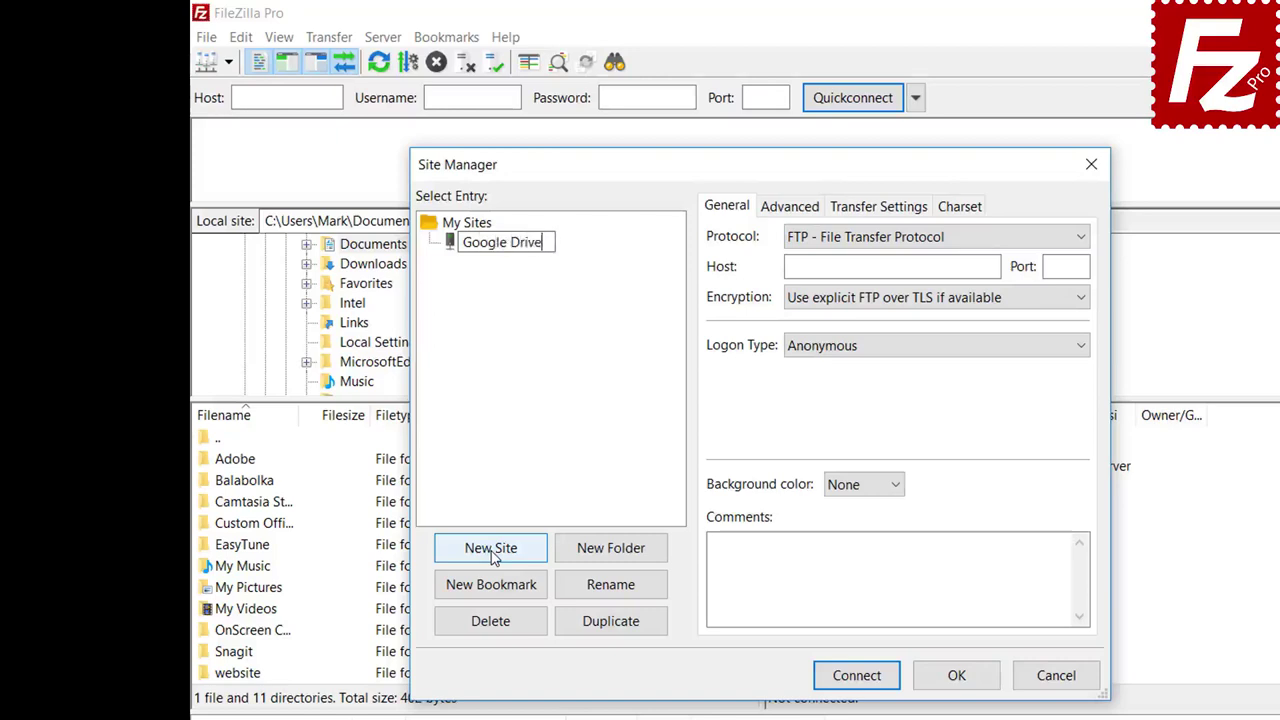
click(885, 240)
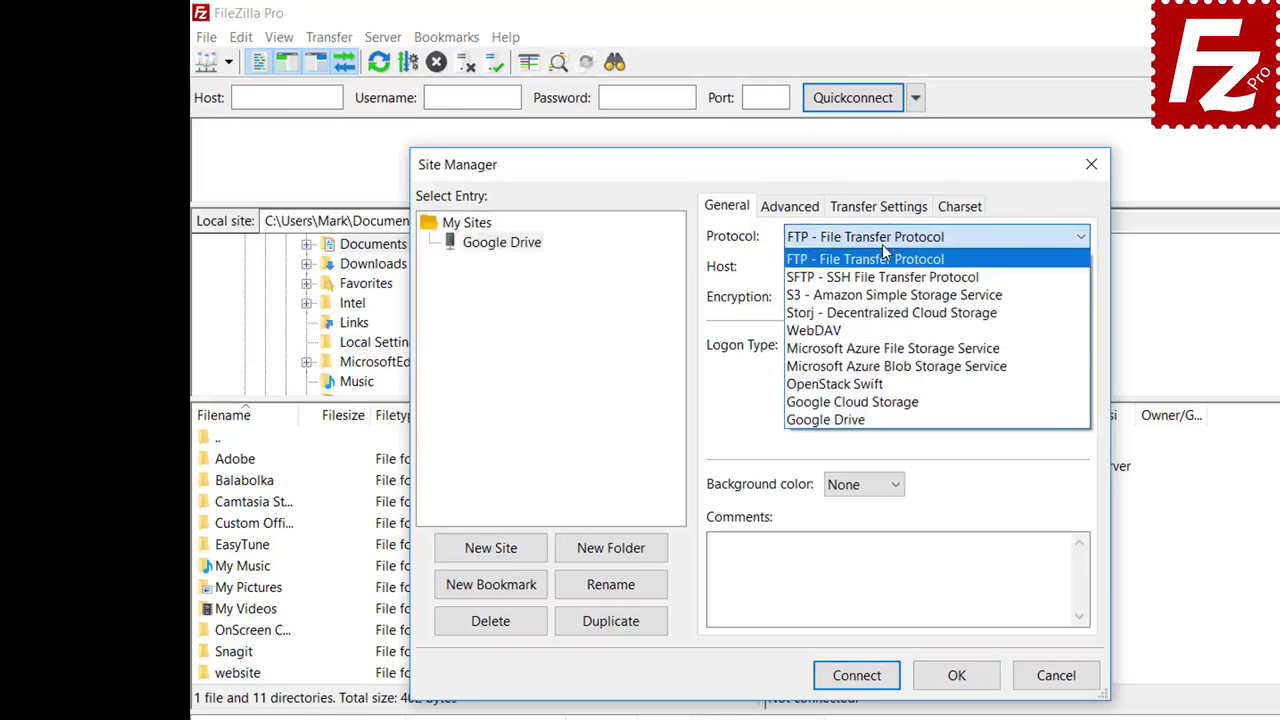
click(877, 418)
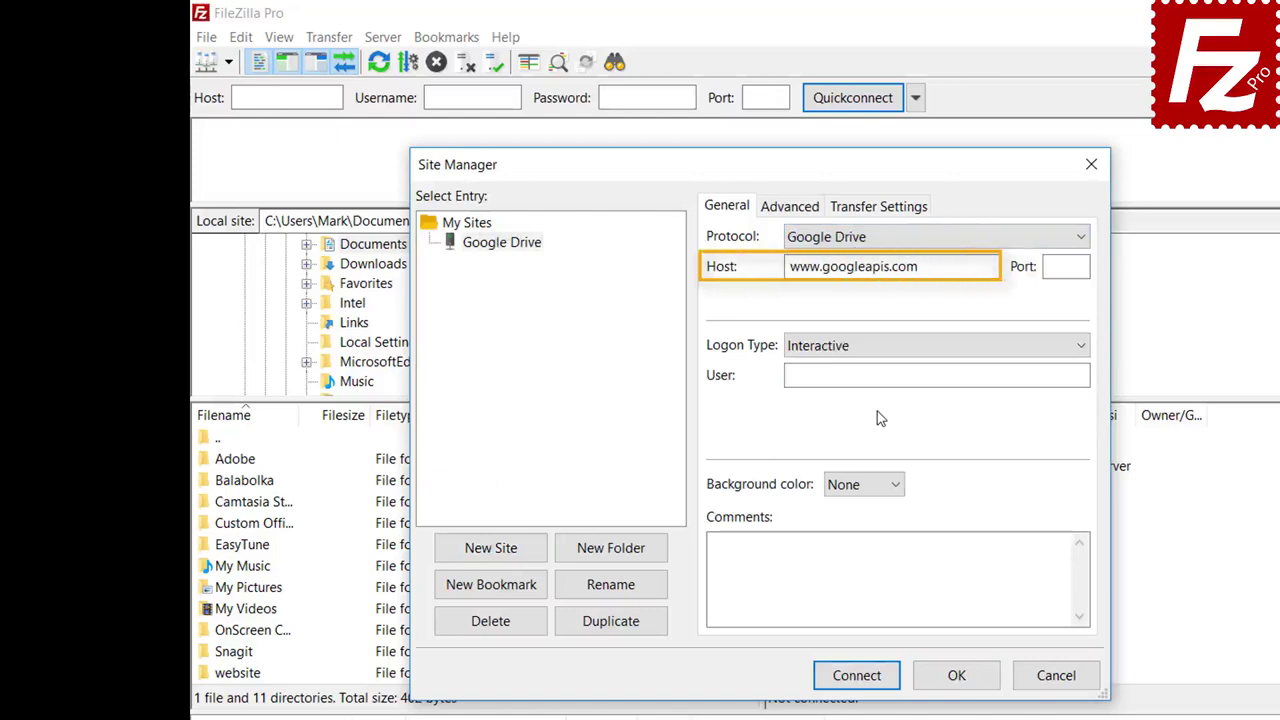
Step: Enter the Google account e-mail as the user and connect
click(1020, 374)
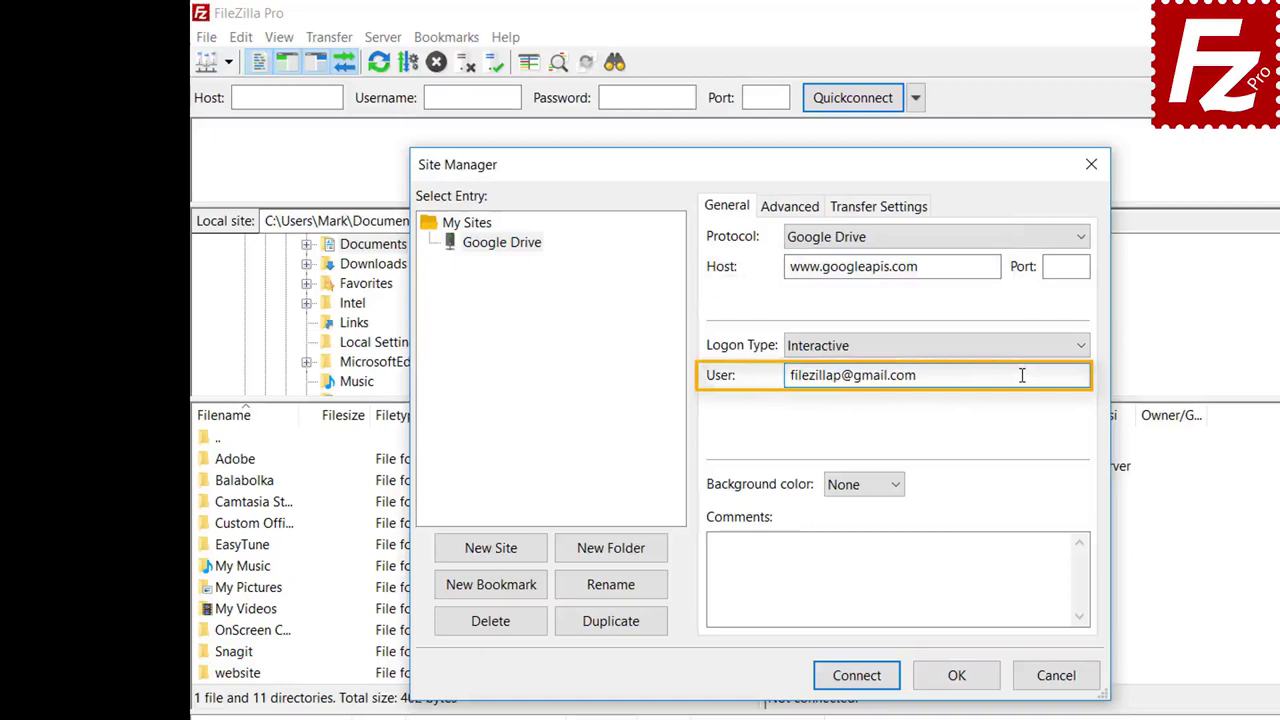
click(856, 675)
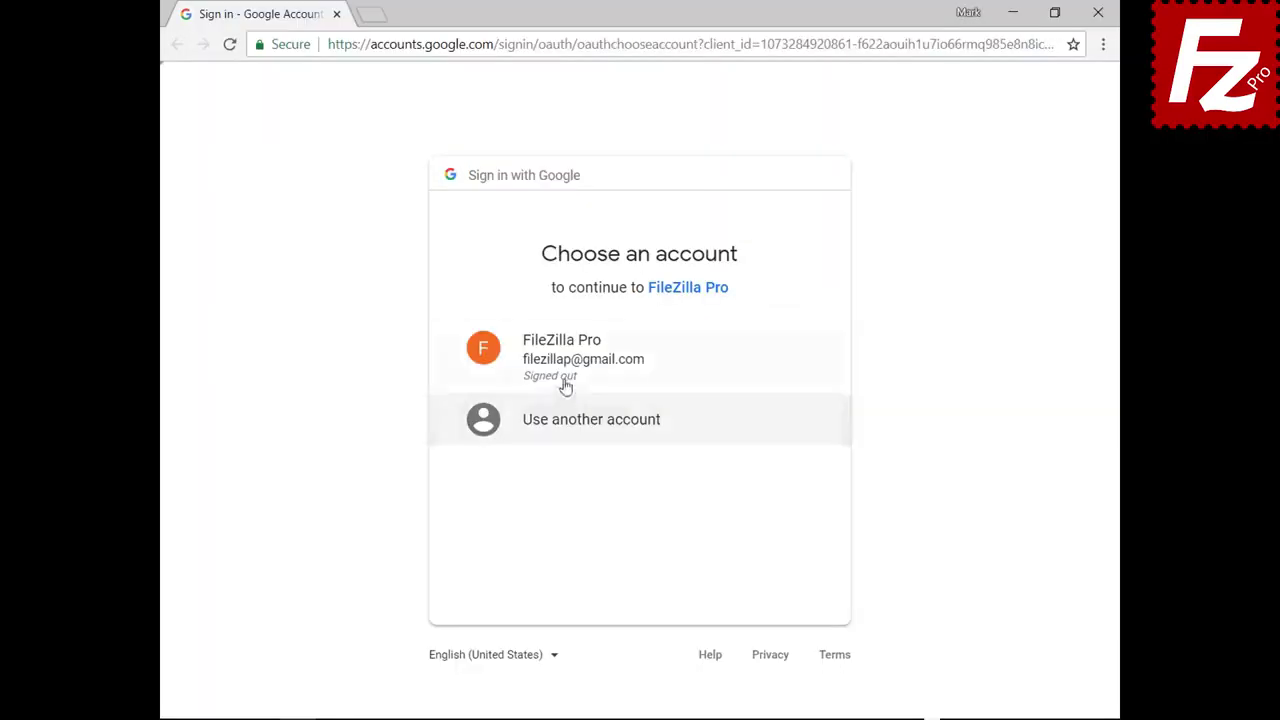
Step: Choose the saved Google account, enter its password, and allow FileZilla Pro Drive access
click(565, 372)
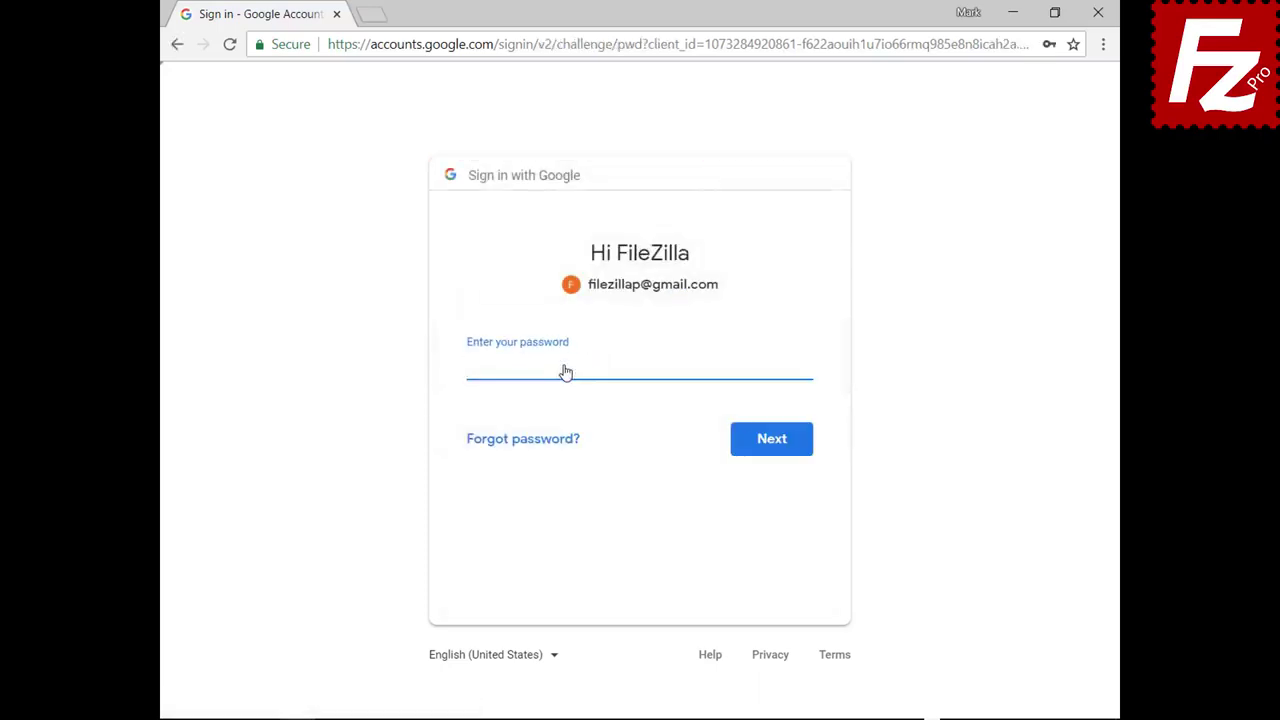
key(ctrl+v)
click(774, 451)
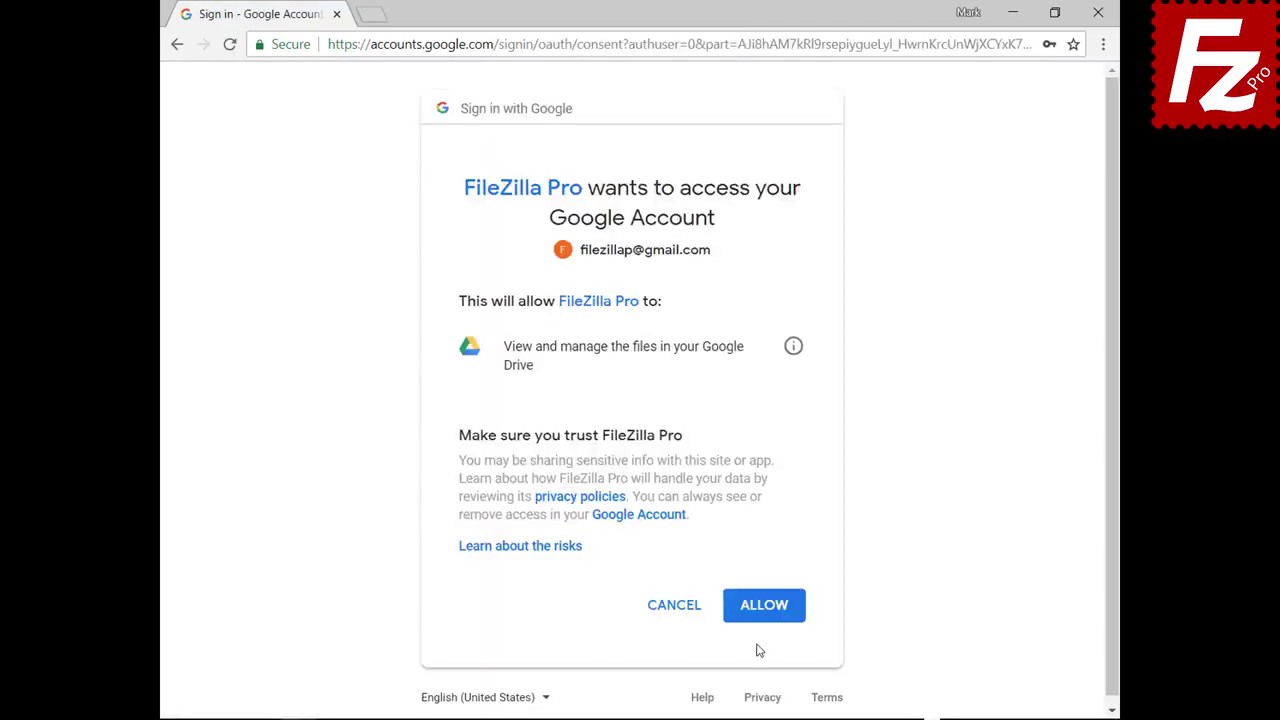
click(766, 606)
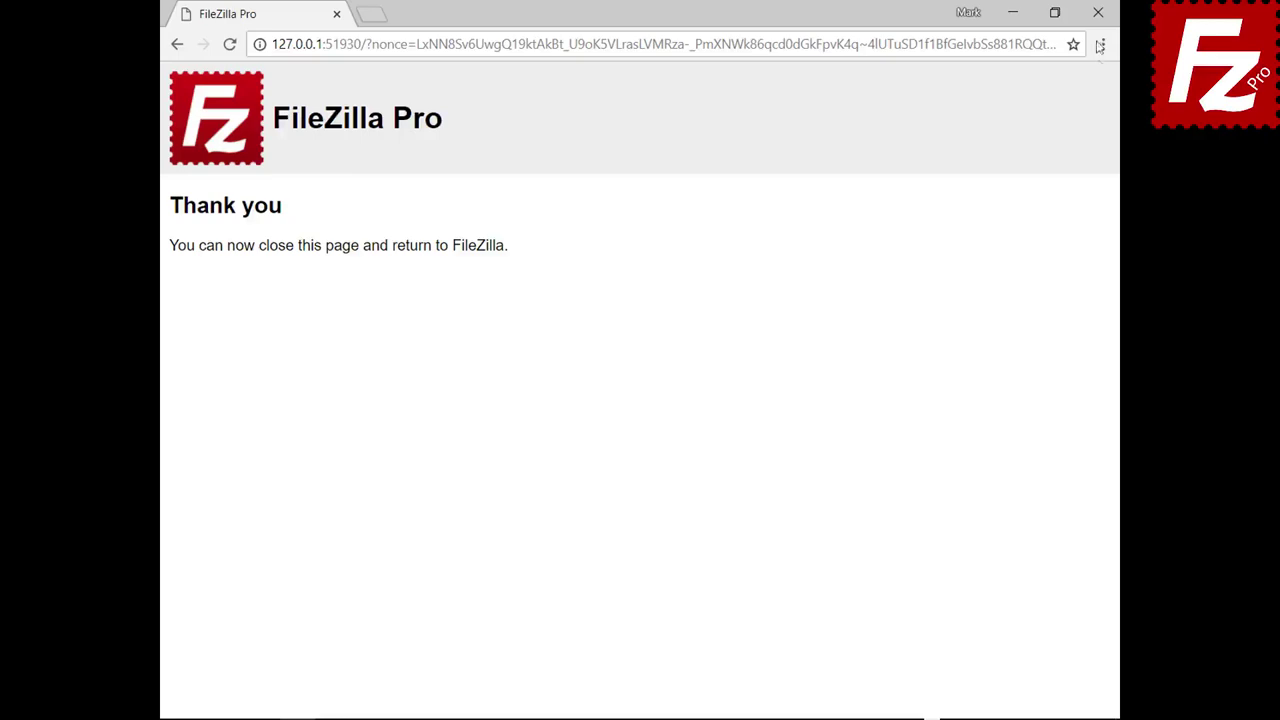
Step: Close the Chrome thank-you window to return to FileZilla
click(1098, 12)
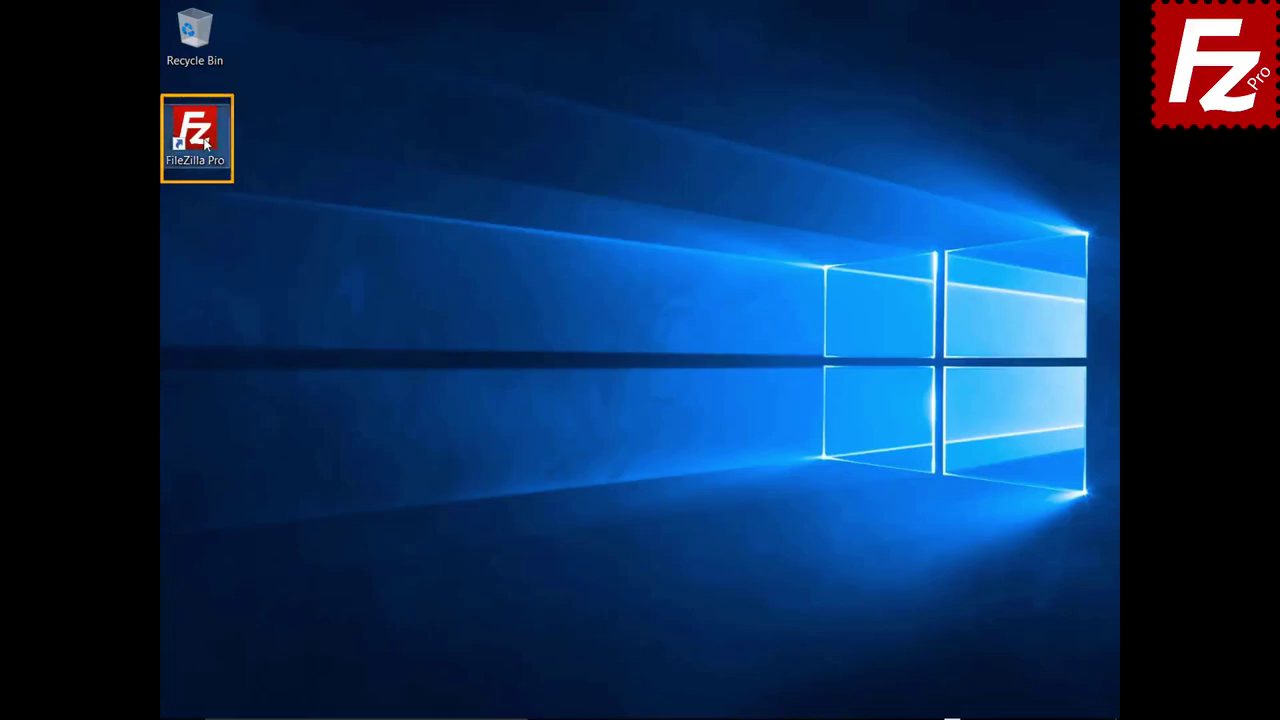
Step: Relaunch FileZilla Pro, add a 'Dropbox' site using the Dropbox protocol, and connect
double_click(205, 143)
click(175, 31)
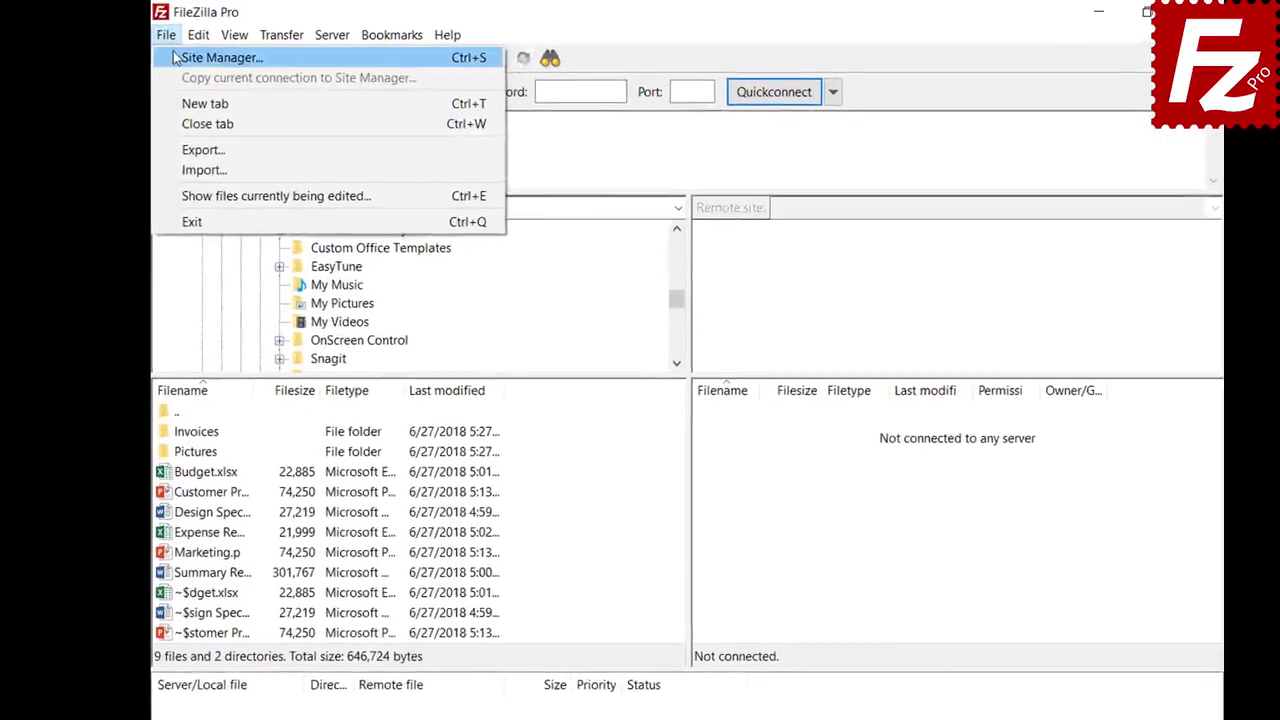
click(175, 58)
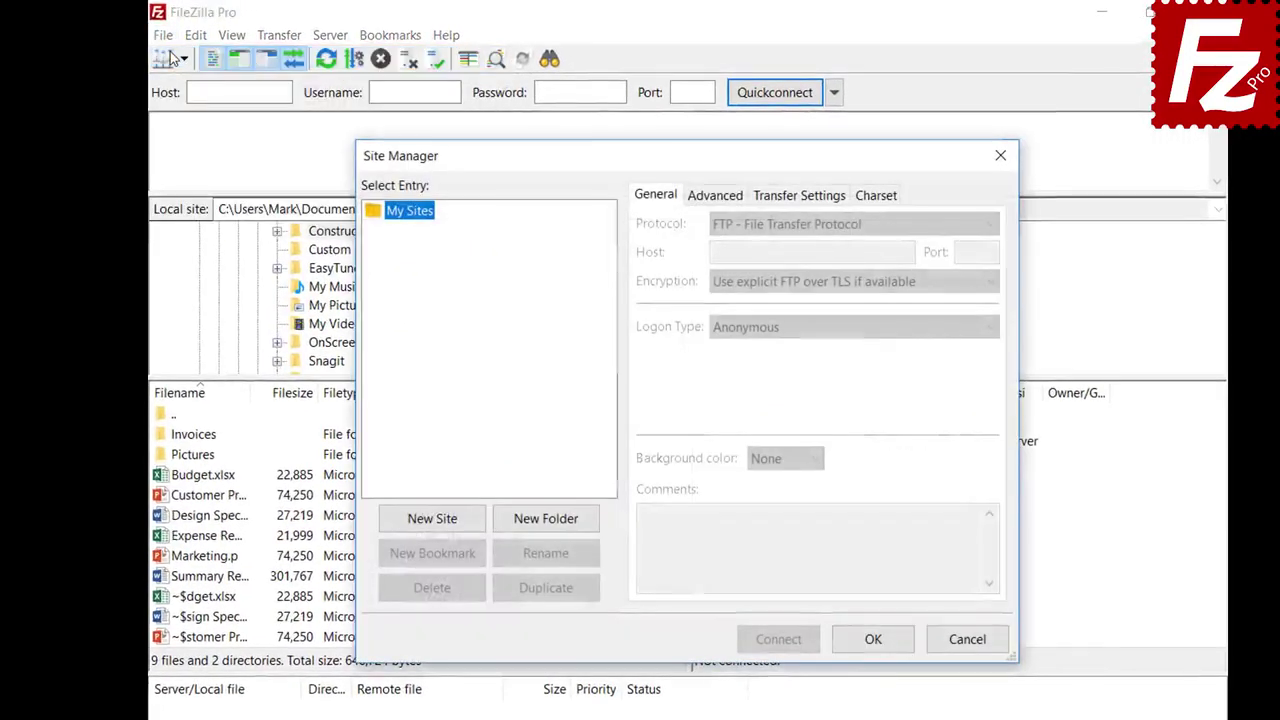
click(433, 522)
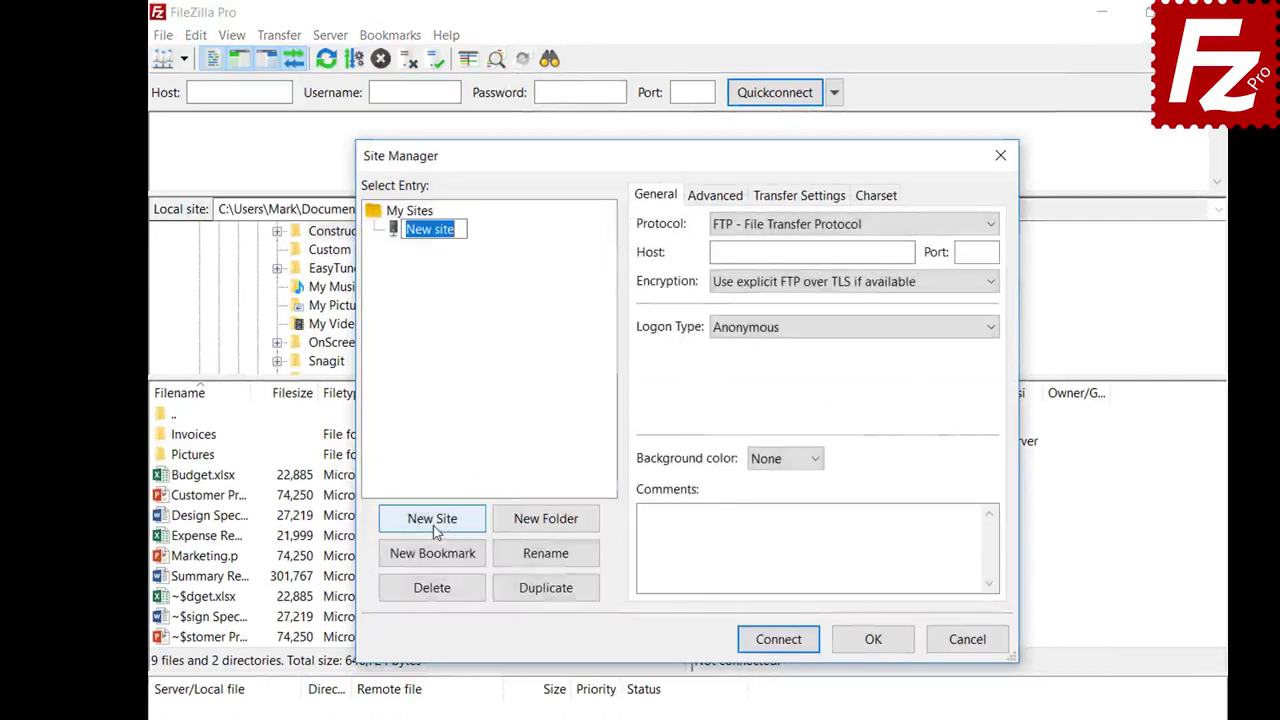
text(Dropbox)
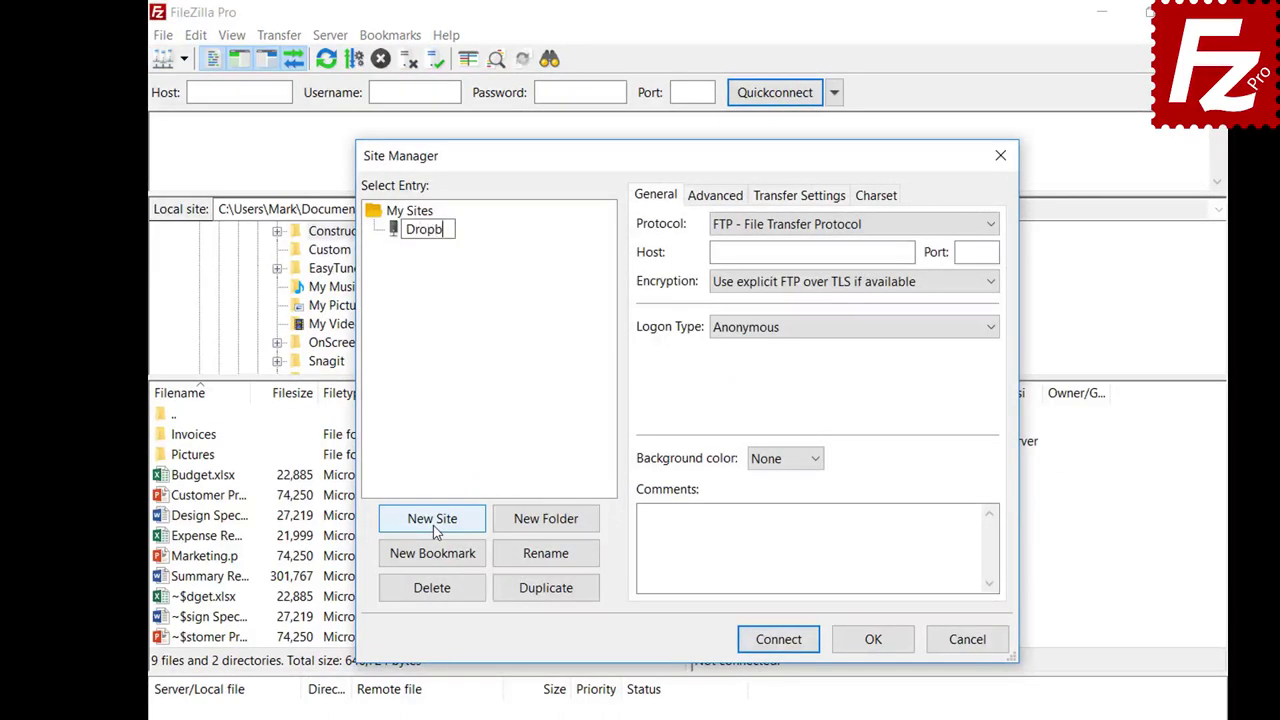
click(936, 231)
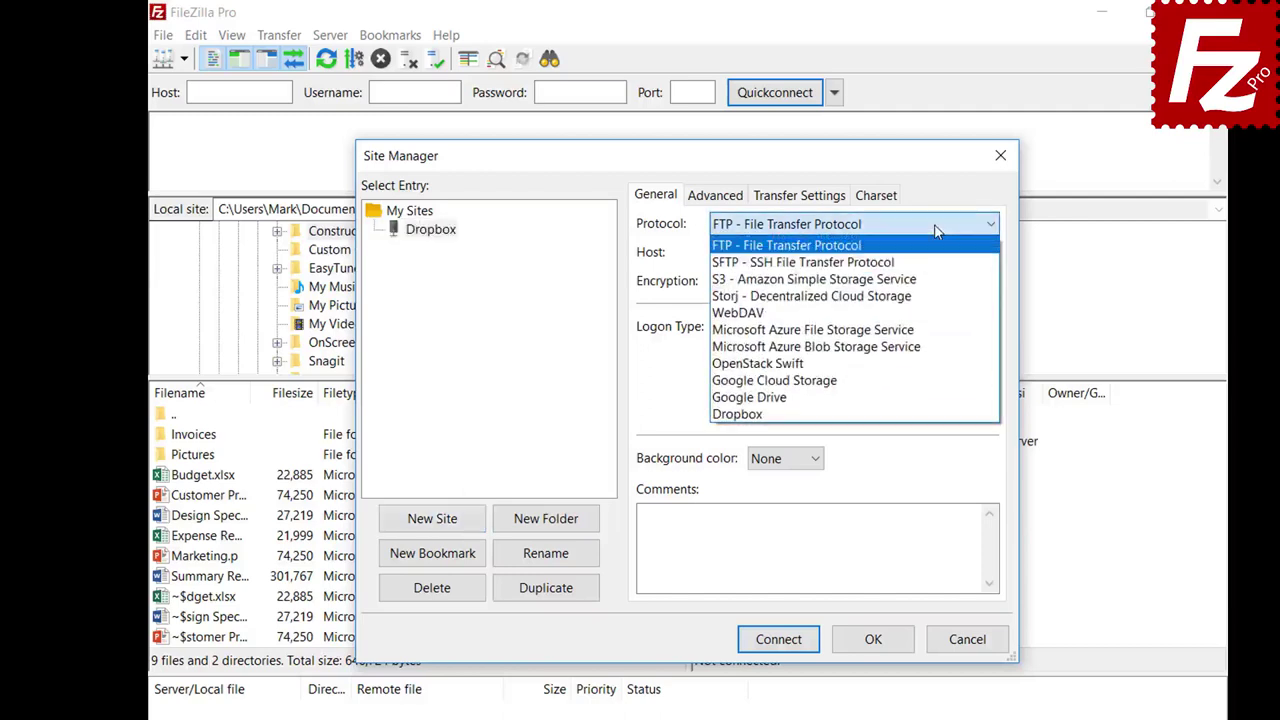
click(937, 416)
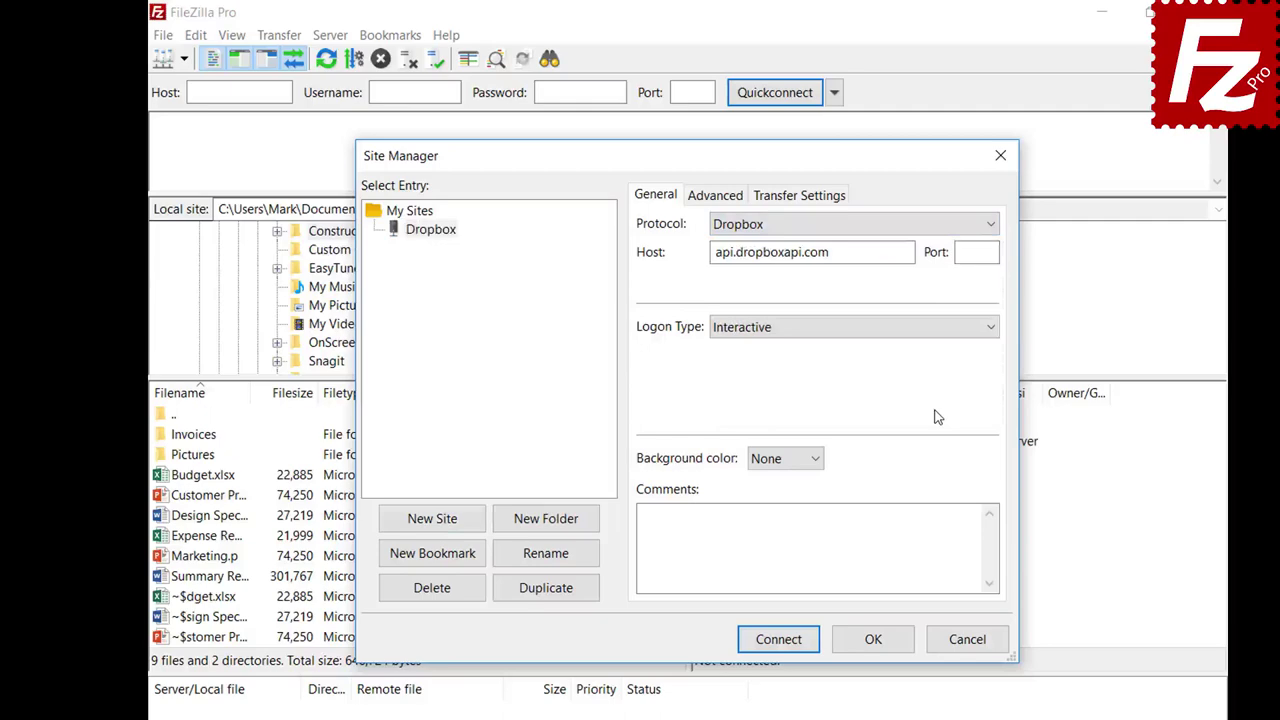
click(777, 643)
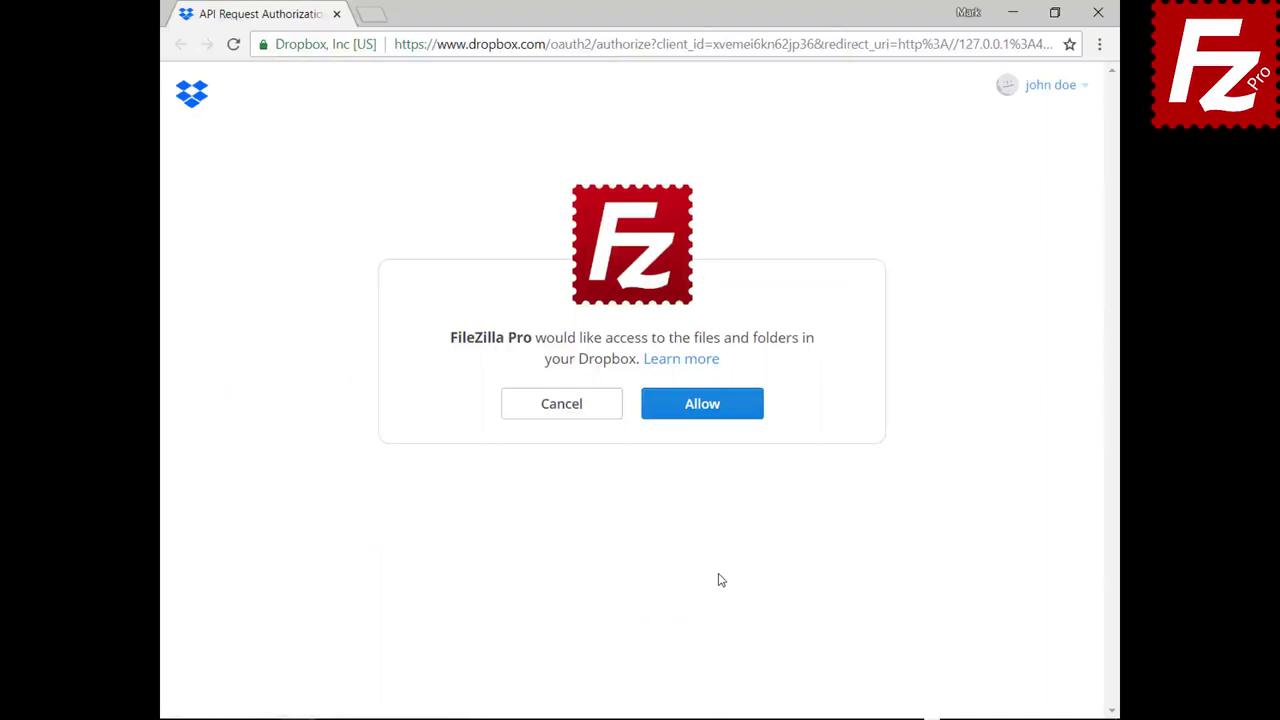
Step: Allow FileZilla Pro access on the Dropbox API authorization page
click(713, 417)
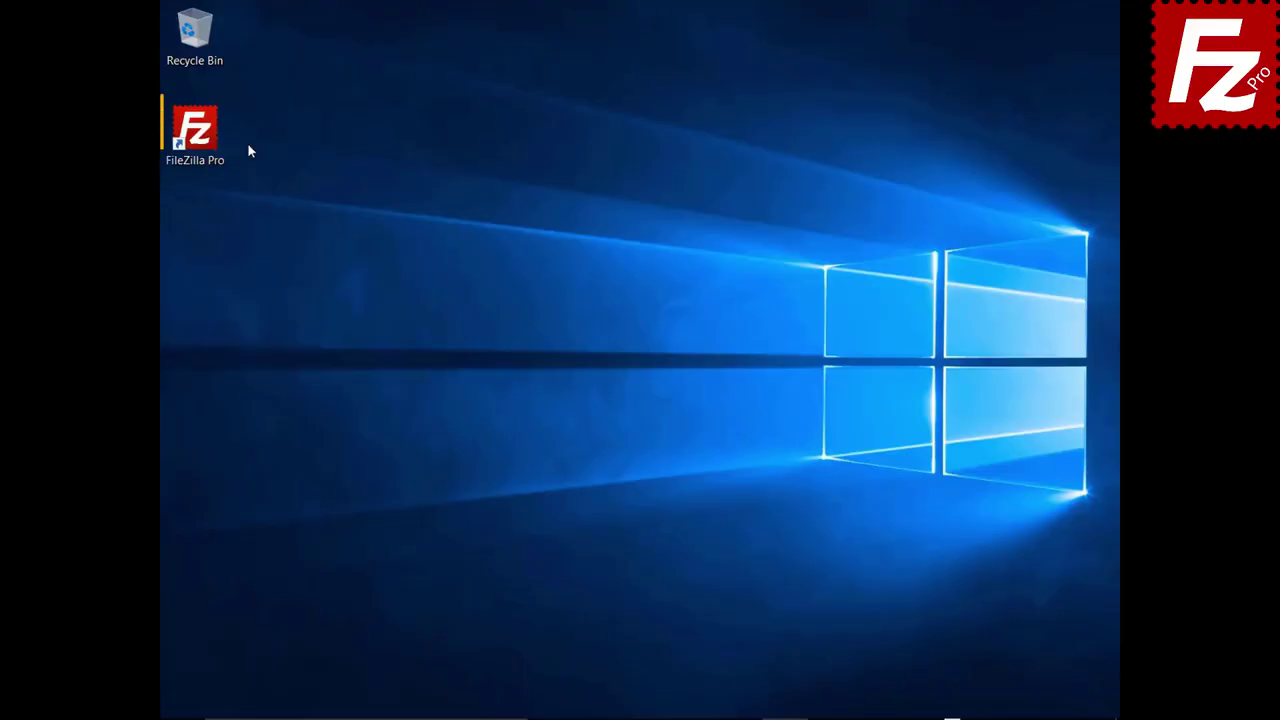
Step: Launch FileZilla Pro from the desktop and open the Site Manager
click(200, 140)
double_click(200, 140)
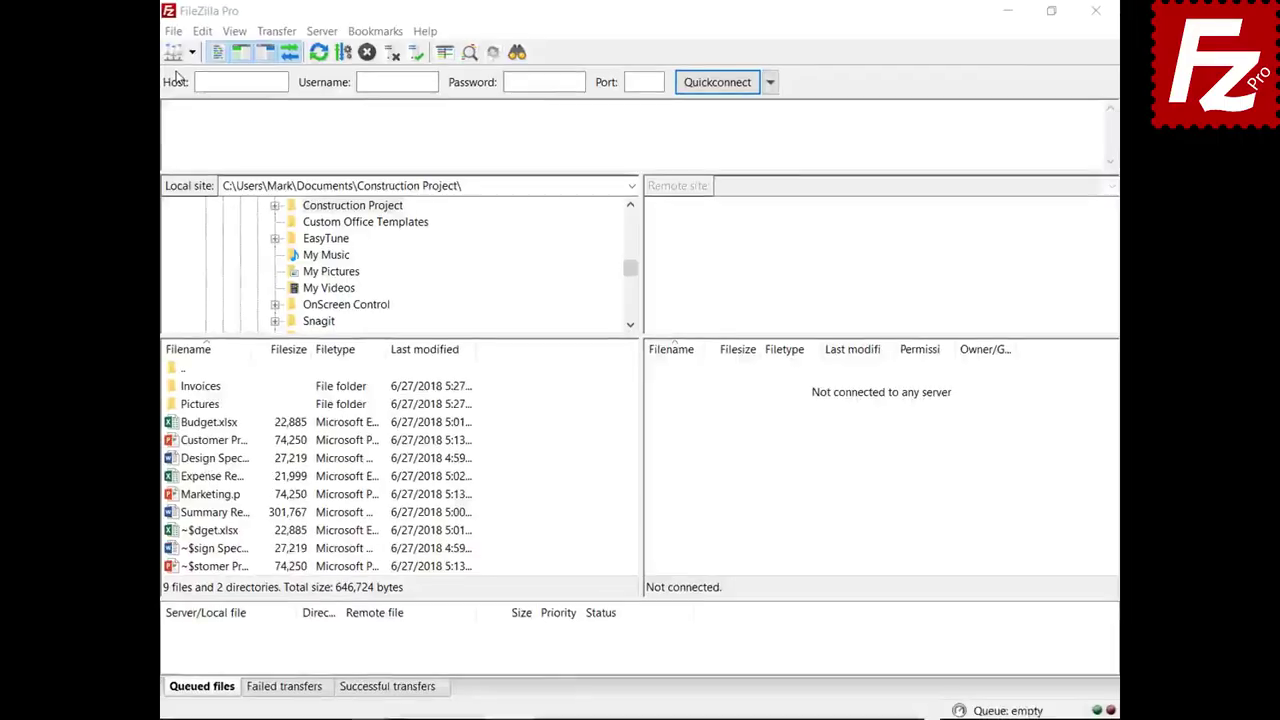
click(121, 35)
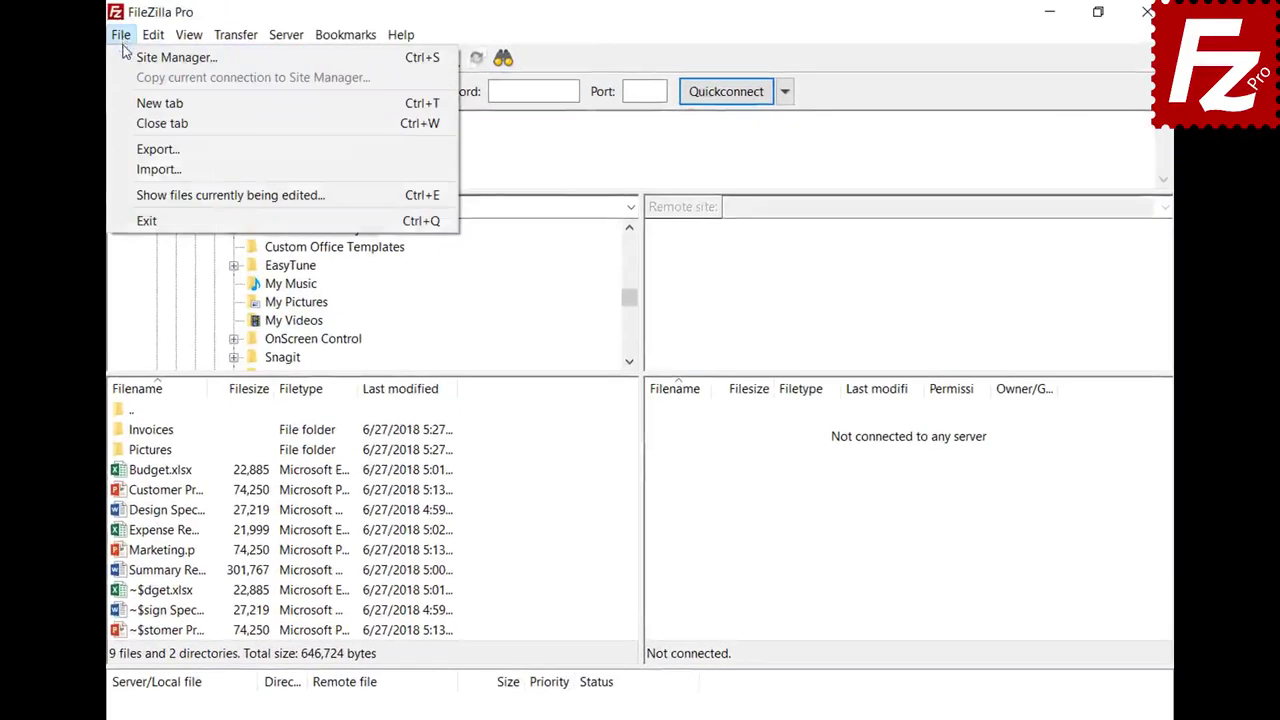
click(124, 57)
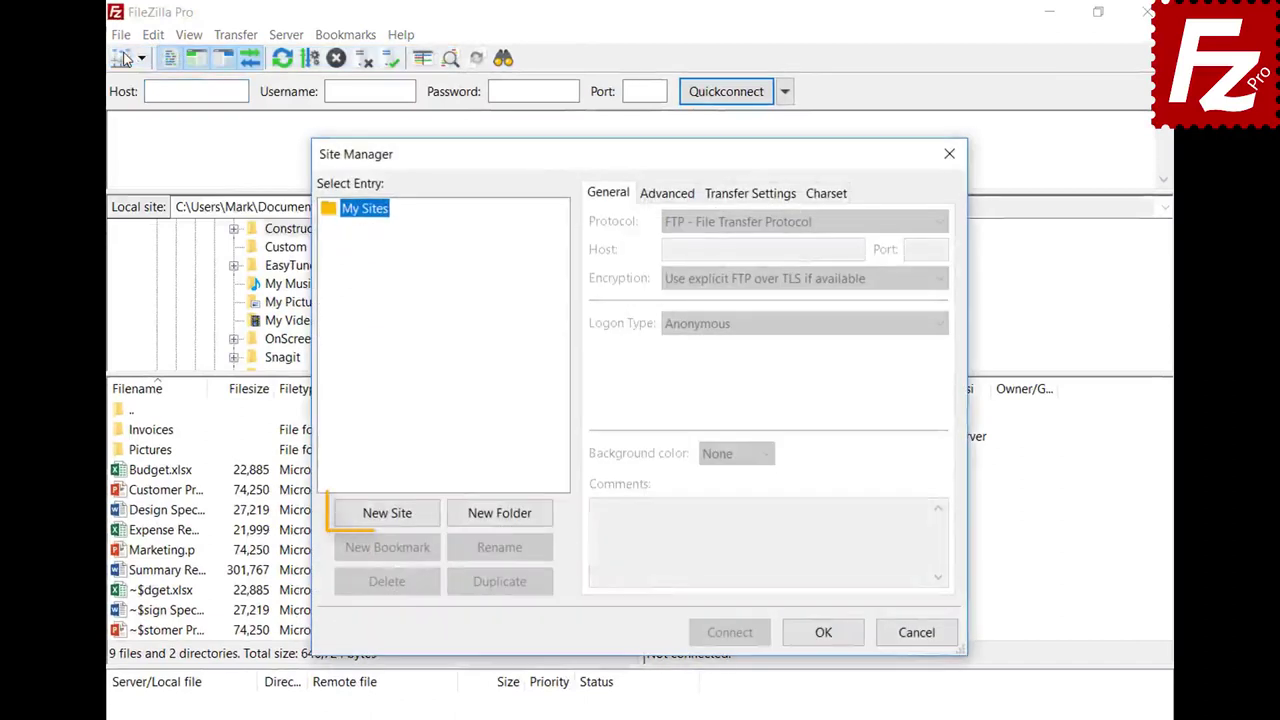
Step: Add a new site named OneDrive with the Microsoft OneDrive protocol and connect
click(397, 516)
text(O)
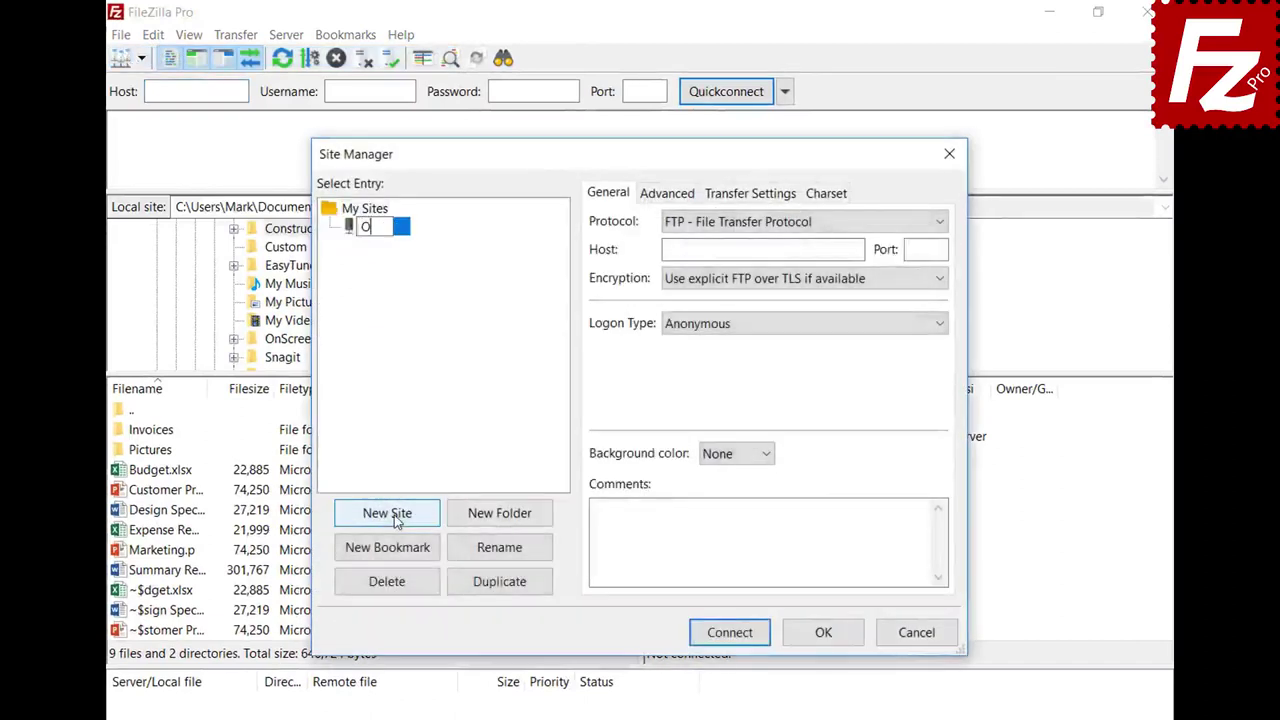
text(neDrive)
click(730, 224)
click(735, 426)
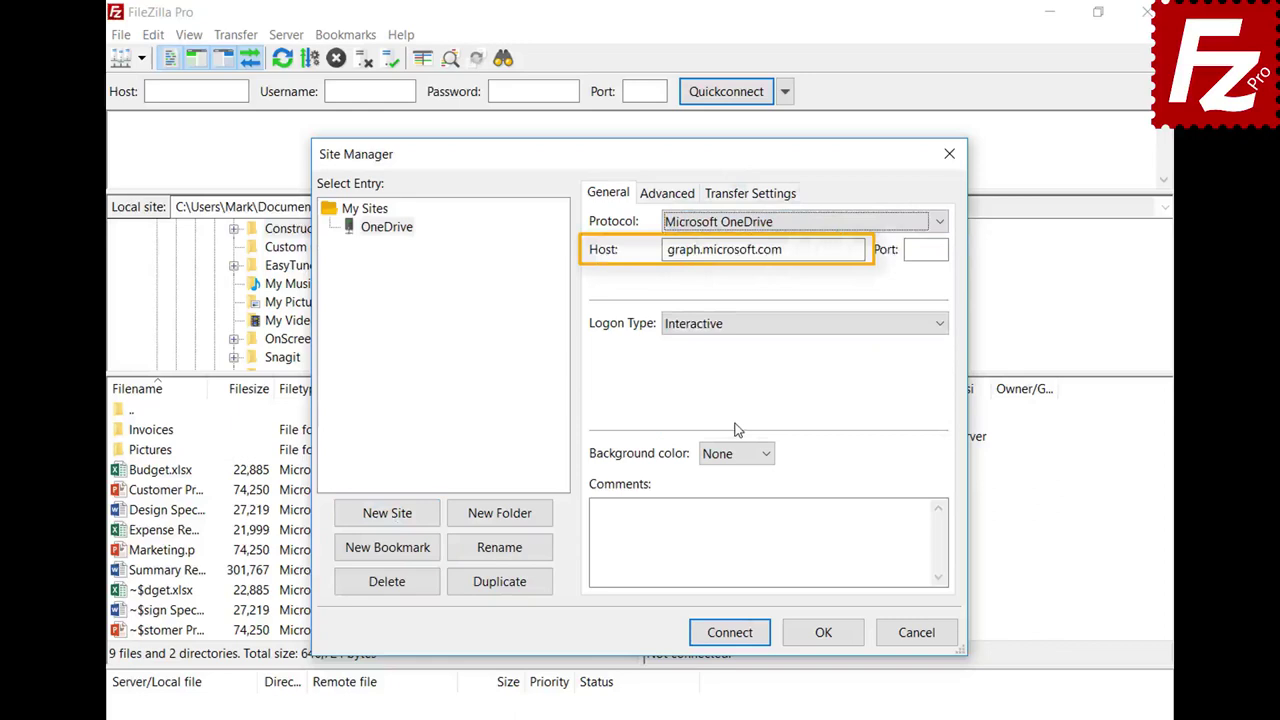
click(729, 639)
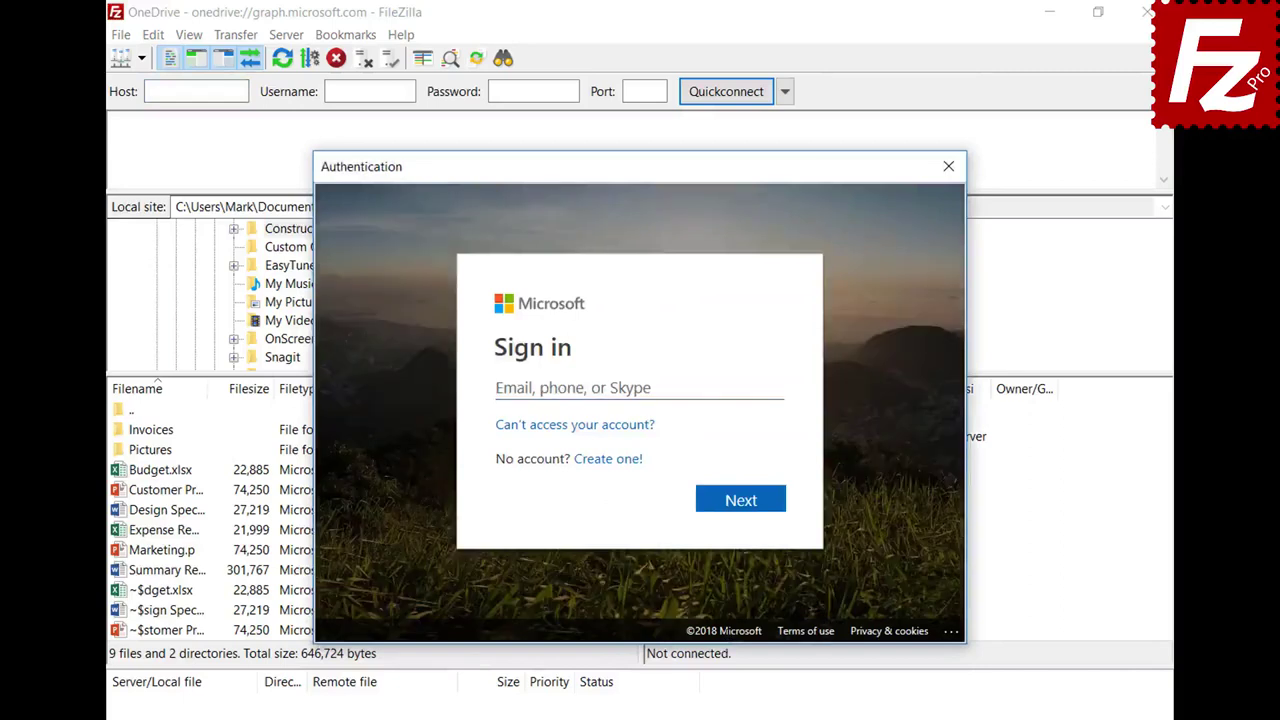
Step: Sign in to Microsoft with the account e-mail and password
key(ctrl+v)
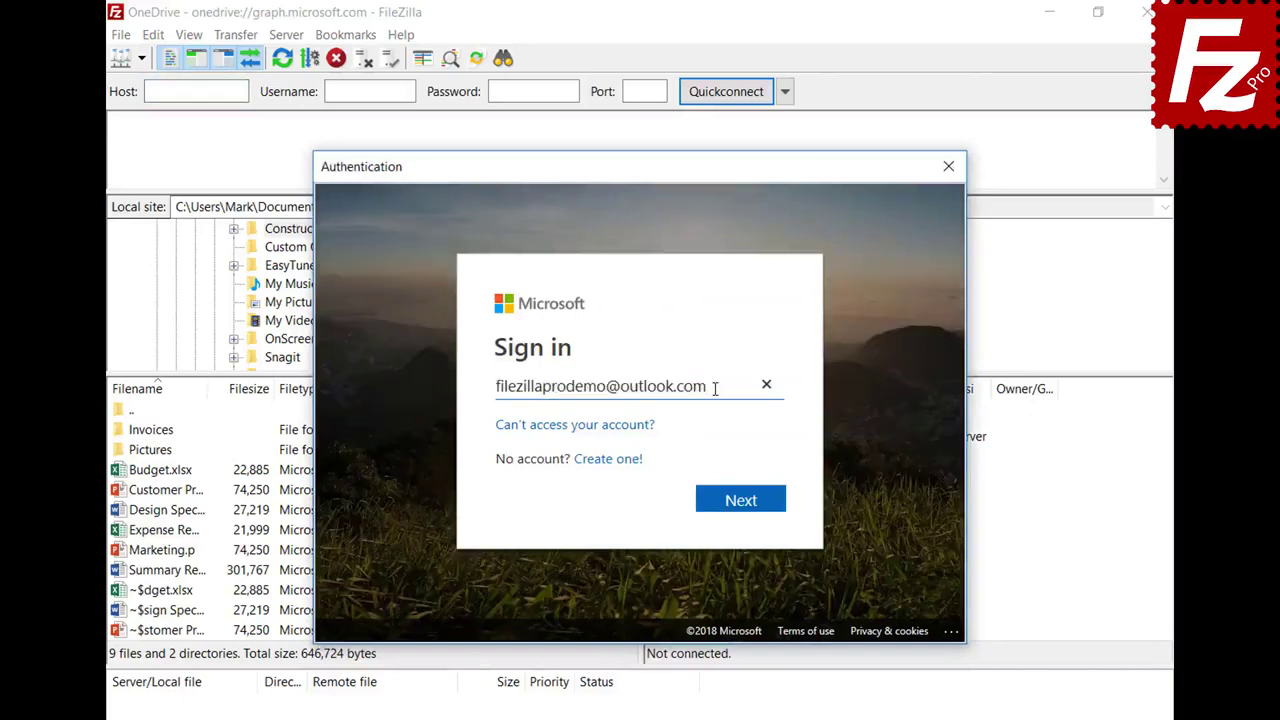
click(742, 514)
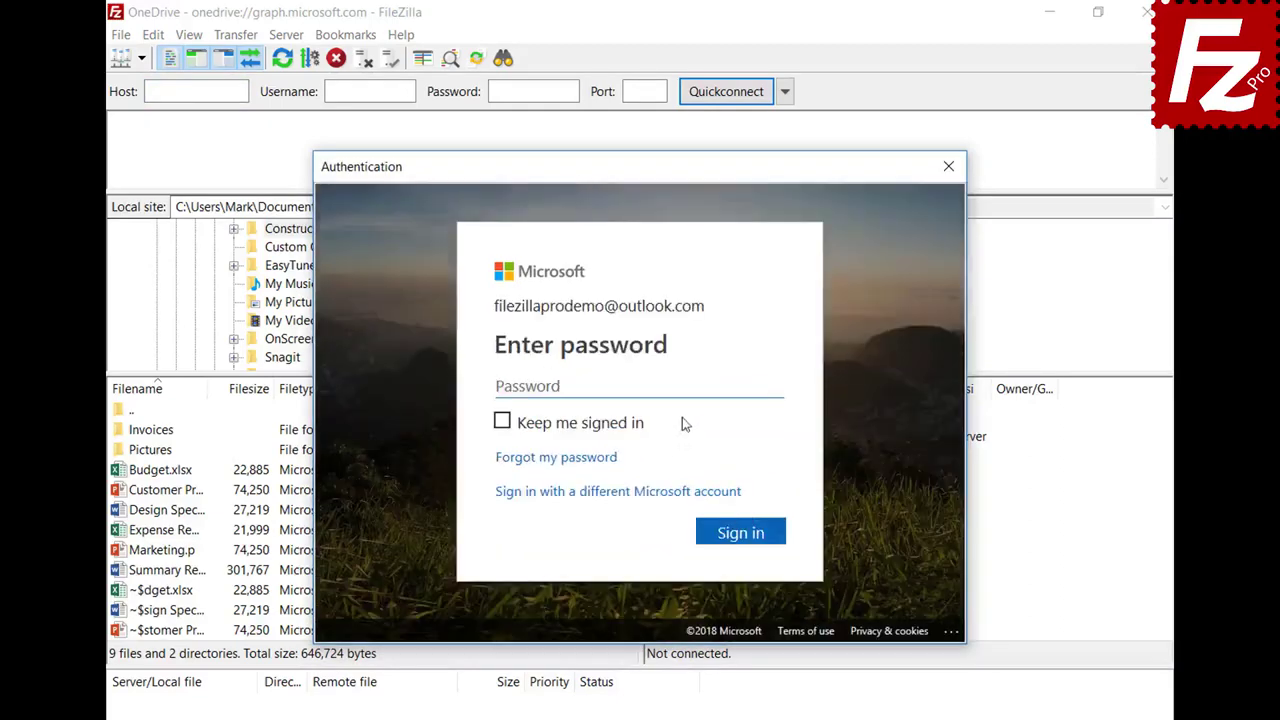
click(678, 389)
key(ctrl+v)
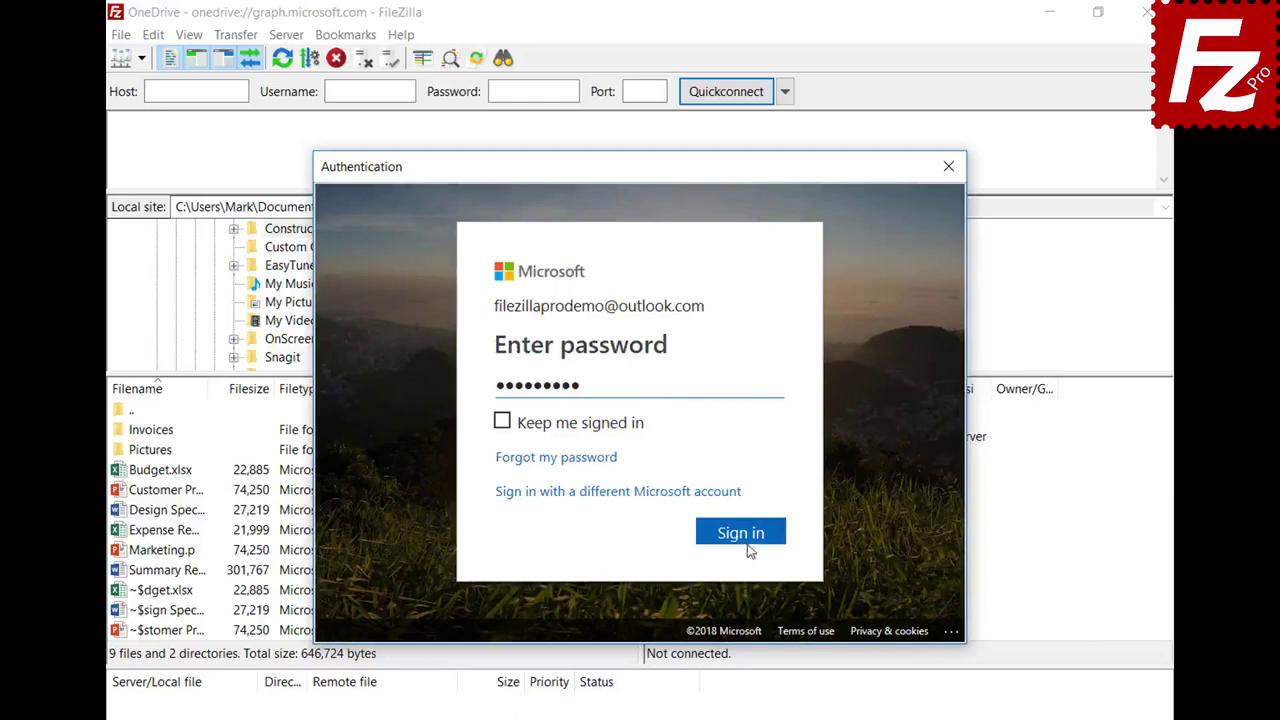
click(748, 540)
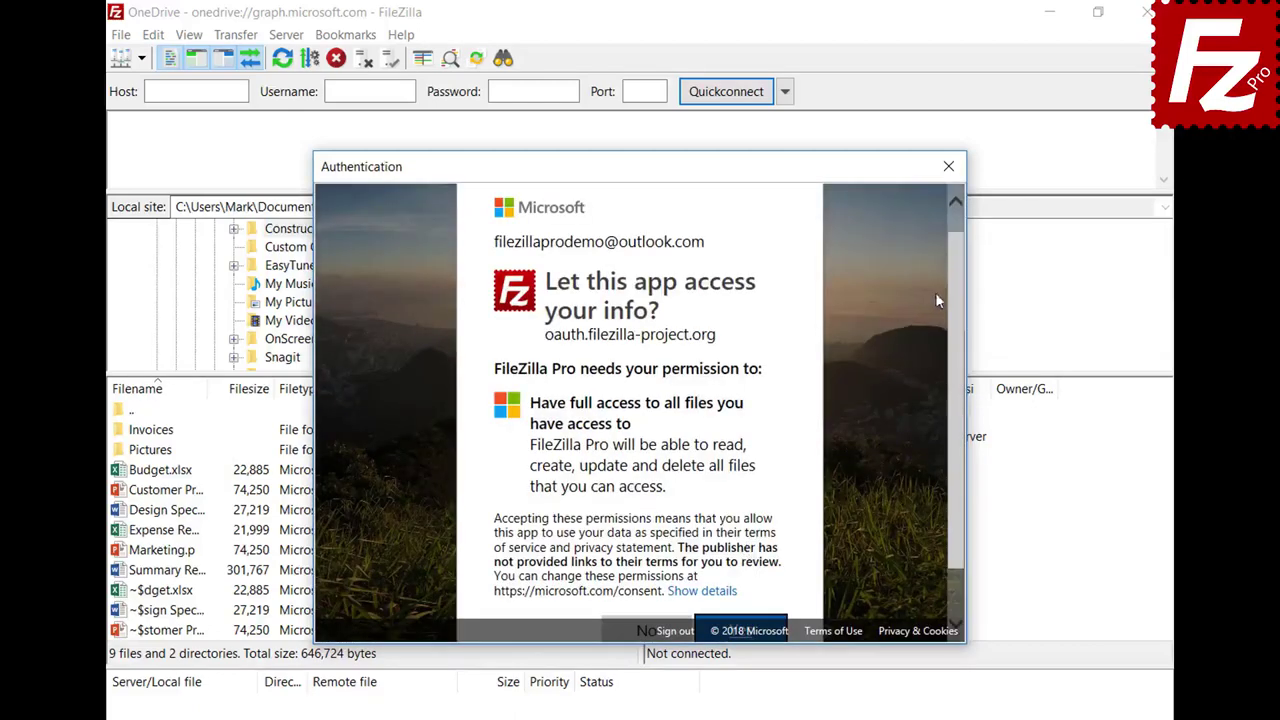
Step: Approve the permission request so FileZilla Pro can access the OneDrive files
scroll(958, 310, down, 1)
scroll(962, 330, down, 1)
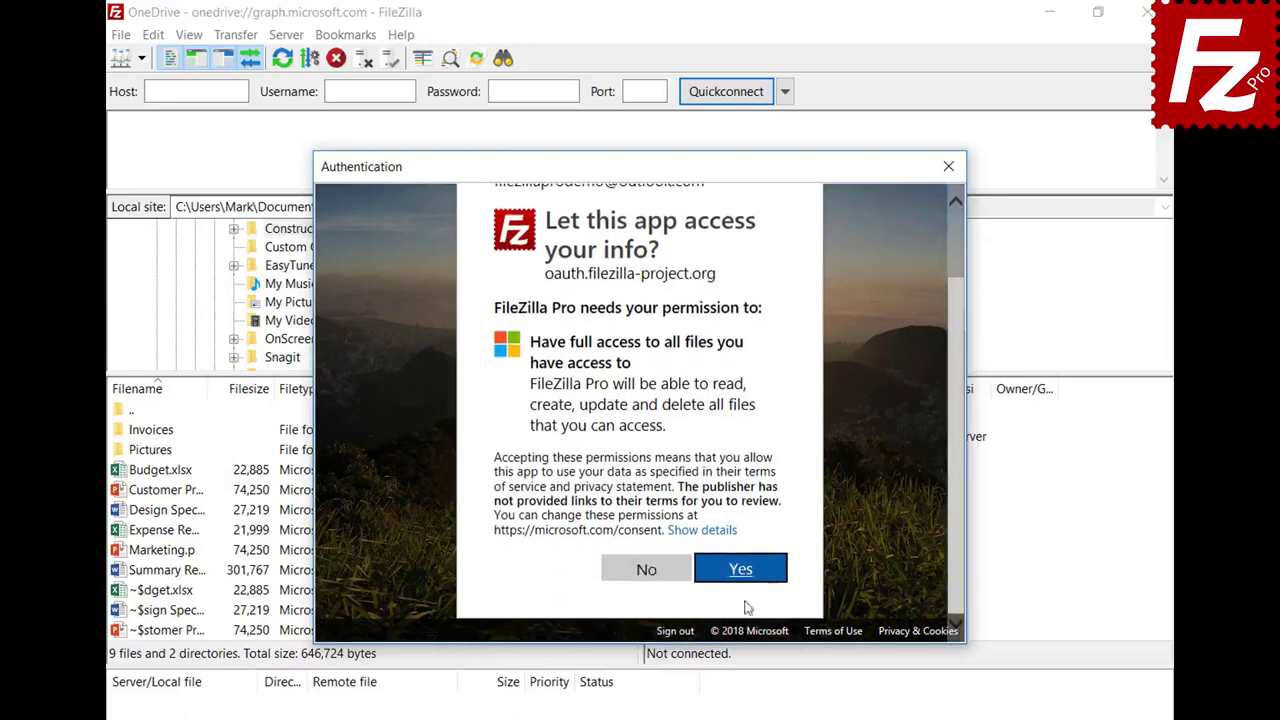
click(740, 566)
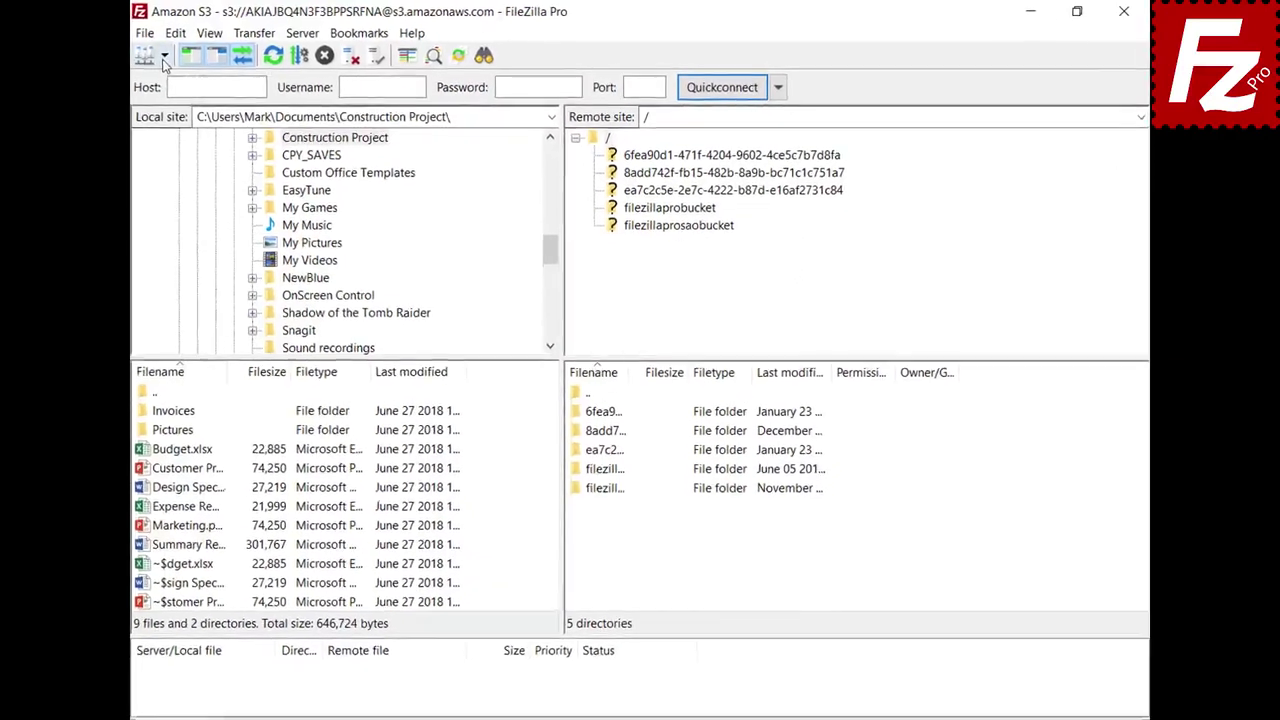
Step: In a second Amazon S3 tab, create a temporary URL for README in filezillaprobucket
click(186, 81)
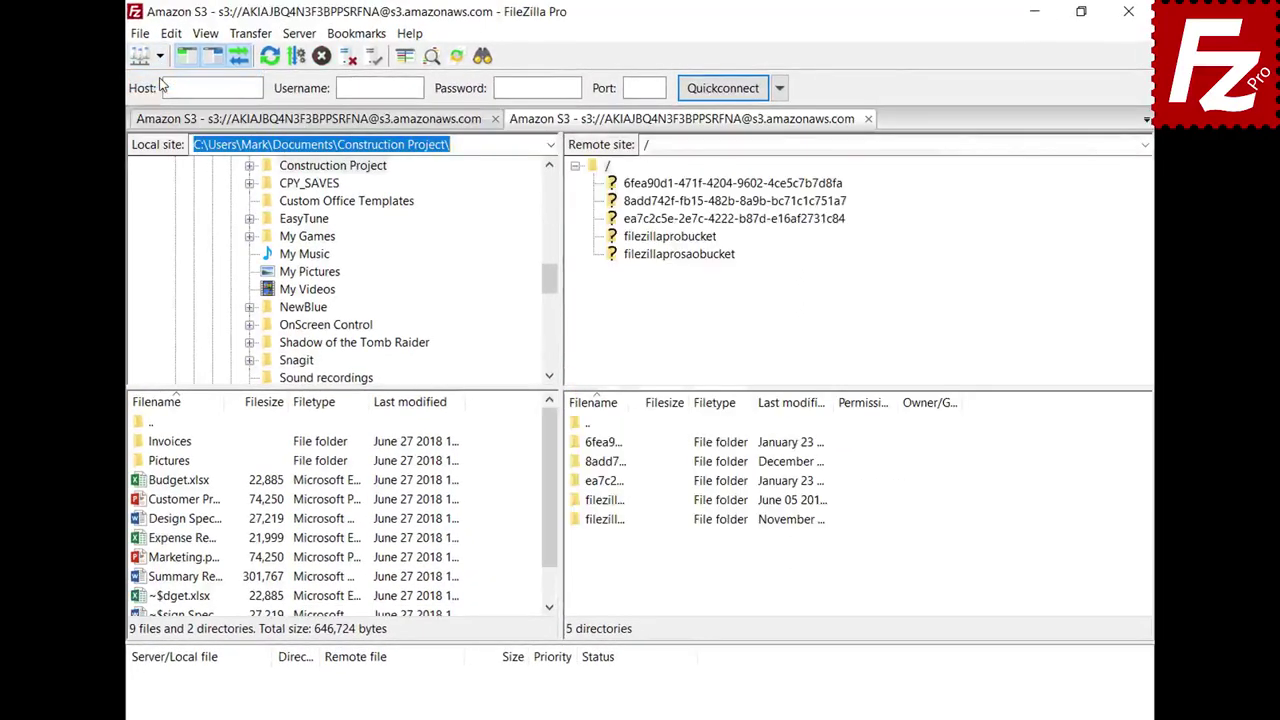
click(671, 239)
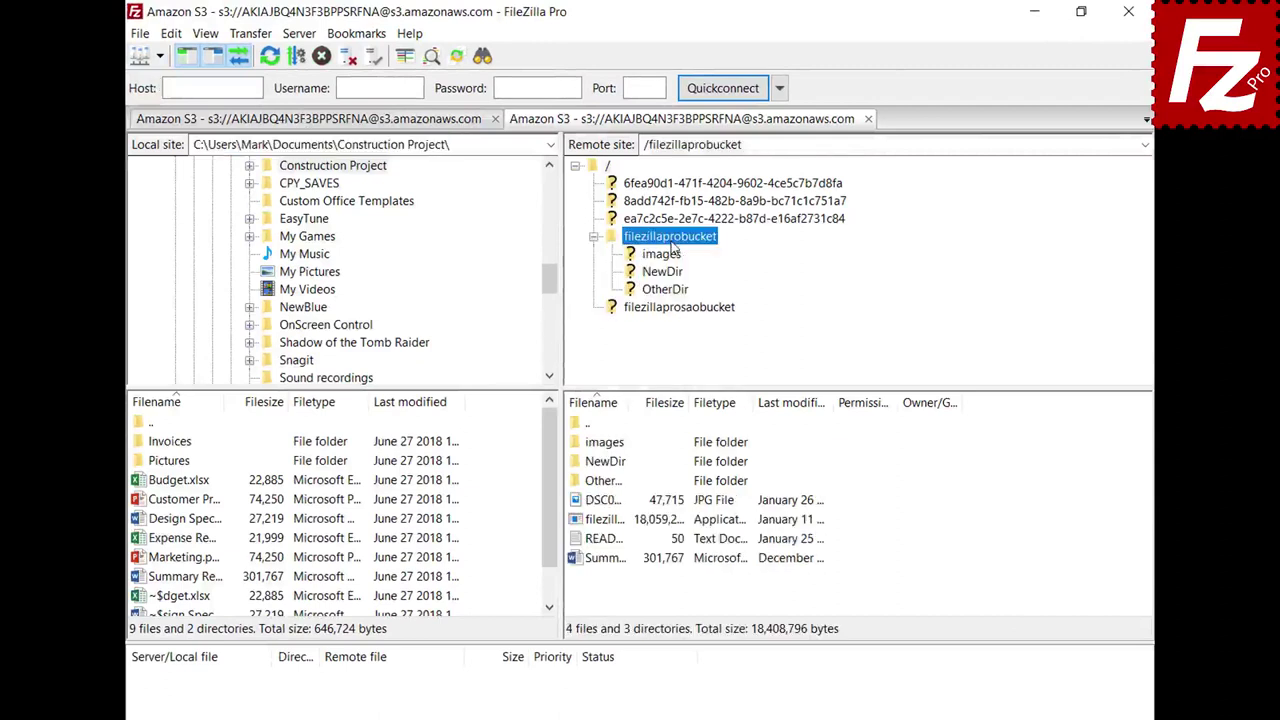
right_click(608, 540)
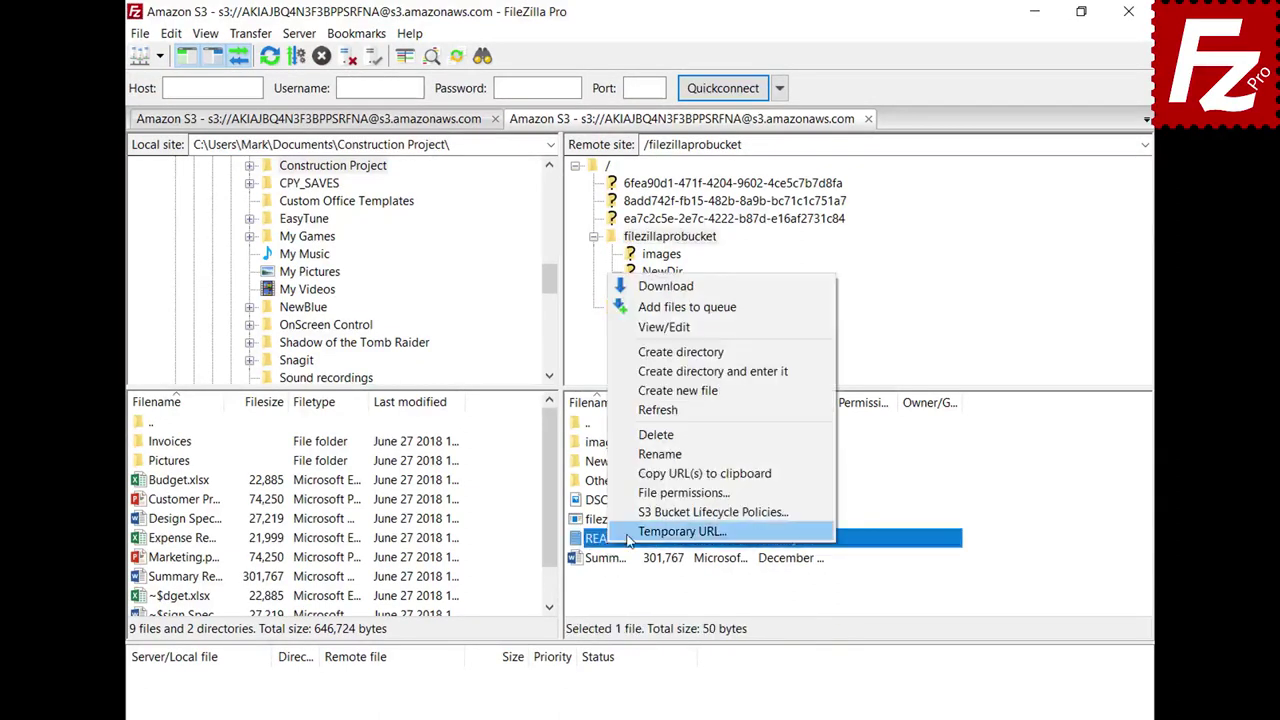
click(630, 533)
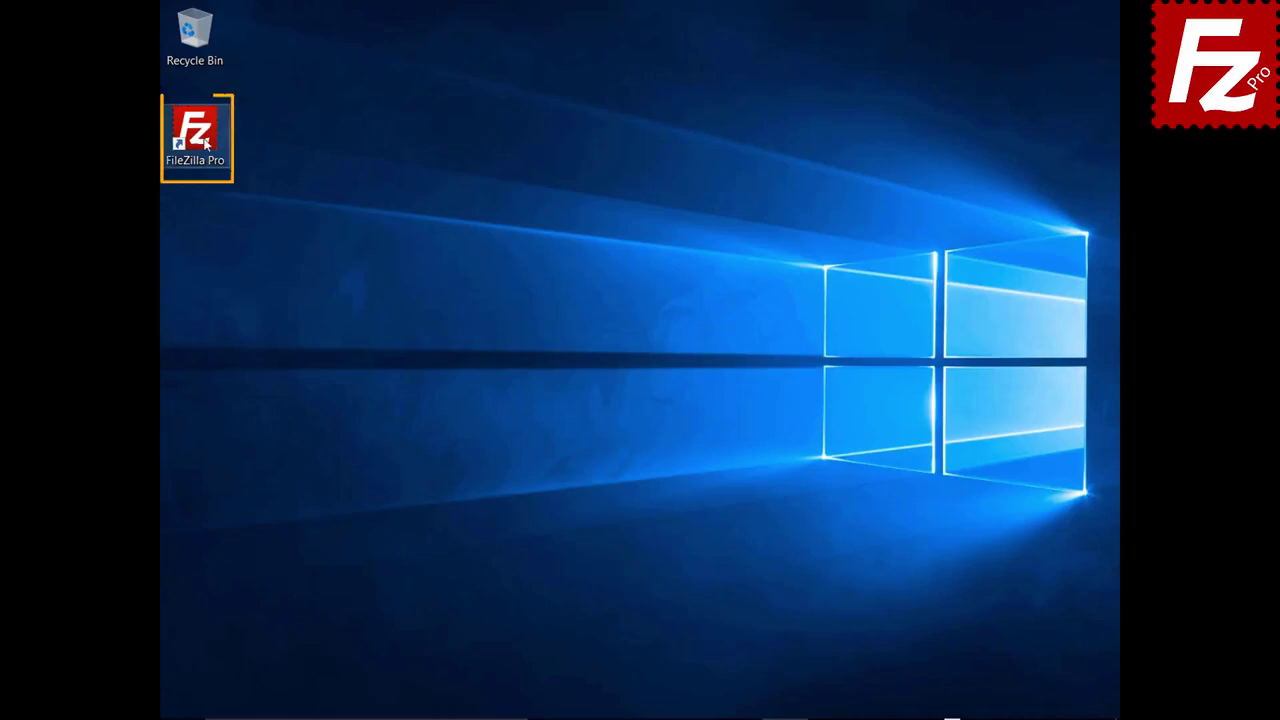
Step: Relaunch FileZilla Pro from its desktop shortcut
double_click(200, 135)
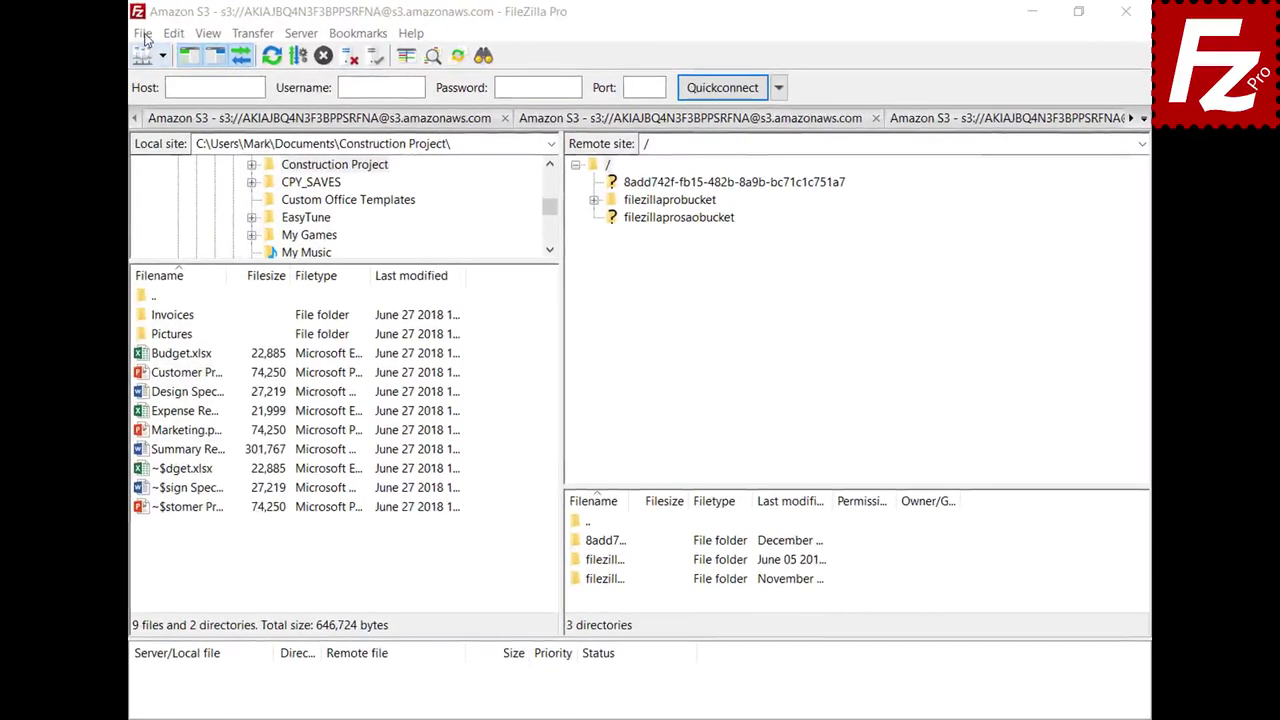
Step: Create a saved site named OneDrive using the Microsoft OneDrive protocol and connect
click(143, 33)
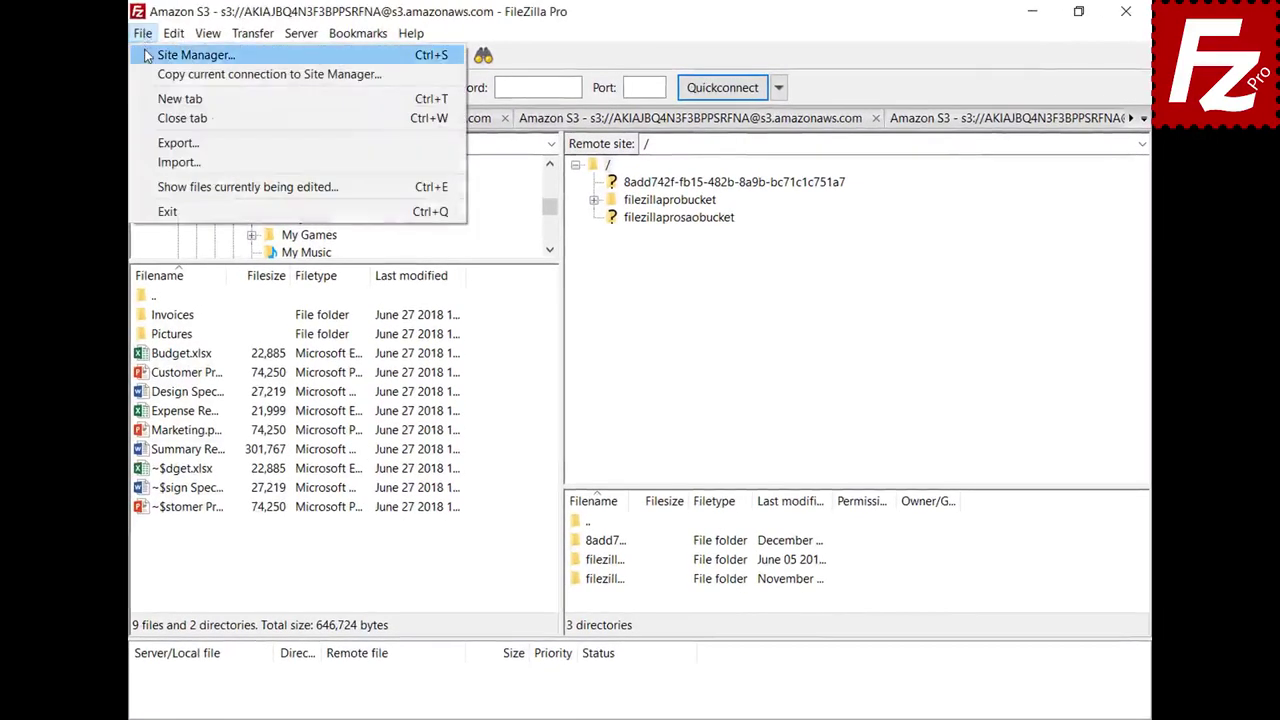
click(145, 53)
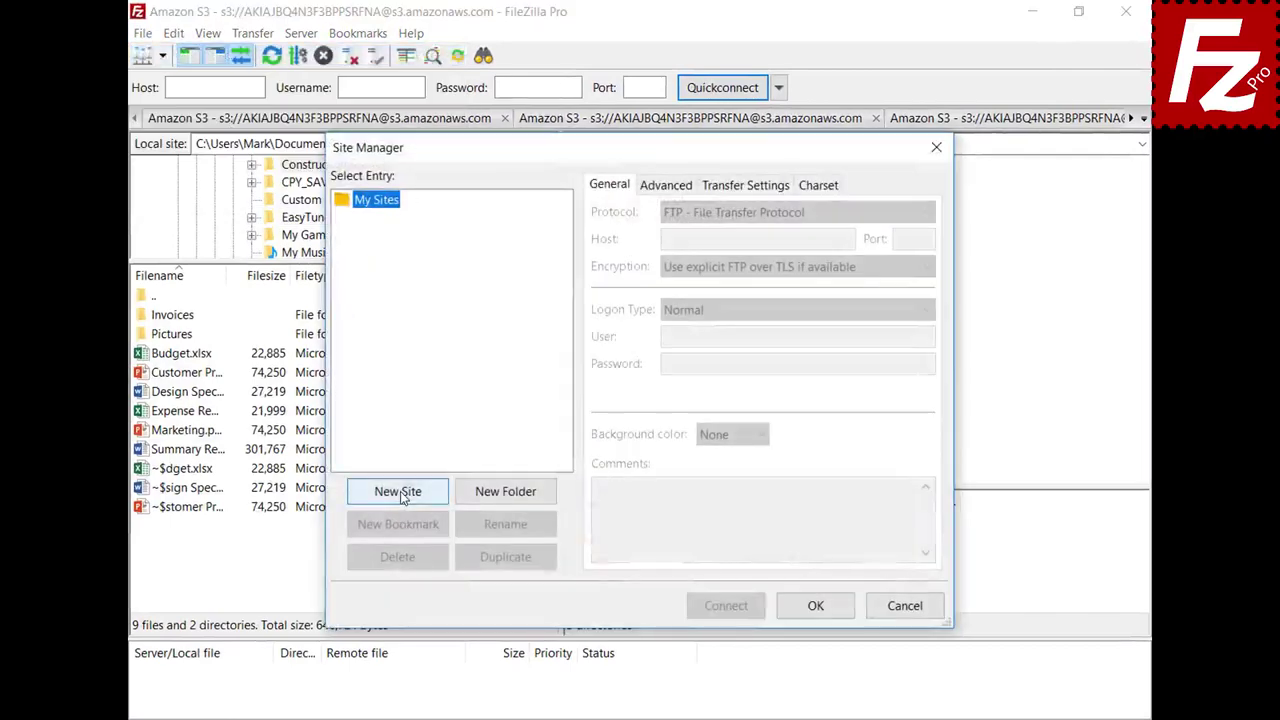
click(400, 492)
text(OneDrive)
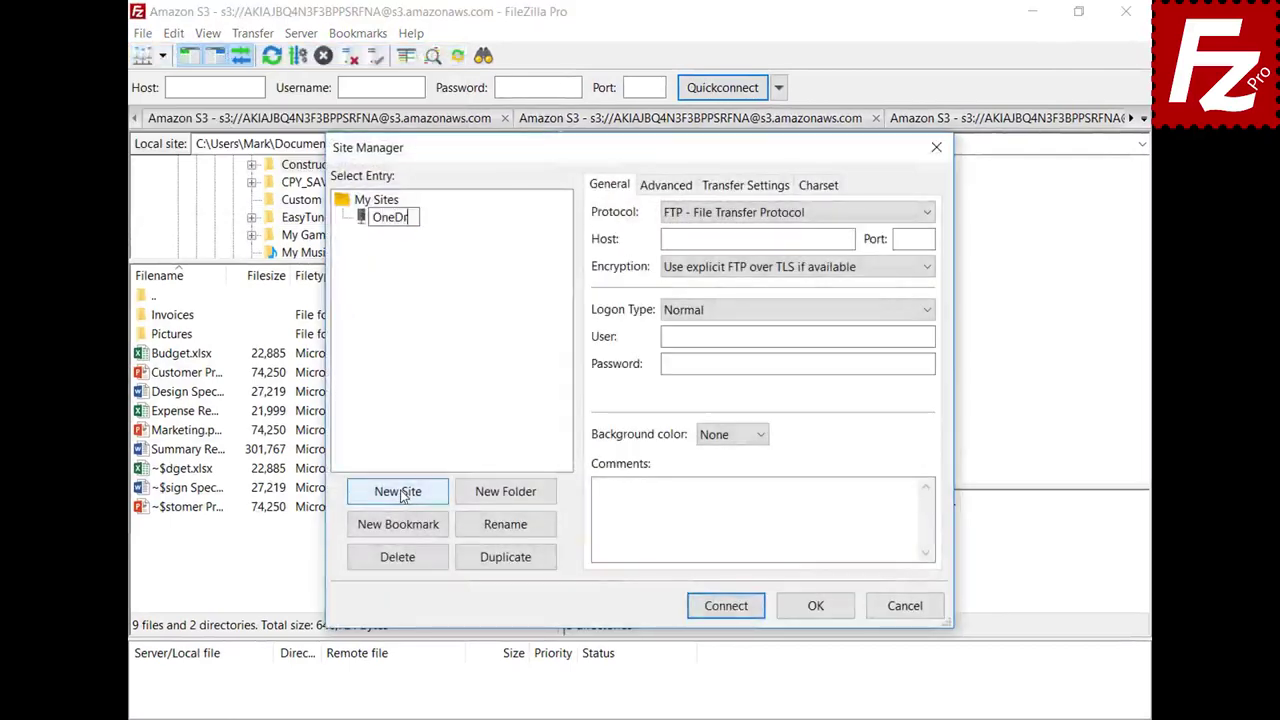
click(927, 216)
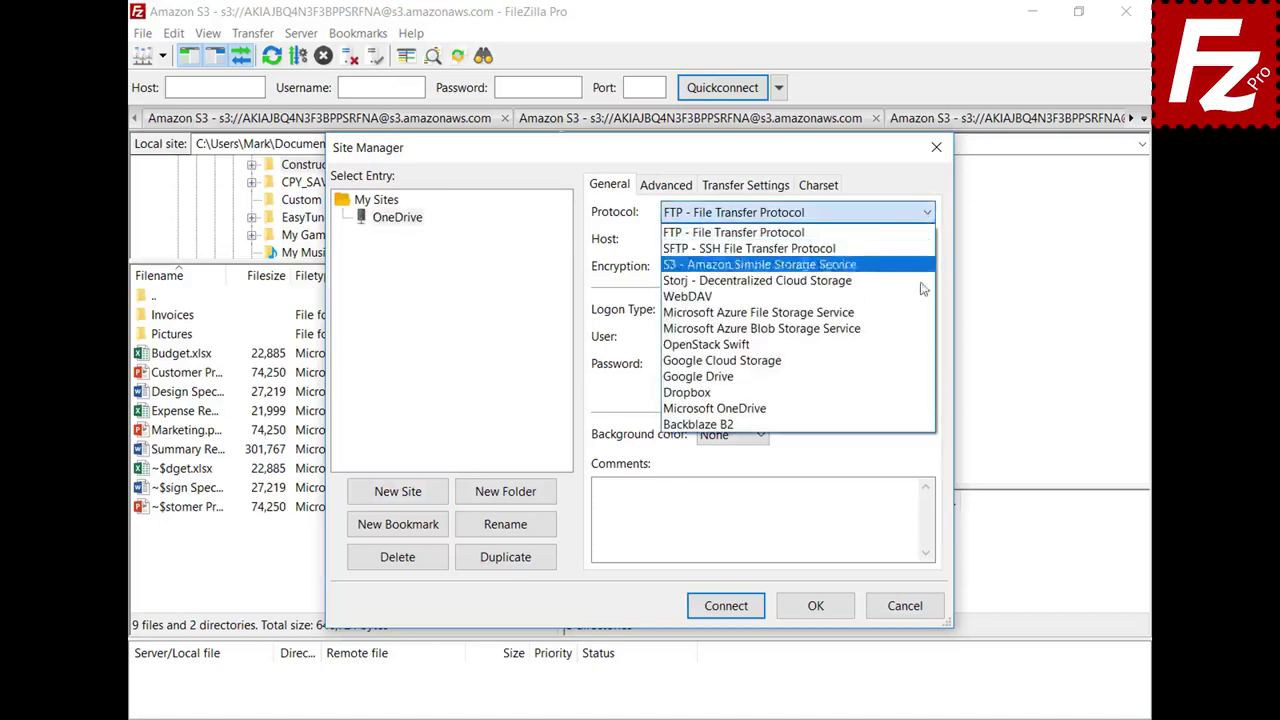
click(920, 408)
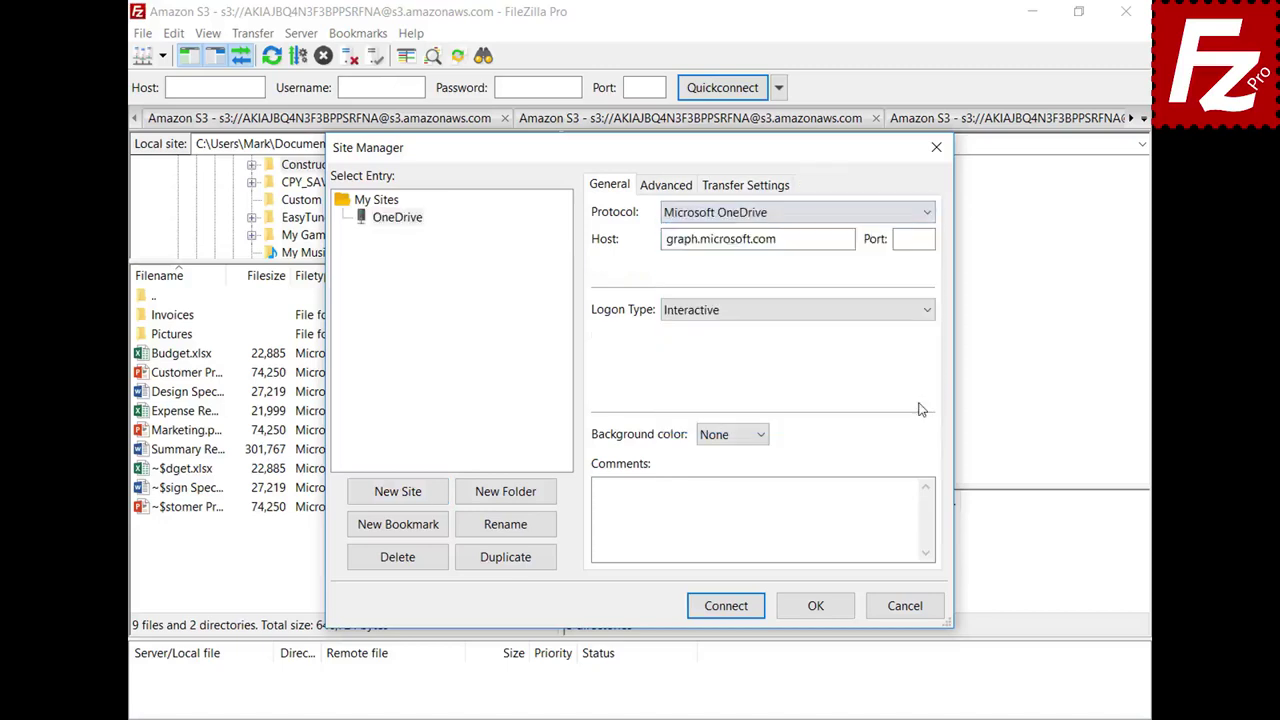
click(727, 610)
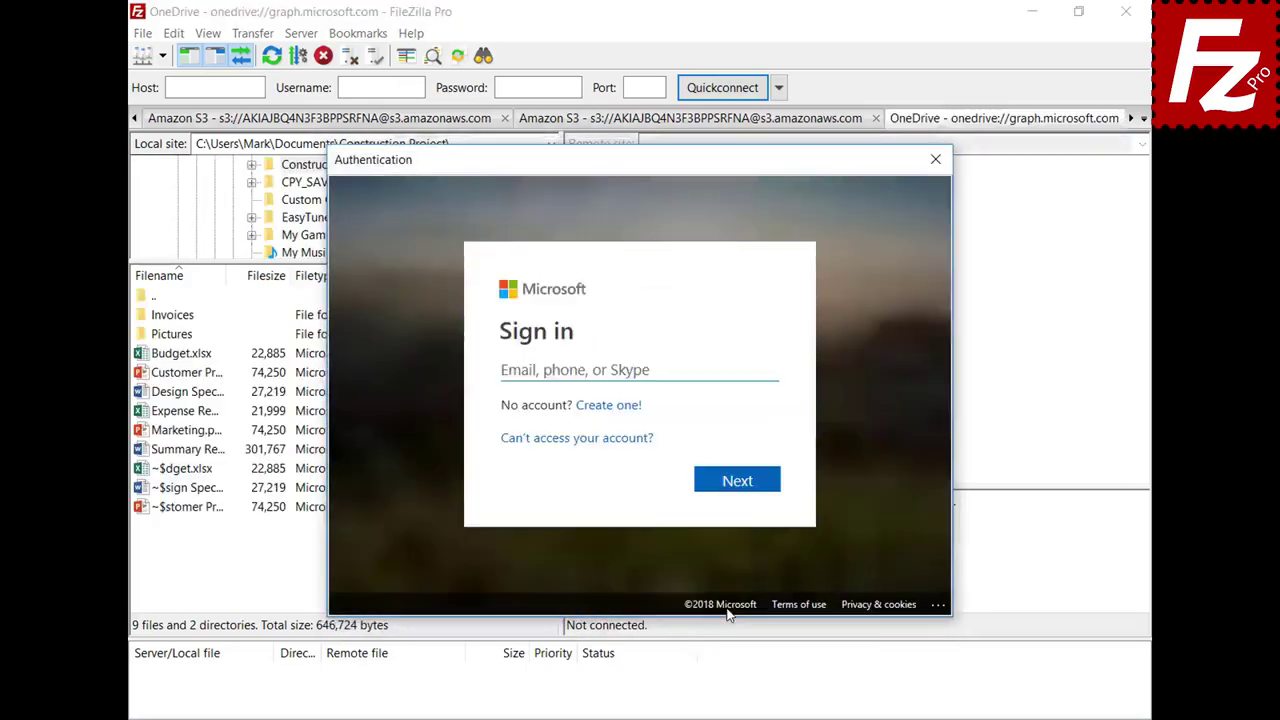
Step: Sign in to Microsoft with the account e-mail and password
key(ctrl+v)
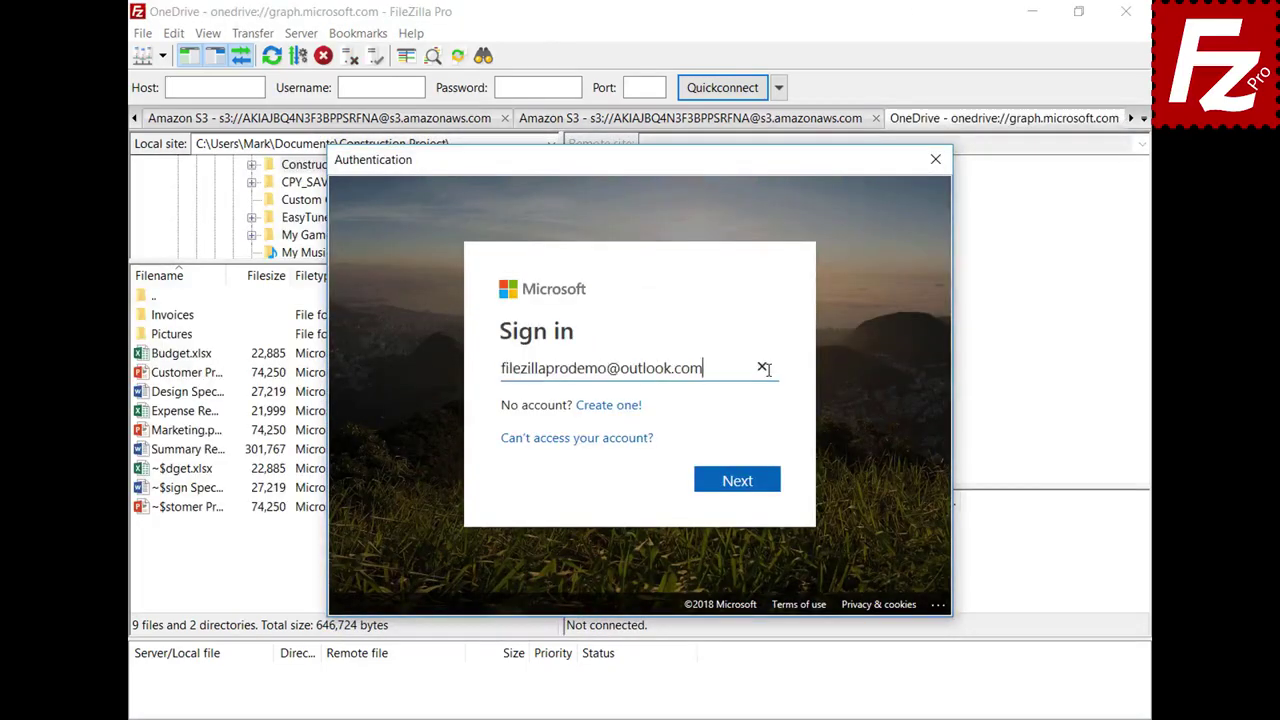
click(744, 482)
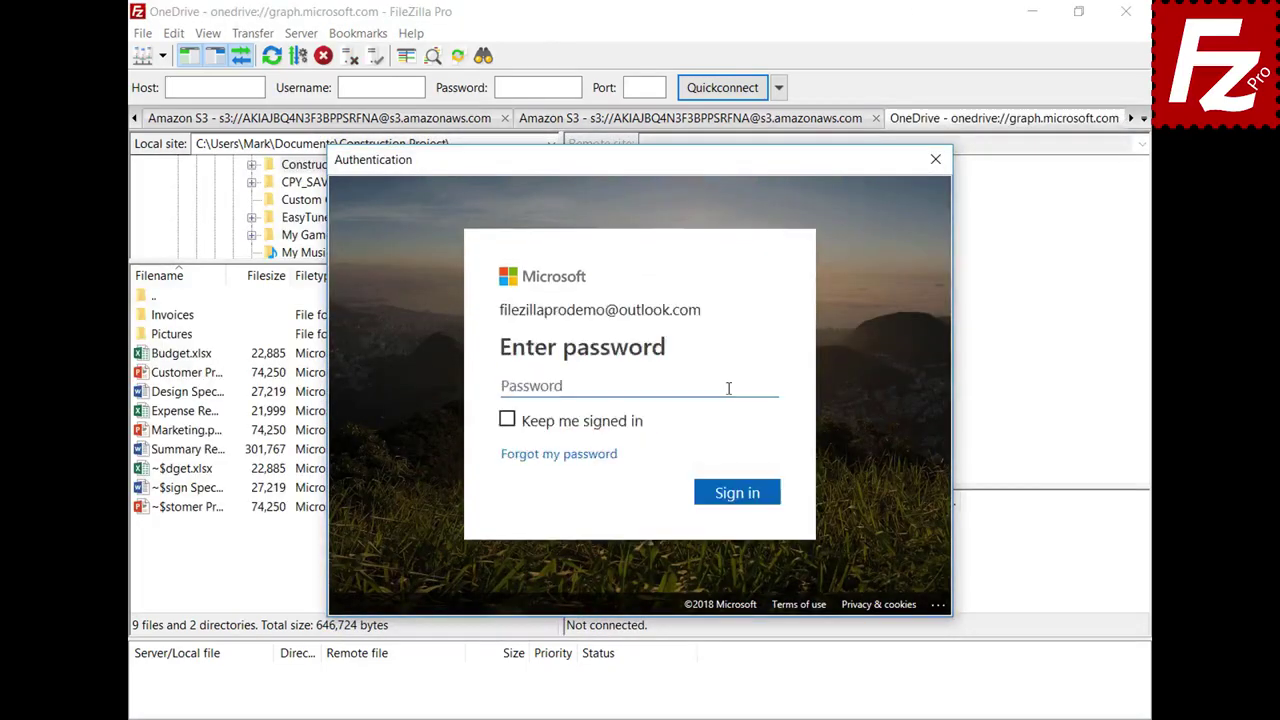
key(ctrl+v)
click(742, 500)
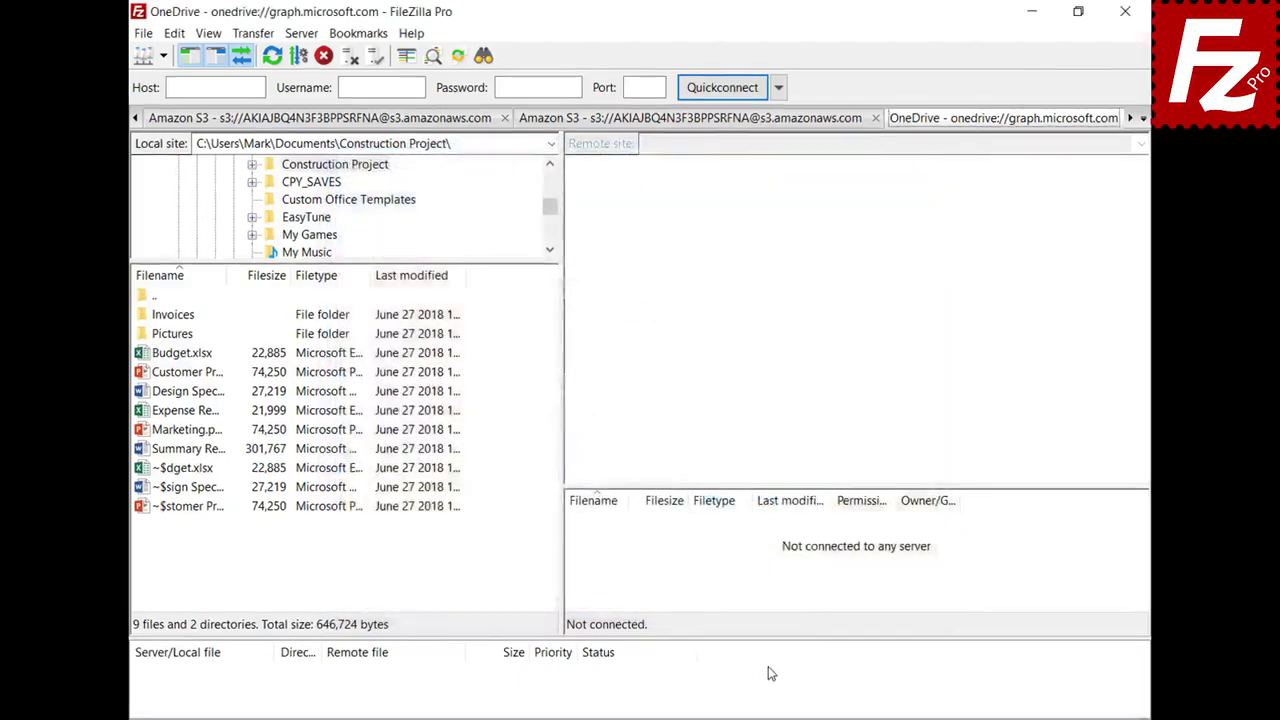
Step: Close FileZilla Pro, finish the Microsoft sign-in with e-mail and password, and relaunch it
click(1096, 18)
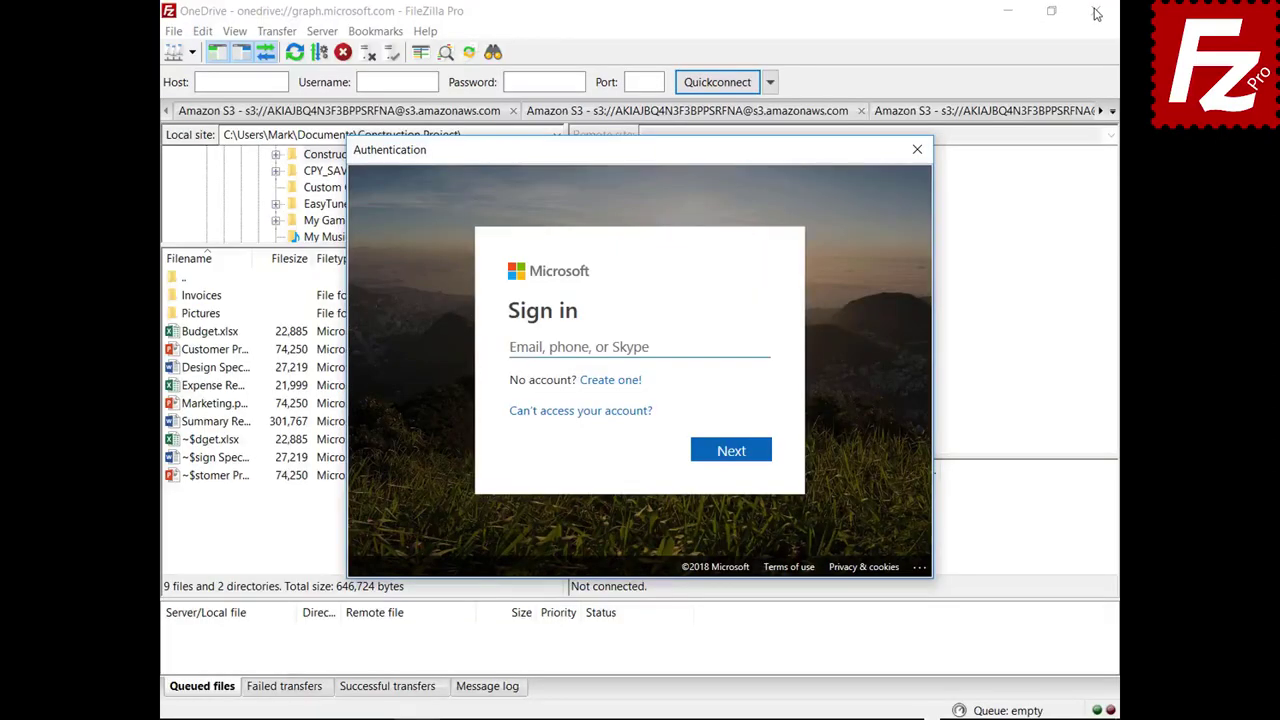
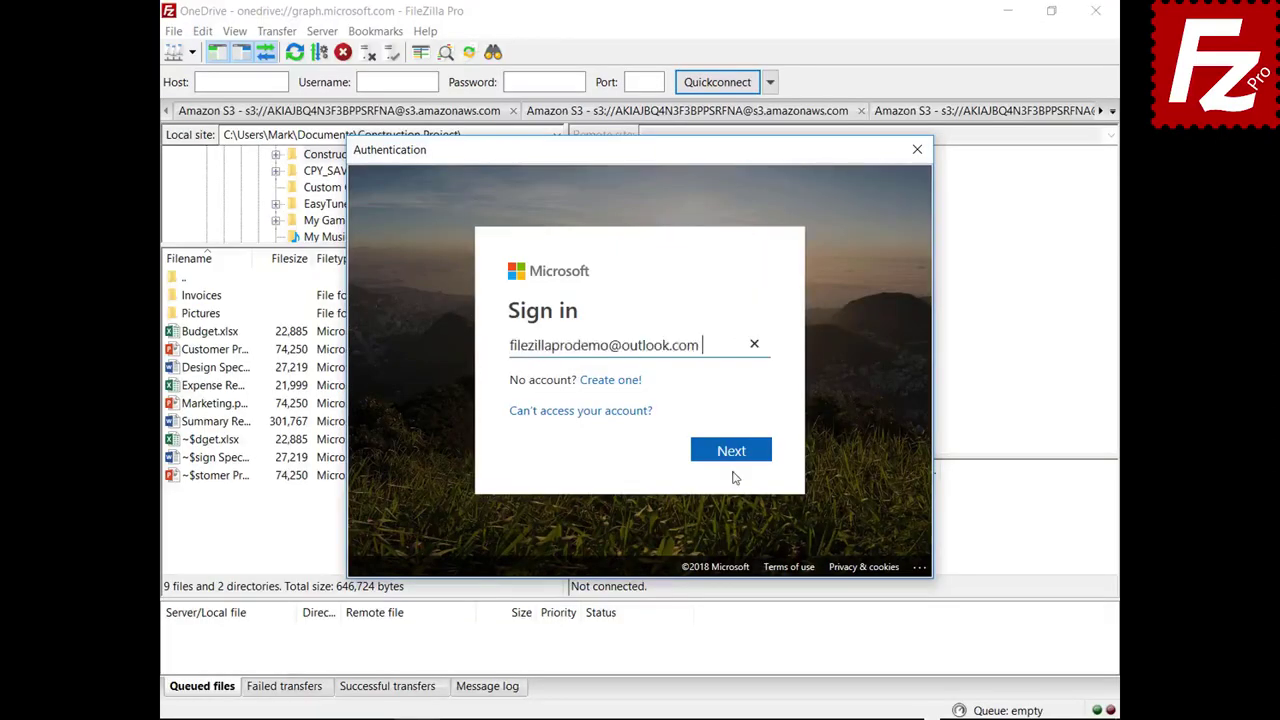
click(733, 460)
key(ctrl+v)
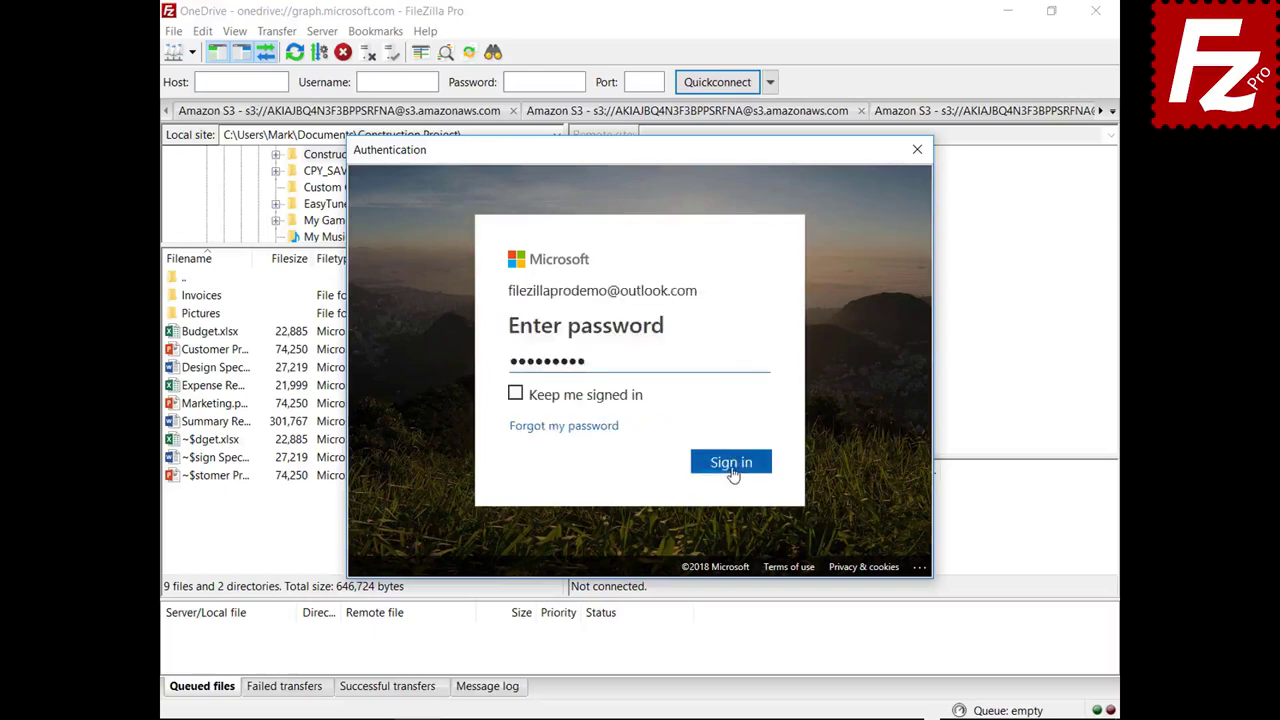
click(733, 474)
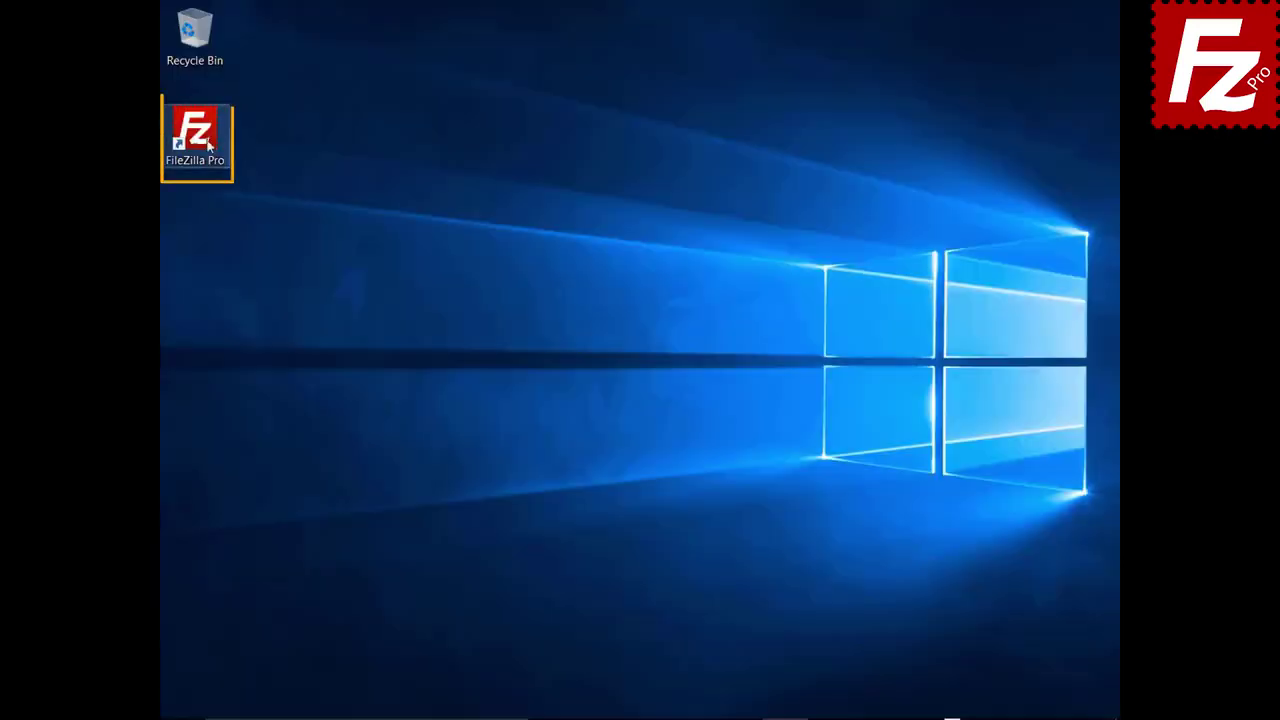
double_click(208, 146)
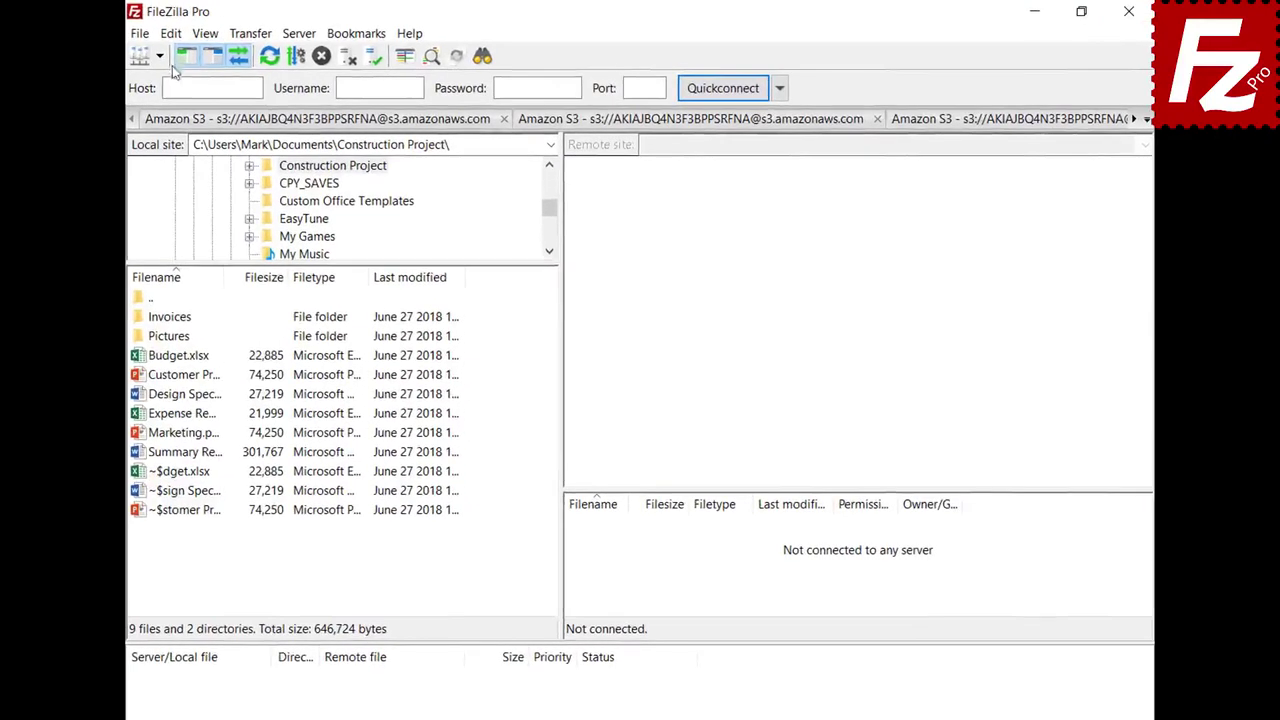
Step: In Settings > Passwords, save passwords protected by a master password, entered twice
click(169, 36)
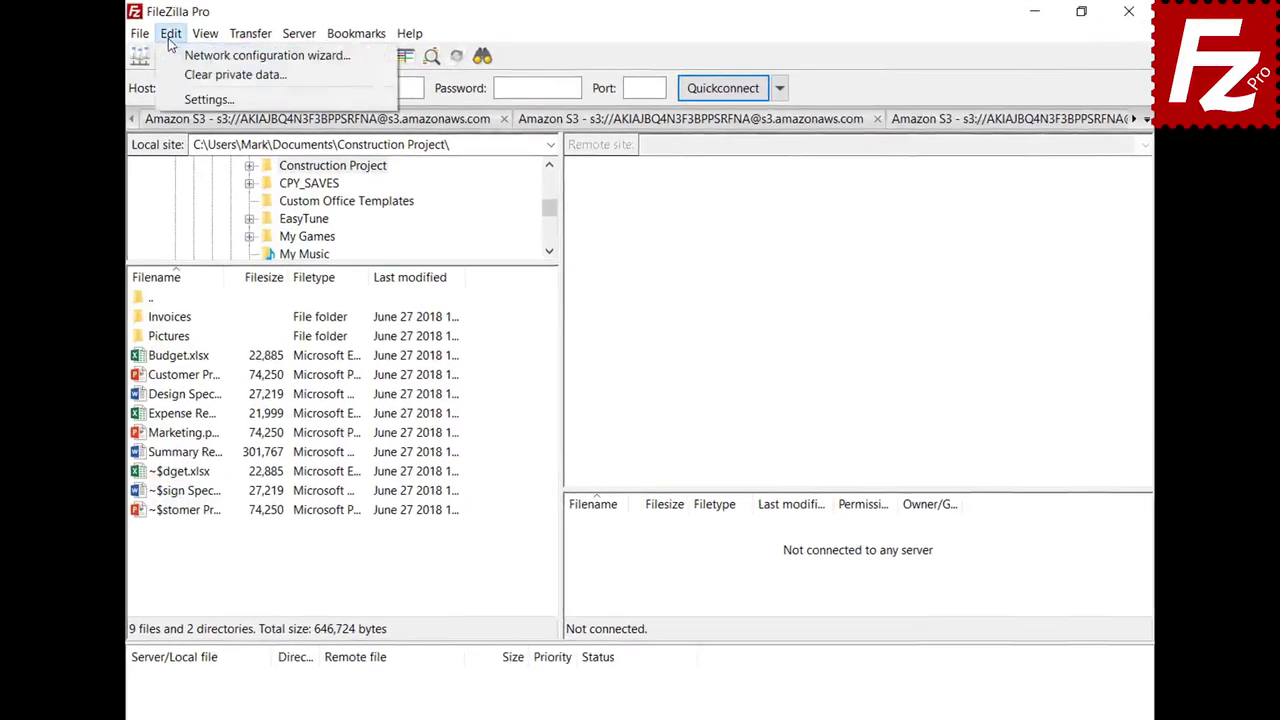
click(178, 99)
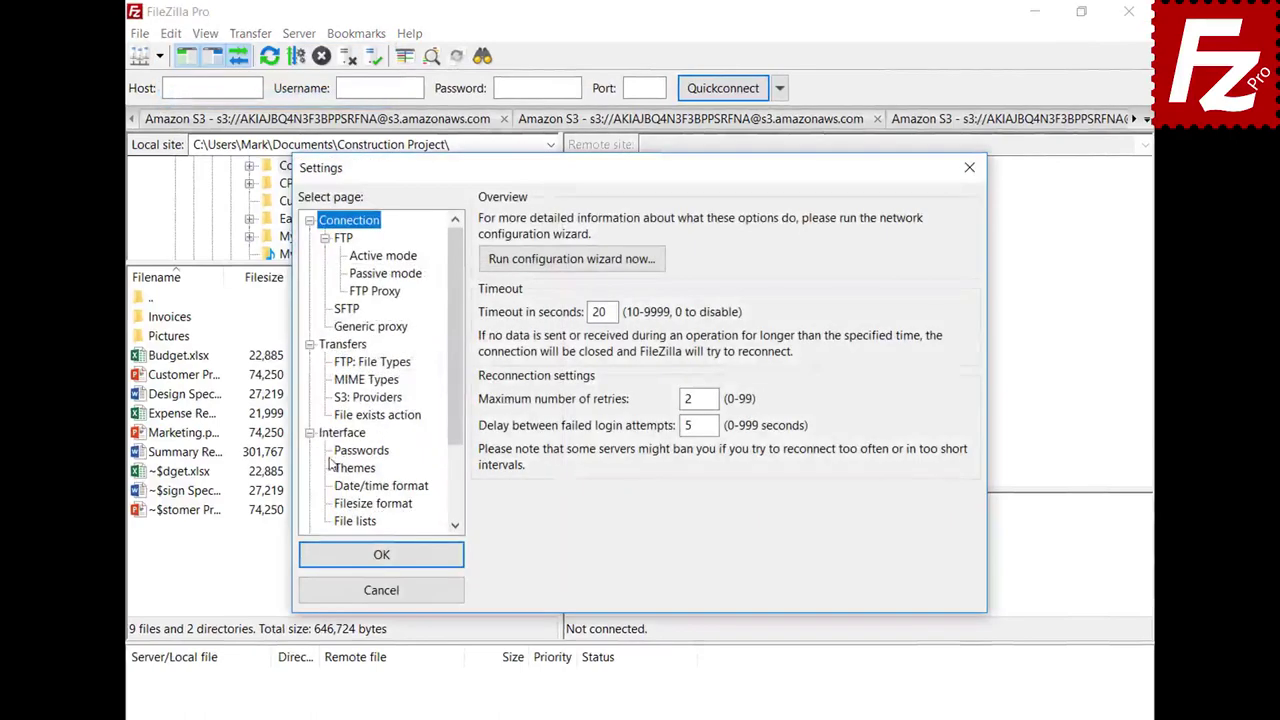
click(340, 456)
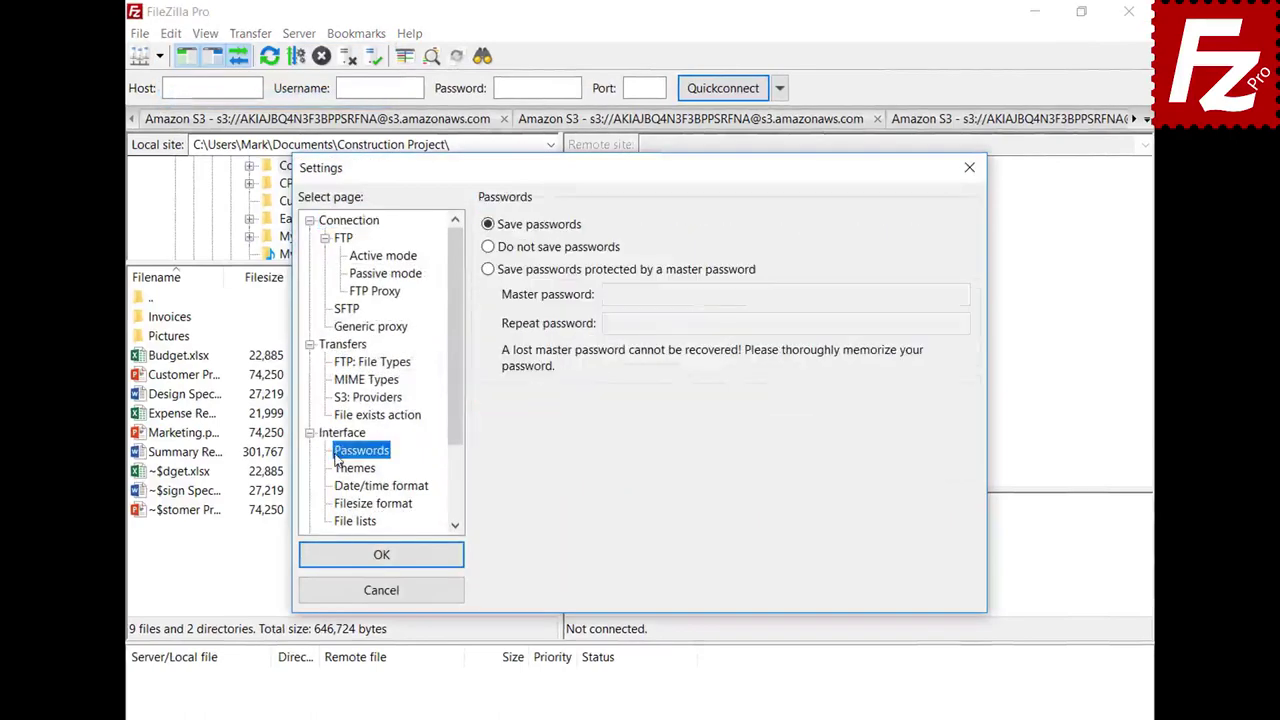
click(487, 269)
click(934, 293)
text(●●●●●●●●●●●)
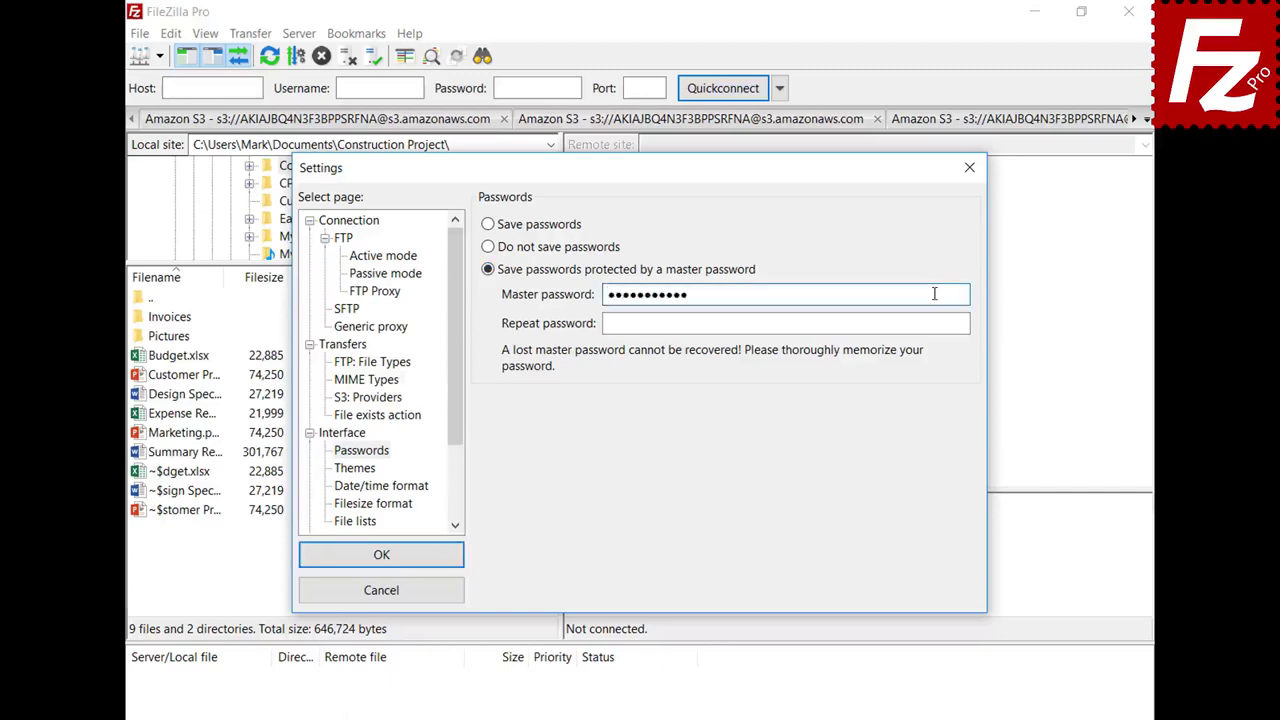
click(960, 323)
text(●●●●●●●●●●●)
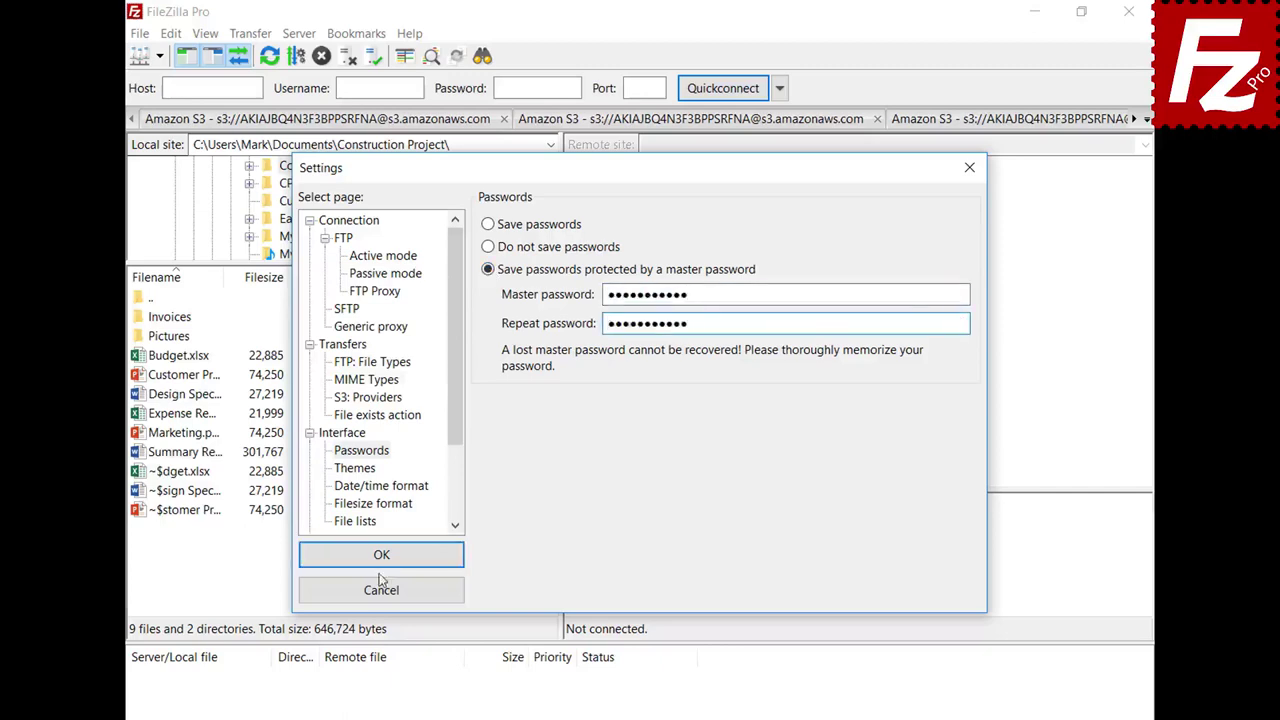
click(378, 562)
click(159, 56)
Step: Connect to the saved OneDrive site, sign in with e-mail and password, then close FileZilla Pro
click(170, 81)
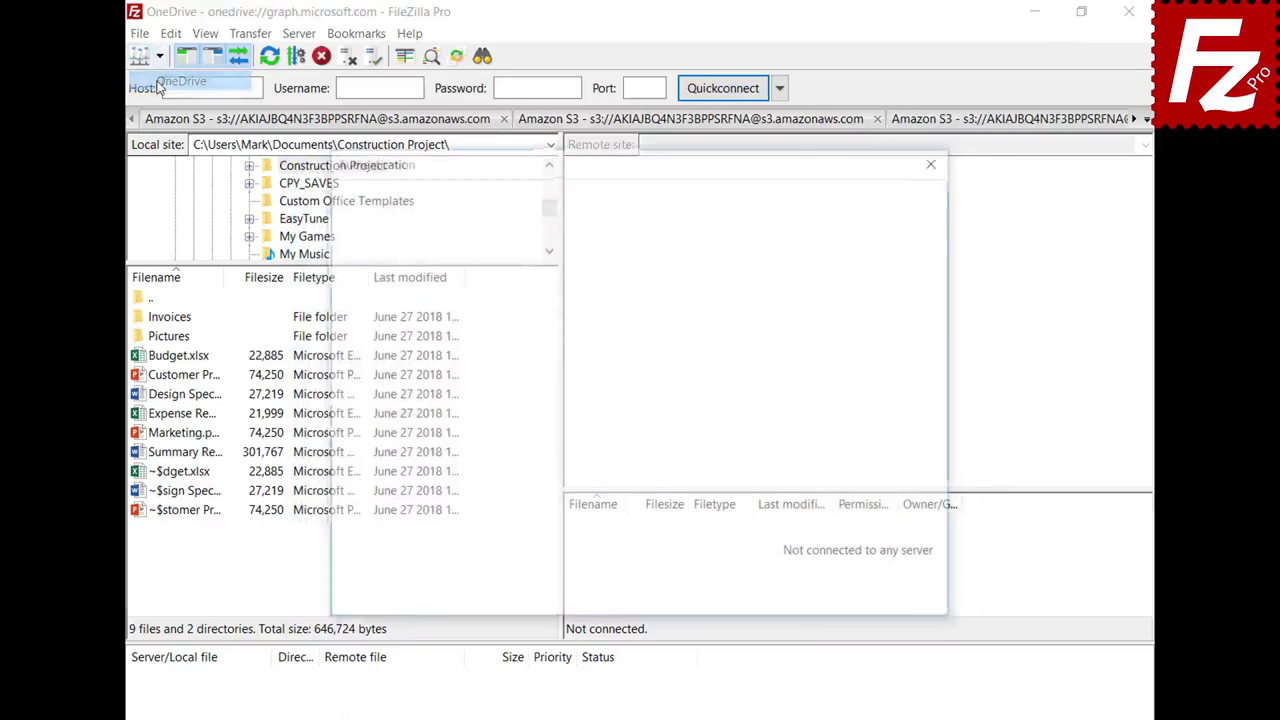
key(ctrl+v)
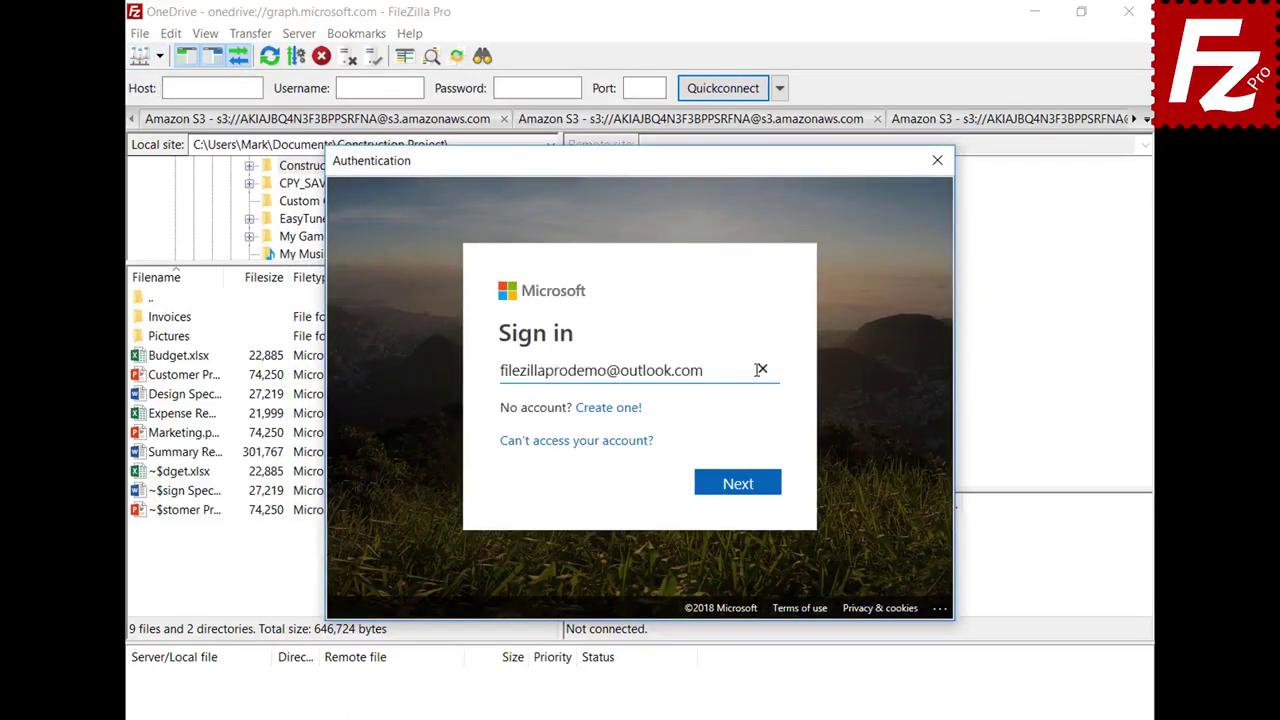
click(738, 485)
key(ctrl+v)
click(740, 498)
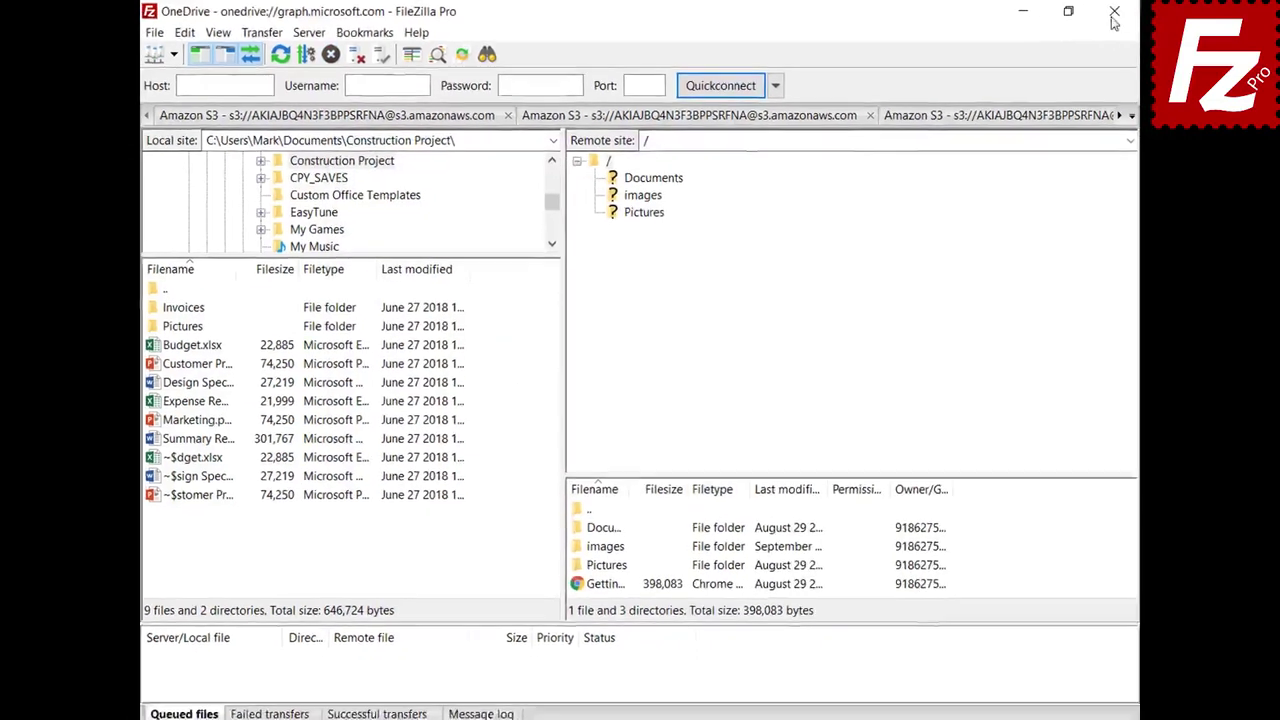
click(1116, 12)
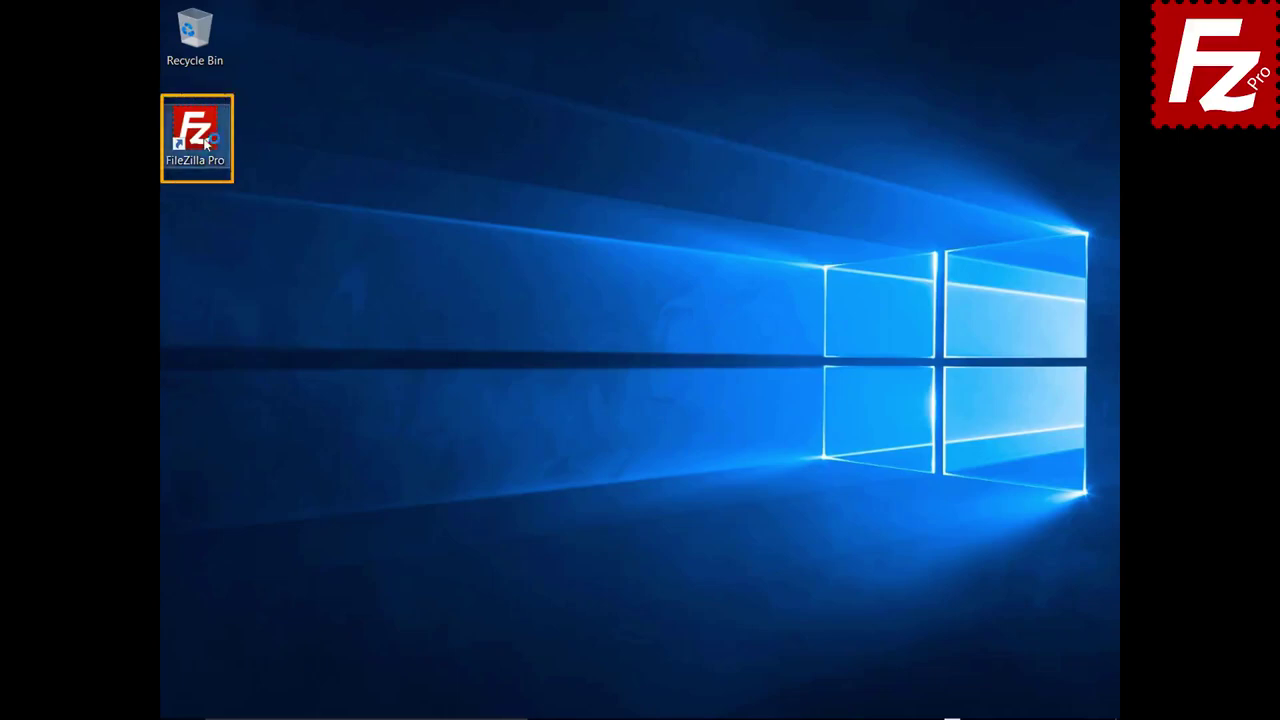
Step: Relaunch FileZilla Pro, connect to the saved OneDrive site and unlock its token with the master password
double_click(197, 135)
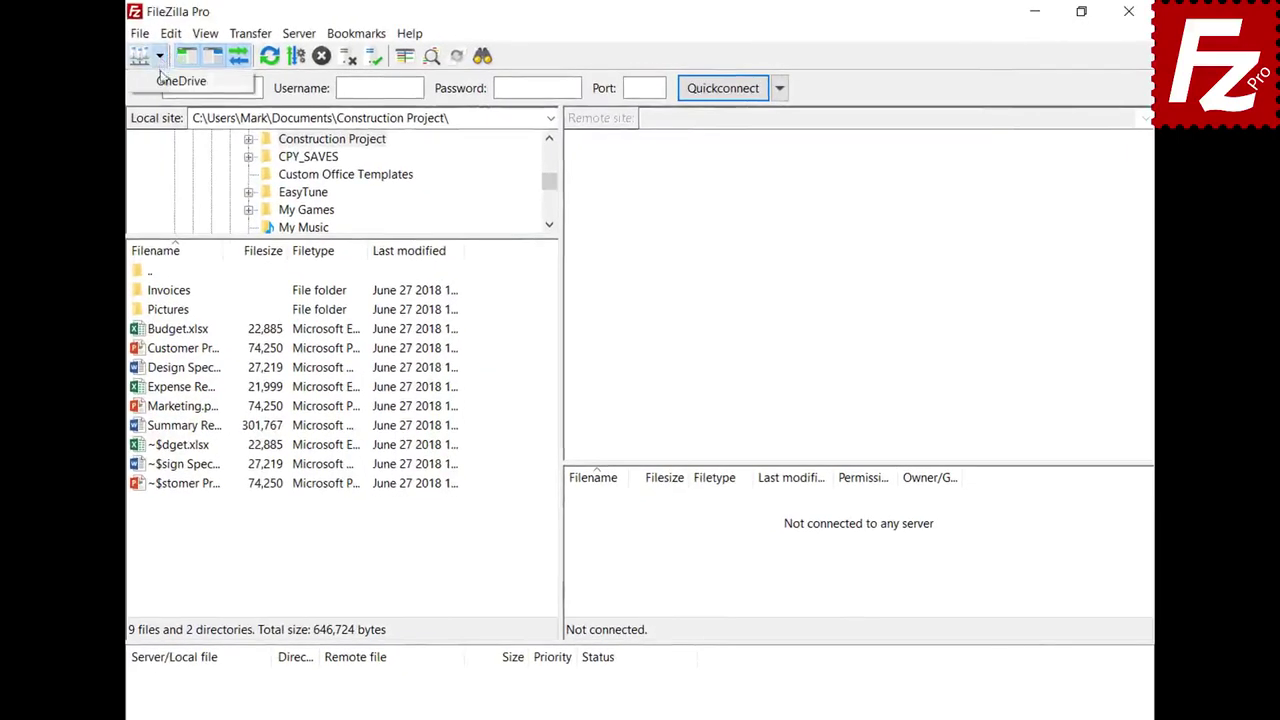
click(168, 82)
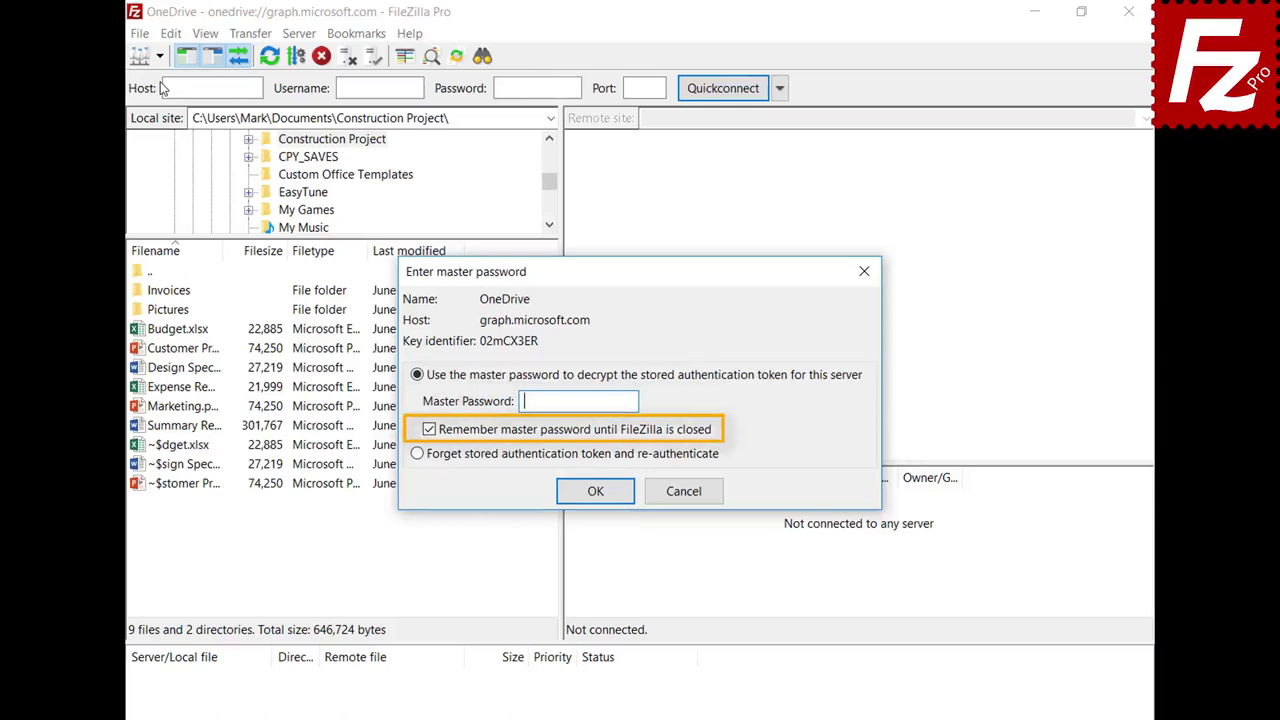
key(ctrl+v)
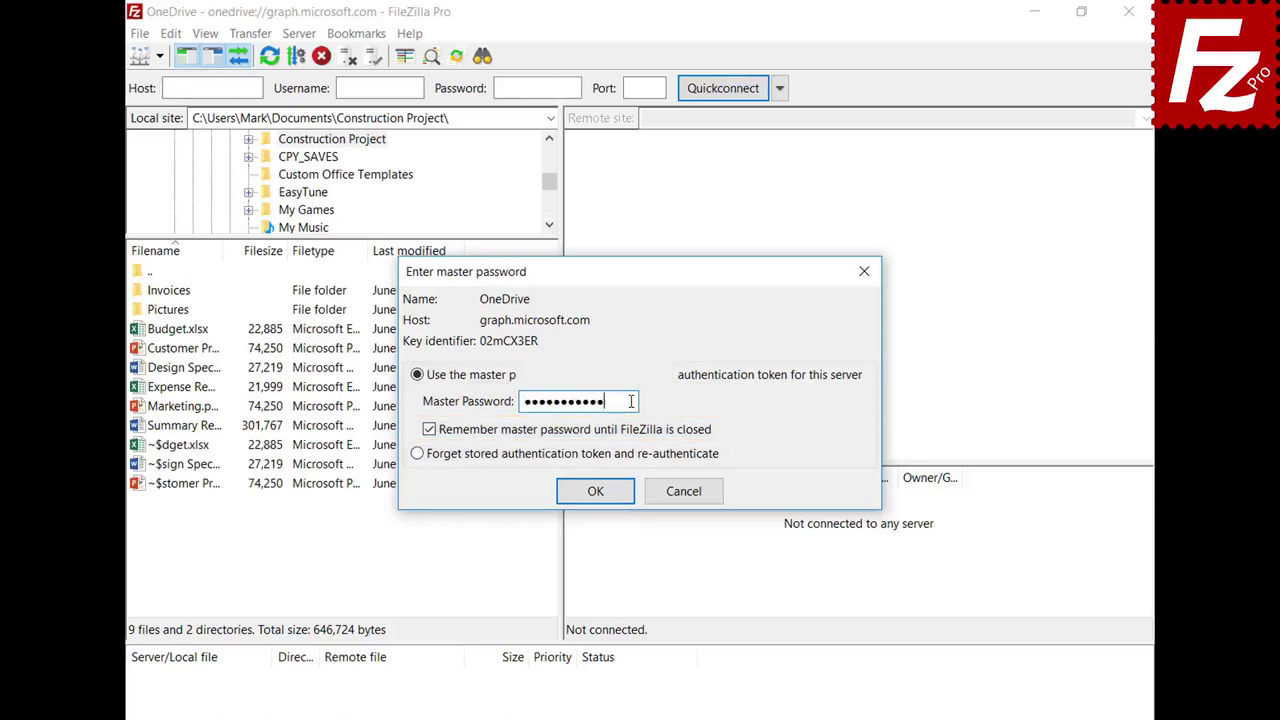
click(595, 491)
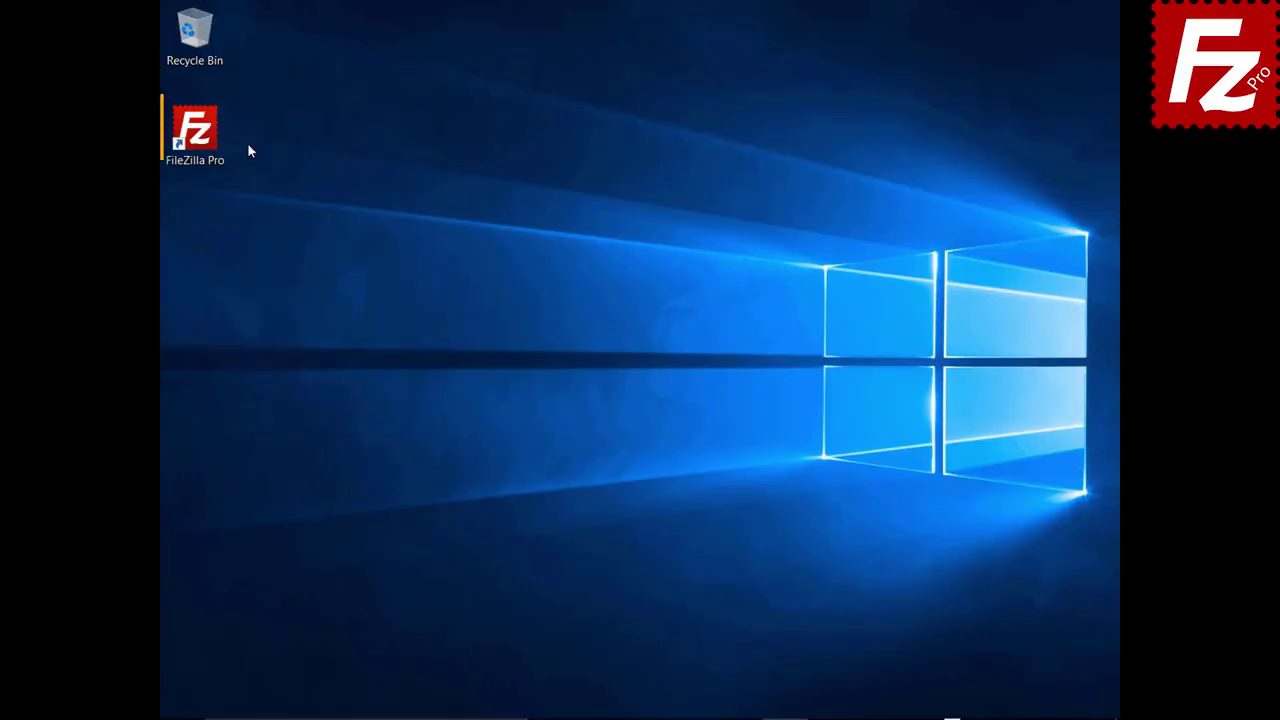
Step: Select the FileZilla Pro shortcut on the Windows desktop
click(205, 143)
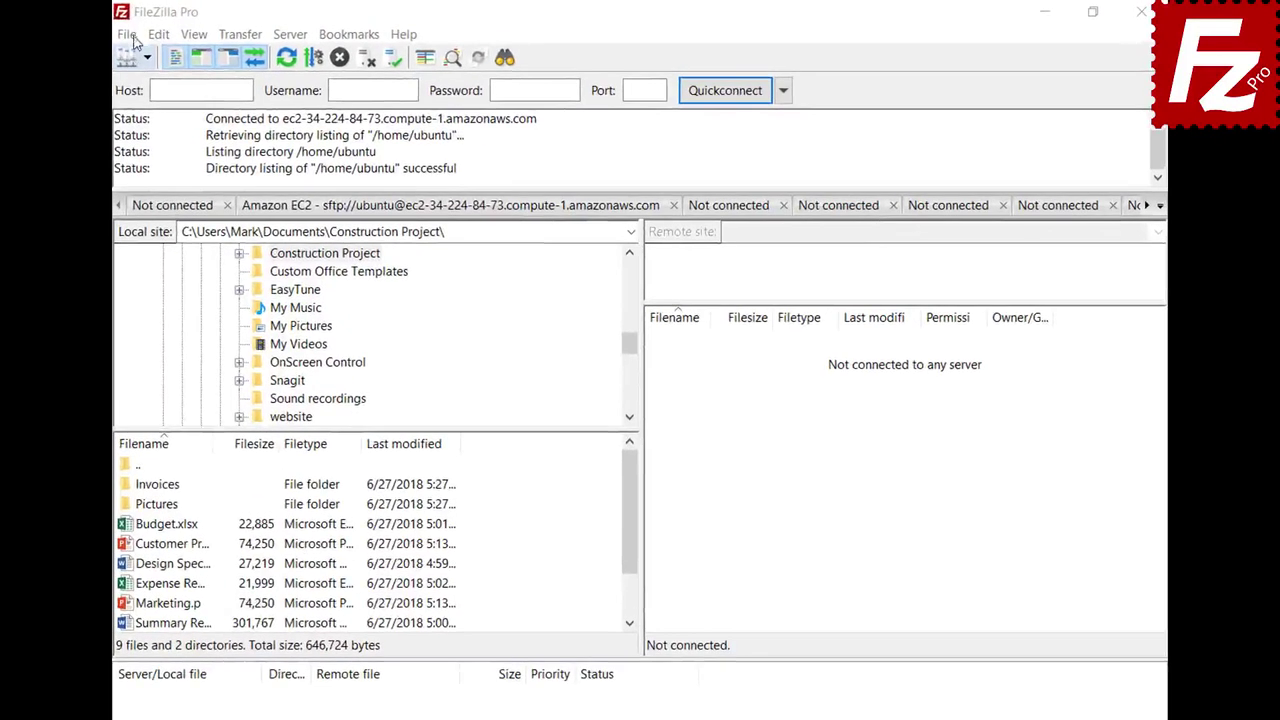
Step: In Site Manager, add a new site named B2 using the Backblaze B2 protocol
click(128, 34)
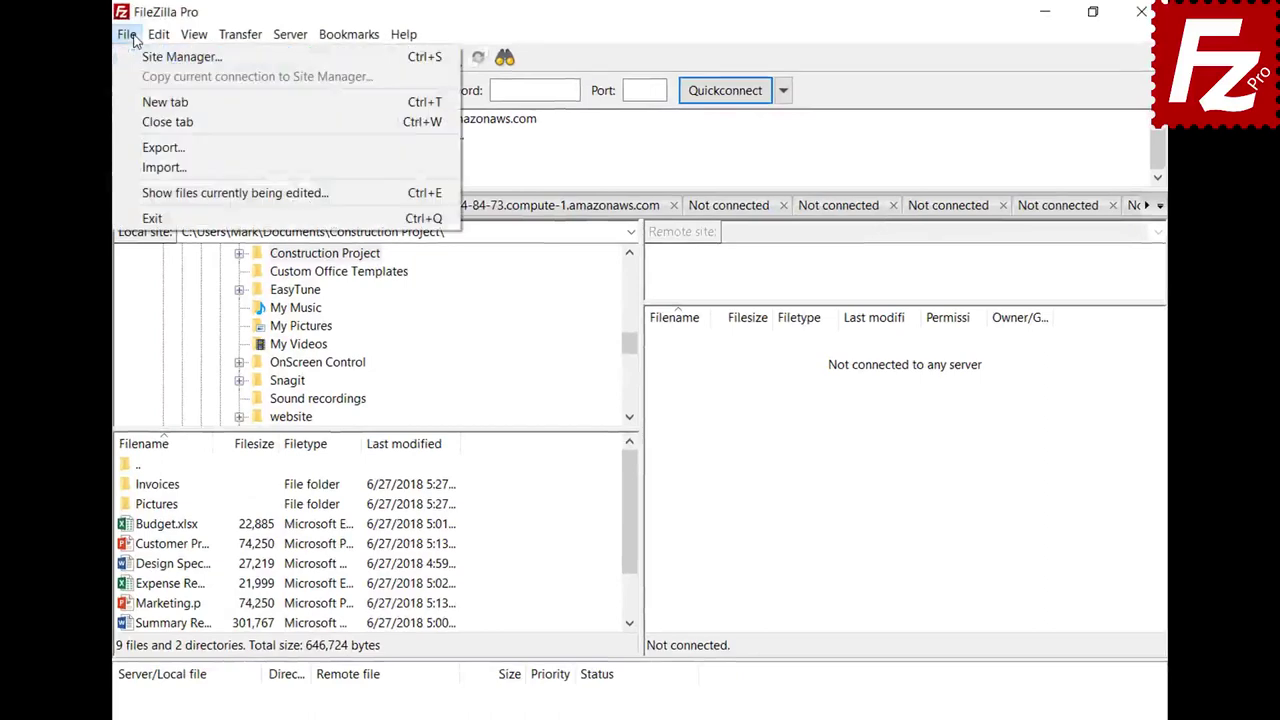
click(152, 56)
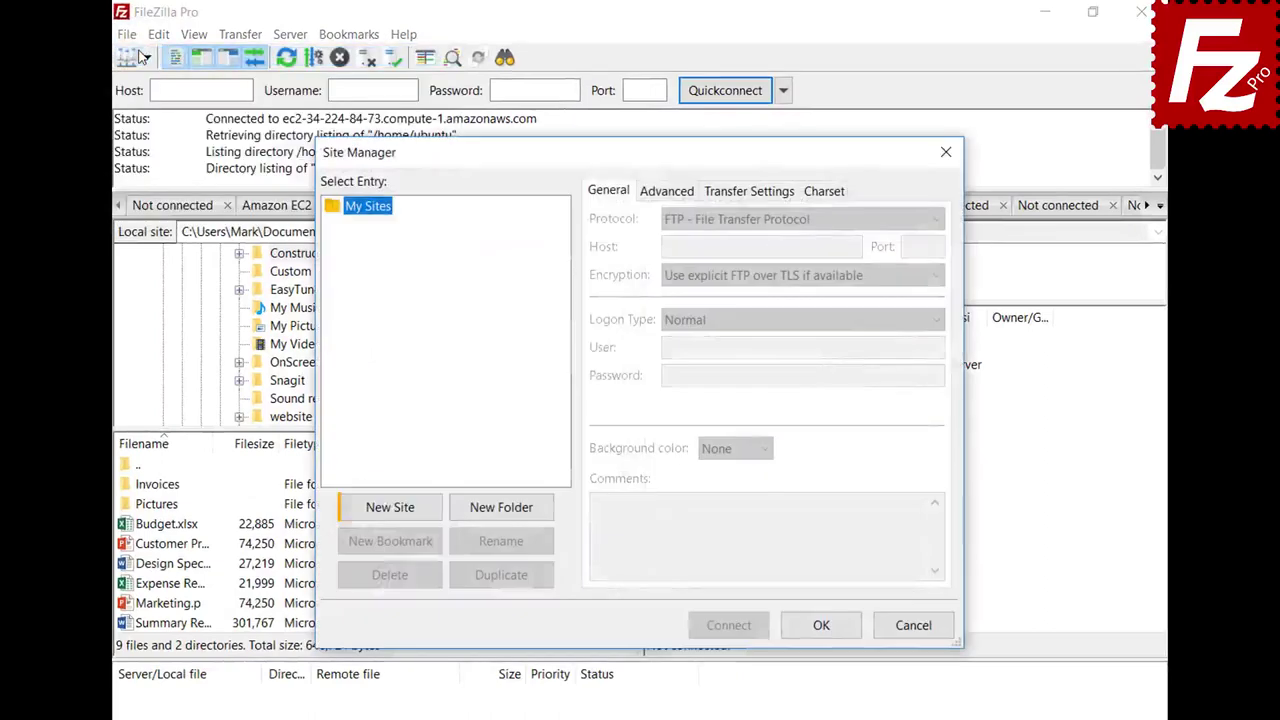
click(390, 507)
text(B2)
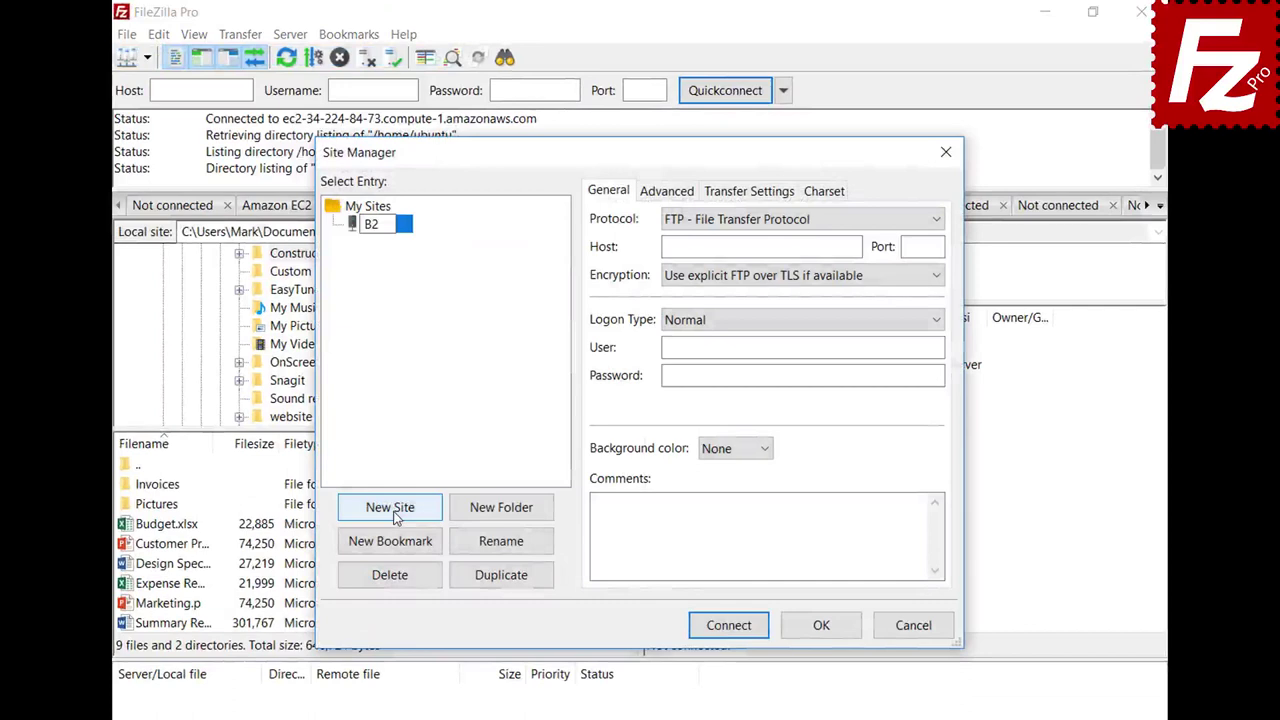
click(762, 220)
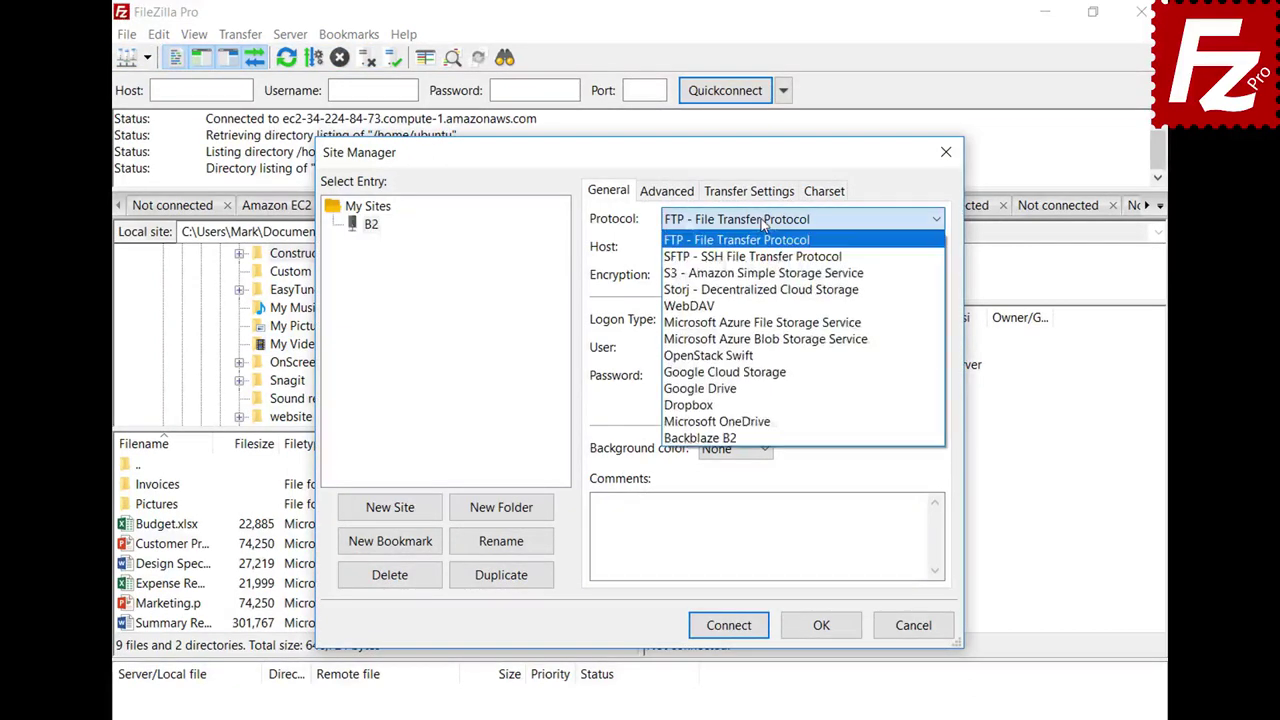
click(762, 437)
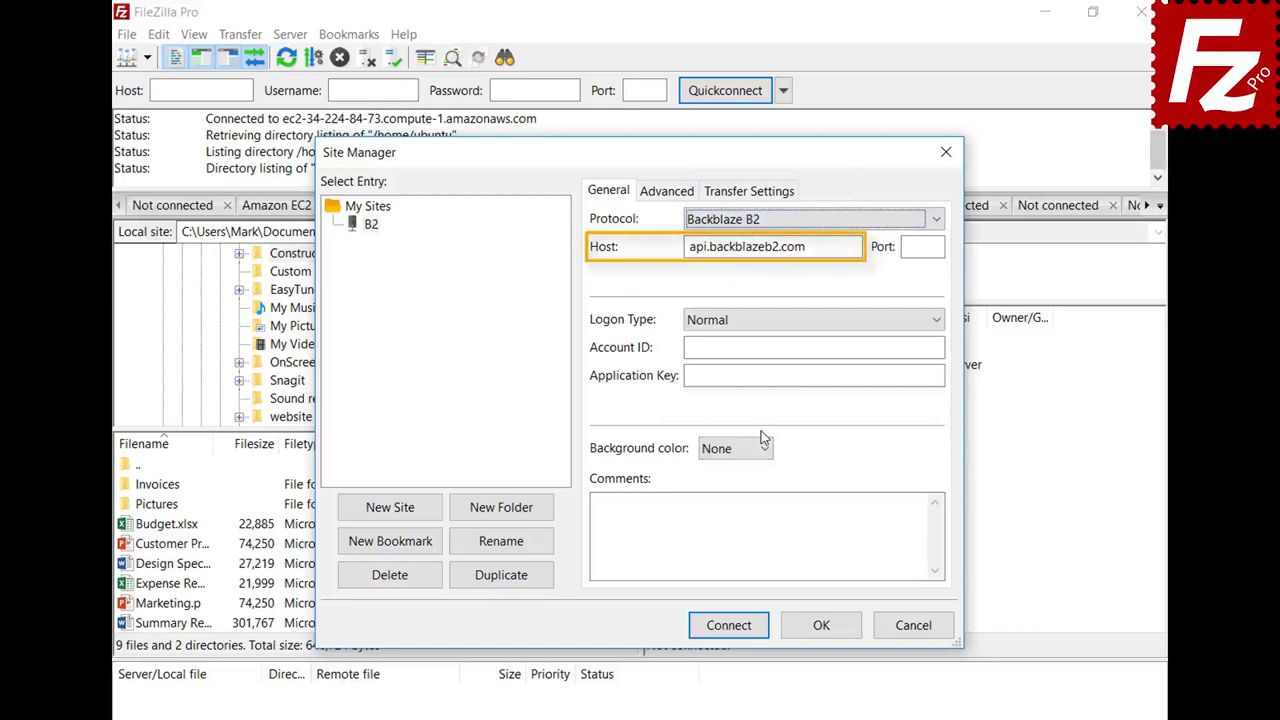
Step: Paste the B2 account ID and application key, then connect to the site
click(925, 347)
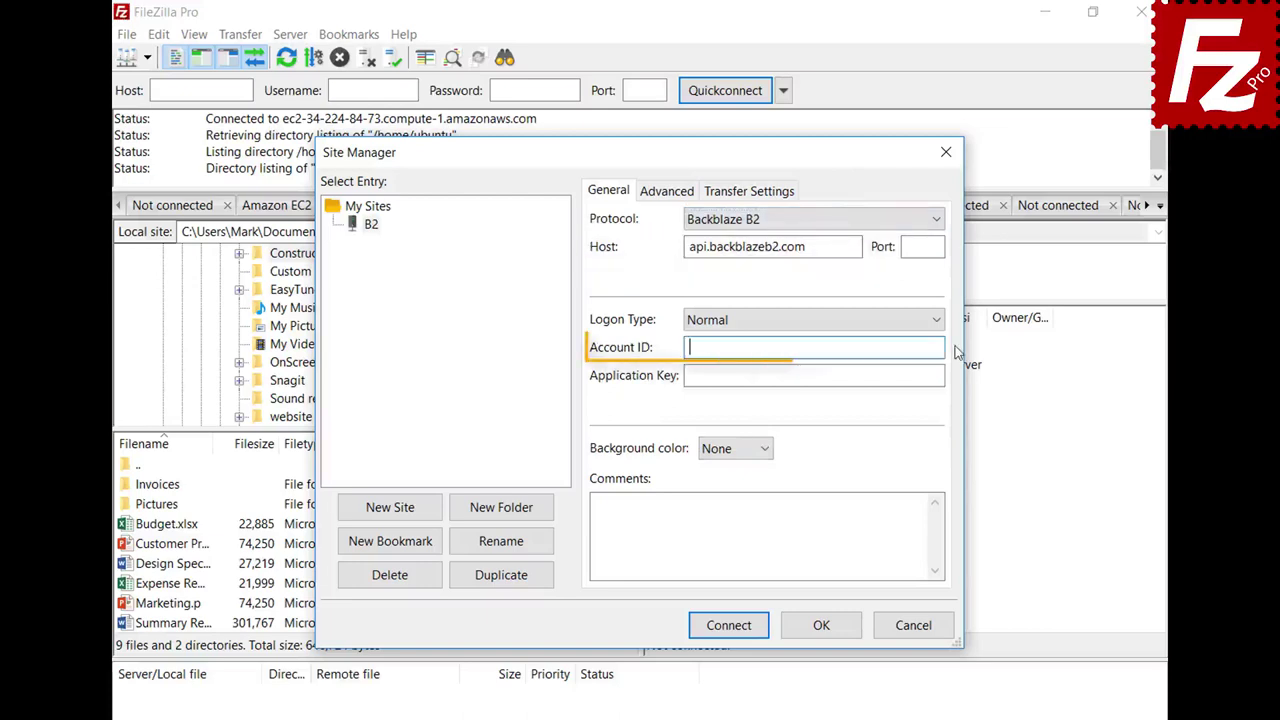
text(17939b0a698e)
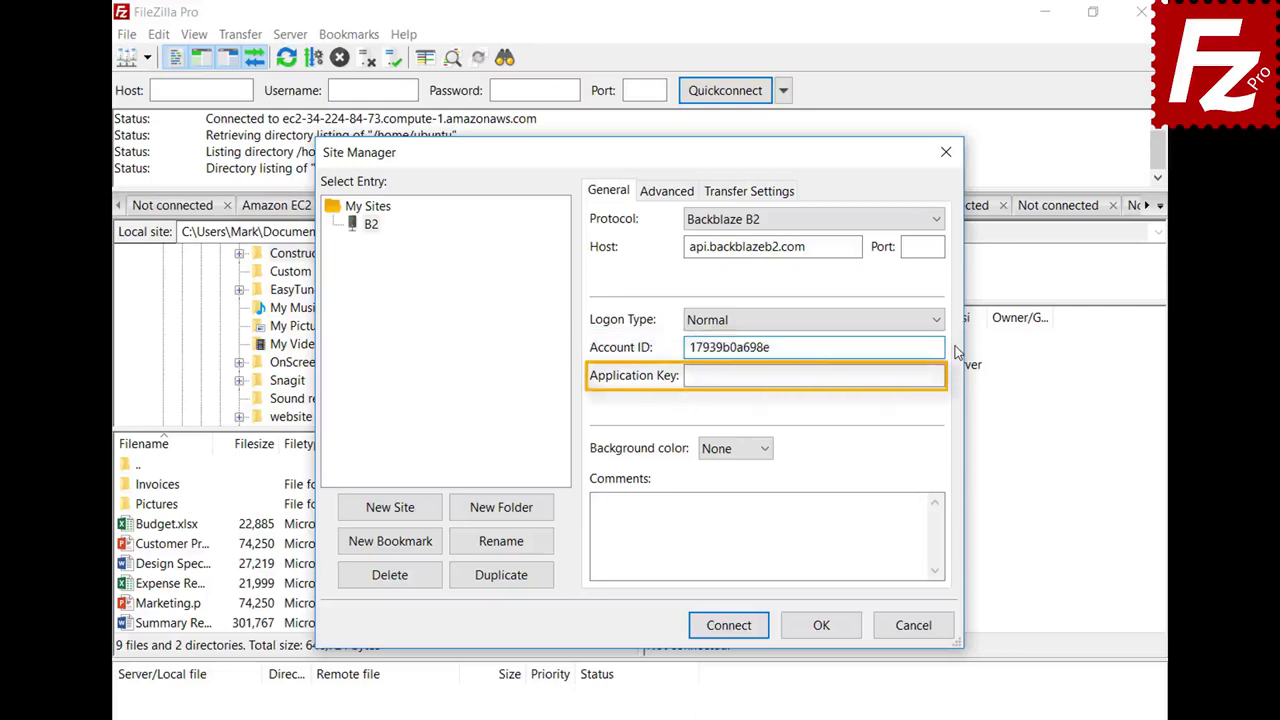
click(957, 380)
key(ctrl+v)
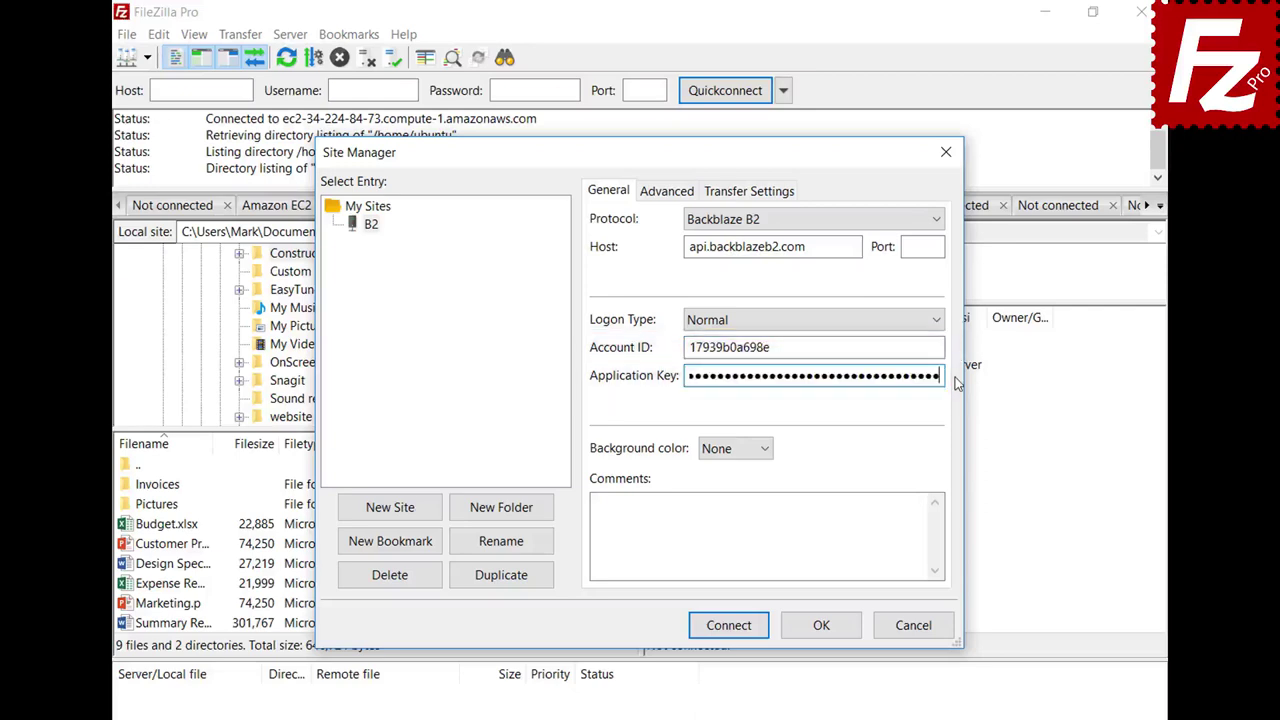
click(735, 630)
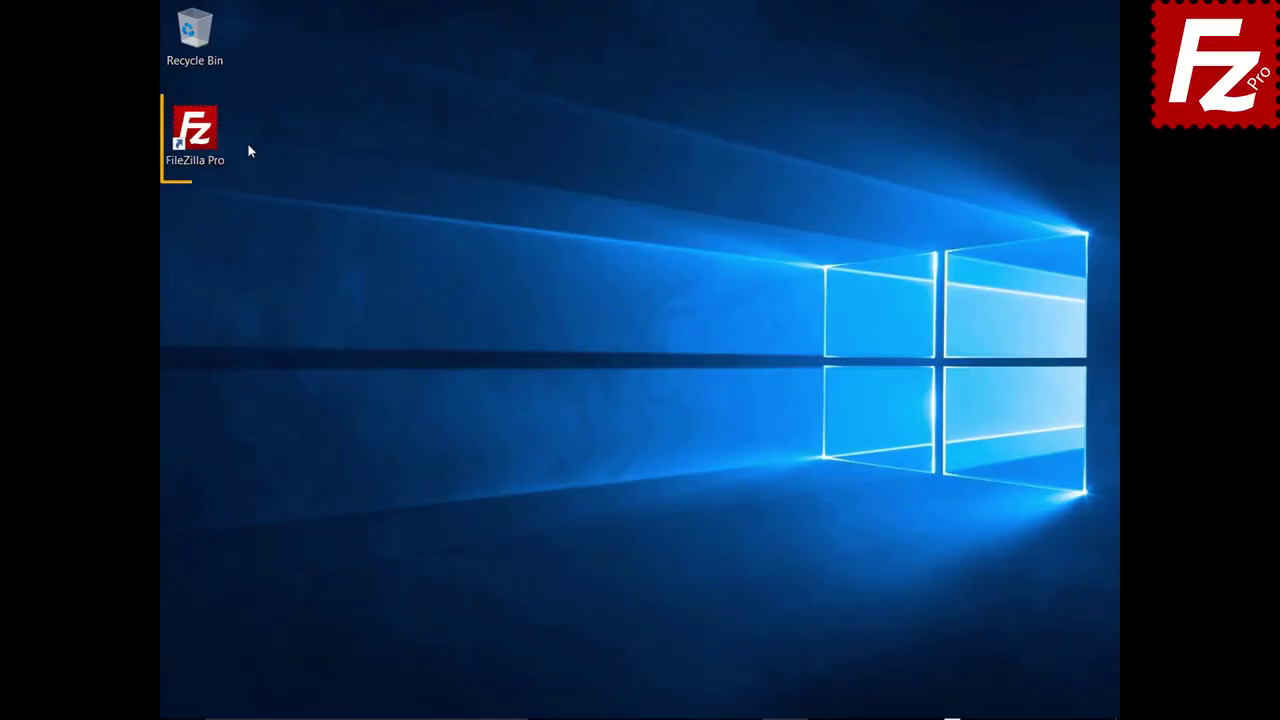
Step: Relaunch FileZilla Pro and add a new saved site named WebDav in Site Manager
double_click(196, 135)
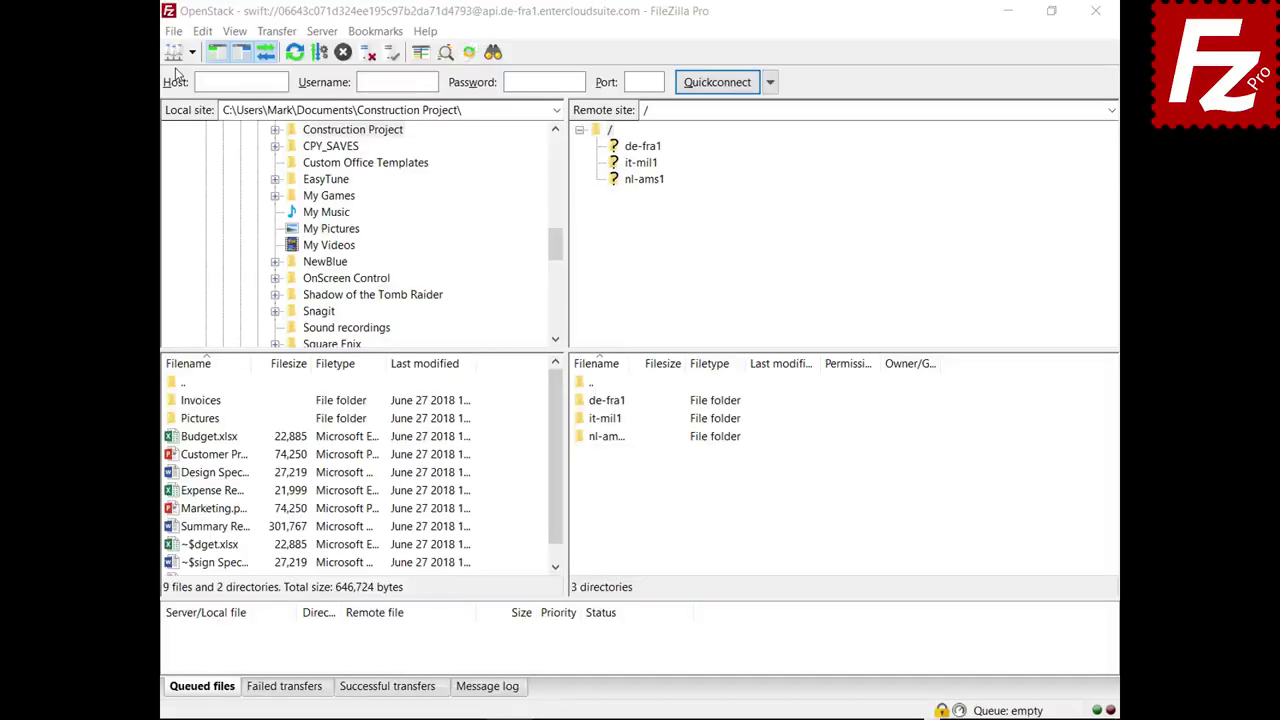
click(173, 31)
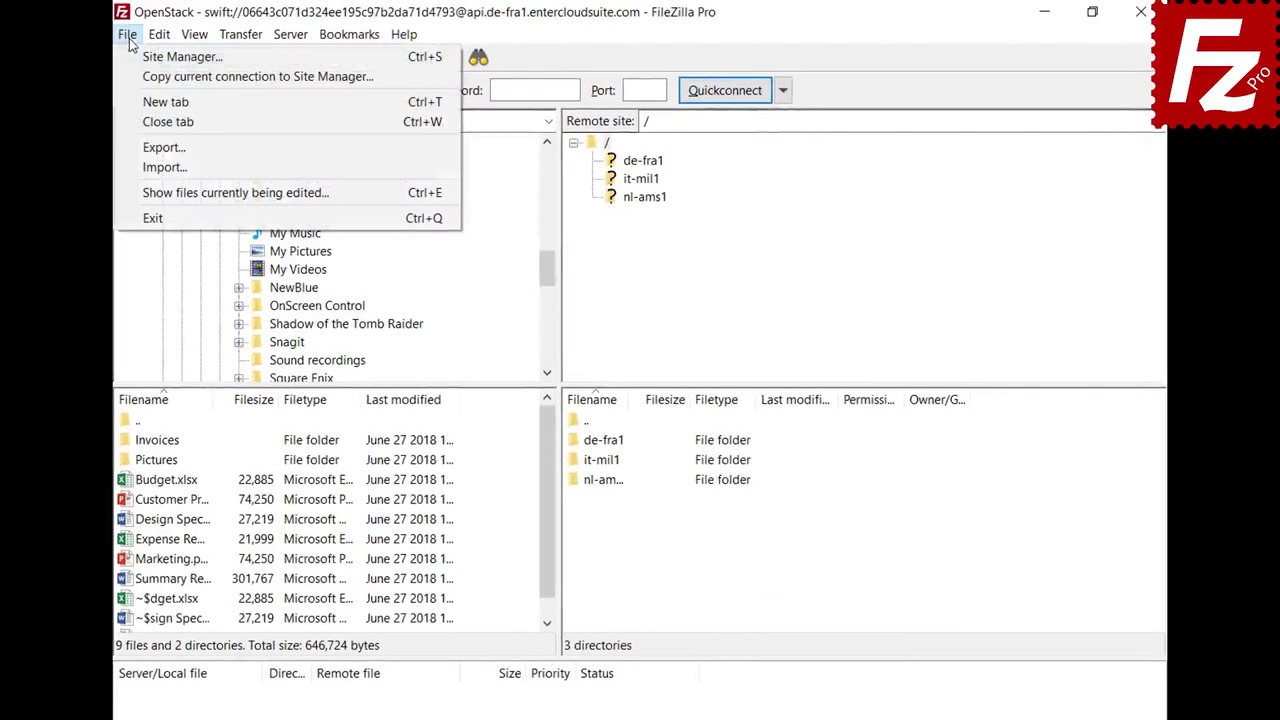
click(170, 57)
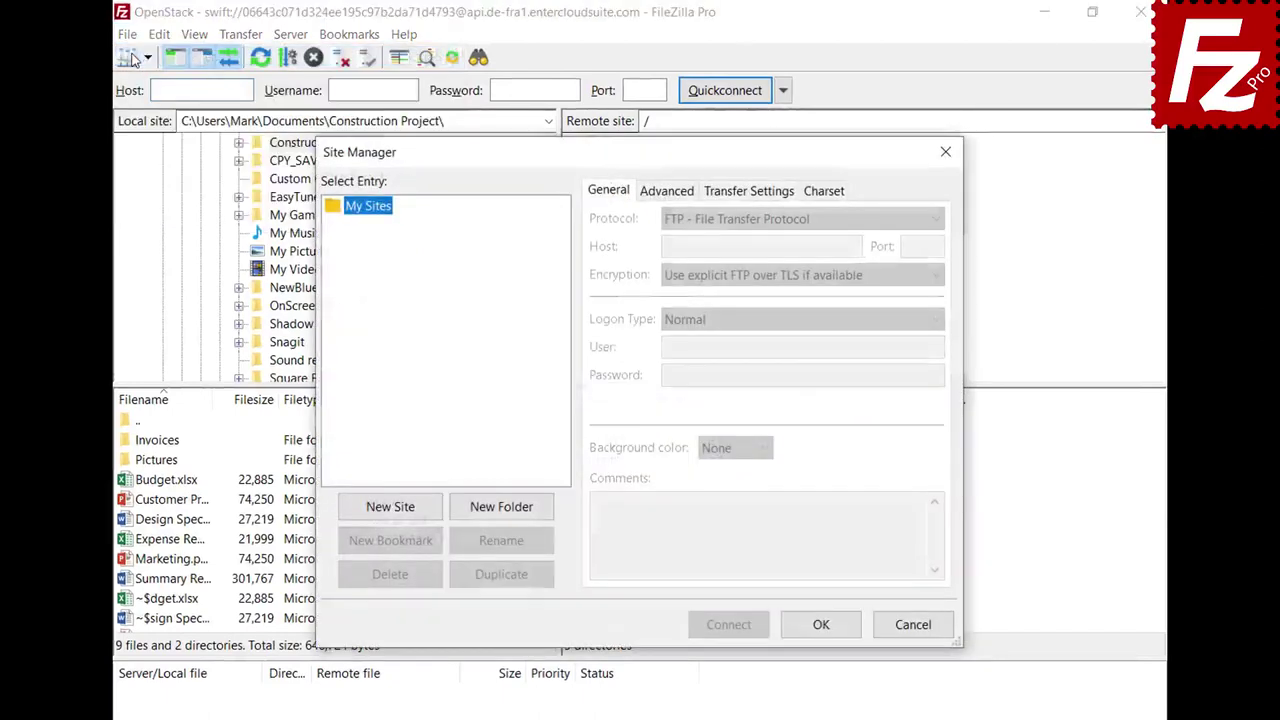
click(394, 515)
text(WebDav)
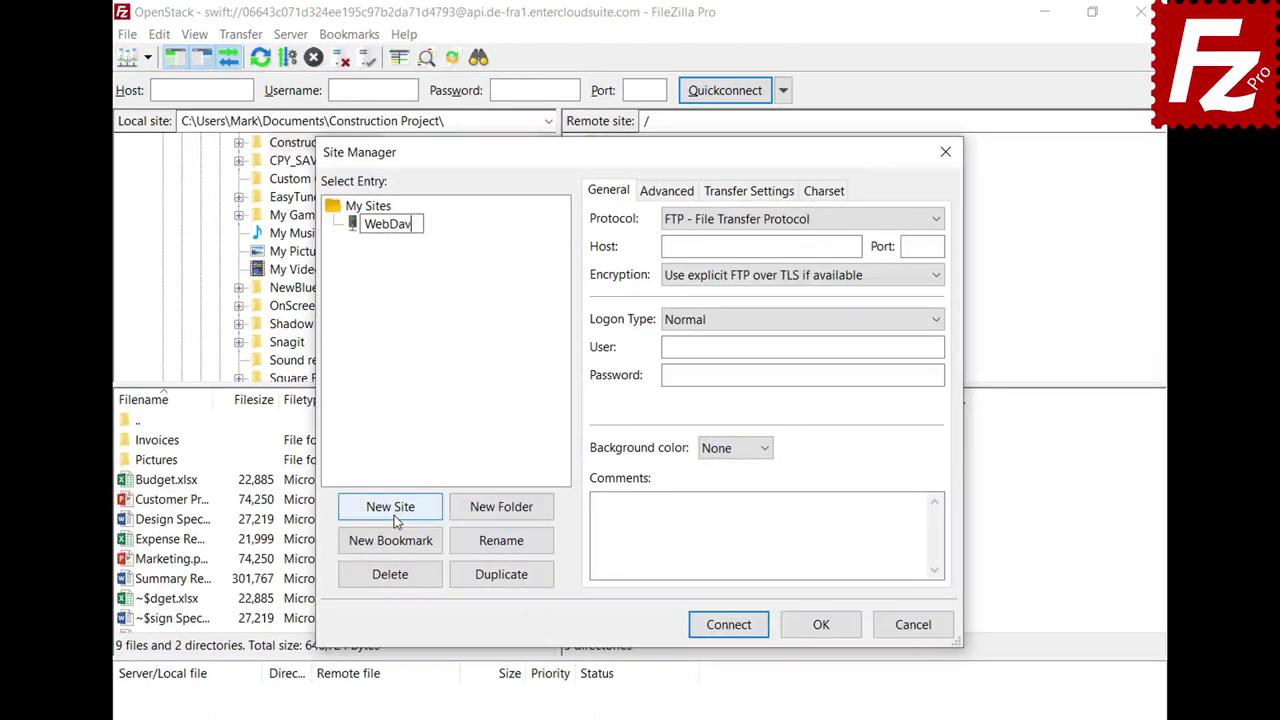
key(Return)
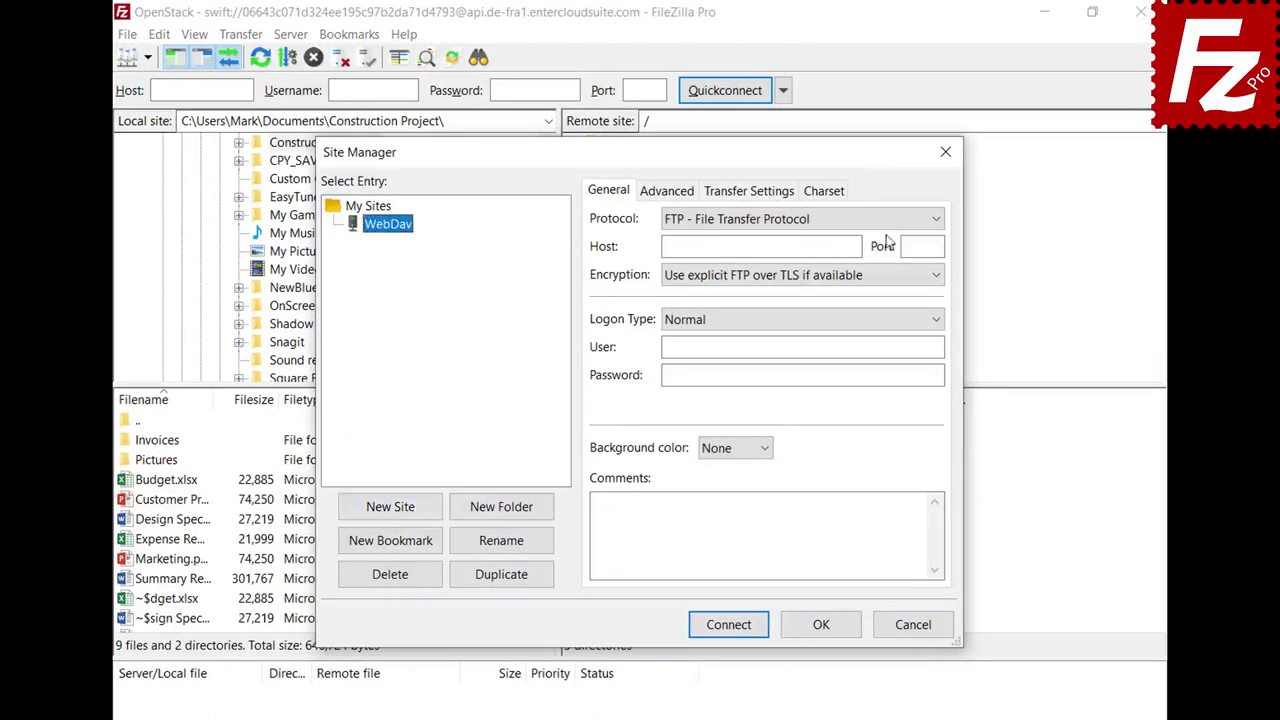
Step: Set protocol WebDAV, host webdav.opendrive.com, paste the account user and password, and connect
click(886, 220)
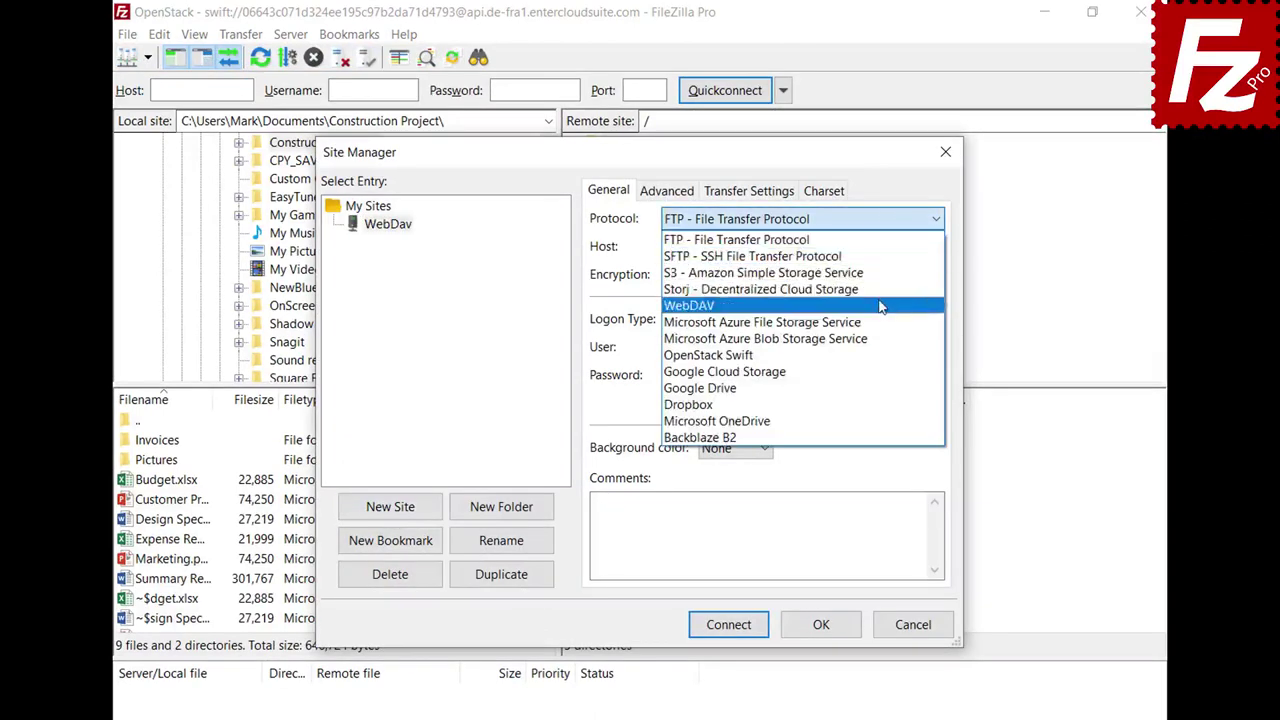
click(689, 305)
click(856, 246)
text(webdav.opendrive.com)
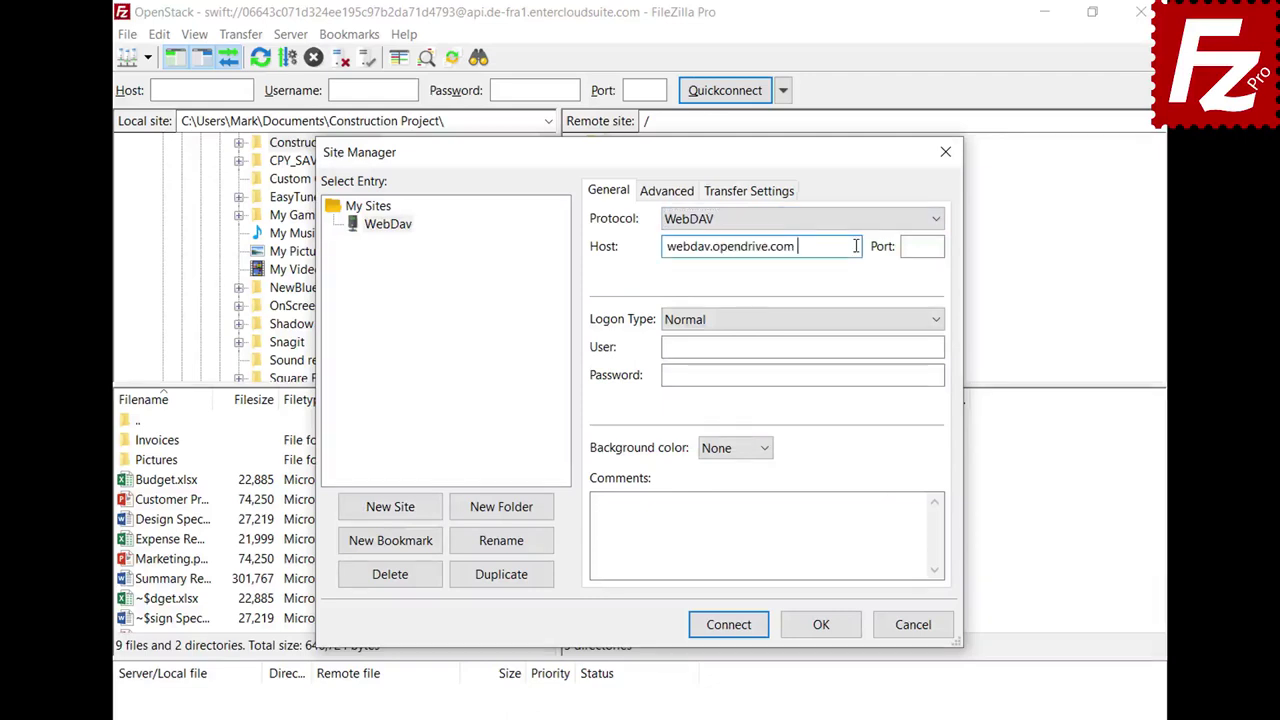
click(928, 346)
key(ctrl+v)
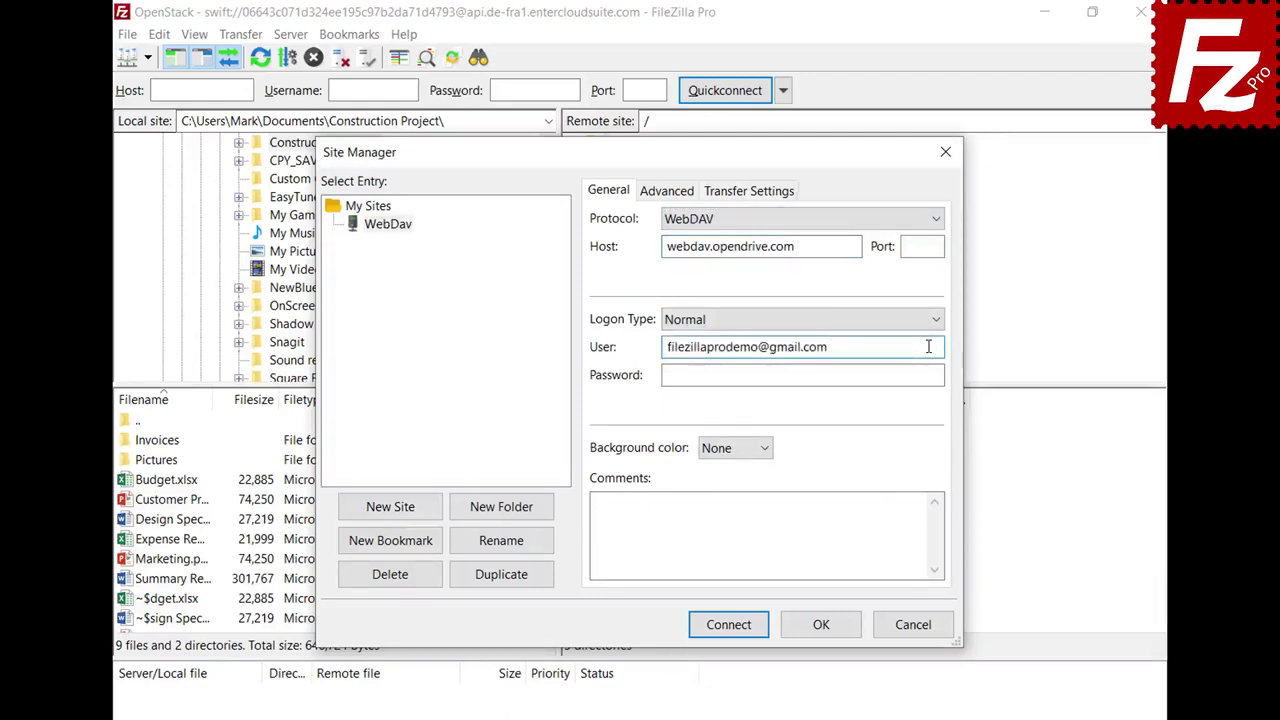
click(925, 374)
key(ctrl+v)
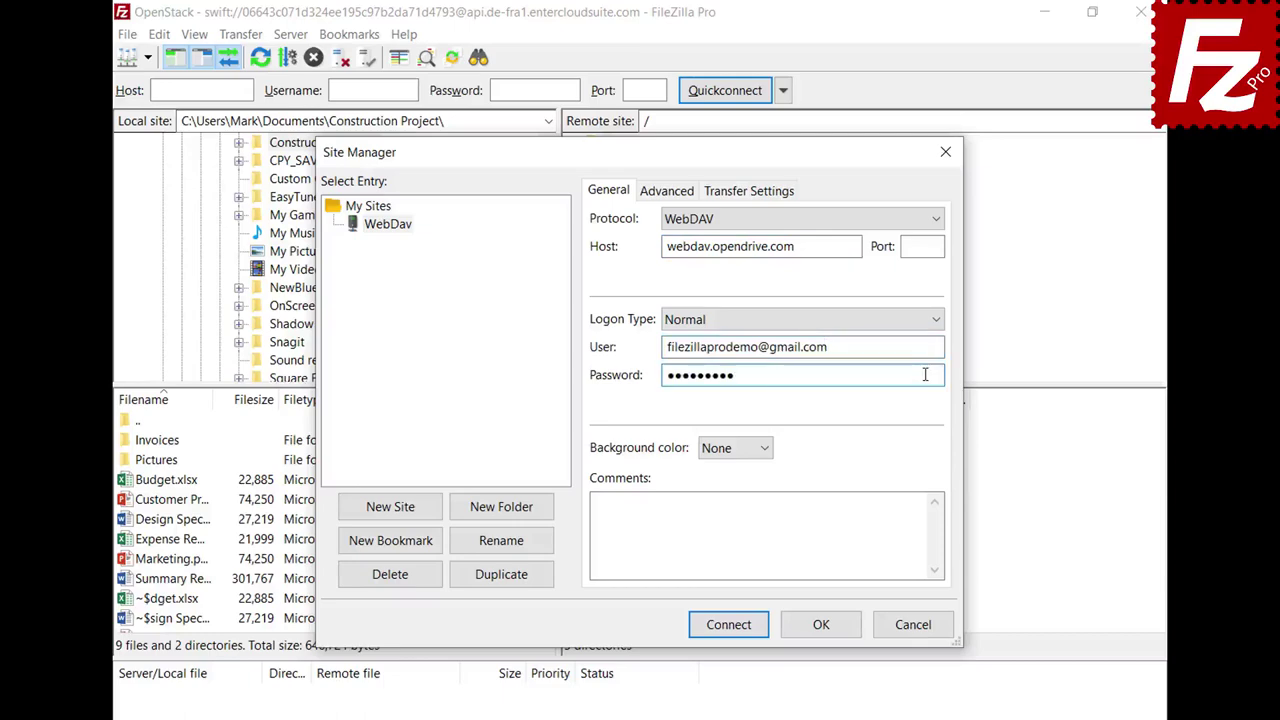
click(733, 627)
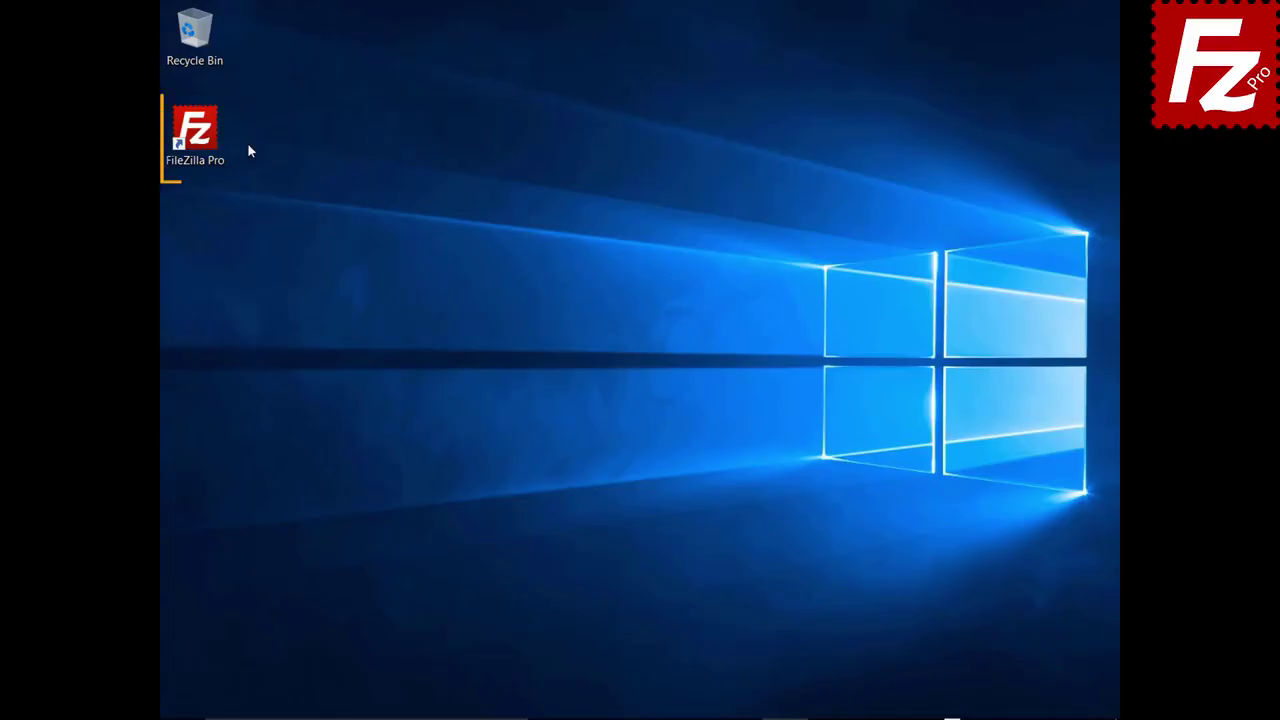
Step: Relaunch FileZilla Pro and add a new saved site named OpenStack in Site Manager
double_click(205, 130)
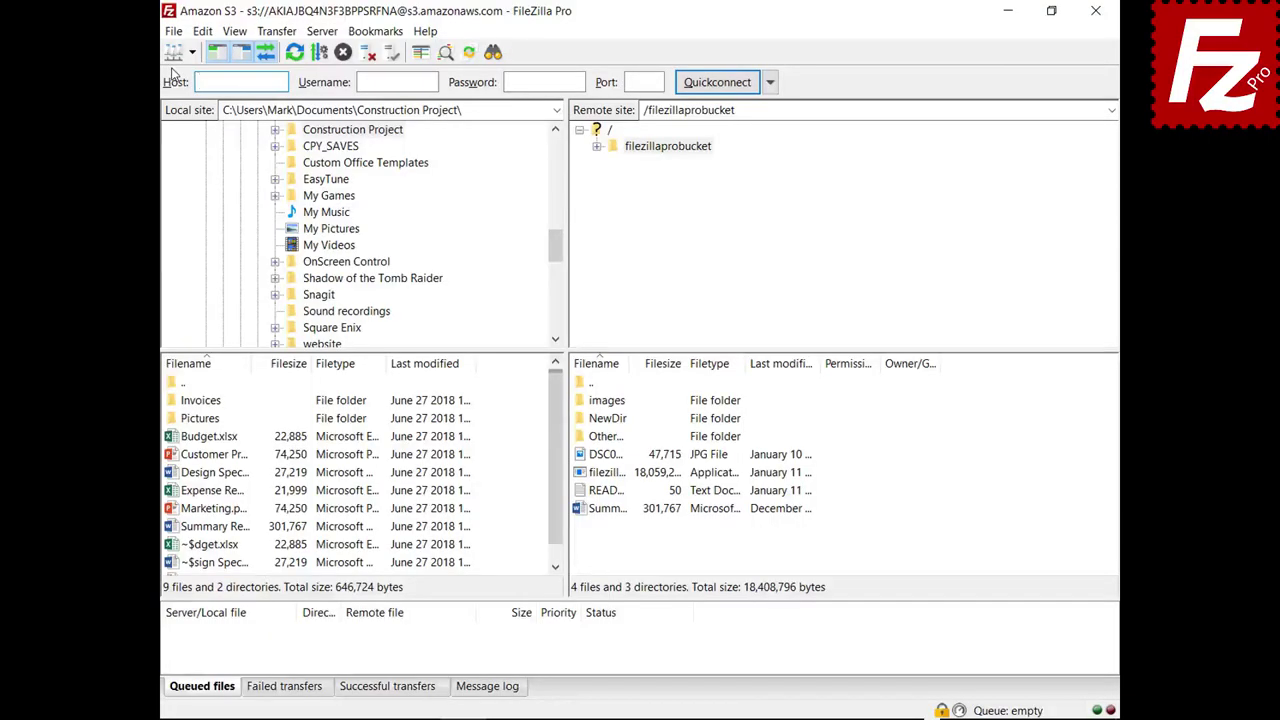
click(174, 36)
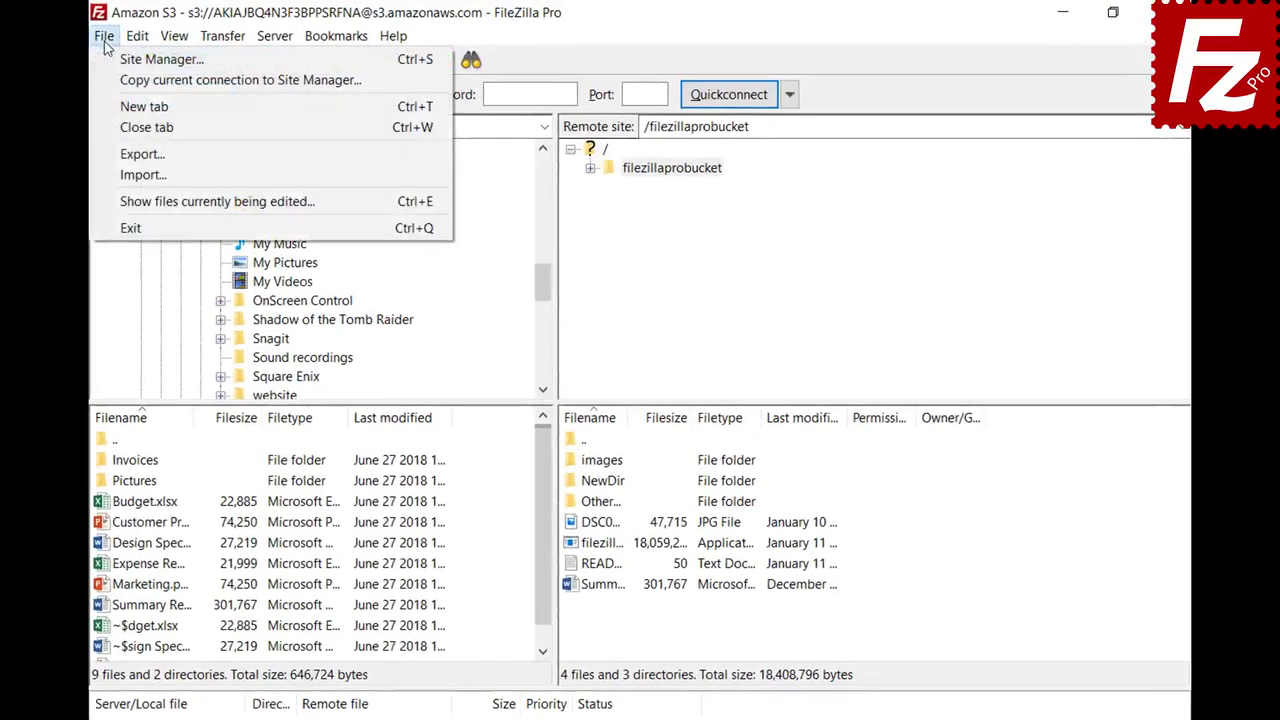
click(115, 59)
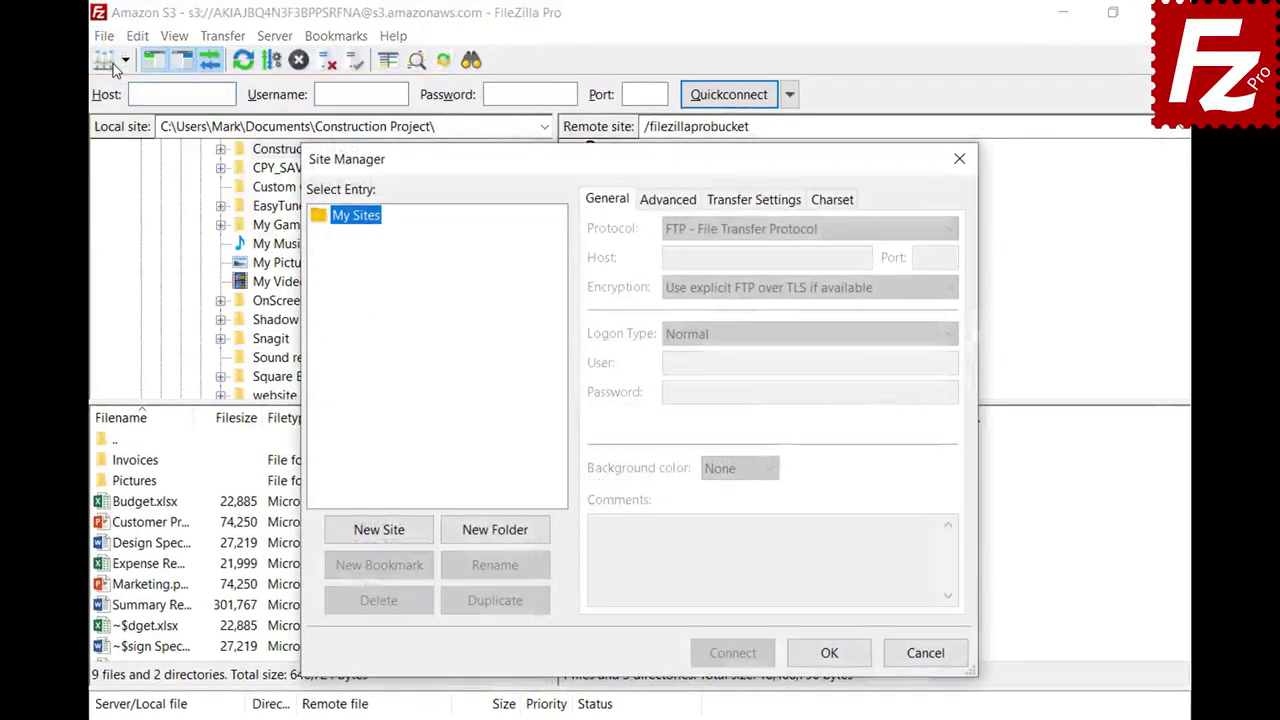
click(381, 535)
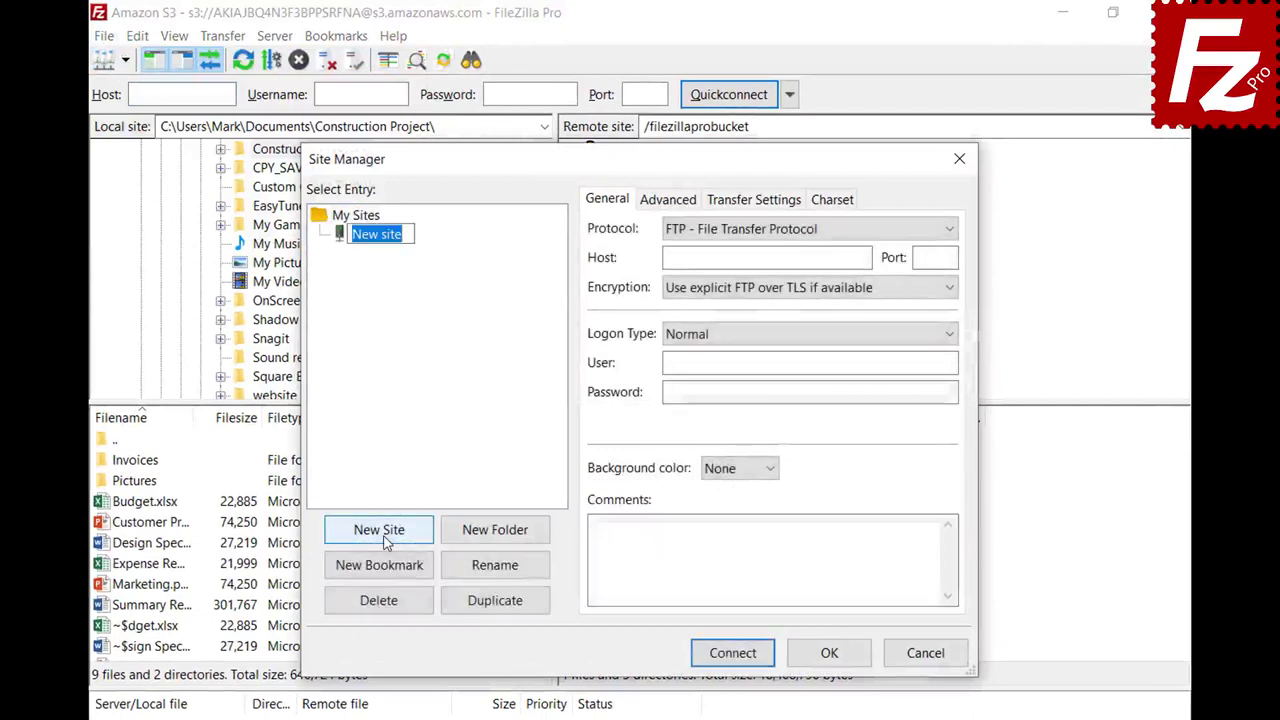
text(OpenStack)
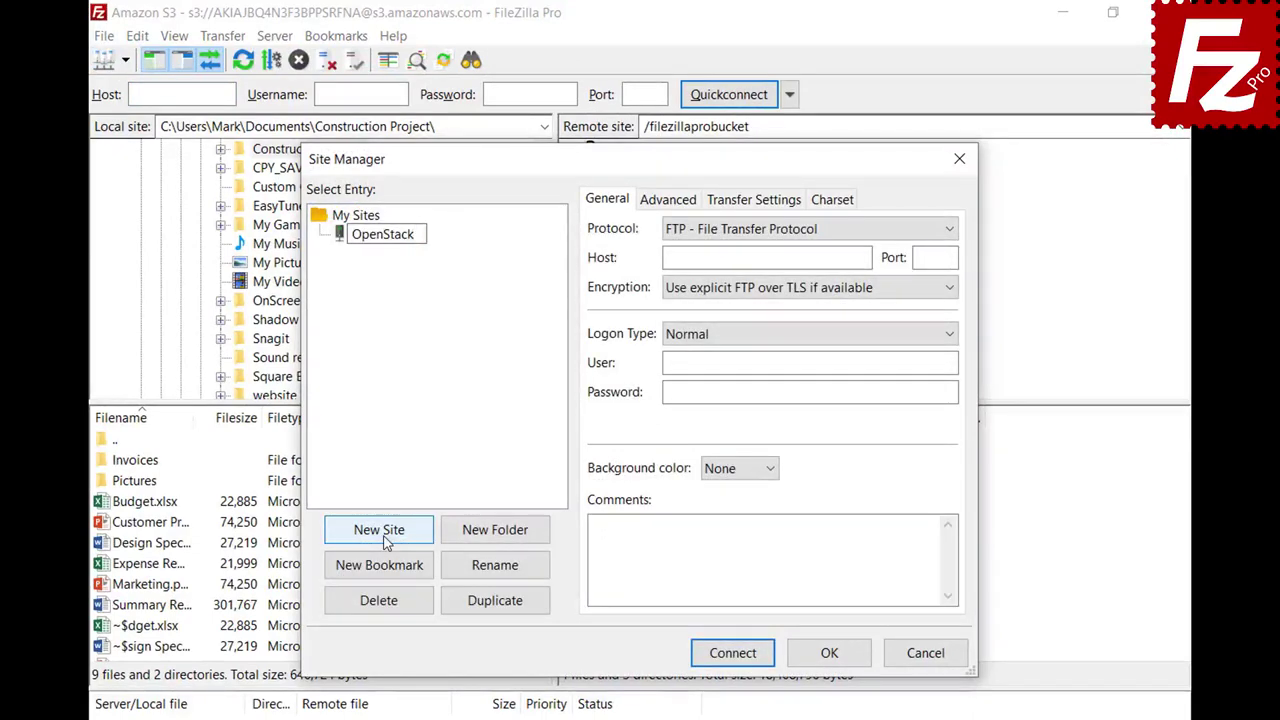
key(Return)
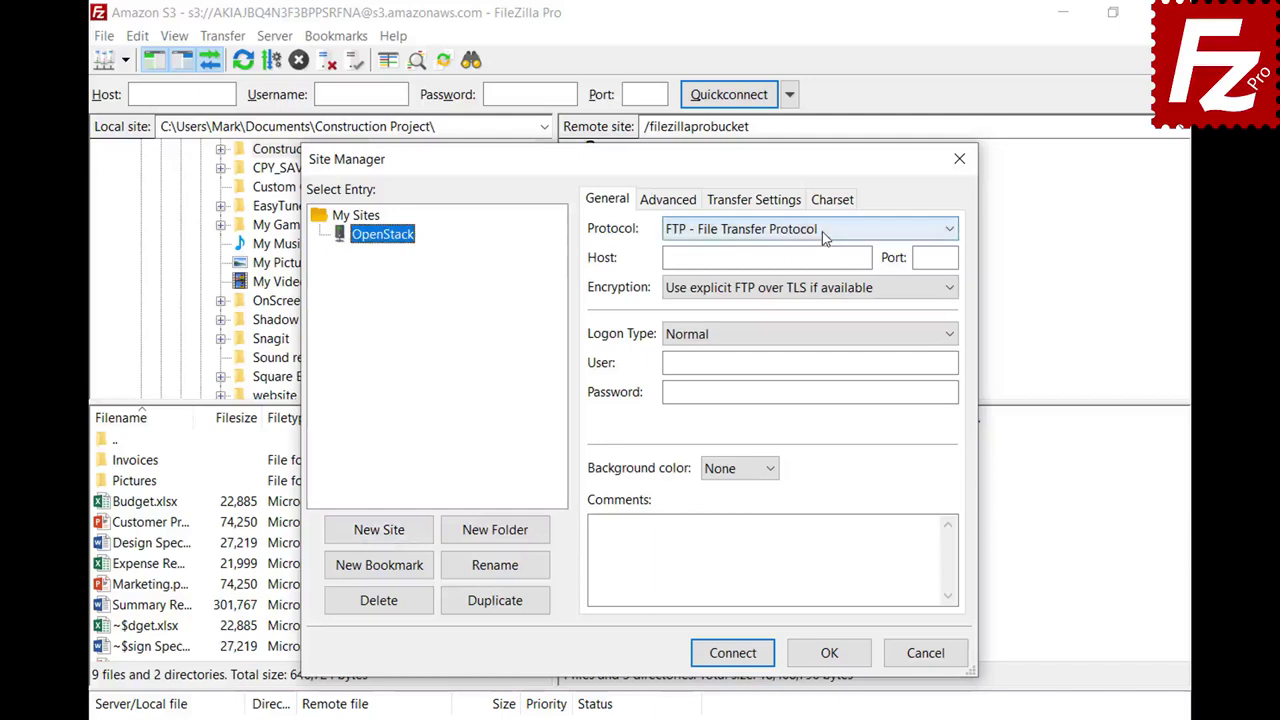
Step: Set protocol OpenStack Swift with the identity host and /v2.0/tokens service path
click(822, 231)
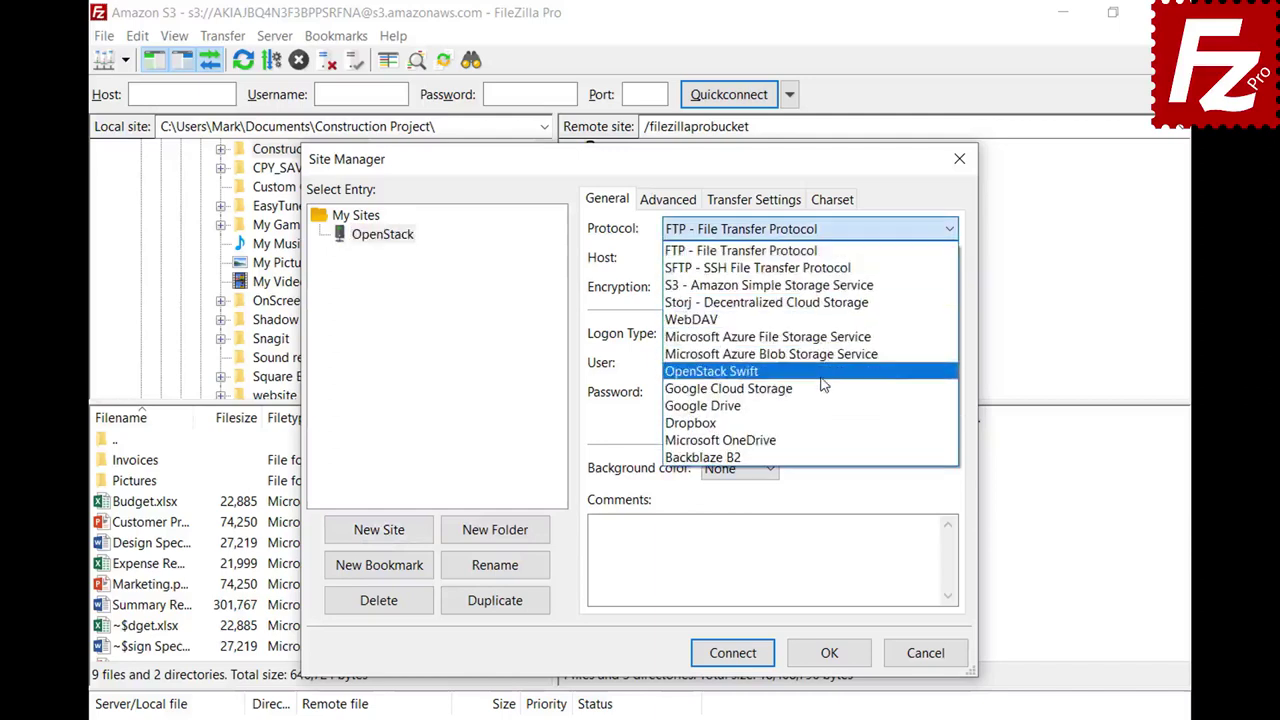
click(821, 379)
click(866, 257)
key(ctrl+v)
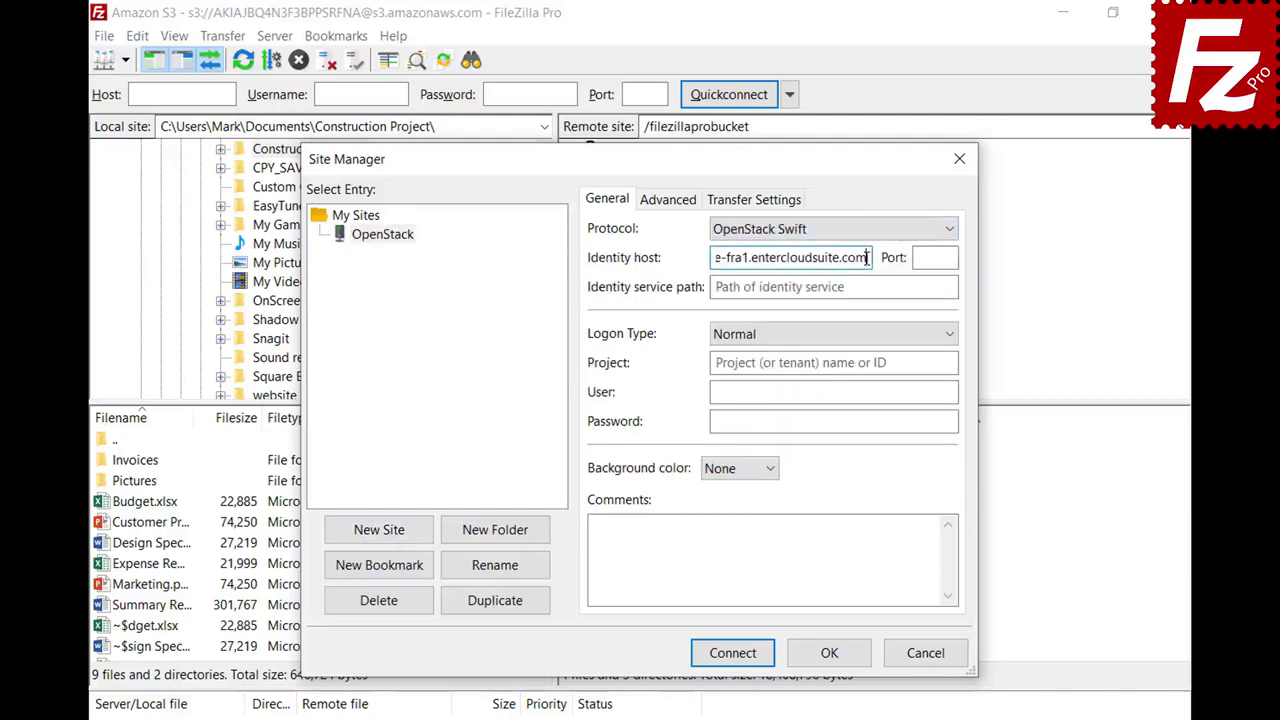
click(880, 287)
text(/v2.0/tokens)
Step: Paste the project ID, account user and password, then connect to the OpenStack site
click(949, 362)
text(06643c071d324ee195c97b2da71d4793)
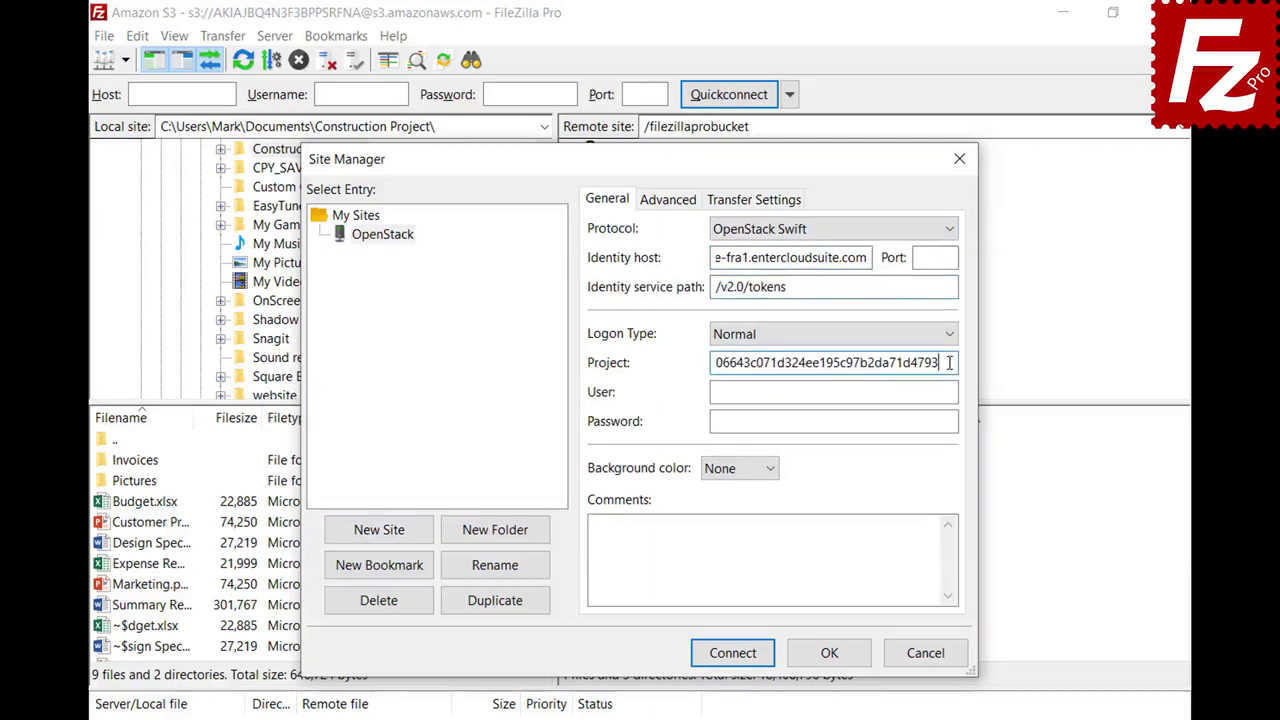
click(951, 392)
key(ctrl+v)
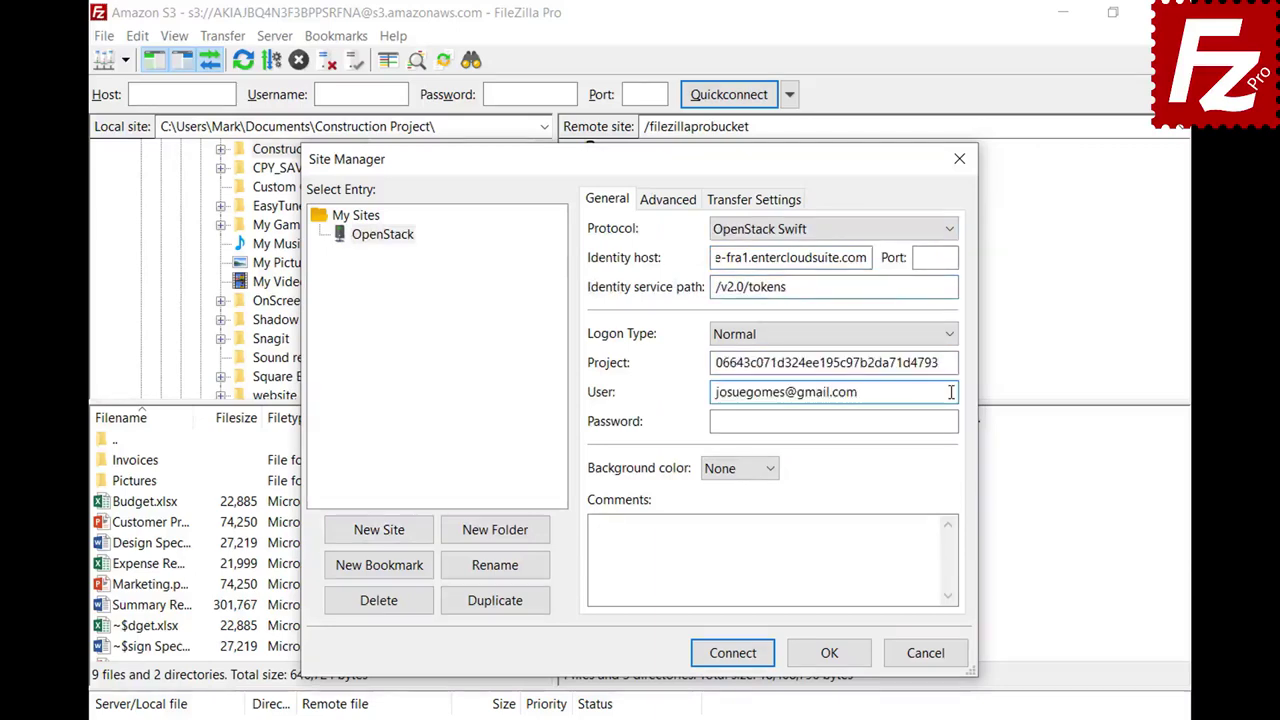
click(954, 421)
key(ctrl+v)
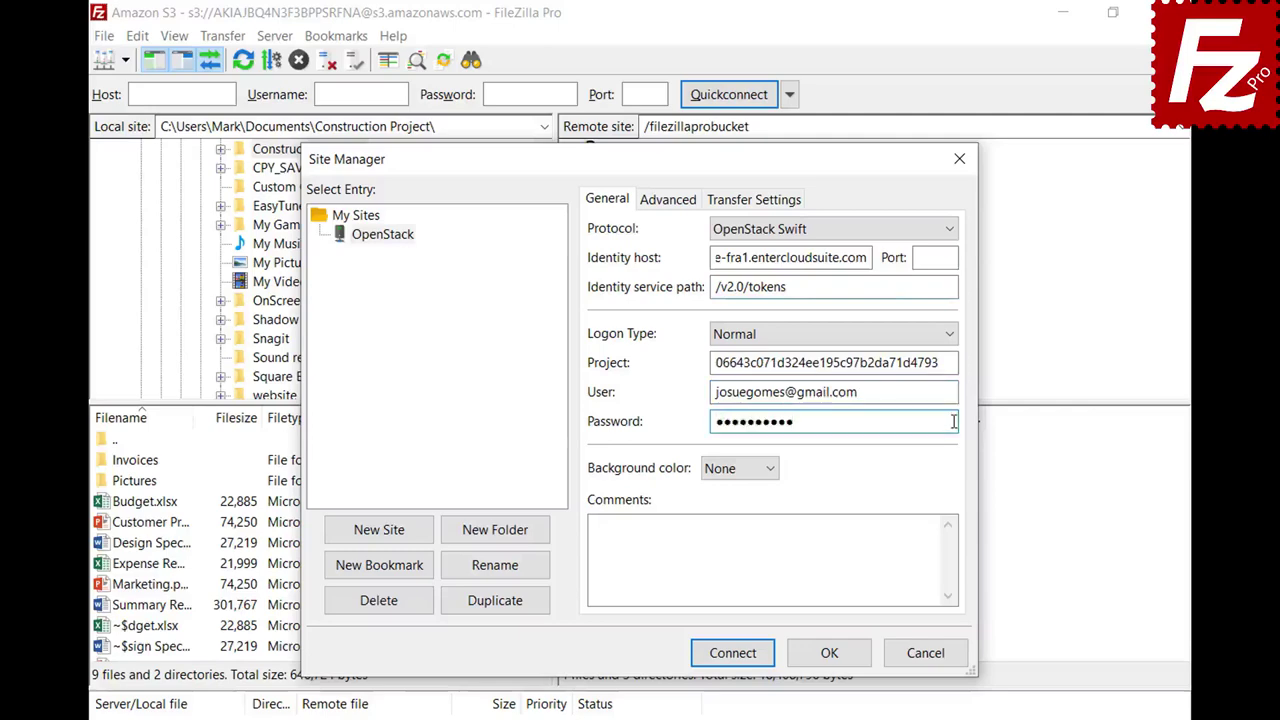
click(733, 652)
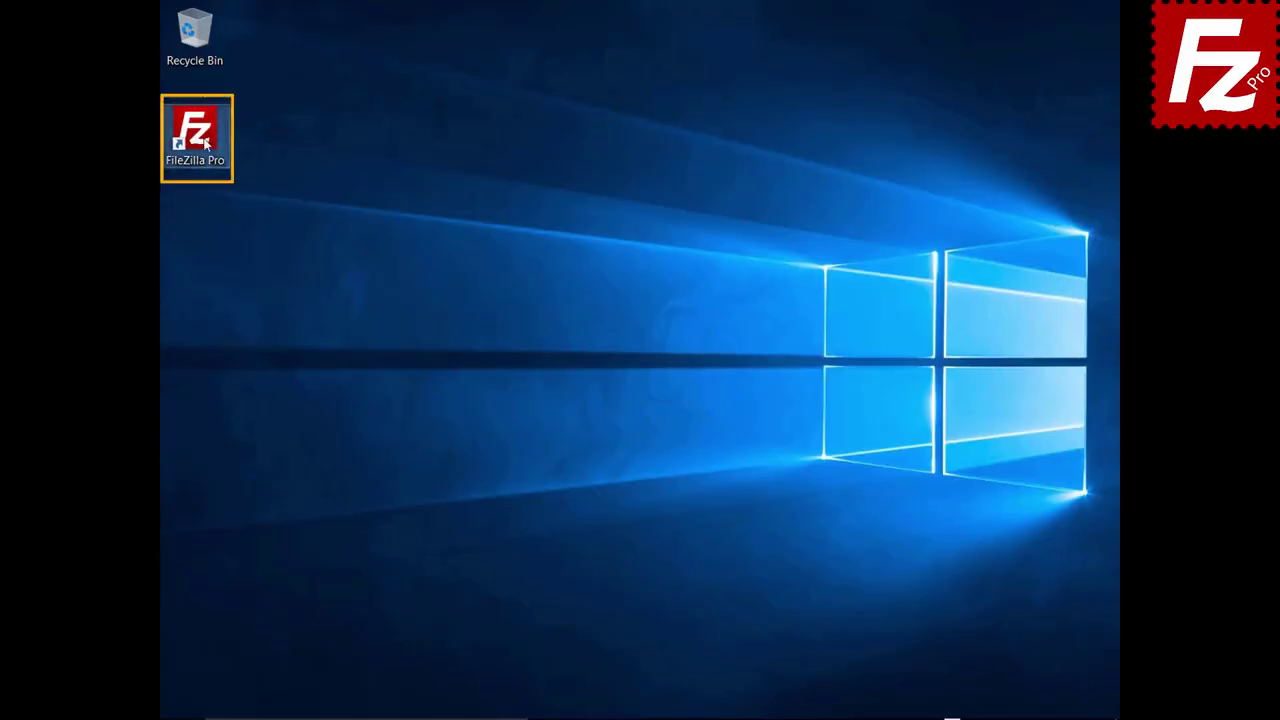
Step: Relaunch FileZilla Pro and add a new site named Box using the Box protocol
double_click(196, 135)
click(145, 33)
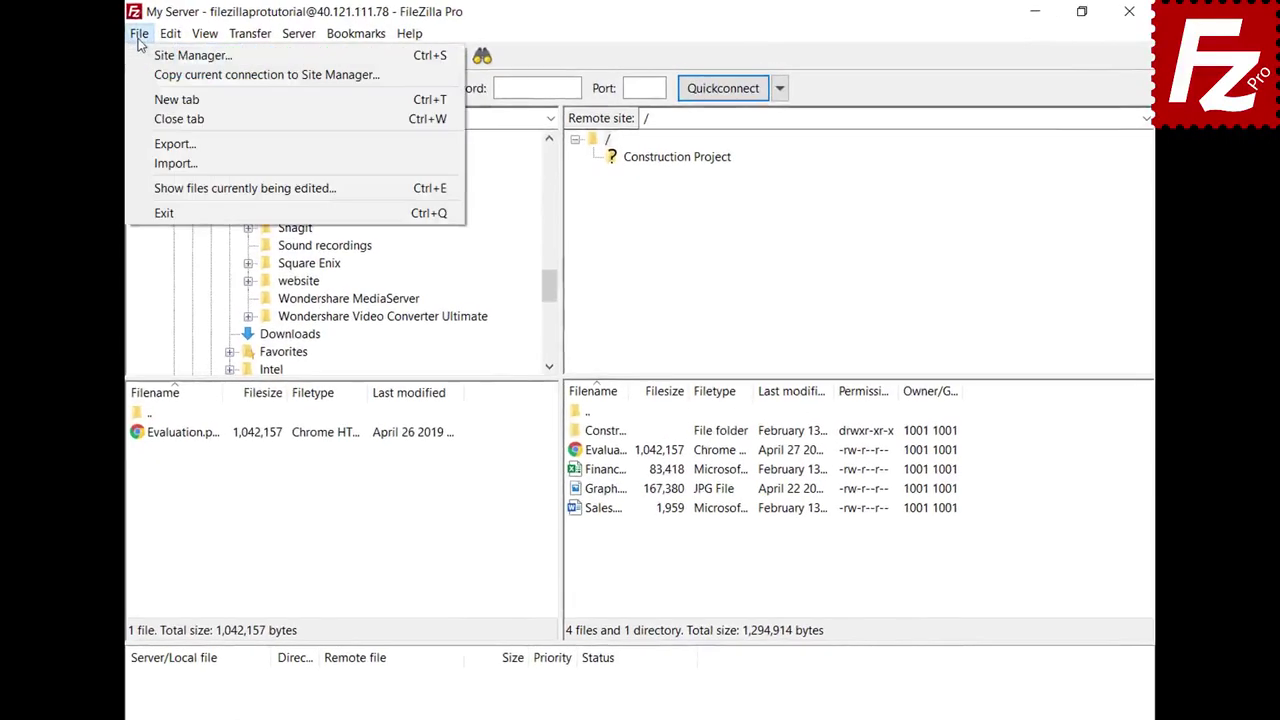
click(140, 56)
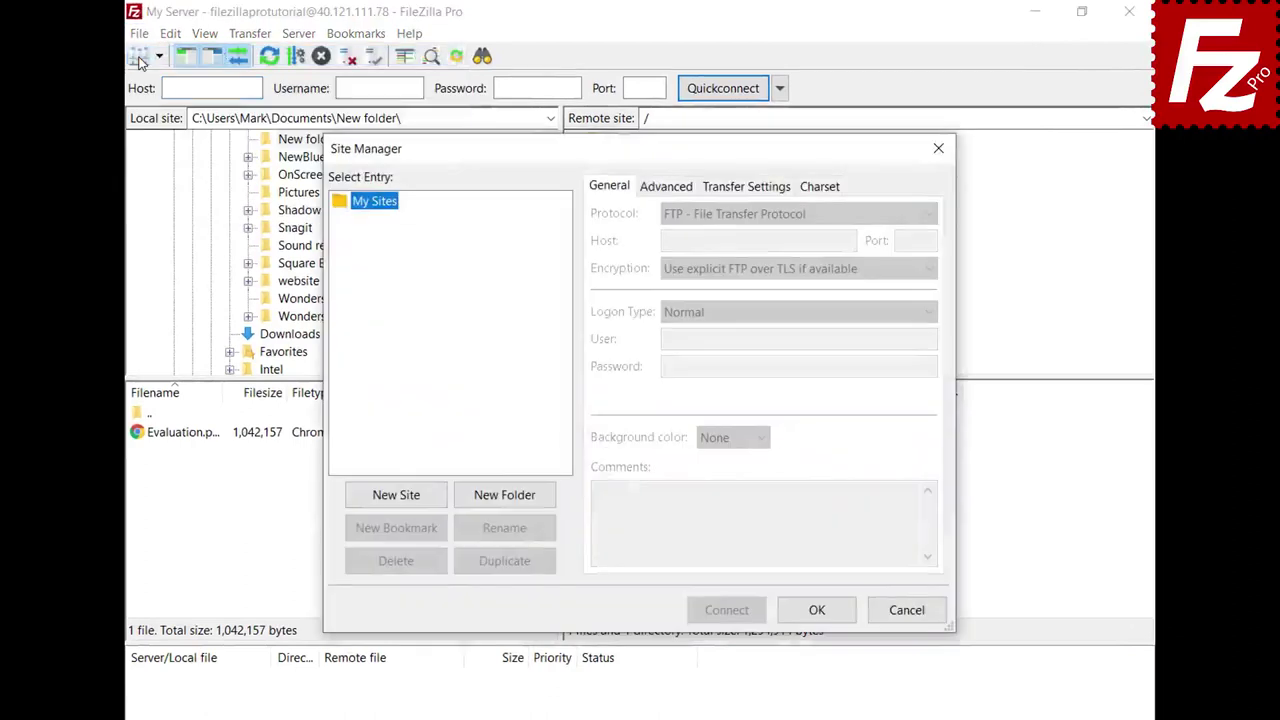
click(398, 503)
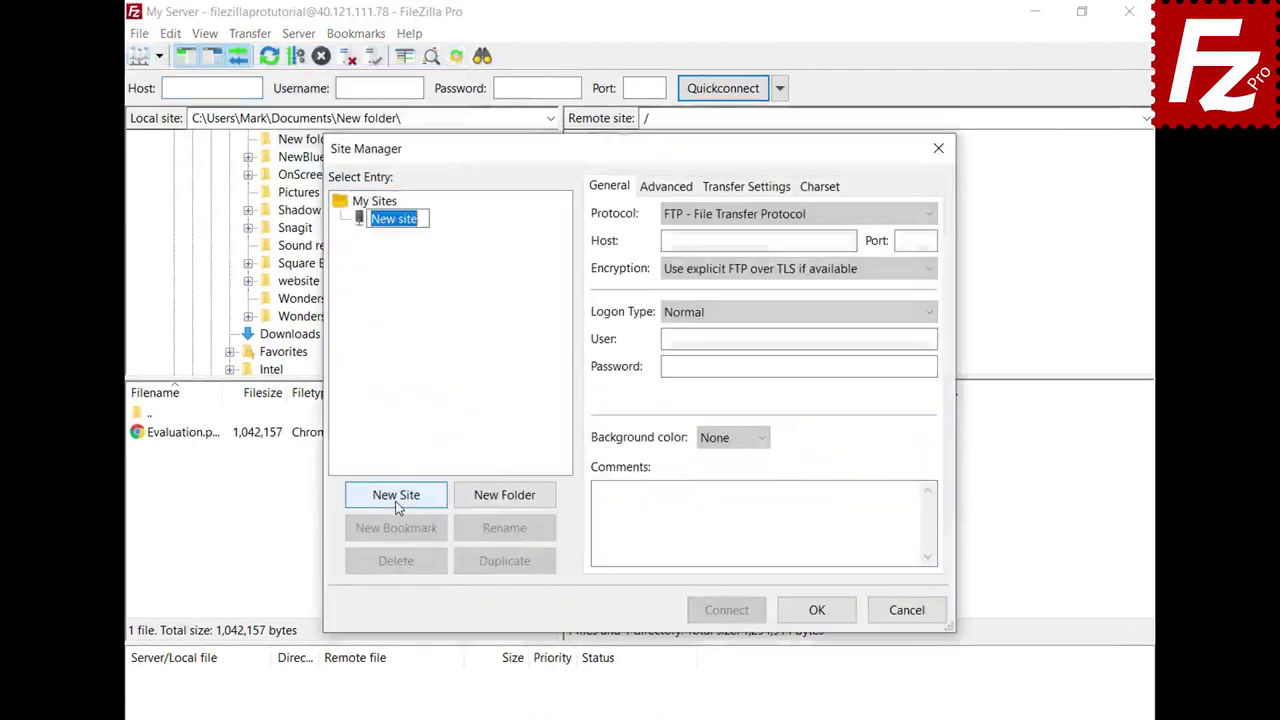
text(Box)
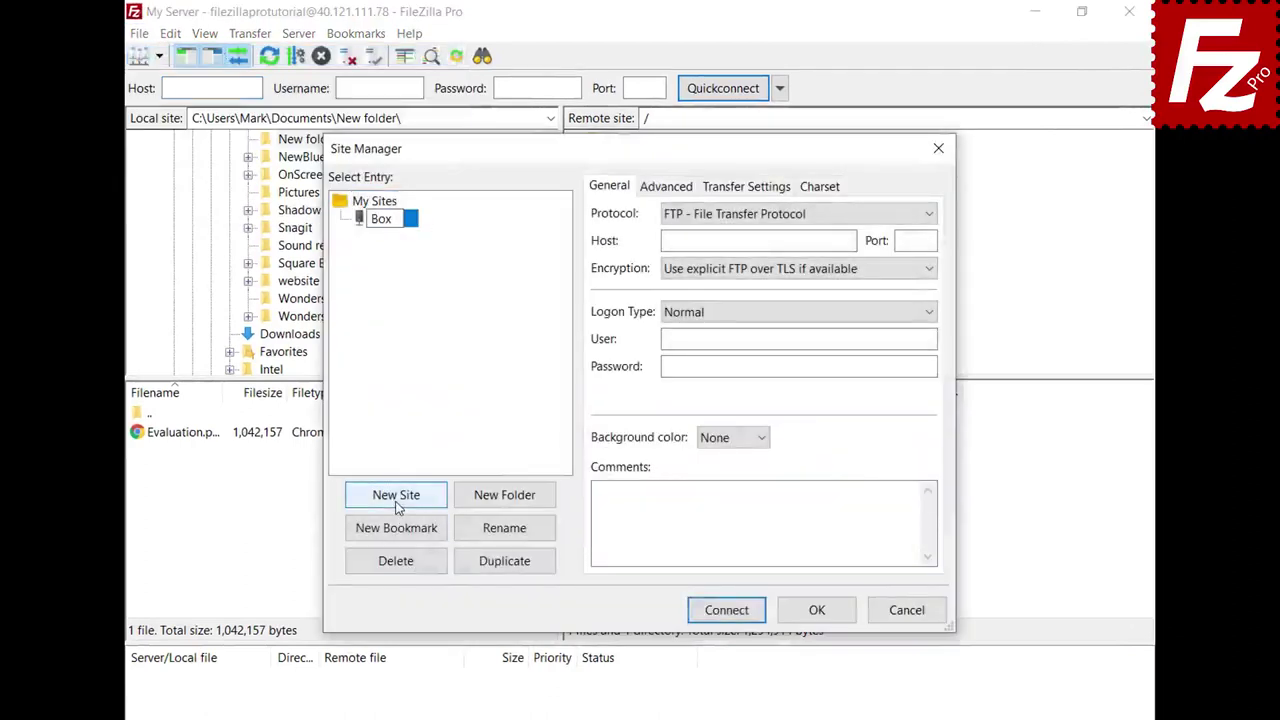
key(Return)
click(929, 218)
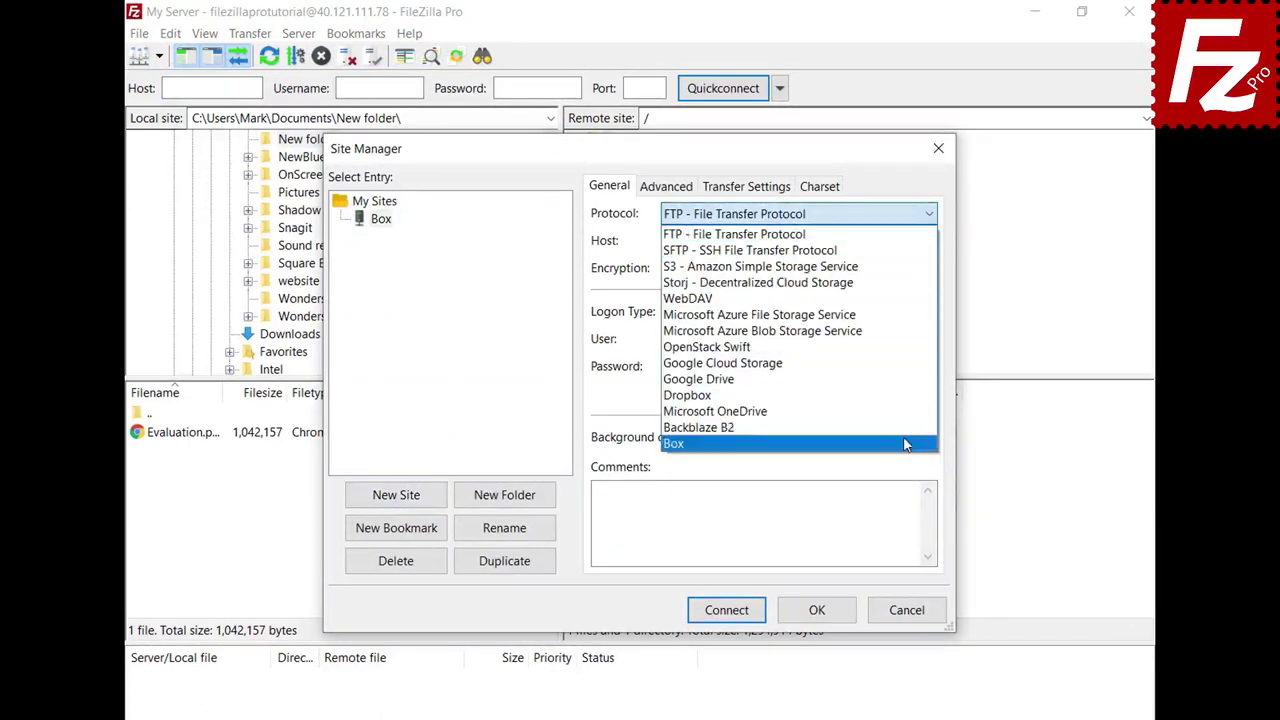
click(905, 444)
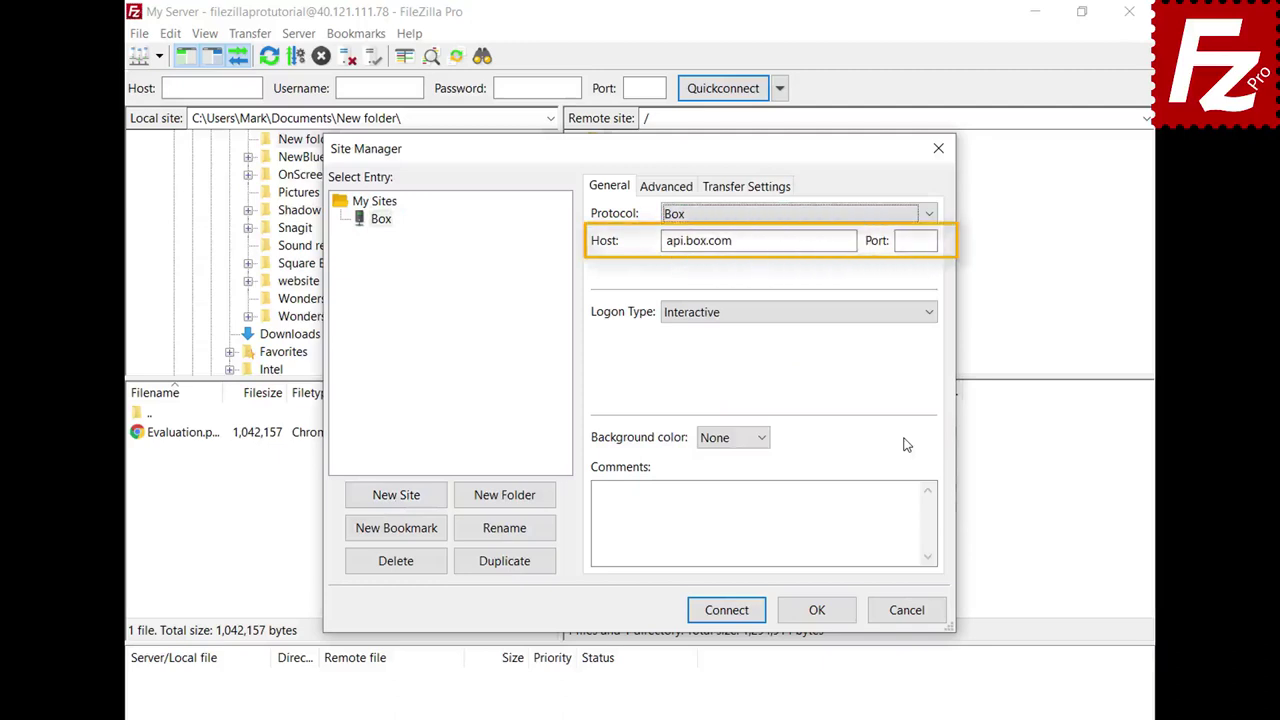
Step: Connect to the Box site, sign in with the account credentials, and grant FileZilla Pro access
click(726, 610)
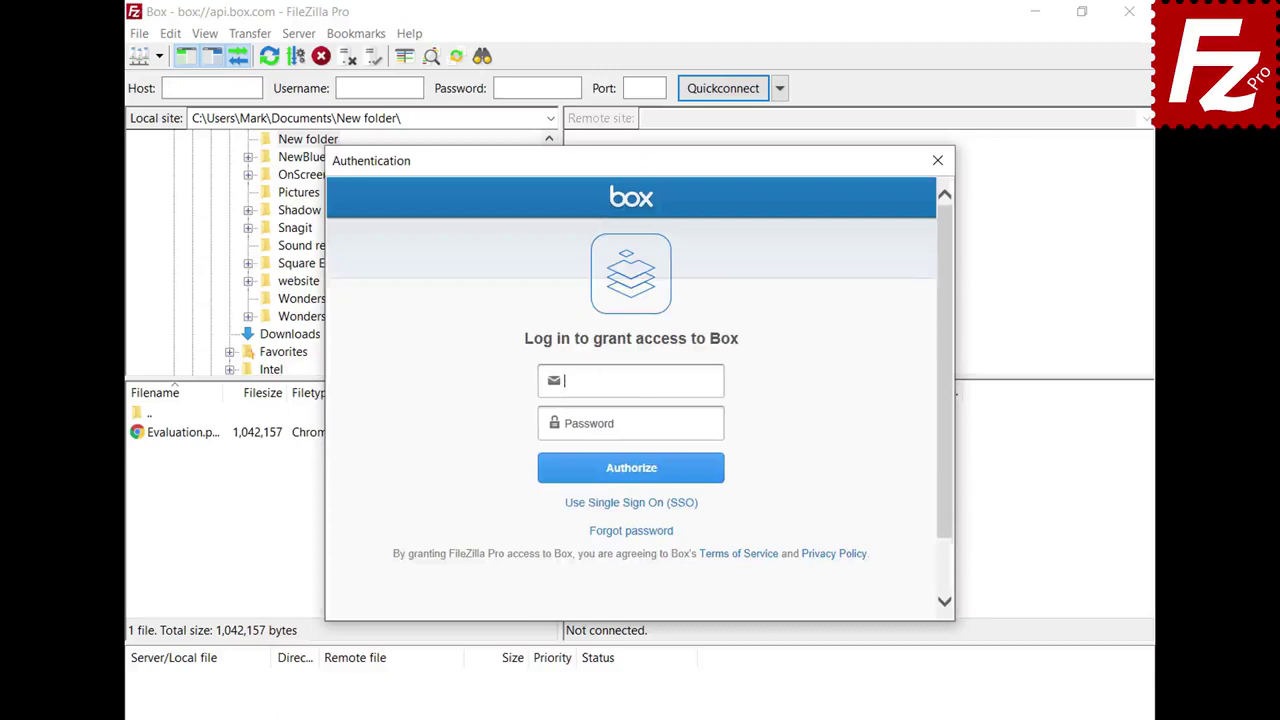
key(ctrl+v)
click(718, 424)
key(ctrl+v)
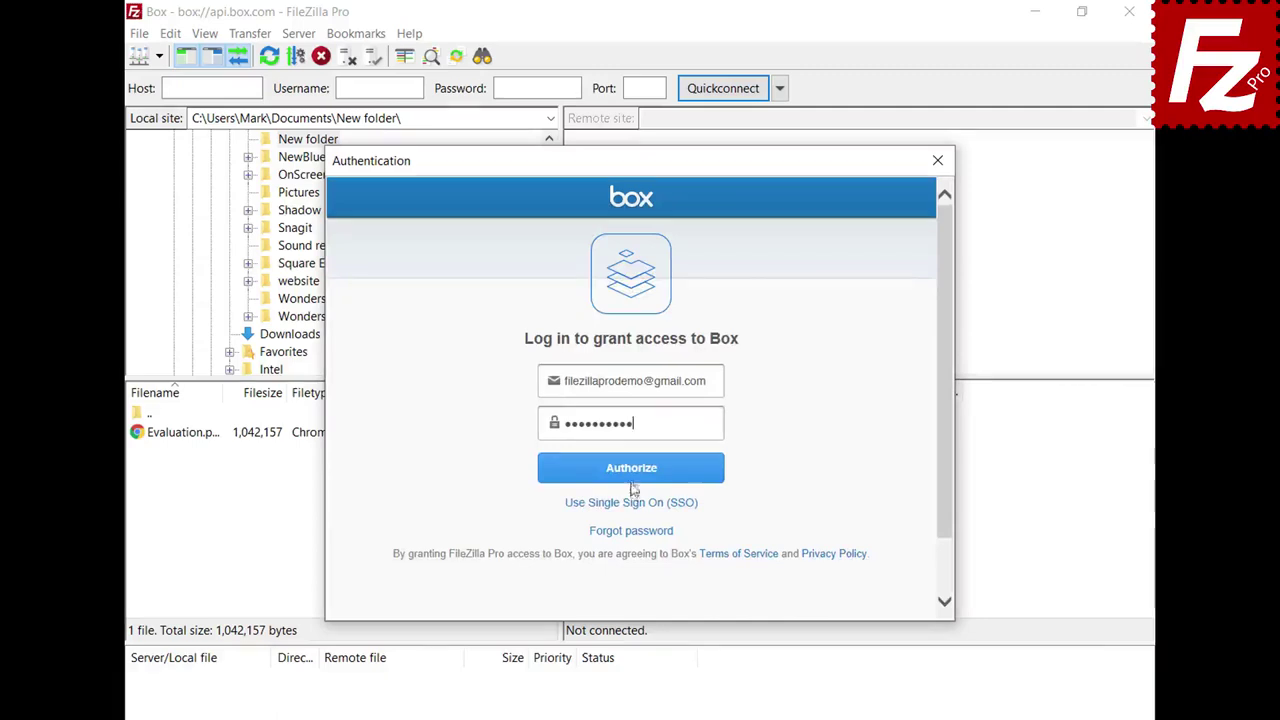
click(632, 480)
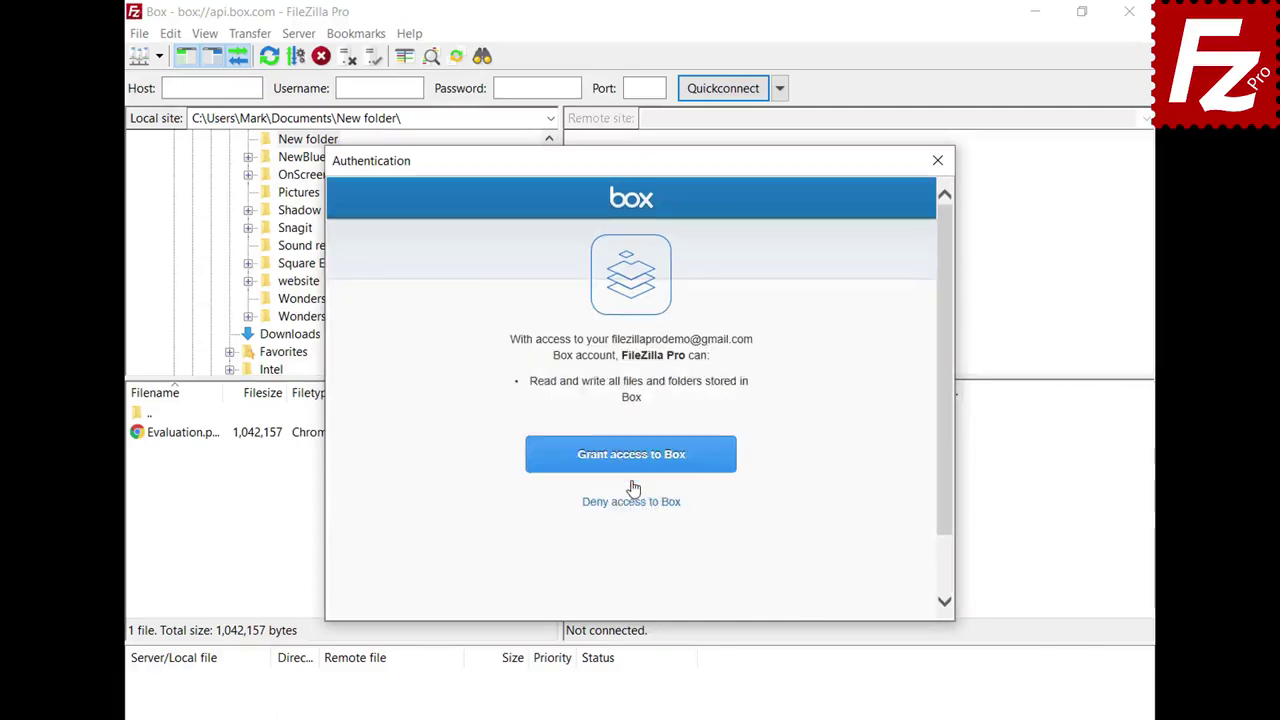
click(636, 460)
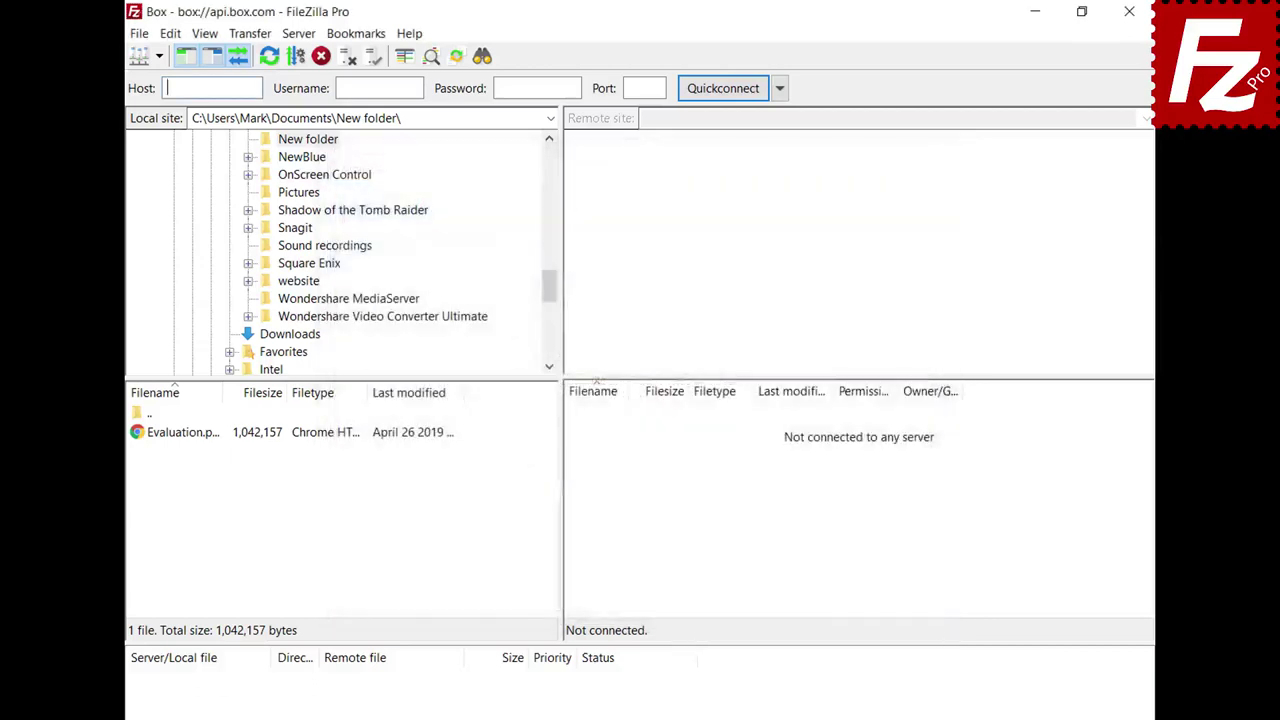